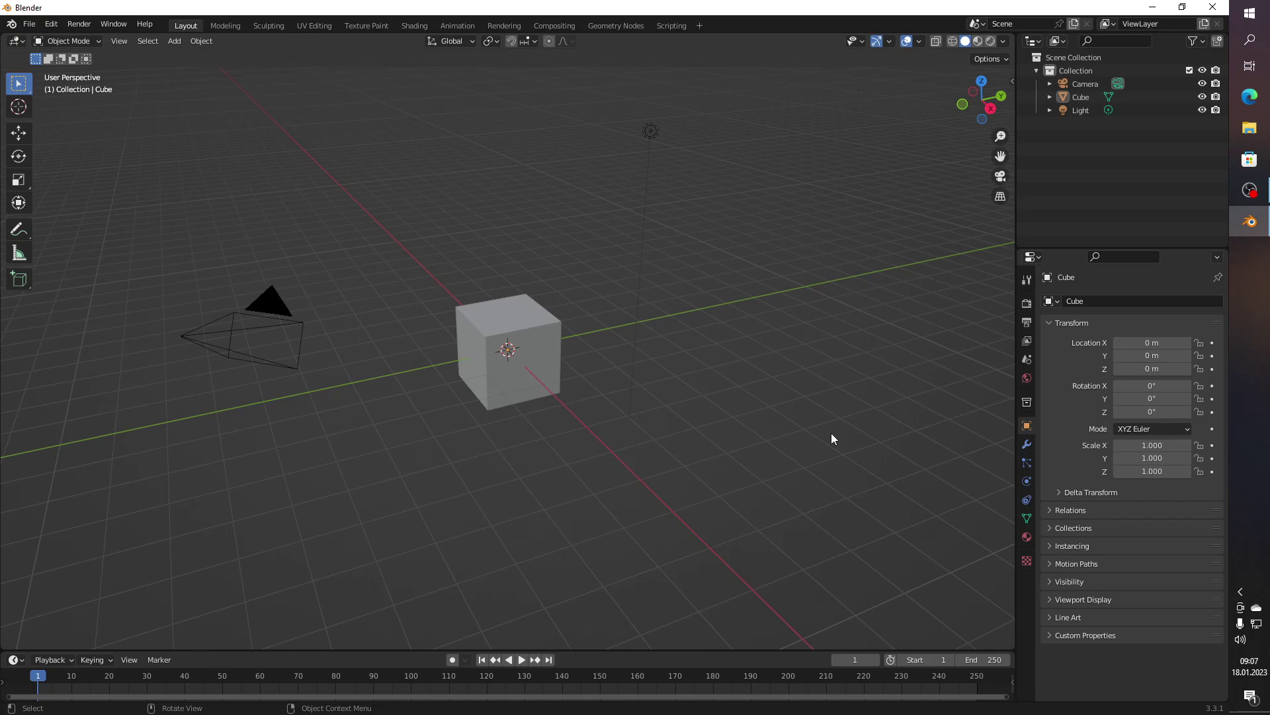
Step: Delete the camera and light from the scene
click(262, 306)
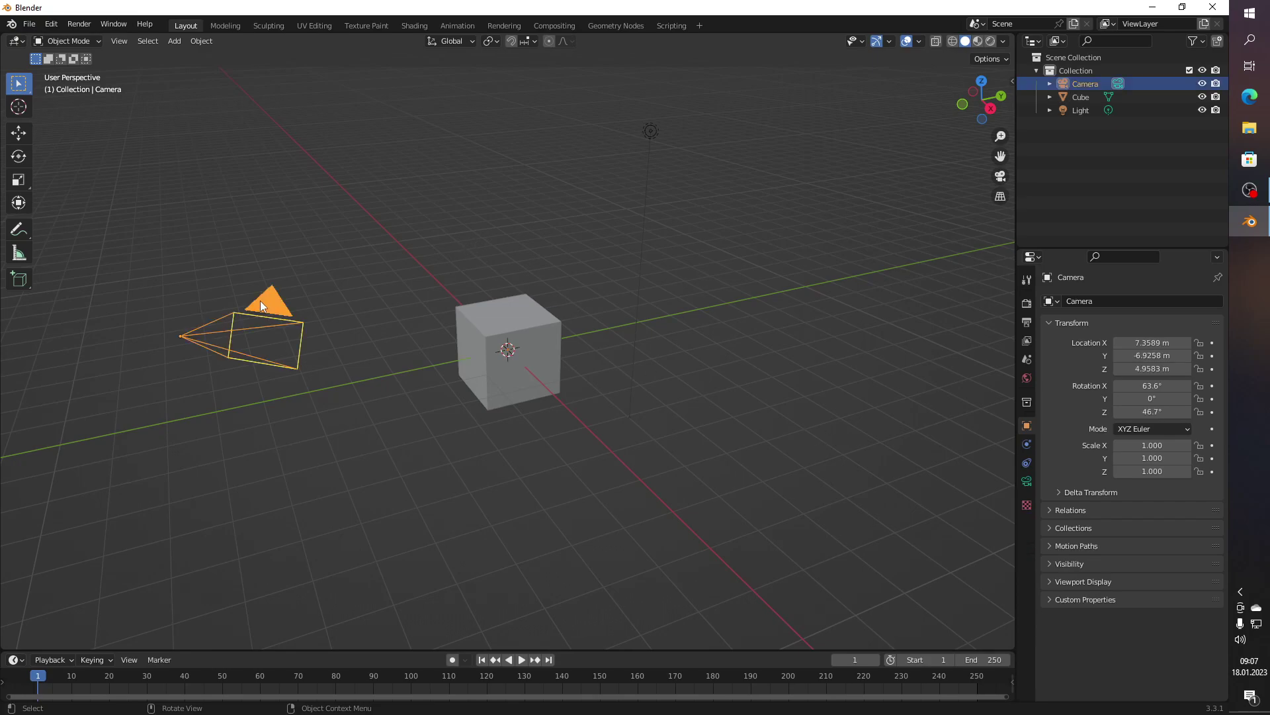
key(Delete)
click(650, 132)
key(Delete)
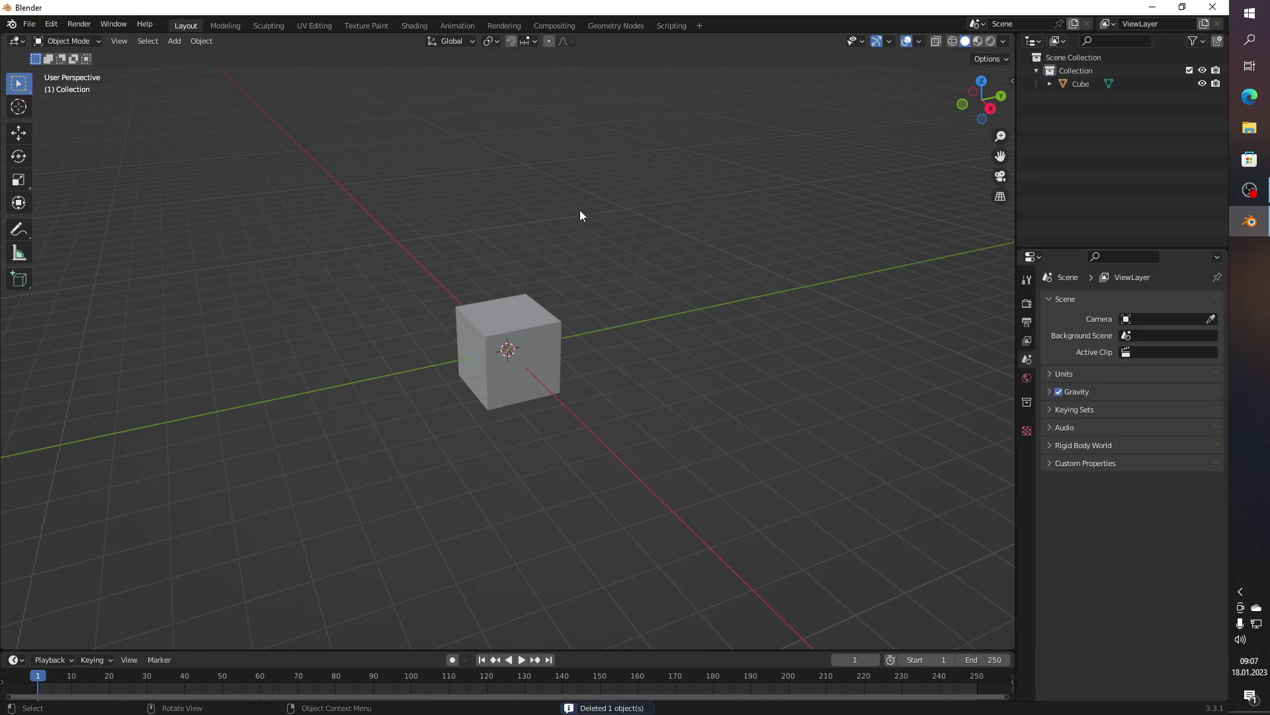
scroll(up, 3)
right_click(525, 351)
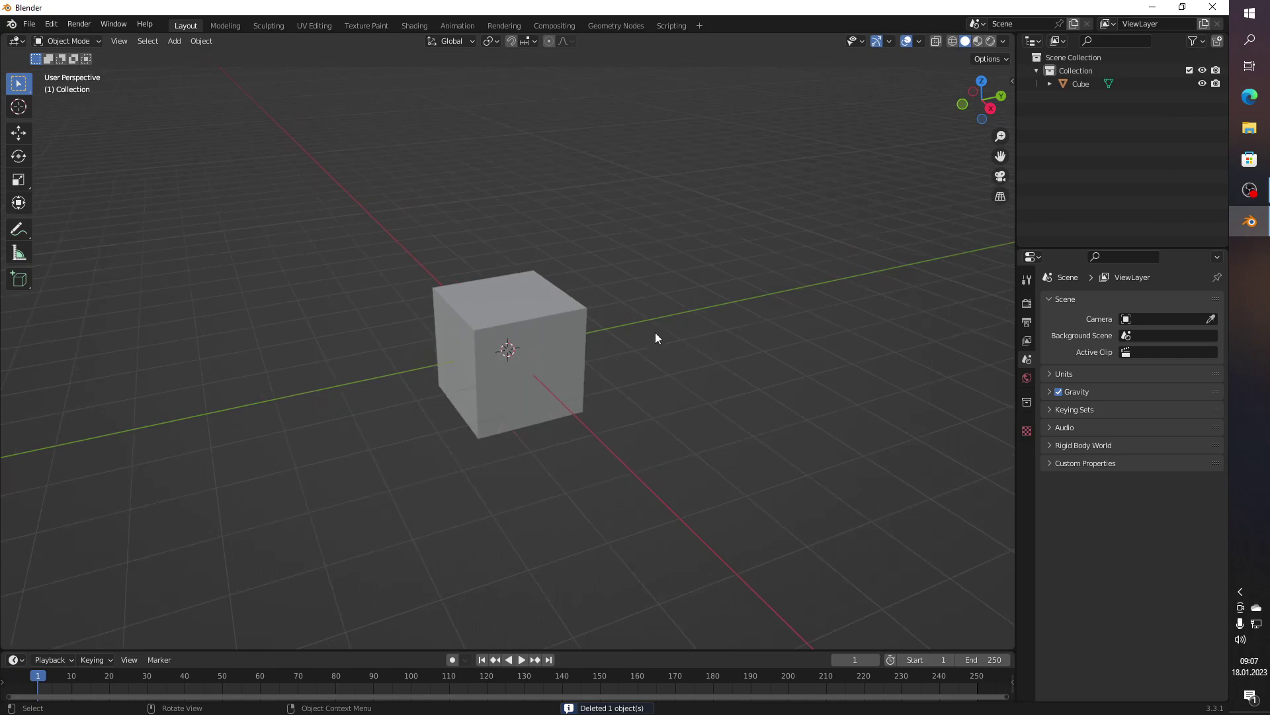
right_click(675, 332)
key(Escape)
Step: Raise the cube to about Z 1.02 m onto the grid, then enter Edit Mode
drag(648, 311, 599, 299)
key(KP_3)
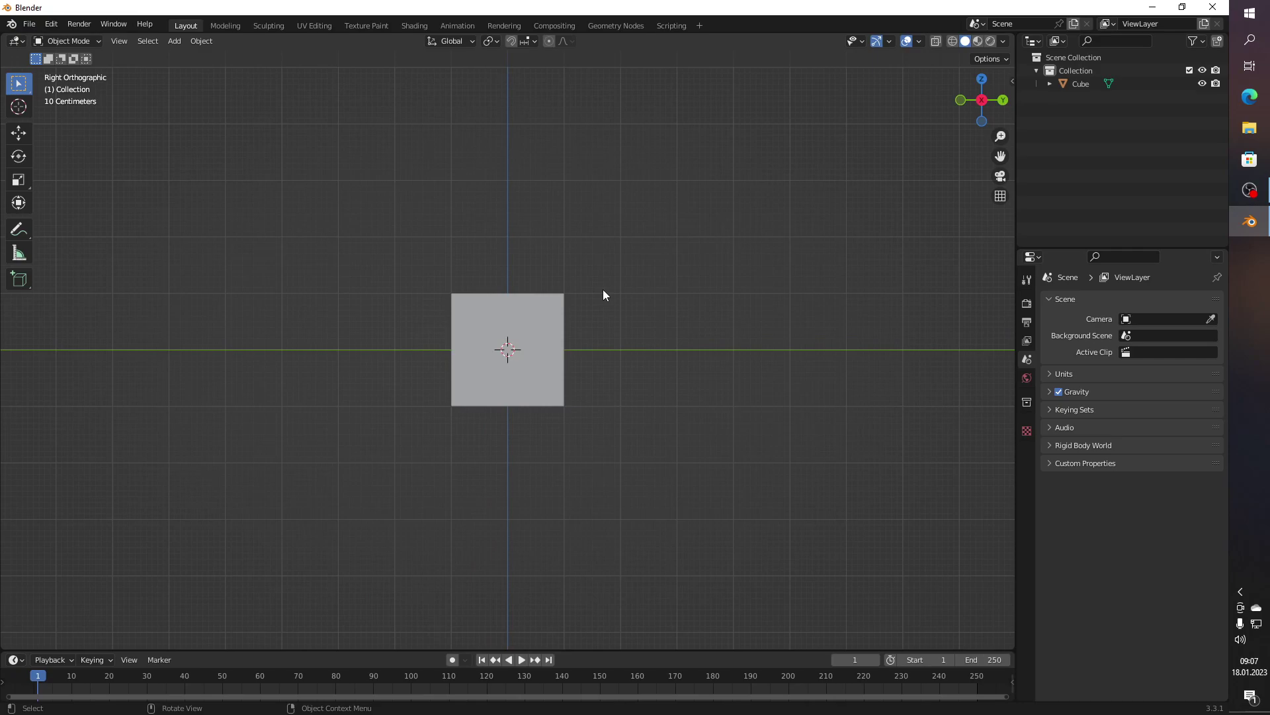
click(549, 306)
click(20, 133)
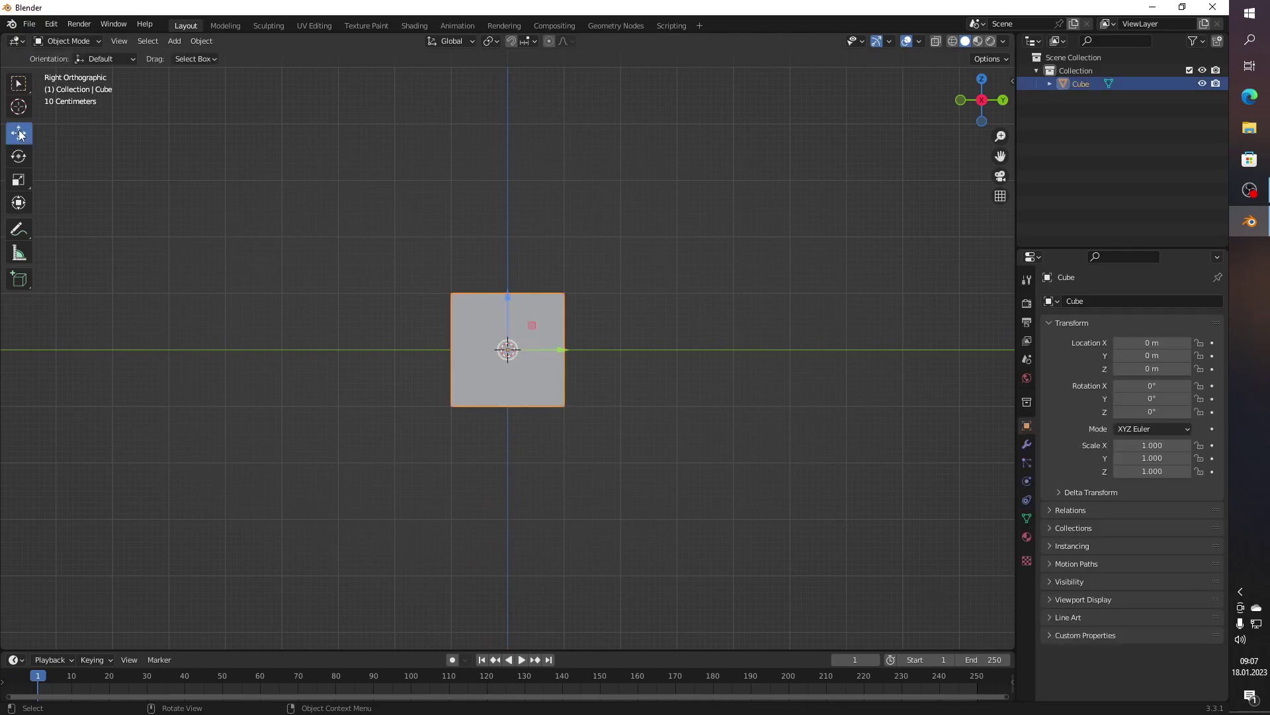
drag(508, 299, 511, 239)
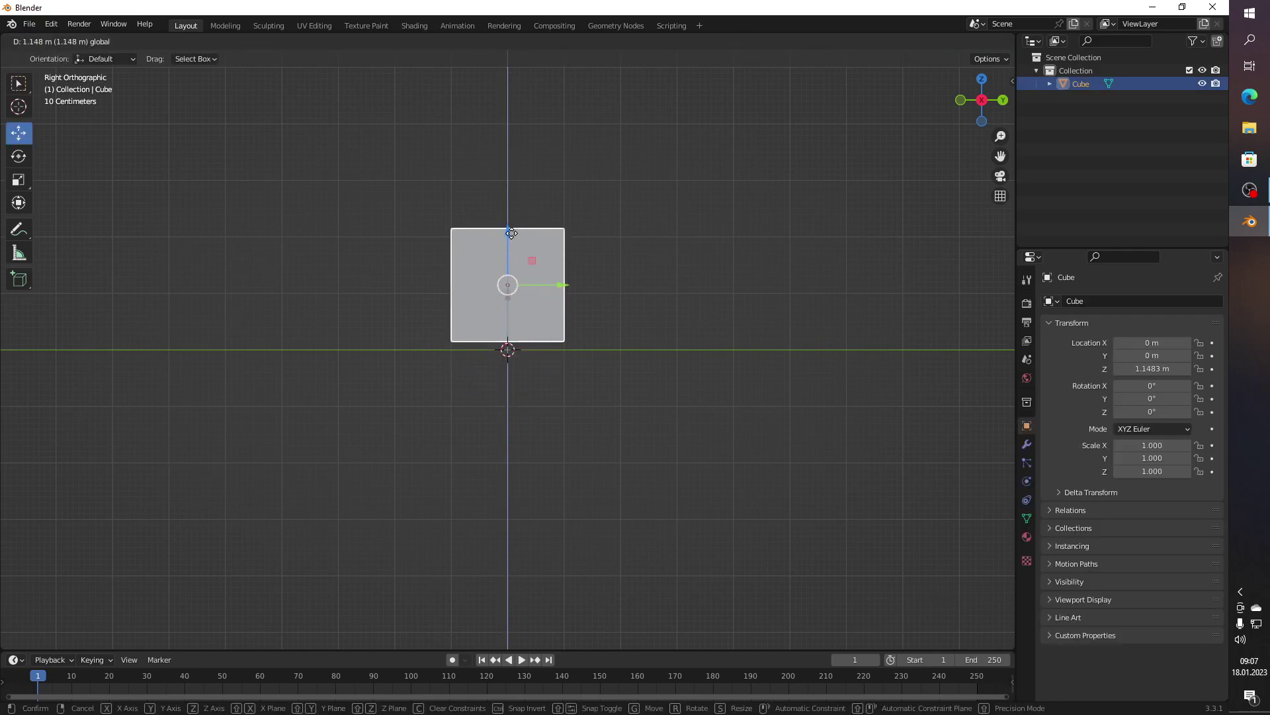
drag(511, 240, 511, 239)
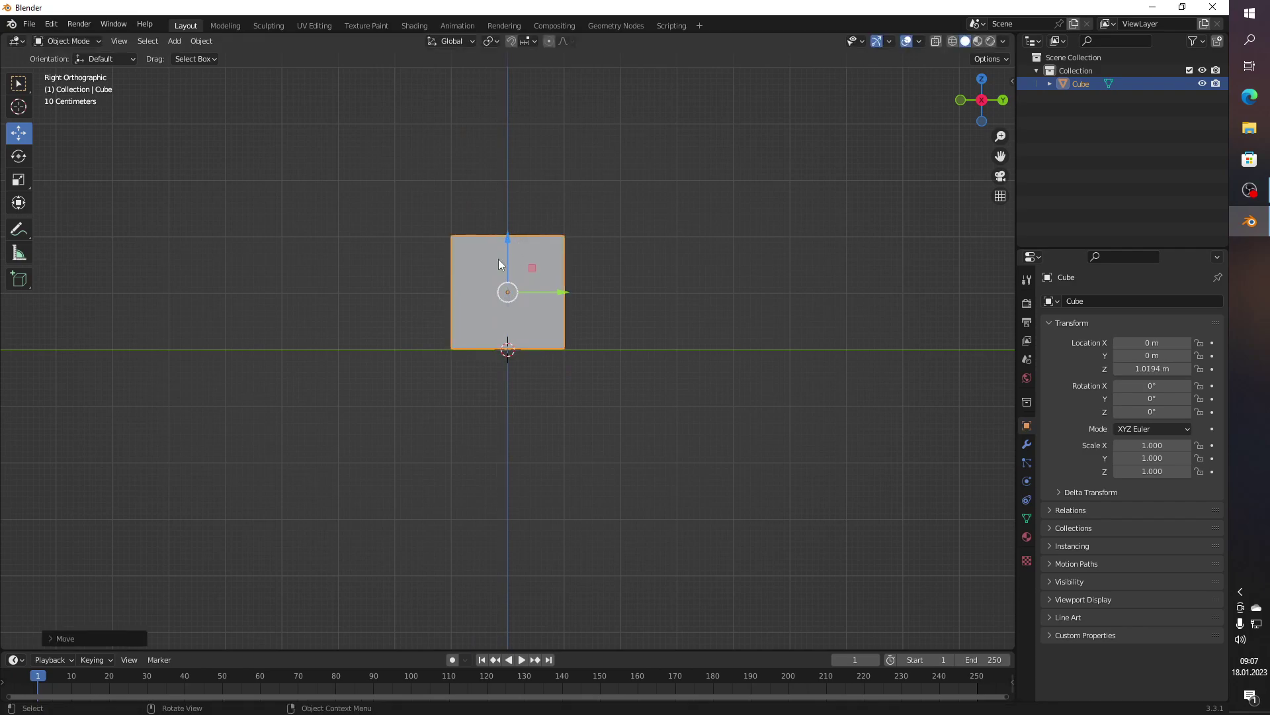
drag(373, 261, 484, 300)
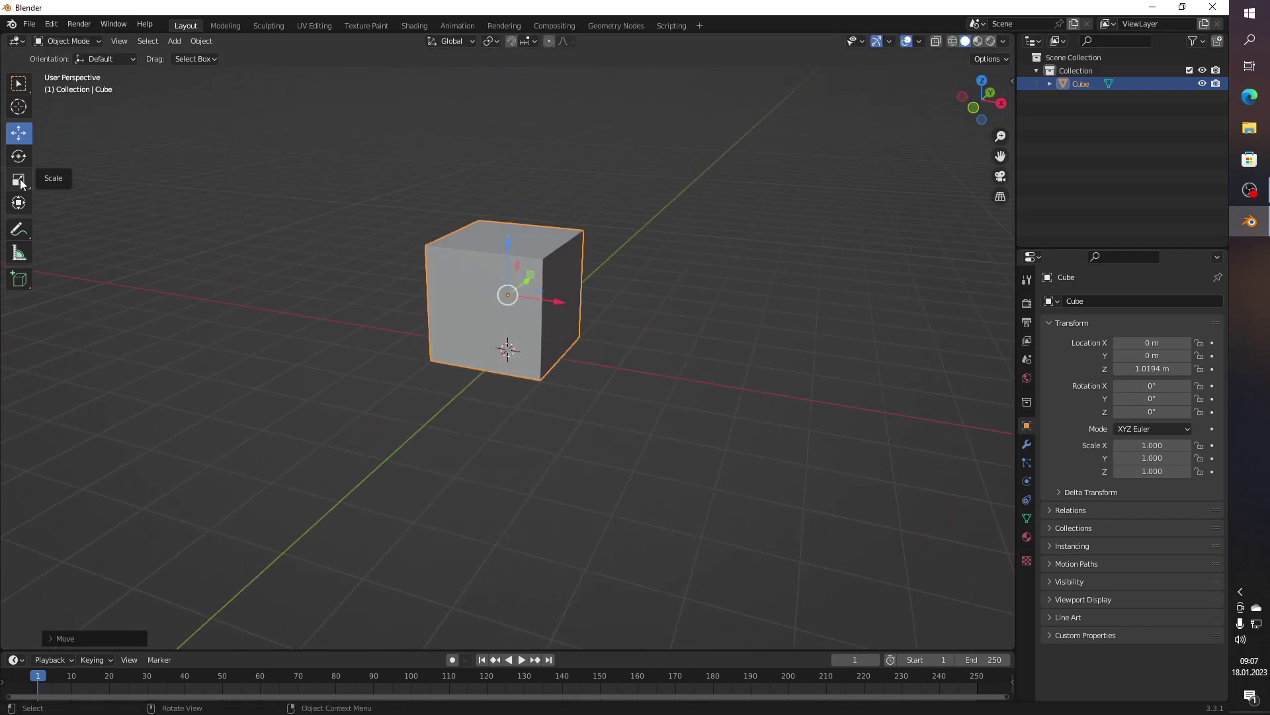
key(Tab)
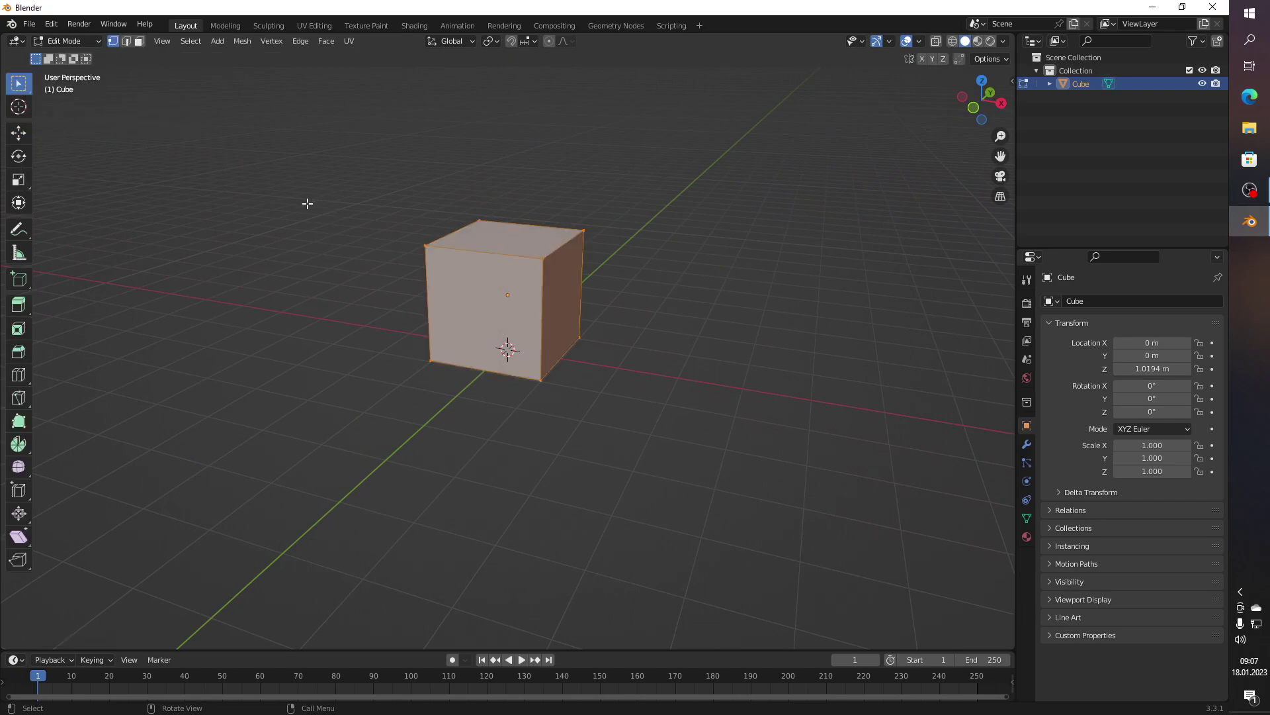
Step: In Object Mode, scale the cube narrower along X
key(Tab)
key(Tab)
key(Tab)
key(Tab)
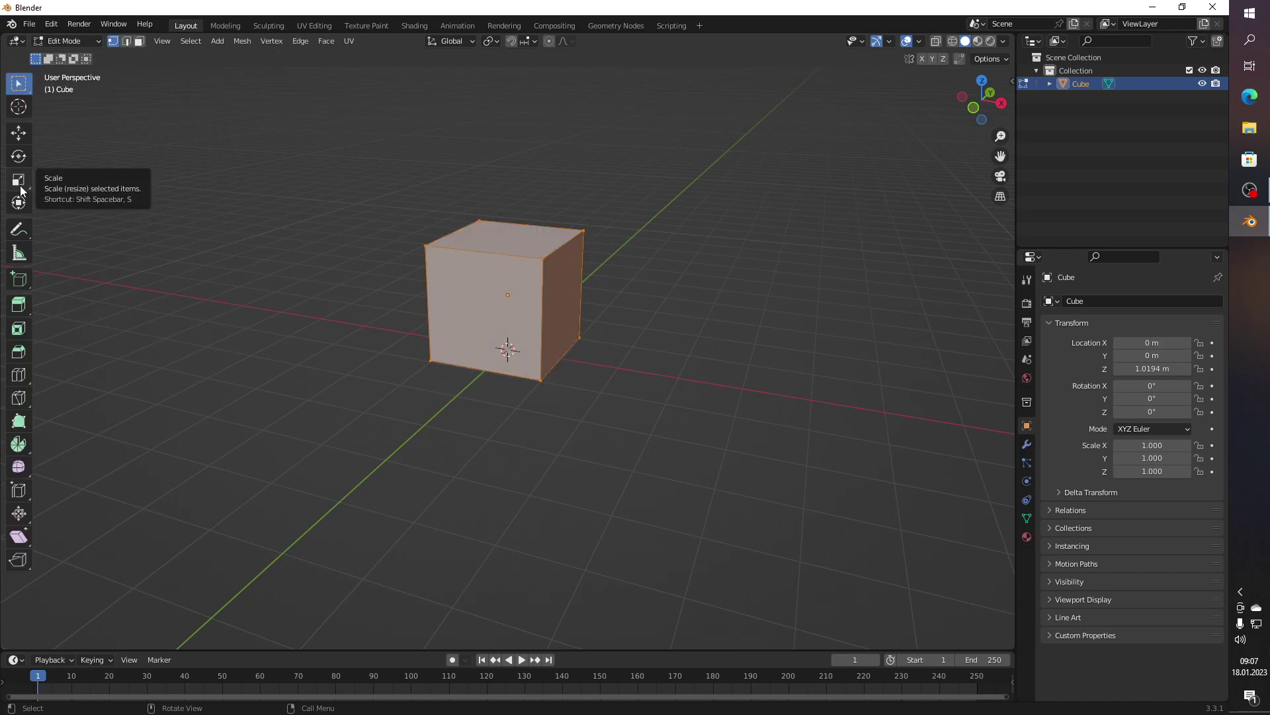
click(21, 186)
drag(615, 303, 612, 279)
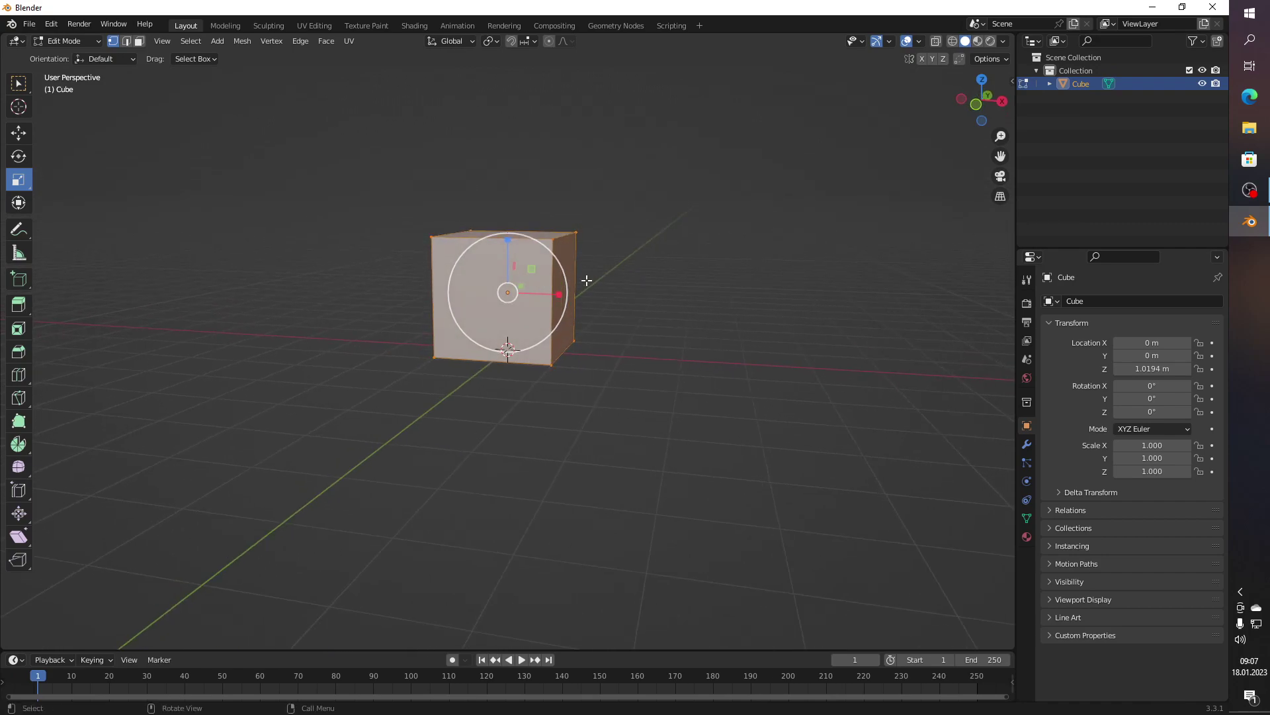
drag(561, 293, 616, 286)
Step: In Edit Mode, select the top face and raise it to make the block taller
key(Tab)
drag(652, 295, 291, 178)
click(139, 41)
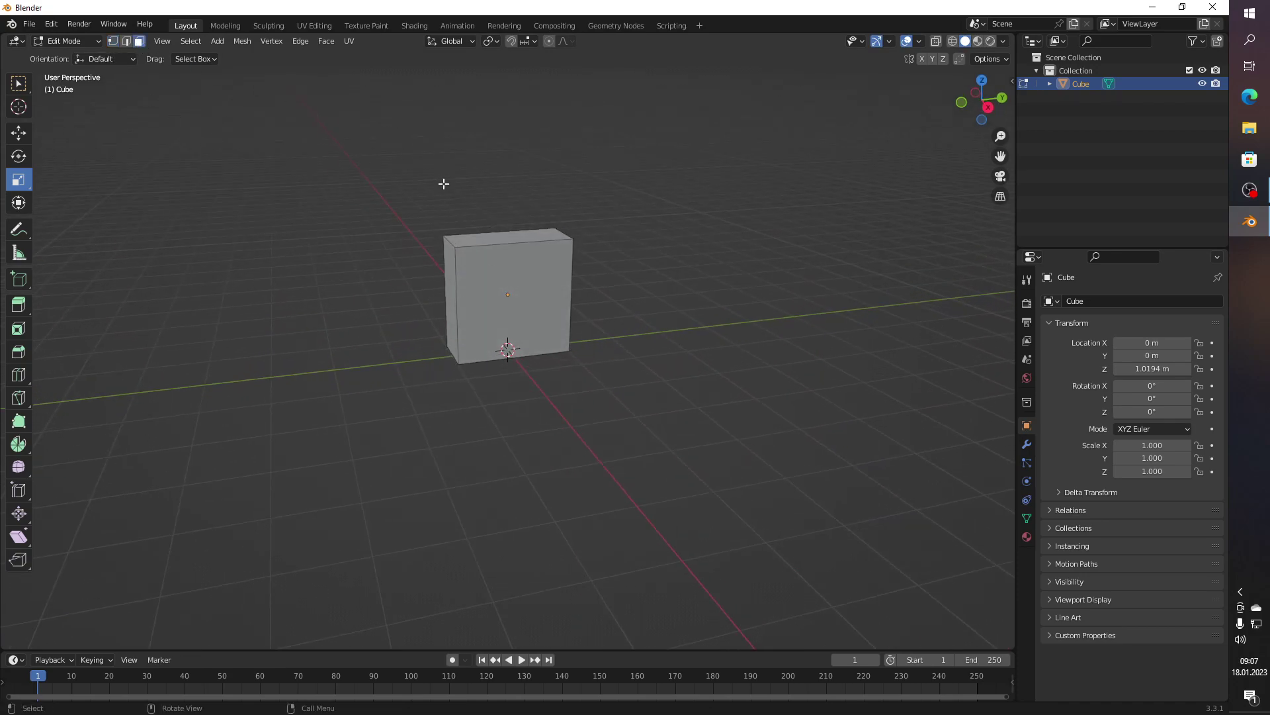
click(526, 236)
click(29, 132)
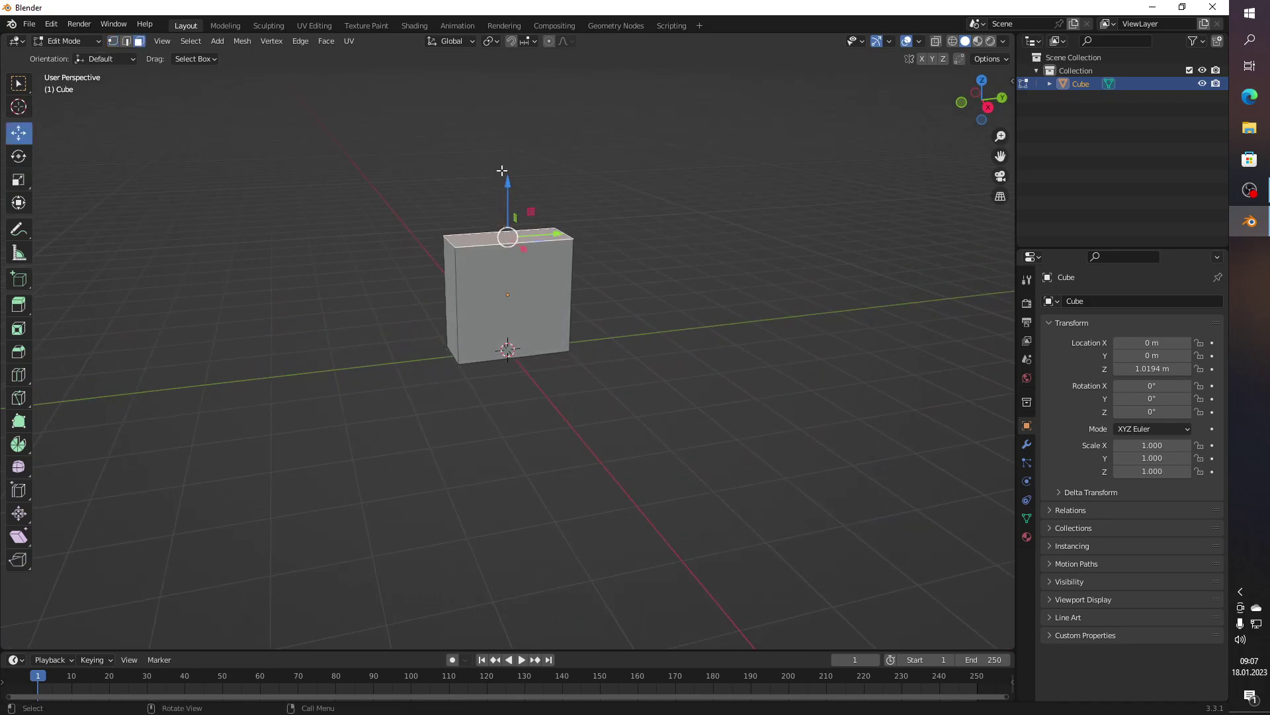
drag(508, 181, 505, 160)
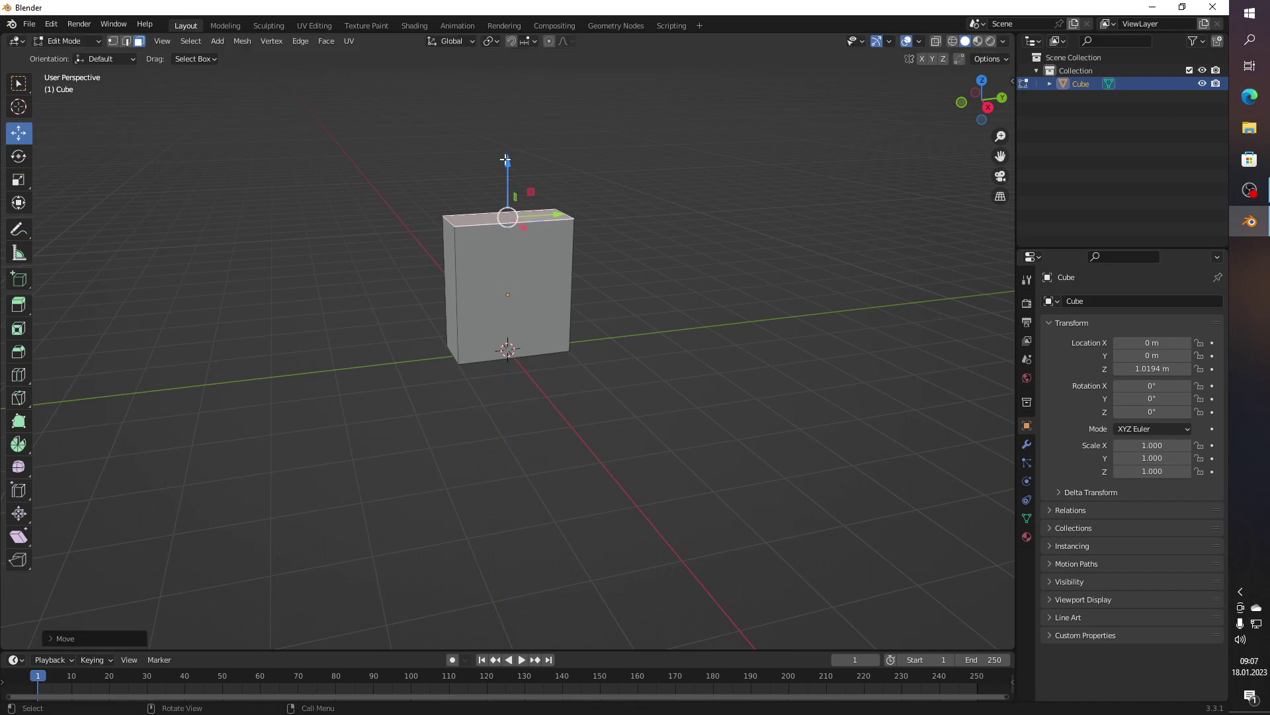
key(g)
right_click(514, 163)
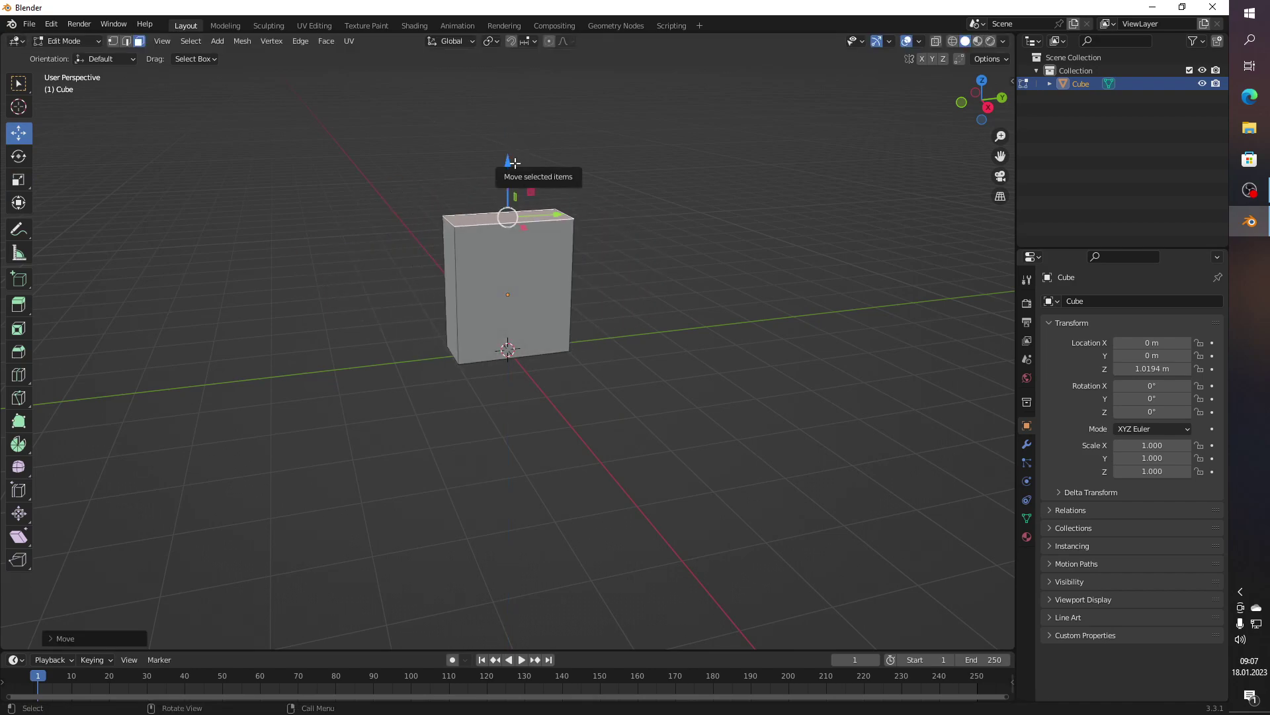
key(g)
right_click(557, 169)
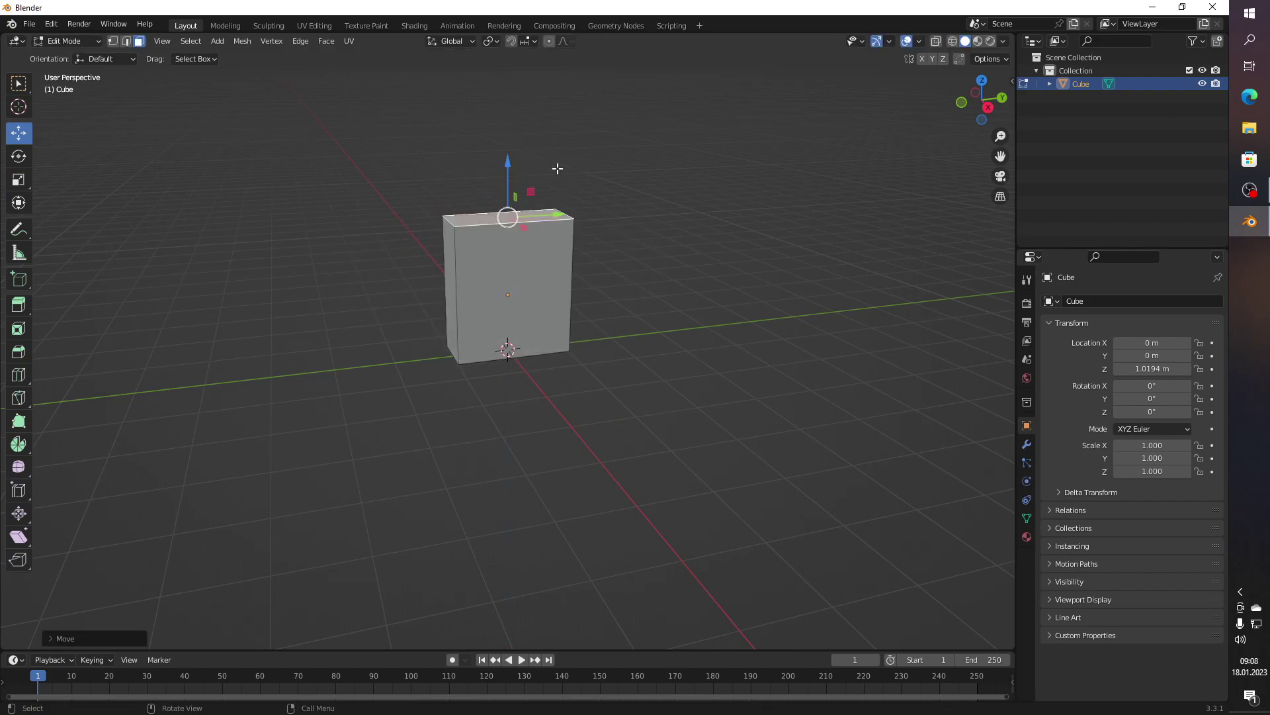
Step: Select all faces and scale the block along its width
drag(552, 176, 587, 235)
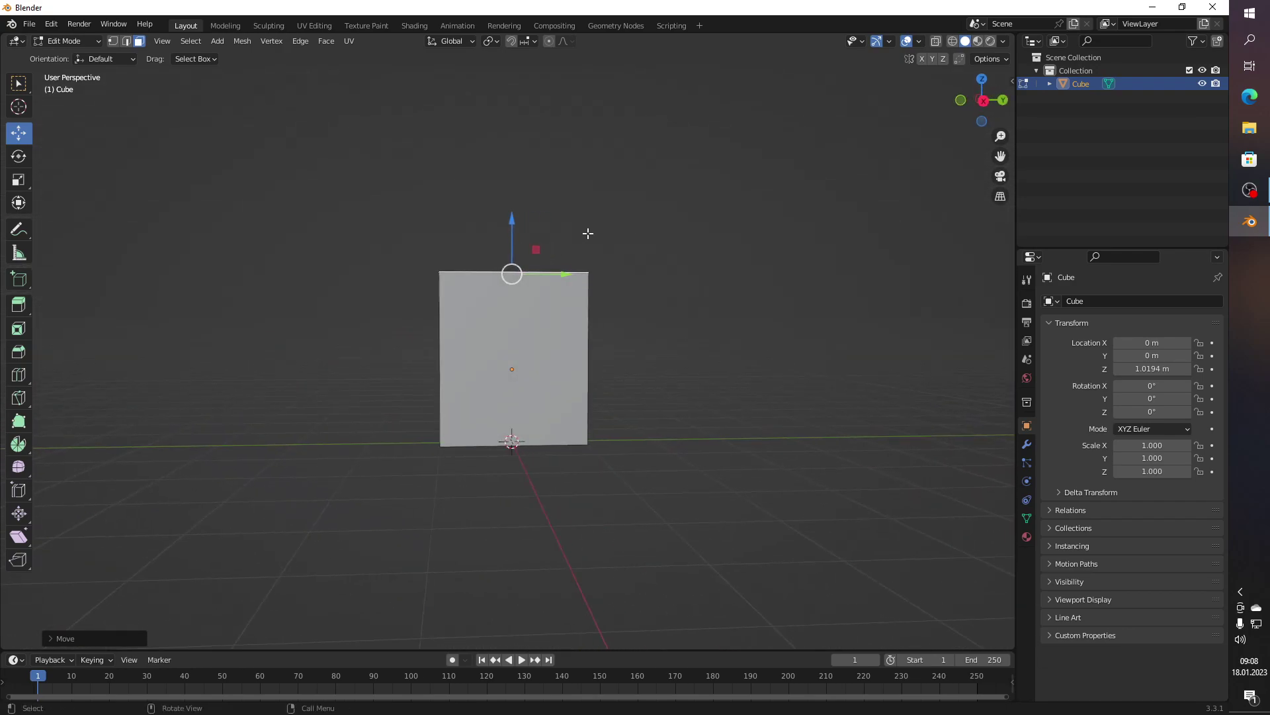
drag(617, 302, 549, 229)
drag(519, 207, 519, 211)
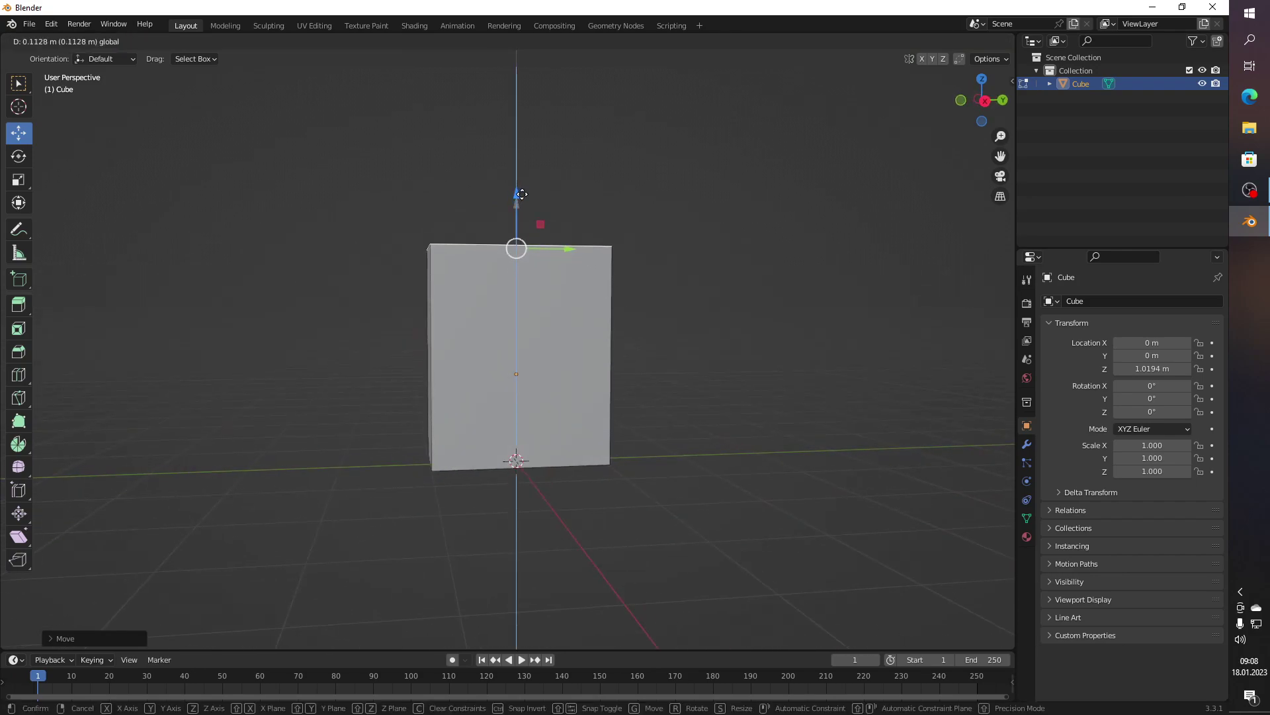
drag(663, 250, 626, 259)
key(a)
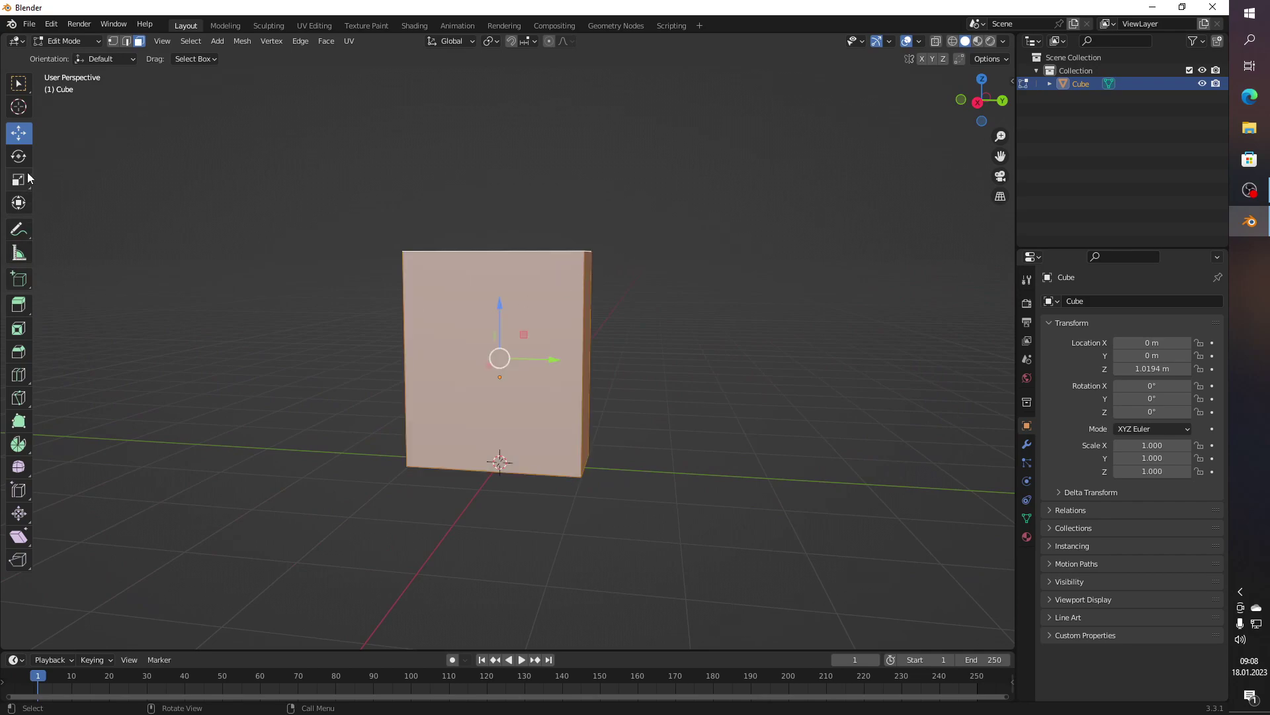
click(20, 180)
drag(544, 360, 556, 355)
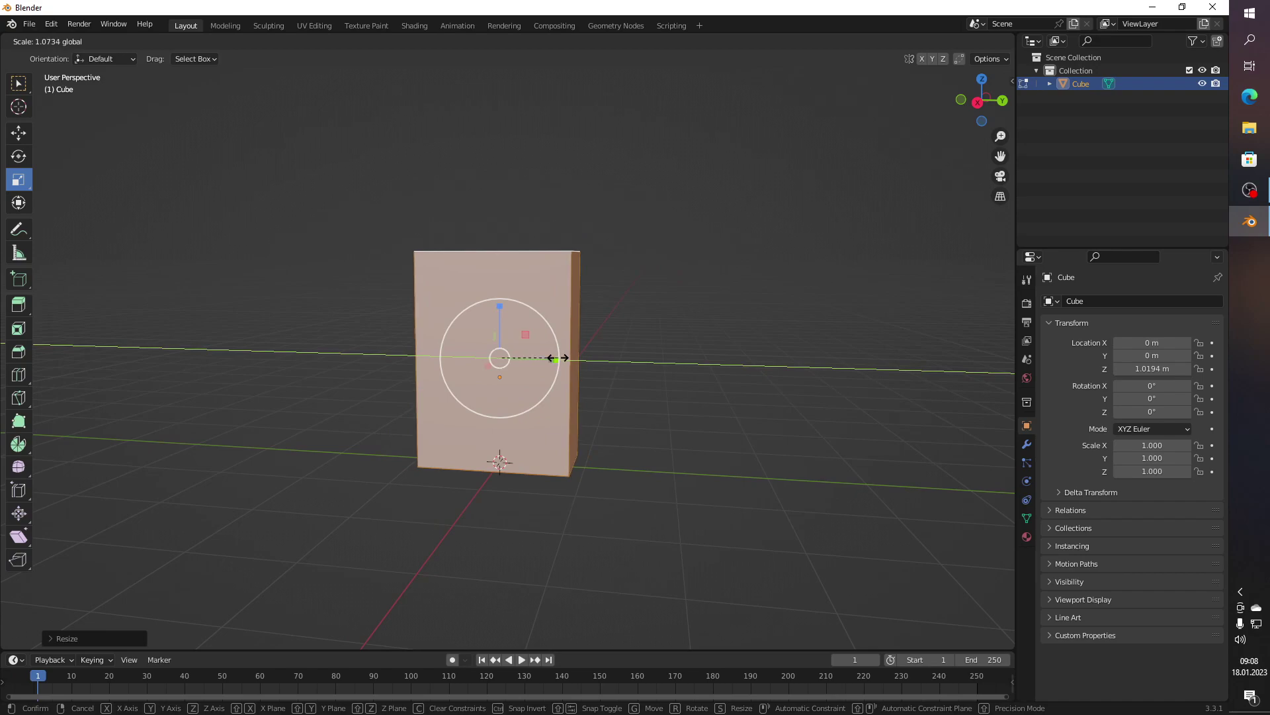
click(676, 367)
drag(646, 361, 625, 374)
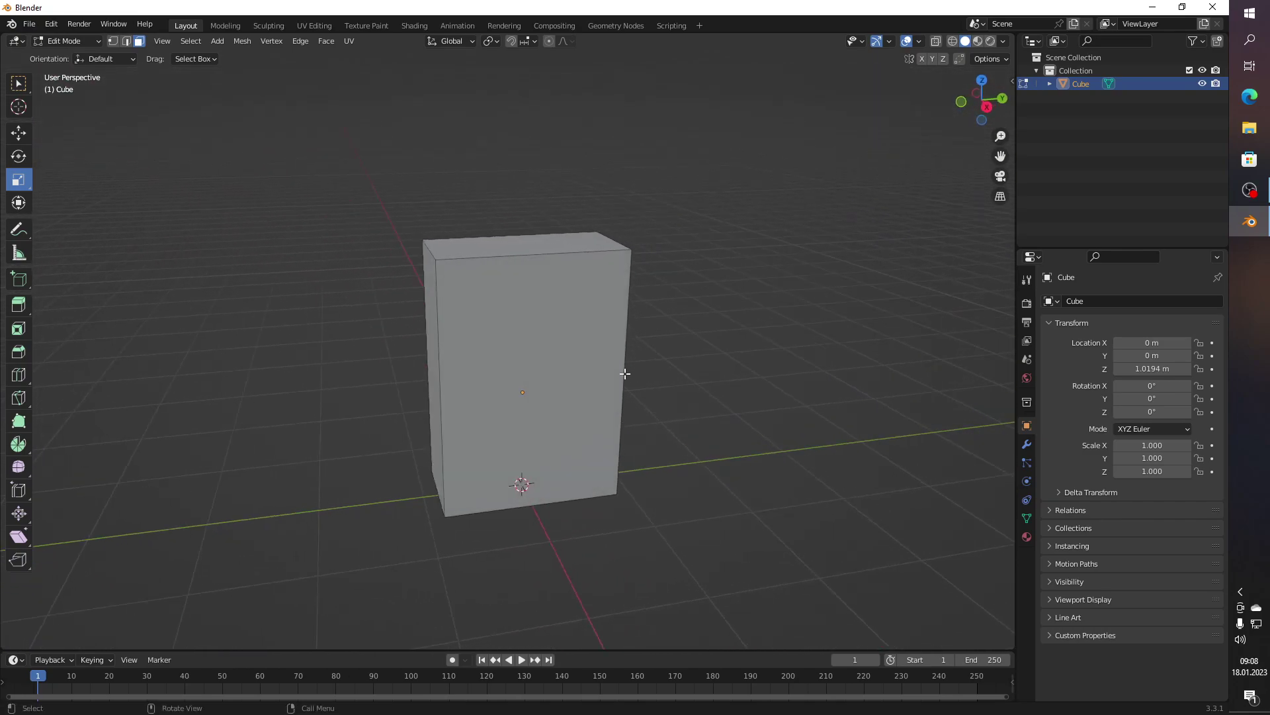
Step: Add two vertical loop cuts and slide the right loop along X
key(ctrl+r)
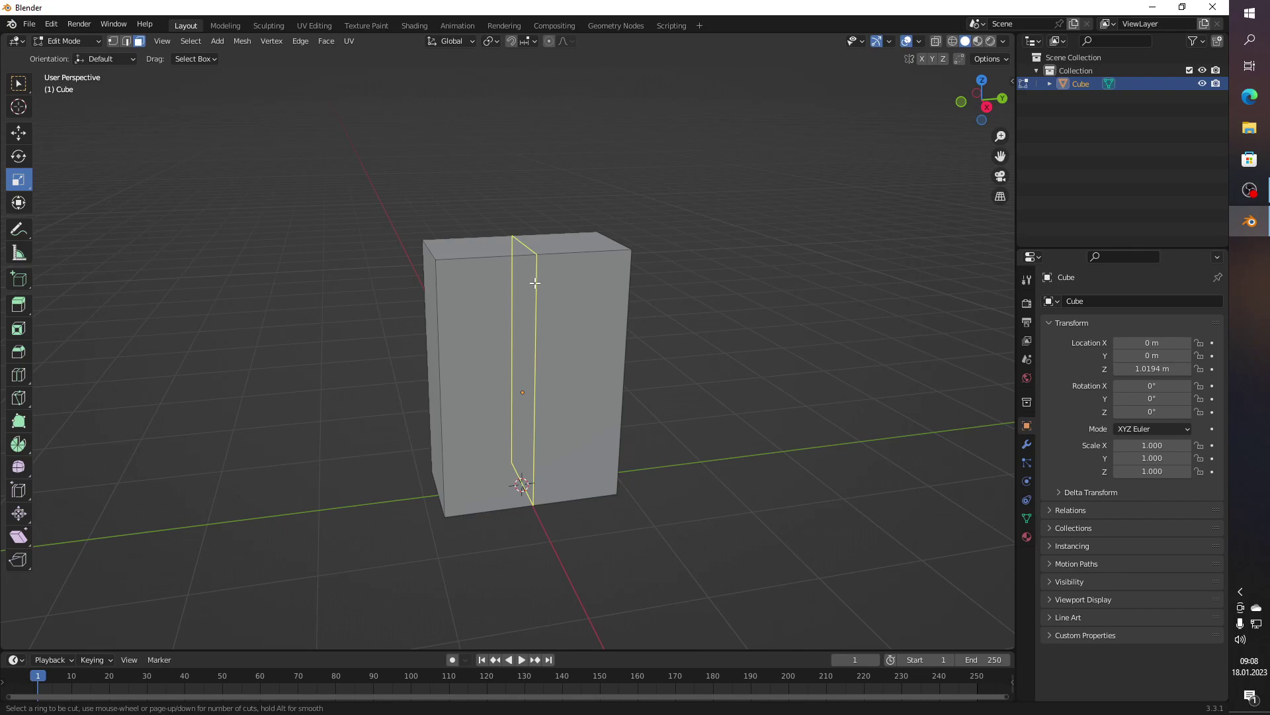
scroll(up, 3)
click(533, 270)
right_click(533, 269)
click(18, 132)
click(492, 353)
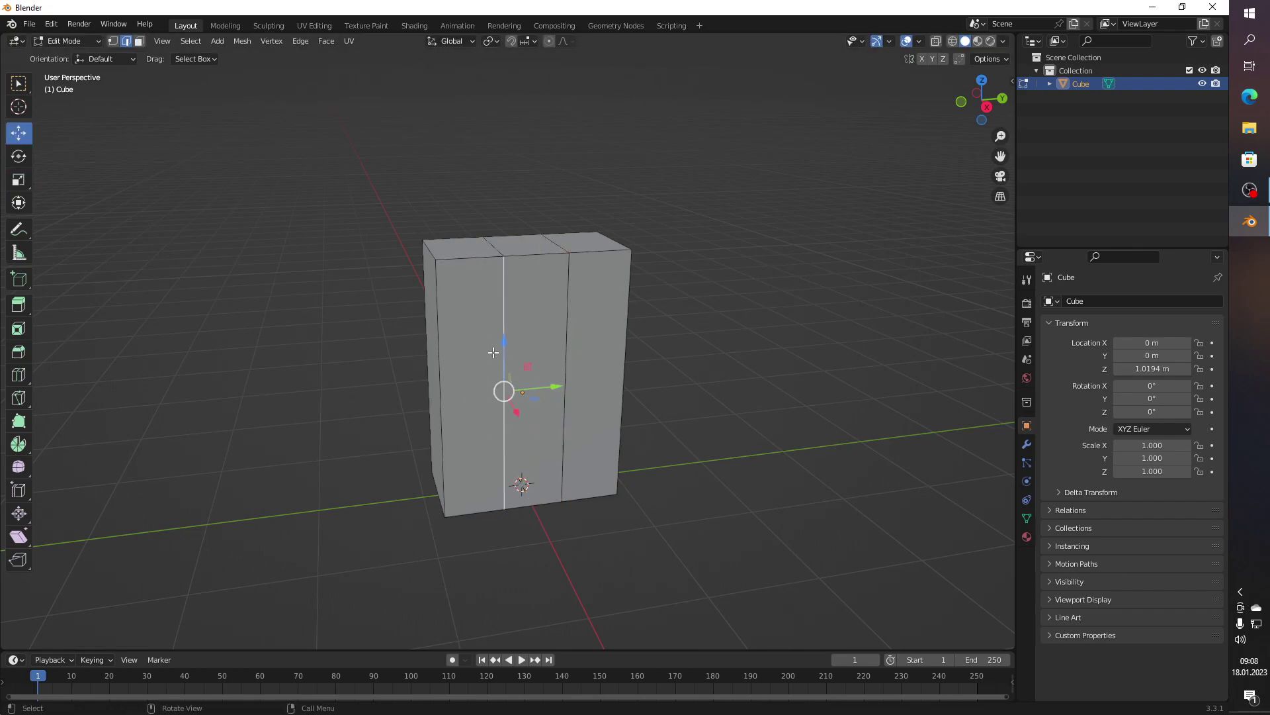
click(566, 370)
drag(566, 370, 651, 390)
drag(652, 390, 666, 388)
click(687, 355)
drag(686, 355, 526, 316)
Step: Add two horizontal loop cuts through the block's middle
key(ctrl+r)
scroll(up, 3)
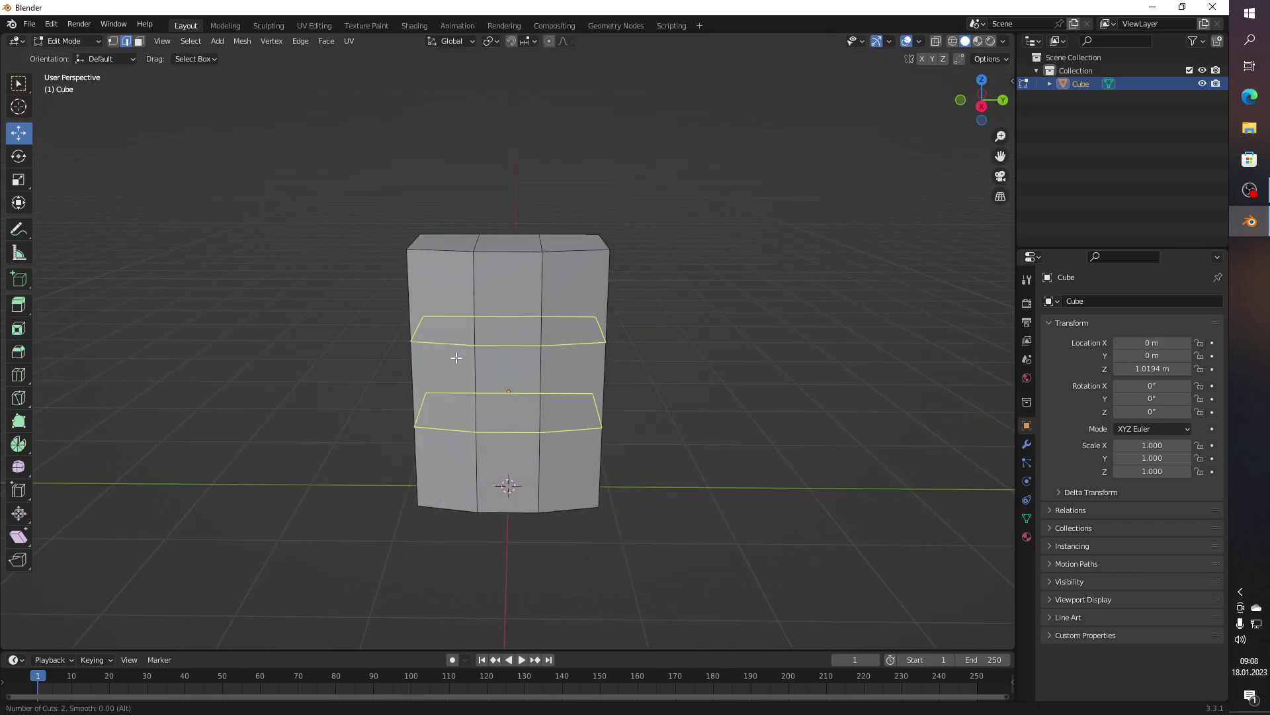
click(456, 358)
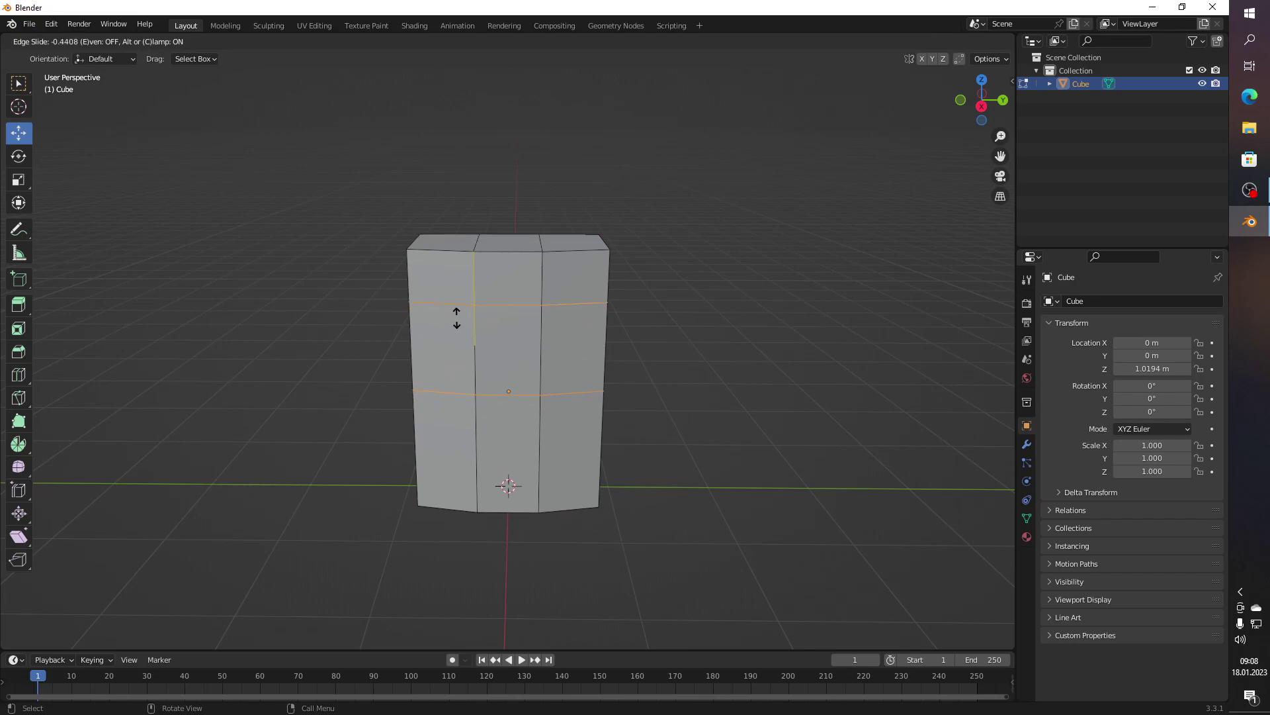
click(457, 311)
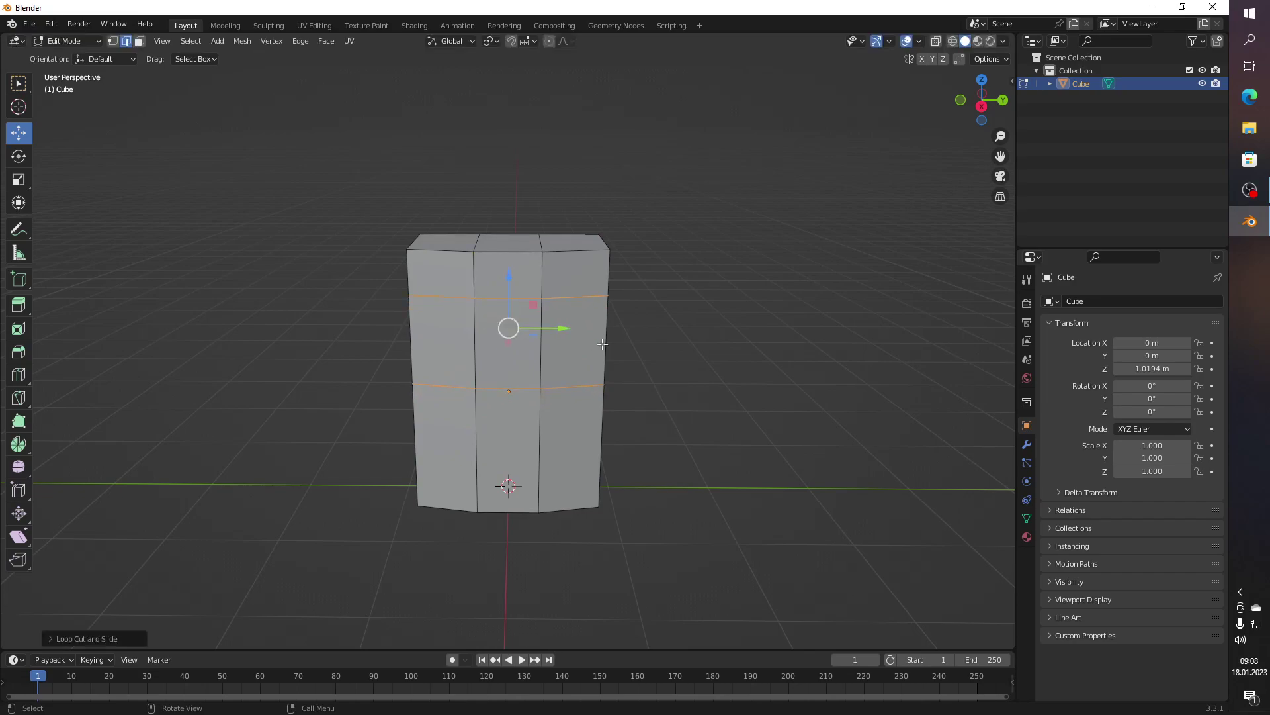
drag(642, 350, 508, 355)
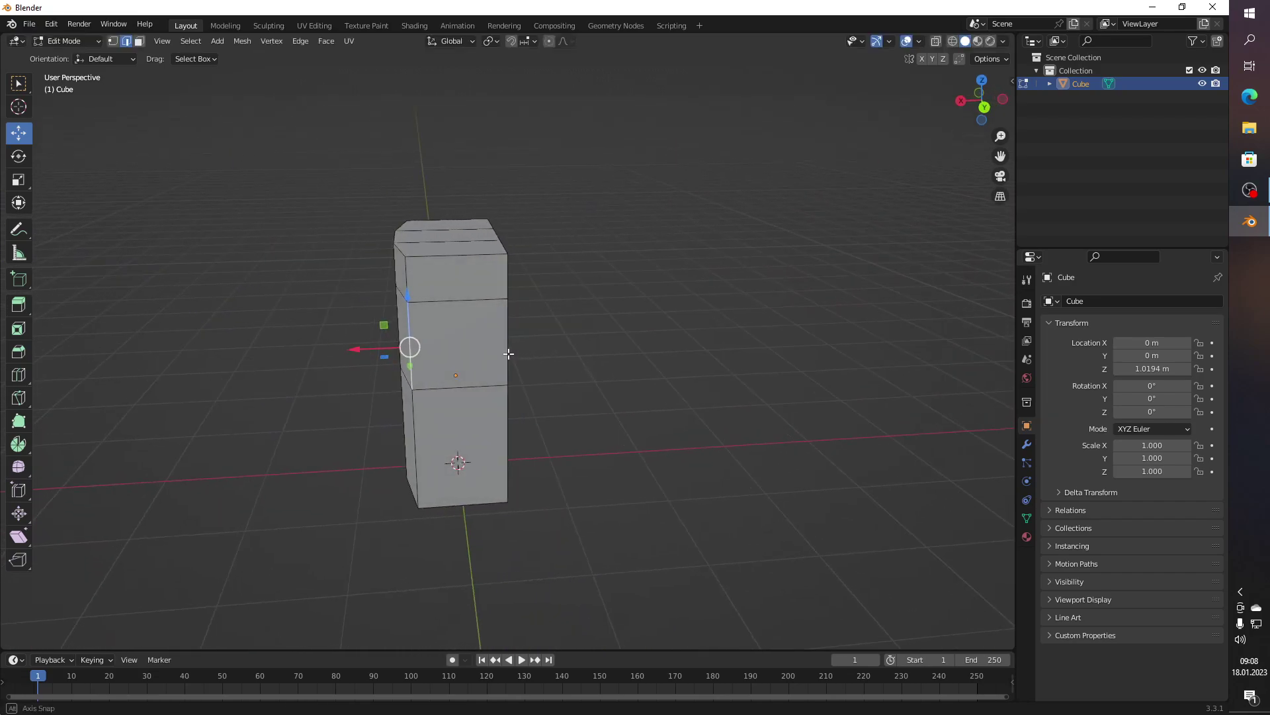
scroll(up, 3)
drag(352, 351, 503, 335)
scroll(up, 3)
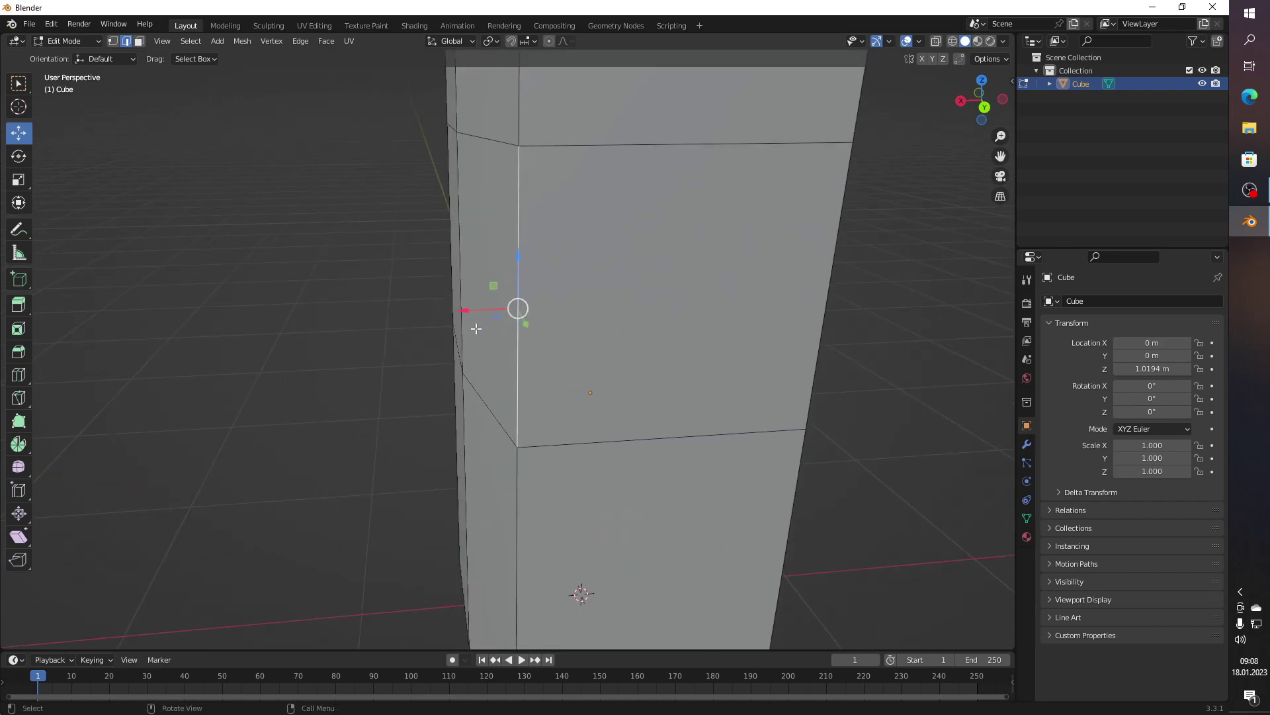
key(KP_3)
Step: In Back Orthographic view, move the selected side edge about 0.1 m along X
key(KP_1)
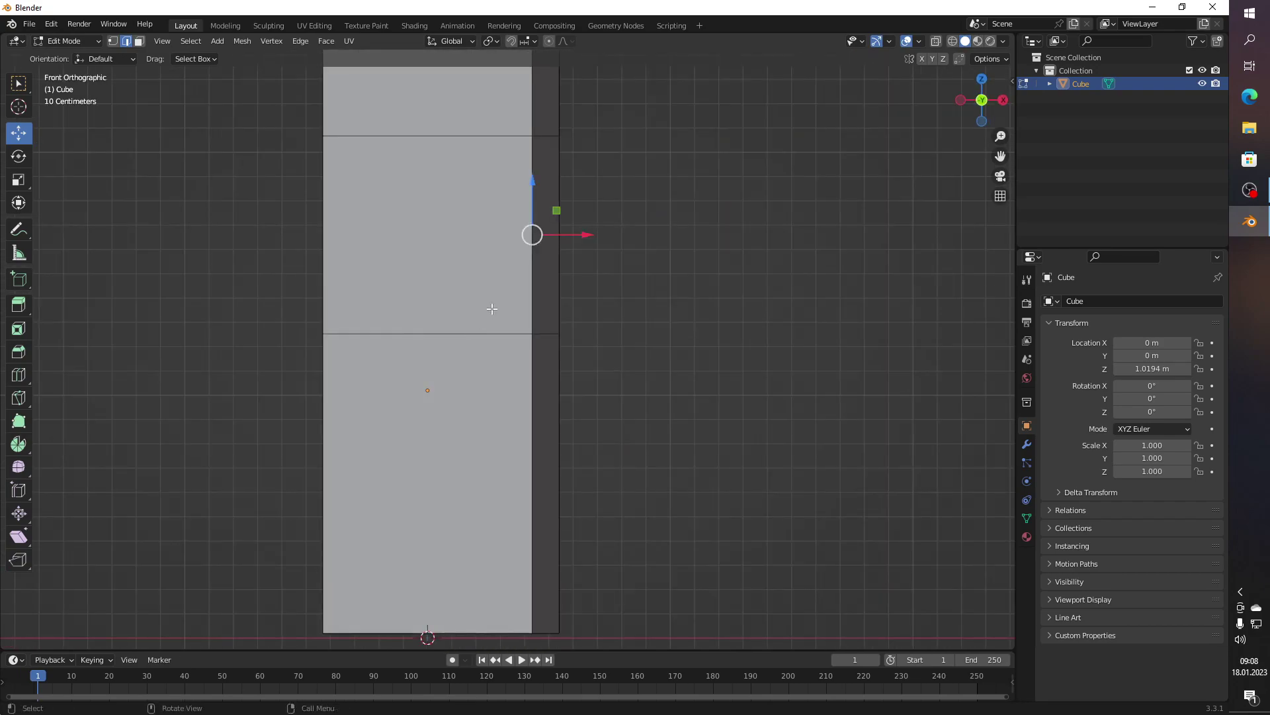
key(ctrl+KP_1)
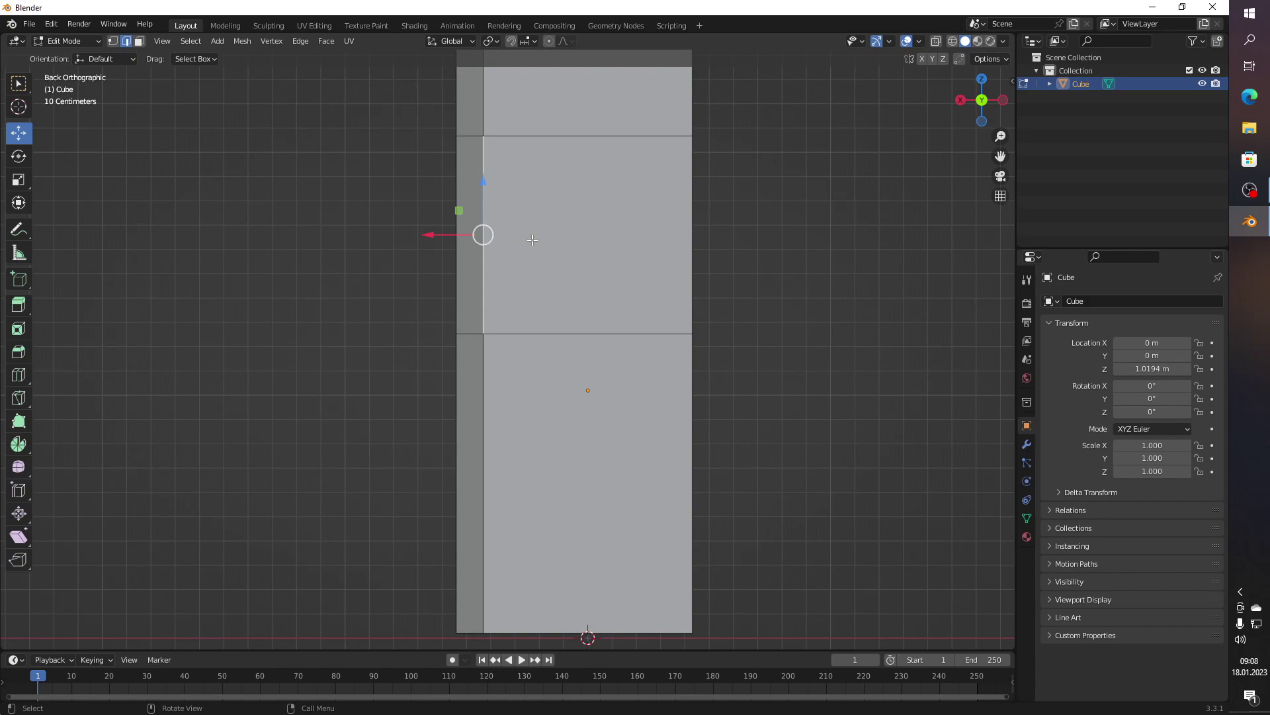
drag(437, 234, 410, 243)
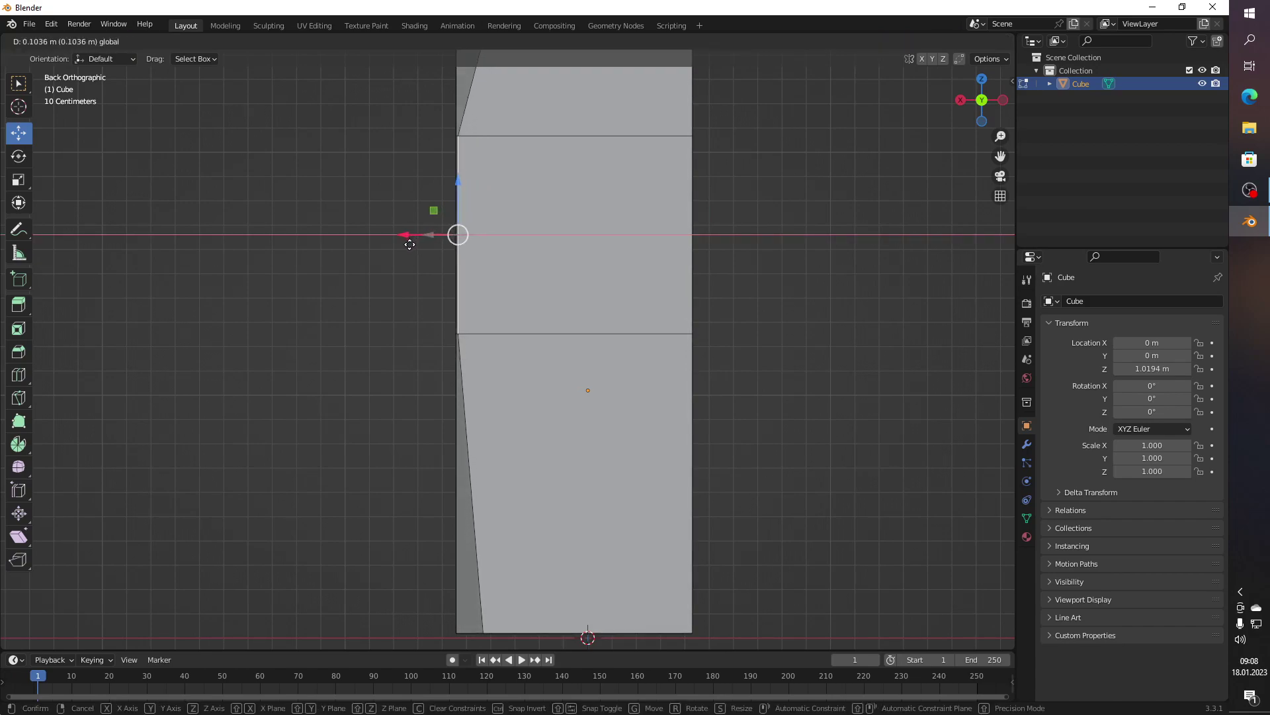
drag(410, 243, 346, 238)
scroll(down, 3)
drag(349, 241, 395, 295)
Step: Select the slanted top-left corner face and delete it
click(506, 208)
click(139, 41)
click(505, 247)
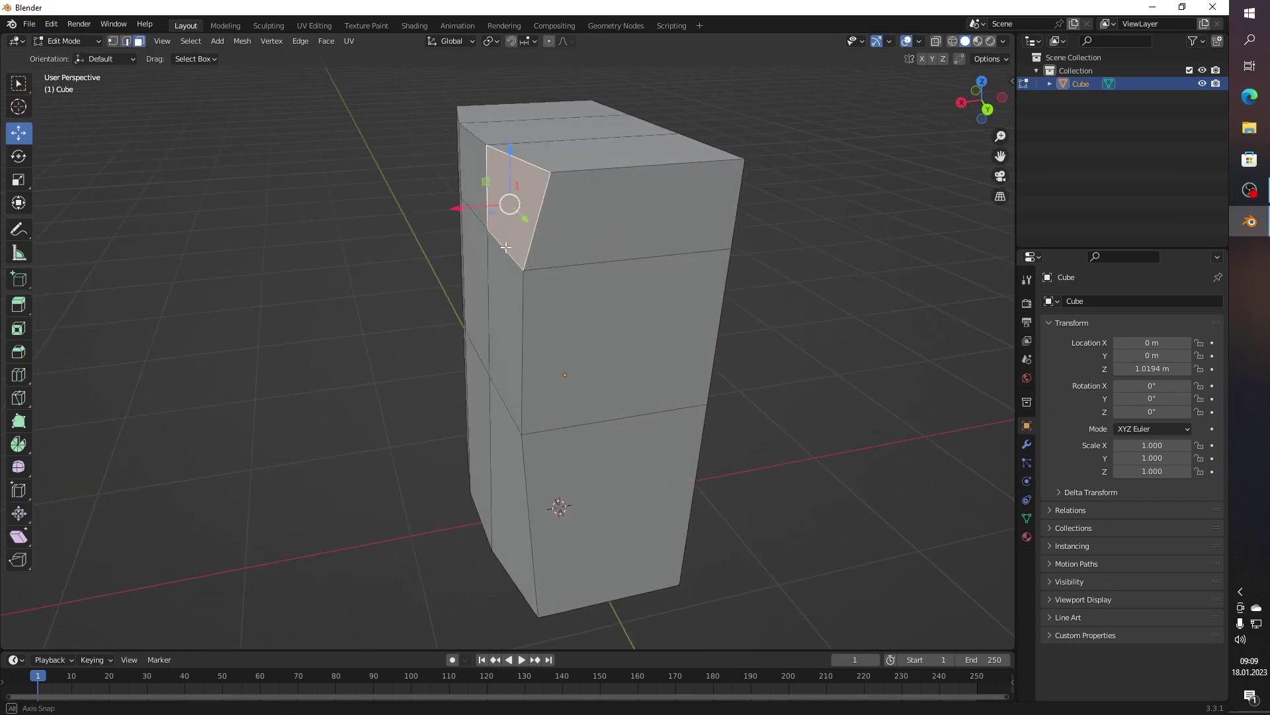
drag(506, 247, 458, 274)
key(x)
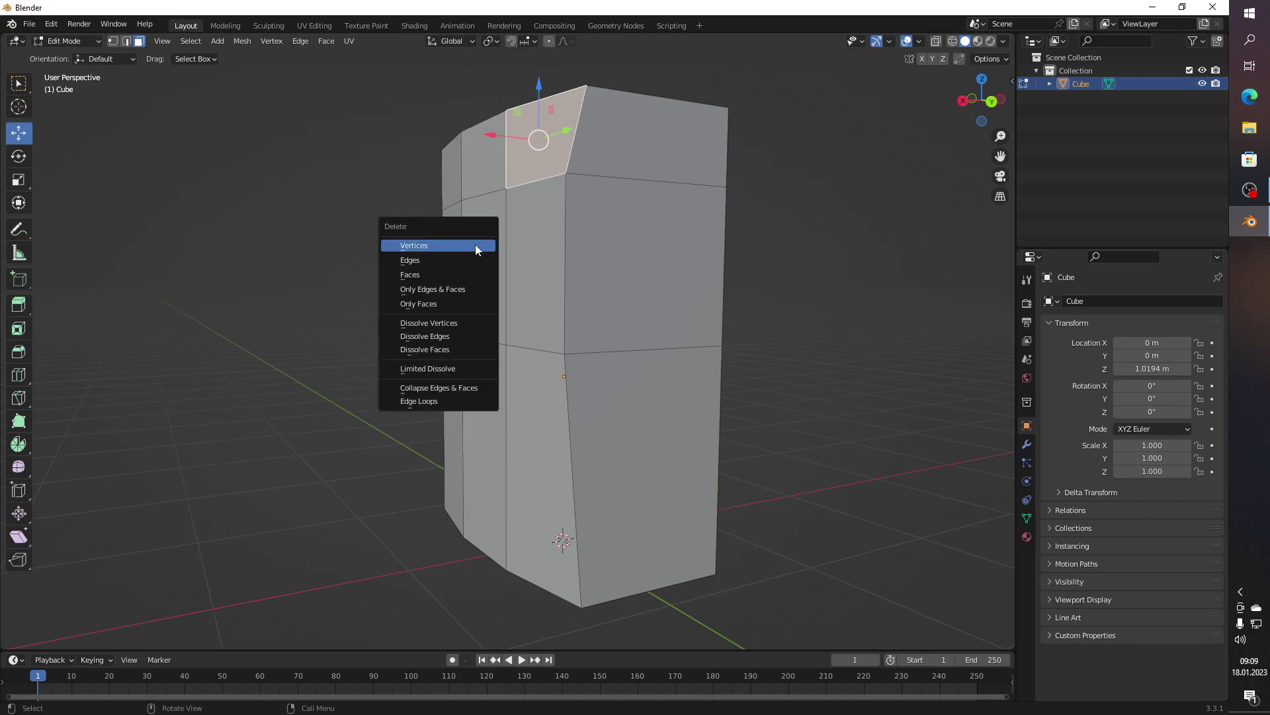
click(423, 272)
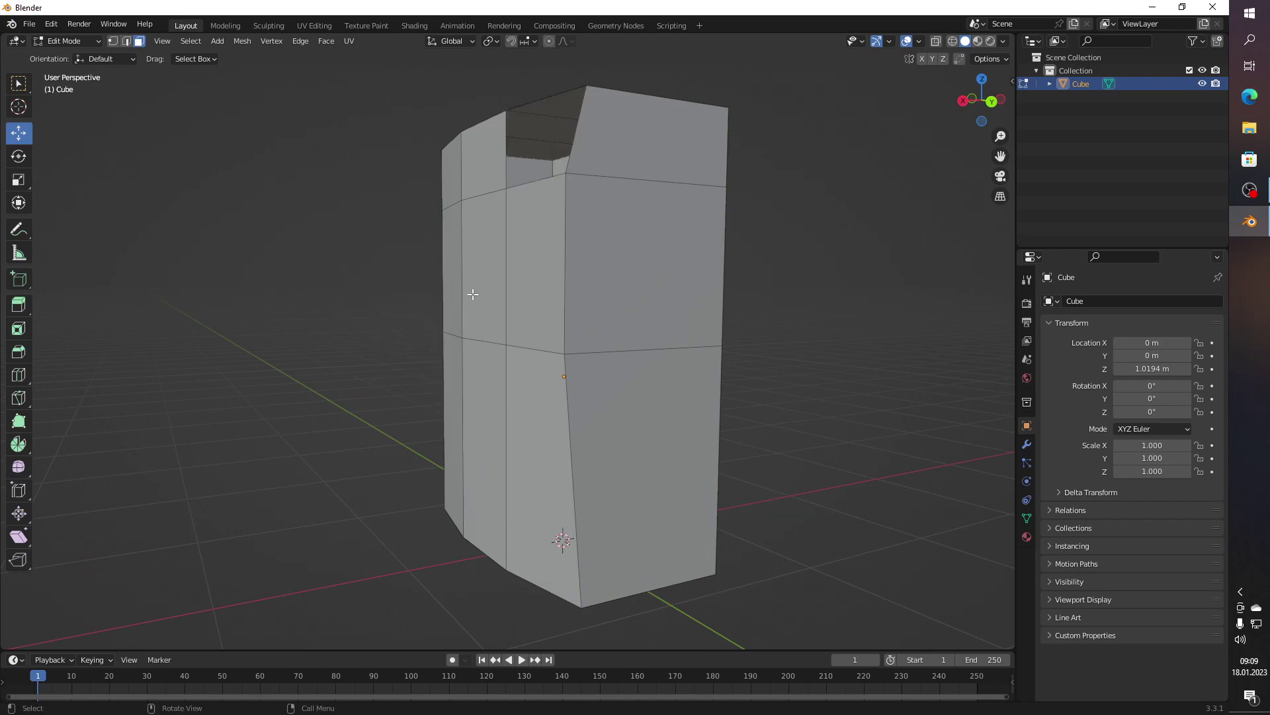
drag(466, 292, 510, 283)
drag(727, 413, 822, 400)
key(ctrl+r)
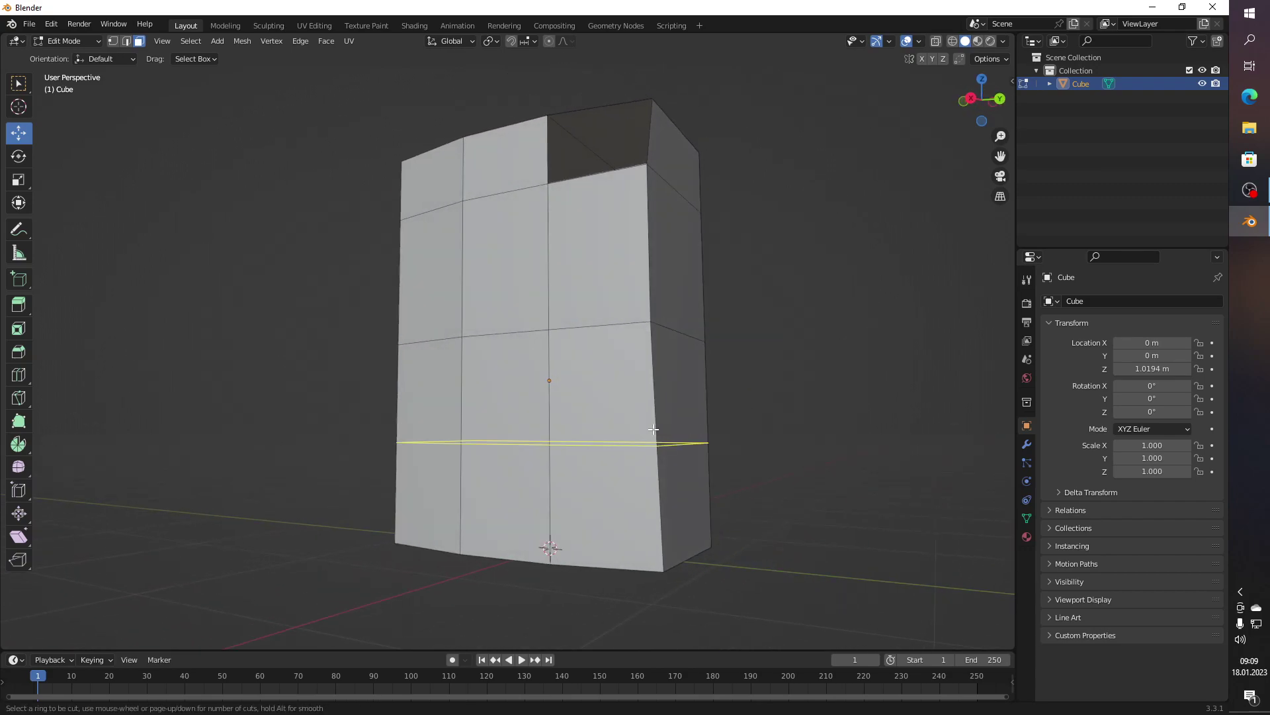
Step: Add a horizontal edge loop near the base and delete the lower right side face
click(647, 435)
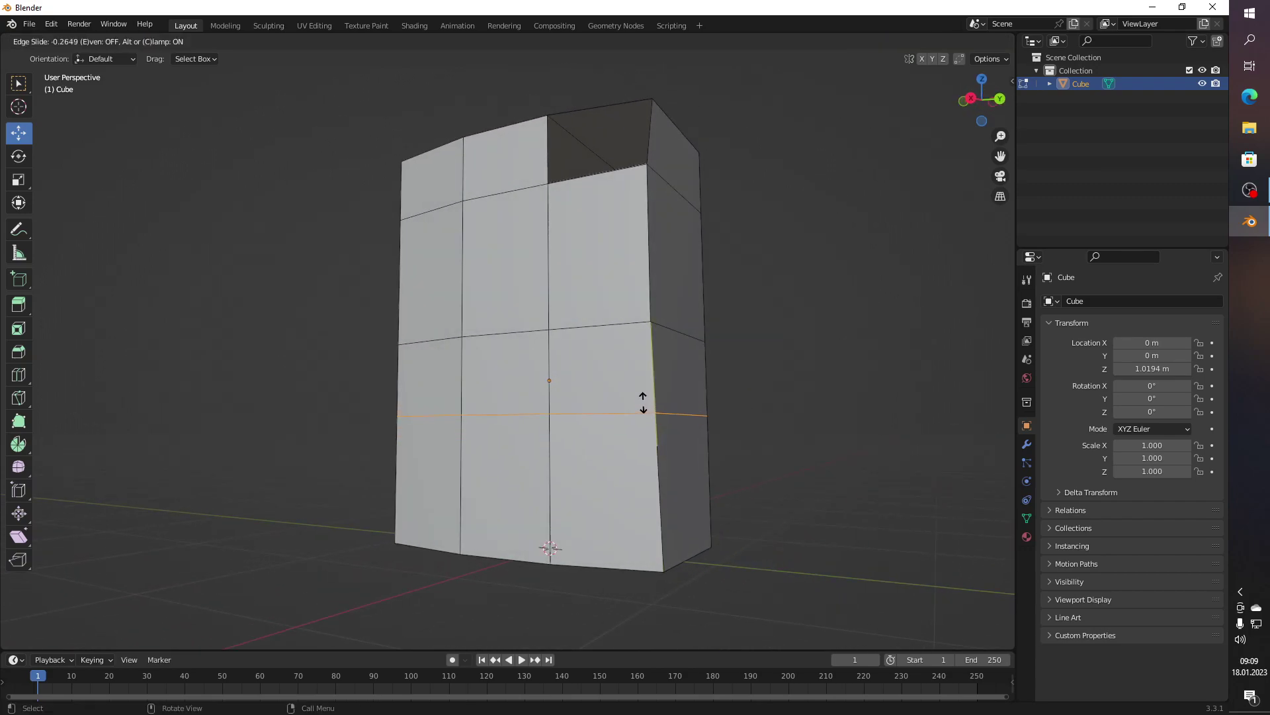
click(648, 397)
click(653, 383)
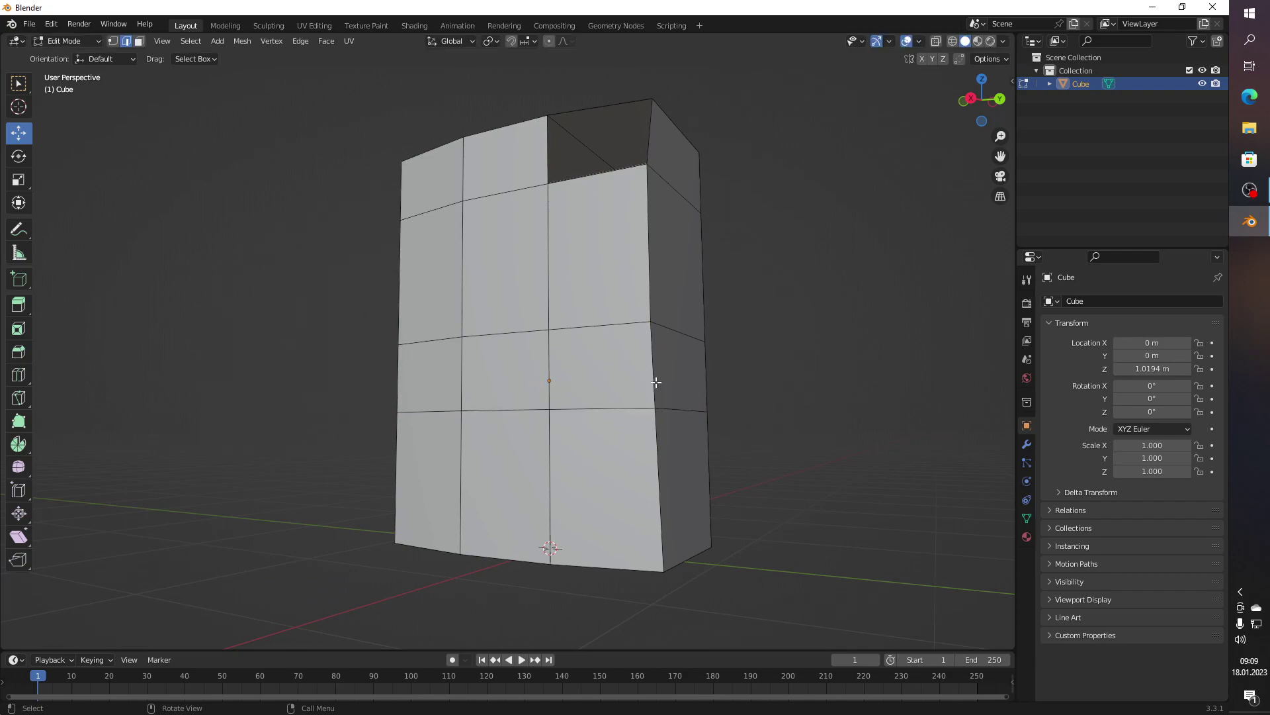
click(144, 41)
click(585, 350)
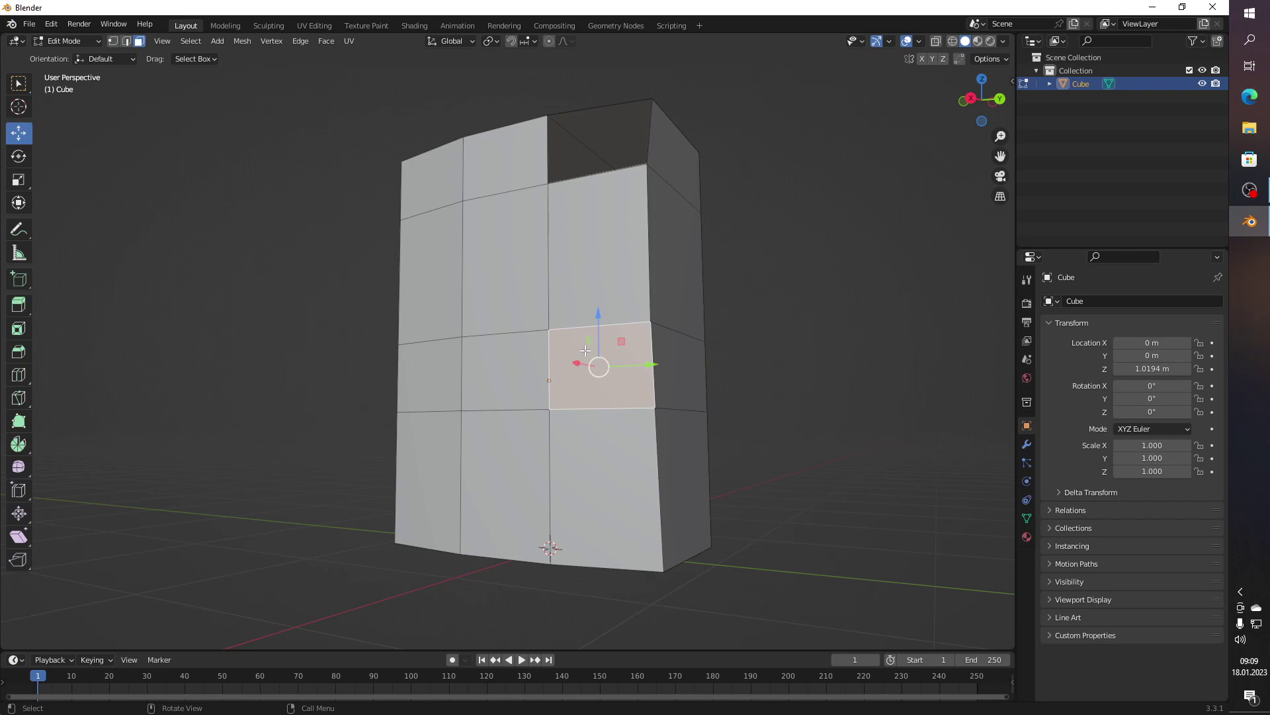
key(x)
click(566, 352)
drag(856, 382, 812, 383)
drag(559, 477, 541, 429)
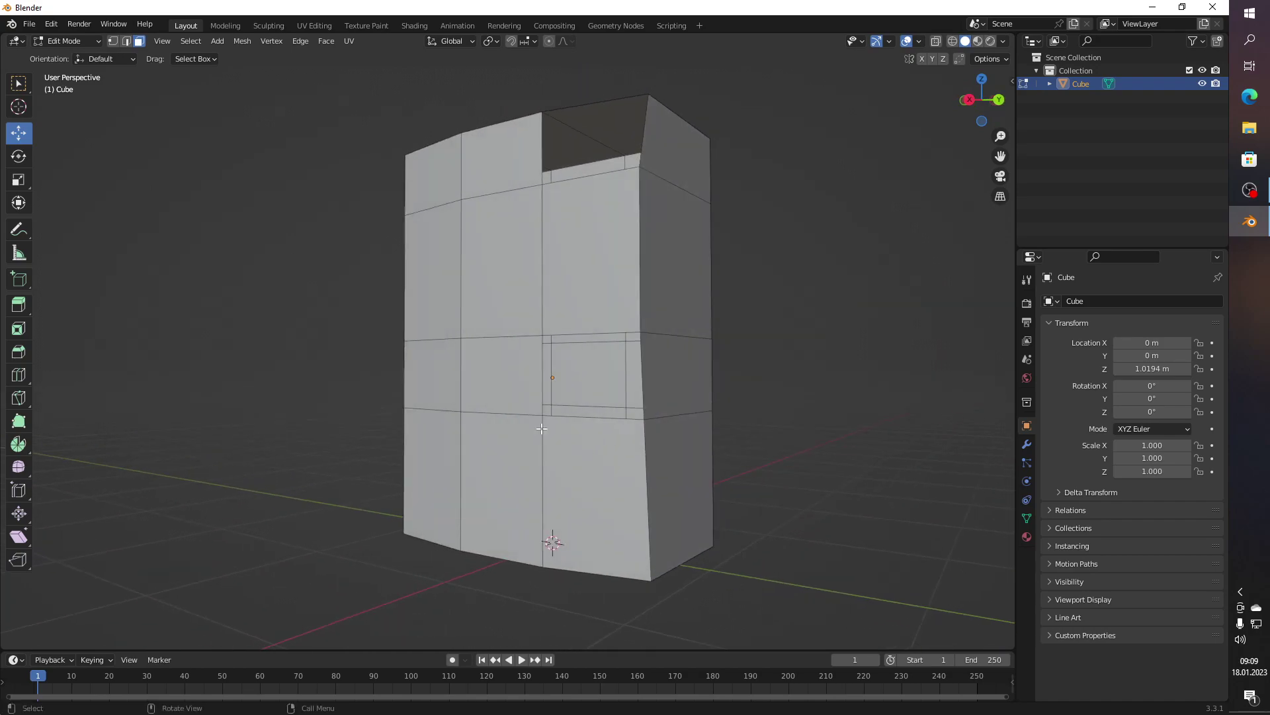
Step: Select four edges around the opening and extrude them
click(127, 41)
drag(198, 165, 238, 216)
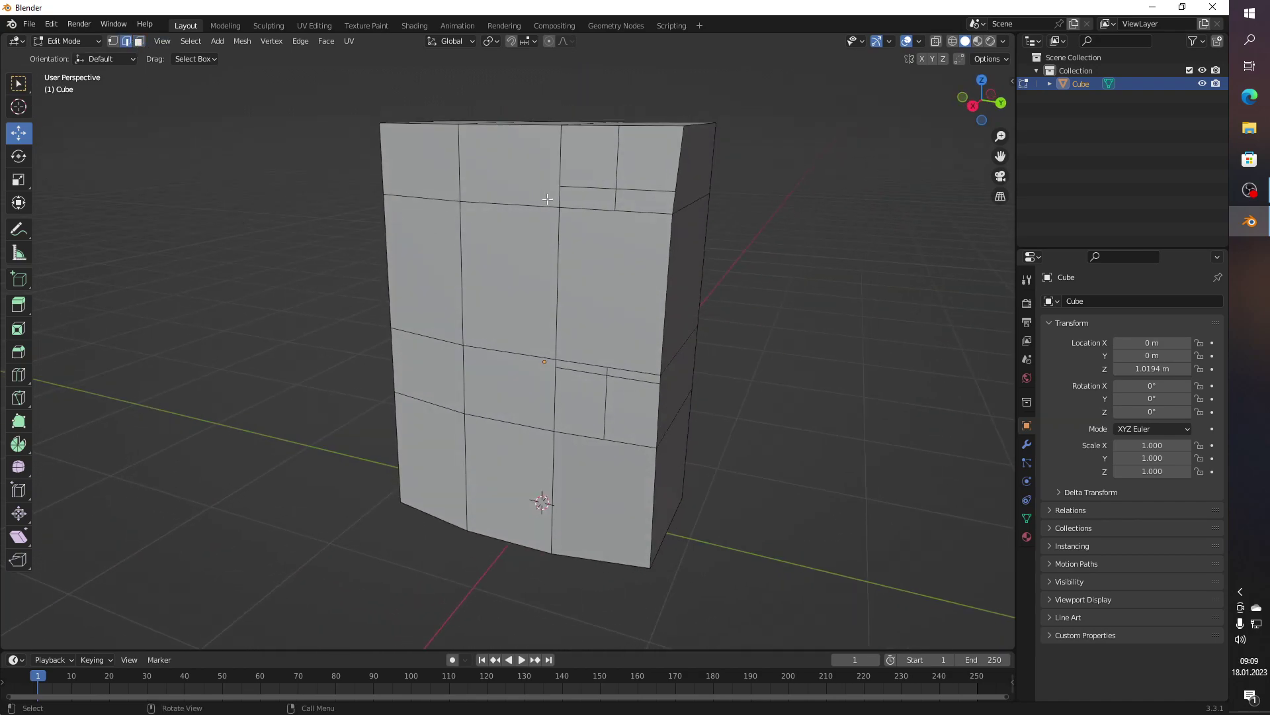
drag(547, 198, 611, 201)
click(659, 221)
click(624, 256)
click(646, 169)
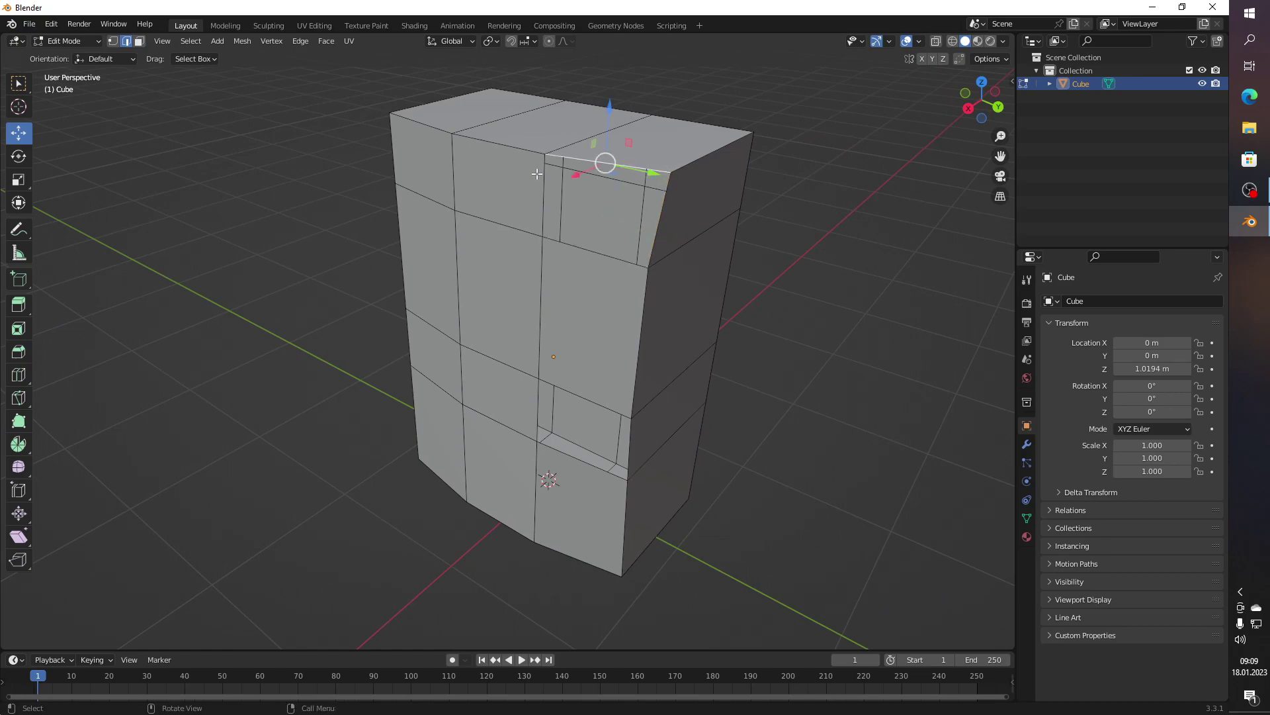
click(658, 186)
right_click(671, 195)
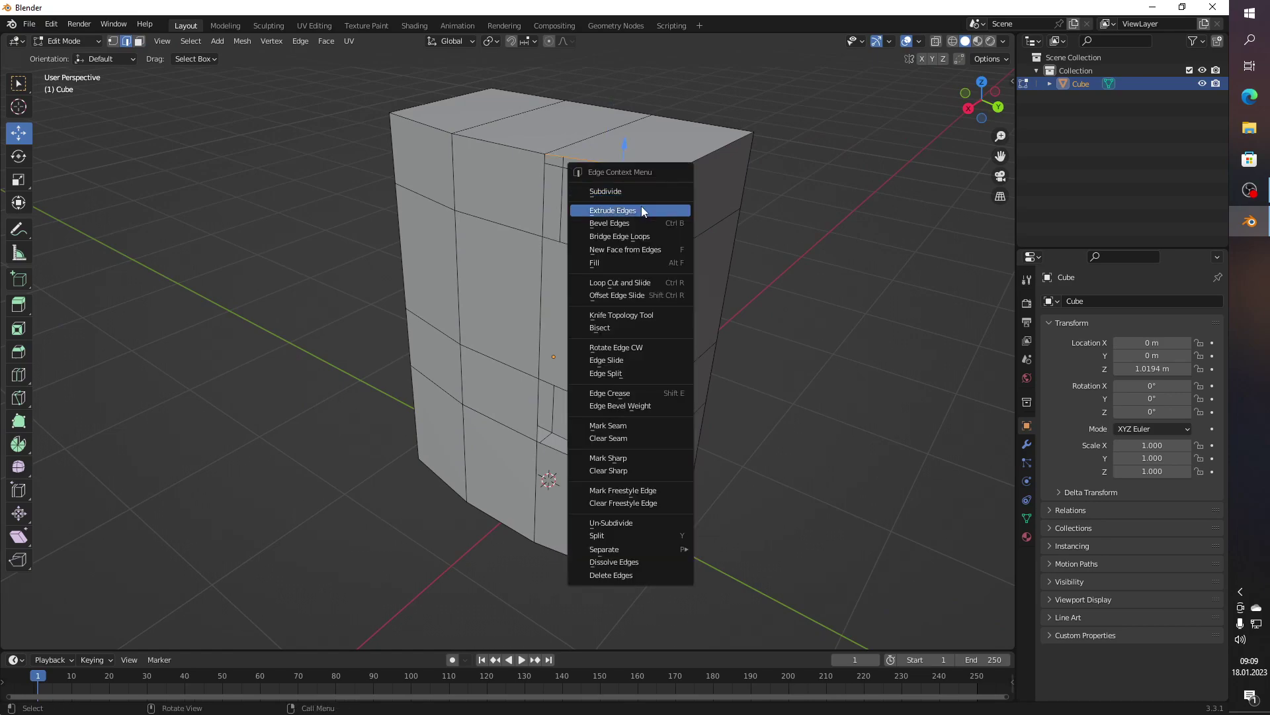
click(661, 209)
right_click(540, 172)
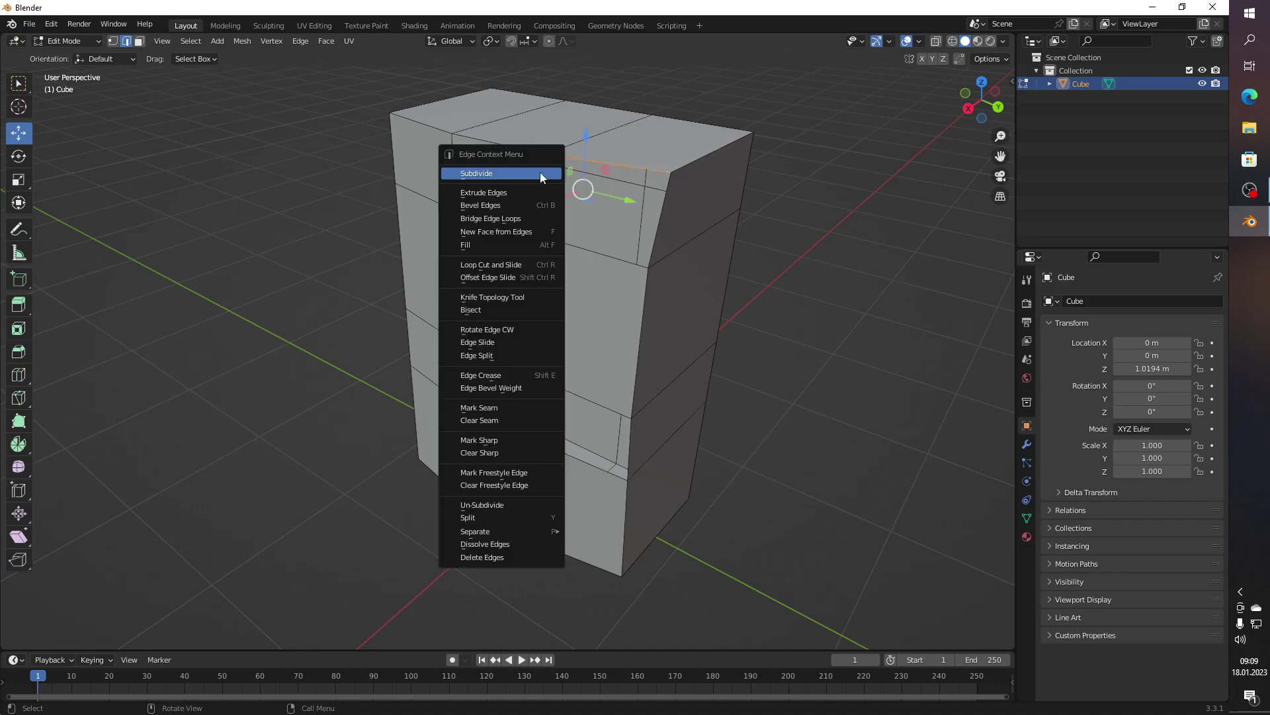
Step: Fill new faces between edge pairs at the top corner hole
click(516, 231)
drag(600, 215, 577, 206)
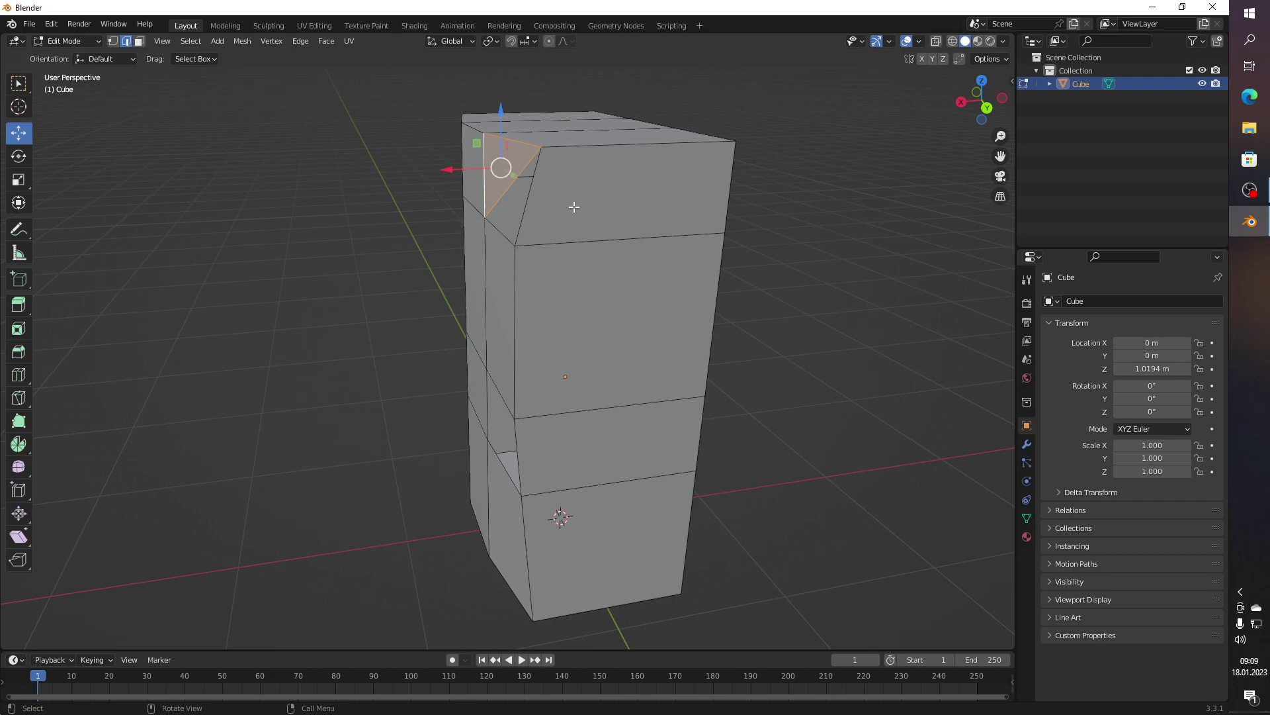
click(529, 197)
click(505, 186)
right_click(505, 185)
click(504, 185)
key(alt+a)
Step: Create a triangular face between two edges at the side opening
drag(339, 246, 351, 215)
click(551, 424)
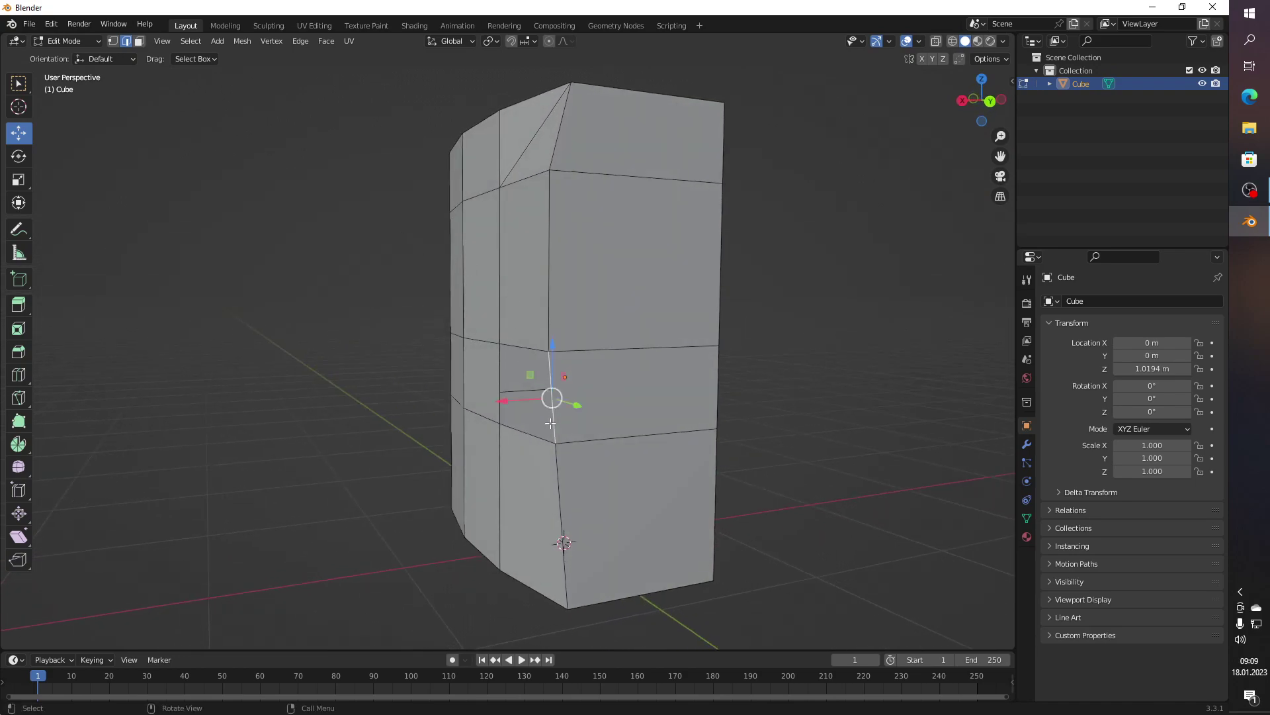
click(516, 392)
right_click(539, 438)
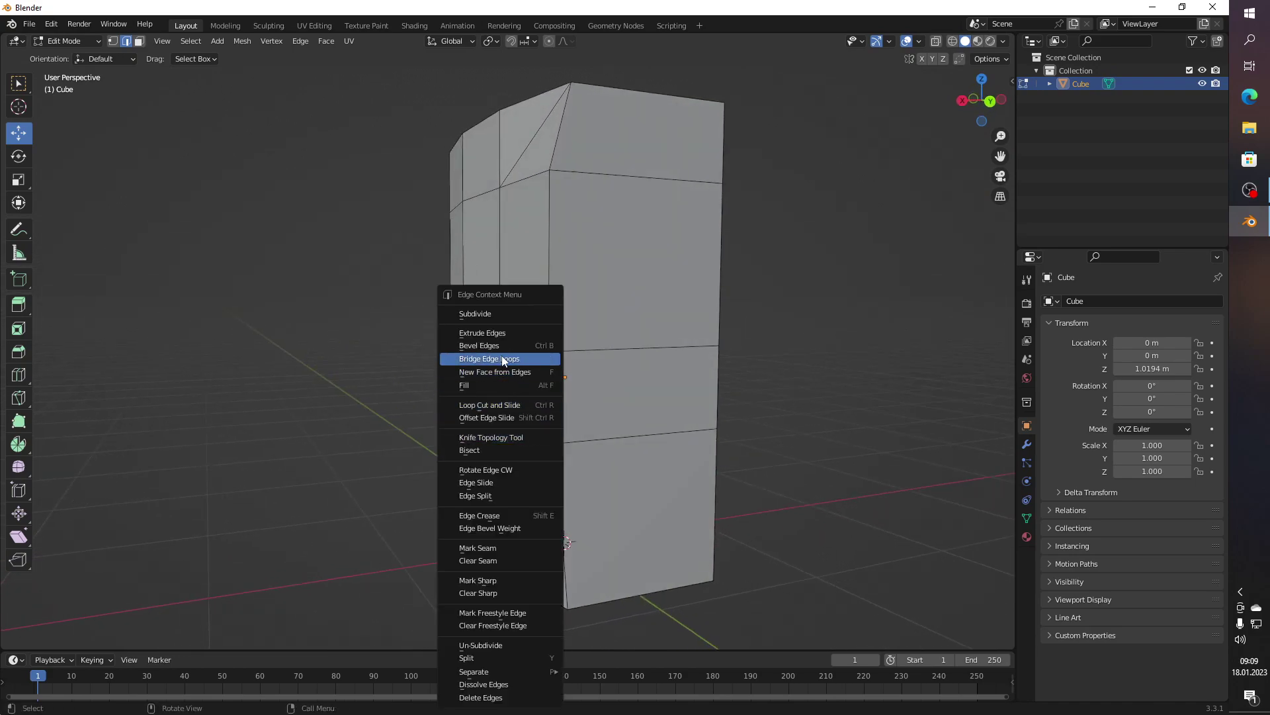
click(505, 369)
Step: Fill the remaining side gap with a new face, undoing a misplaced triangle
drag(505, 369, 458, 366)
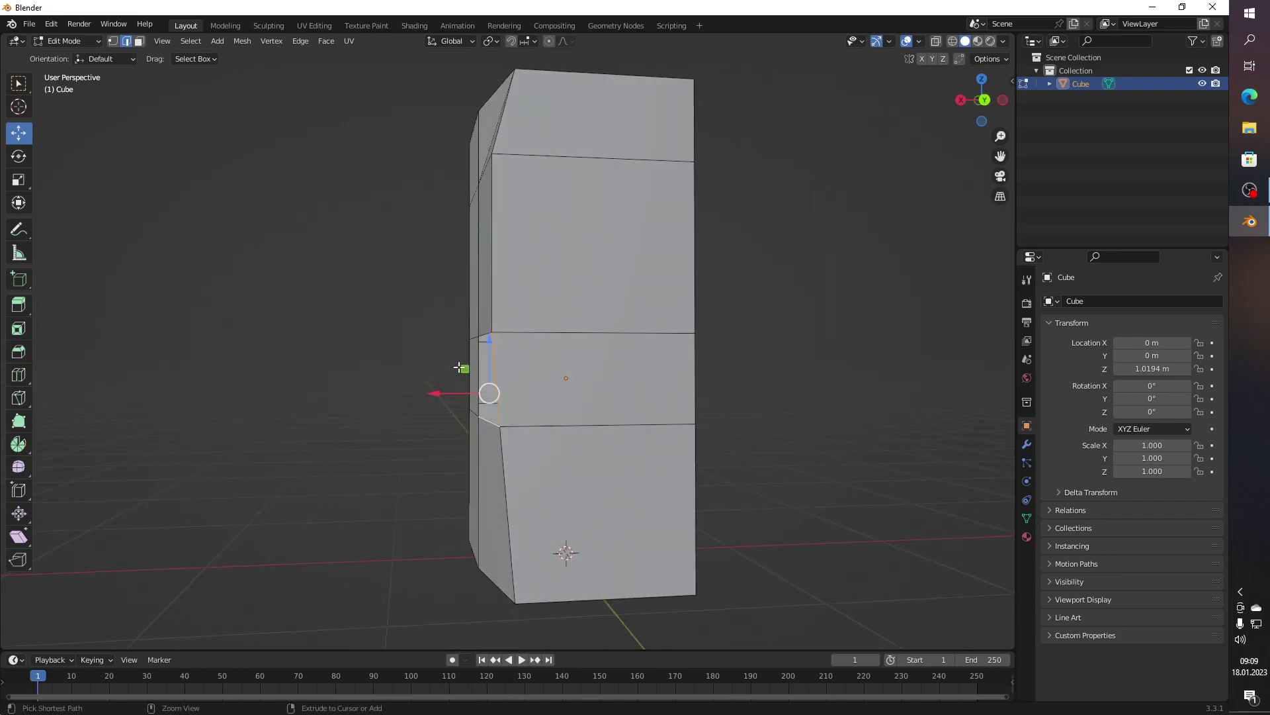
drag(459, 366, 481, 372)
click(495, 369)
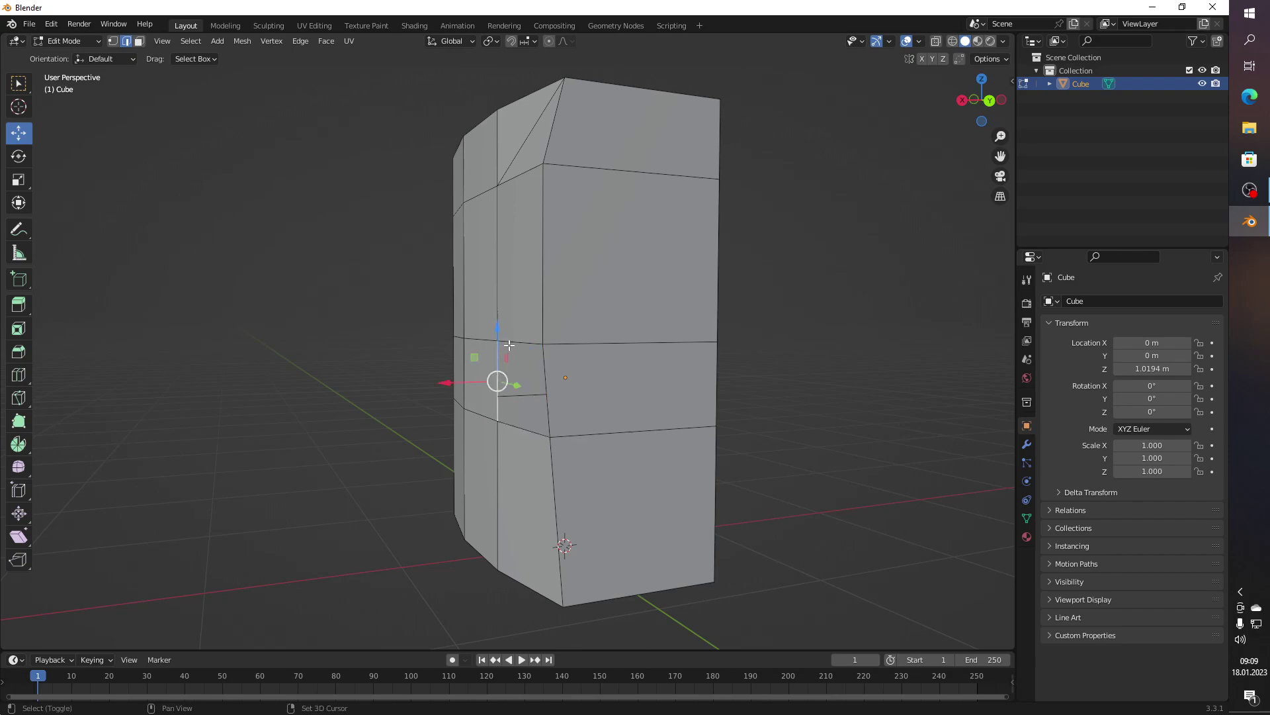
right_click(511, 339)
click(511, 339)
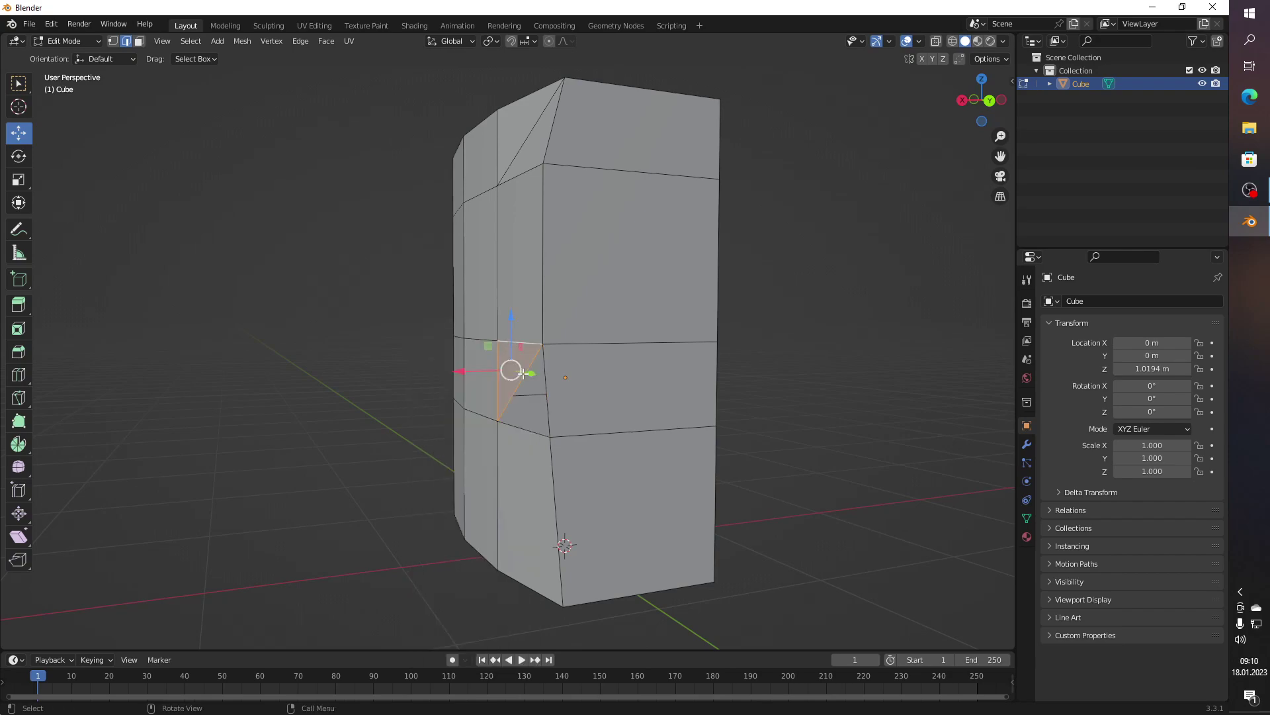
key(ctrl+z)
click(544, 386)
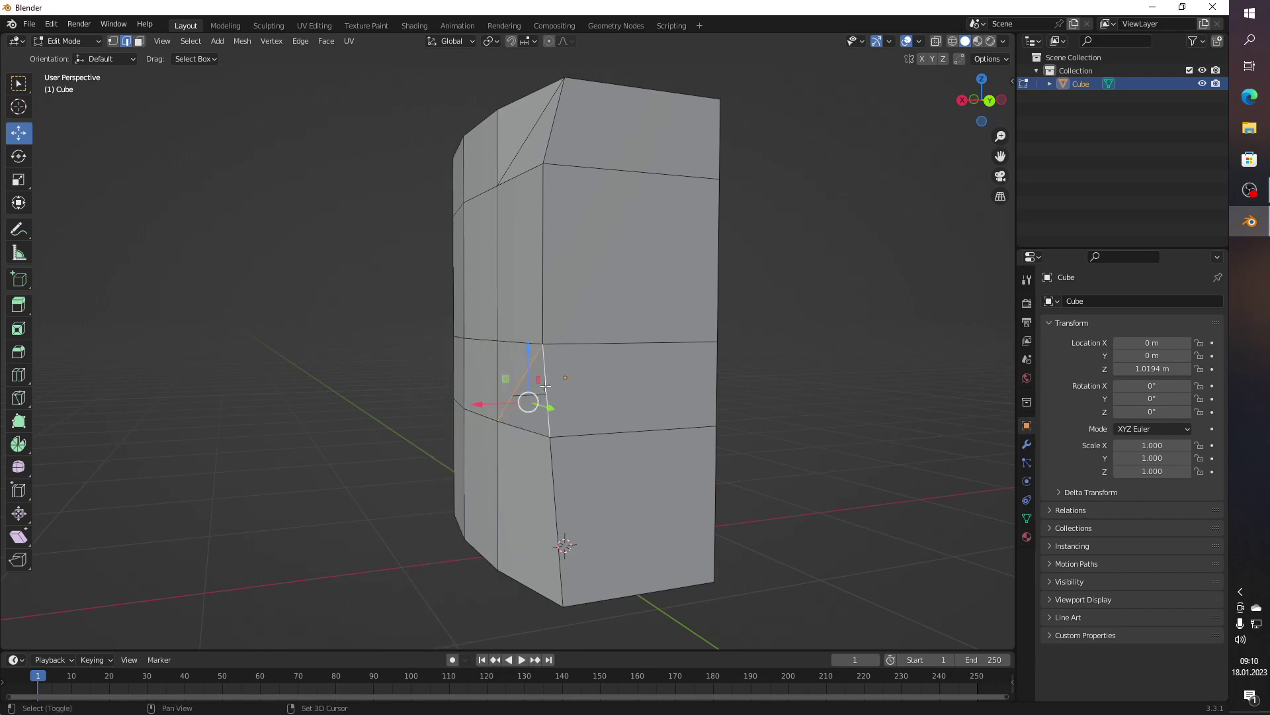
right_click(545, 387)
click(537, 374)
Step: Return to Object Mode and deselect the tower
drag(809, 378, 917, 416)
drag(712, 428, 745, 402)
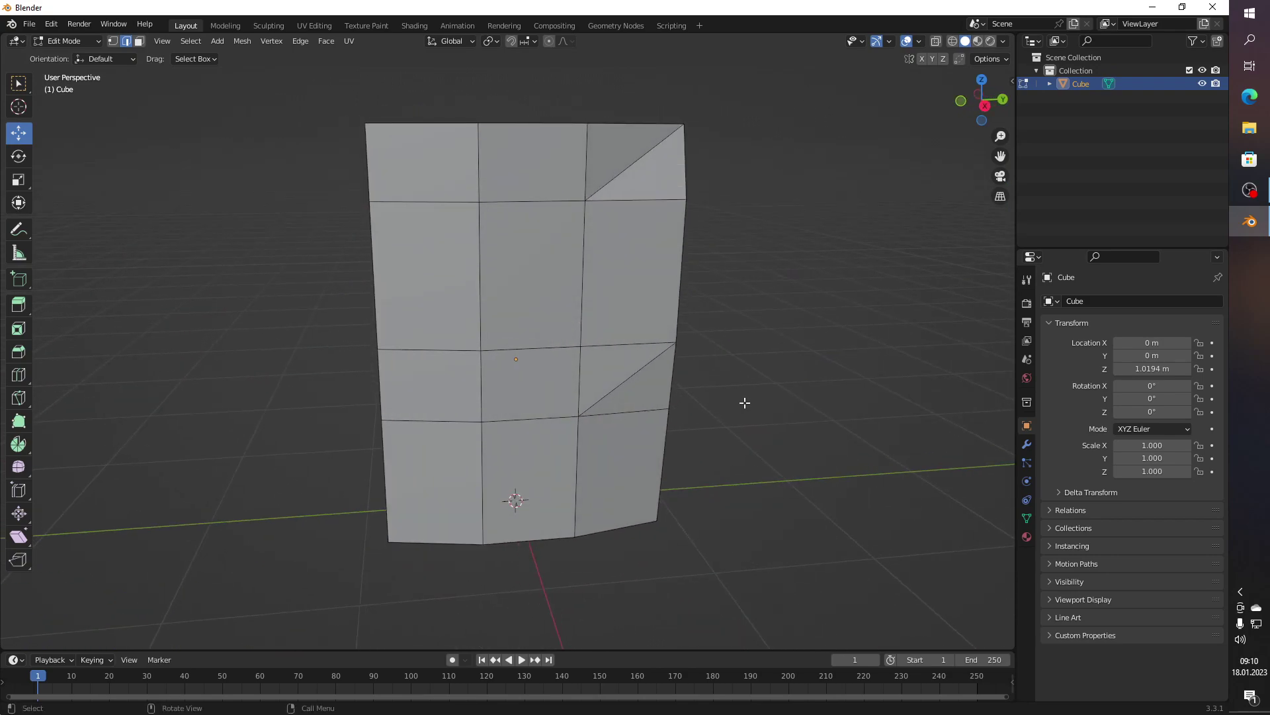
key(Tab)
click(228, 201)
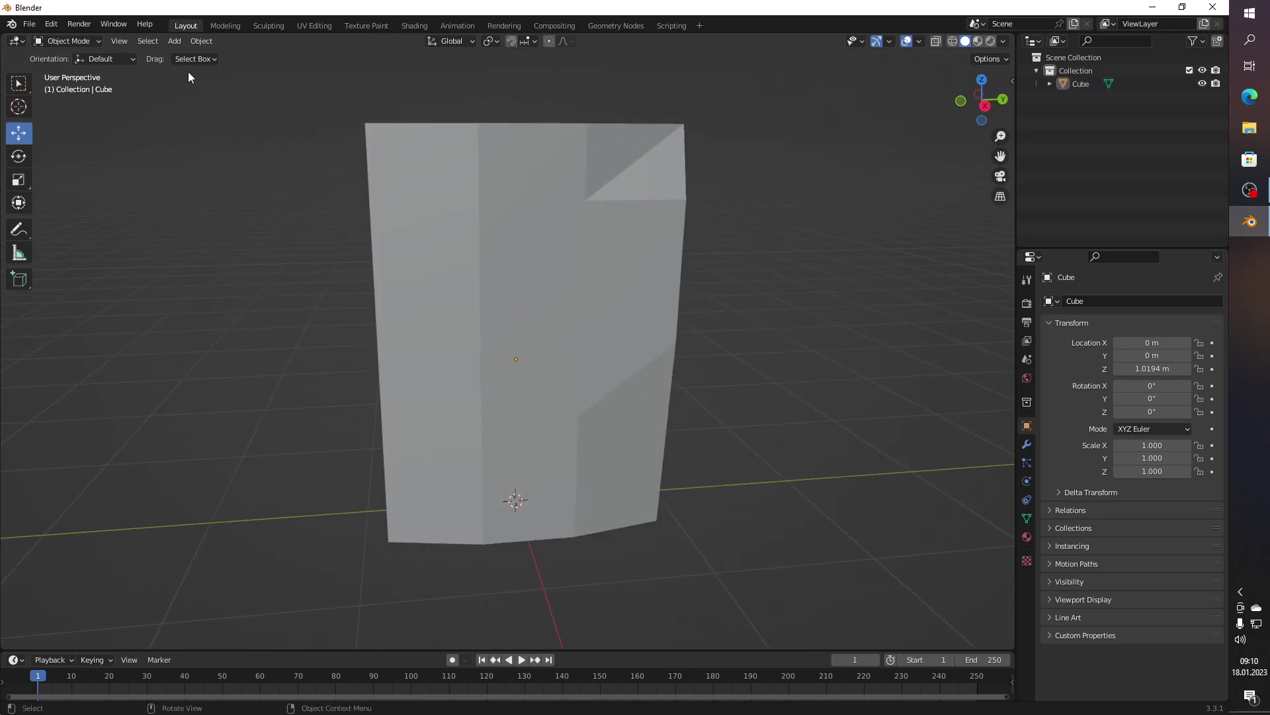
Step: Add a new cube and scale it down to about 0.334
click(174, 41)
mouse_move(213, 56)
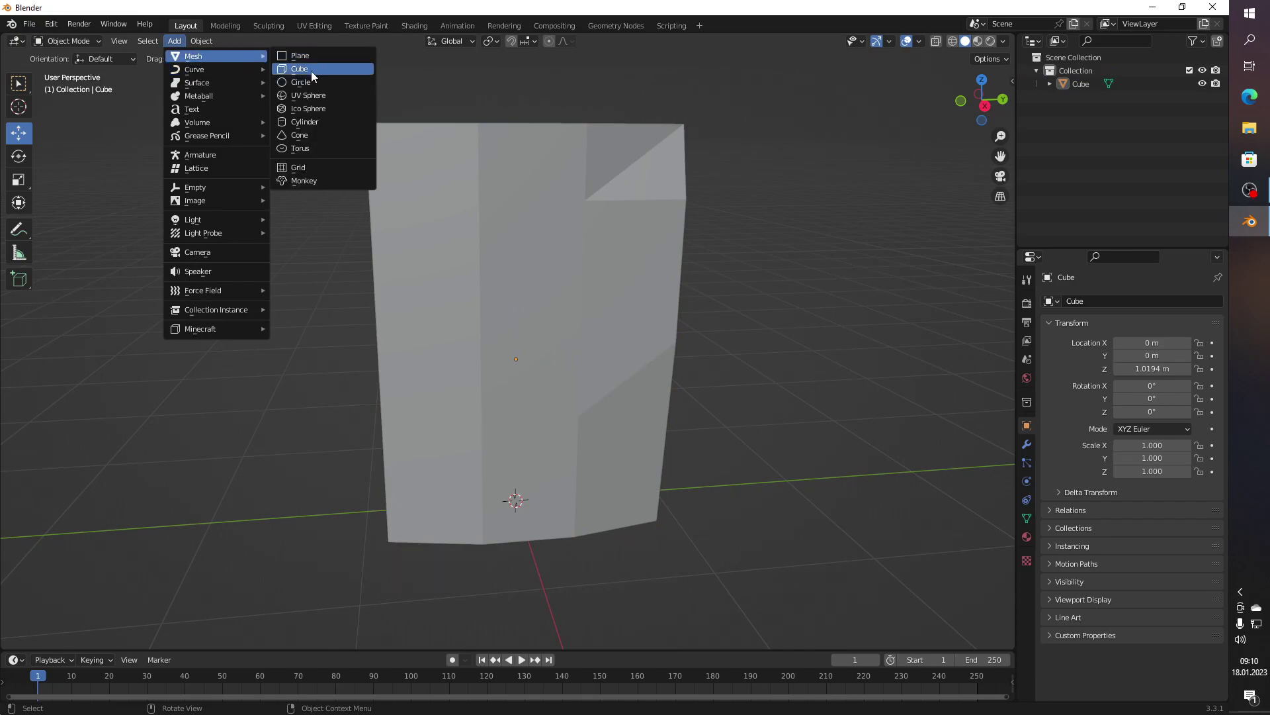
click(311, 70)
scroll(down, 3)
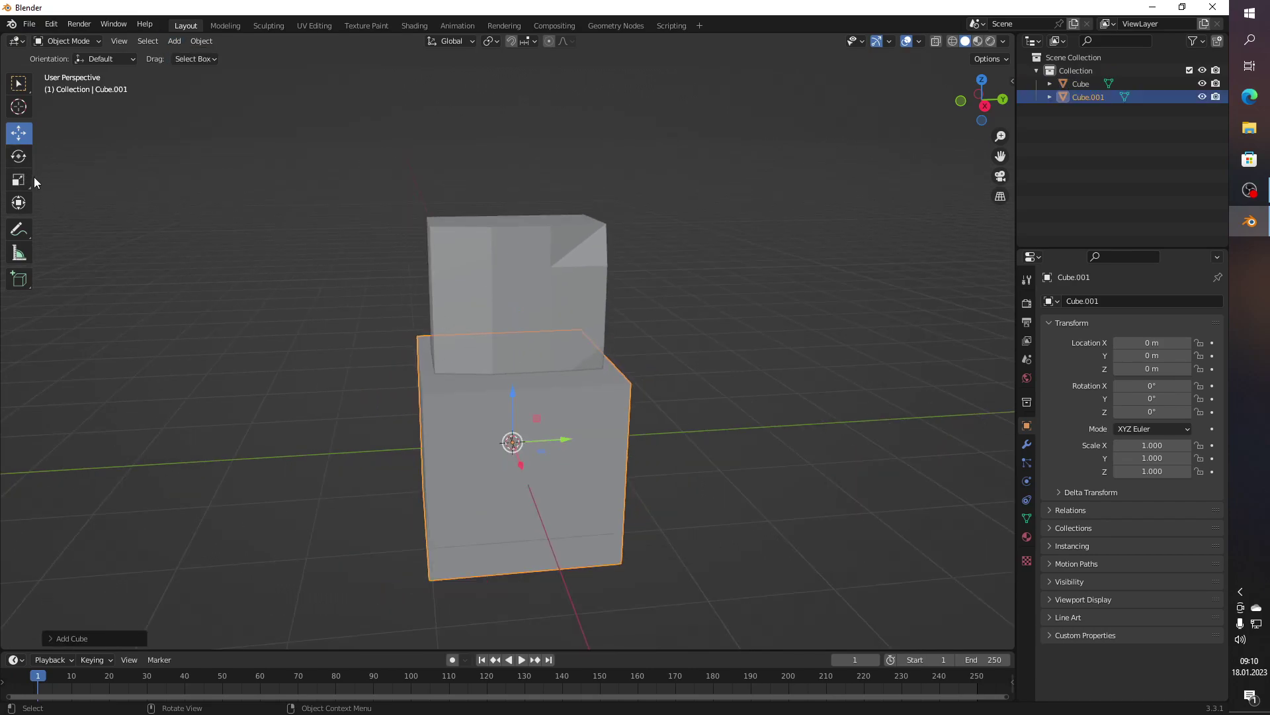
click(18, 179)
drag(564, 430, 523, 428)
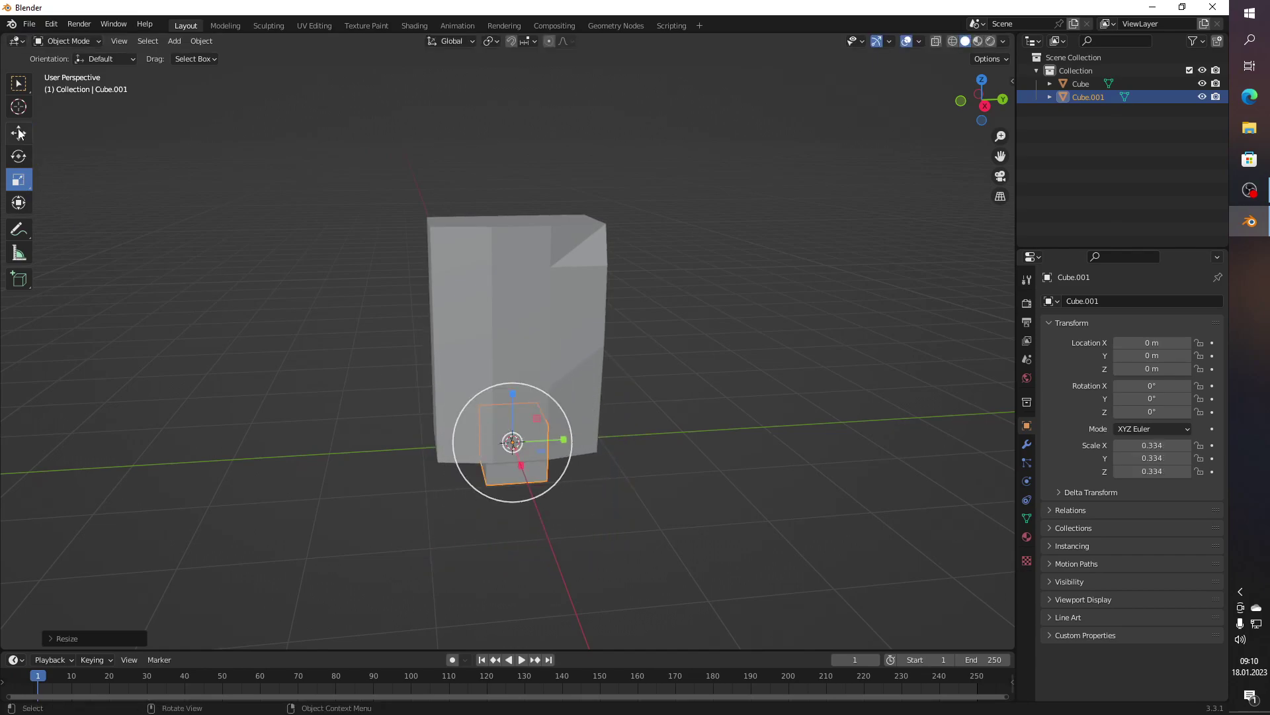
Step: Raise the small cube to the tower's mid-height and slide it along X to its side
click(19, 133)
drag(514, 382, 519, 256)
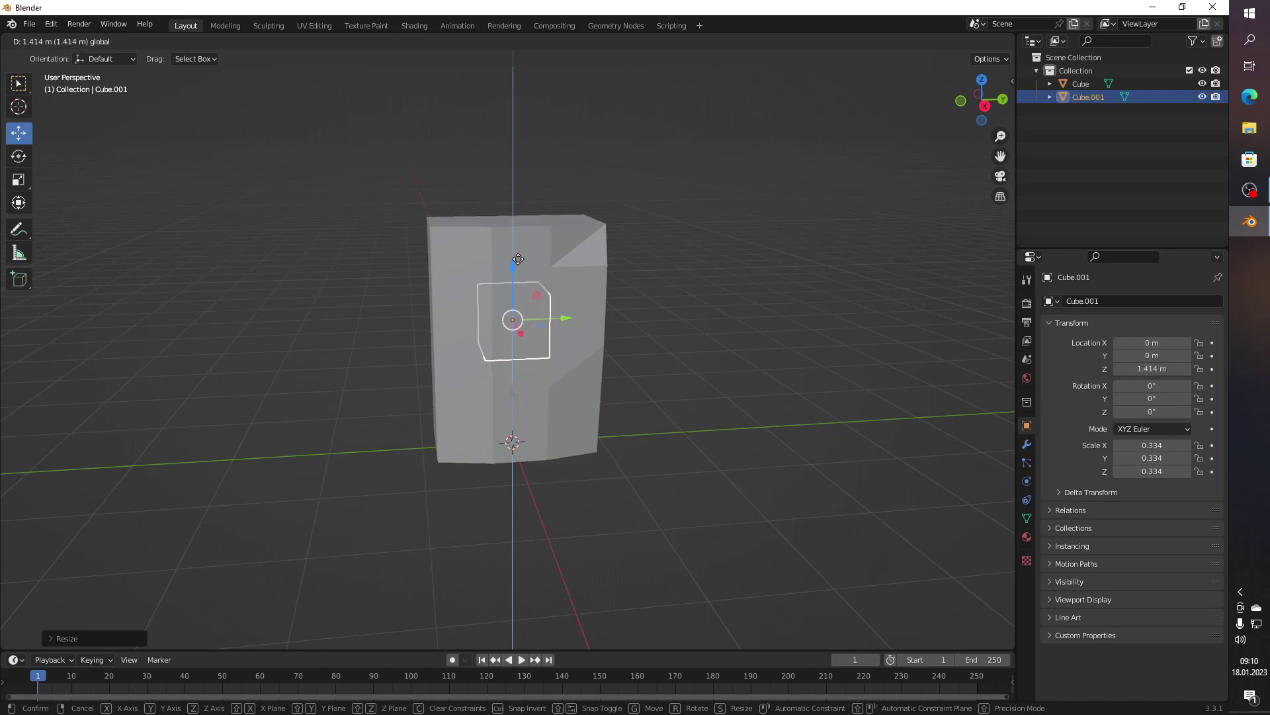
scroll(up, 3)
drag(553, 322, 533, 306)
drag(529, 307, 598, 307)
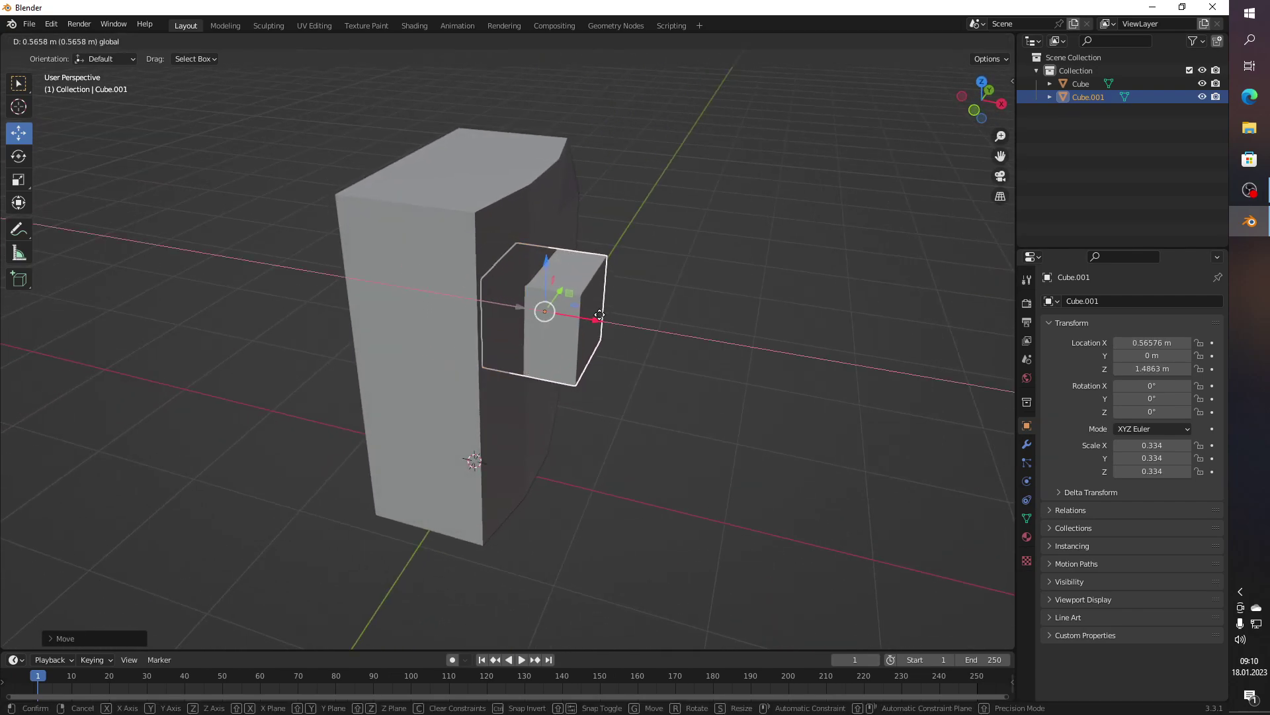
scroll(up, 3)
drag(695, 320, 585, 317)
drag(379, 338, 245, 377)
drag(245, 377, 264, 265)
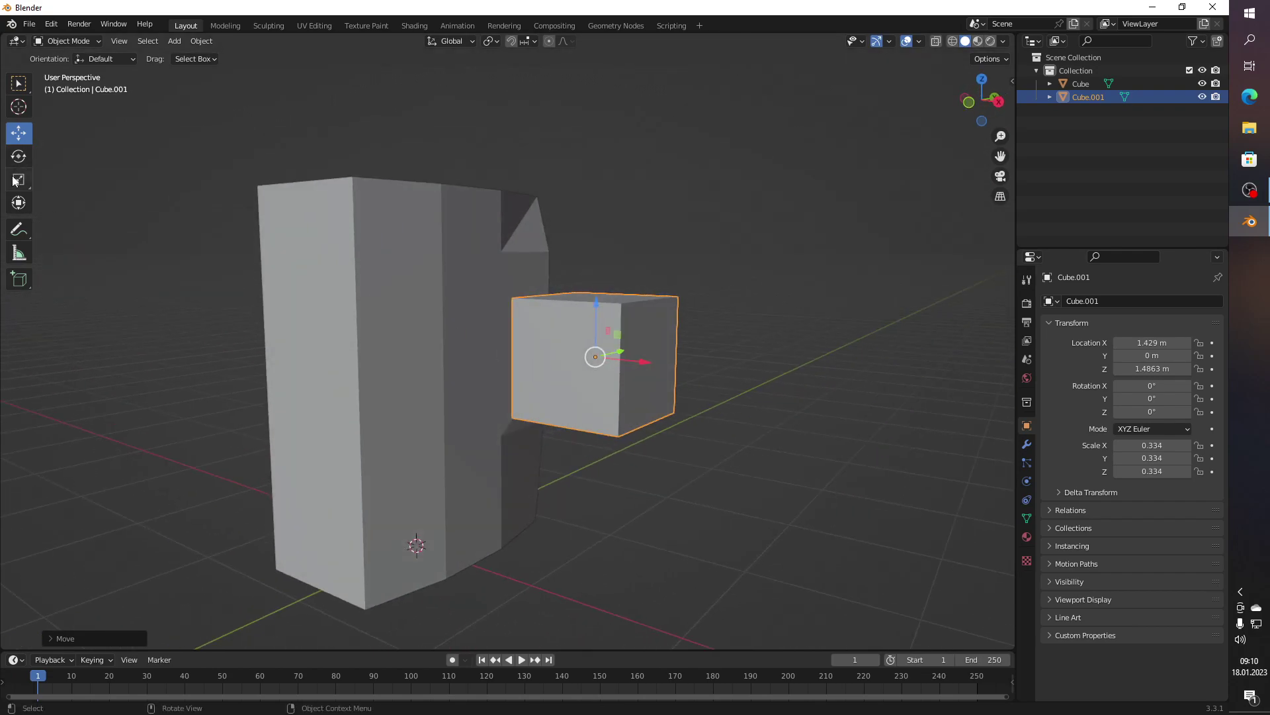
Step: Flatten the small cube along X to a scale of 0.113
click(18, 179)
drag(595, 370, 701, 363)
drag(706, 361, 662, 360)
click(831, 360)
drag(831, 361, 708, 360)
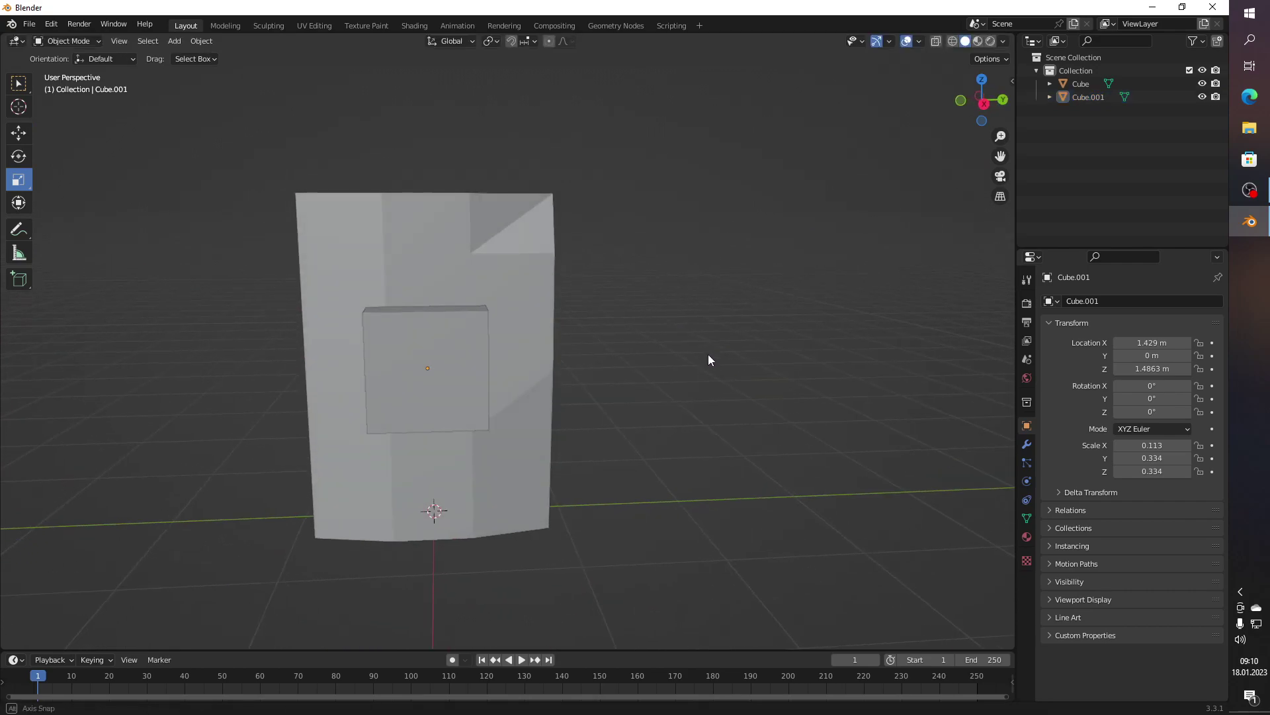
Step: Edit the block's mesh and cut two evenly spaced vertical edge loops
click(453, 357)
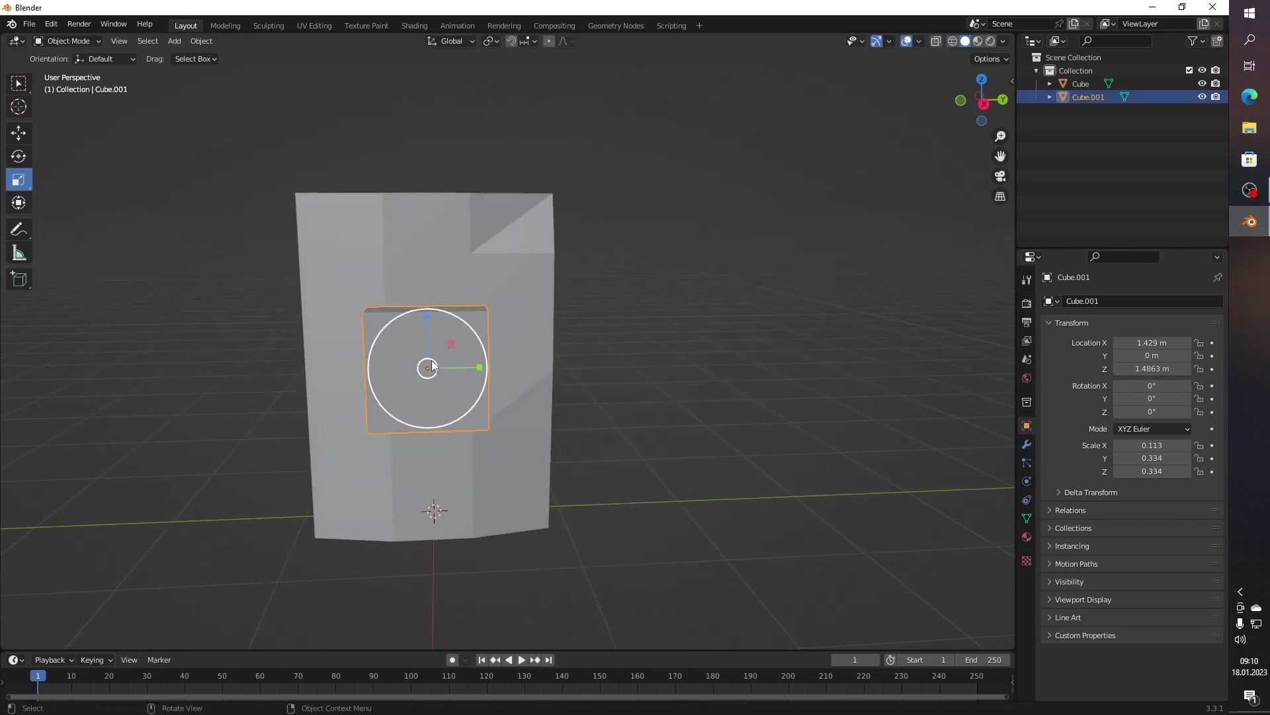
key(Tab)
key(alt+a)
key(ctrl+r)
scroll(up, 3)
click(413, 334)
right_click(412, 327)
Step: Cut two evenly spaced horizontal edge loops to complete the three-by-three grid
key(ctrl+r)
scroll(up, 3)
click(375, 380)
right_click(375, 381)
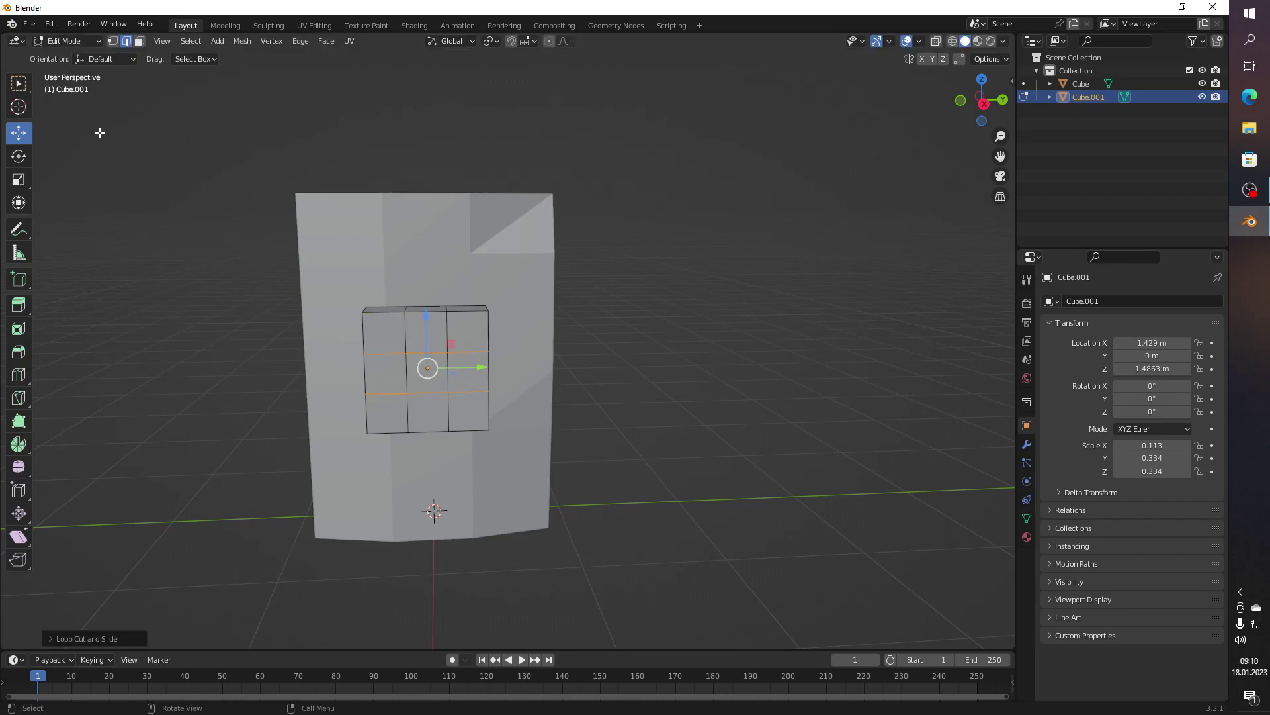
Step: In face select mode, select the first corner faces of the block
click(139, 43)
scroll(up, 3)
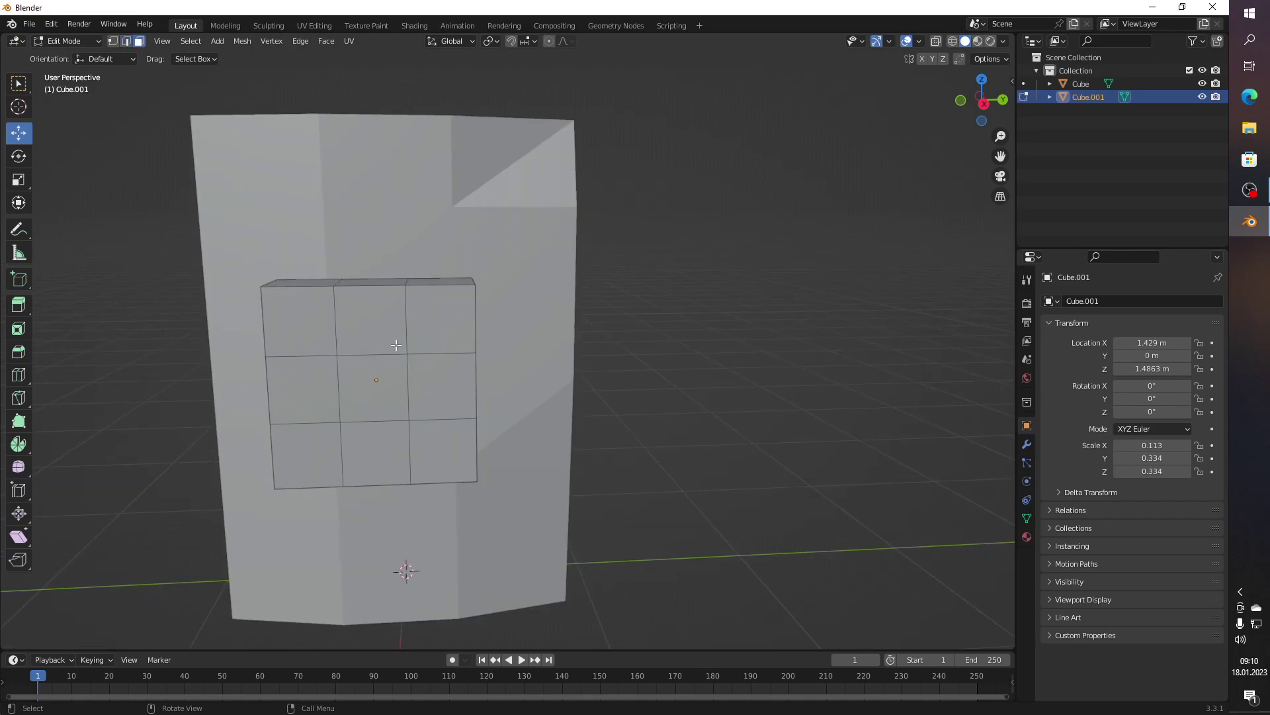
drag(641, 371, 657, 368)
click(647, 365)
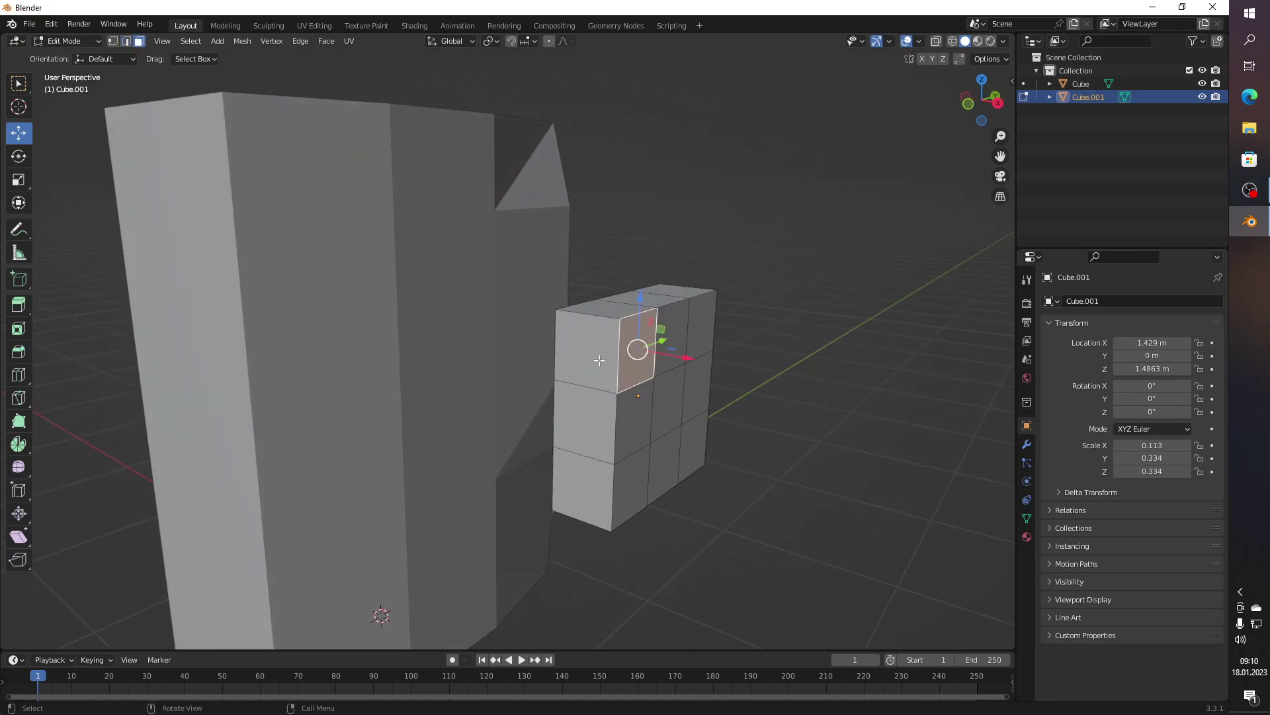
click(596, 318)
click(694, 320)
click(692, 296)
drag(692, 296, 778, 315)
click(778, 315)
click(720, 294)
click(777, 407)
click(748, 321)
Step: Select the remaining corner faces and delete them, leaving an open cross
drag(748, 321, 701, 358)
click(604, 456)
click(676, 429)
drag(677, 429, 616, 210)
click(616, 211)
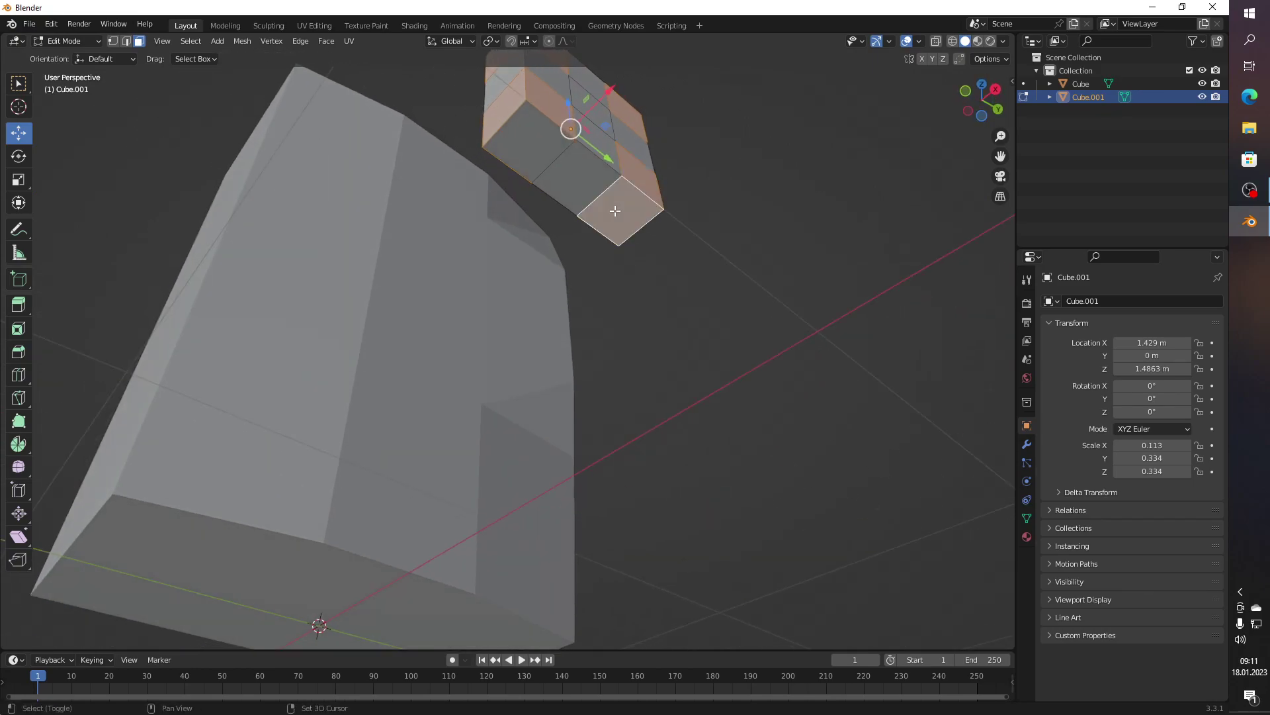
click(539, 147)
drag(539, 148, 334, 305)
click(281, 281)
click(303, 369)
drag(303, 369, 570, 374)
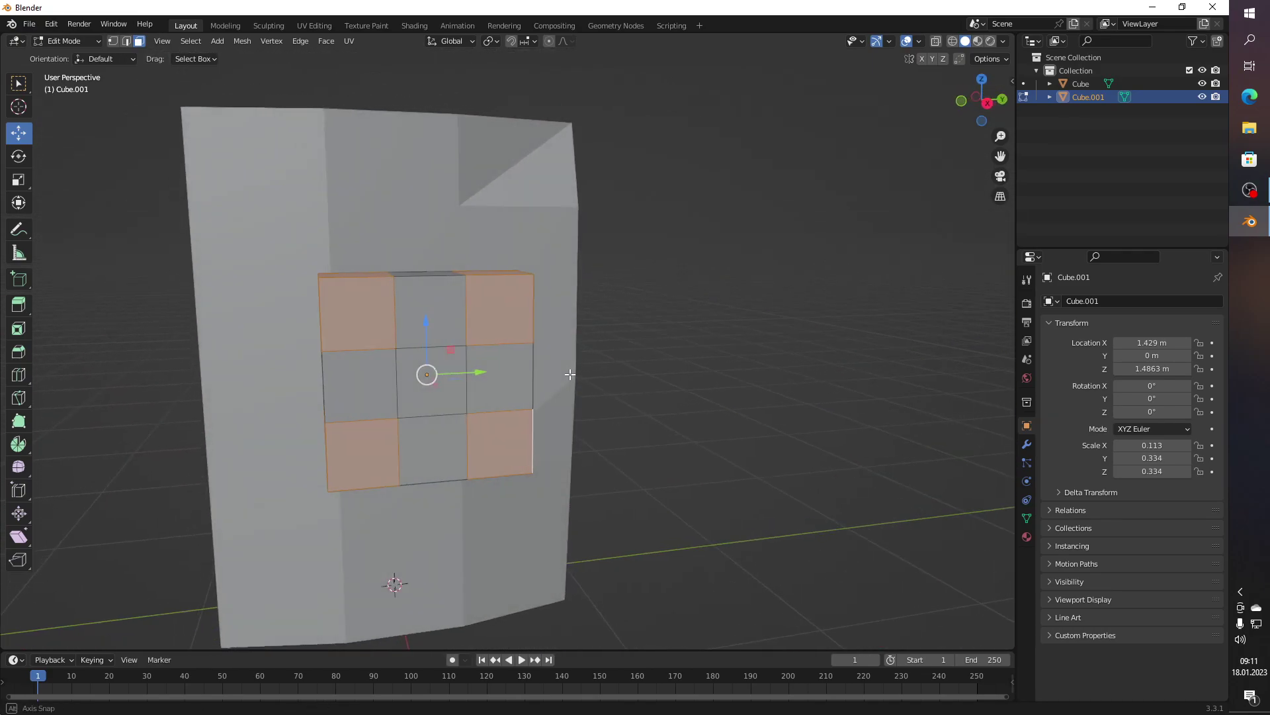
key(x)
click(570, 373)
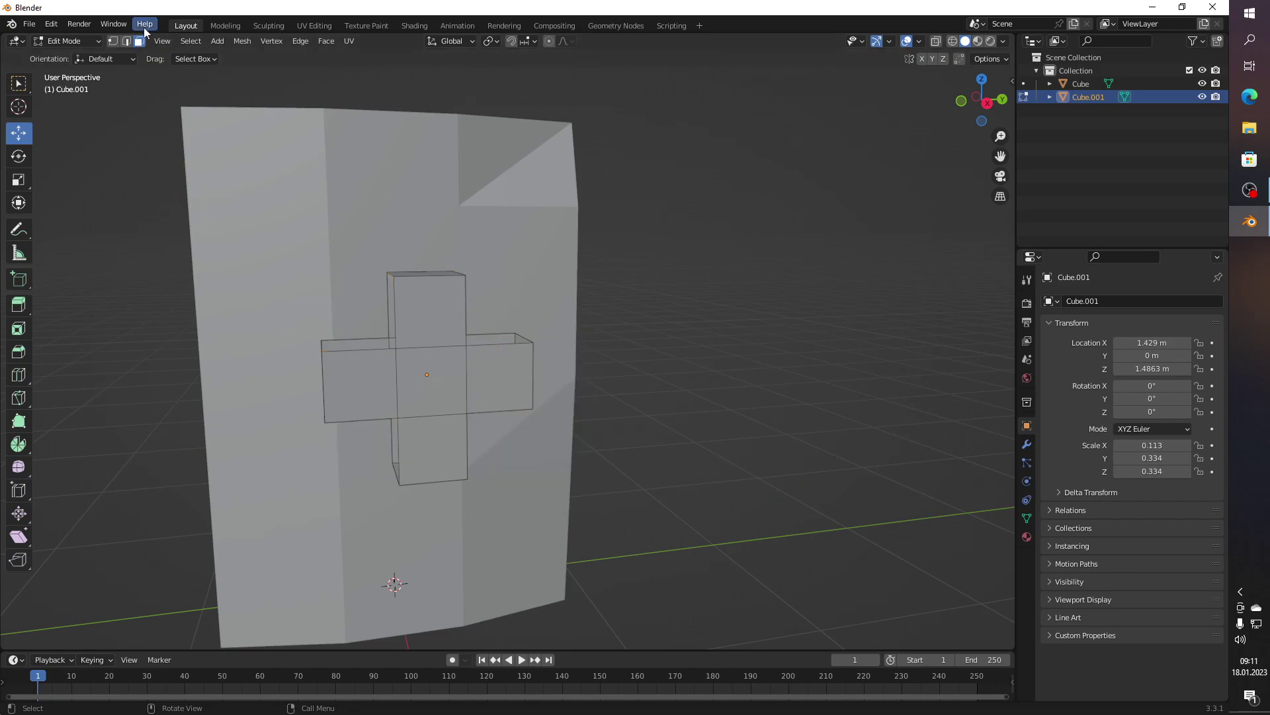
Step: In edge mode, fill the first two open gaps of the cross with new faces
click(130, 41)
drag(388, 218, 501, 379)
click(317, 326)
right_click(316, 326)
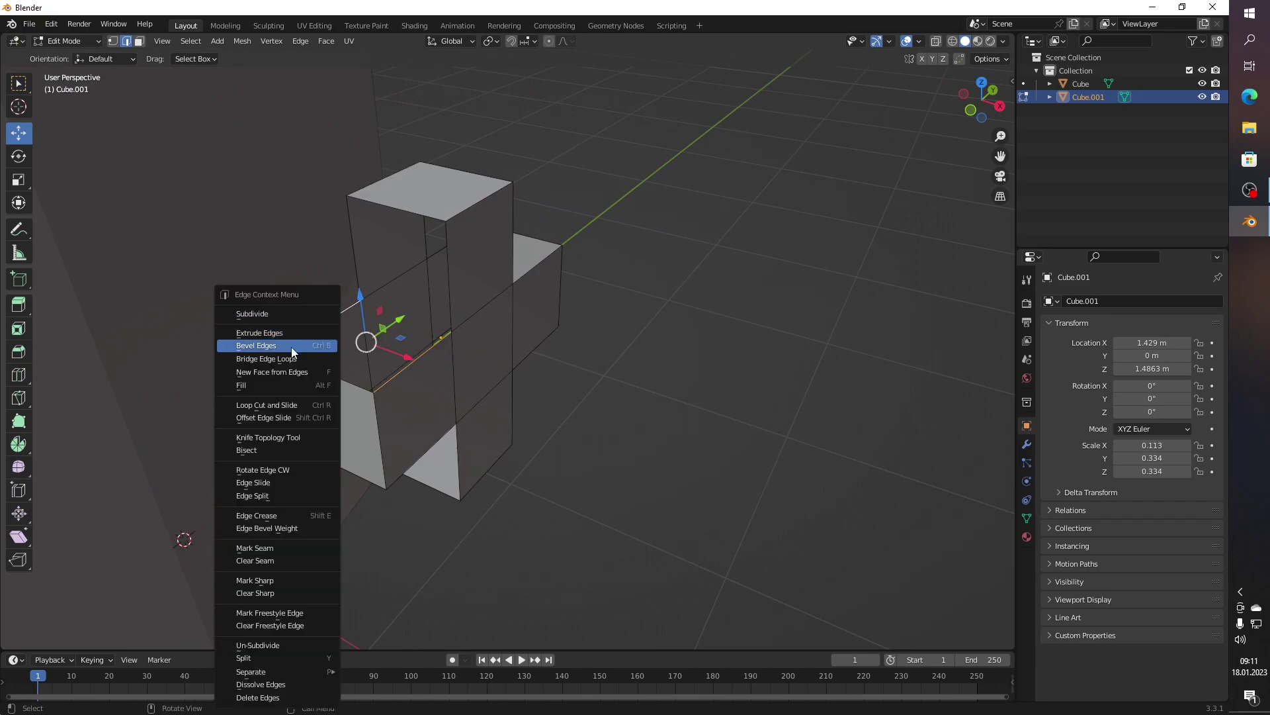
click(286, 369)
click(450, 299)
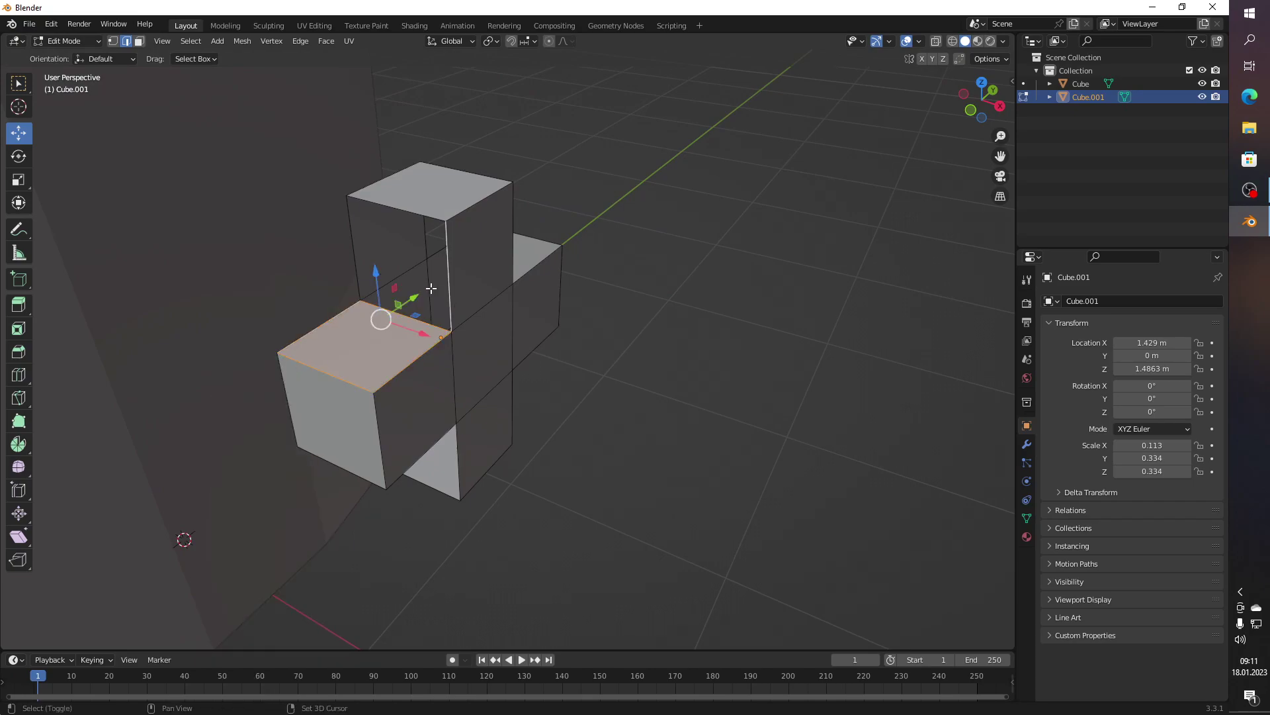
click(358, 271)
right_click(366, 272)
click(369, 269)
Step: Fill the top face of a cross arm and the neighbouring side gap
drag(743, 326, 444, 284)
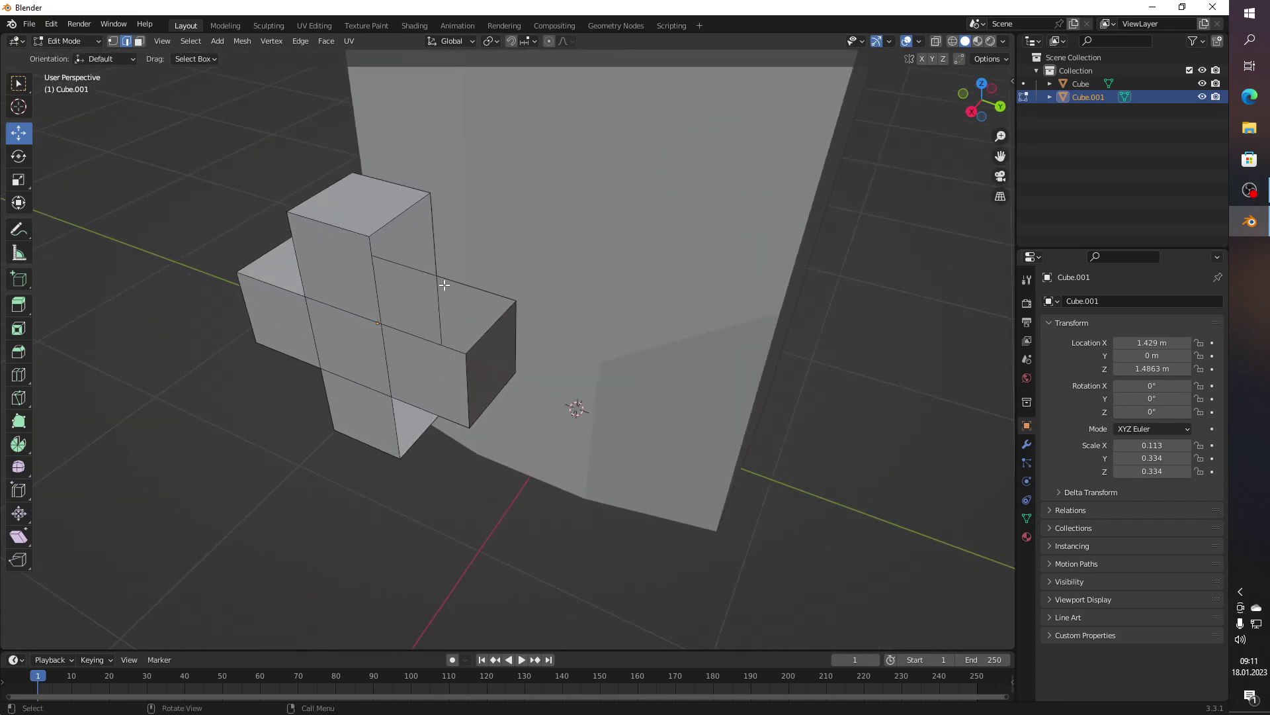
click(425, 341)
right_click(428, 343)
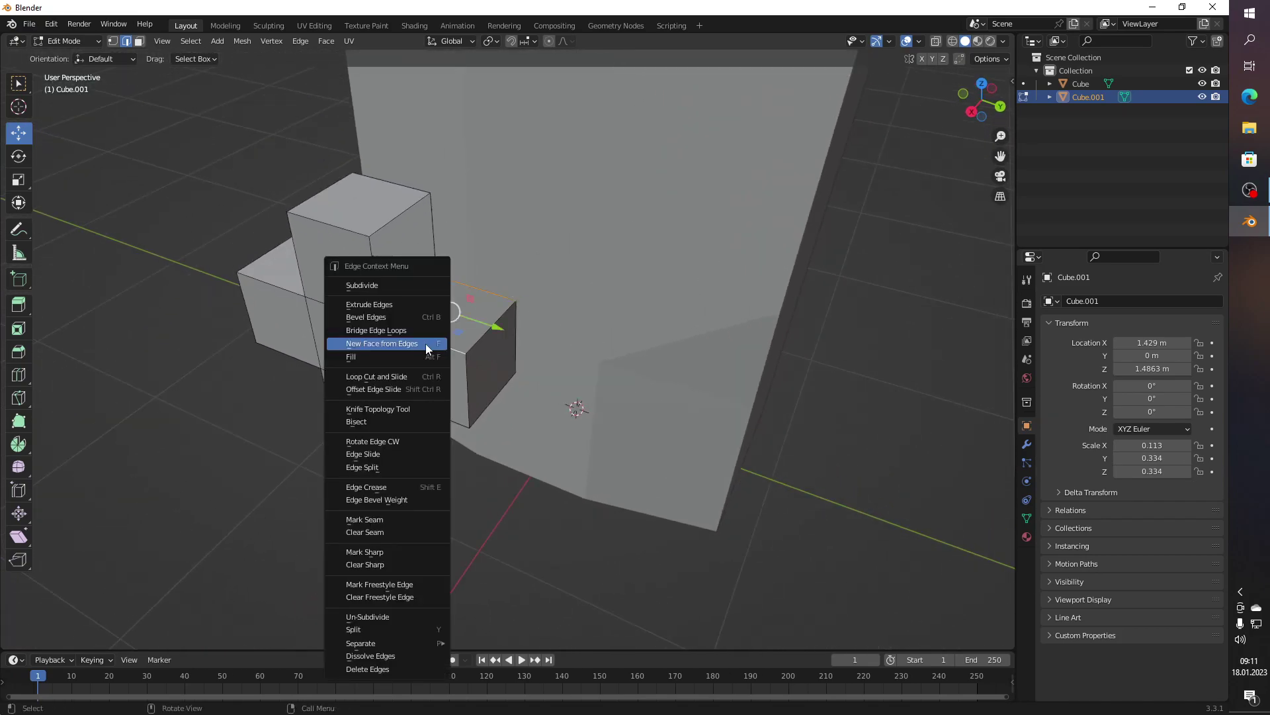
click(430, 343)
click(431, 252)
click(372, 265)
right_click(373, 265)
click(374, 259)
Step: Fill two more open gaps on the cross with new faces
drag(374, 260, 431, 362)
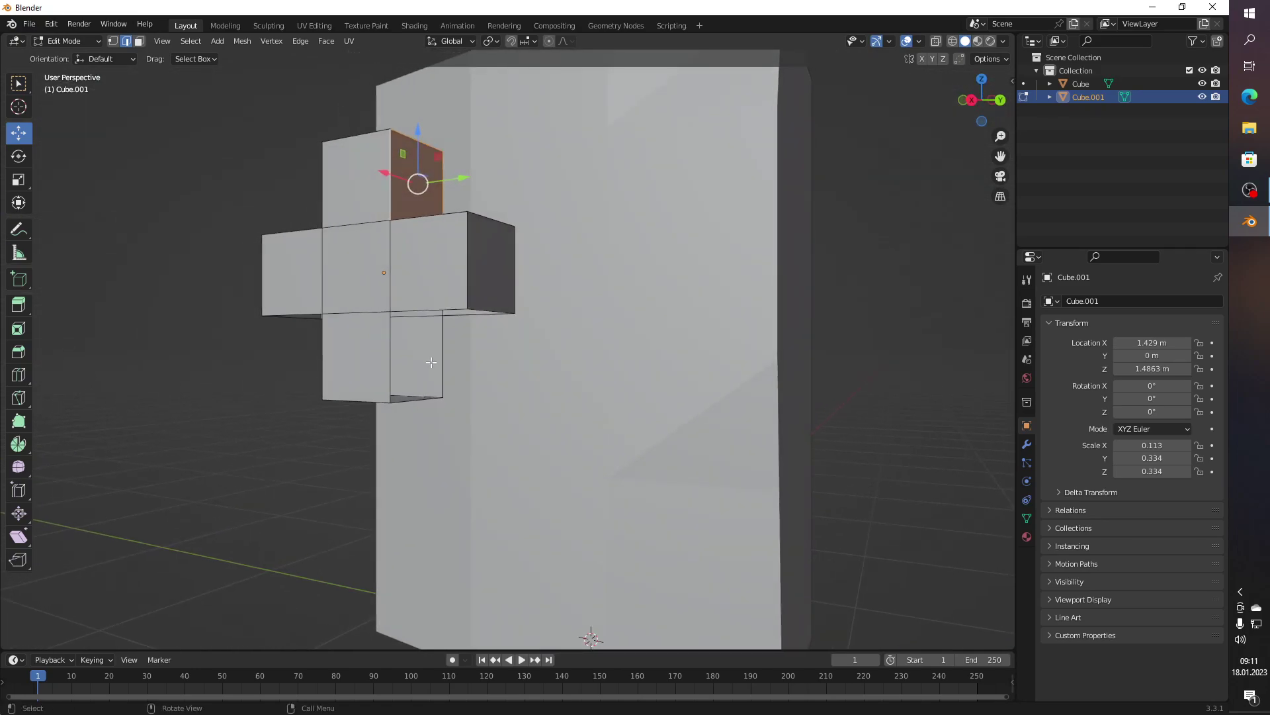
click(440, 357)
right_click(391, 357)
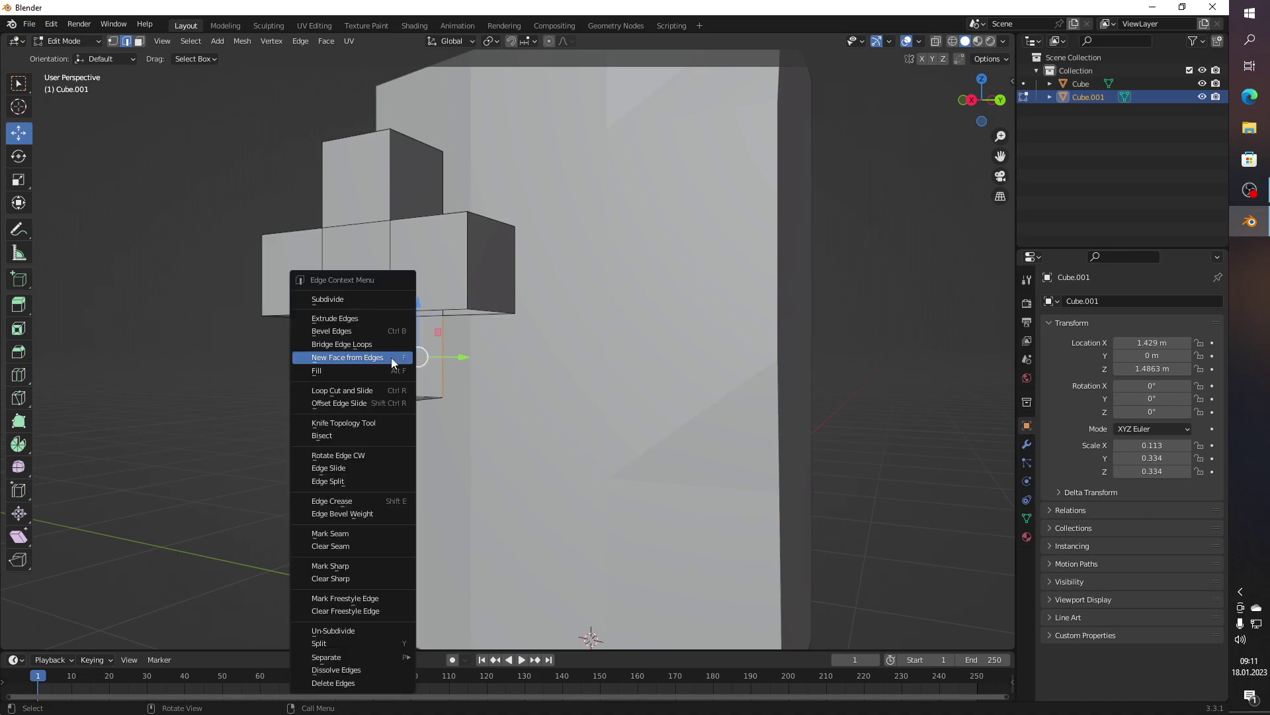
click(394, 355)
drag(393, 354, 488, 283)
click(468, 227)
right_click(468, 226)
click(470, 227)
Step: Close the final two gaps so the cross is fully solid
drag(470, 227, 583, 331)
click(584, 331)
click(499, 342)
right_click(499, 342)
click(503, 340)
drag(503, 340, 521, 209)
click(558, 180)
right_click(557, 180)
click(562, 179)
drag(746, 218, 649, 344)
Step: Select the whole cross mesh and return to Object Mode
key(a)
scroll(down, 3)
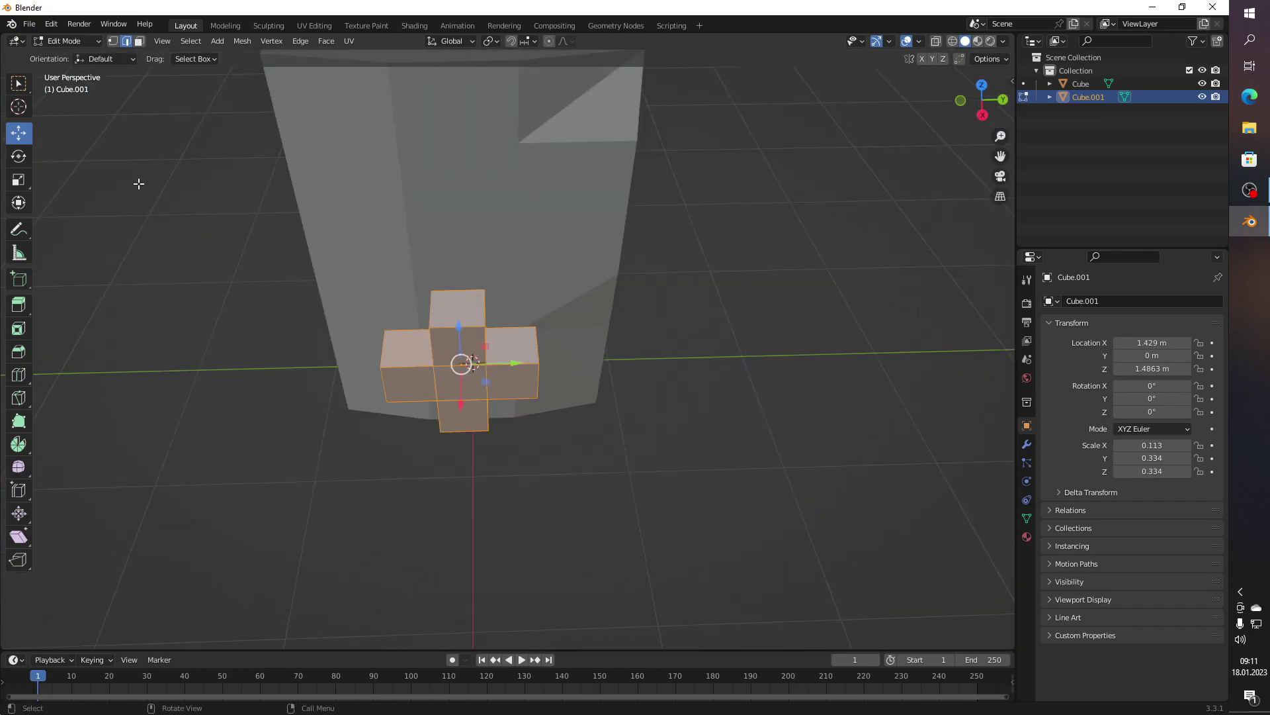
key(Tab)
drag(209, 283, 595, 321)
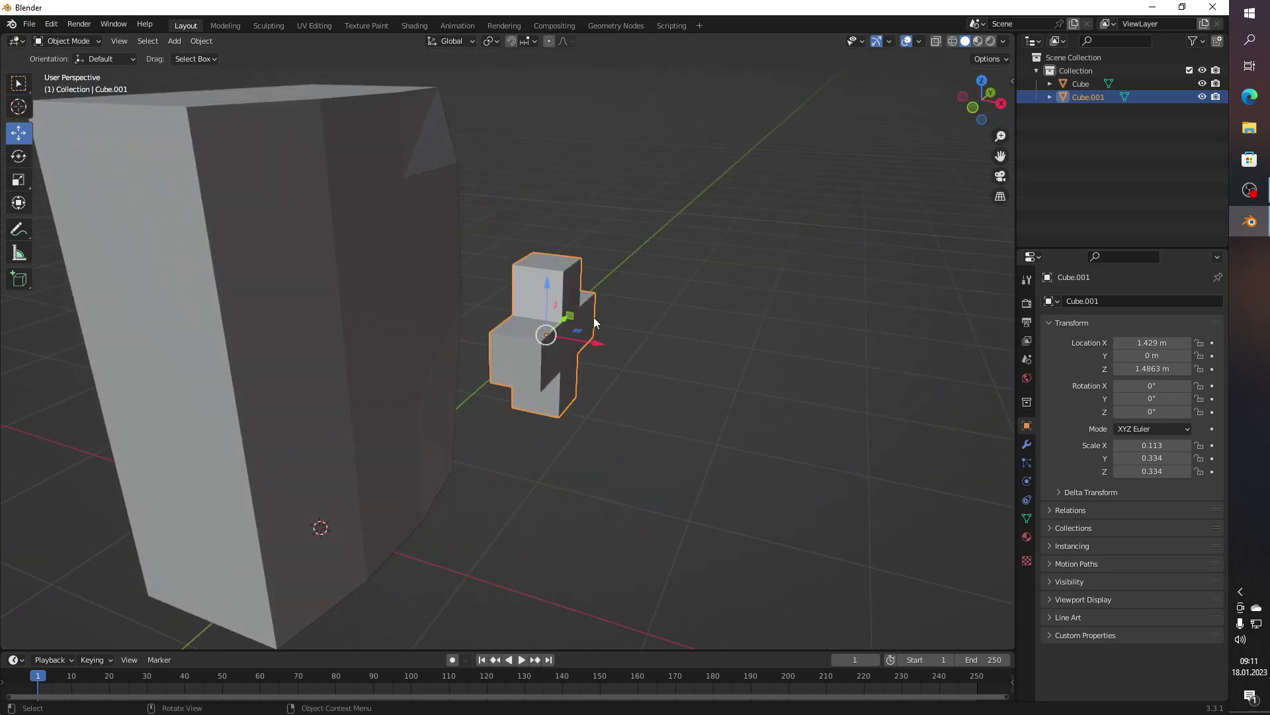
Step: Move the cross onto the tower's front face and raise it higher
drag(599, 349, 430, 327)
drag(430, 328, 568, 297)
drag(595, 286, 652, 304)
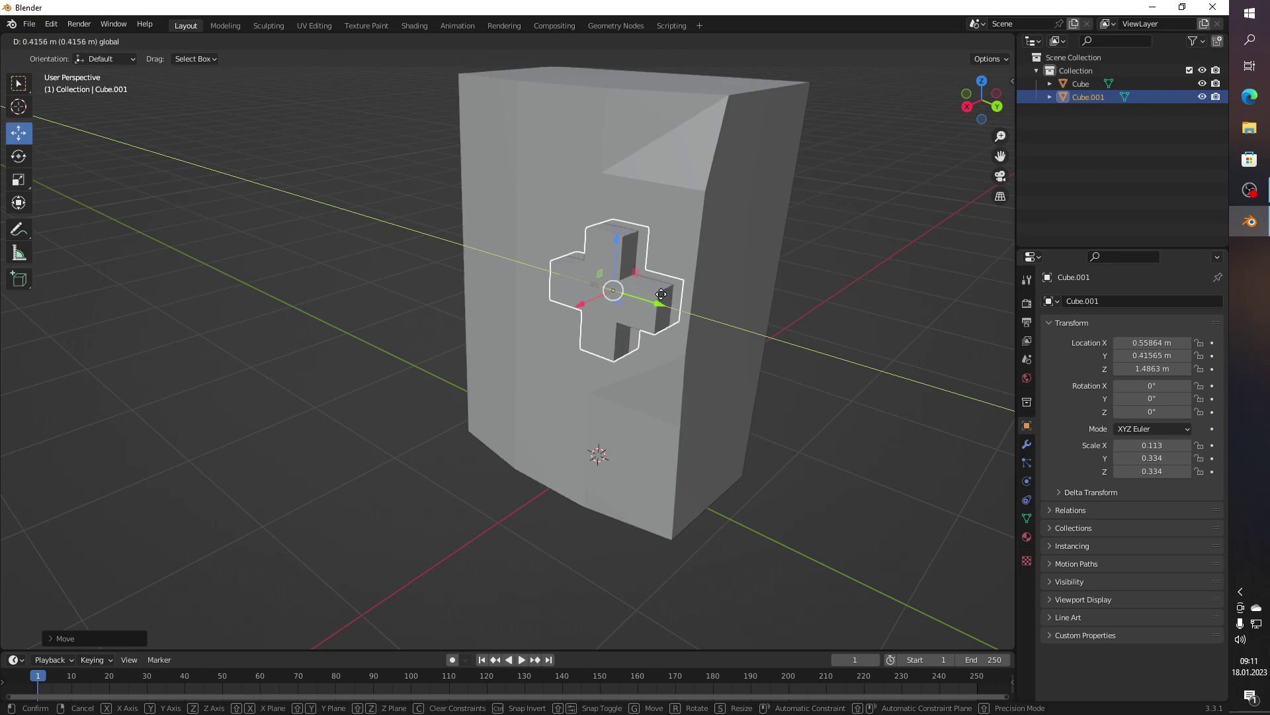
drag(652, 304, 553, 236)
drag(542, 230, 574, 204)
drag(574, 205, 440, 196)
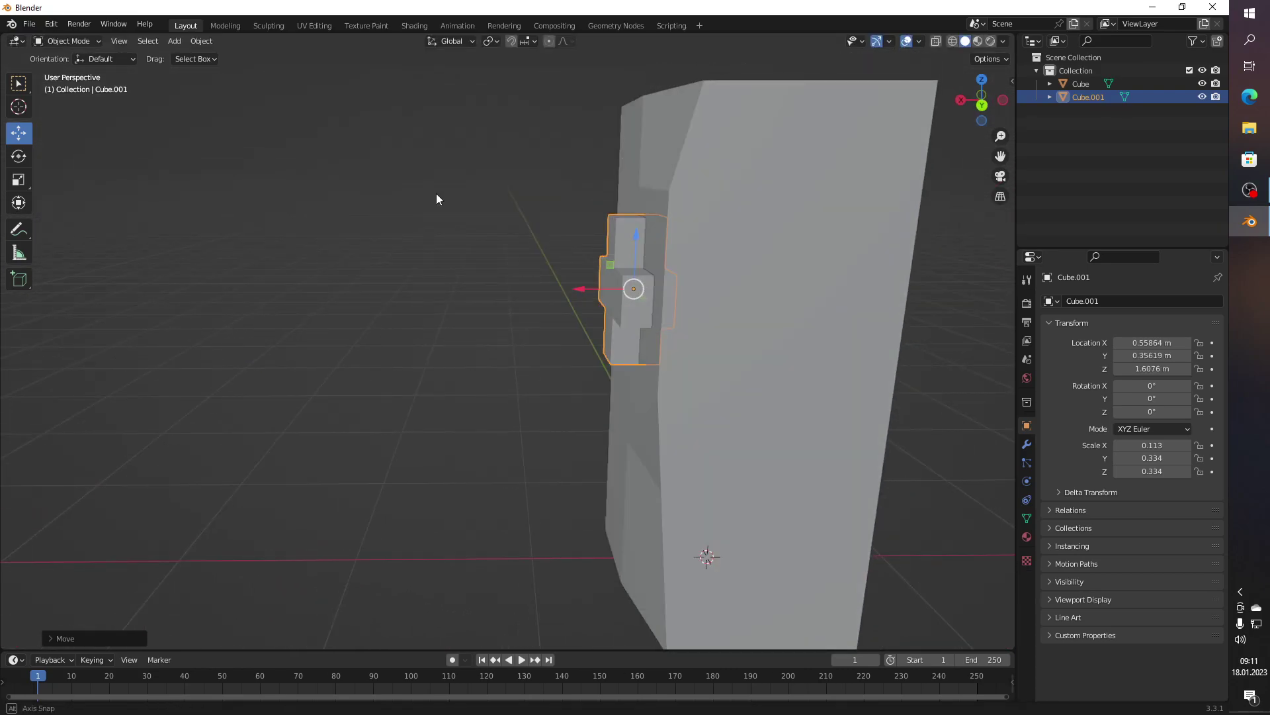
drag(485, 233, 664, 293)
drag(663, 293, 679, 284)
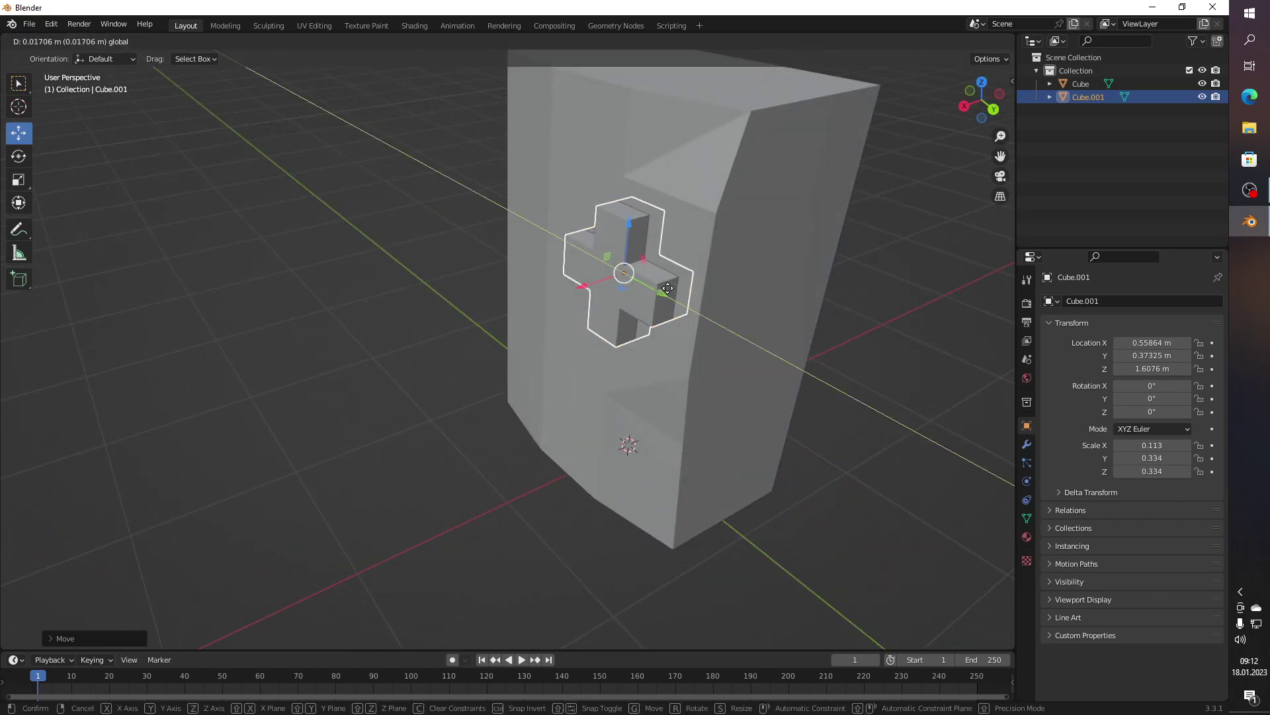
drag(678, 284, 705, 288)
key(Right)
key(Right)
key(Right)
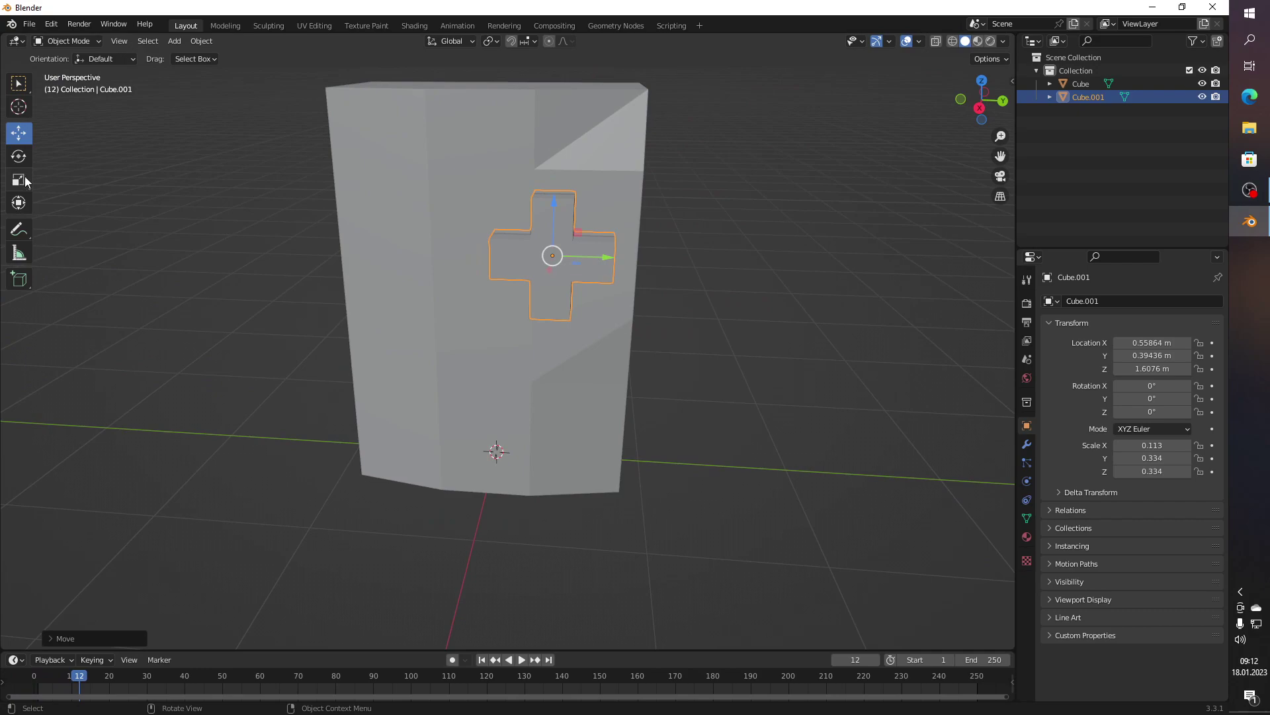
Step: Enlarge the cross about 1.2 times and lower it slightly on the tower
click(25, 178)
drag(600, 252, 608, 240)
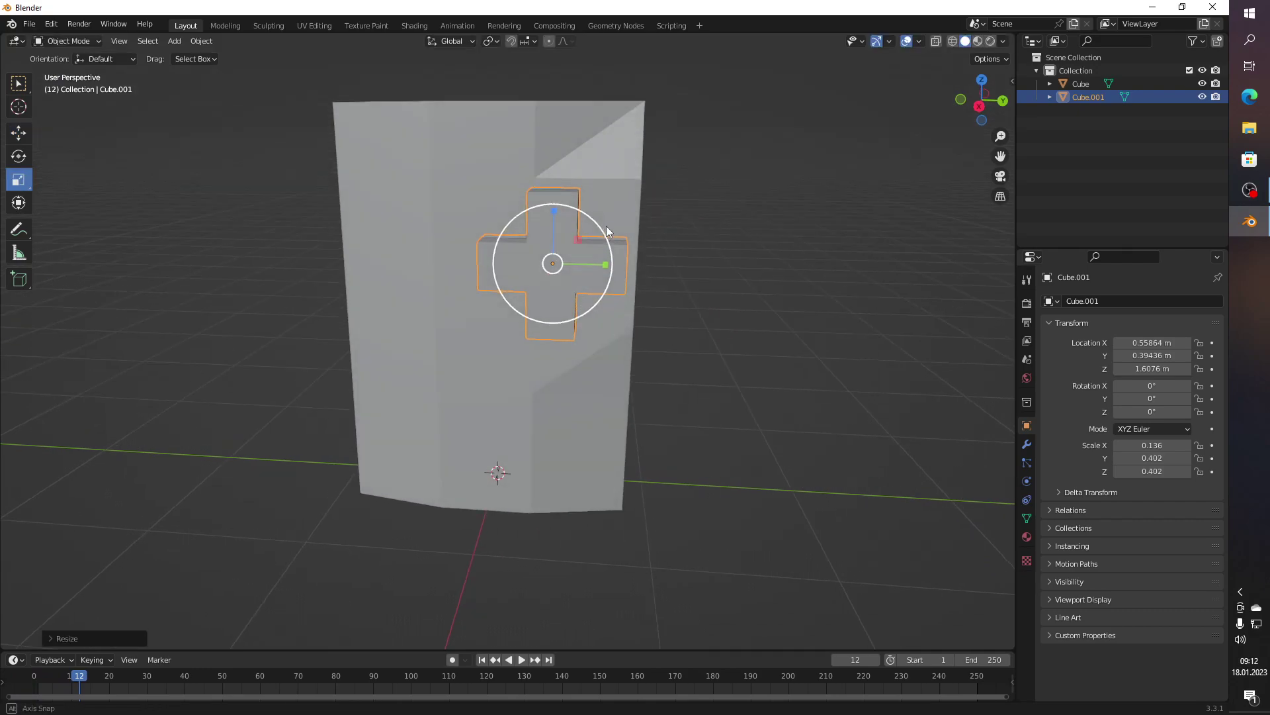
drag(607, 240, 603, 205)
click(19, 134)
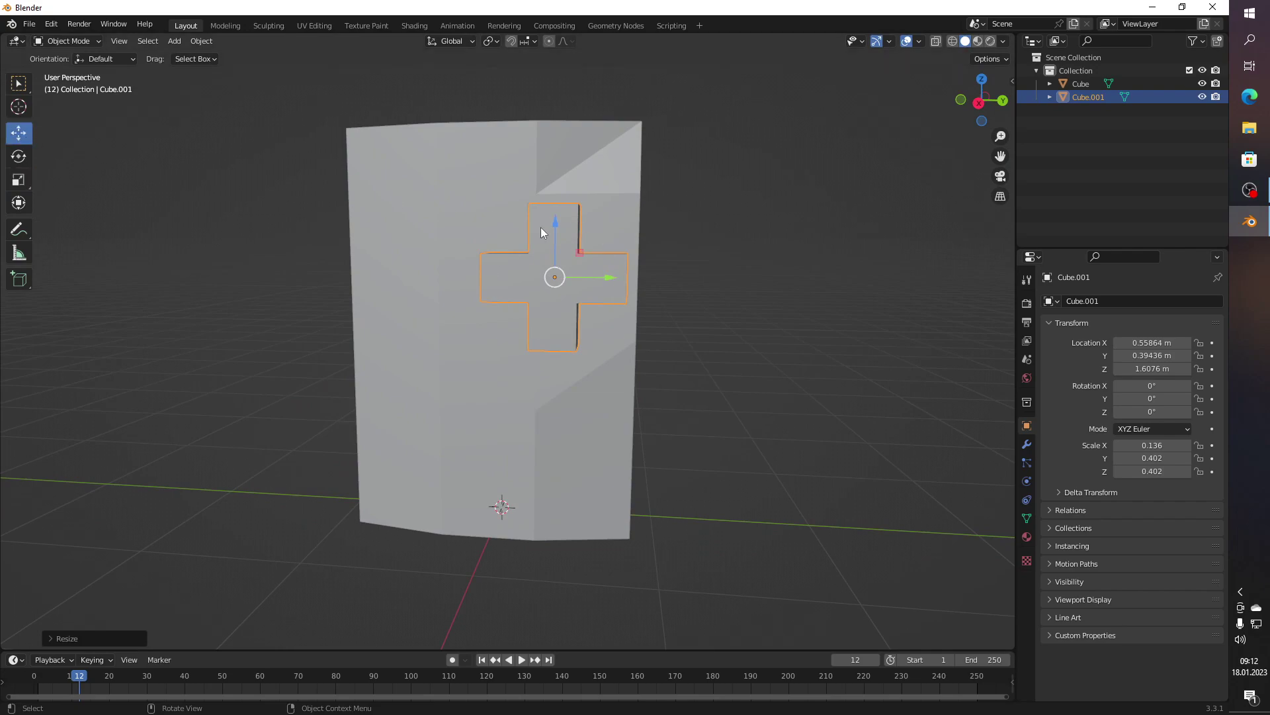
drag(555, 232, 558, 239)
drag(606, 286, 602, 286)
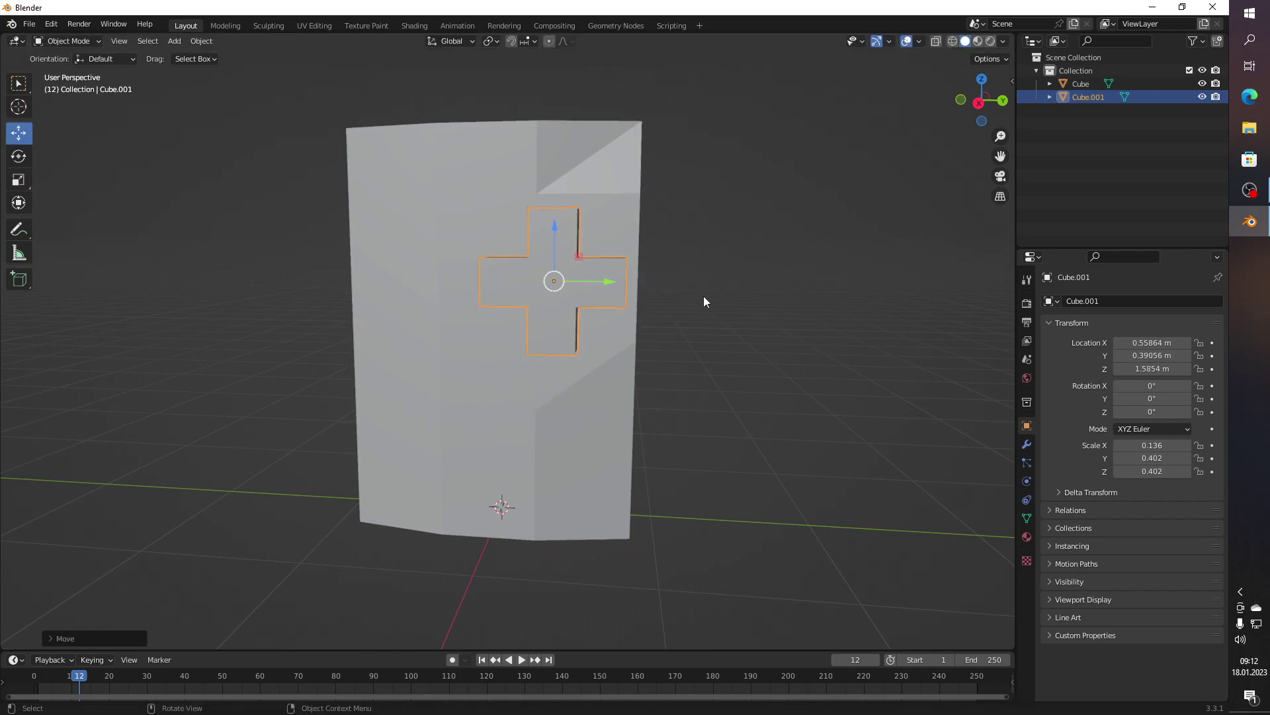
Step: Sink the cross partly into the tower along X, to X 0.48144 m
scroll(up, 3)
drag(733, 305, 618, 287)
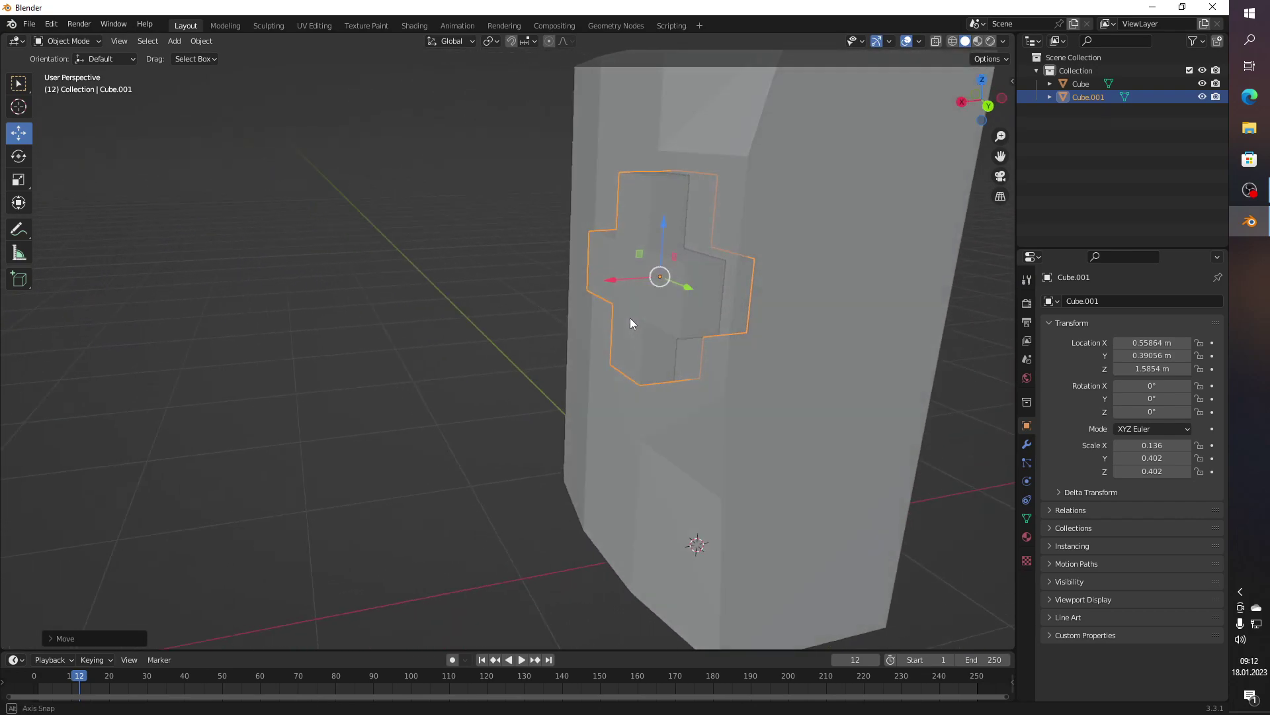
drag(617, 287, 571, 296)
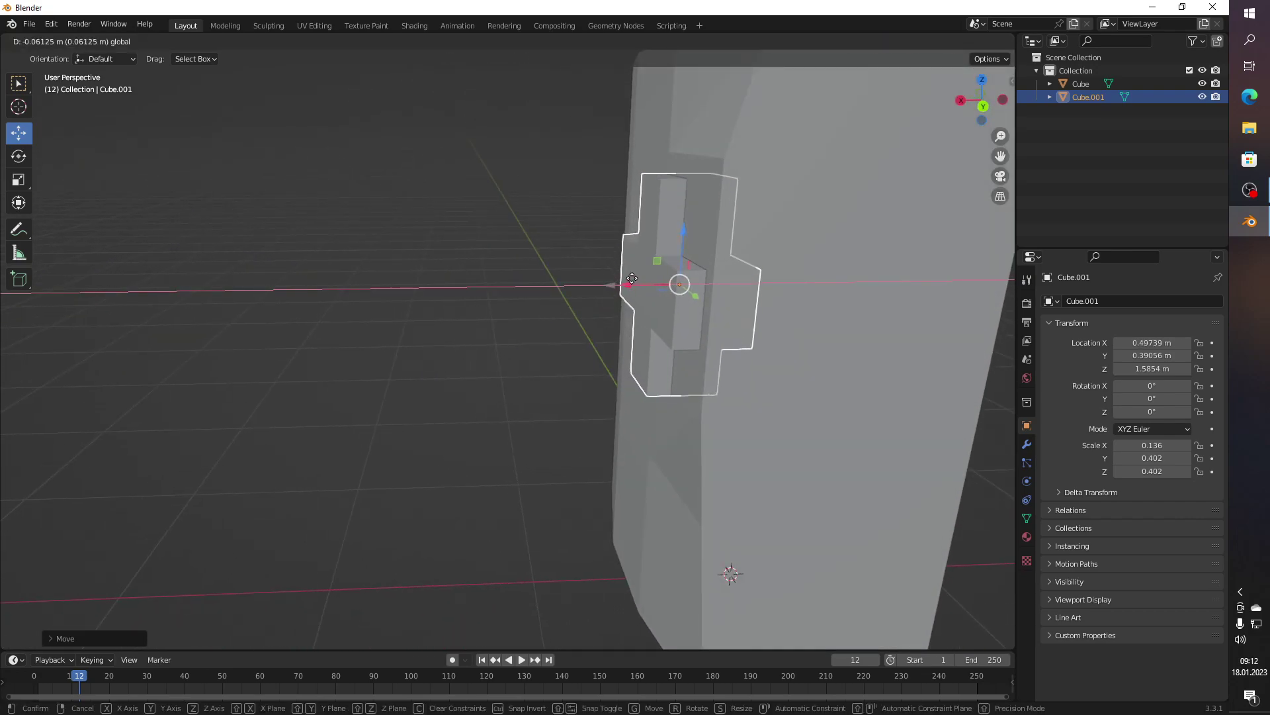
click(571, 295)
drag(569, 295, 598, 293)
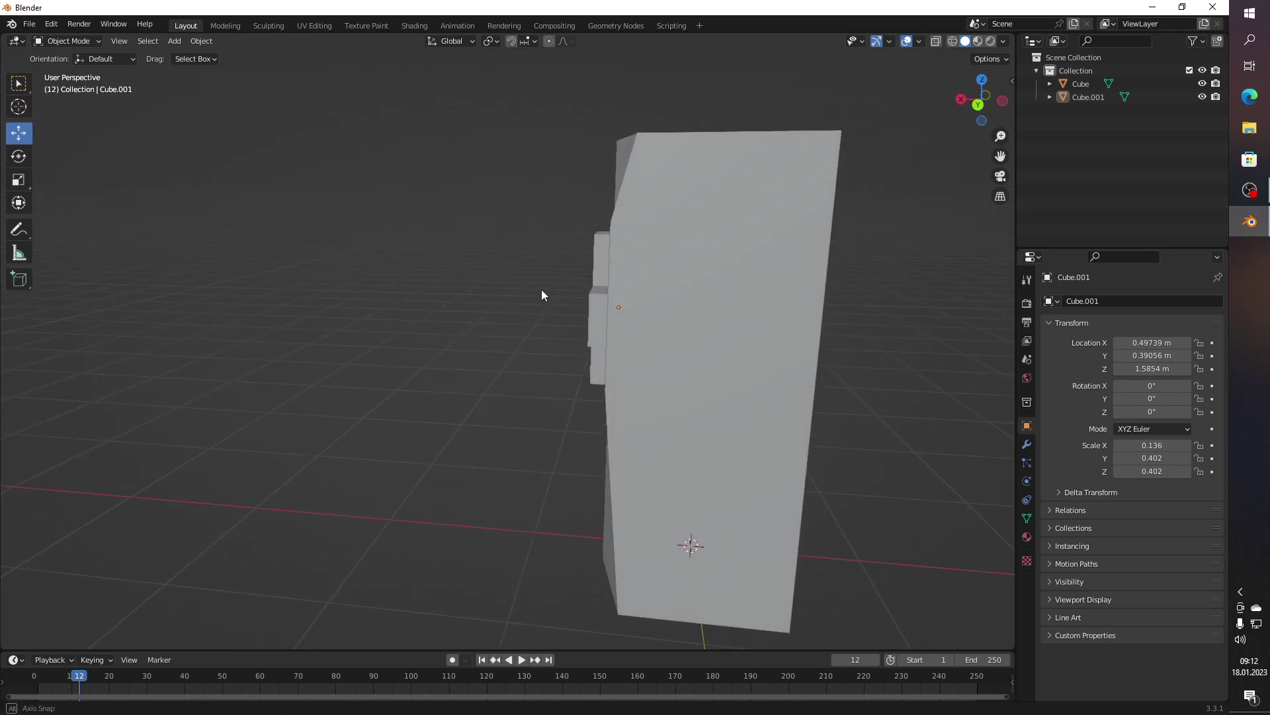
click(598, 293)
key(g)
key(x)
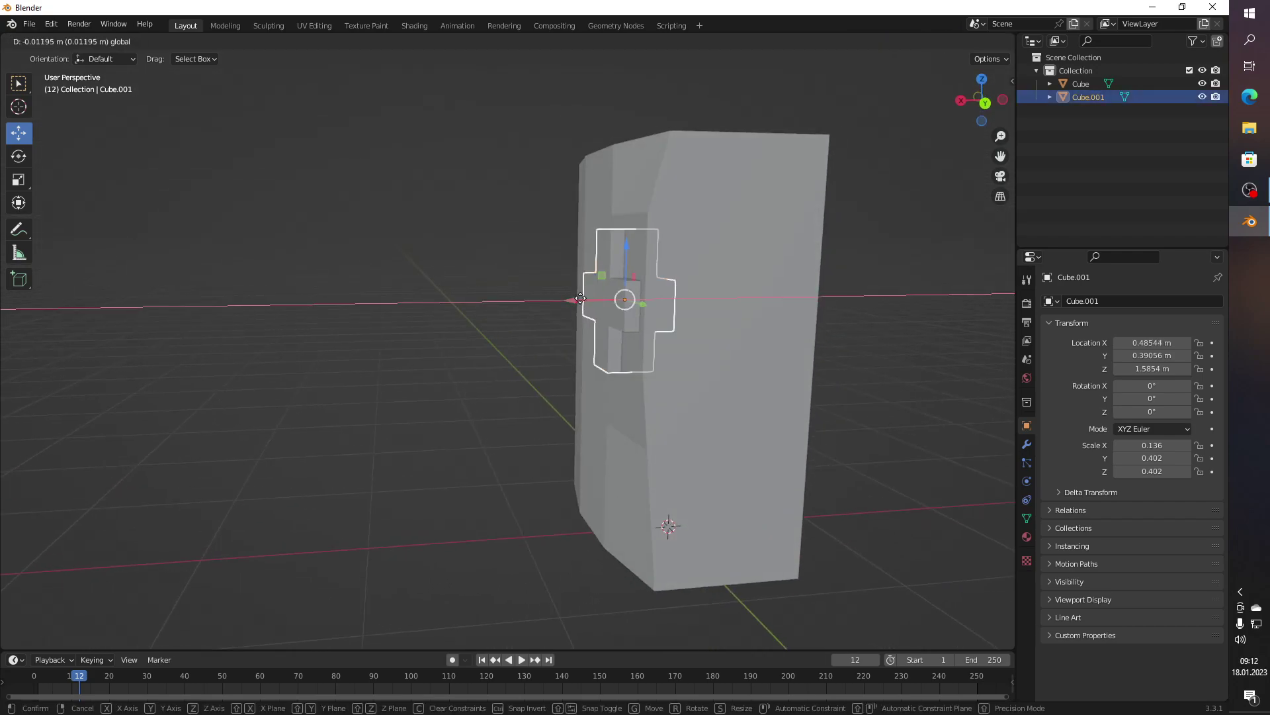
click(575, 298)
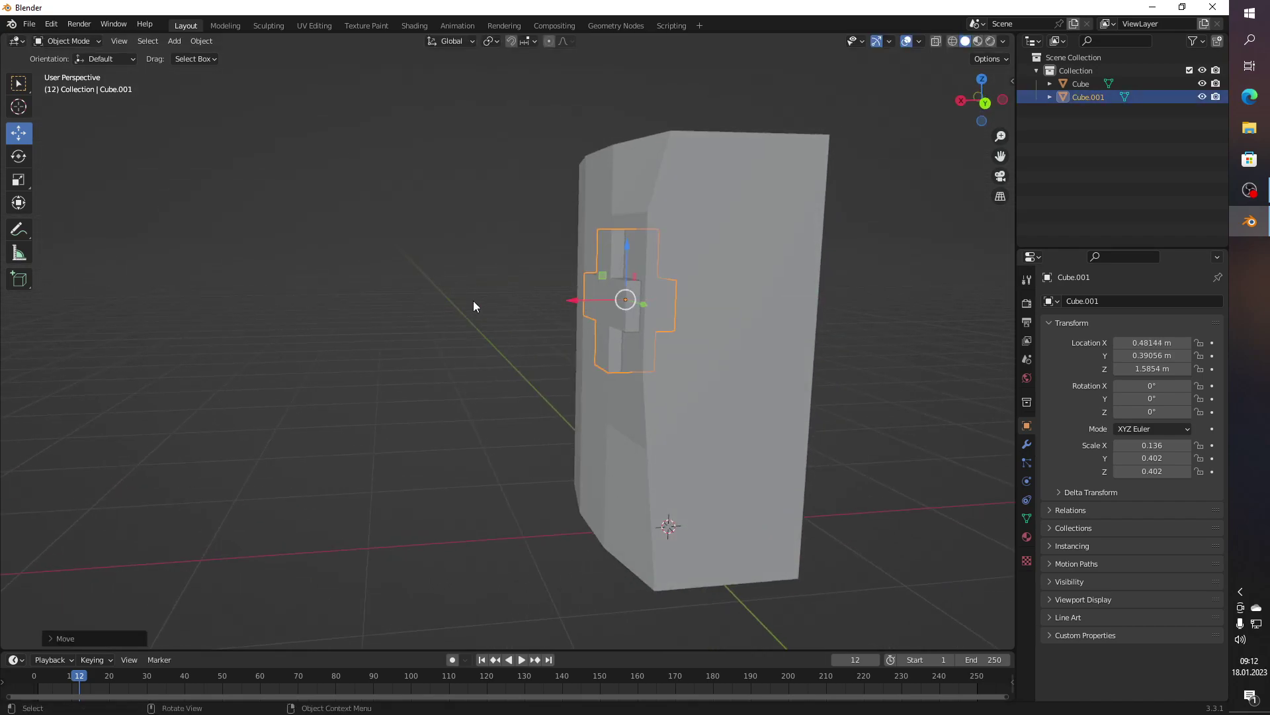
Step: Deselect the cross and put the tower Cube into Edit Mode
click(472, 301)
key(Tab)
key(Tab)
drag(483, 260, 614, 281)
click(726, 248)
key(Tab)
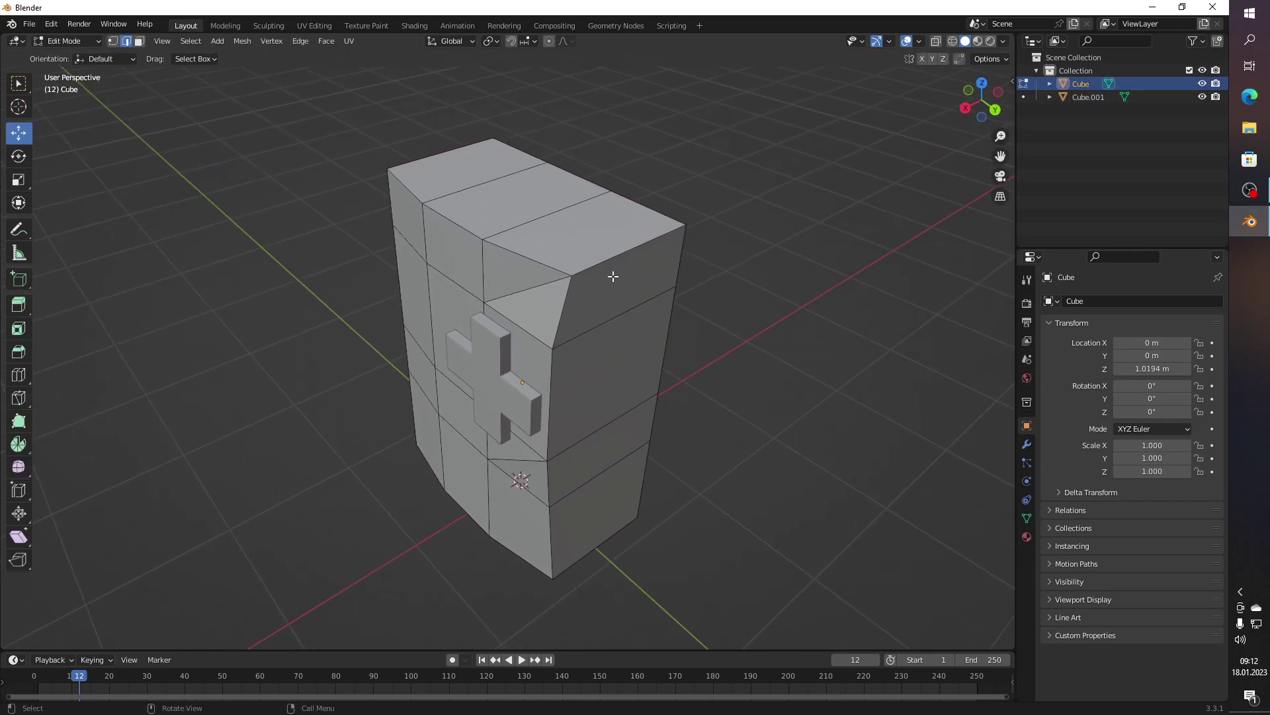
Step: Select two top rim edges and the four vertical corner edges on the near side
click(476, 240)
click(414, 193)
click(553, 341)
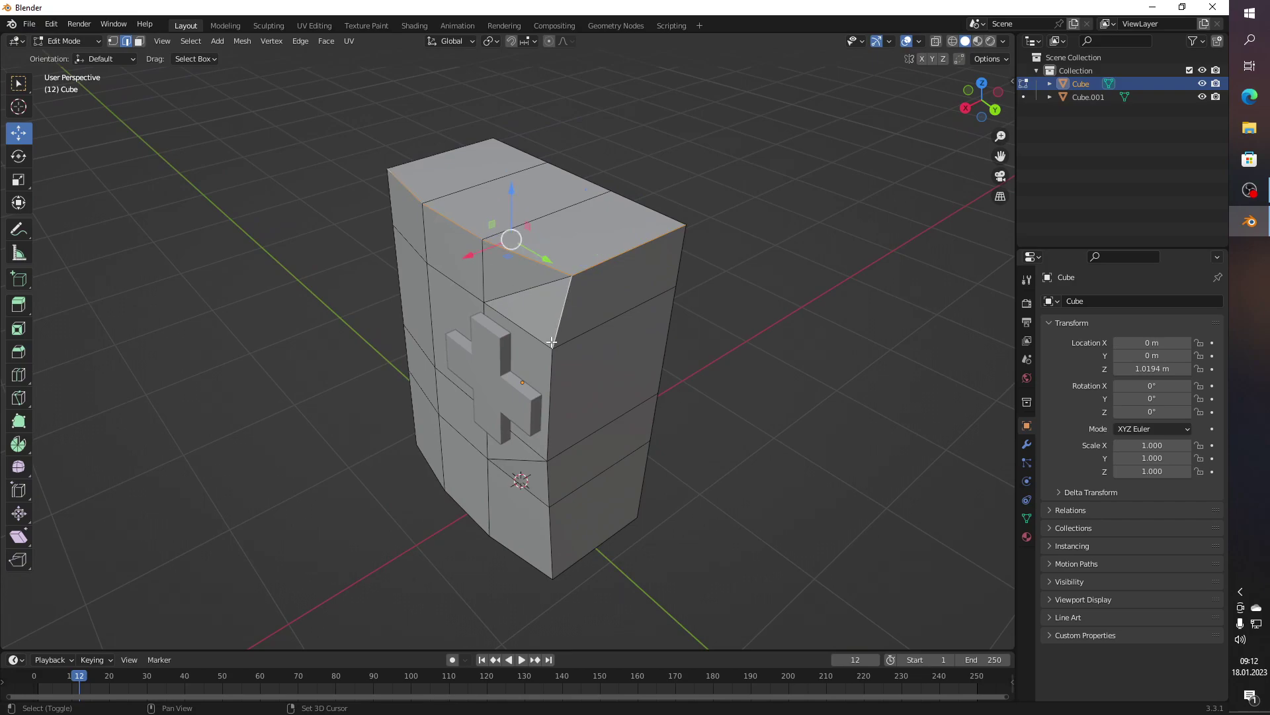
click(552, 413)
click(549, 482)
click(554, 530)
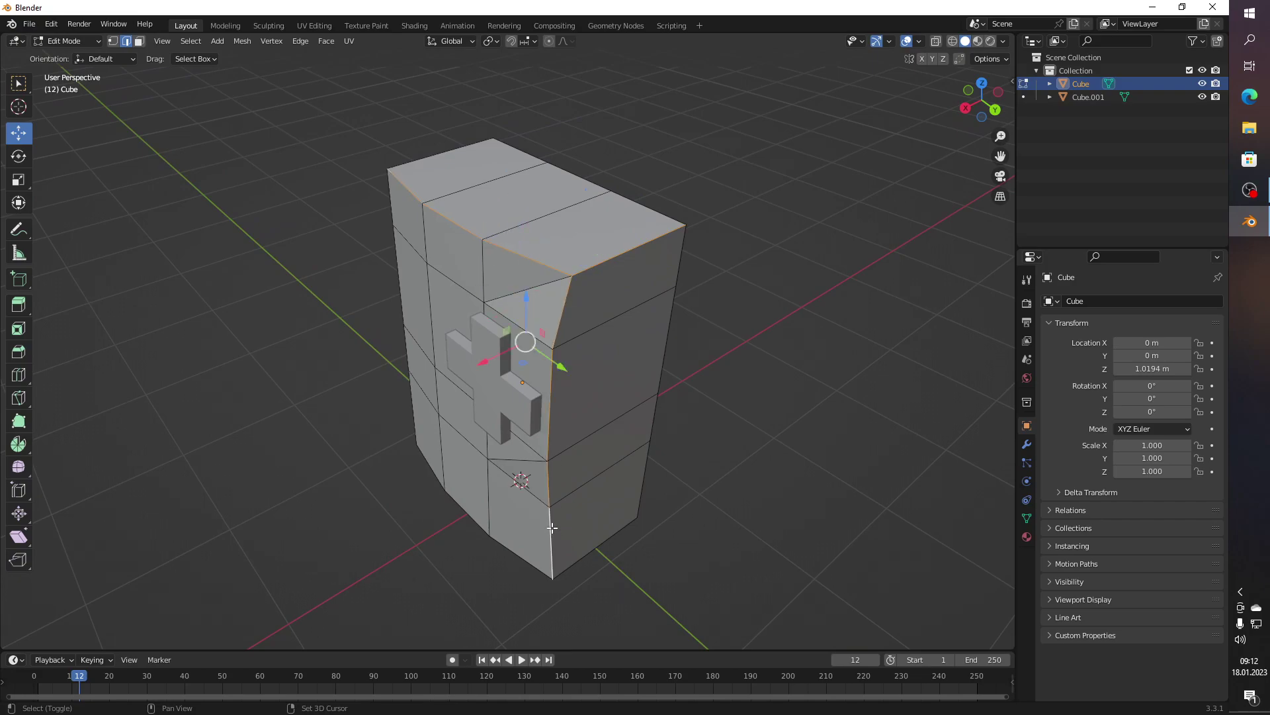
Step: From a corner view, add three bottom edges of the tower to the selection
drag(553, 530, 609, 417)
scroll(down, 3)
drag(637, 477, 614, 537)
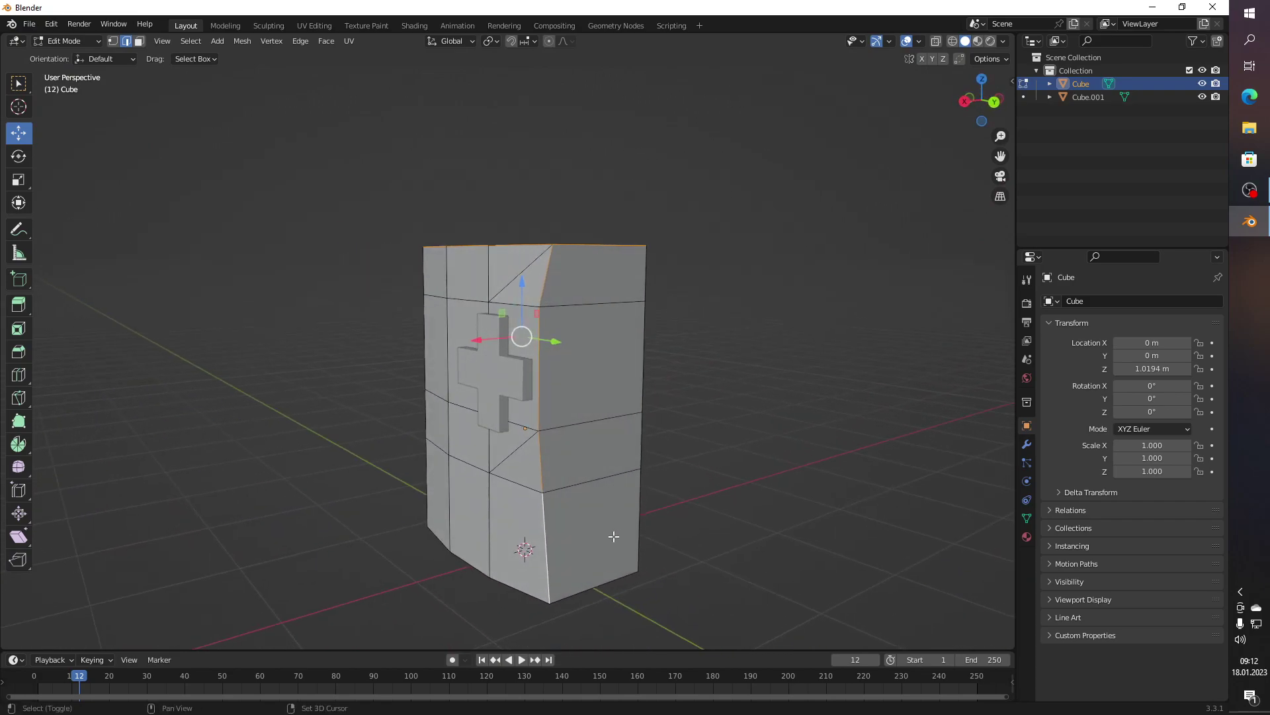
click(555, 597)
click(514, 584)
click(459, 551)
Step: Add the opposite side's bottom edge and its three vertical corner edges
drag(441, 536, 620, 511)
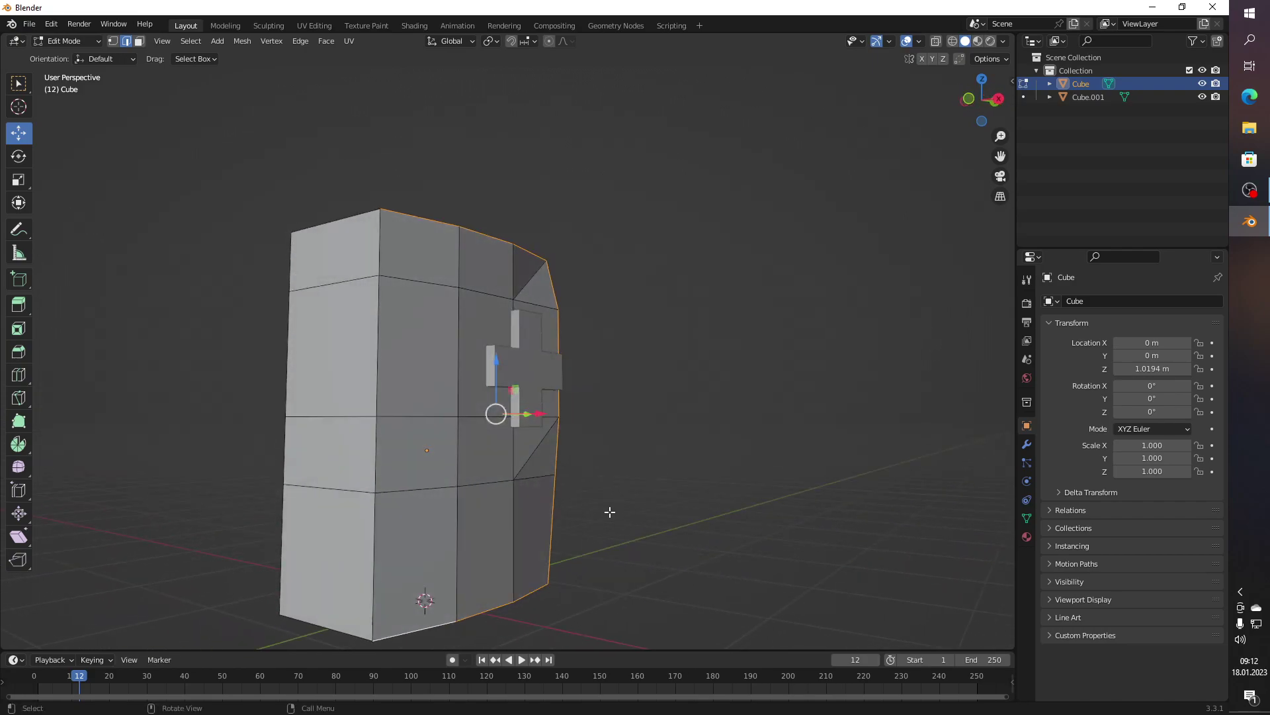
click(324, 627)
click(373, 586)
click(386, 466)
click(374, 376)
drag(377, 246, 786, 341)
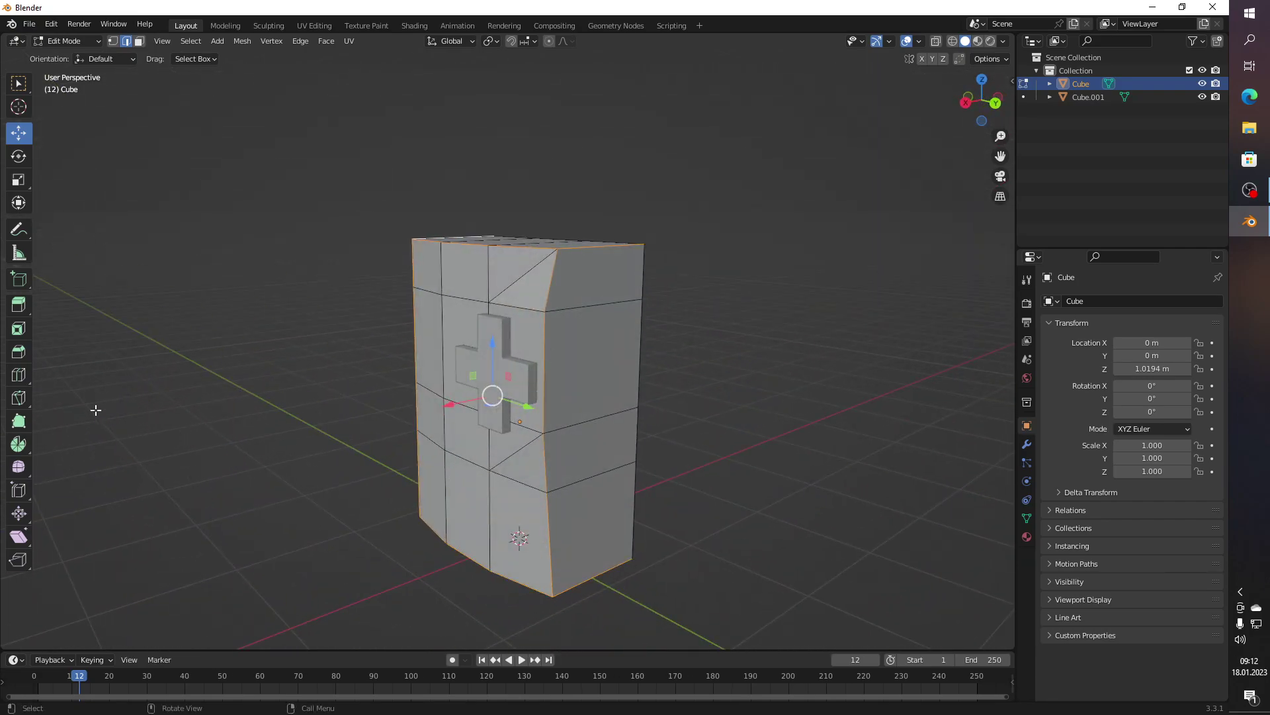
Step: Bevel the selected edges with 2 segments and about 0.0595 m width, then return to Object Mode
click(19, 352)
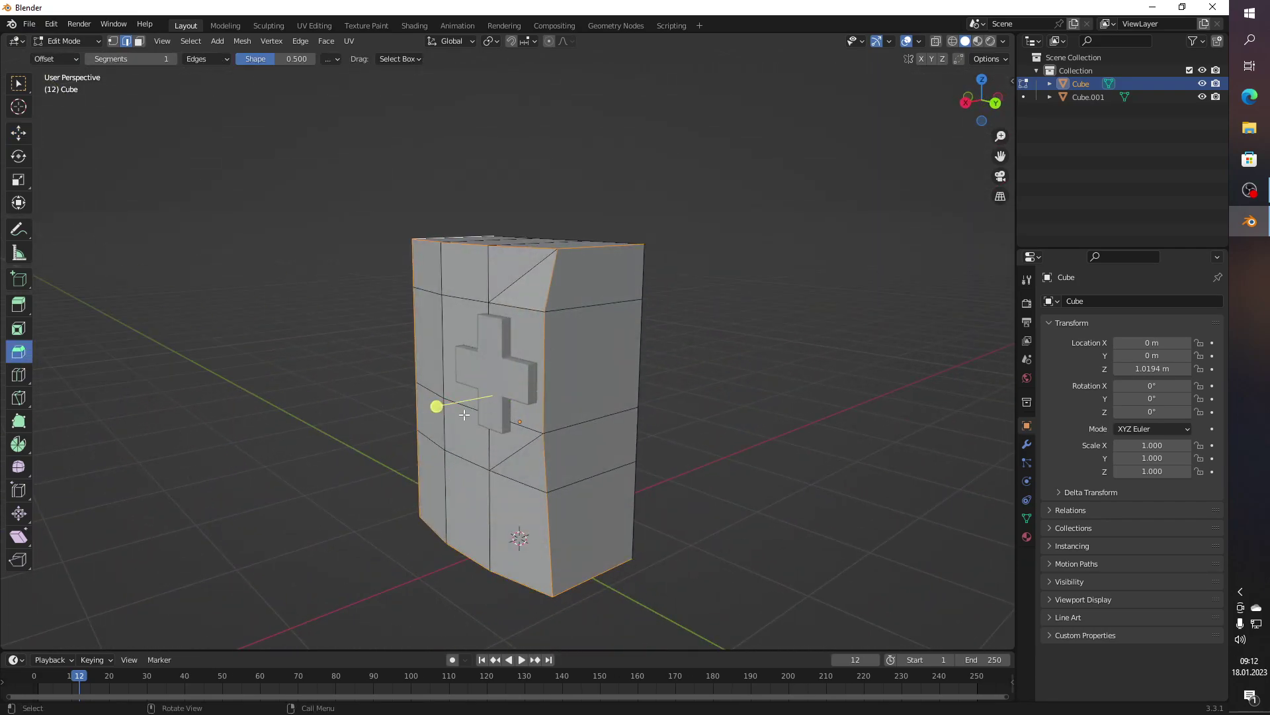
drag(464, 414, 438, 405)
drag(438, 405, 431, 407)
scroll(up, 3)
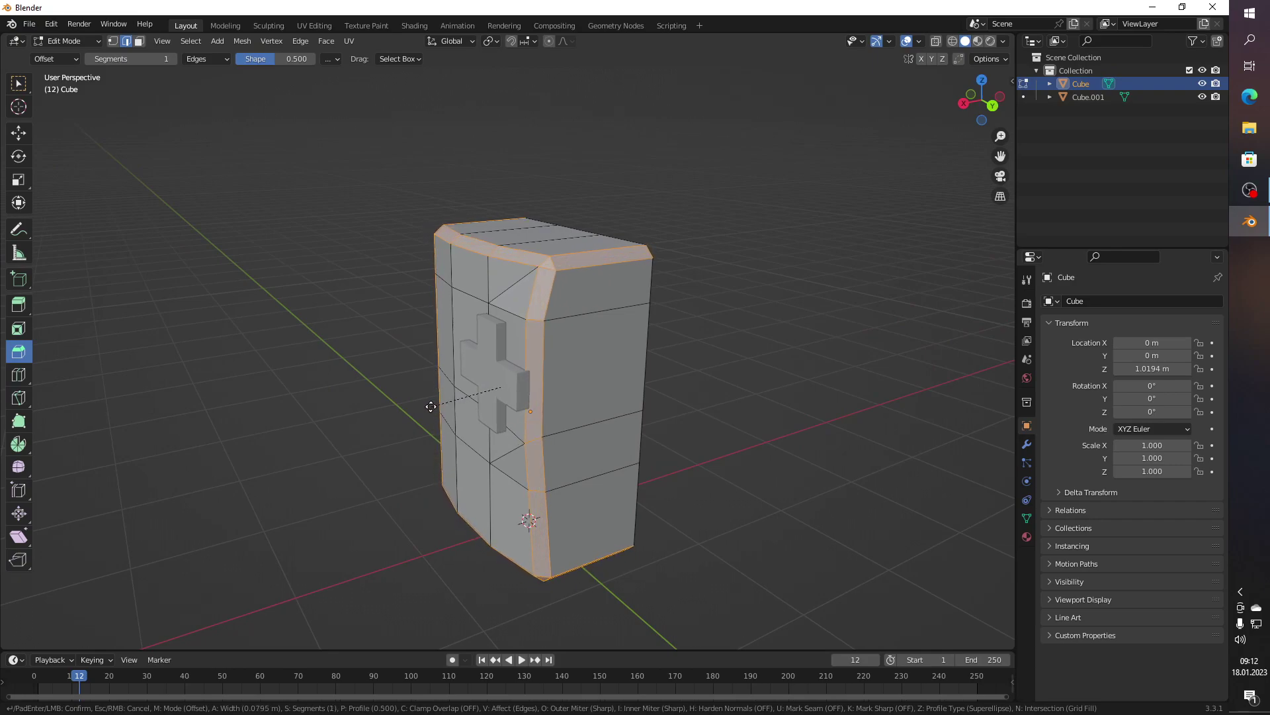
scroll(up, 3)
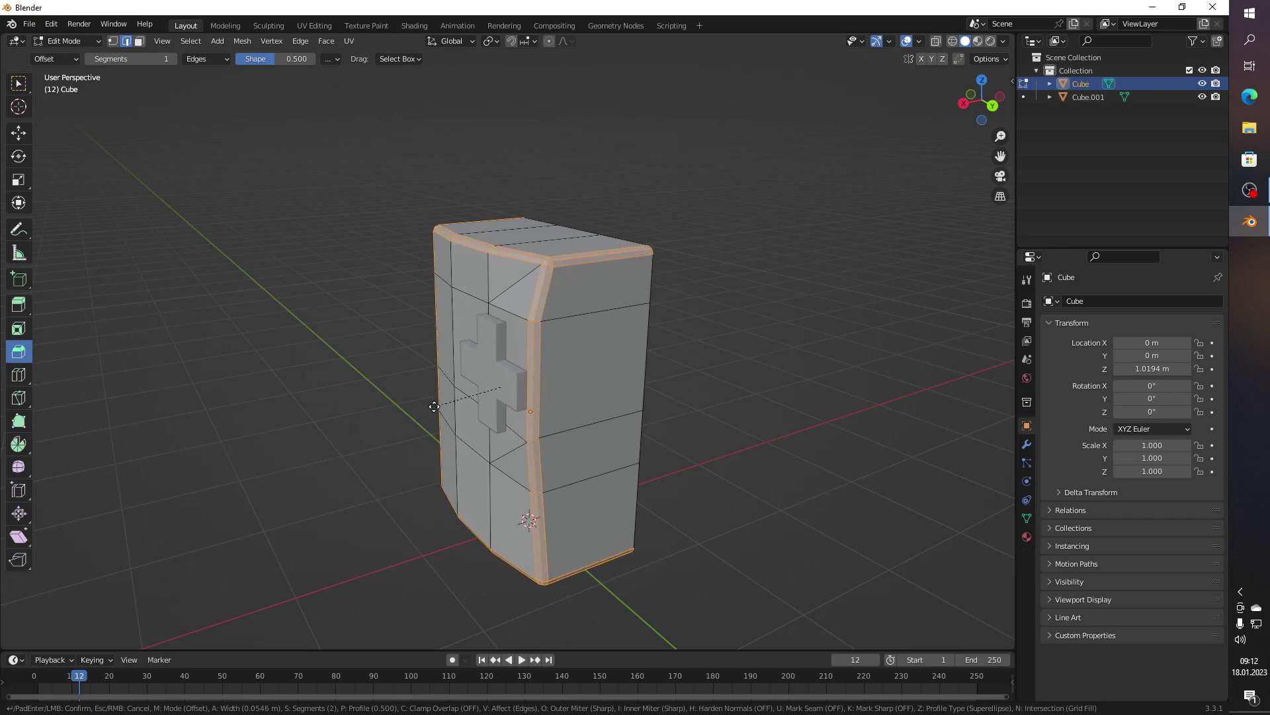
drag(434, 406, 433, 406)
click(433, 406)
drag(322, 395, 452, 391)
key(Tab)
Step: Slide the cross emblem left along Y to 0.28854
click(485, 384)
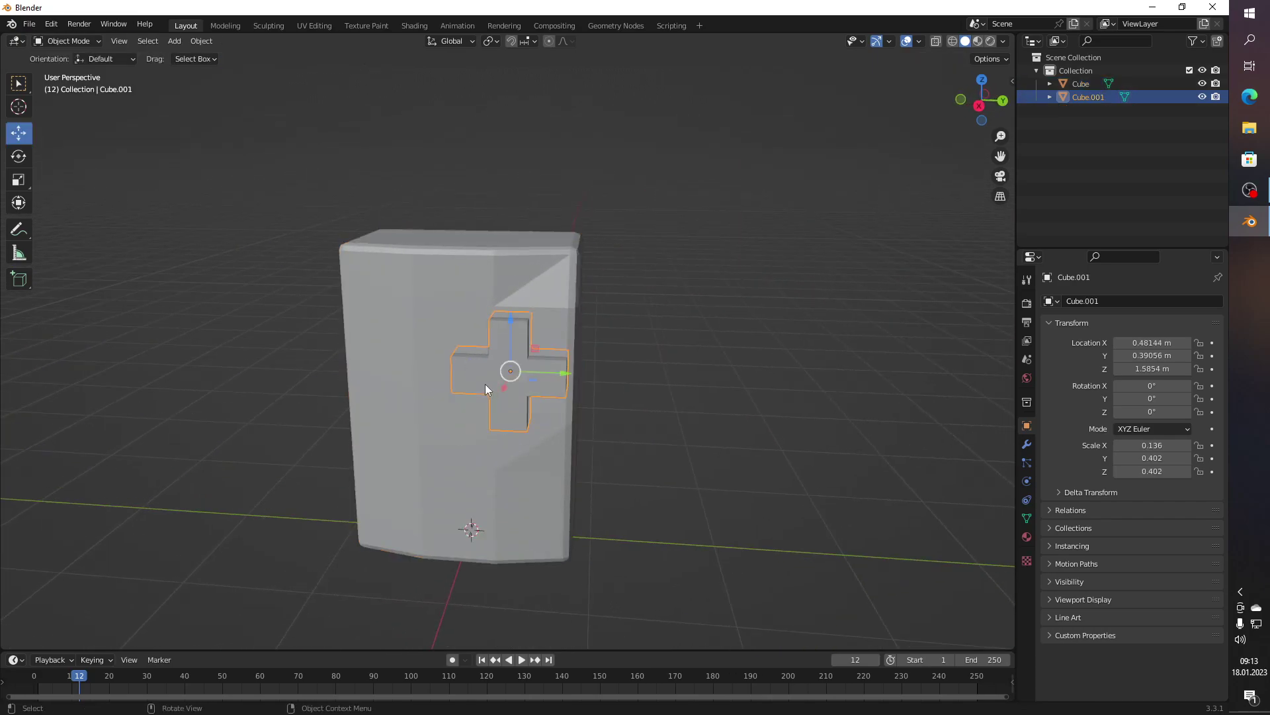
scroll(up, 3)
drag(570, 380, 549, 381)
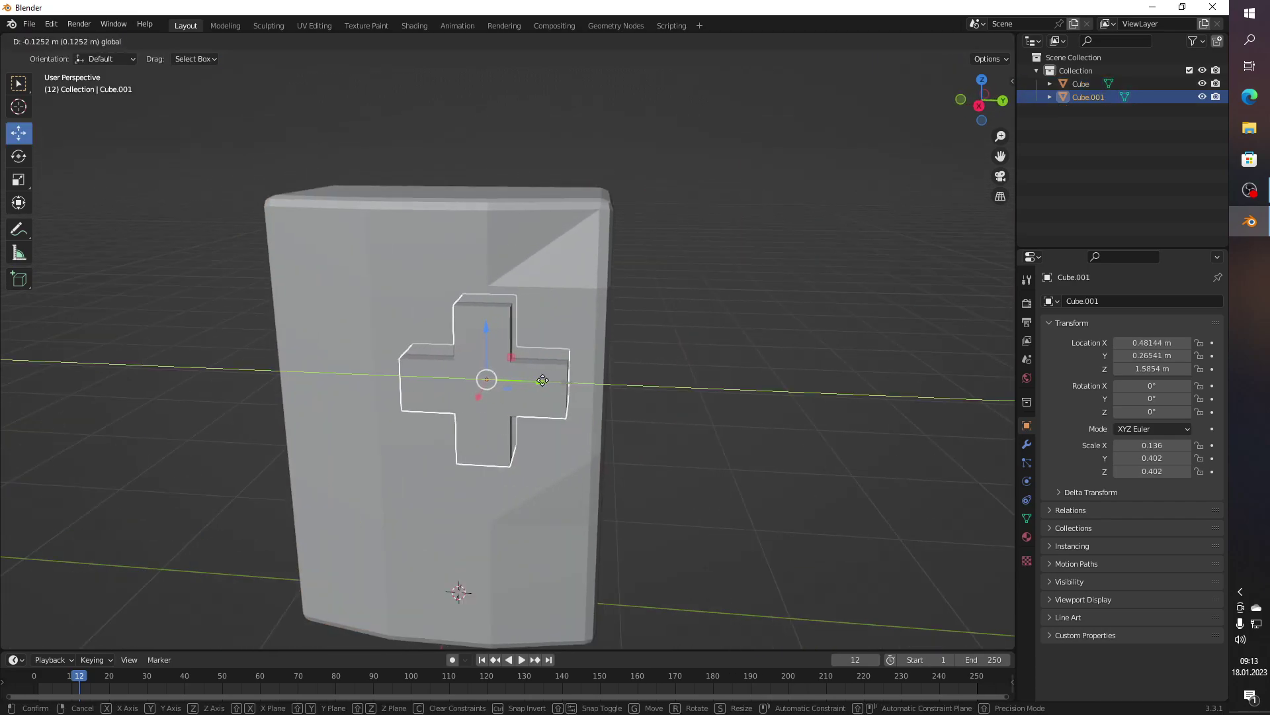
click(700, 402)
Step: Check the tower from front and angled views, browse the Add mesh menu, and select the tower
scroll(up, 3)
scroll(down, 3)
drag(682, 400, 715, 379)
scroll(down, 3)
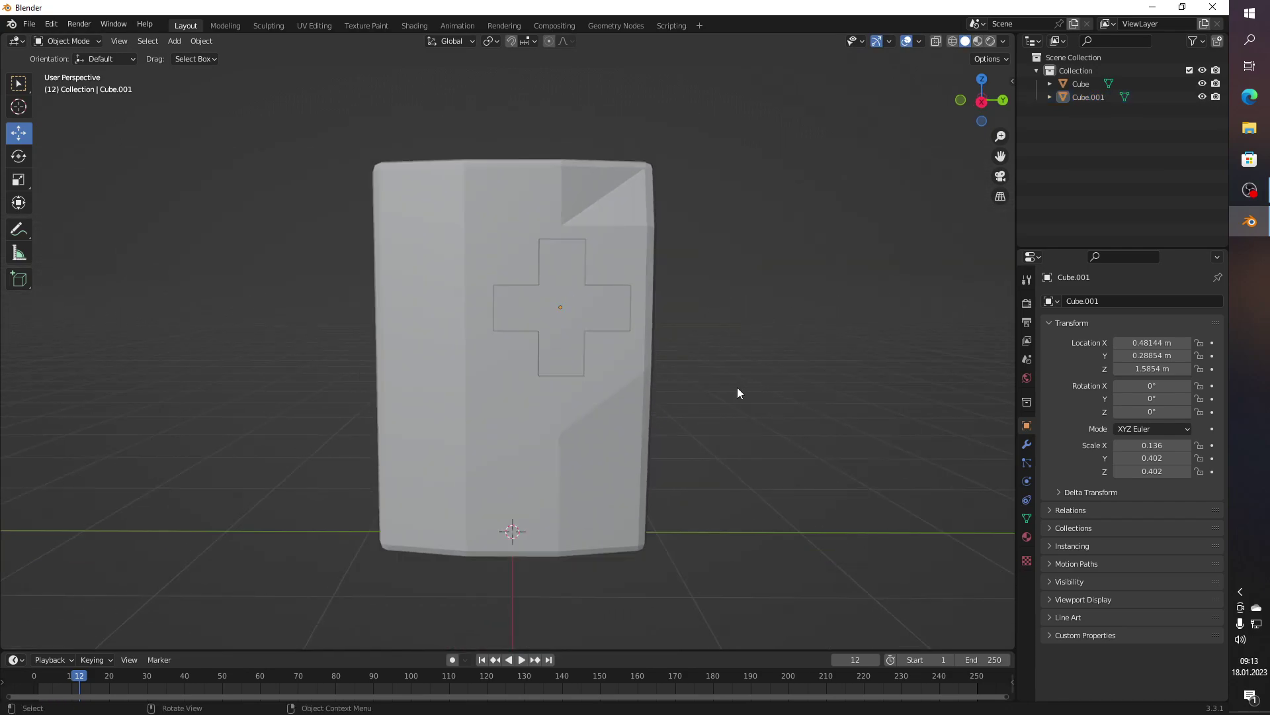
scroll(up, 3)
drag(258, 245, 266, 271)
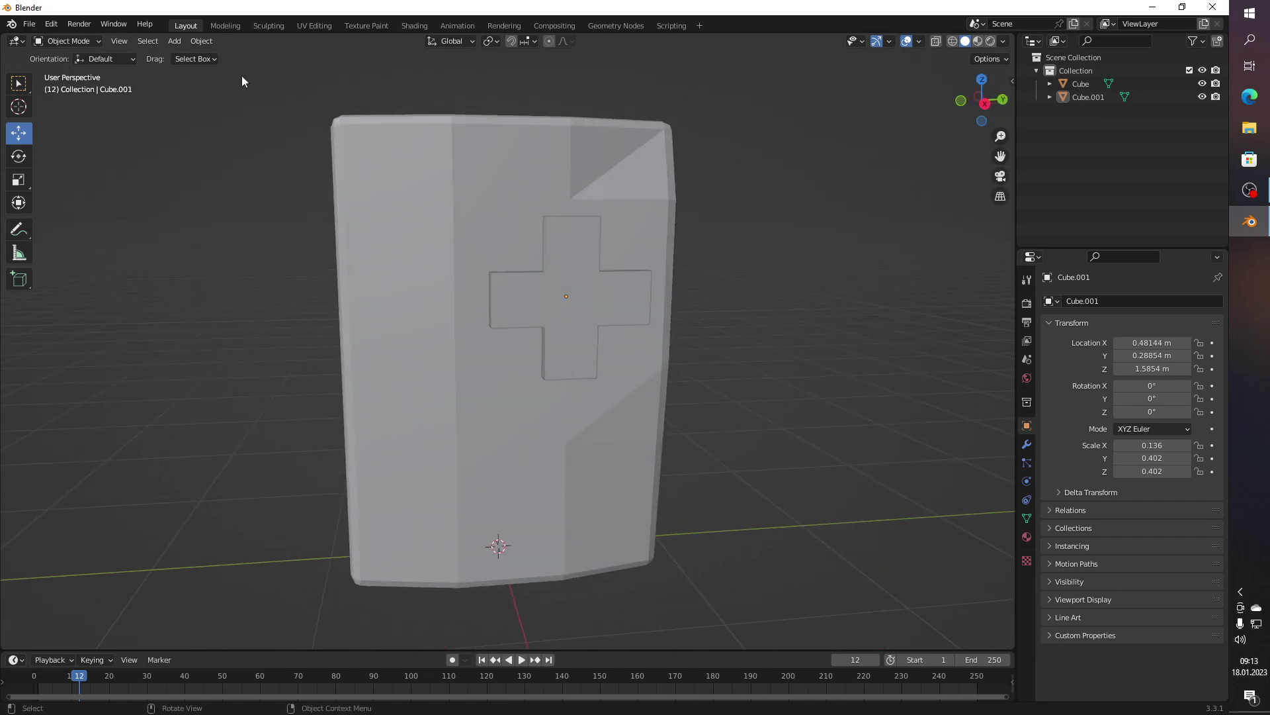
click(176, 41)
mouse_move(195, 60)
click(653, 201)
click(806, 246)
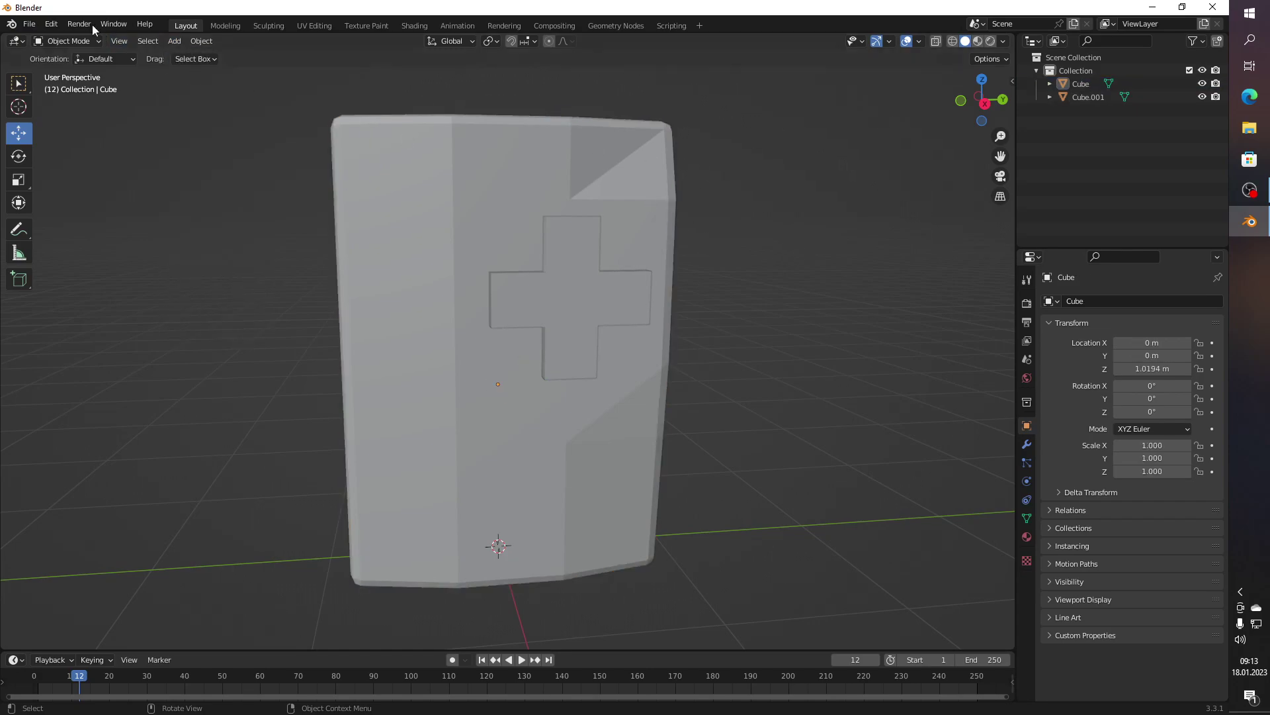
click(51, 28)
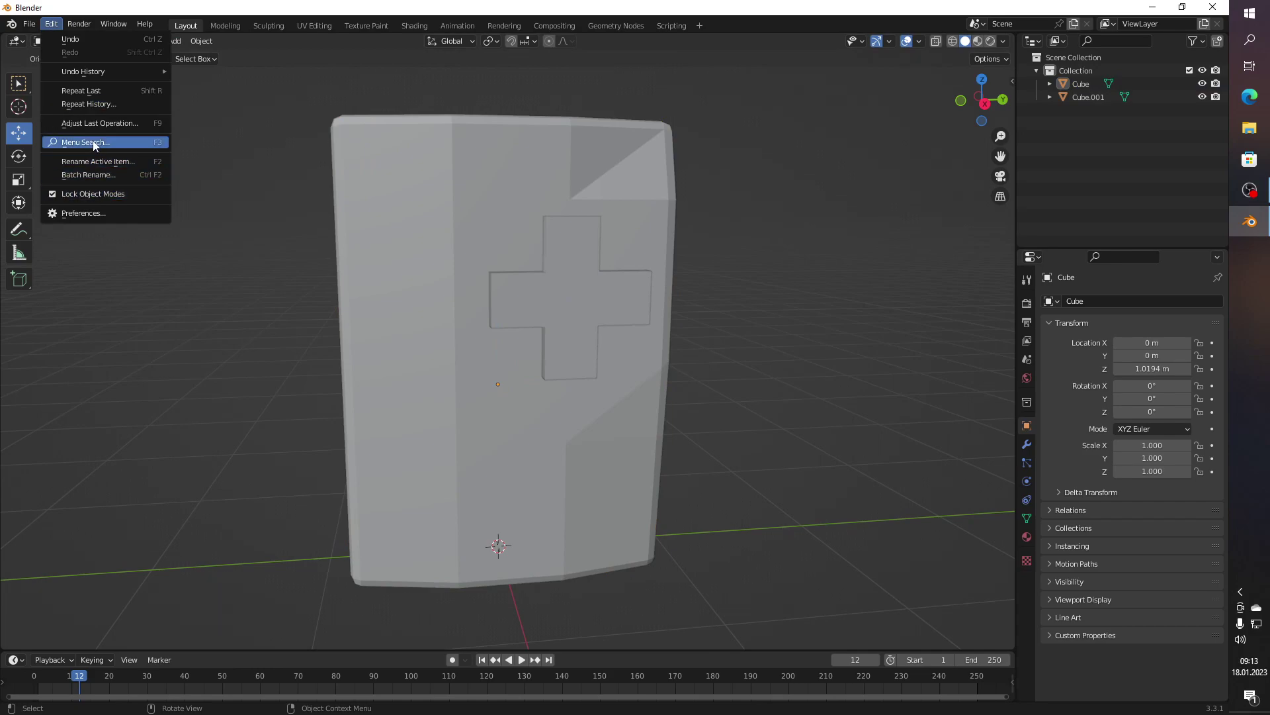
click(87, 213)
click(358, 62)
text(Bool)
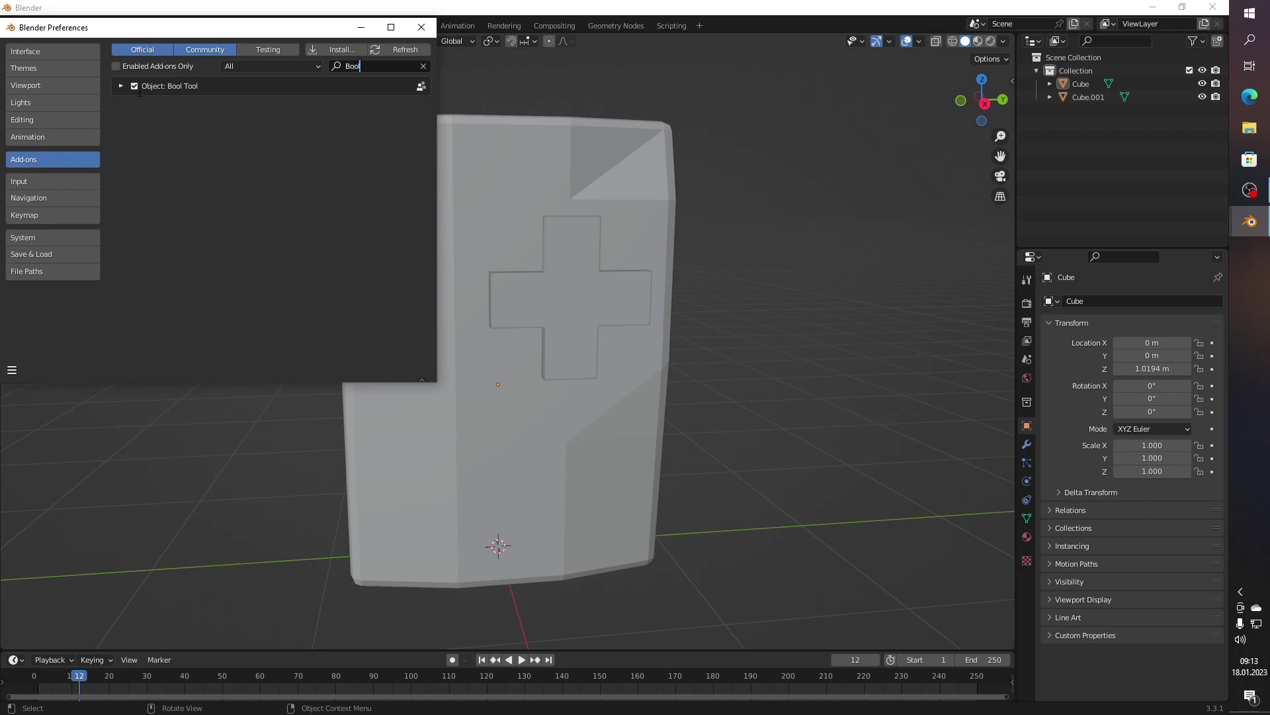
click(421, 27)
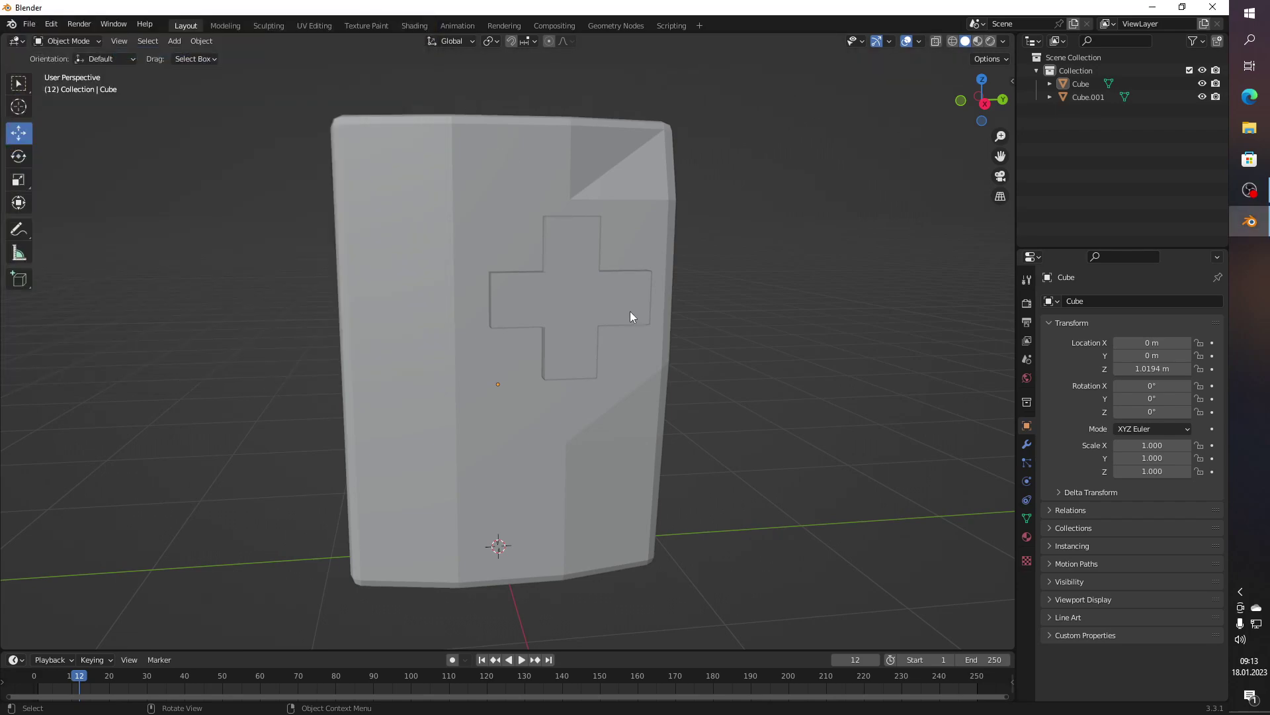
click(565, 278)
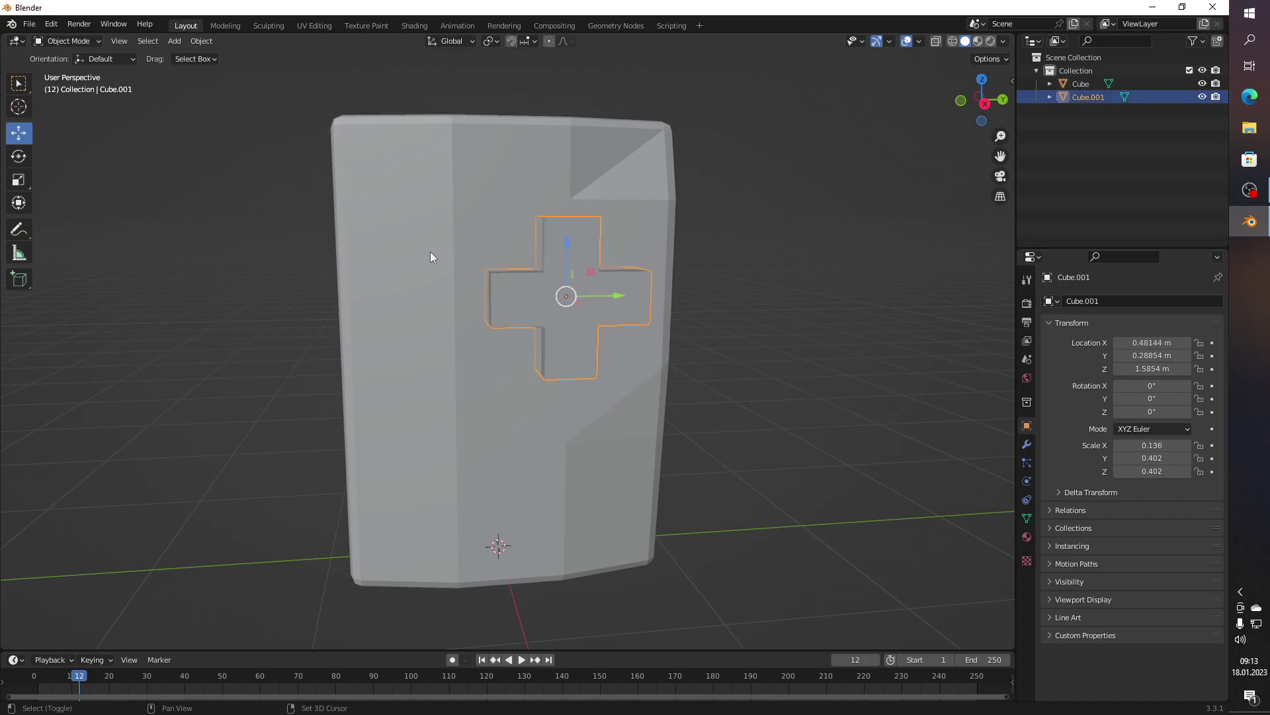
Step: Select tower and cross, expand Bool Tool in the sidebar Edit tab, and apply Brush Union
click(431, 256)
click(1011, 79)
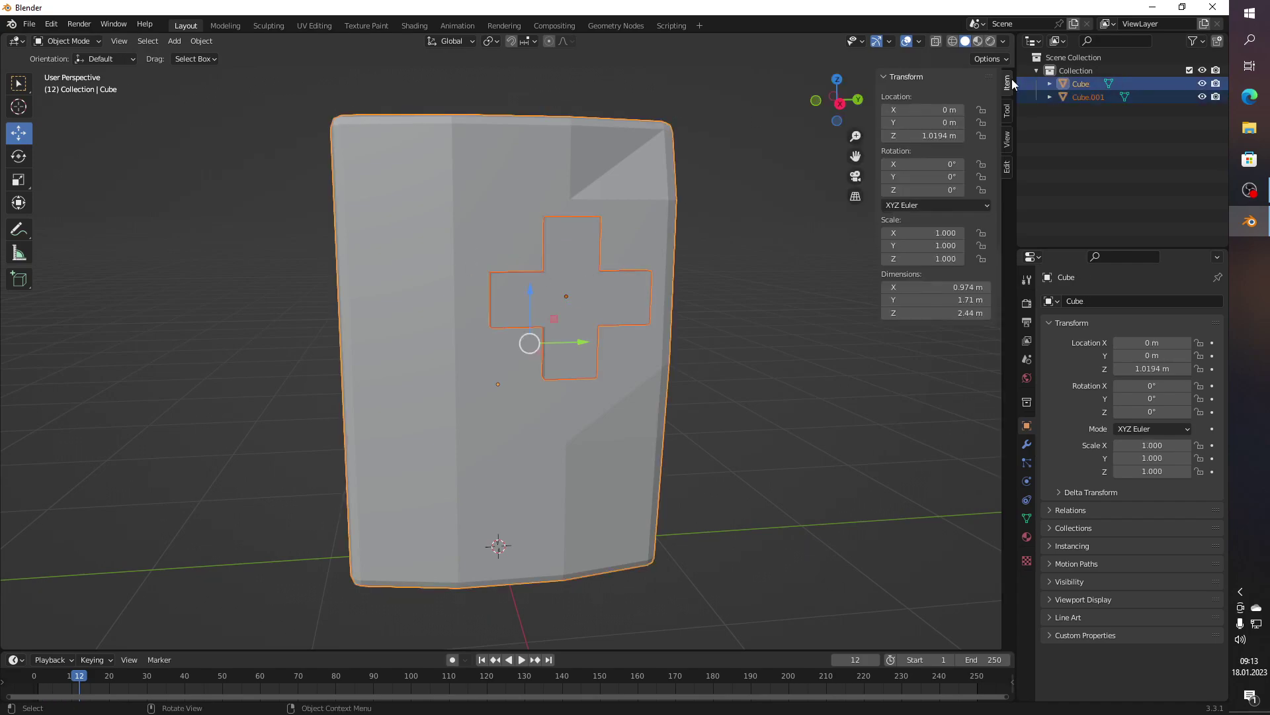
click(1007, 167)
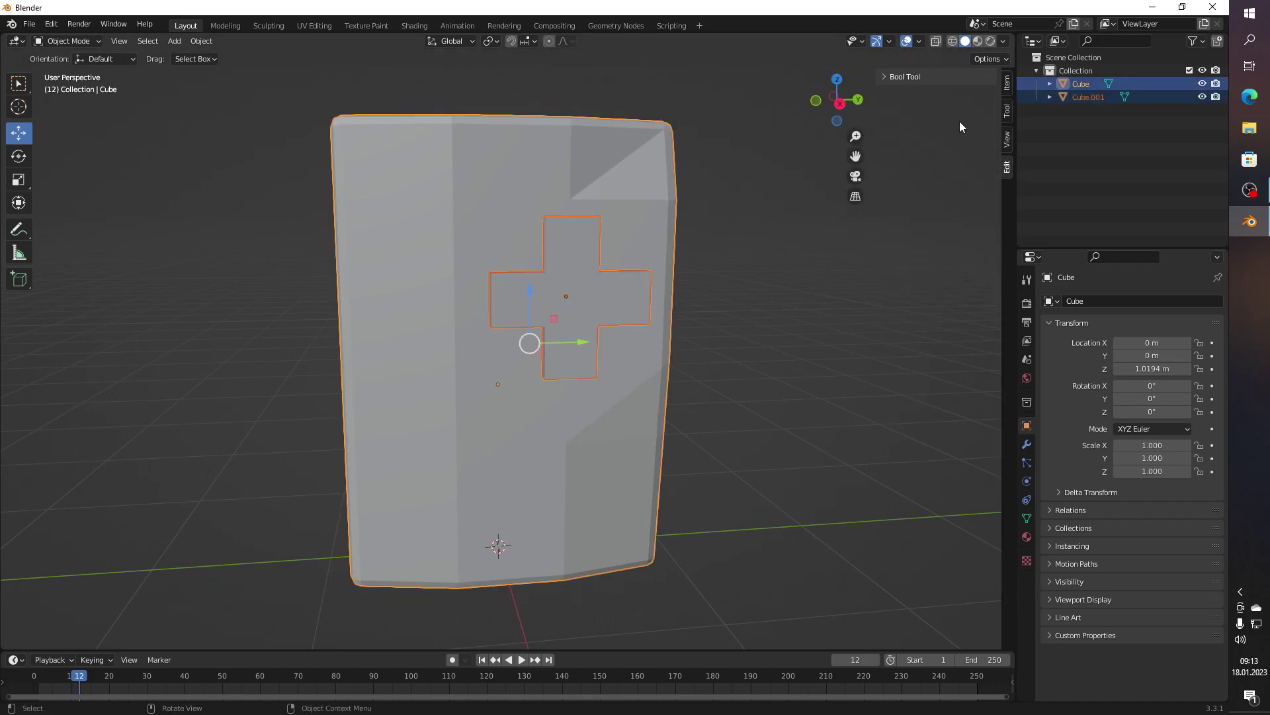
click(883, 76)
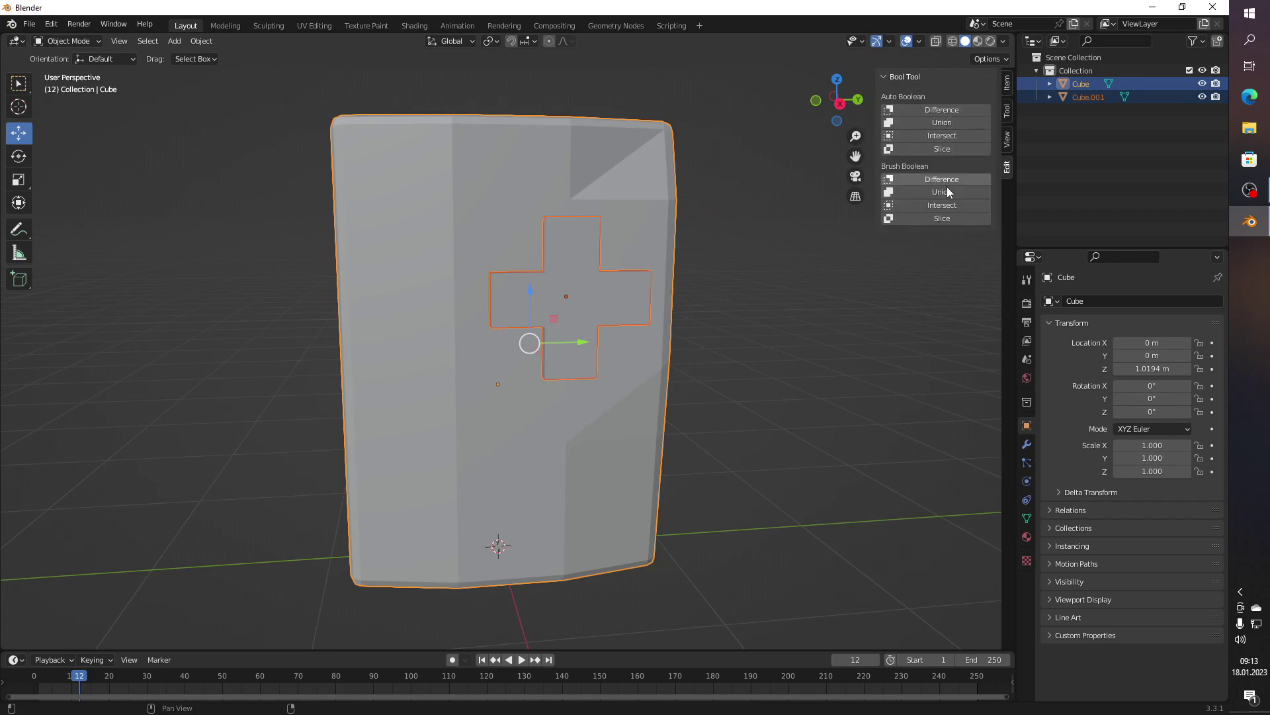
click(951, 193)
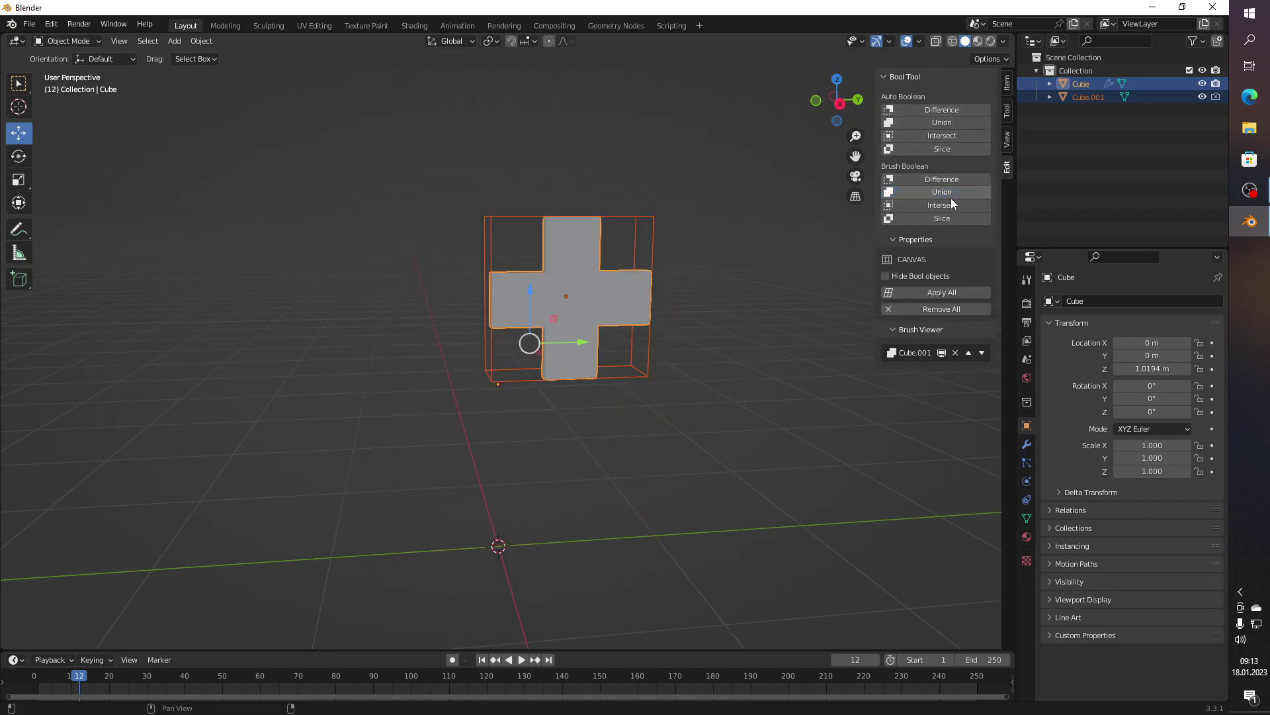
Step: Undo the union, reselect tower then cross, retry Brush Union, and Remove All
key(ctrl+z)
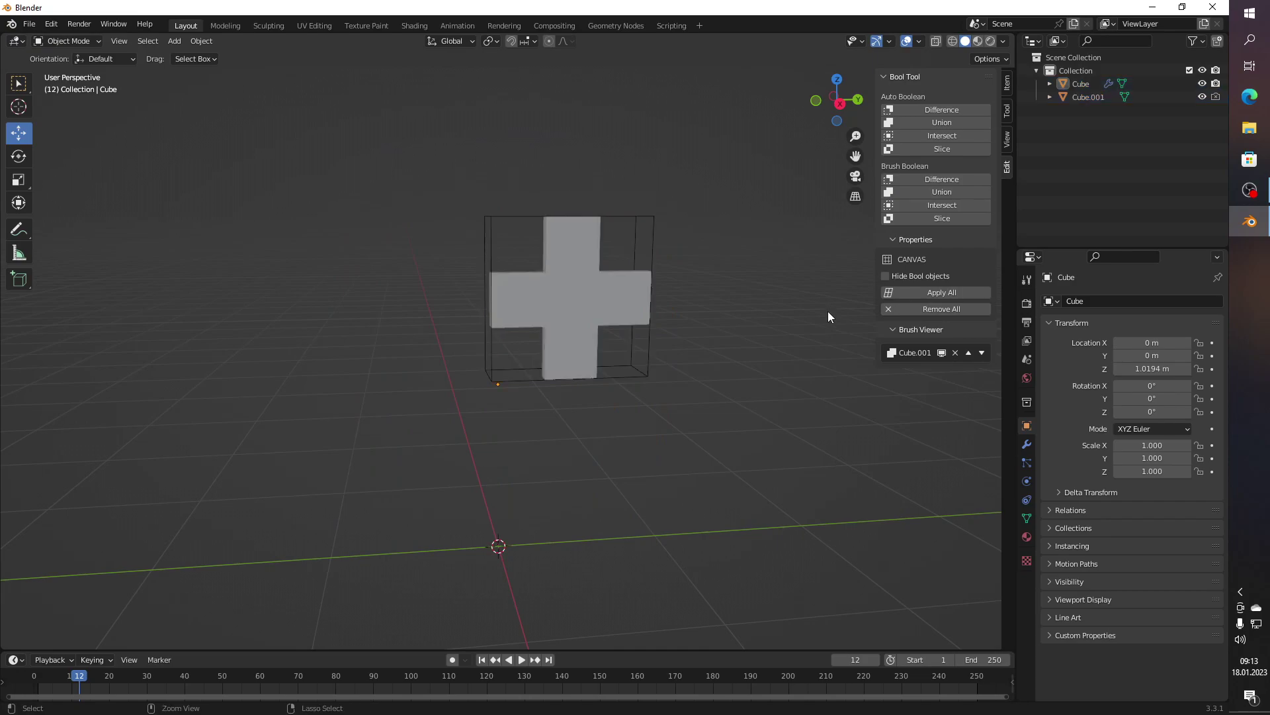
key(ctrl+z)
key(ctrl+z)
key(ctrl+z)
click(470, 285)
click(579, 289)
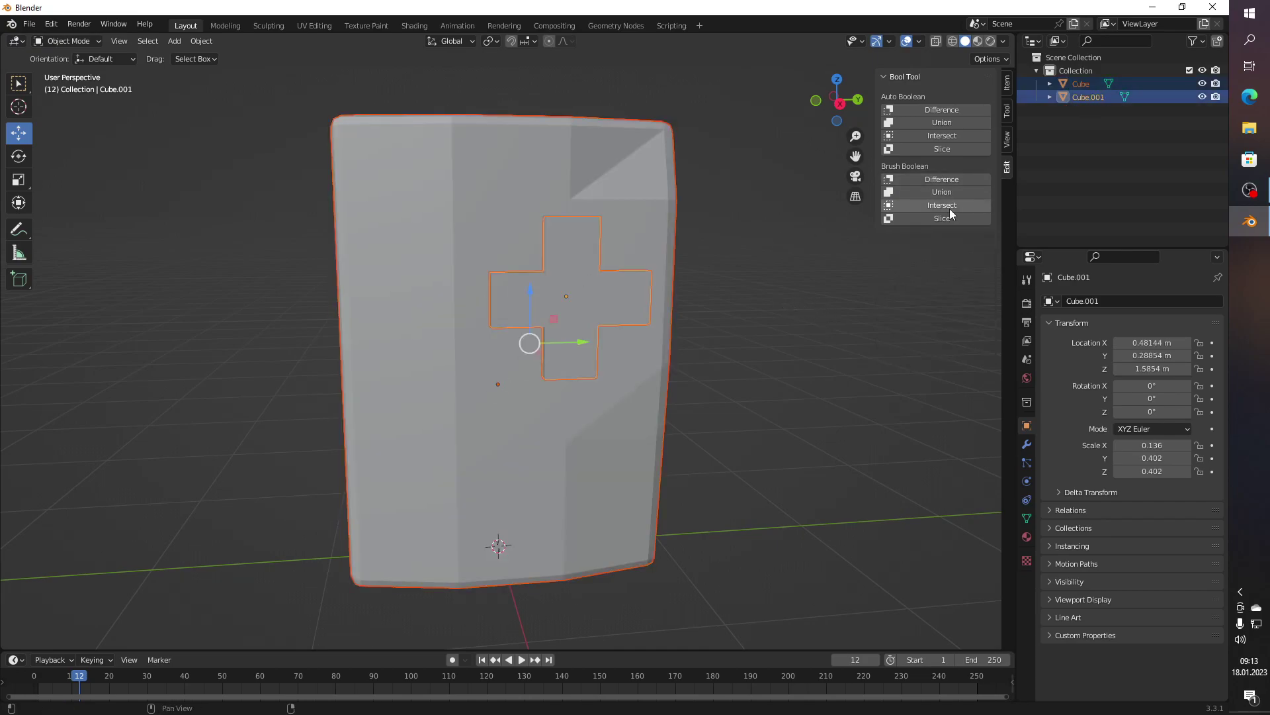
click(963, 190)
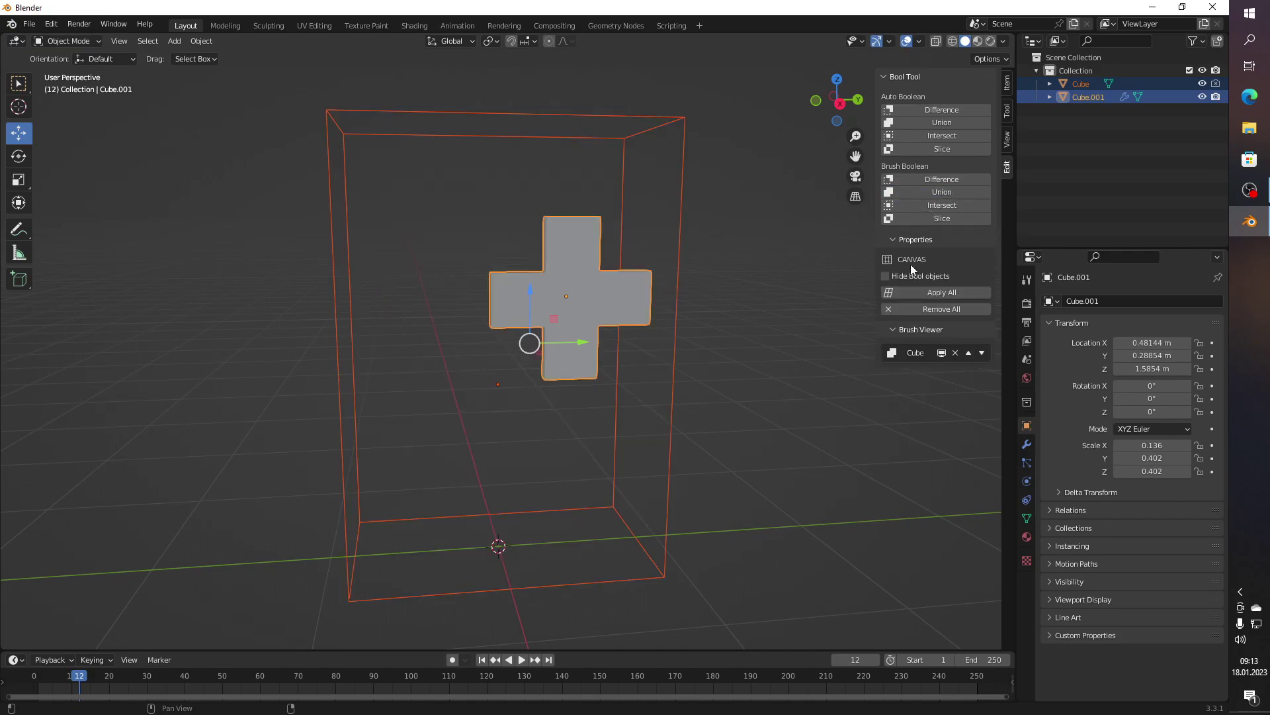
click(903, 308)
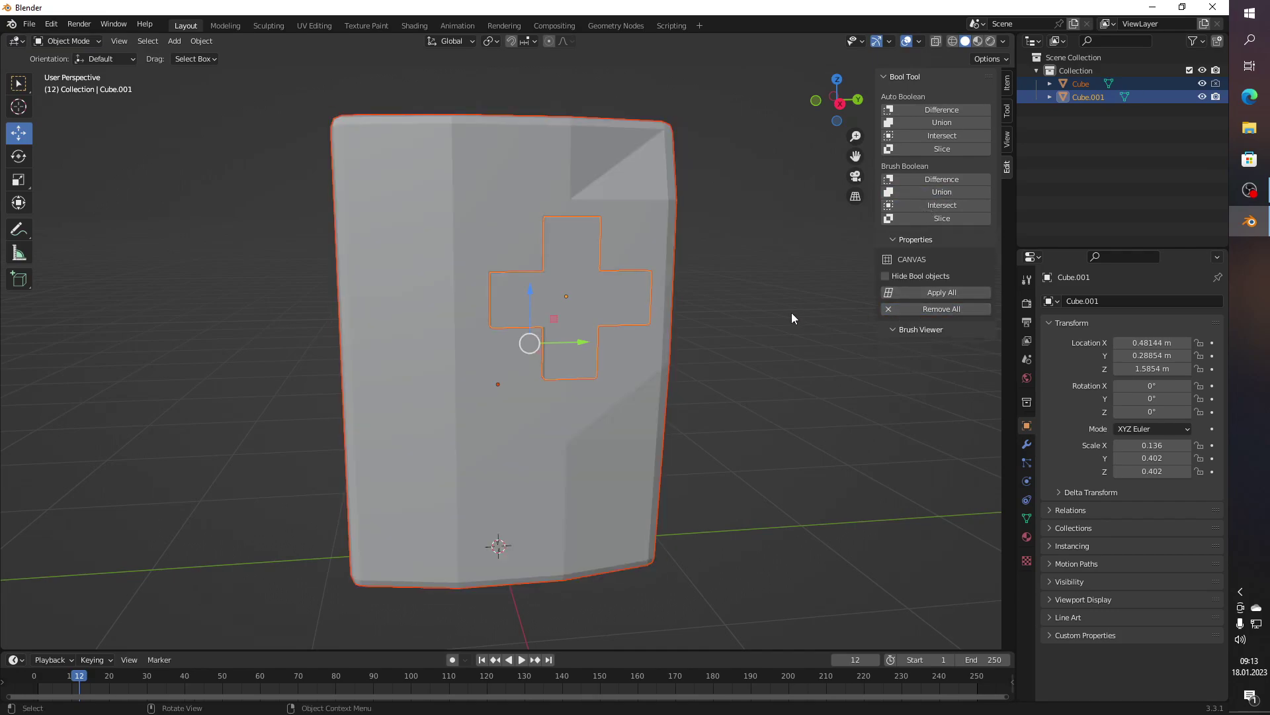
Step: Select the tower with the cross from a frontal angle, apply Brush Union, then undo it
drag(784, 312, 847, 331)
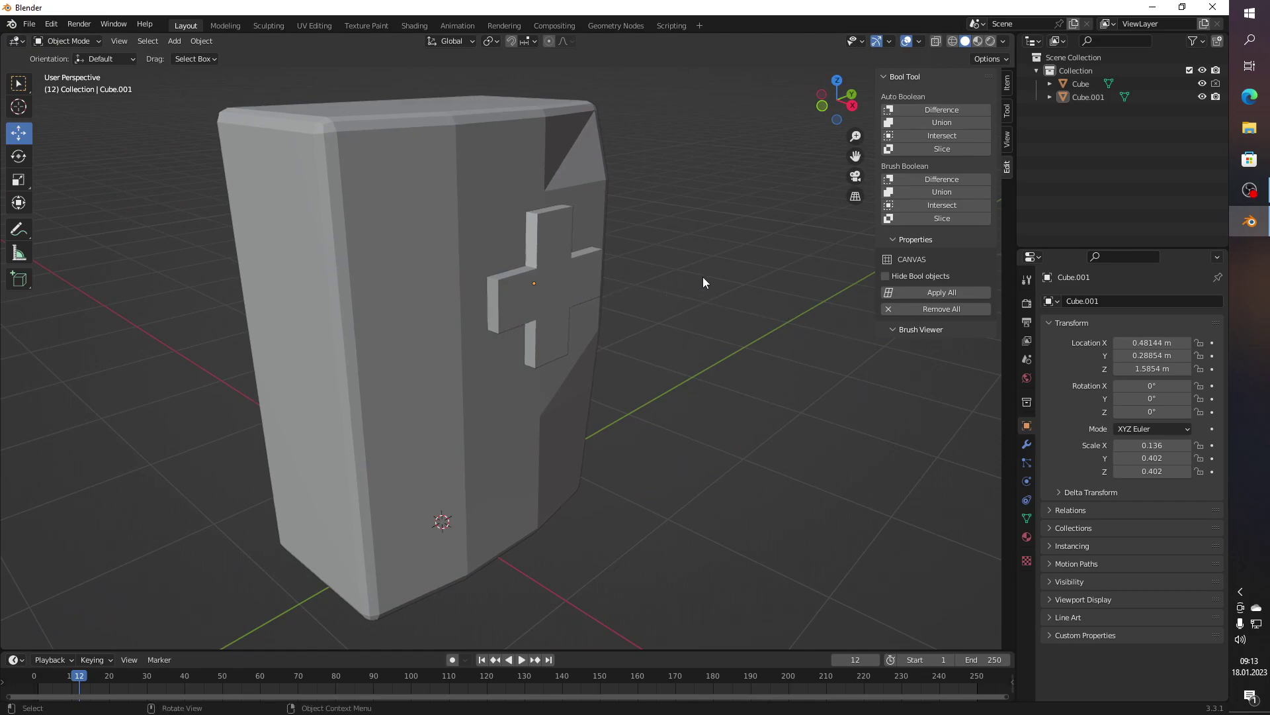
drag(668, 277, 575, 268)
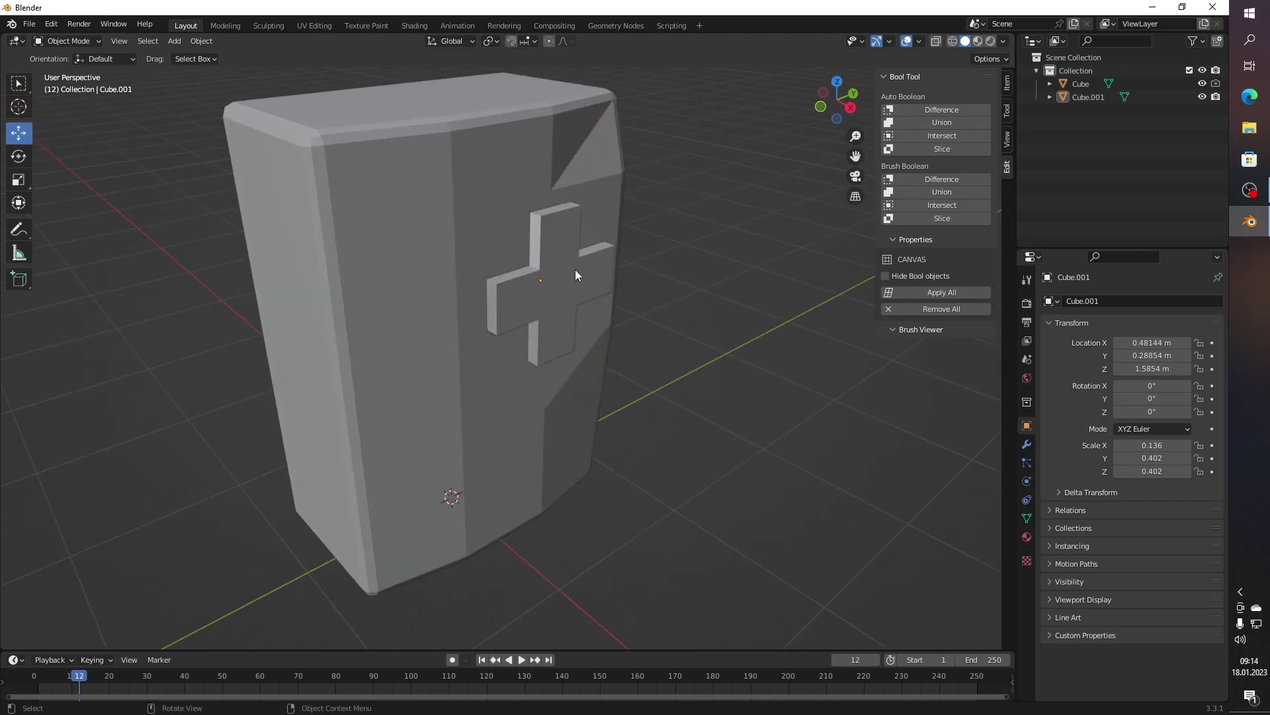
click(575, 269)
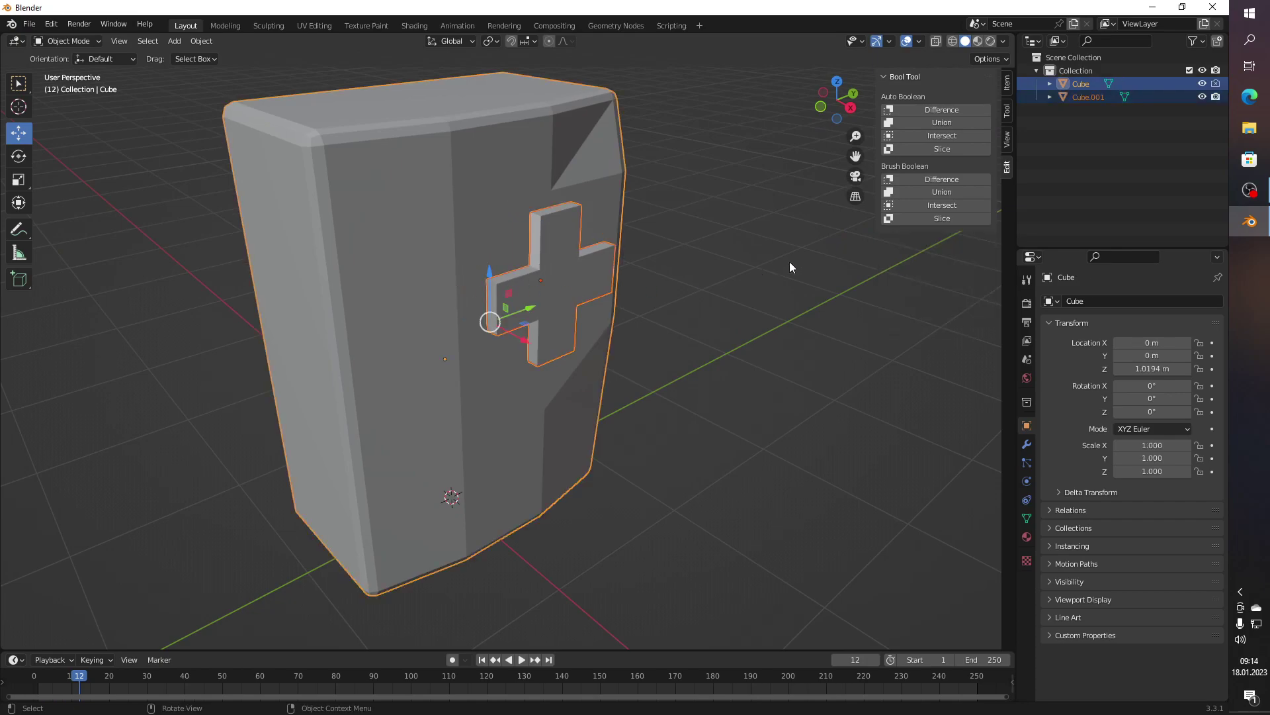
click(934, 192)
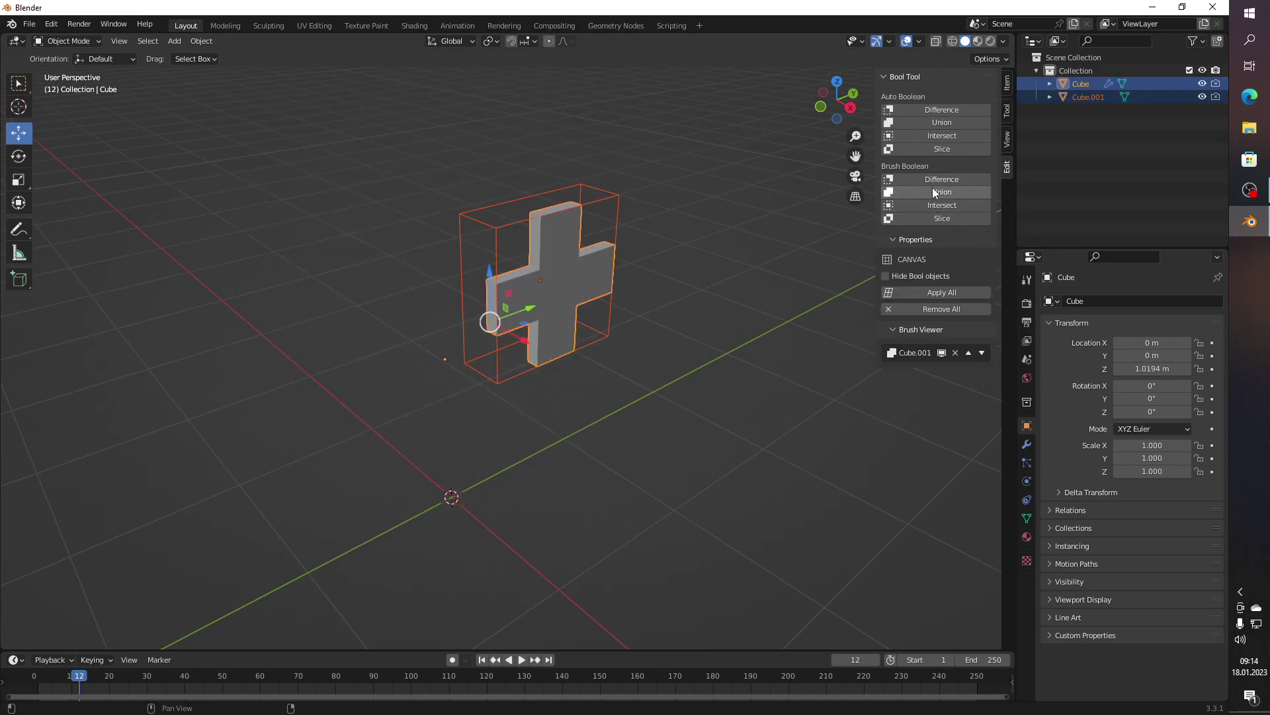
key(ctrl+z)
key(ctrl+z)
Step: Reselect tower and cross, reapply Brush Union, undo, and remove all boolean brushes
click(487, 252)
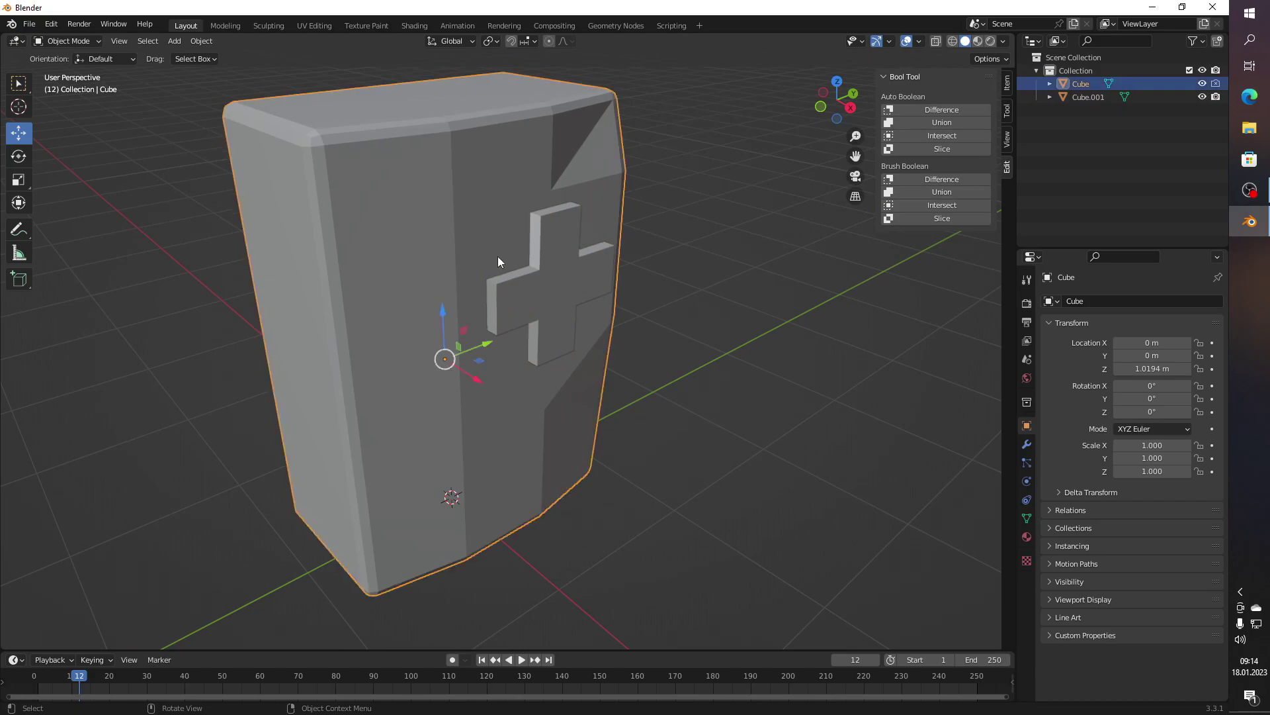
click(557, 281)
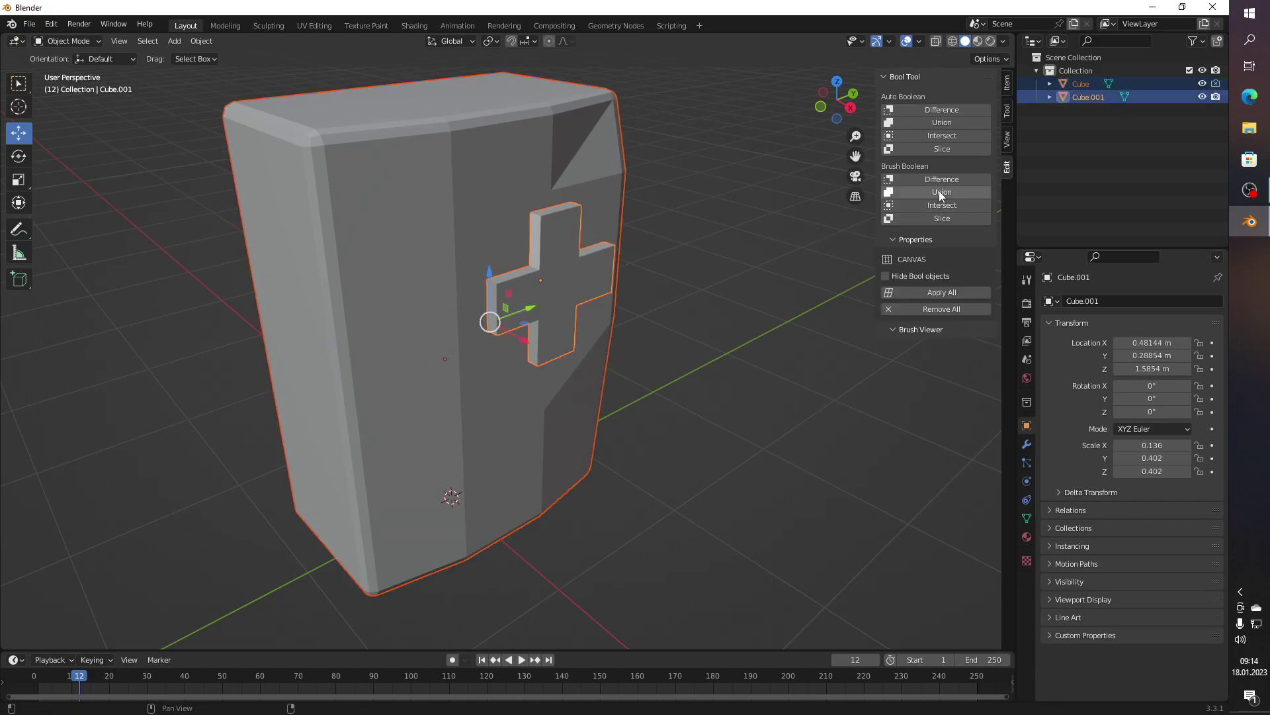
click(939, 191)
key(ctrl+z)
click(911, 309)
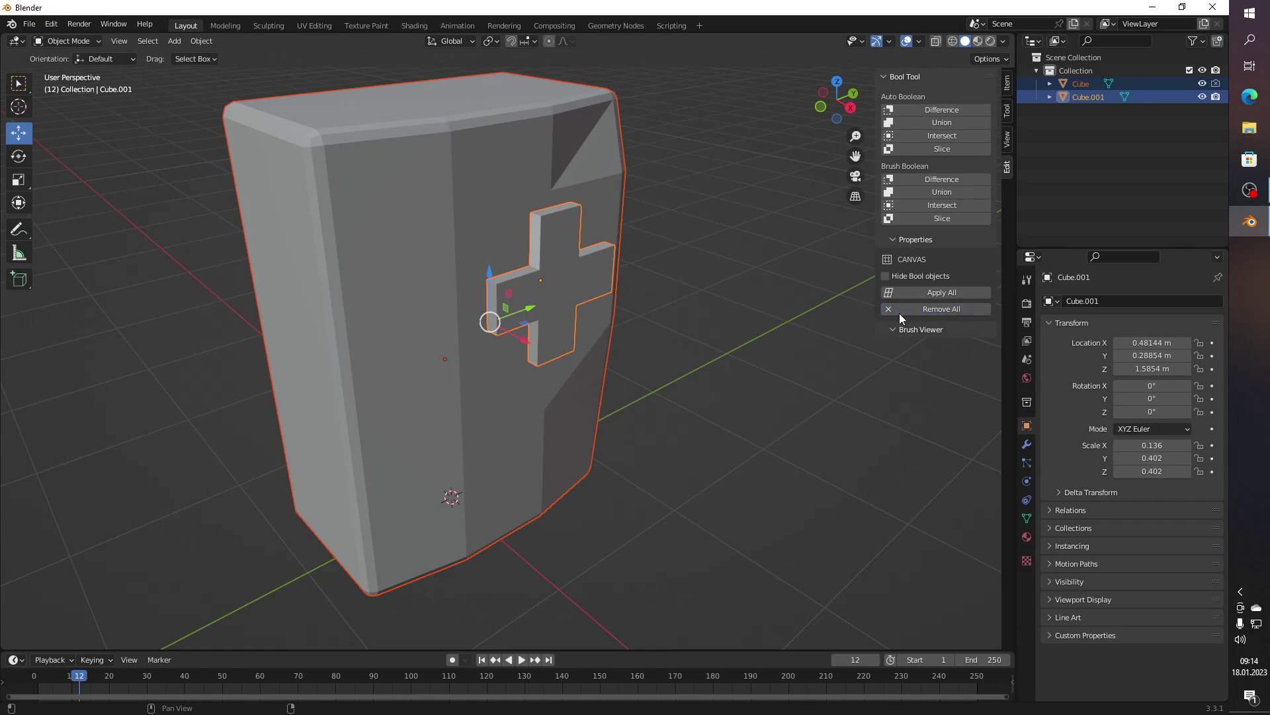
click(889, 308)
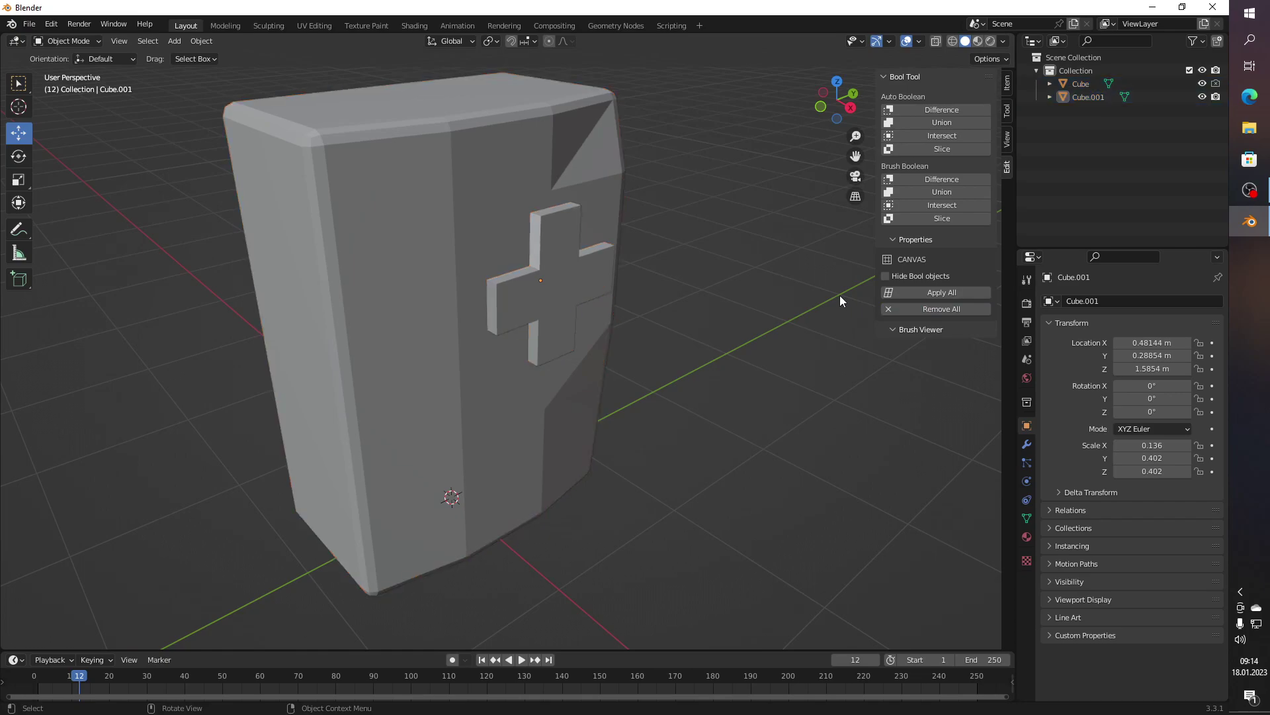
Step: Undo the boolean removal and nudge the cross and tower slightly along X
click(597, 268)
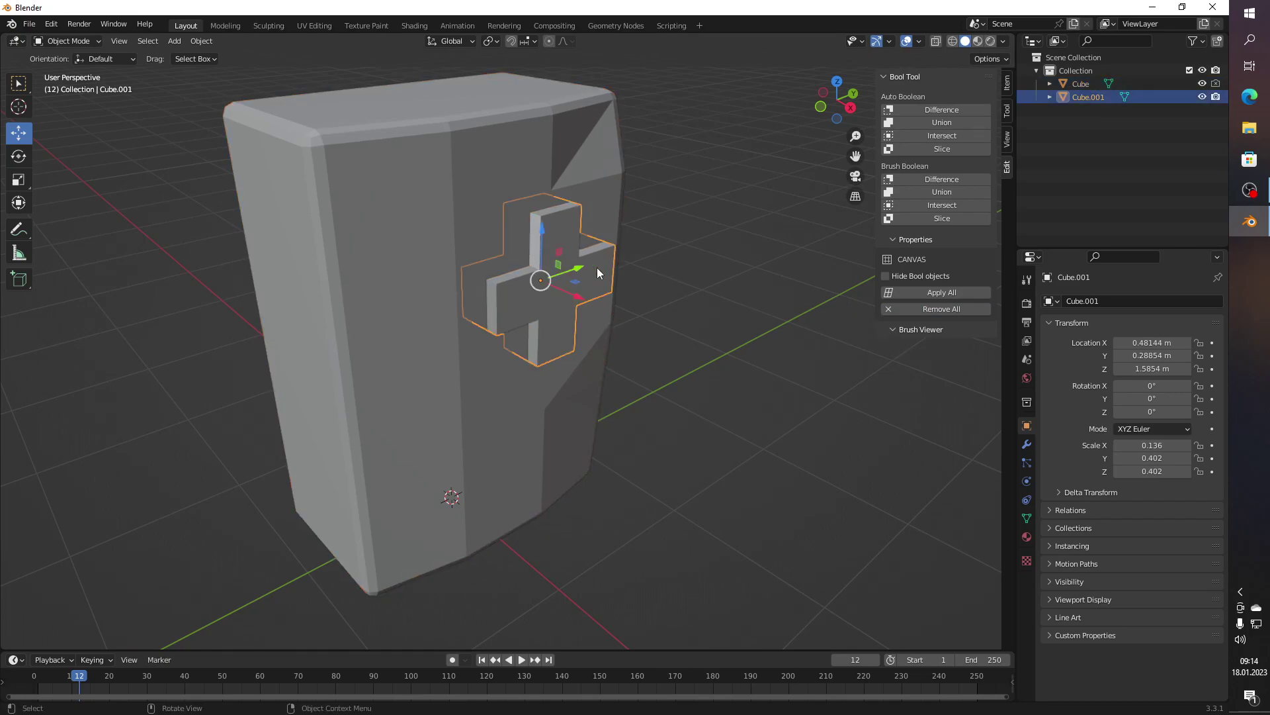
key(ctrl+z)
key(ctrl+z)
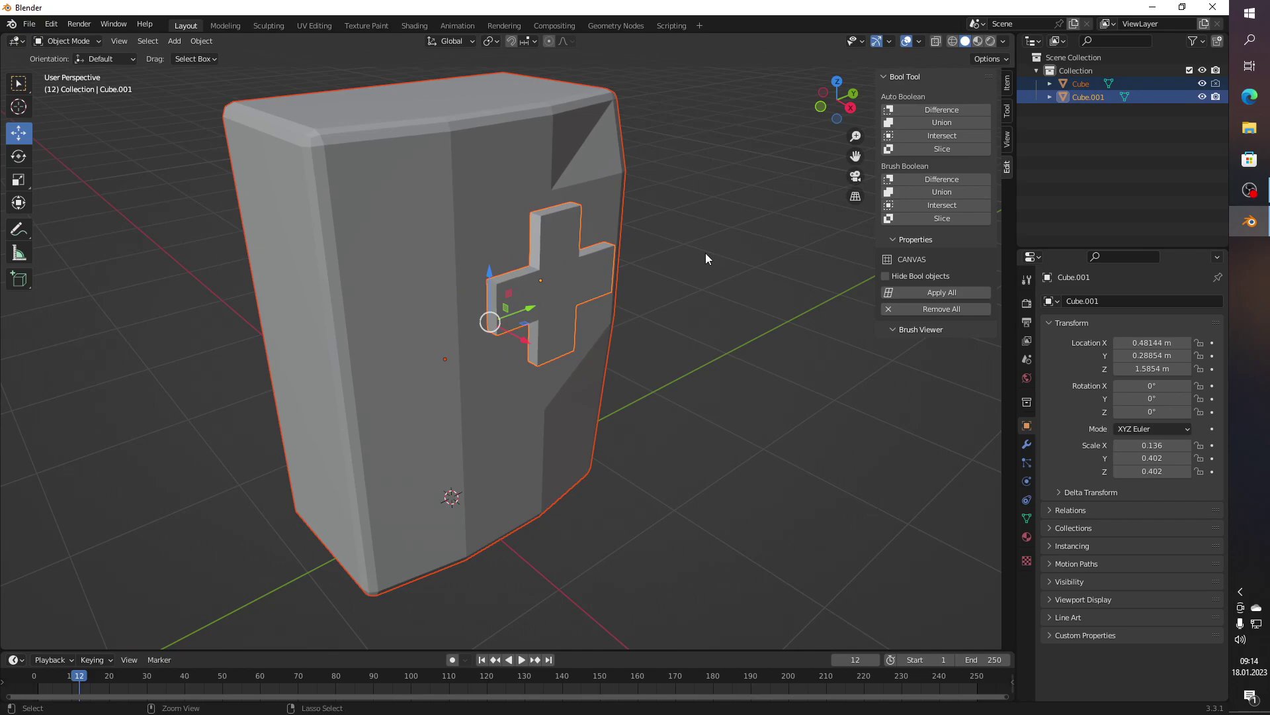
drag(525, 336, 524, 340)
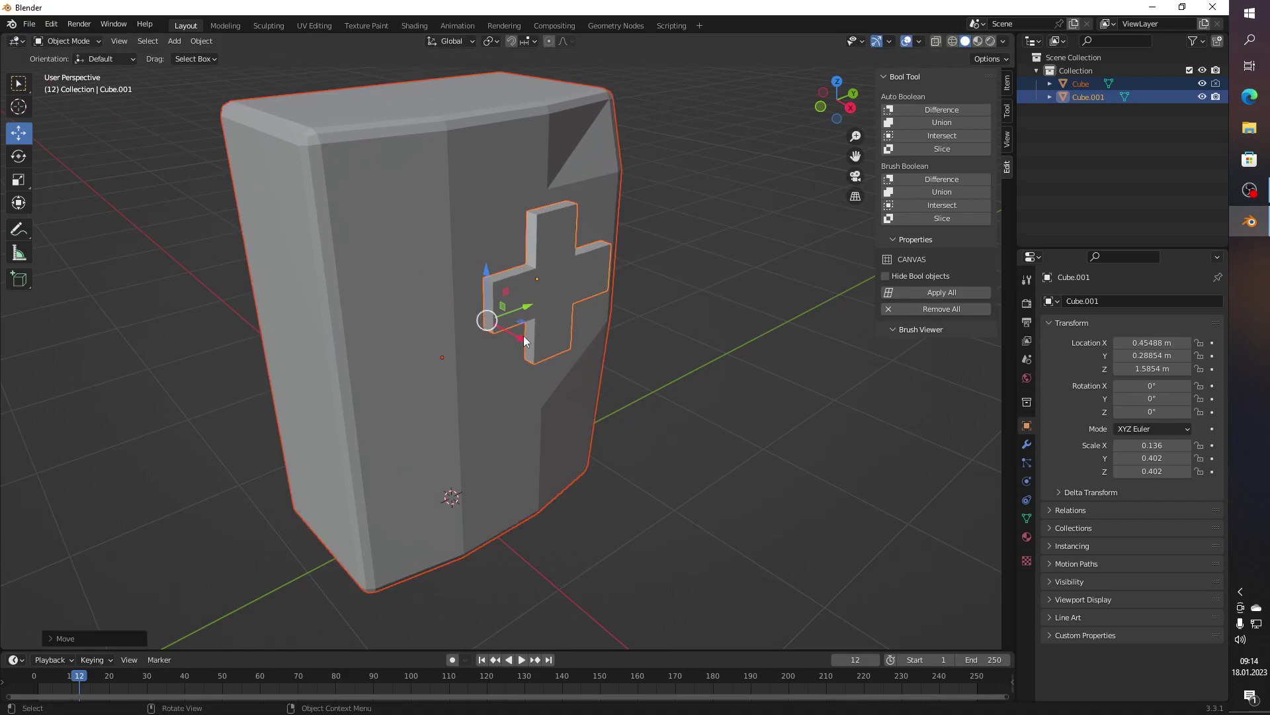
click(717, 339)
click(467, 344)
drag(470, 379, 462, 374)
Step: Select tower then cross, apply Brush Union, then remove the boolean preview
drag(706, 286, 741, 296)
scroll(up, 3)
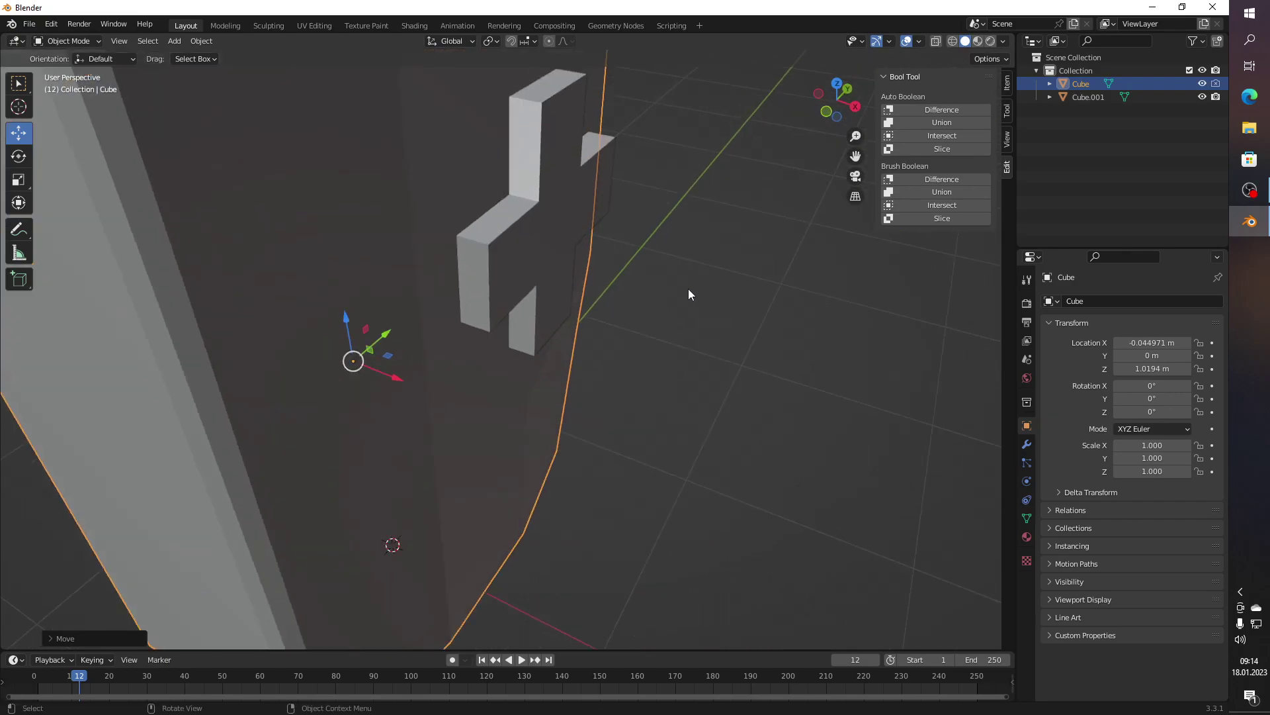
click(535, 255)
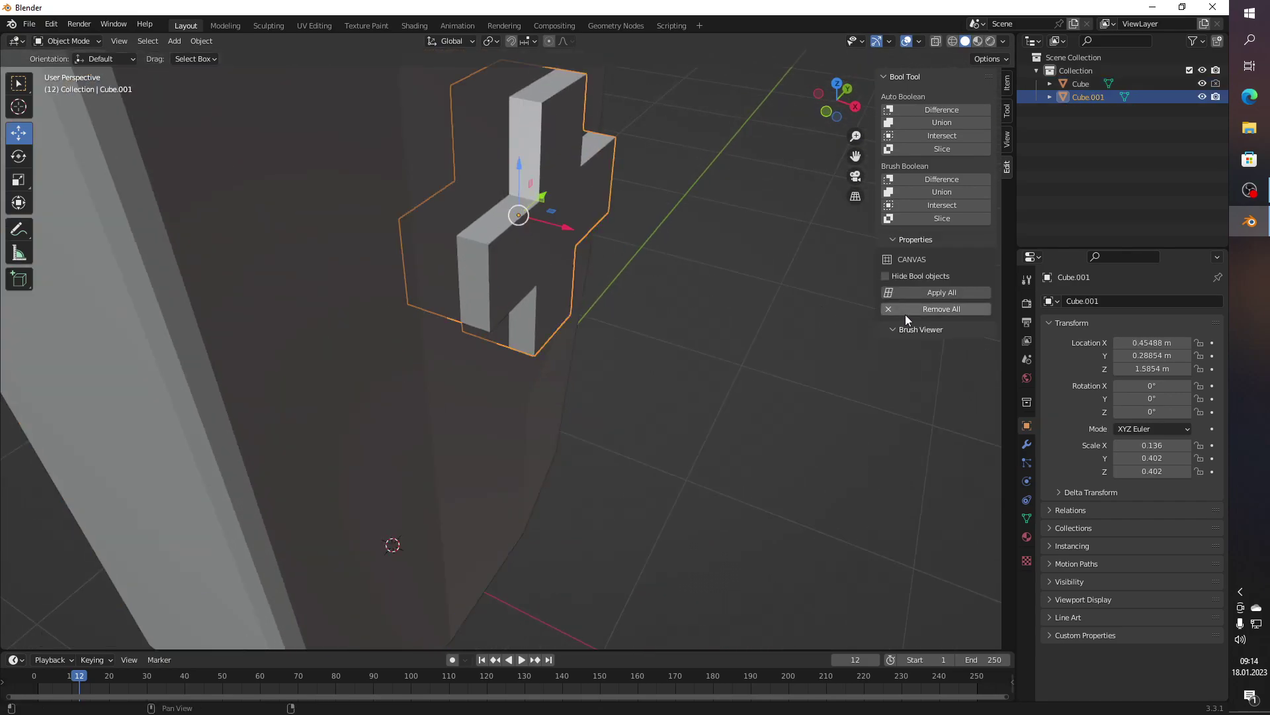
click(355, 337)
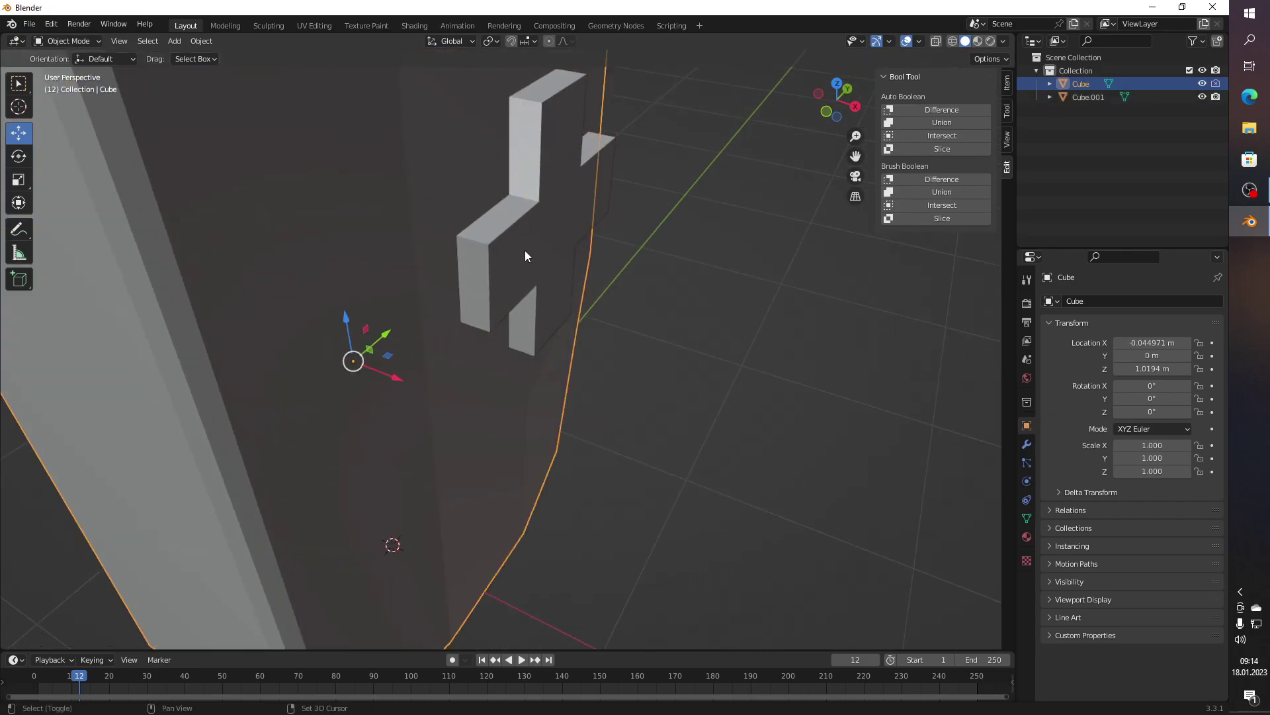
click(526, 250)
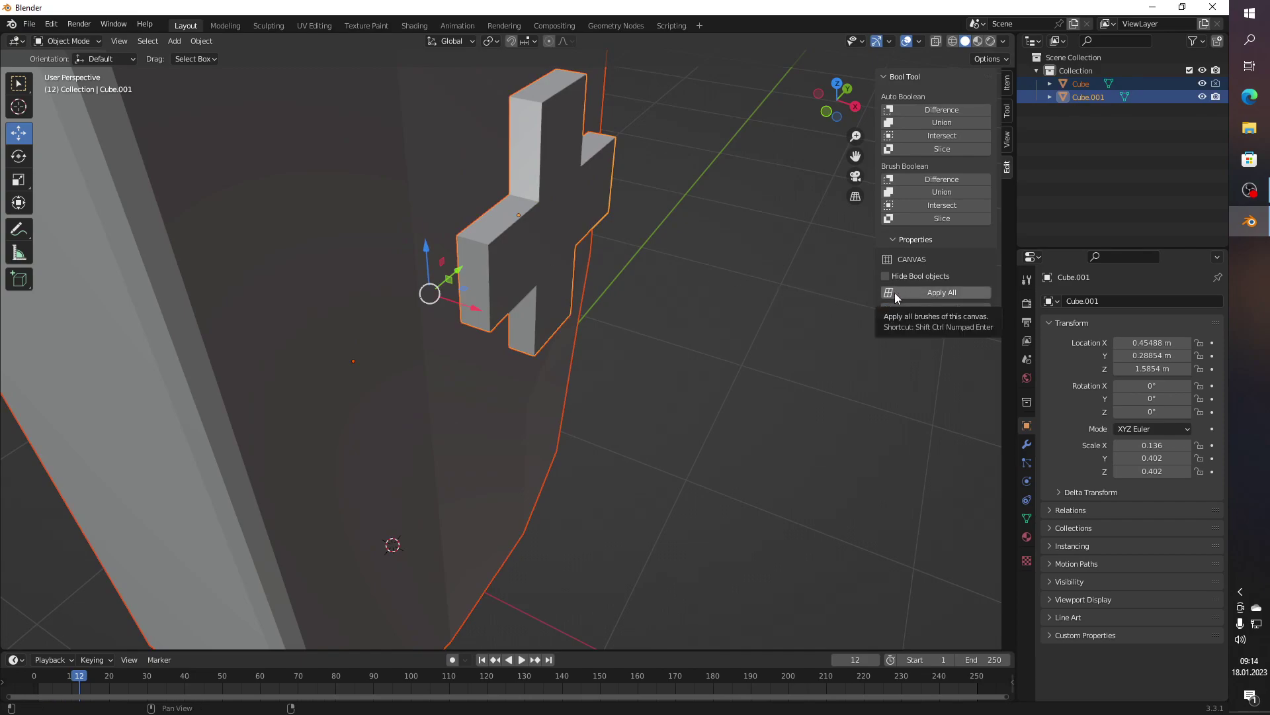
click(938, 195)
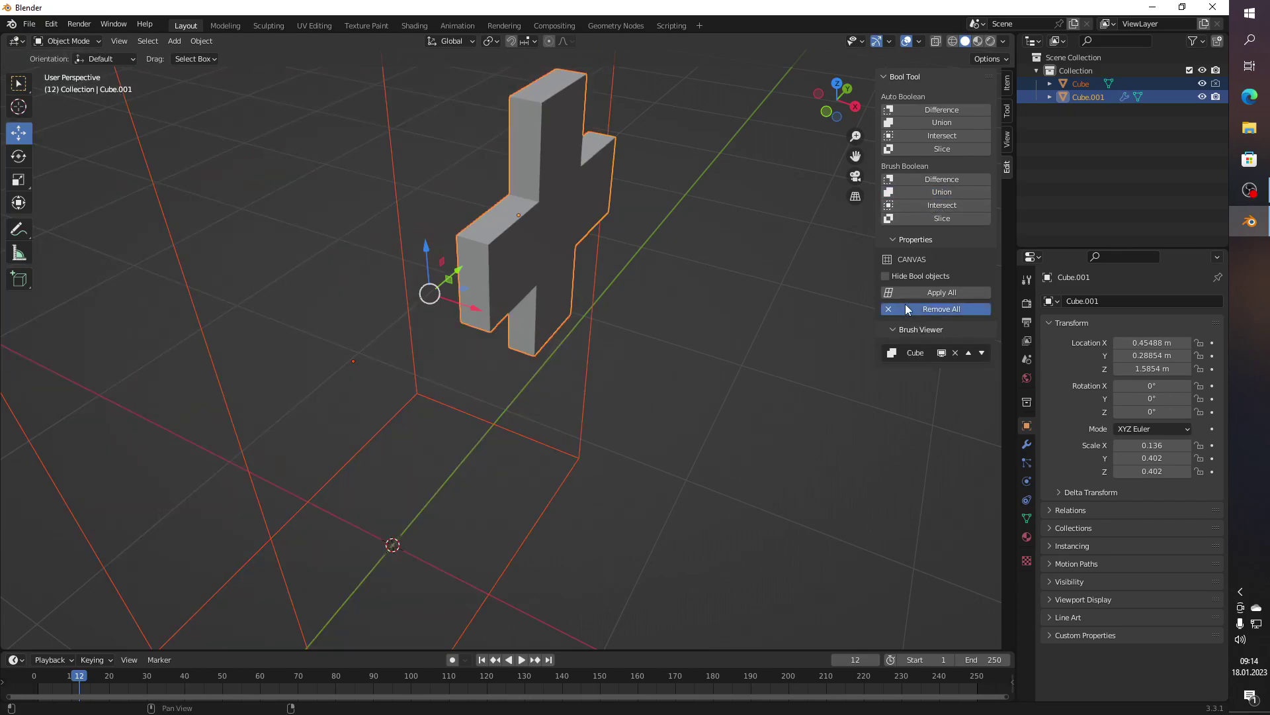
click(906, 308)
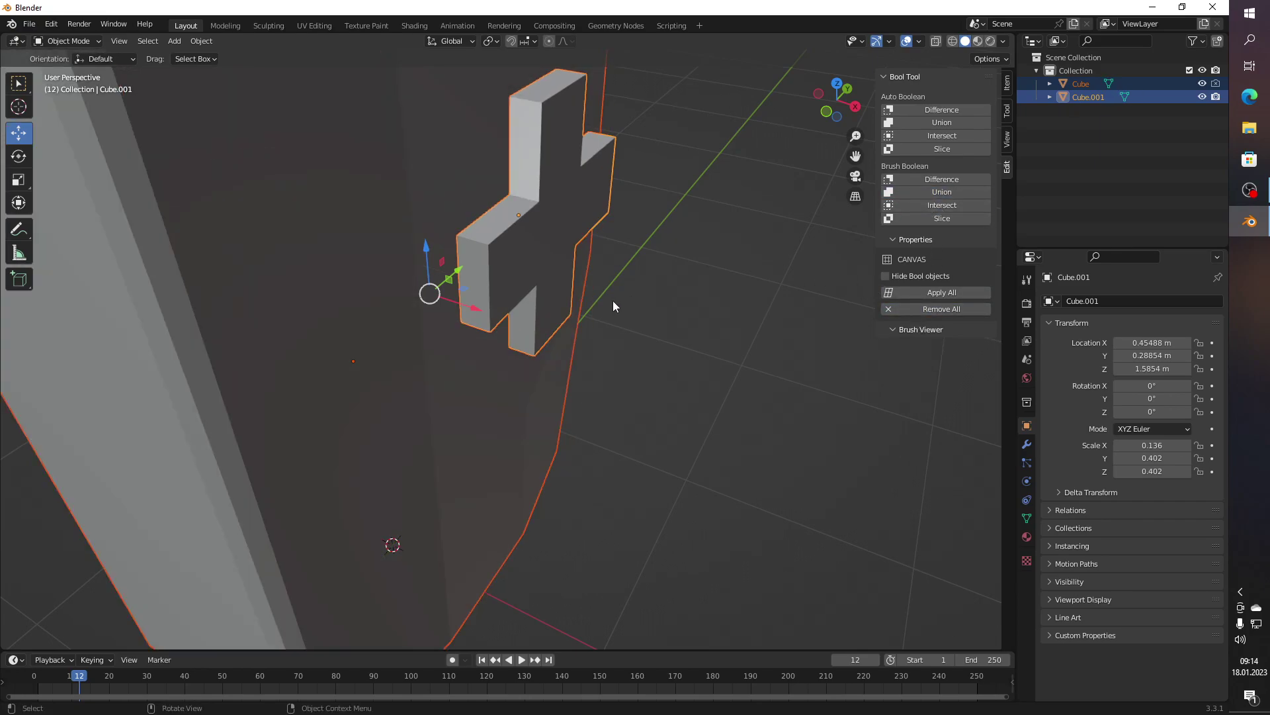
Step: Select only the cross and try combining it with the block
scroll(down, 3)
scroll(down, 3)
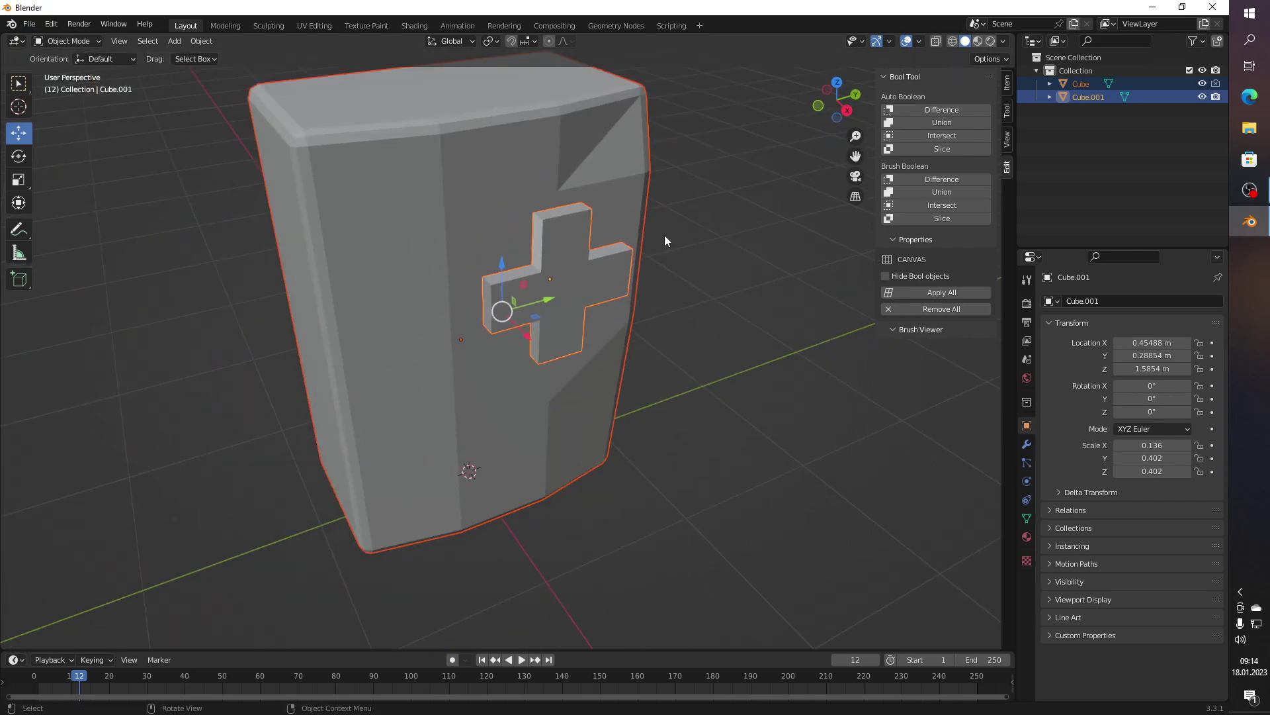
click(717, 244)
click(593, 264)
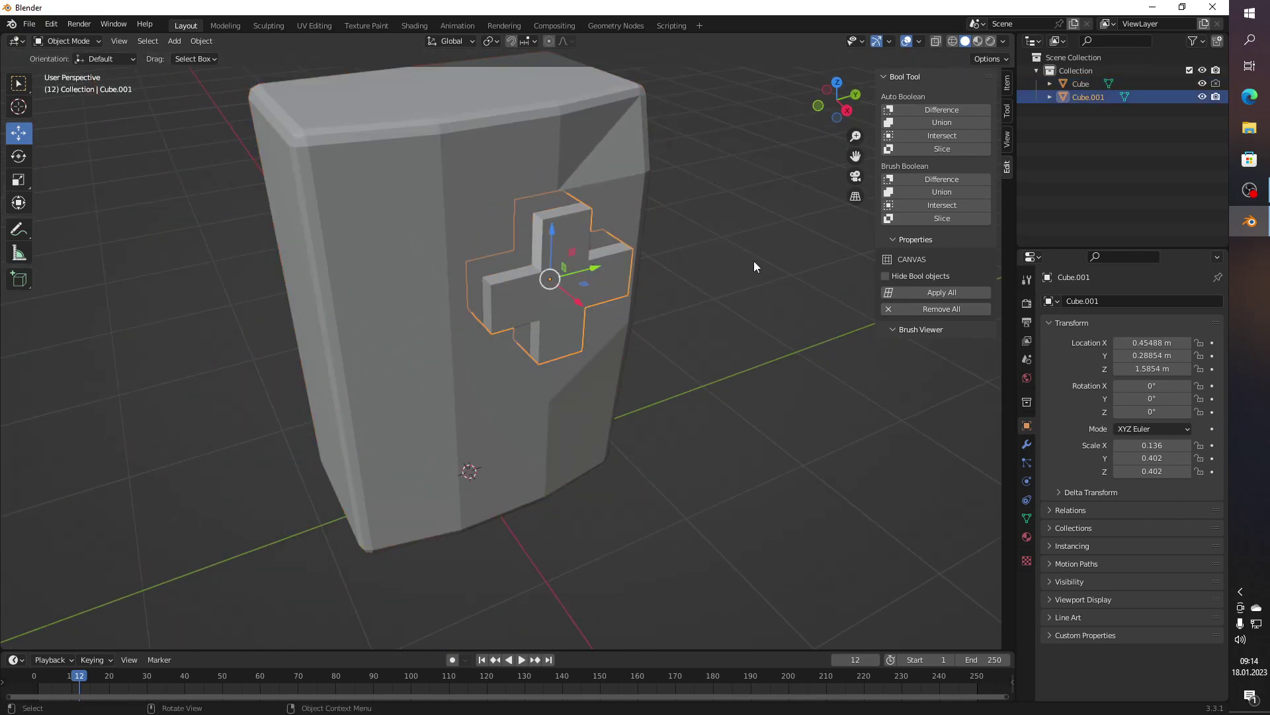
click(934, 124)
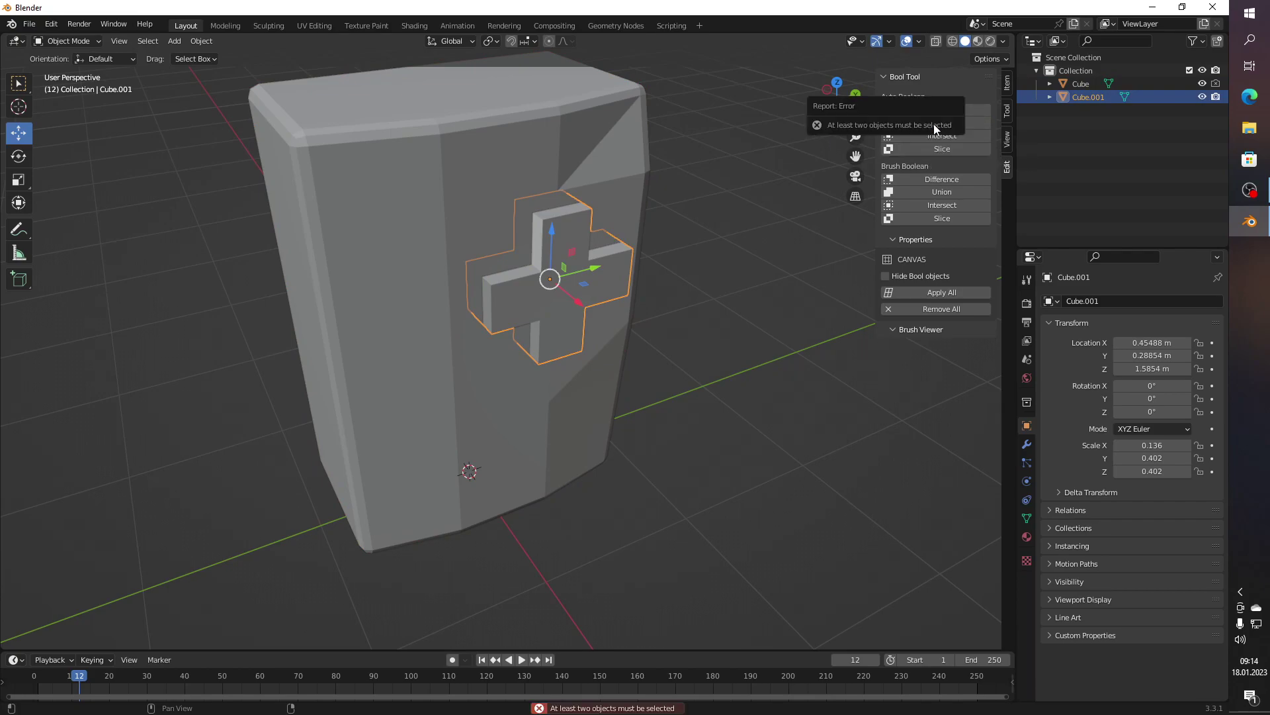
drag(779, 233, 152, 226)
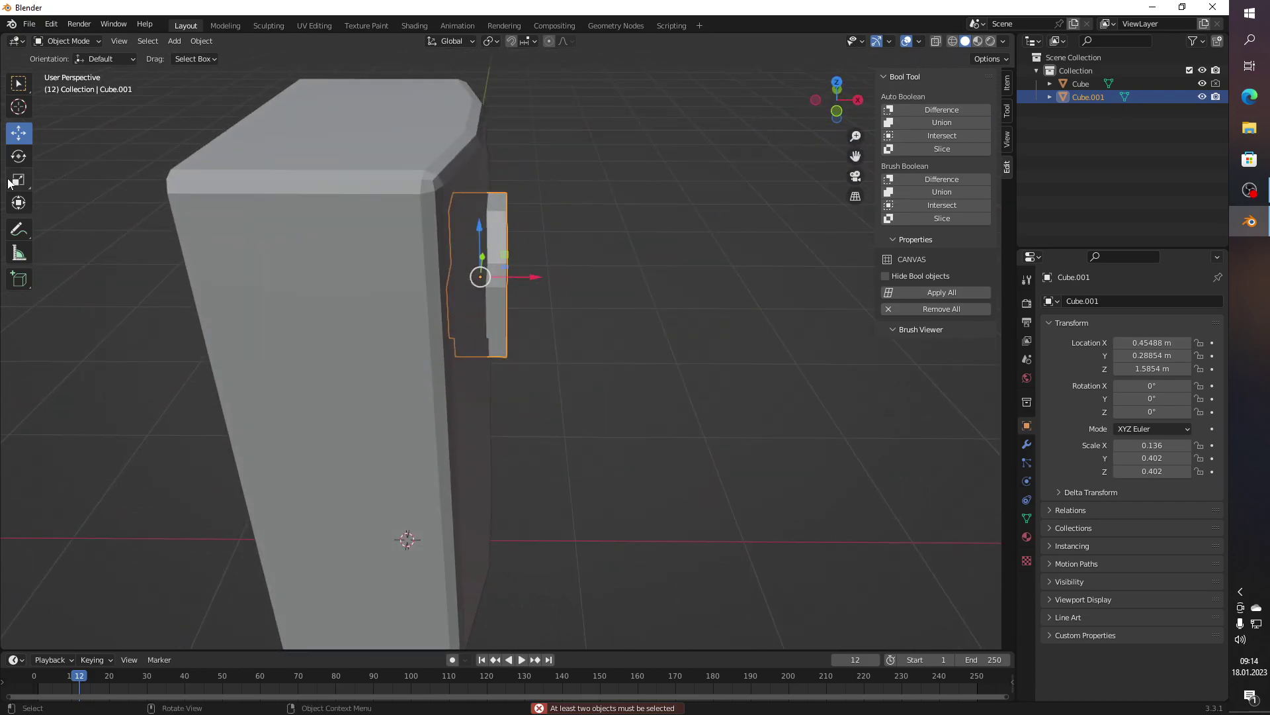
Step: Scale the cross thinner along X and move it to X 0.50604 m
click(9, 183)
drag(533, 277, 539, 281)
click(18, 132)
click(673, 268)
Step: Select the block then the cross, apply the Bool Tool boolean, and edit the block's mesh
drag(701, 247, 455, 241)
click(583, 201)
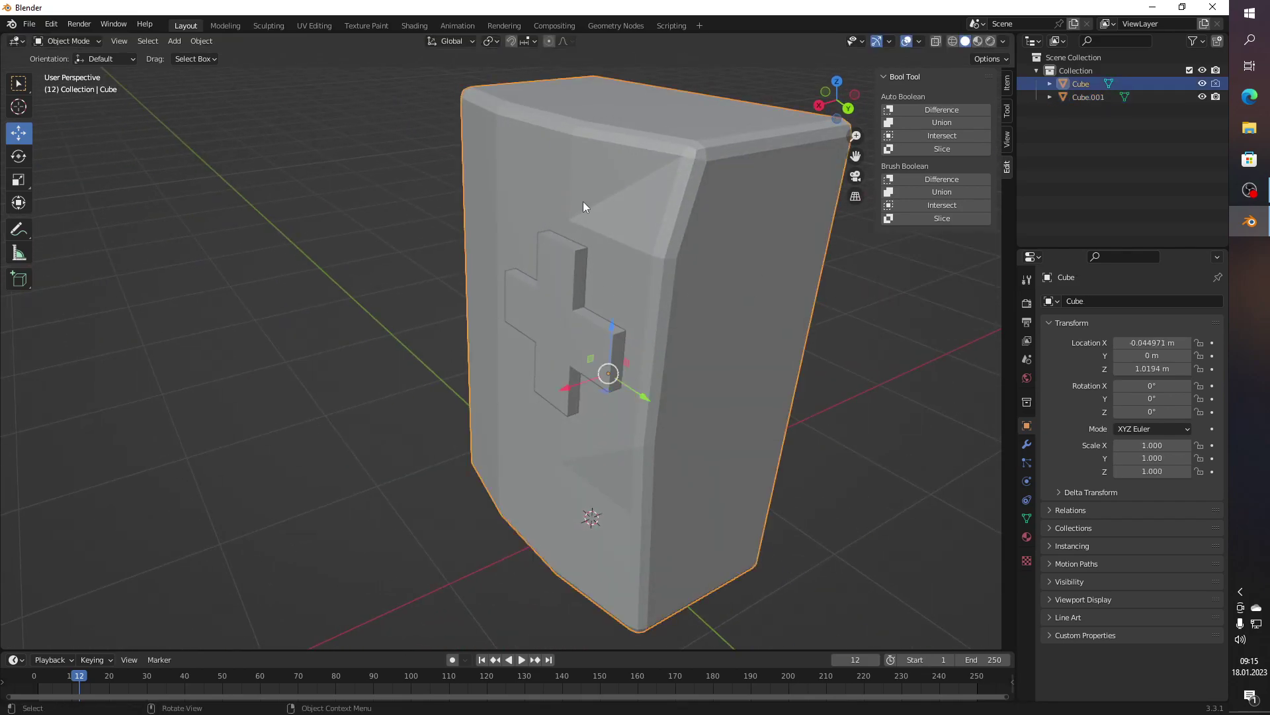
click(562, 276)
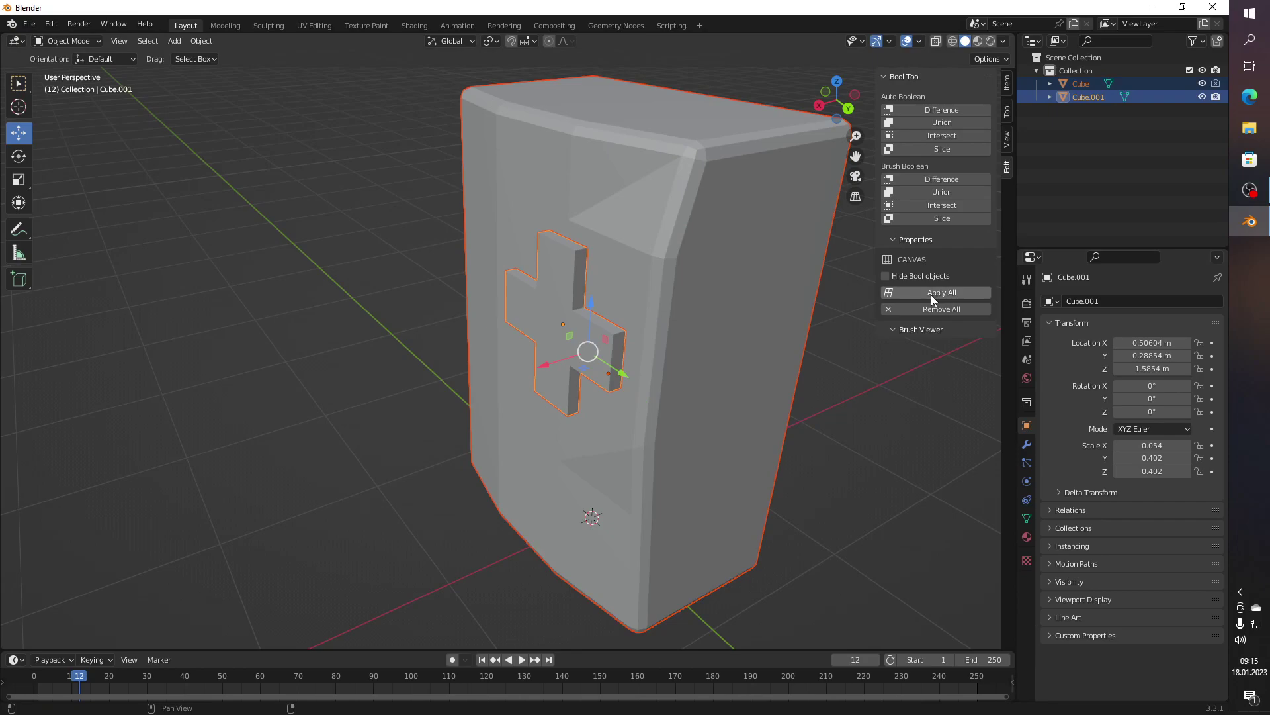
click(931, 295)
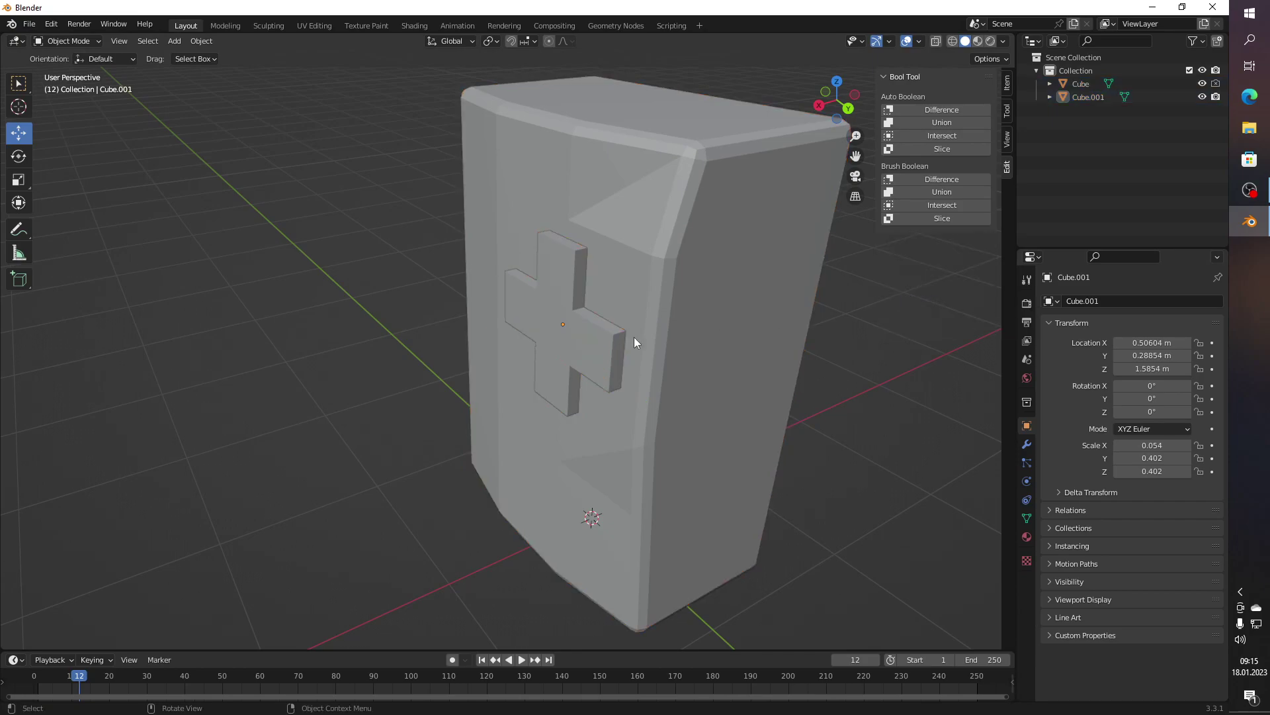
click(626, 342)
key(Tab)
drag(317, 335, 479, 312)
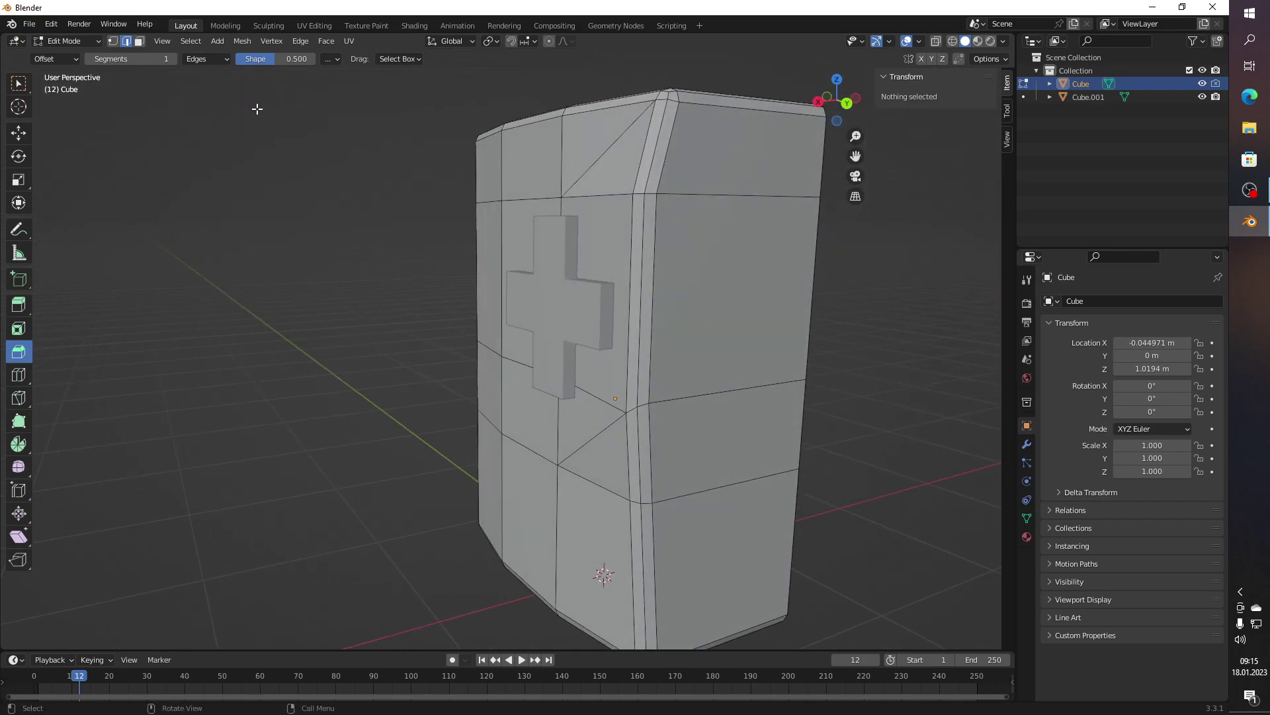
click(19, 132)
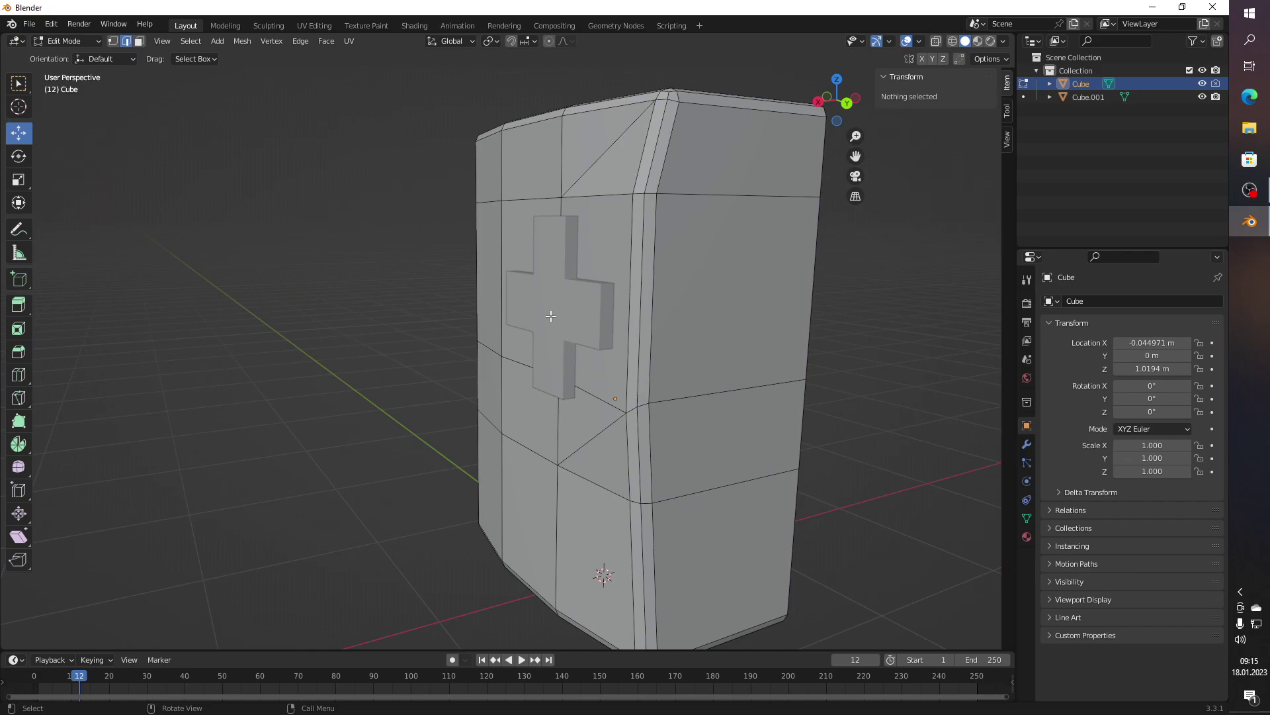
key(Tab)
click(554, 319)
key(Tab)
key(Tab)
click(663, 362)
key(Tab)
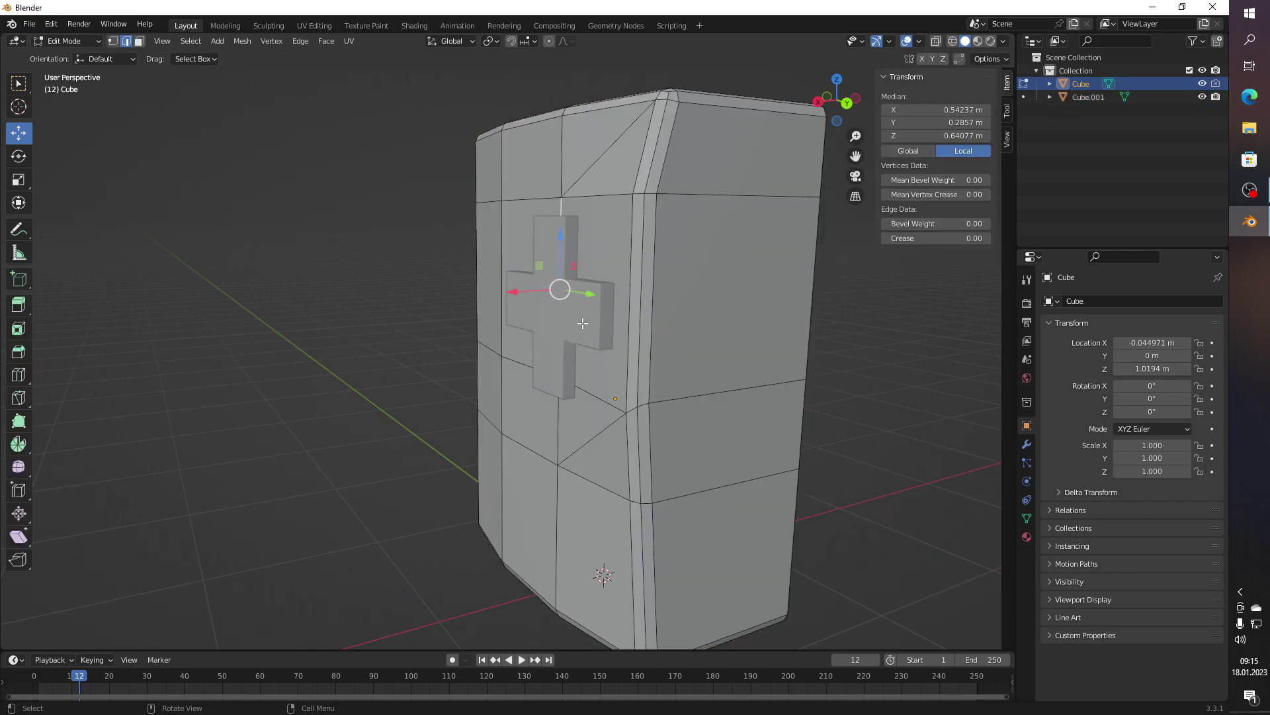
key(Tab)
click(1110, 97)
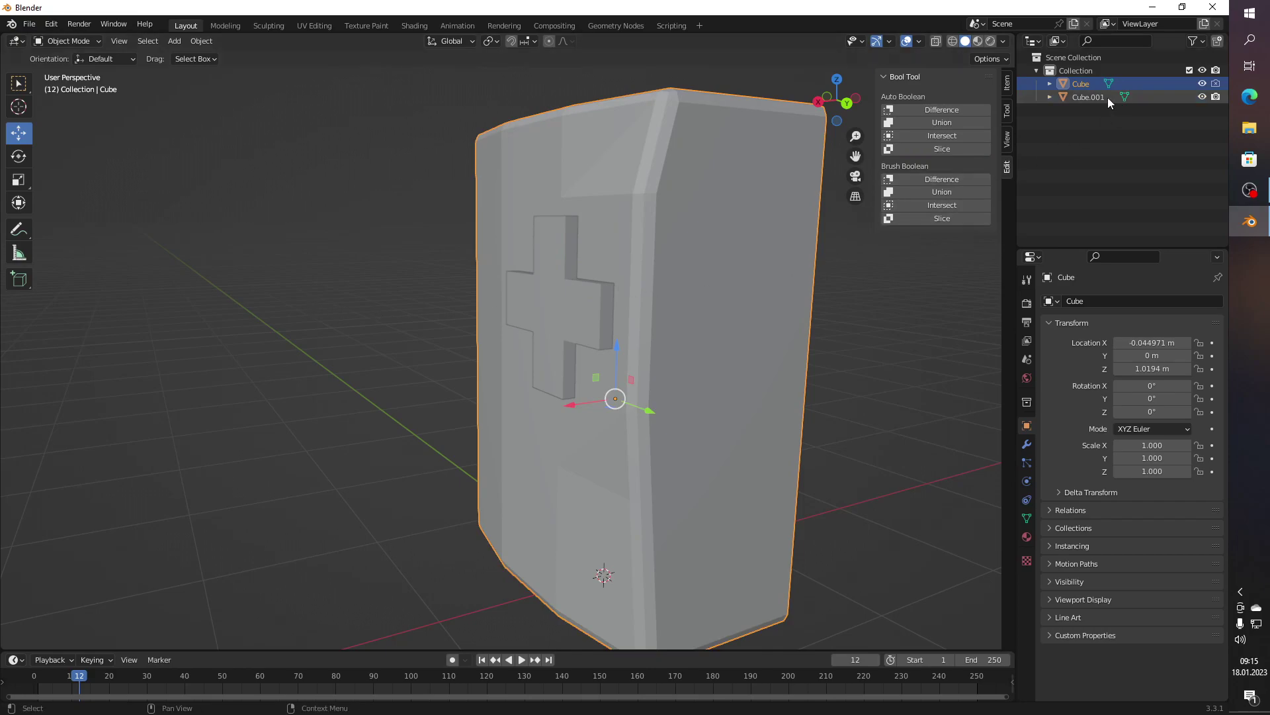
click(1075, 85)
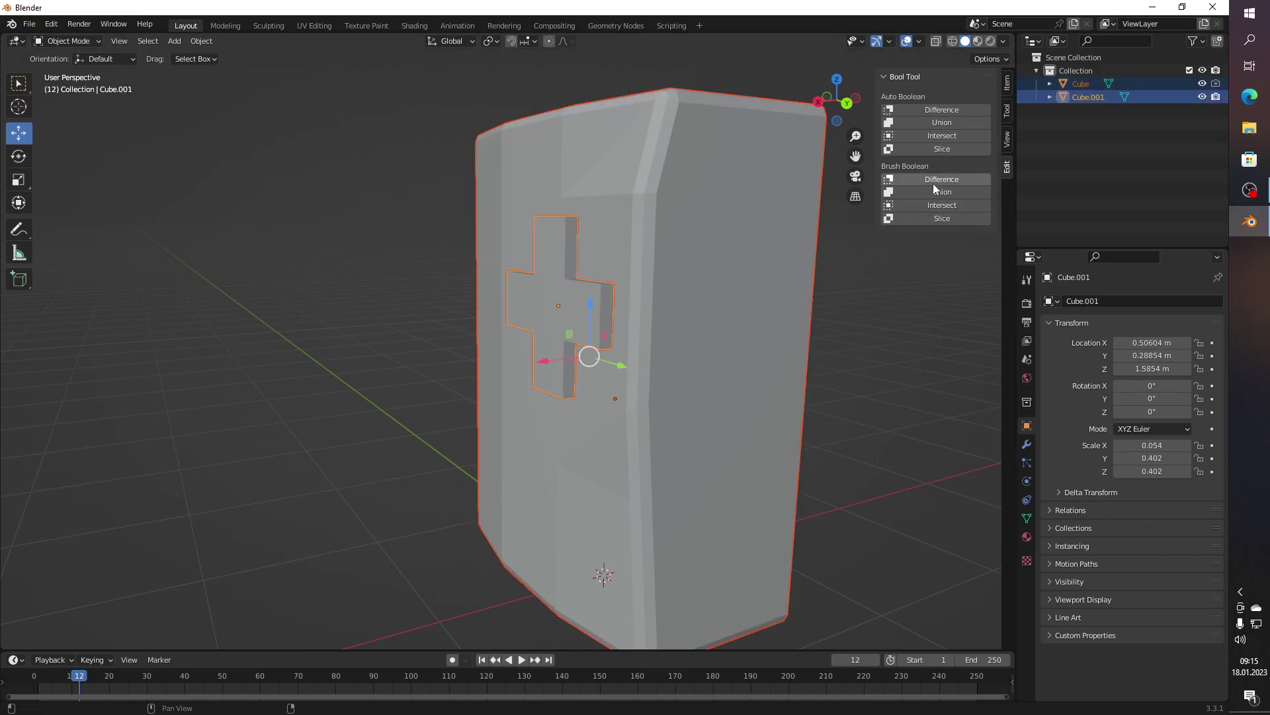
click(932, 195)
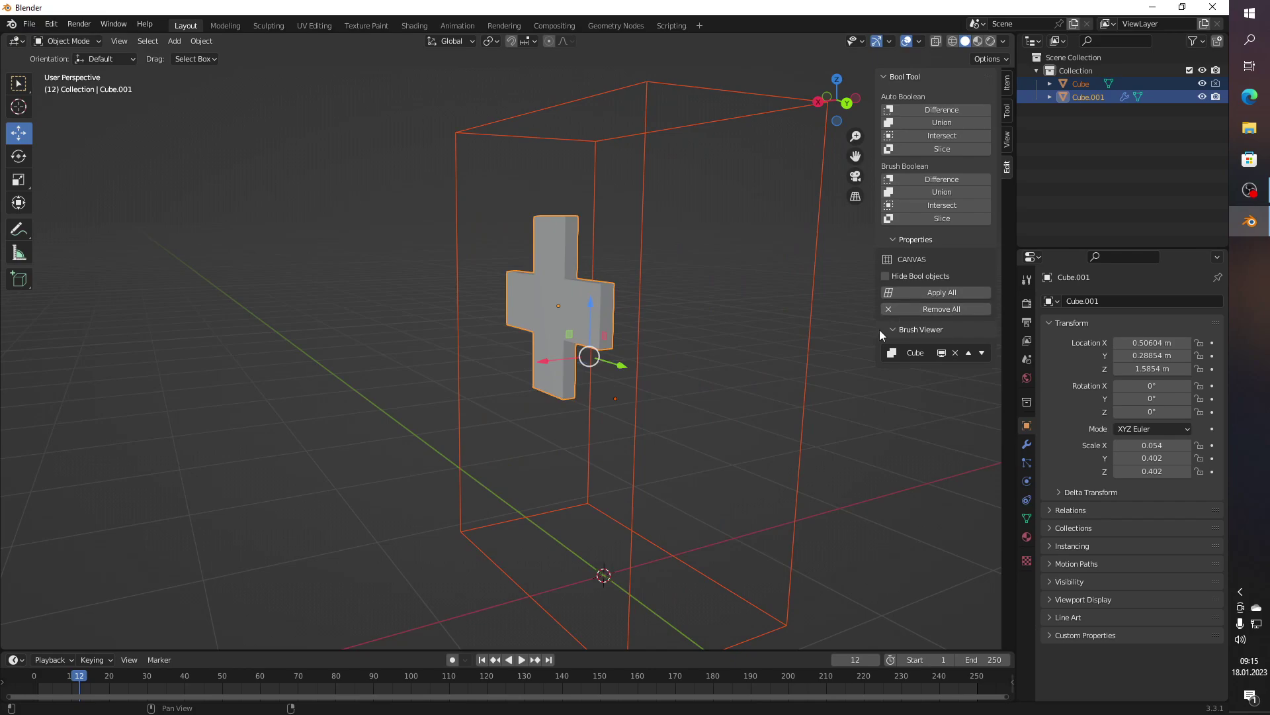
click(939, 308)
click(573, 423)
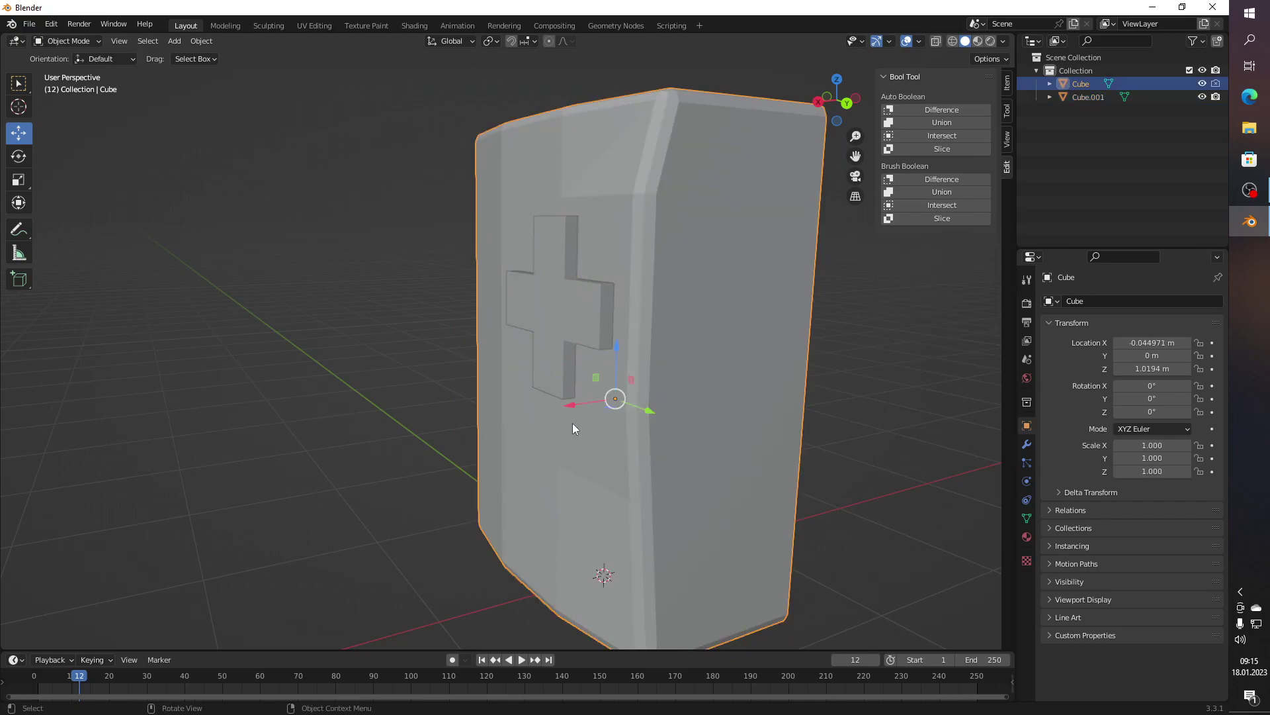
click(568, 339)
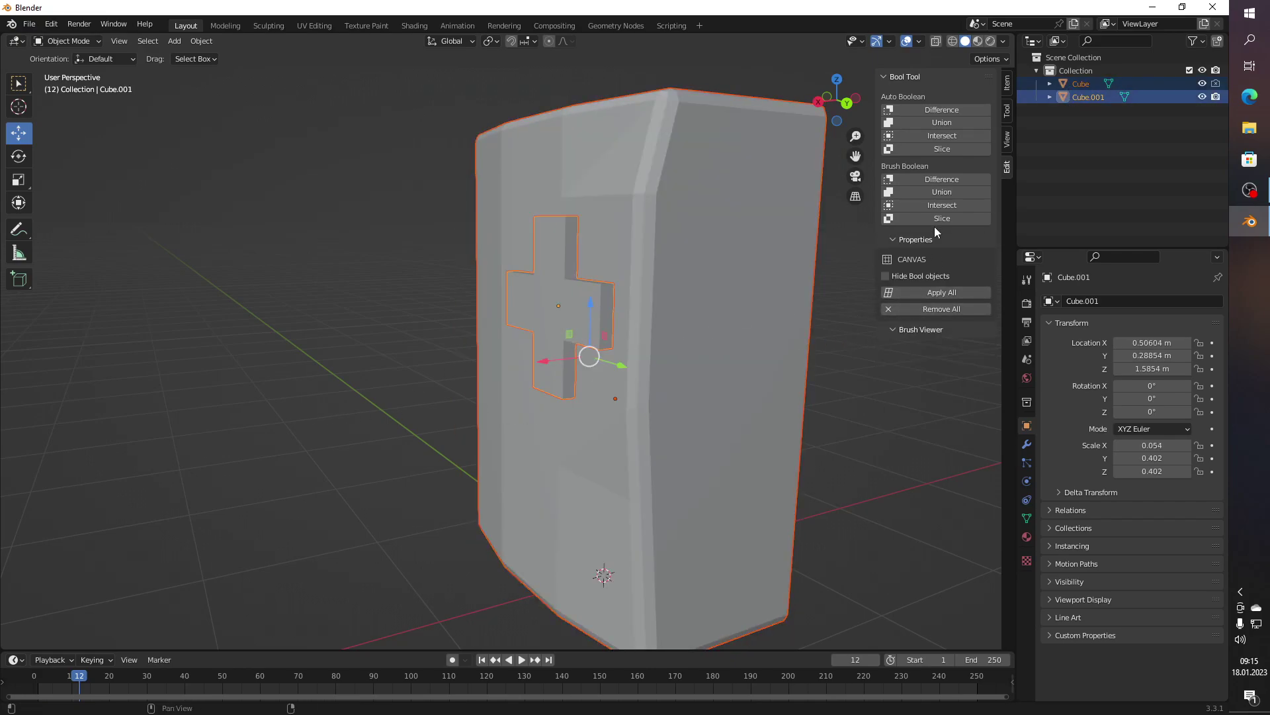
click(939, 191)
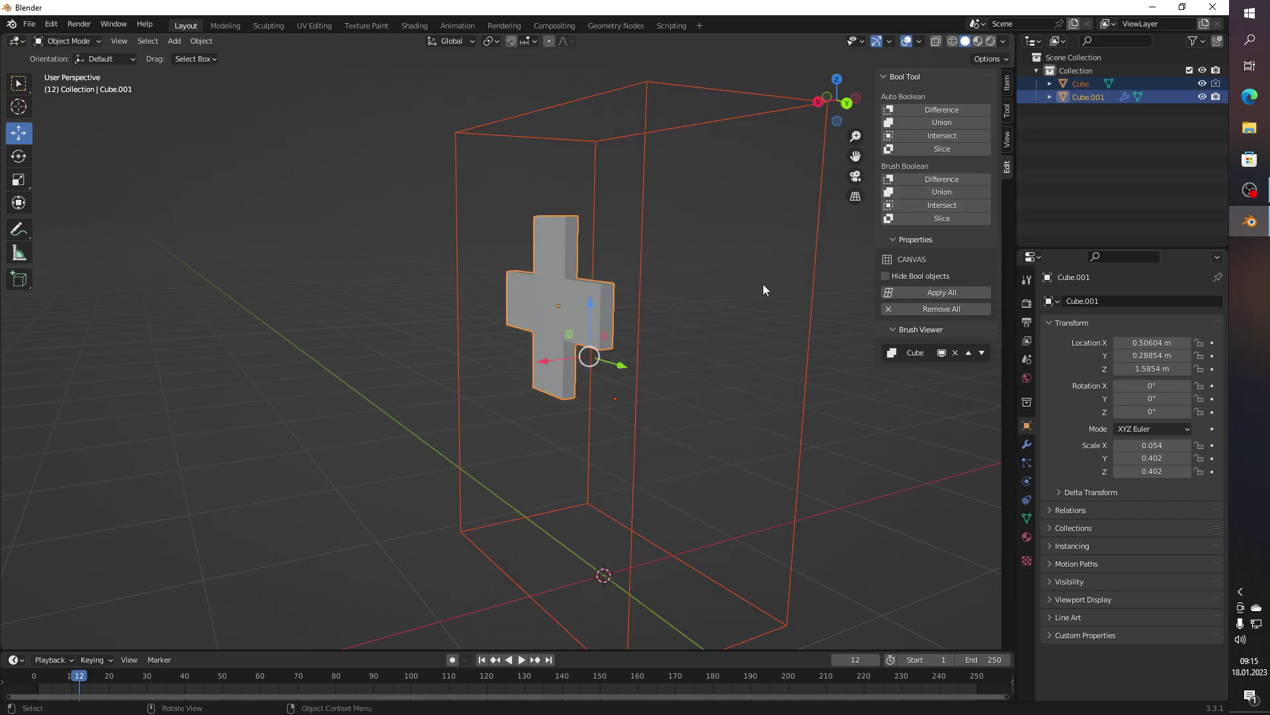
click(903, 309)
click(372, 339)
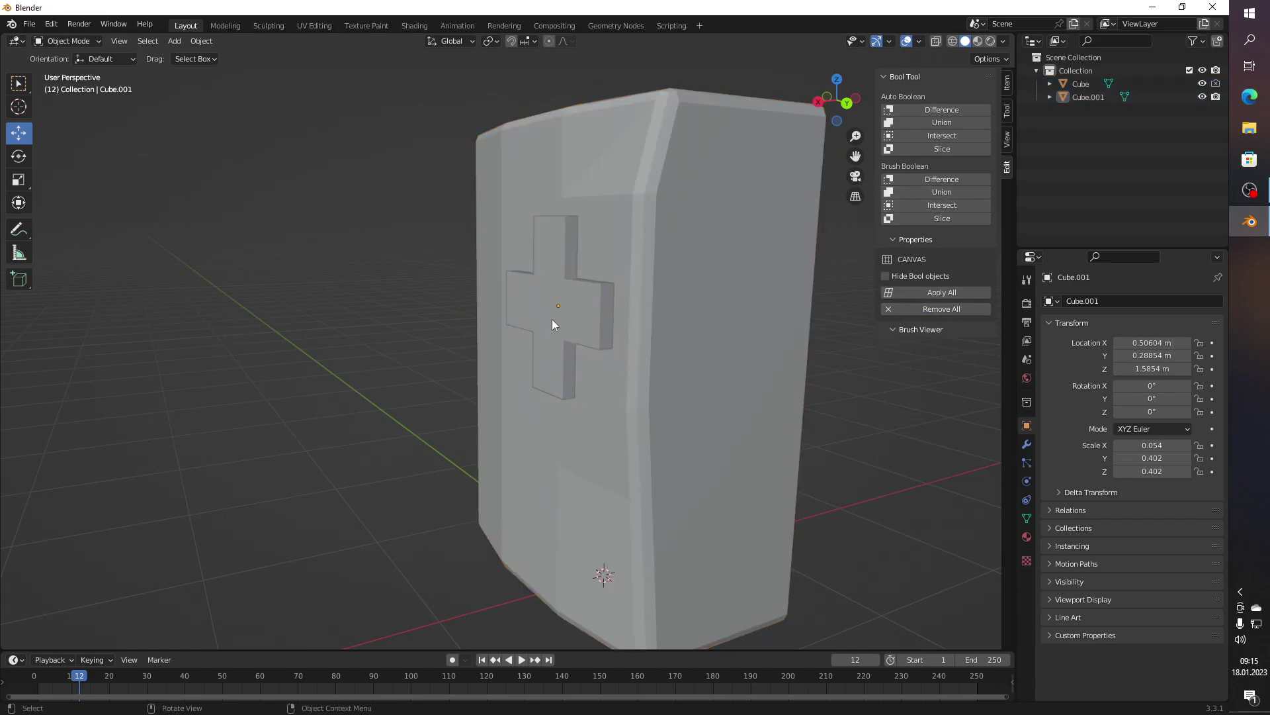
click(552, 319)
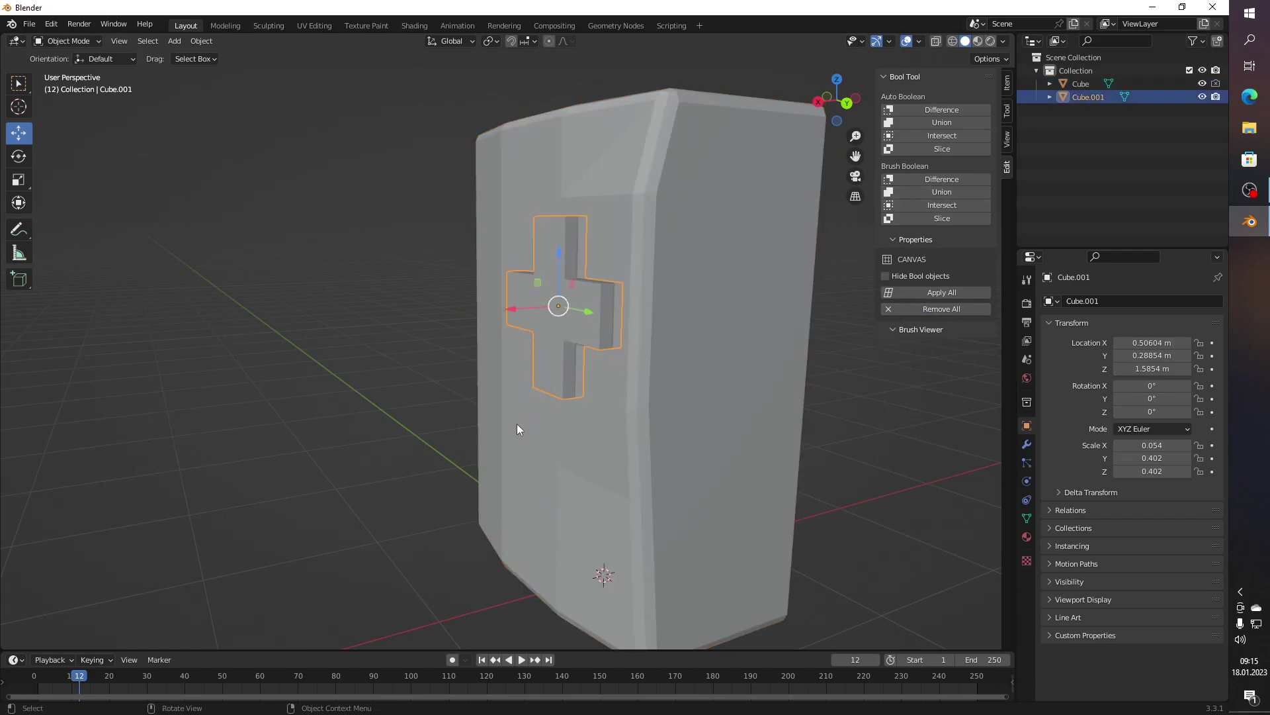
click(517, 429)
click(884, 75)
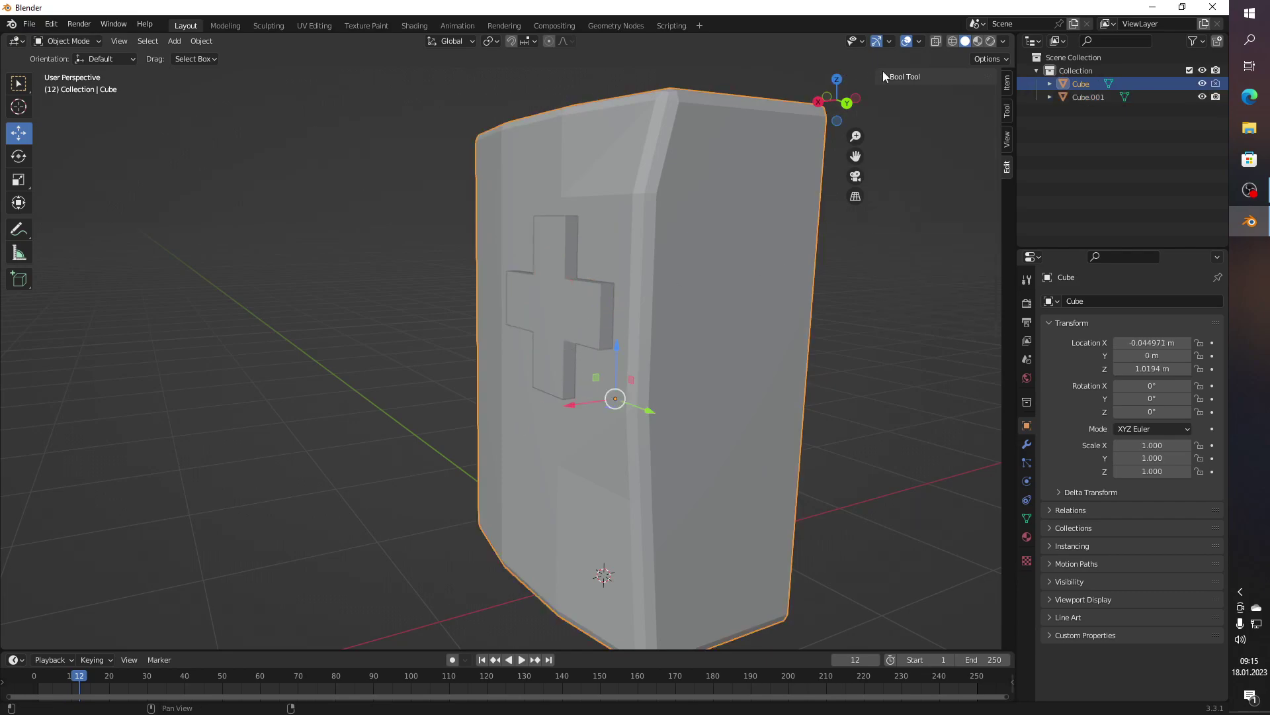
click(503, 423)
click(570, 293)
Step: Join the cross into the block and enter Edit Mode on the merged mesh
right_click(569, 291)
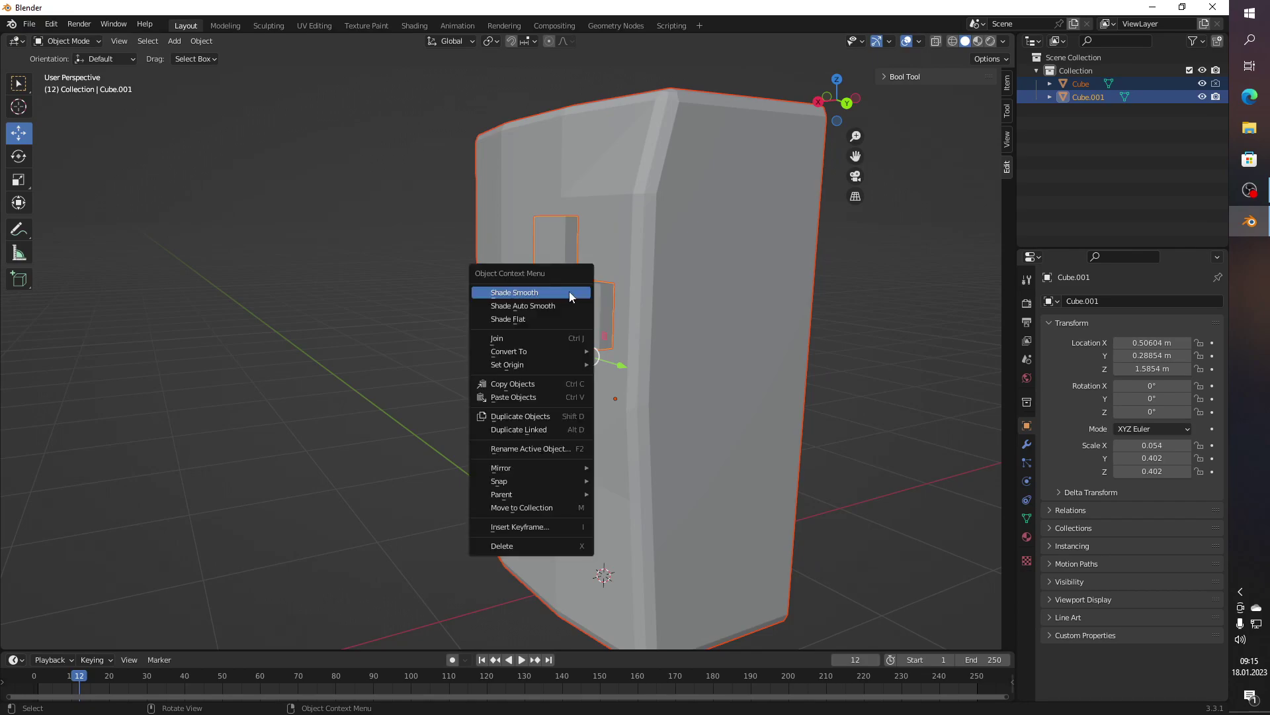
click(527, 336)
click(358, 344)
click(546, 312)
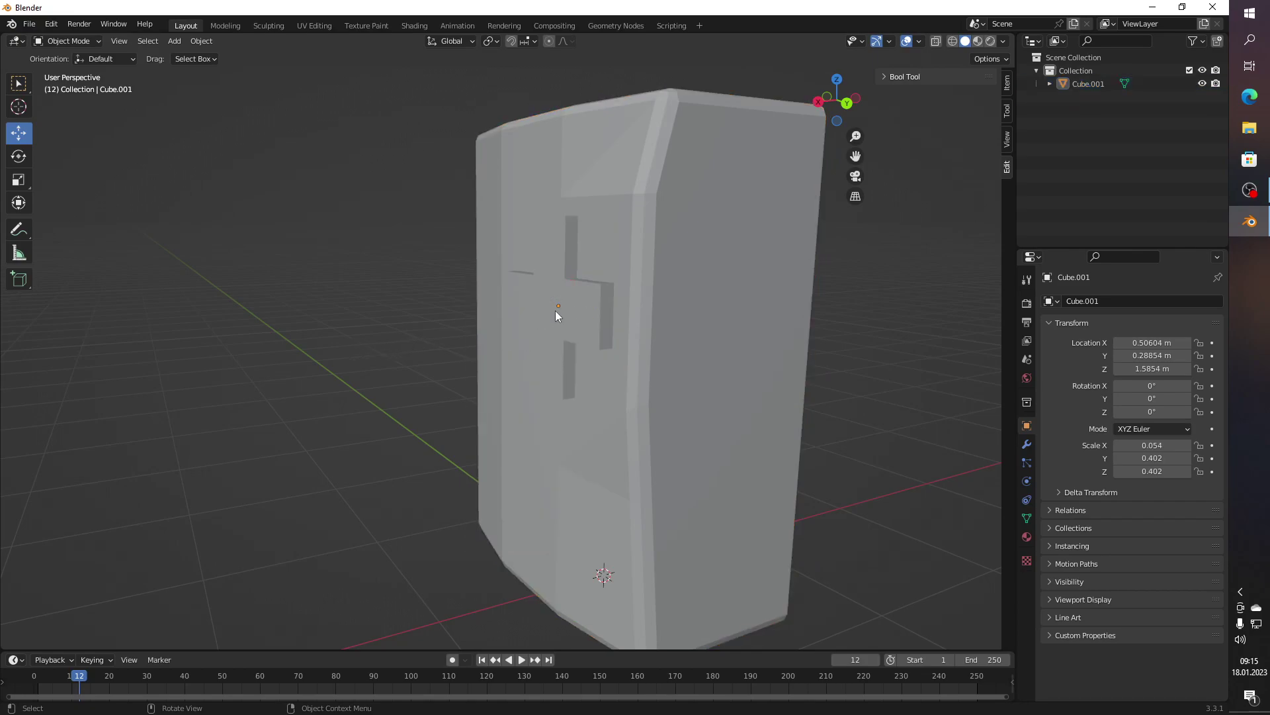
scroll(up, 3)
key(Tab)
Step: Select the four faces around the cross and delete them
scroll(down, 3)
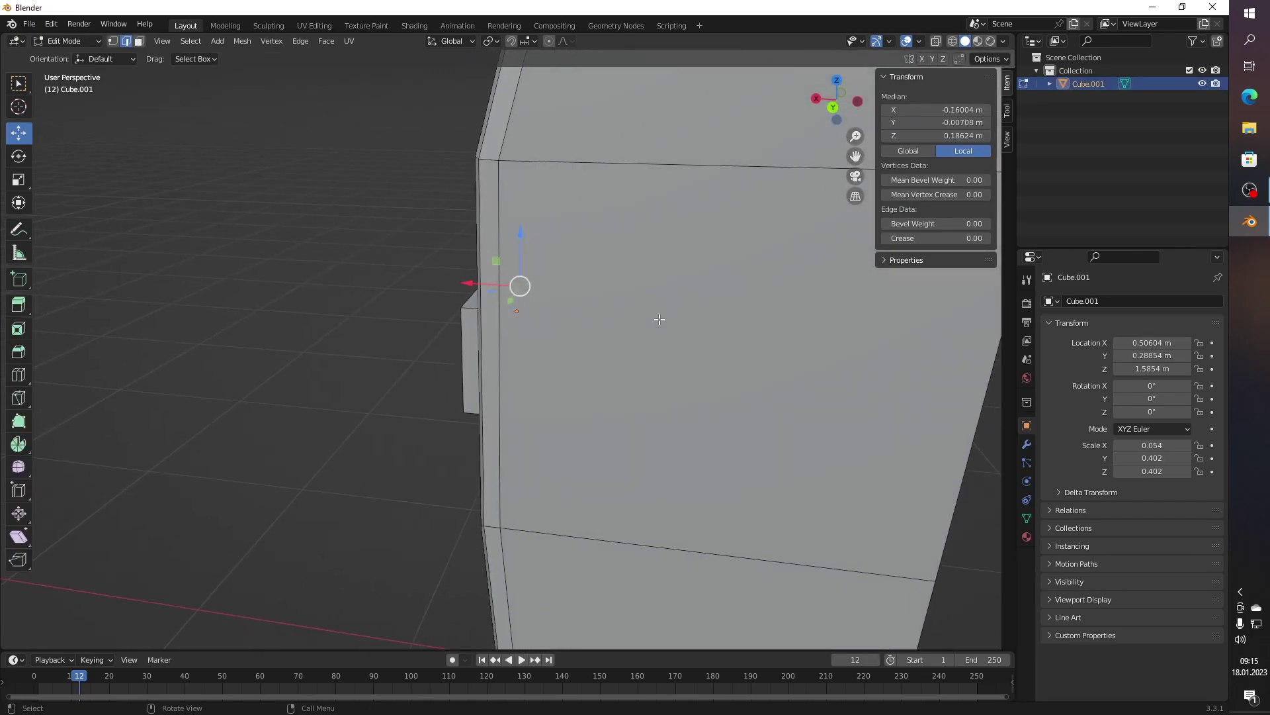
scroll(up, 3)
scroll(up, 3)
scroll(up, 3)
drag(704, 306, 558, 246)
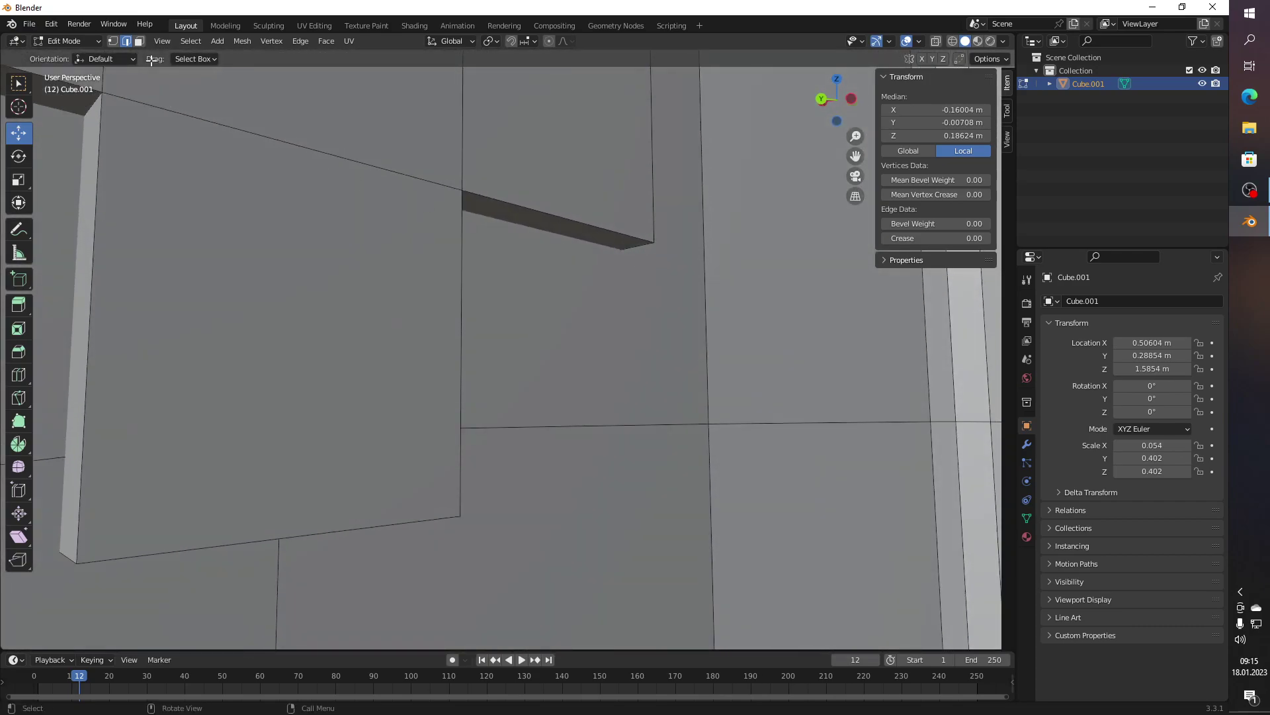
key(alt+a)
scroll(down, 3)
click(312, 244)
click(337, 155)
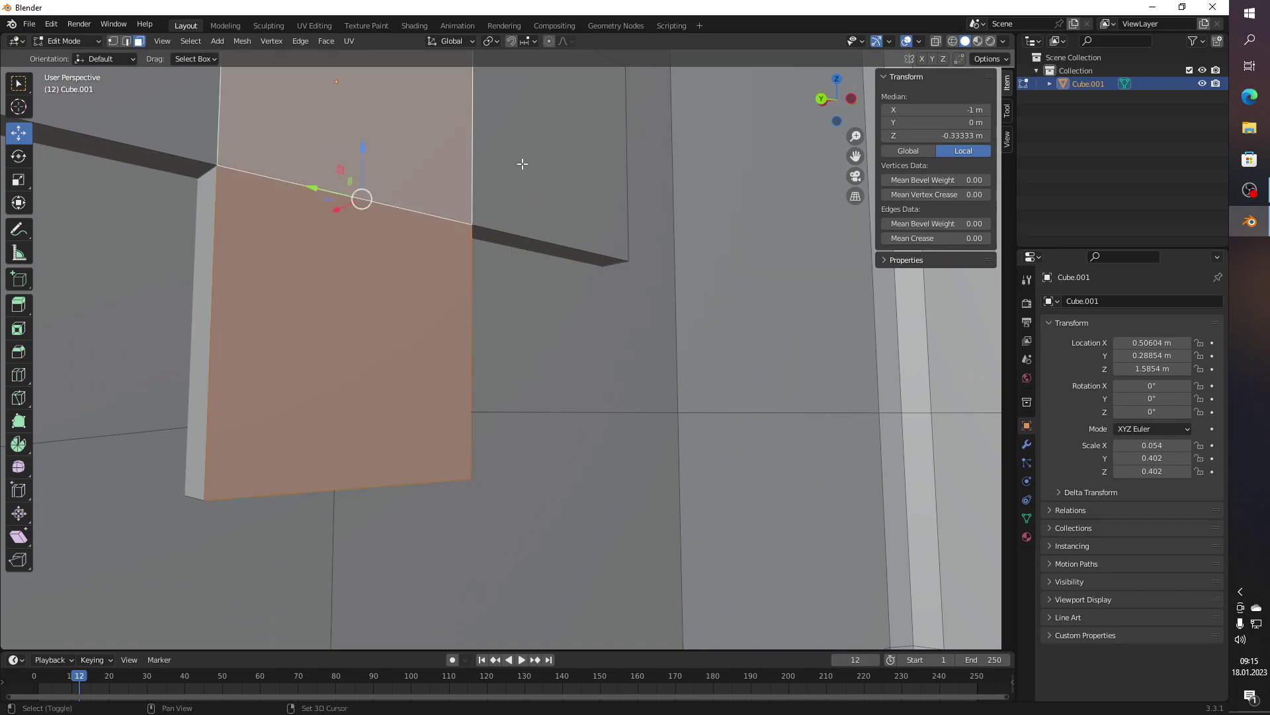
click(523, 163)
click(155, 129)
scroll(up, 3)
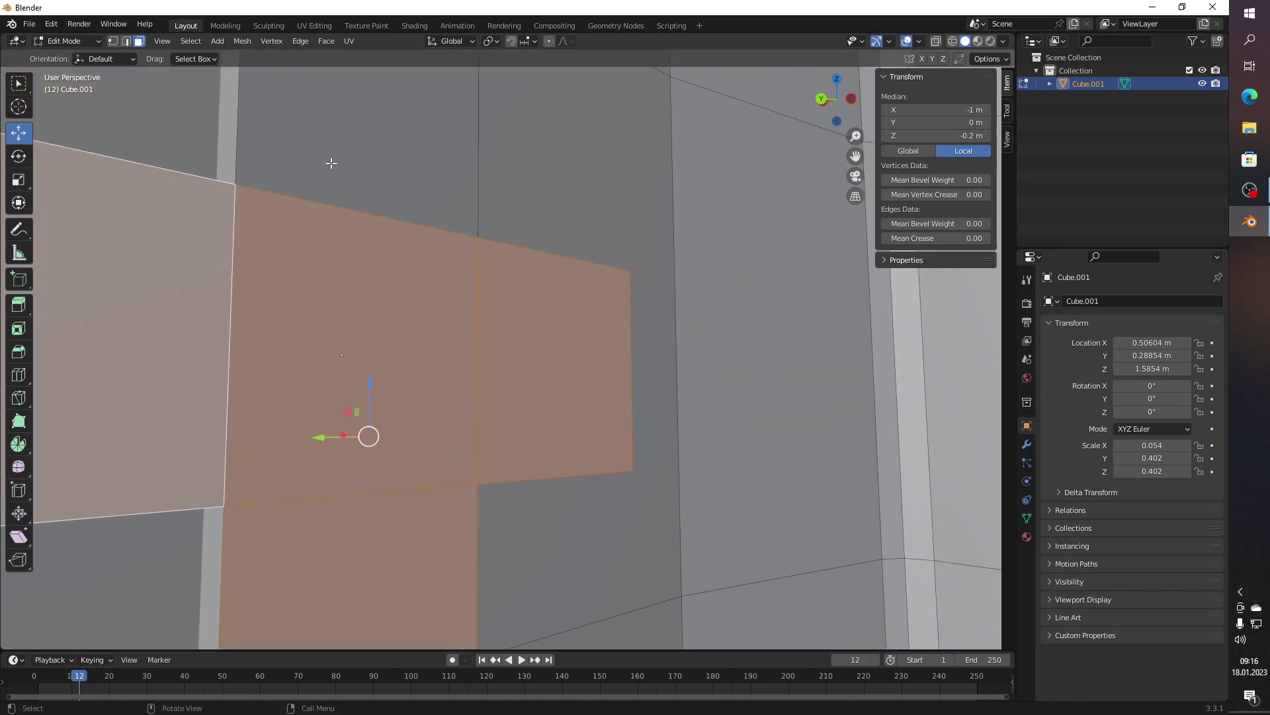
click(331, 163)
key(x)
click(318, 161)
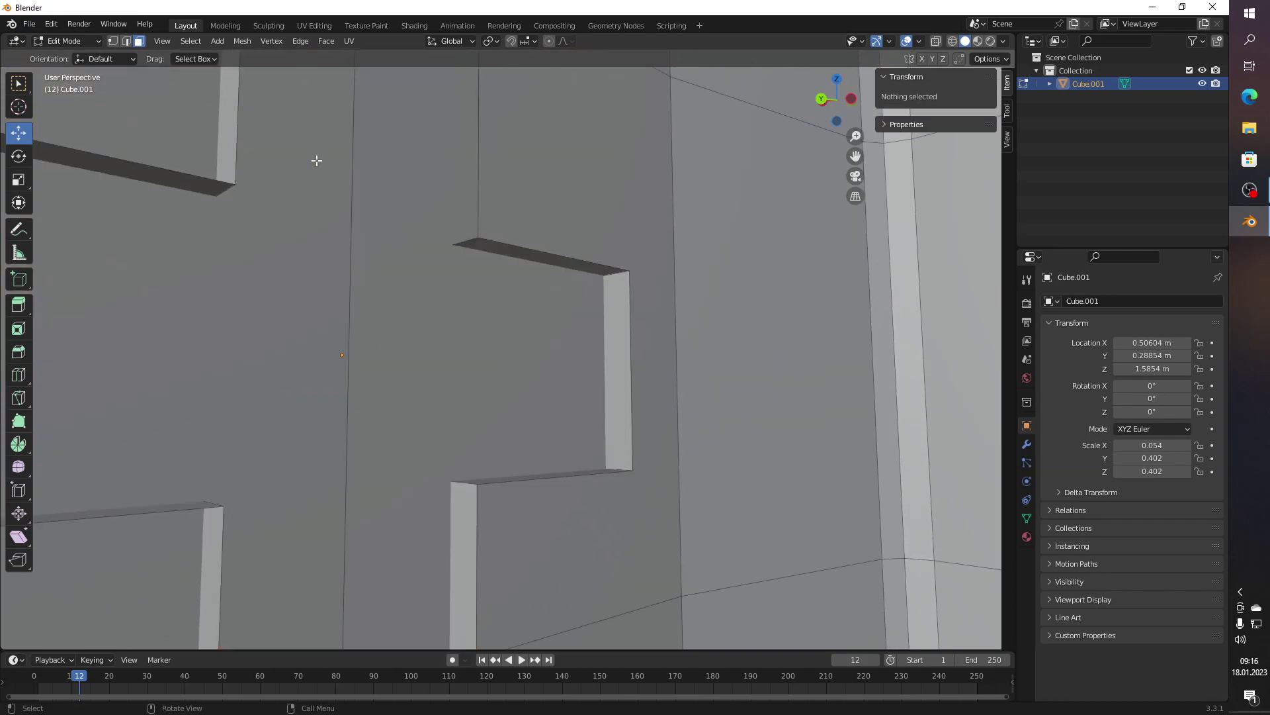
Step: In edge select mode, pick the vertical and horizontal edges of the cross outline
click(126, 41)
click(247, 140)
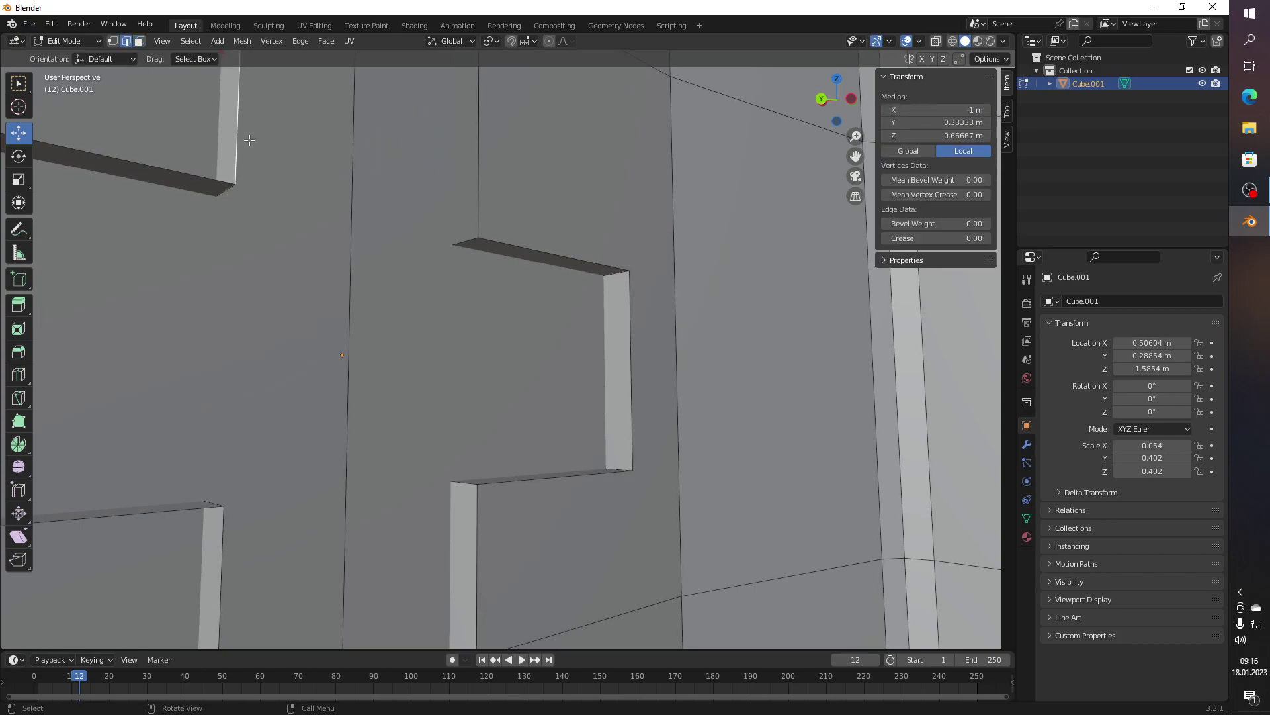
click(480, 190)
click(504, 246)
click(626, 324)
click(516, 485)
click(476, 511)
drag(476, 511, 474, 471)
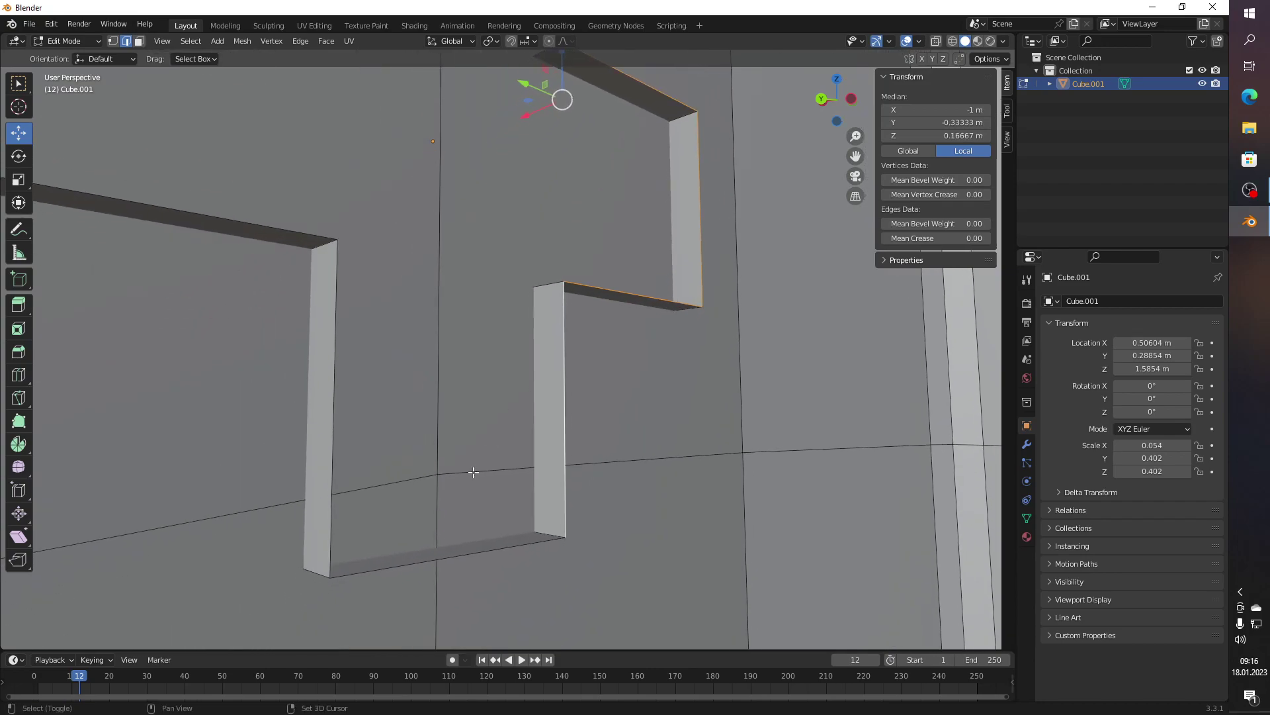
Step: Add the remaining bottom and left outline edges to the selection
click(397, 564)
click(334, 513)
drag(335, 513, 410, 418)
click(227, 491)
drag(151, 344, 574, 374)
click(199, 363)
Step: In back orthographic view, move the selected outline edges about 0.05 m along X
key(ctrl+KP_1)
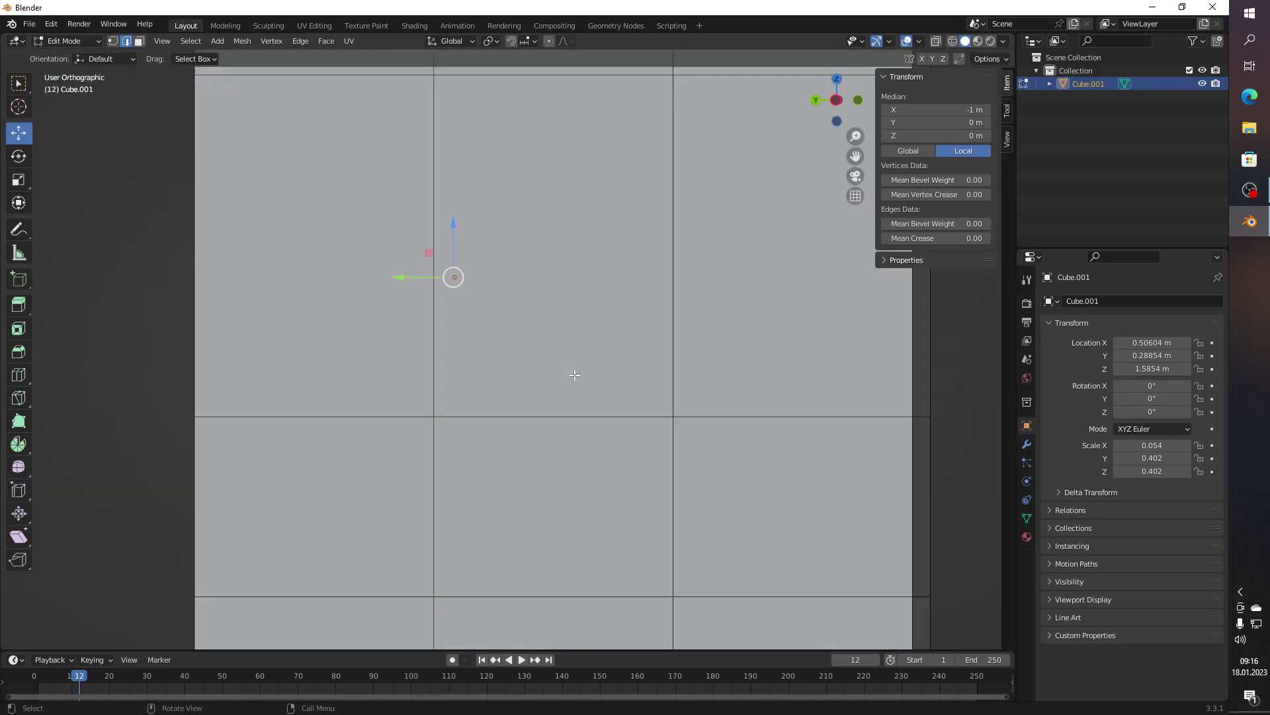
drag(574, 375, 535, 273)
drag(498, 242, 420, 242)
click(291, 249)
Step: Return to a perspective view and switch to the UV Editing workspace
scroll(down, 3)
drag(299, 249, 315, 277)
scroll(down, 3)
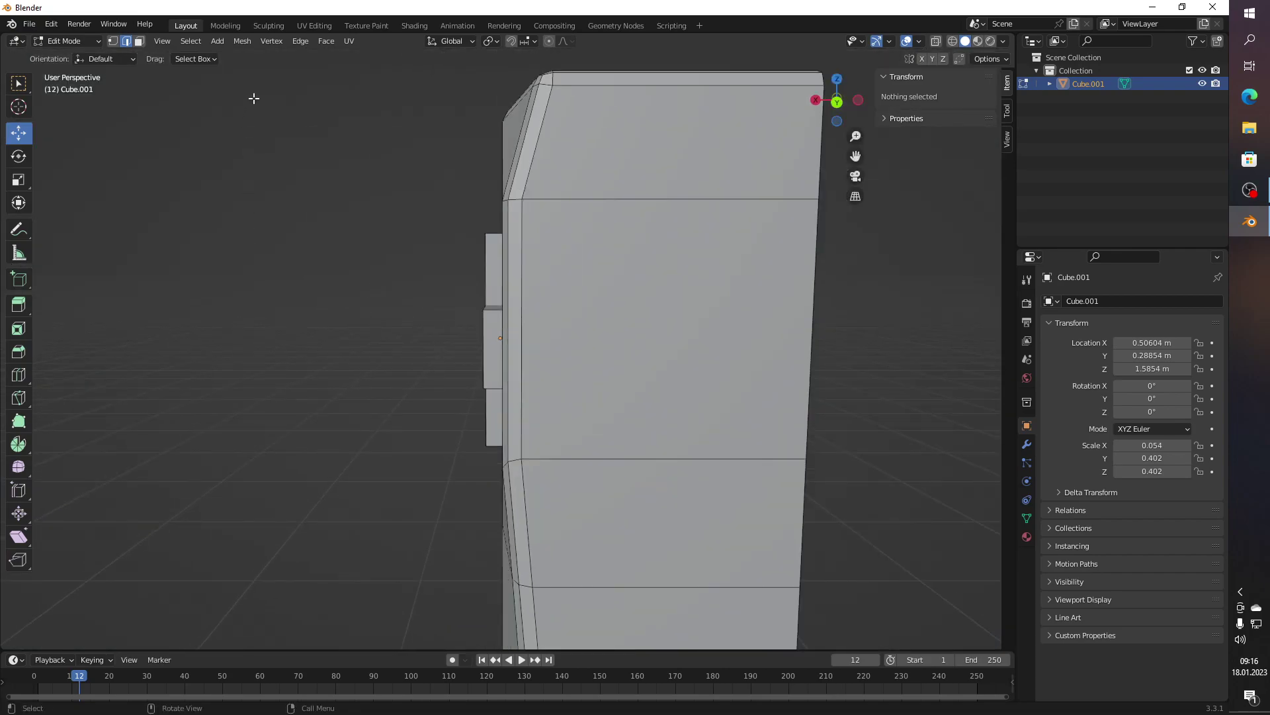
click(308, 26)
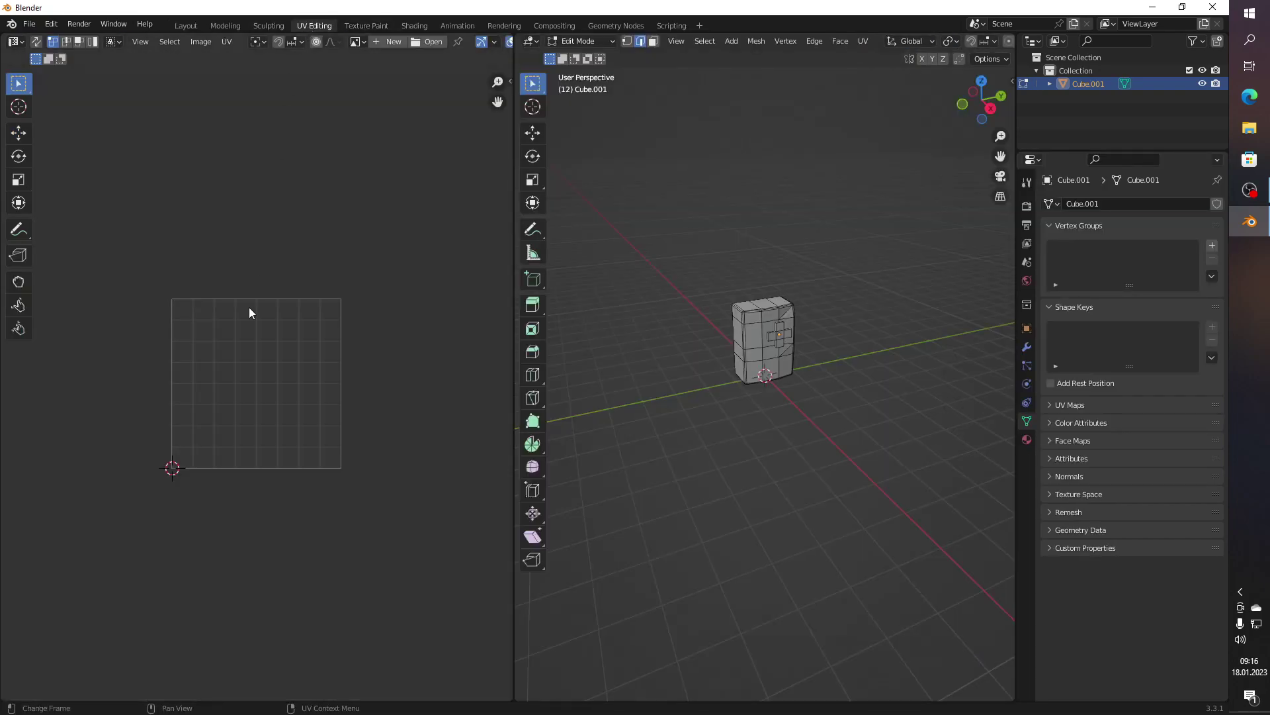
Step: Return to the Layout workspace and orbit the bevelled tower into a front view
click(187, 30)
scroll(down, 3)
drag(385, 284, 536, 312)
scroll(up, 3)
drag(495, 369, 518, 363)
click(519, 363)
click(317, 354)
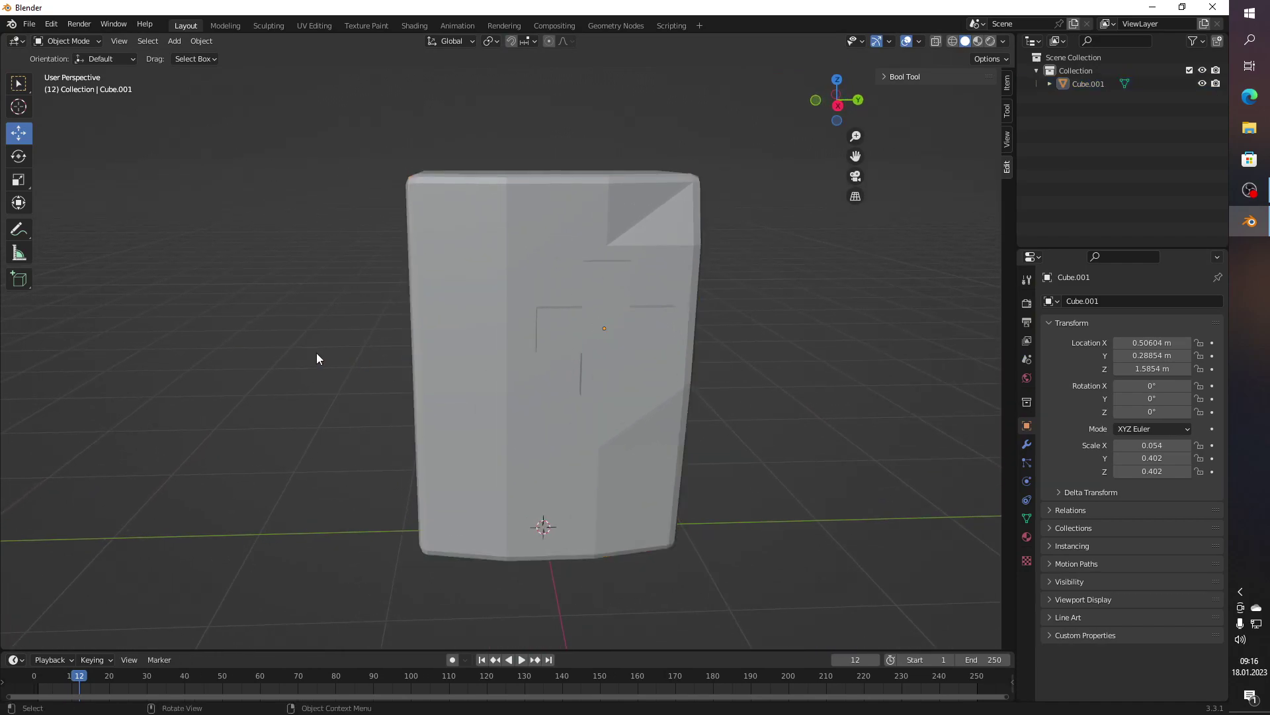
Step: Check the tower's item transform values in the sidebar, glance at the Add menu, and reselect the tower
click(883, 77)
click(1008, 85)
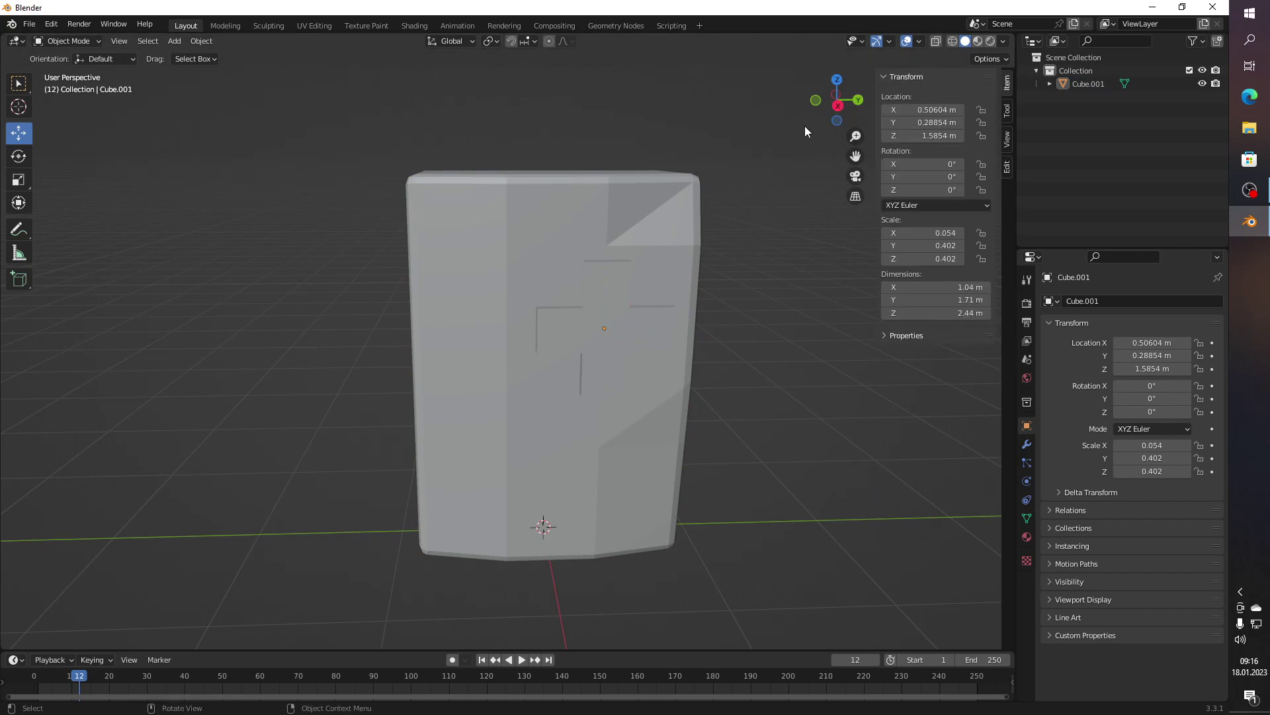
click(884, 74)
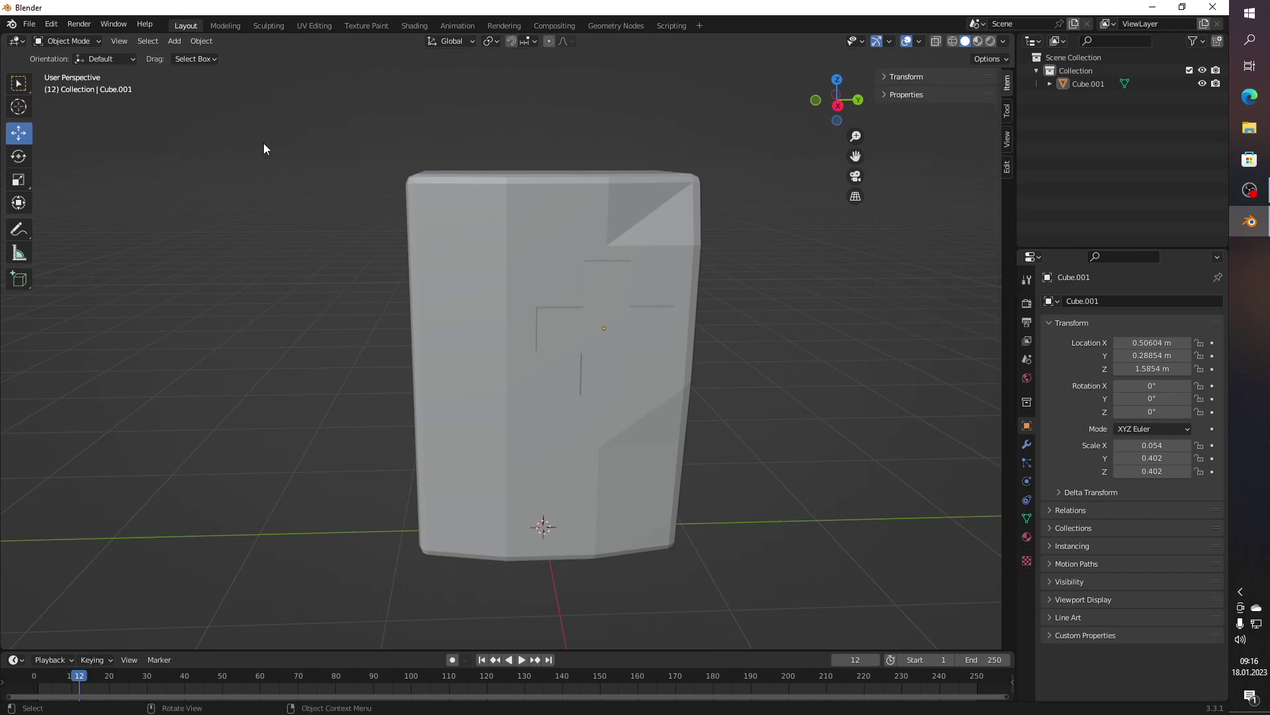
click(176, 41)
mouse_move(213, 56)
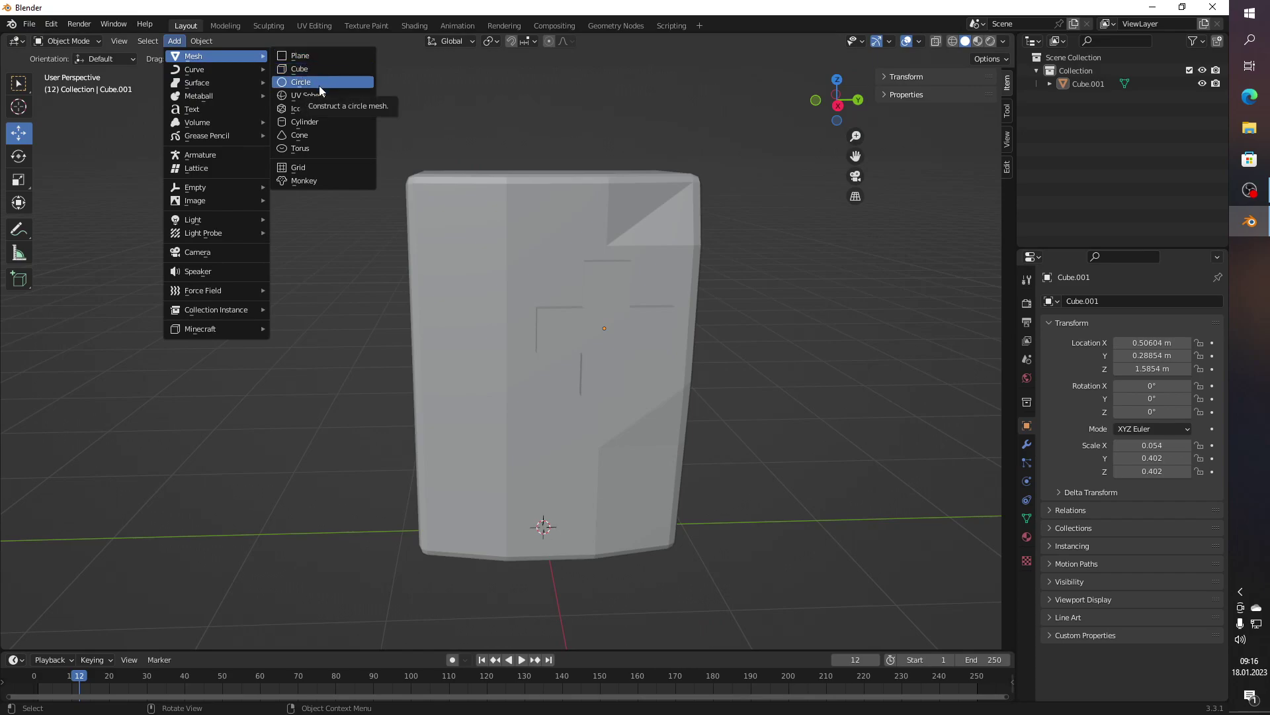
scroll(up, 3)
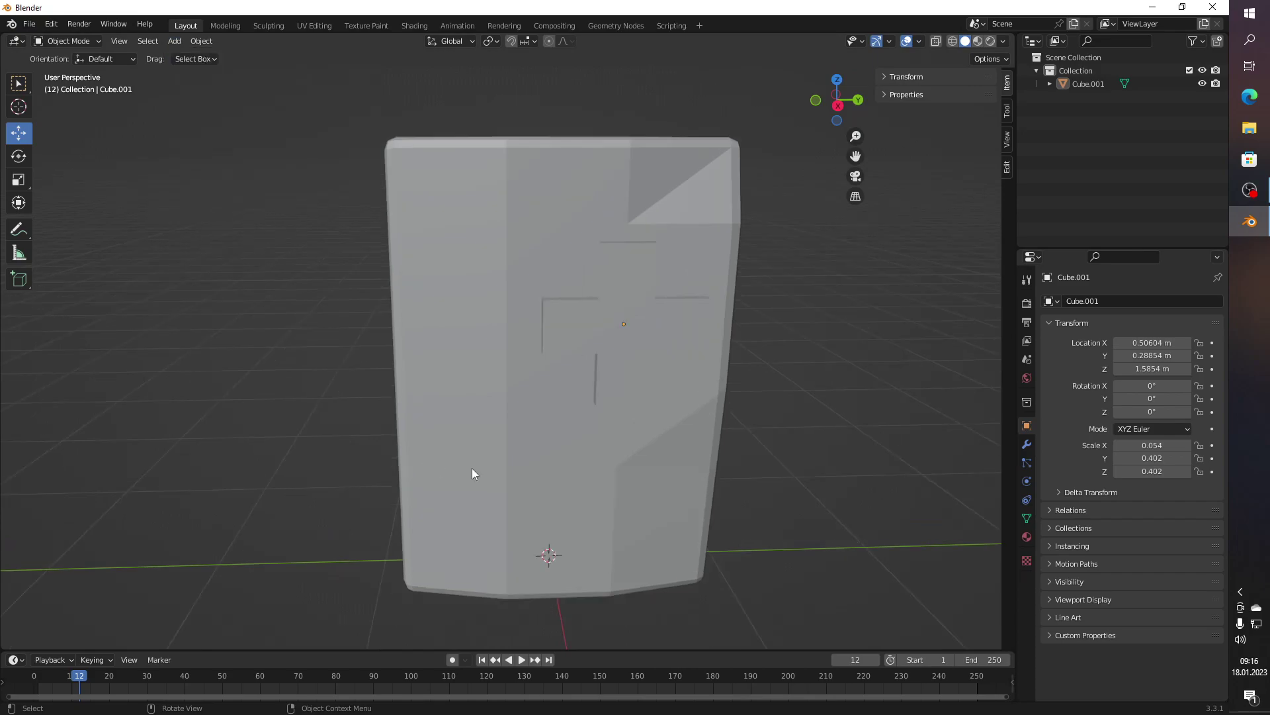
click(544, 493)
Step: Enter Edit Mode and try a single loop cut on the lower body, then undo it
key(Tab)
drag(551, 496, 495, 385)
key(ctrl+r)
click(481, 403)
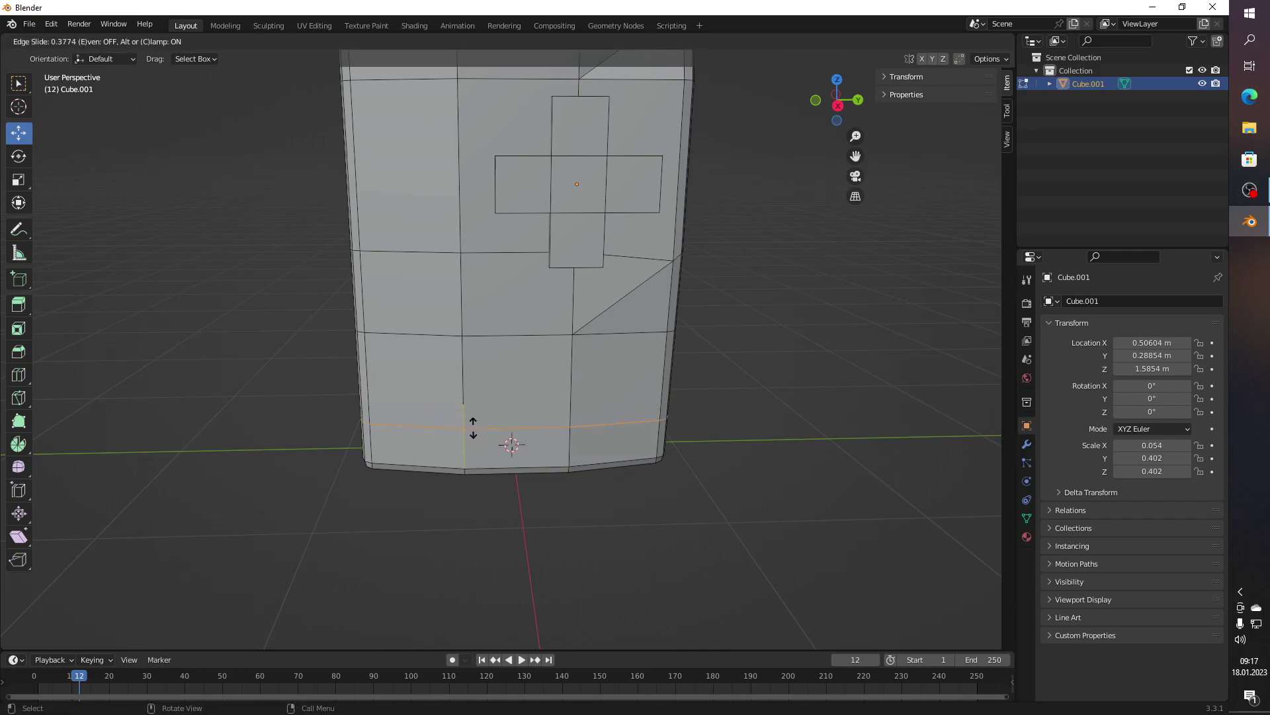
click(349, 395)
click(237, 389)
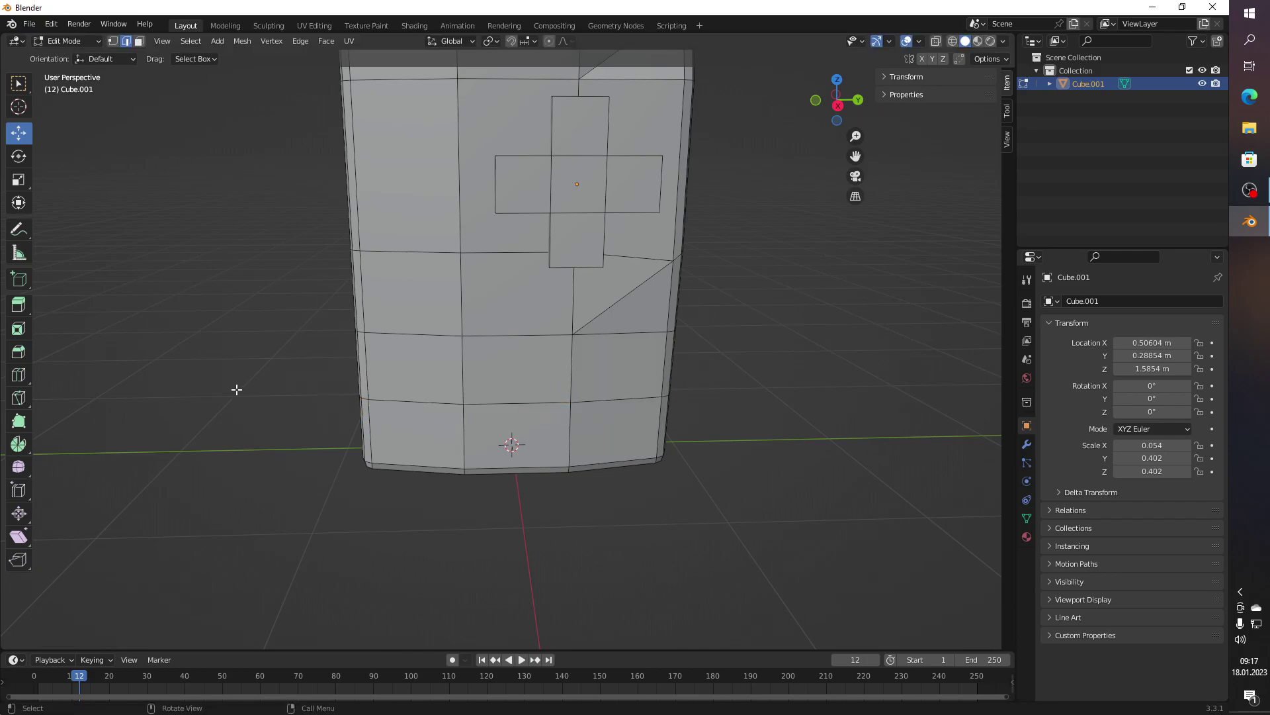
key(ctrl+z)
key(ctrl+z)
Step: Add two edge loops near the tower's base and slide them lower
key(ctrl+r)
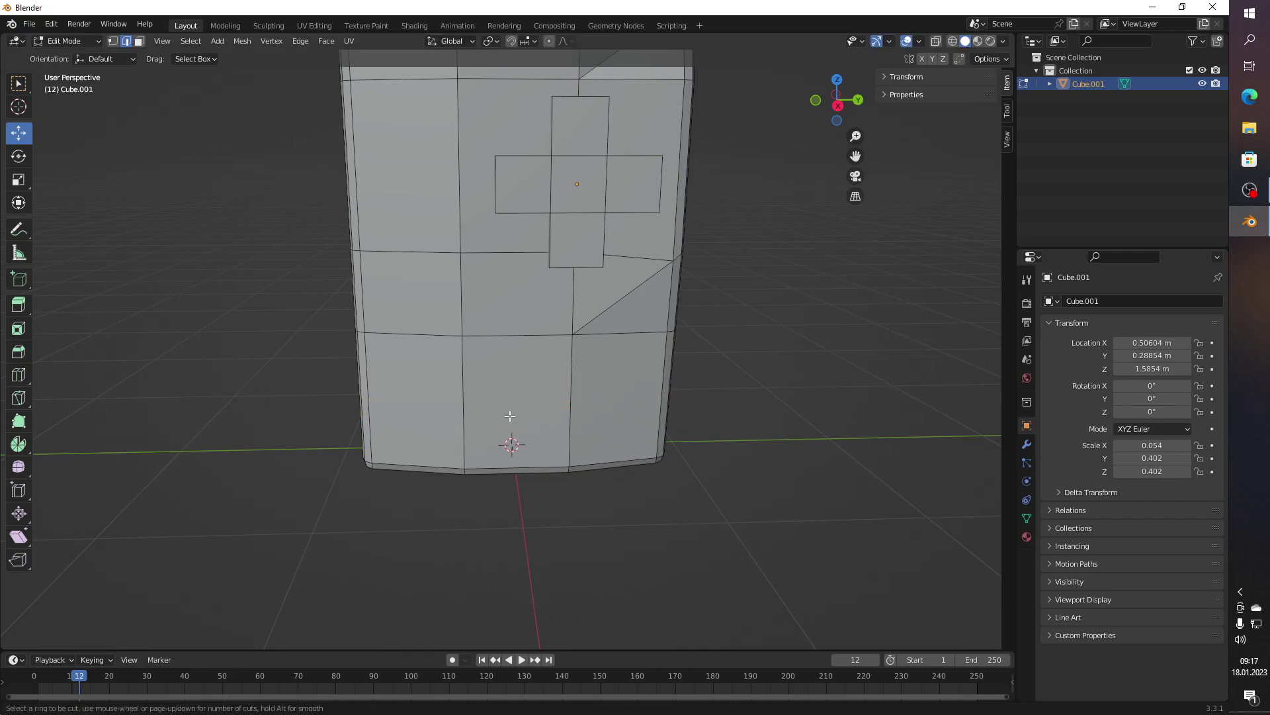
scroll(up, 3)
click(368, 387)
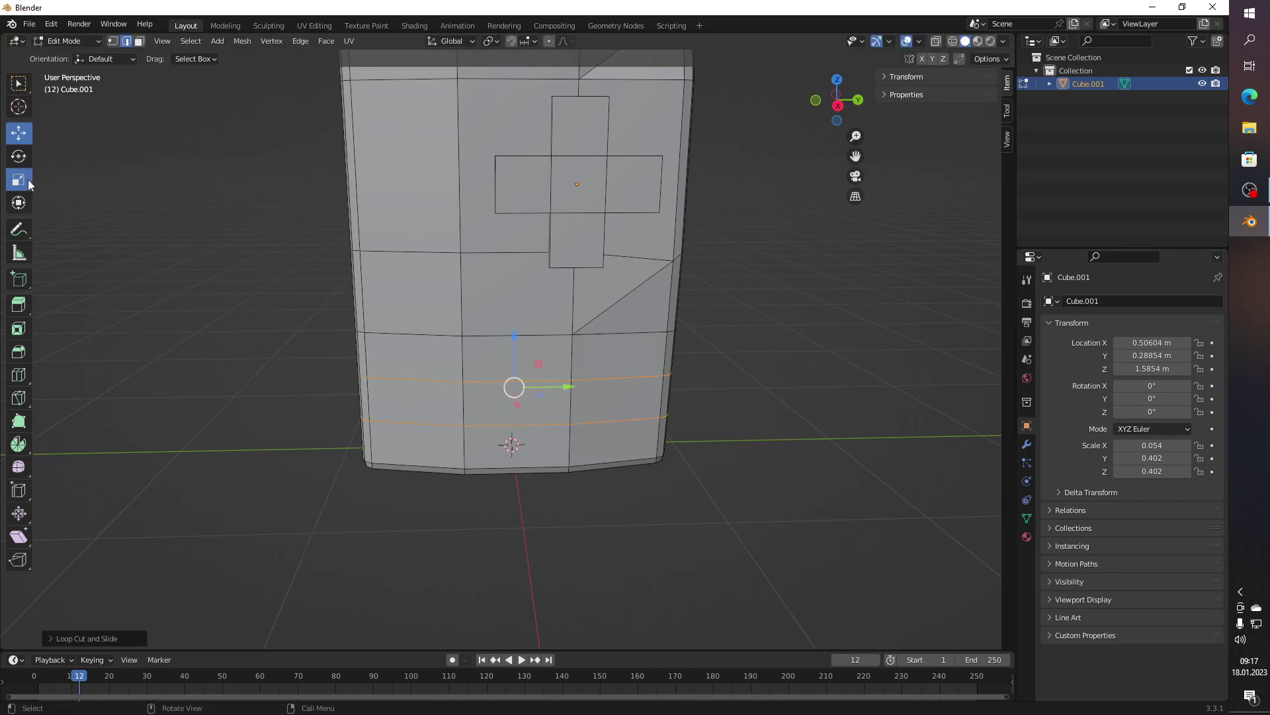
drag(516, 340, 489, 357)
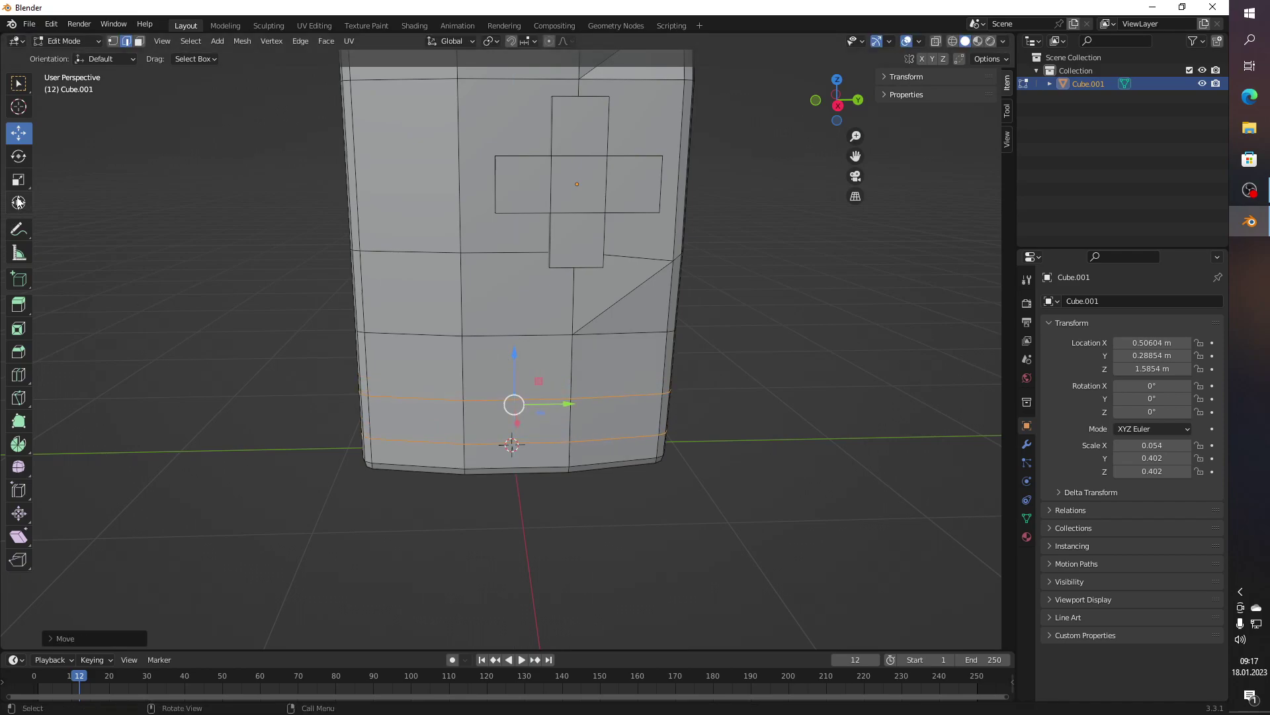
Step: Select the lower edge loop and adjust its height near the base
key(alt+a)
click(485, 400)
click(592, 399)
click(797, 429)
click(619, 397)
click(849, 441)
click(511, 410)
drag(516, 348, 518, 339)
click(722, 428)
scroll(up, 3)
scroll(up, 3)
Step: In face select mode, select the lower face between the new loops for the opening
click(475, 400)
click(137, 42)
click(469, 385)
scroll(down, 3)
drag(480, 381, 598, 358)
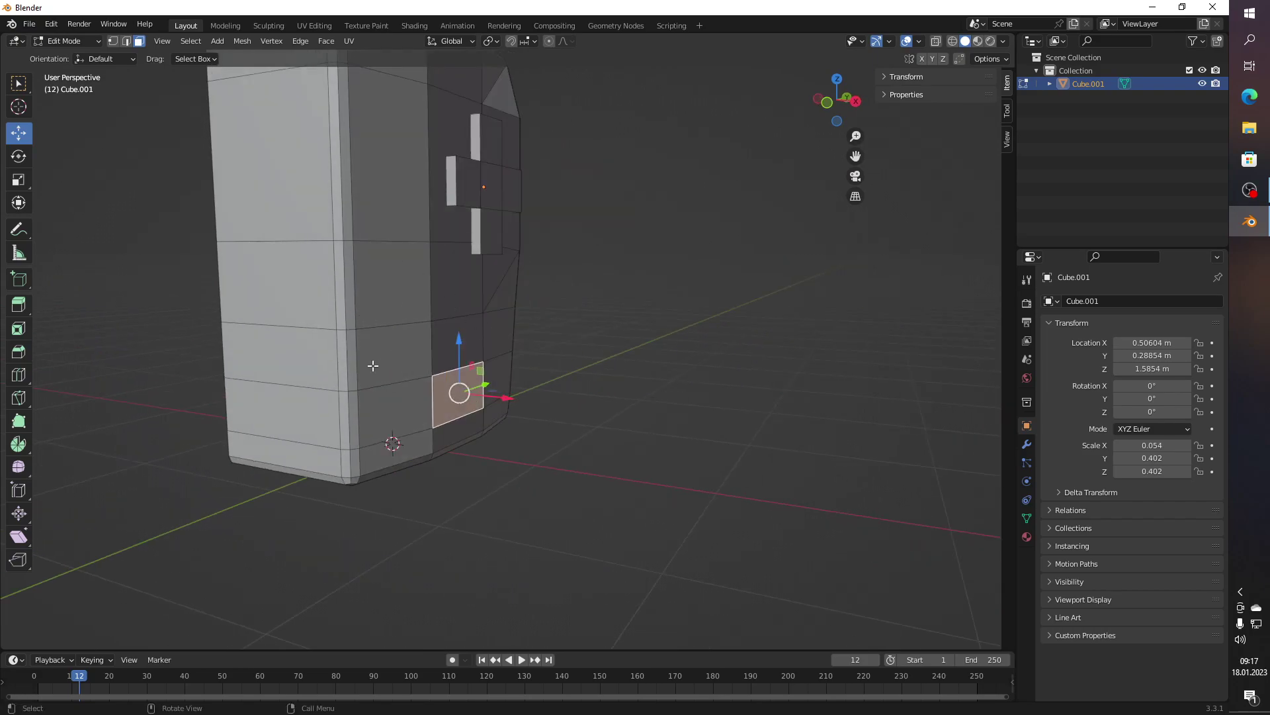
drag(437, 344, 529, 347)
drag(635, 348, 505, 397)
scroll(up, 3)
scroll(down, 3)
scroll(up, 3)
drag(82, 209, 244, 252)
Step: Extrude the selected base face about 0.22 m inward to form a recess
click(19, 304)
drag(520, 413, 430, 397)
key(ctrl+z)
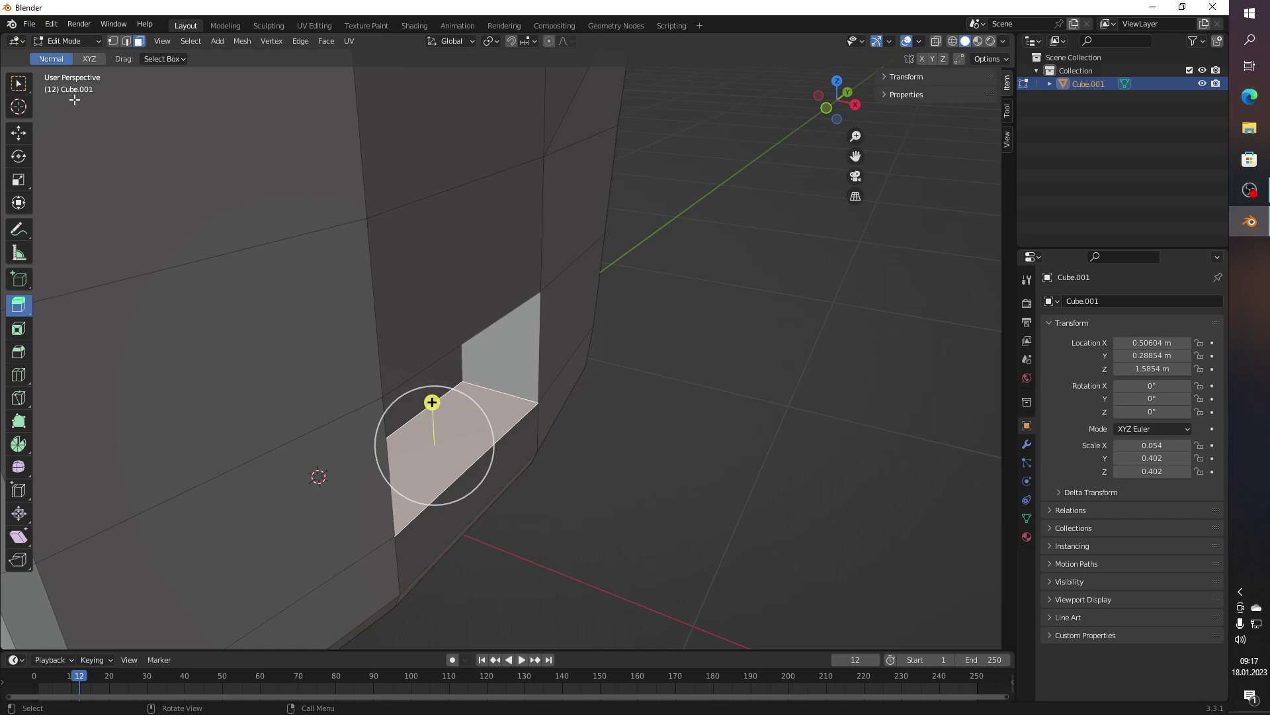
click(18, 132)
click(709, 461)
Step: Add four evenly spaced loop cuts across the recess
key(ctrl+r)
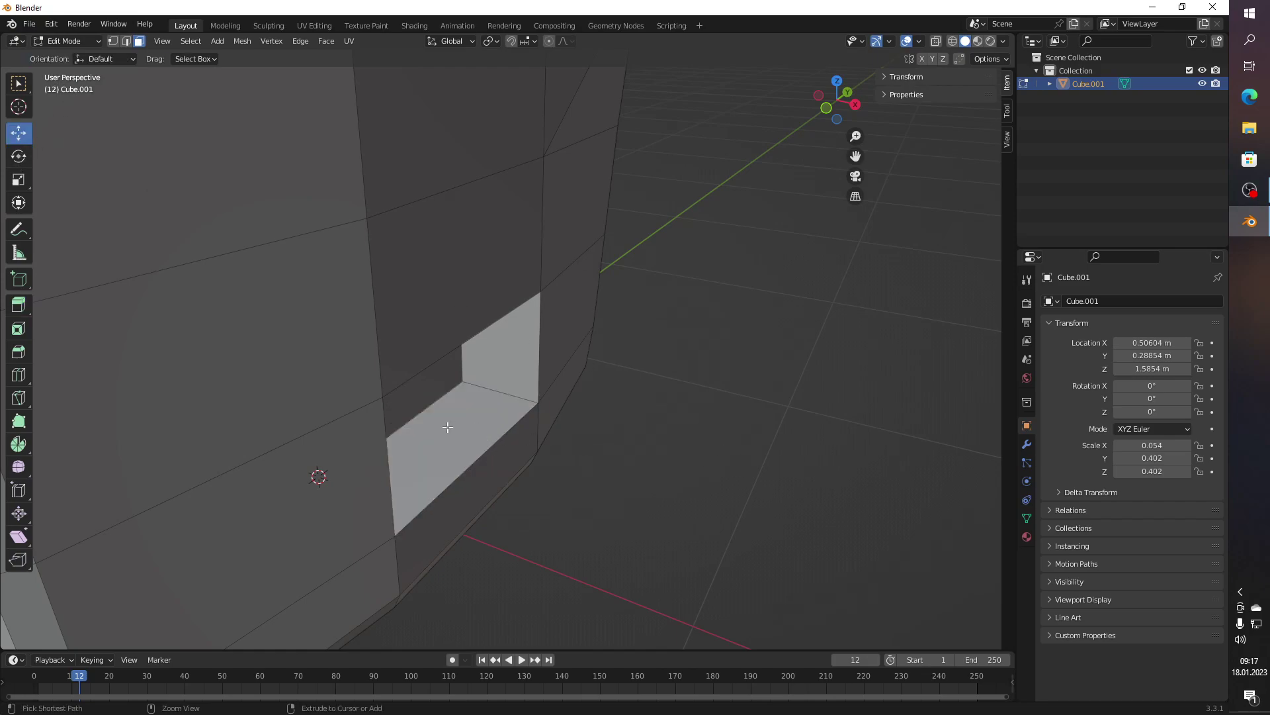
scroll(up, 3)
scroll(up, 3)
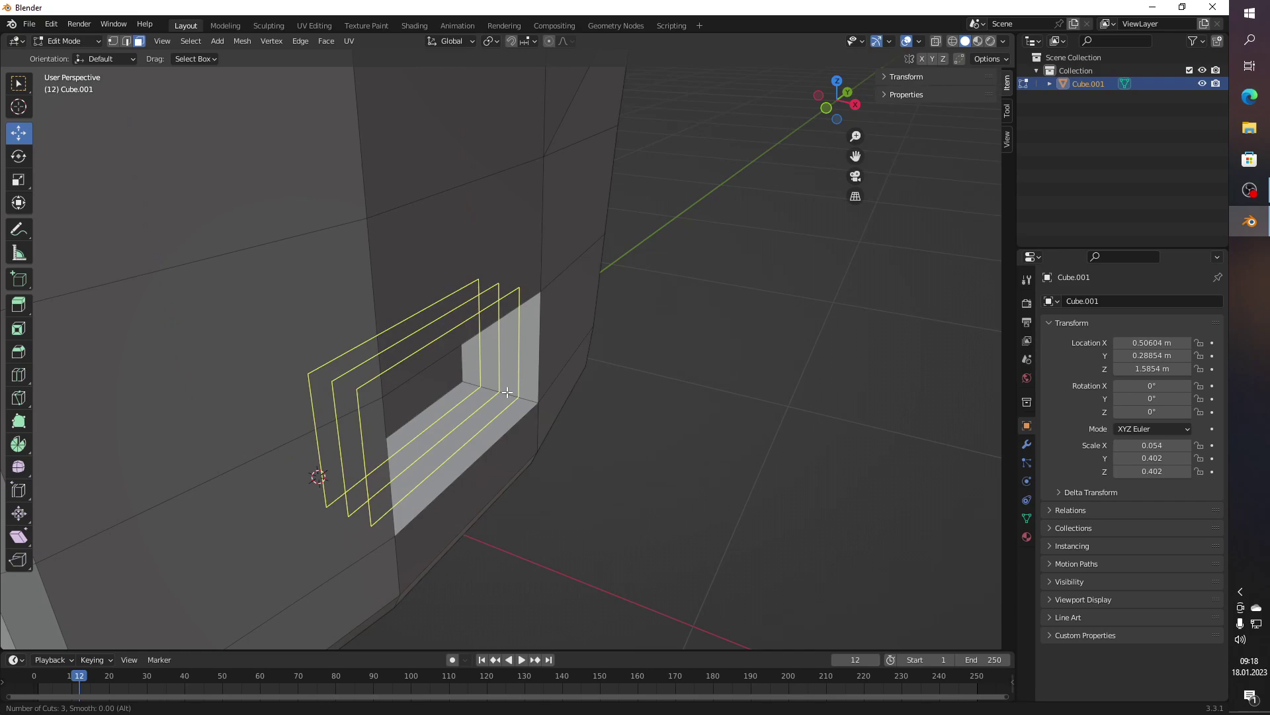
scroll(up, 3)
click(508, 392)
right_click(496, 392)
drag(496, 392, 451, 403)
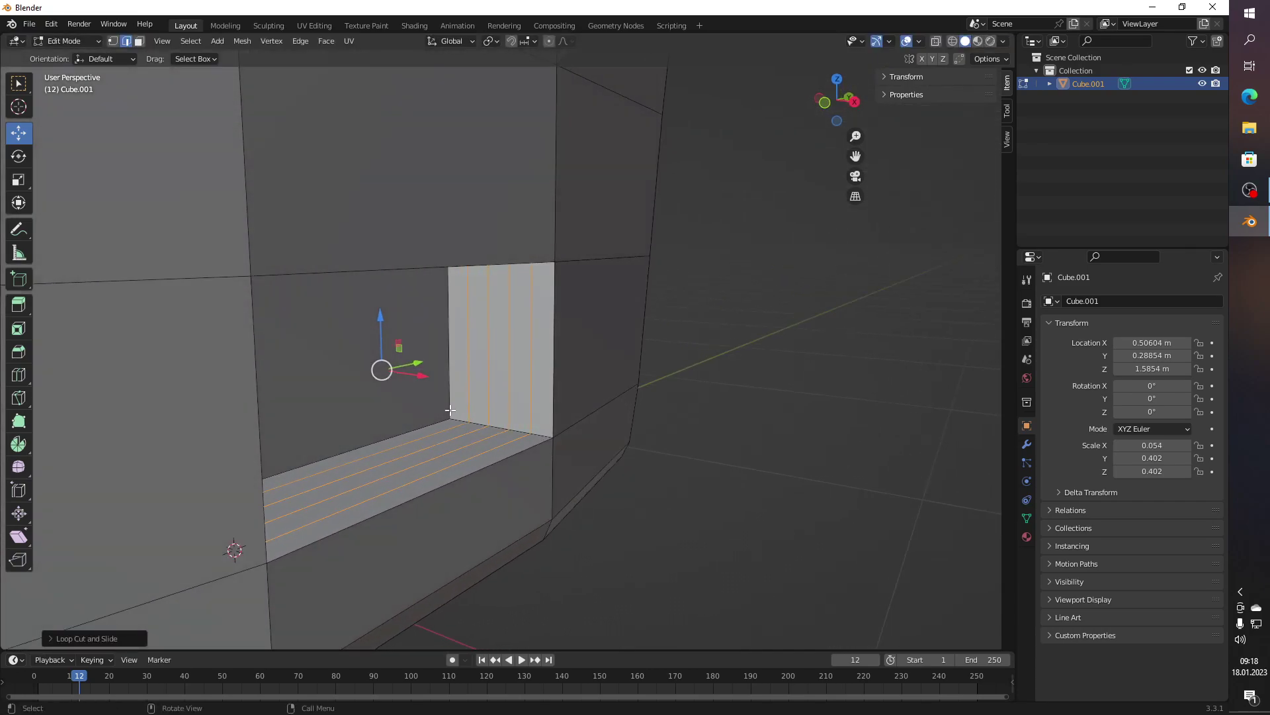
Step: Select the recess's floor edges and lower them slightly along Z
click(445, 466)
click(415, 456)
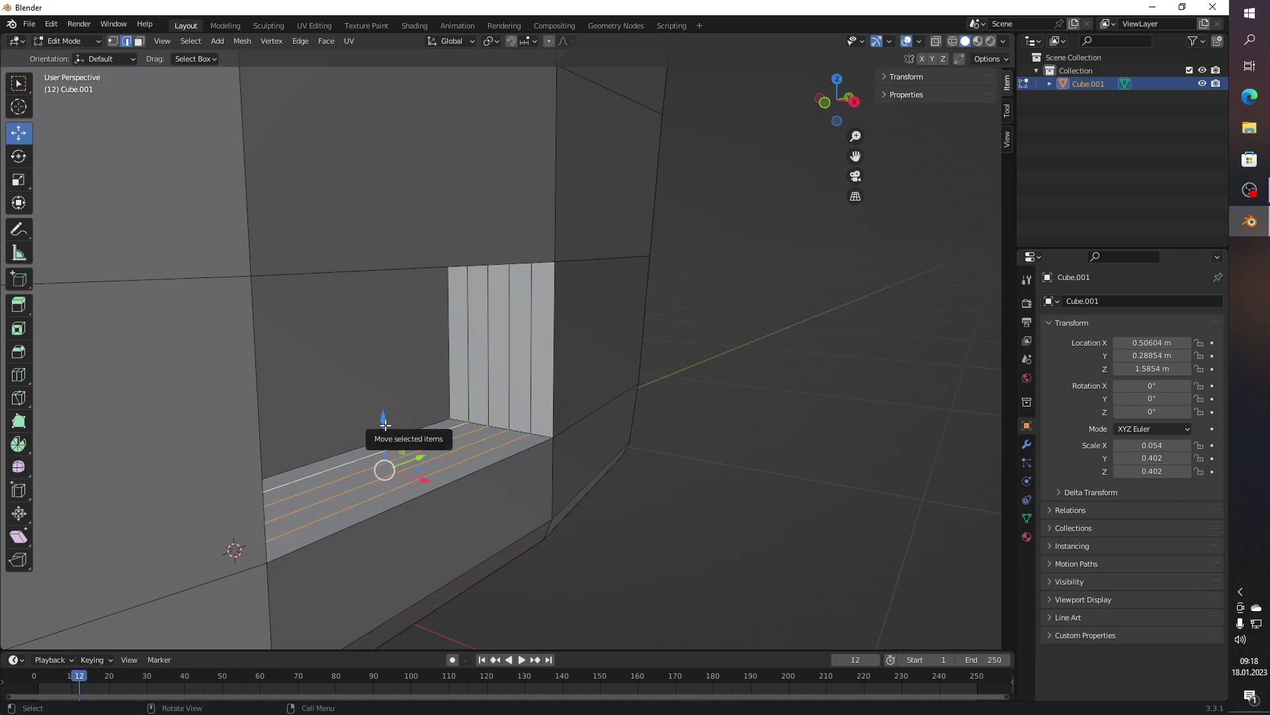
drag(384, 425, 376, 443)
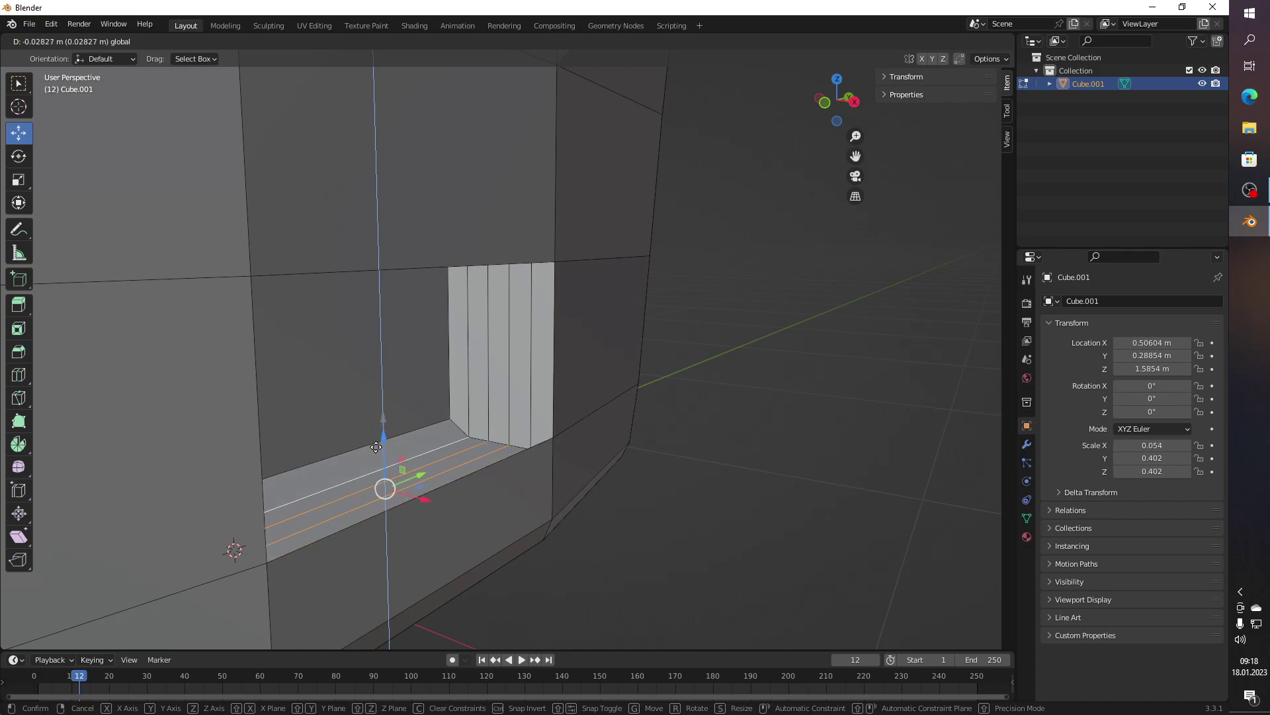
drag(377, 443, 394, 443)
drag(393, 442, 406, 459)
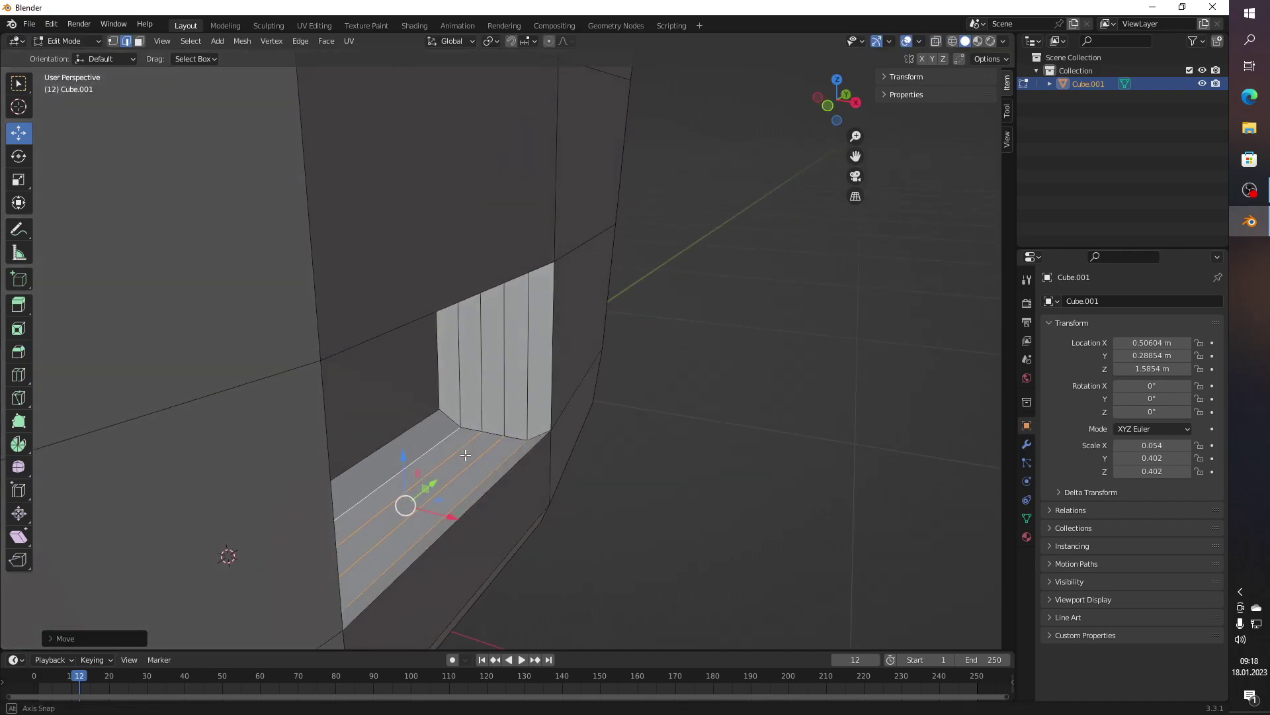
drag(404, 456, 404, 471)
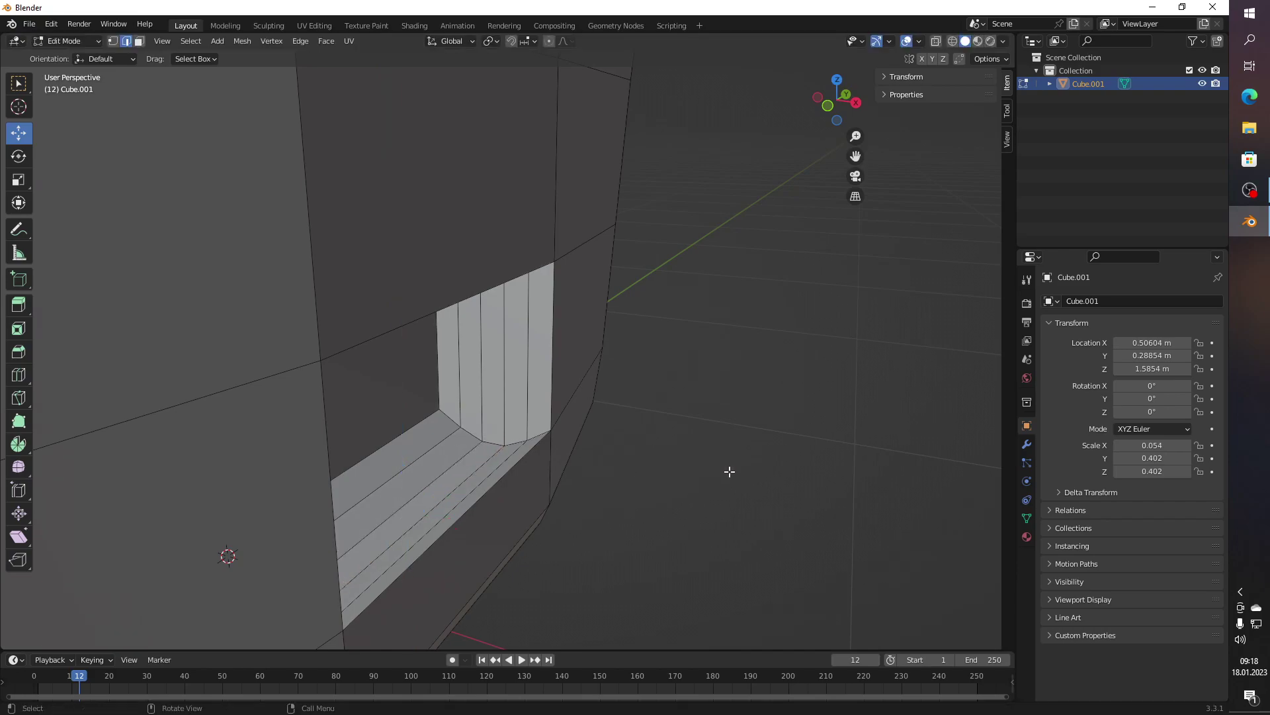
drag(727, 467, 381, 403)
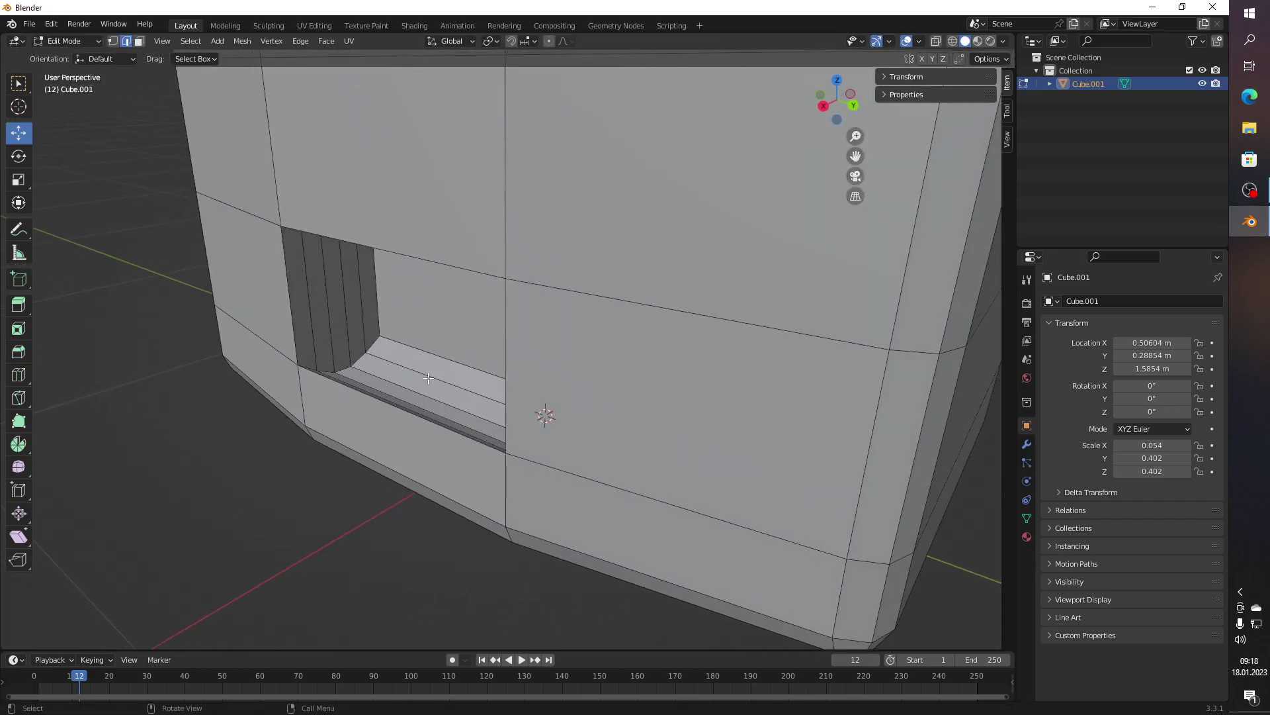
Step: Orbit to look into the opening and switch to face select mode
drag(354, 375, 490, 414)
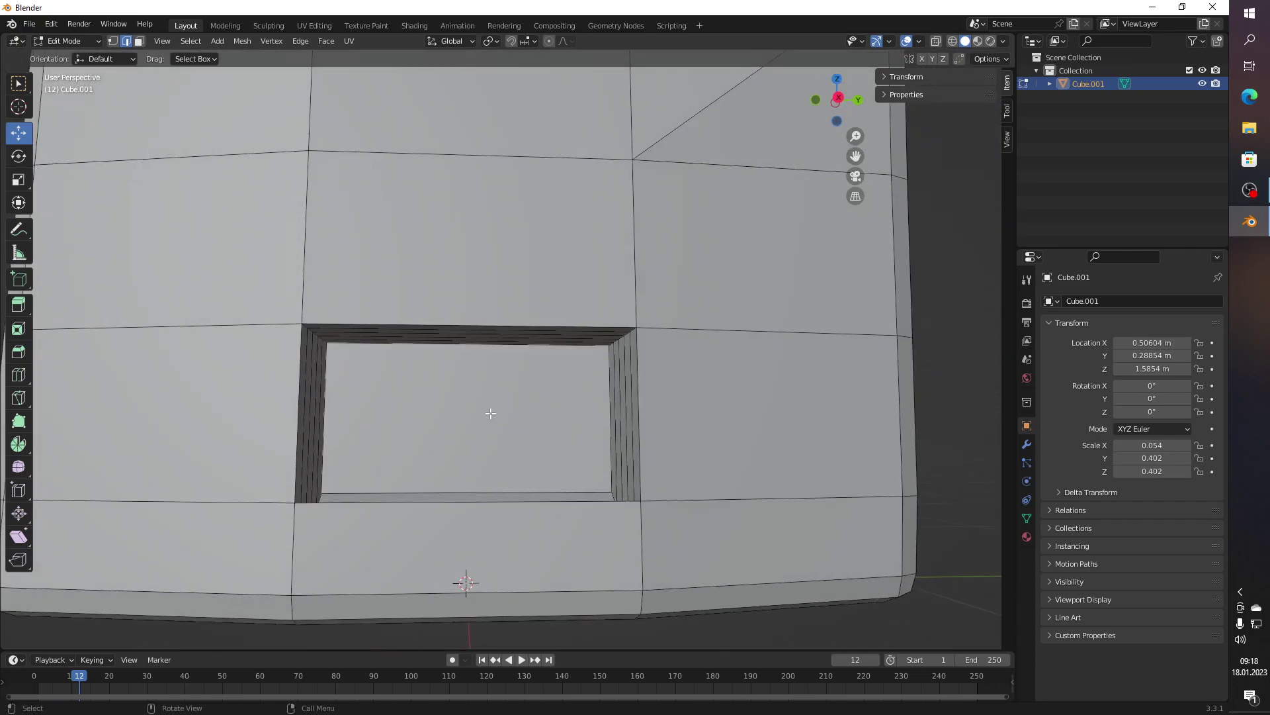
drag(517, 455, 592, 346)
scroll(up, 3)
scroll(down, 3)
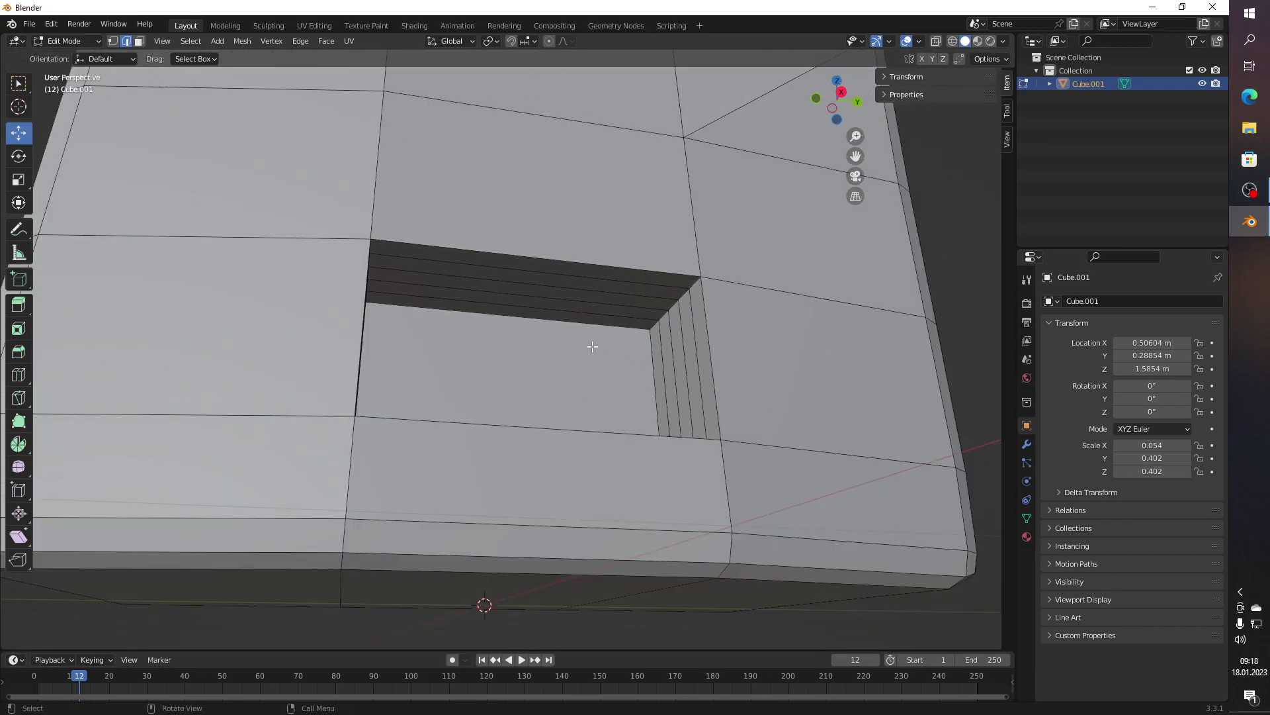
scroll(up, 3)
scroll(up, 3)
scroll(up, 3)
scroll(up, 3)
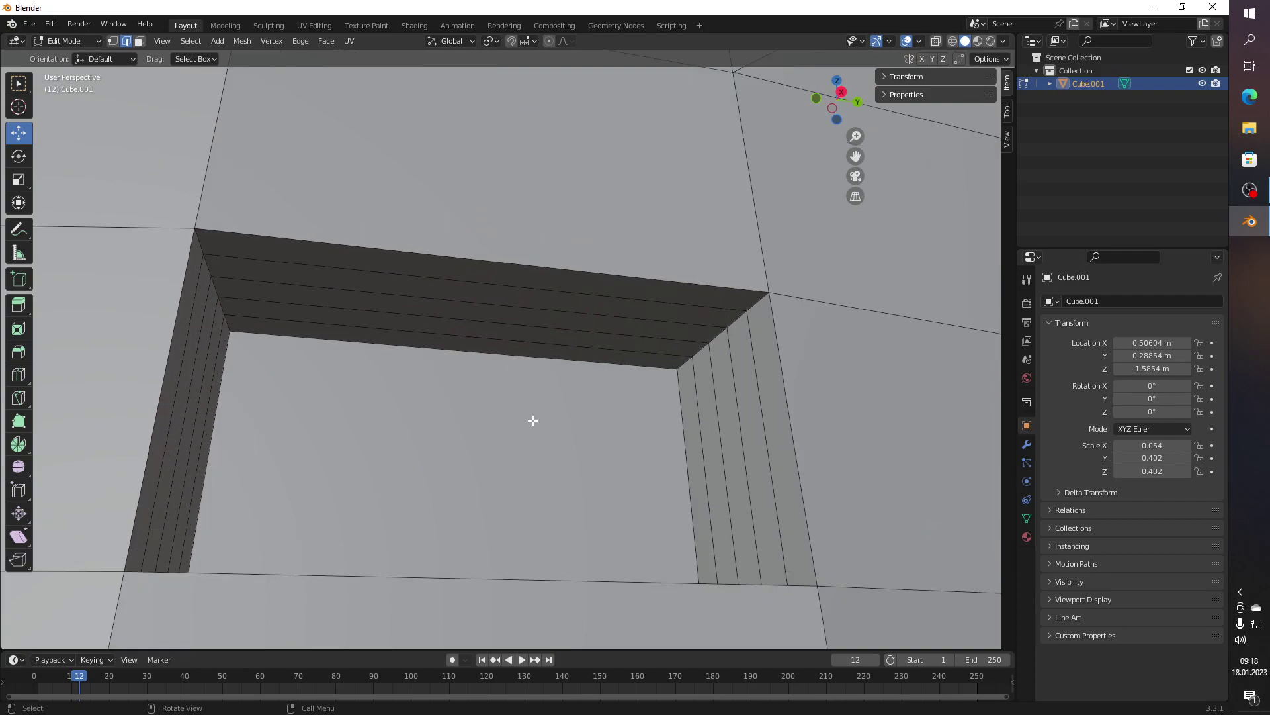
drag(533, 420, 509, 423)
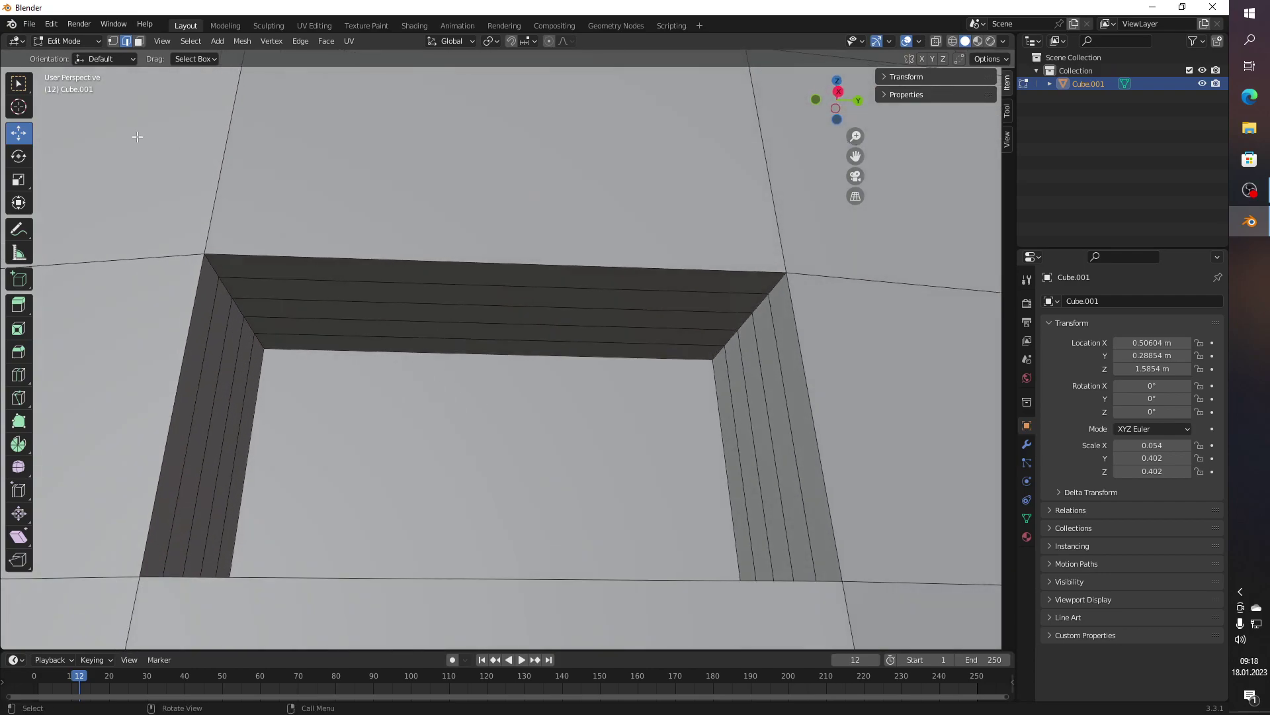
click(139, 41)
Step: Dissolve the strip faces on the opening's back wall into one face
click(407, 339)
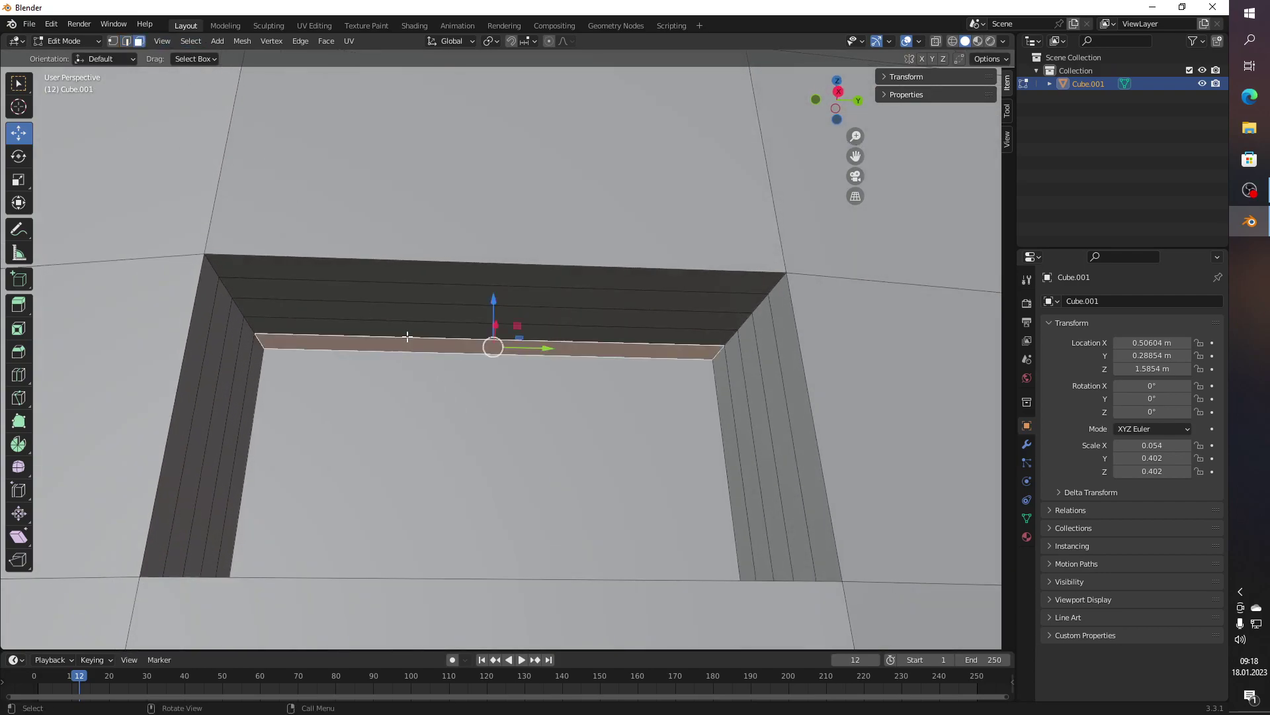
click(401, 319)
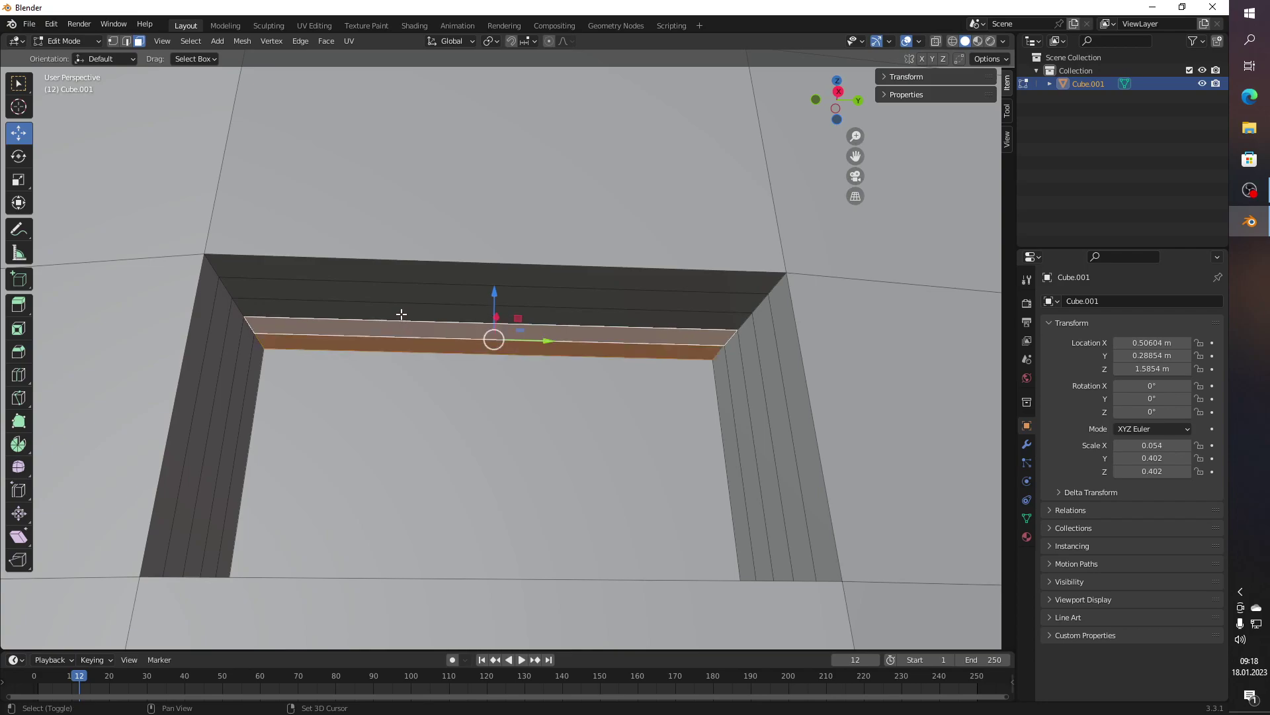
click(400, 315)
click(395, 291)
right_click(395, 321)
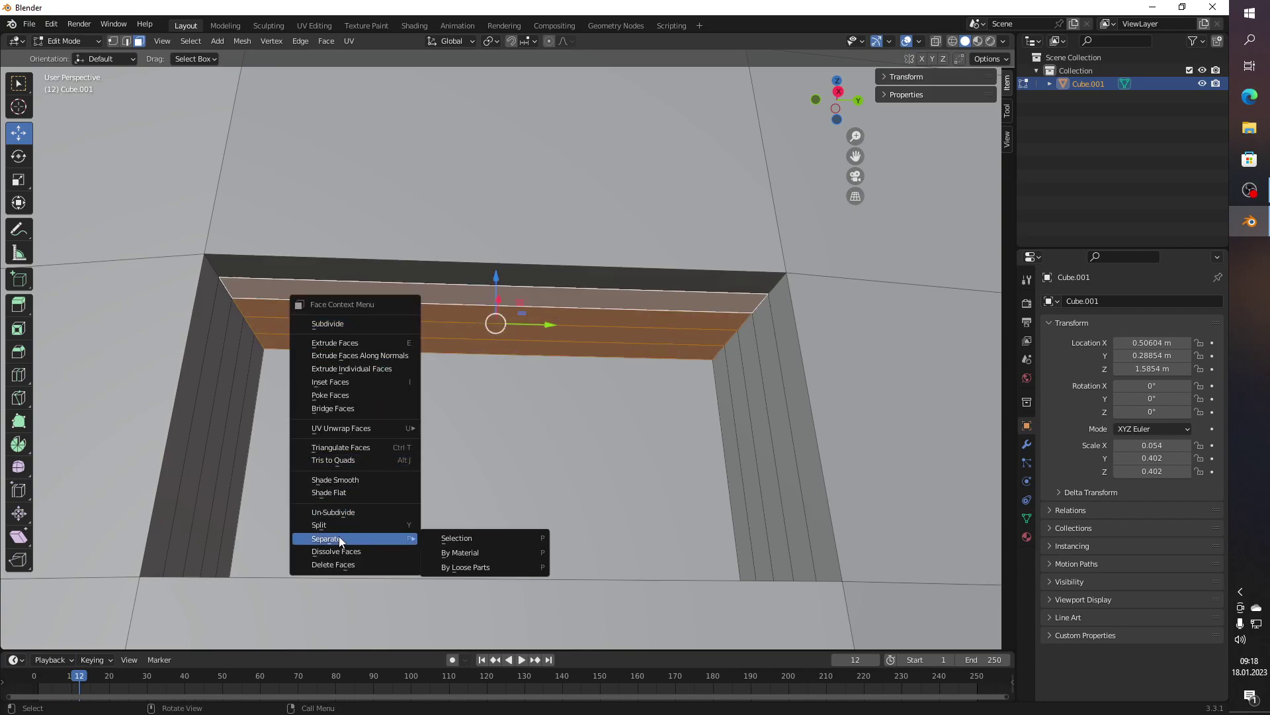
click(349, 559)
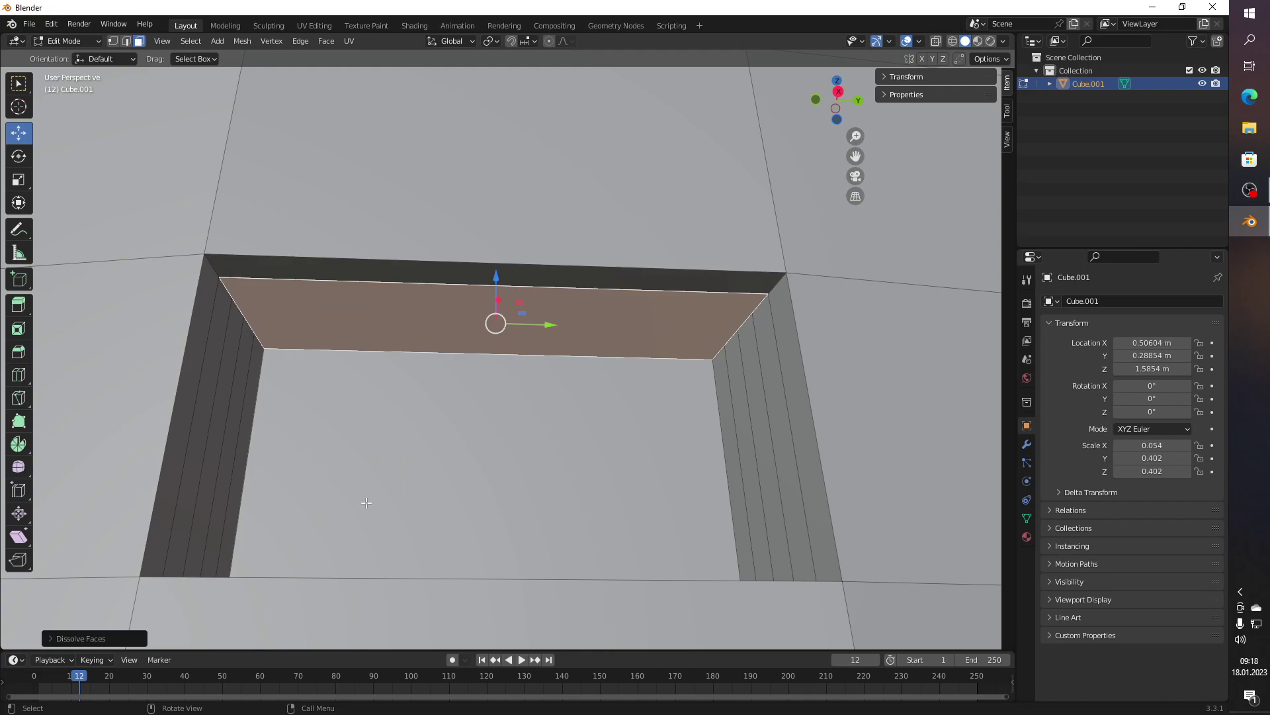
Step: Dissolve the four strip faces on the opening's side wall into one face
drag(453, 450, 437, 454)
click(444, 439)
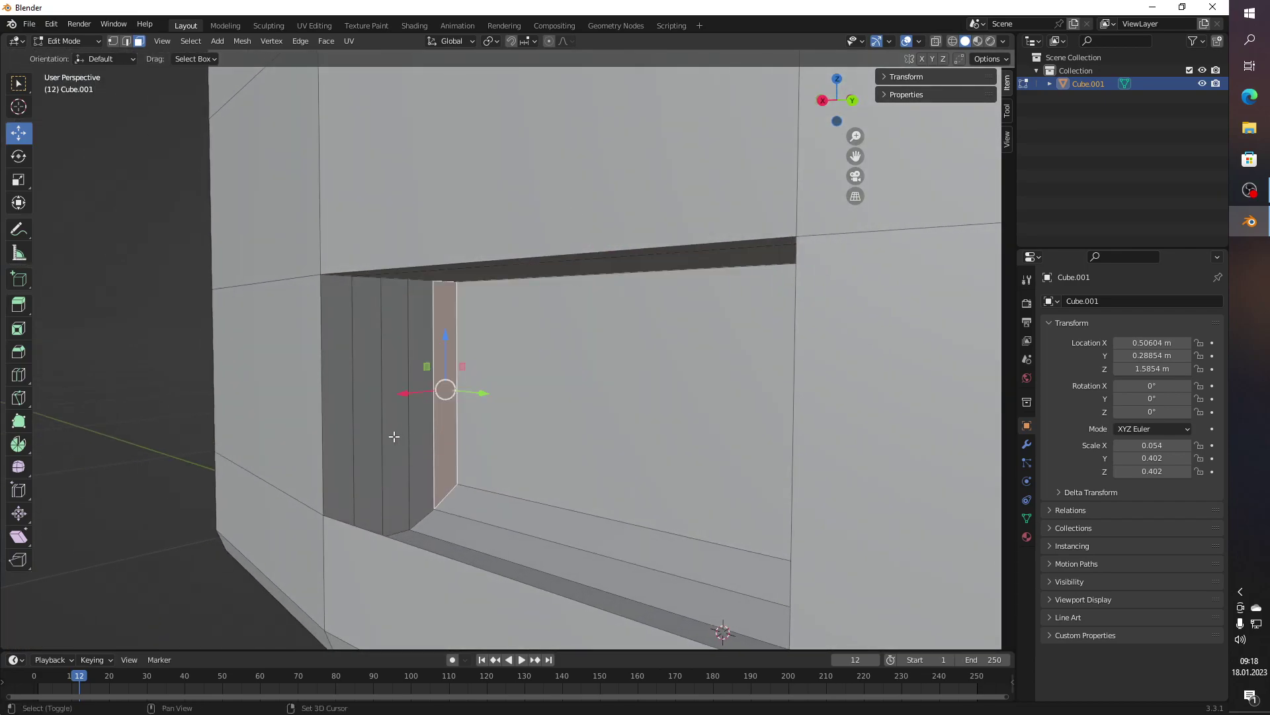
click(423, 437)
click(374, 442)
click(324, 447)
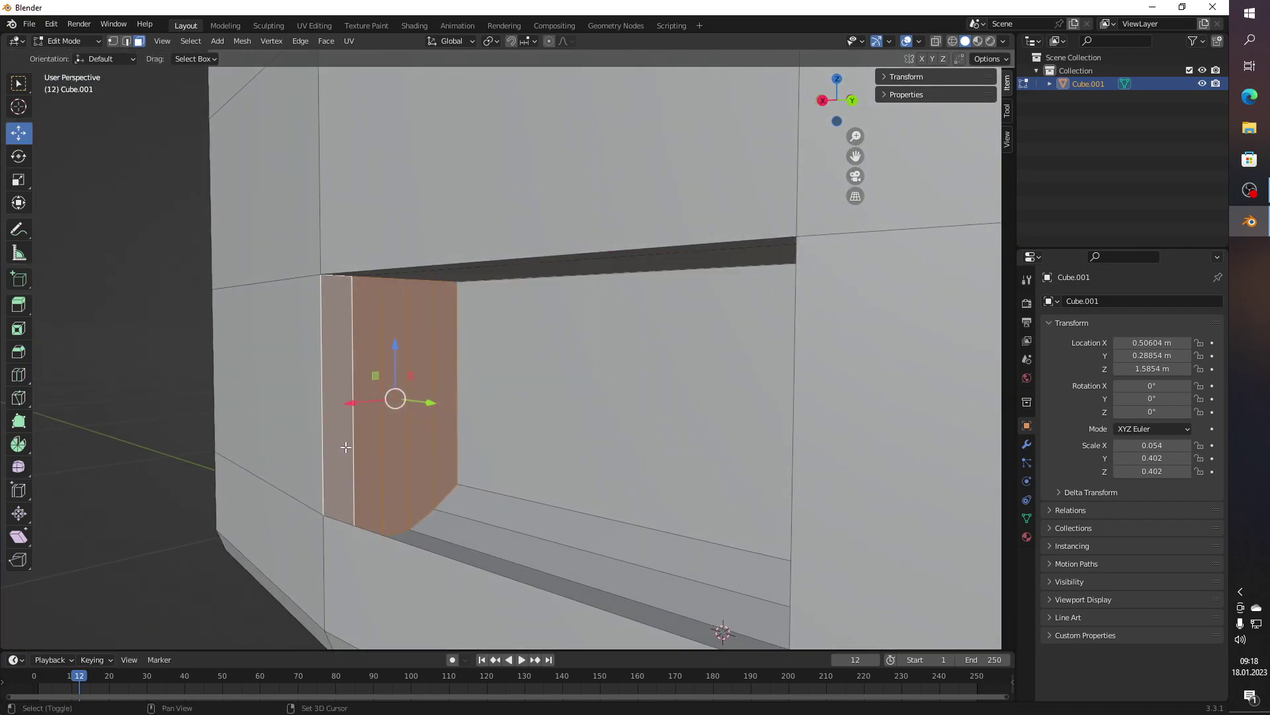
right_click(375, 440)
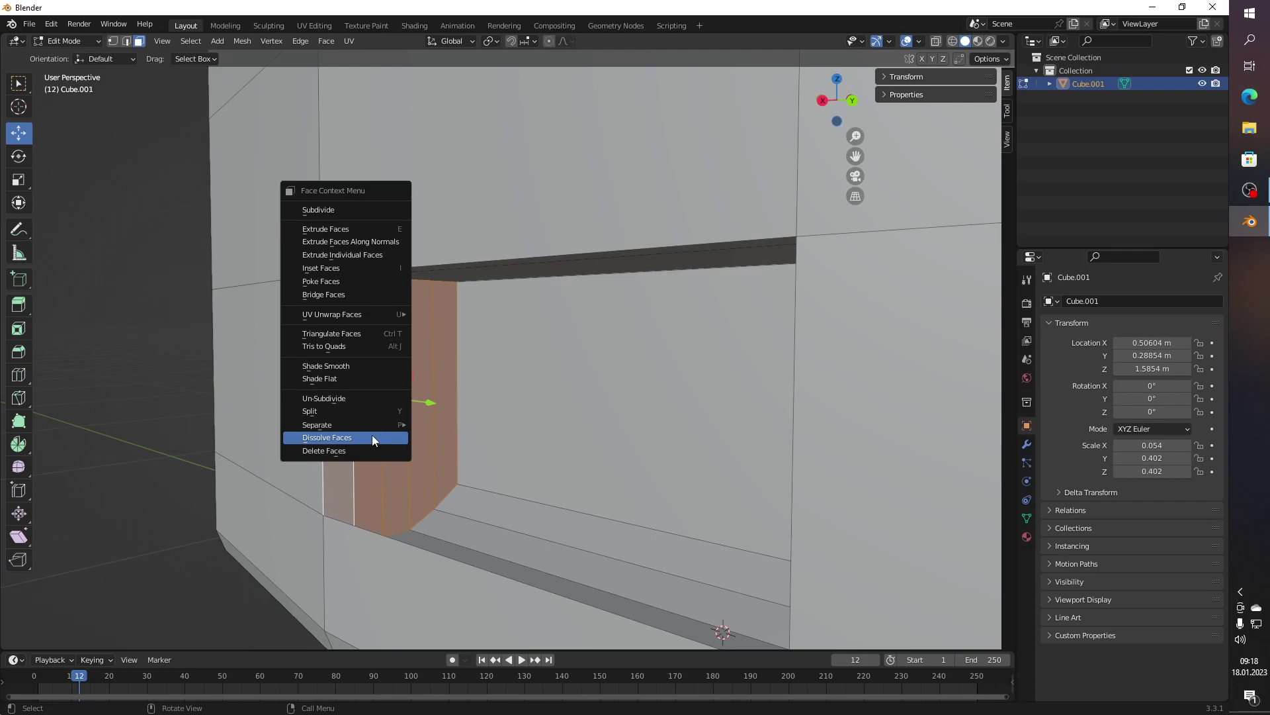
click(371, 434)
Step: Dissolve the remaining strip faces on the inner side into one face
drag(372, 435, 530, 440)
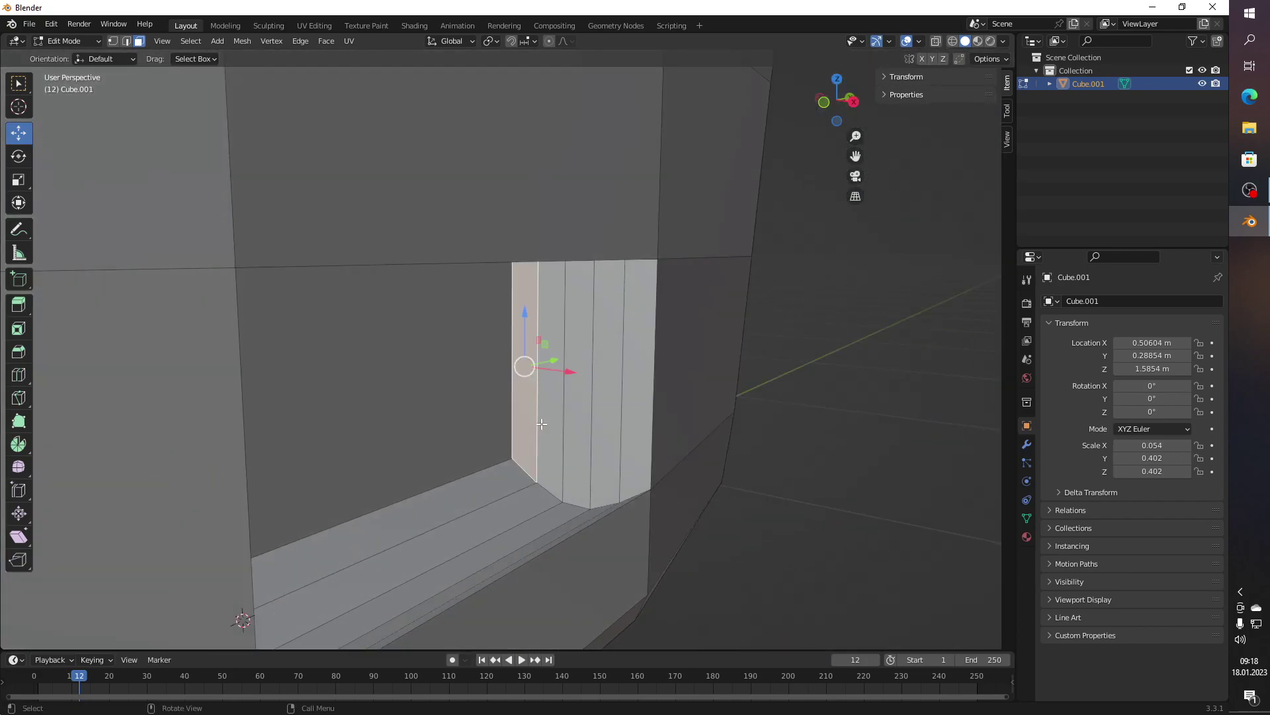
click(553, 424)
click(609, 427)
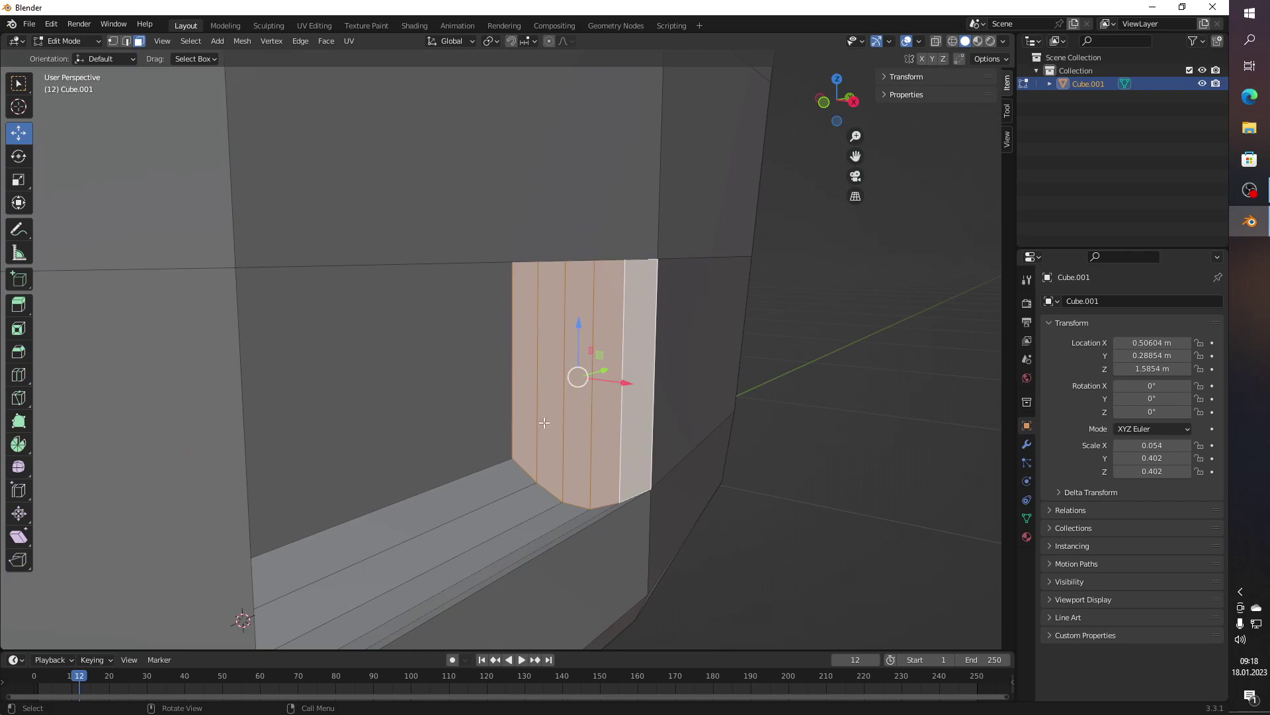
right_click(578, 418)
click(578, 418)
drag(715, 448, 536, 450)
drag(409, 517, 422, 452)
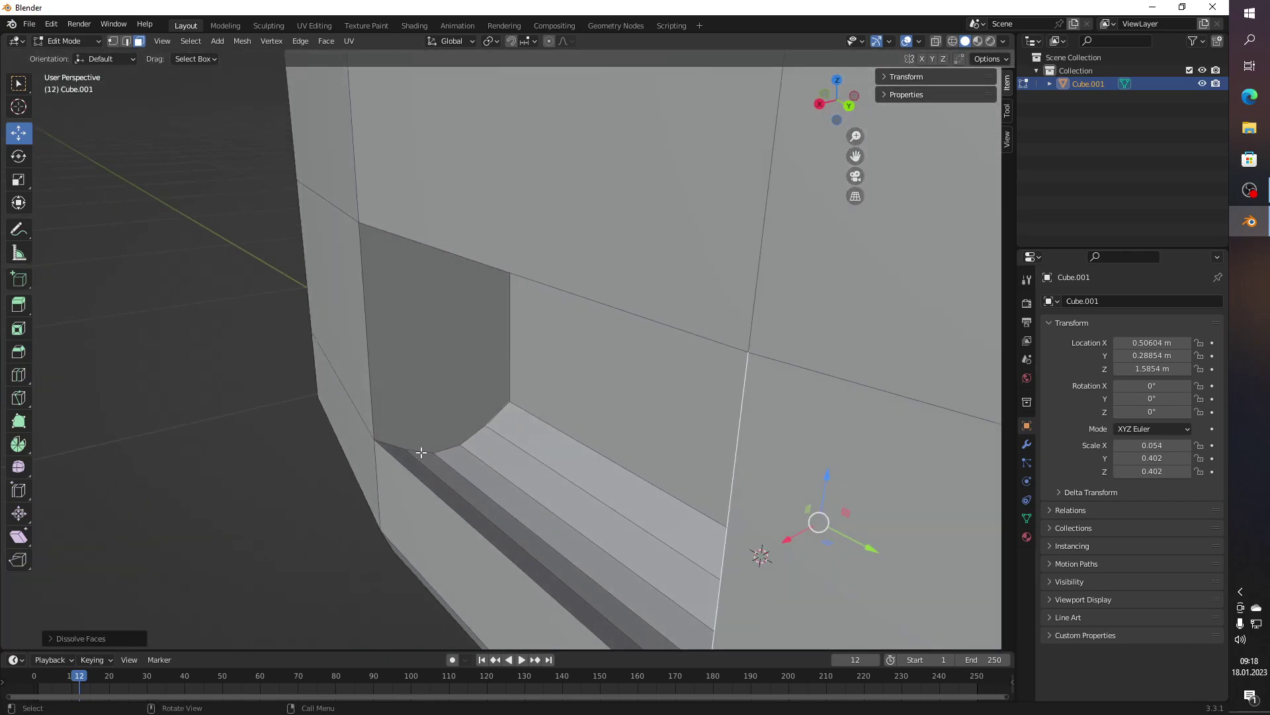
scroll(down, 3)
drag(511, 456, 643, 379)
Step: Circle-select the front's left column of faces and dissolve them into one face
scroll(down, 3)
scroll(down, 3)
click(496, 430)
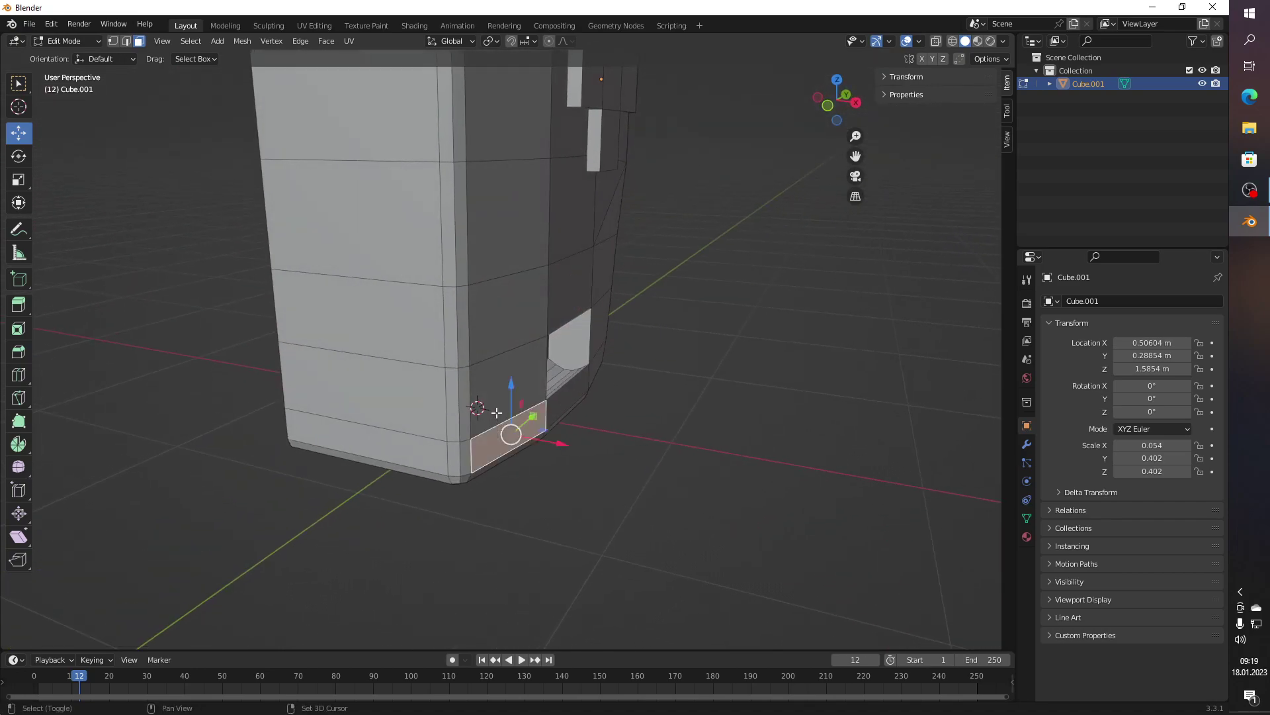
click(496, 300)
drag(502, 268, 410, 324)
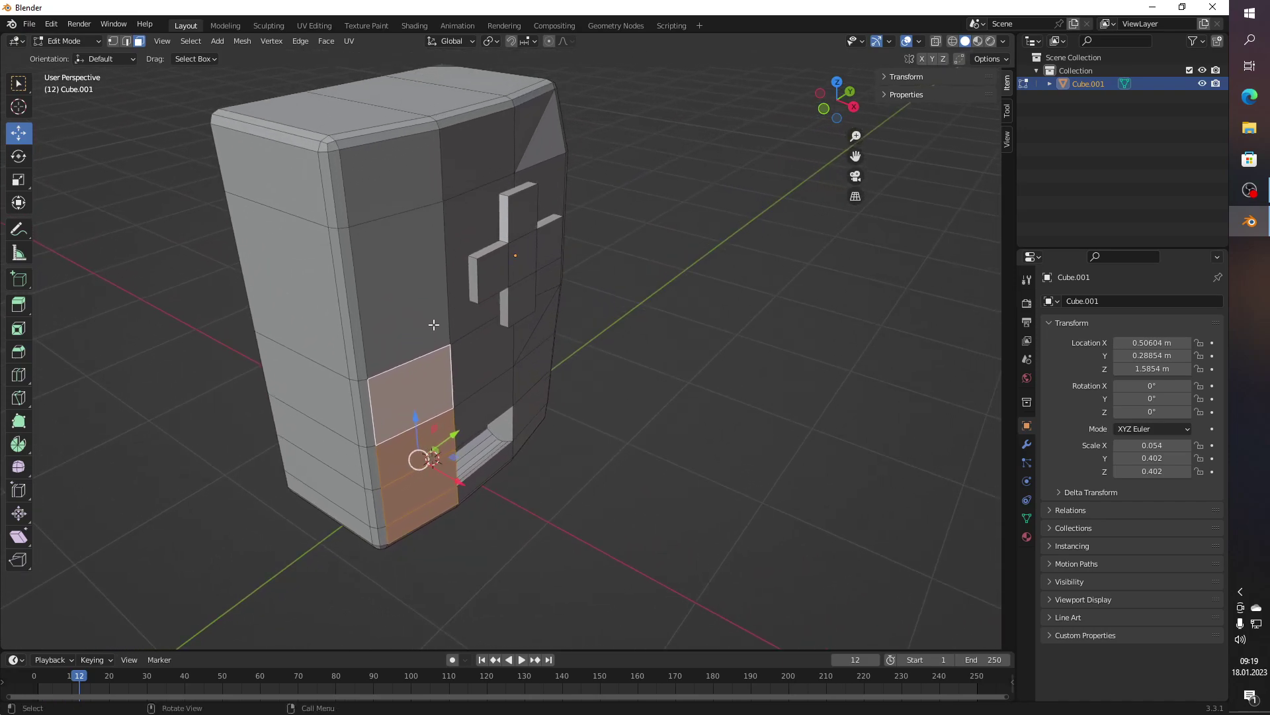
key(alt+a)
key(c)
drag(412, 505, 394, 208)
right_click(394, 209)
right_click(395, 268)
click(389, 278)
Step: Circle-select the cross emblem's faces and dissolve them into one face
drag(601, 405, 559, 303)
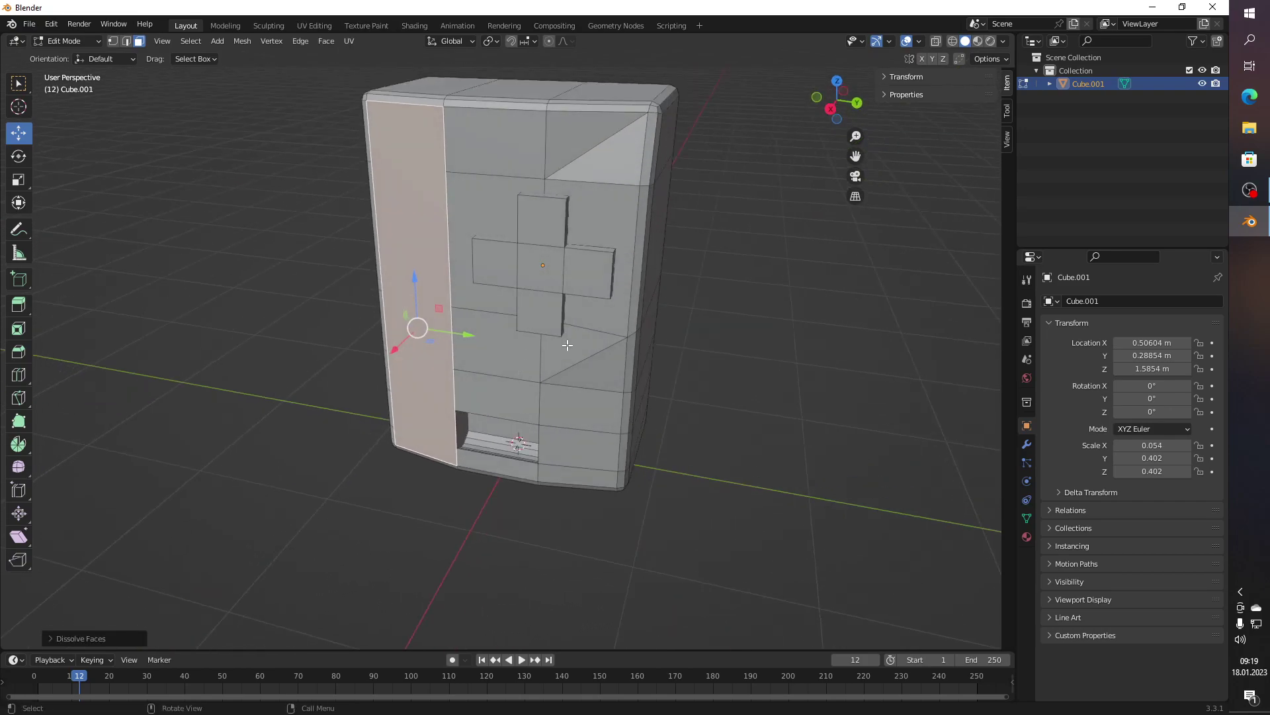
key(alt+a)
key(c)
drag(559, 302, 544, 267)
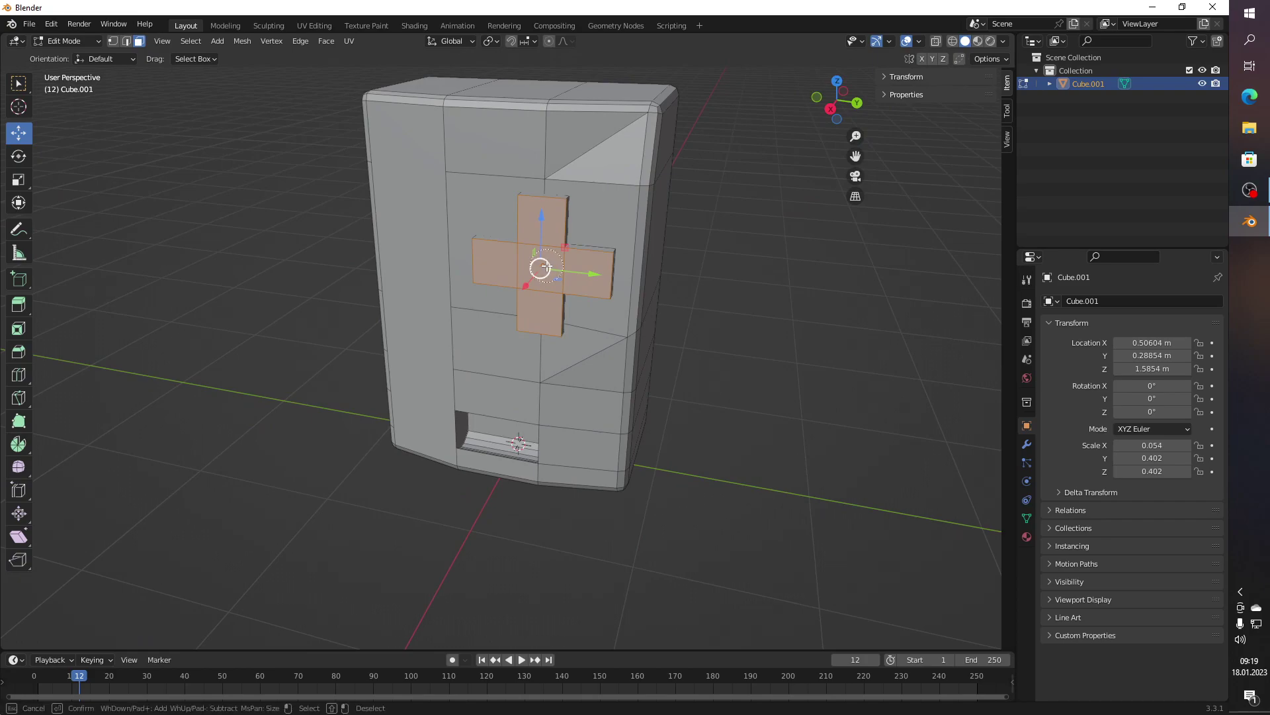
right_click(541, 266)
click(510, 276)
key(alt+a)
Step: Select the middle, bottom and top faces on the tower's side
drag(805, 411, 371, 317)
click(370, 317)
click(370, 457)
click(345, 240)
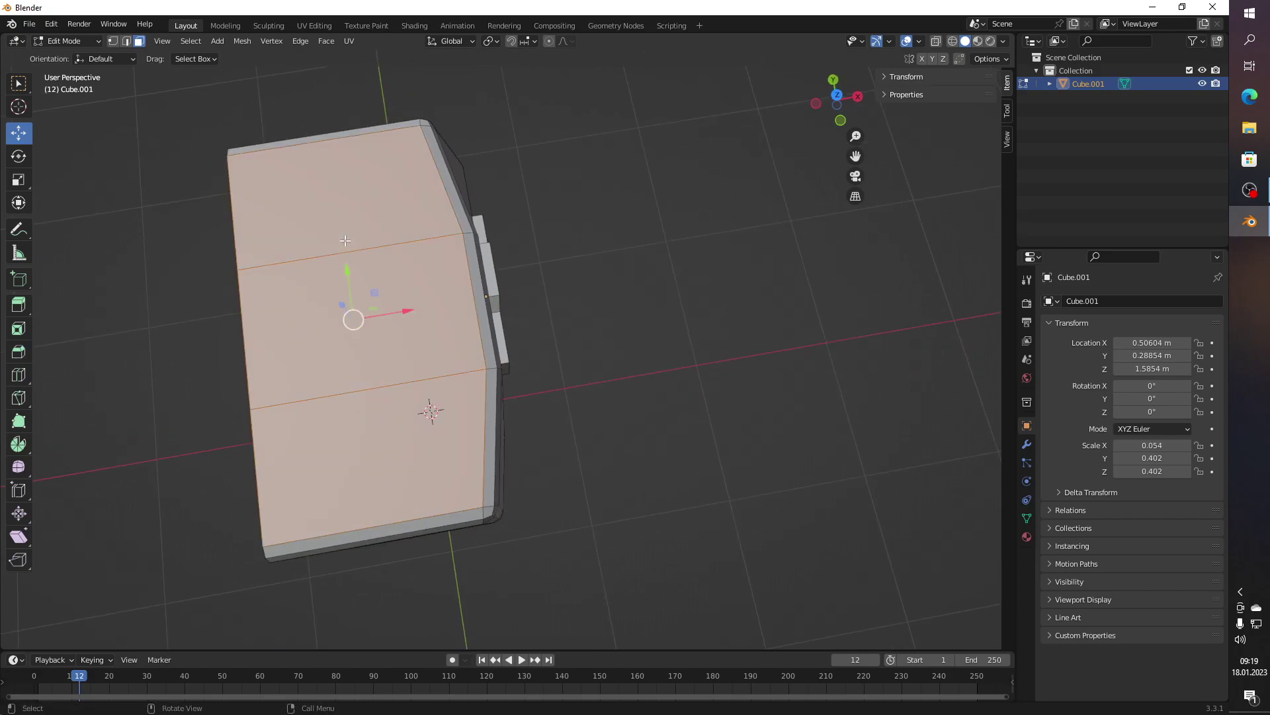
Step: Dissolve the three side faces into one, then circle-select the box's back wall and shade it flat
right_click(302, 277)
mouse_move(278, 266)
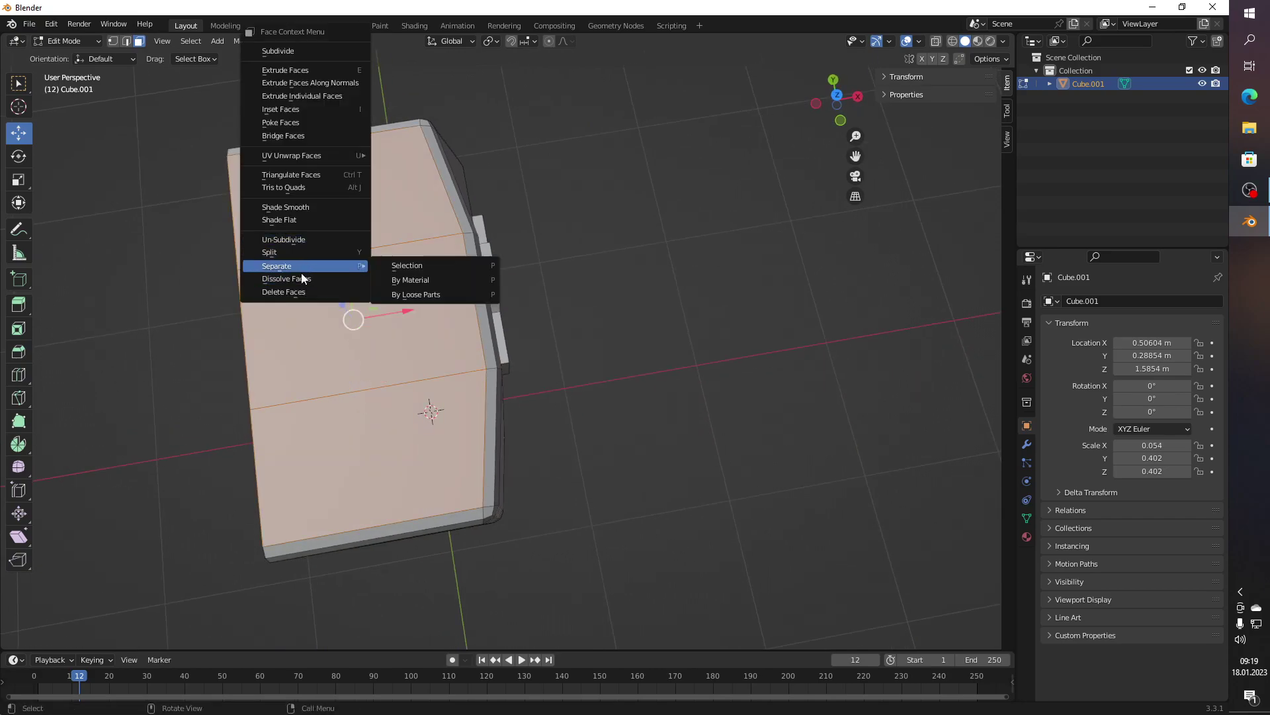
click(302, 278)
key(alt+a)
drag(694, 436, 724, 397)
key(c)
drag(610, 477, 561, 261)
right_click(561, 262)
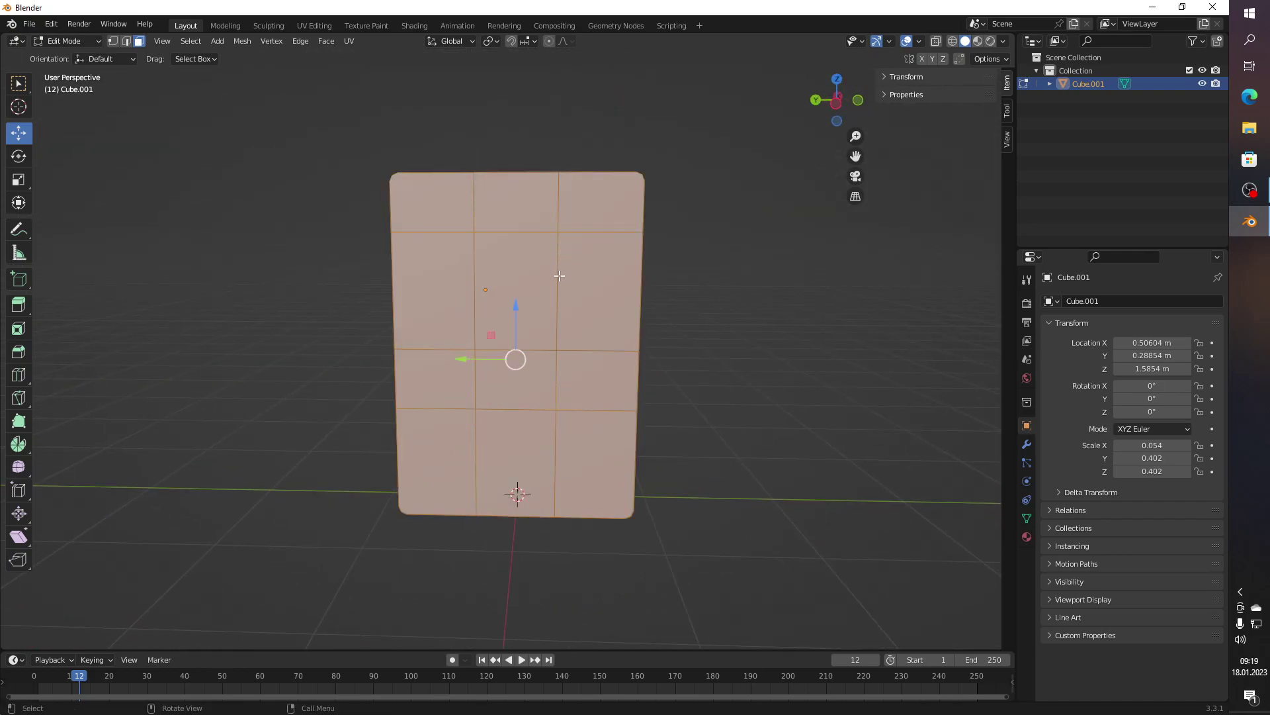
right_click(559, 275)
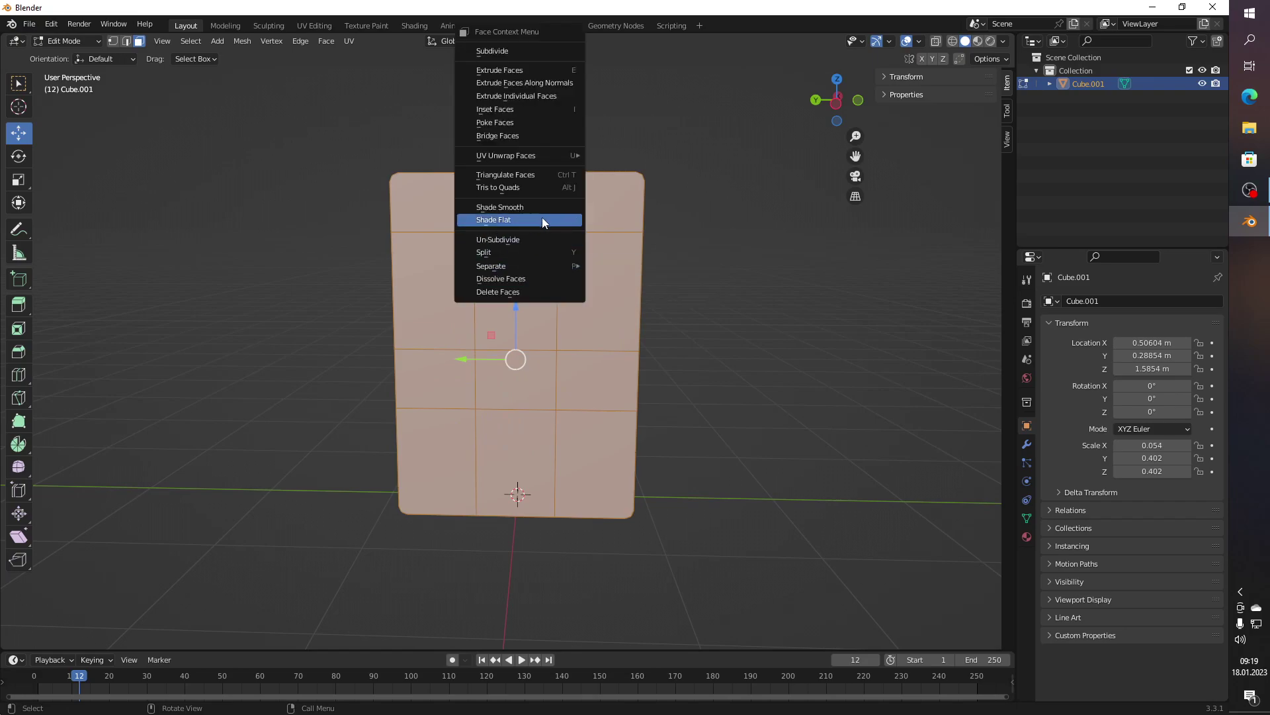
click(542, 219)
Step: Delete the box's back wall faces
click(791, 307)
key(a)
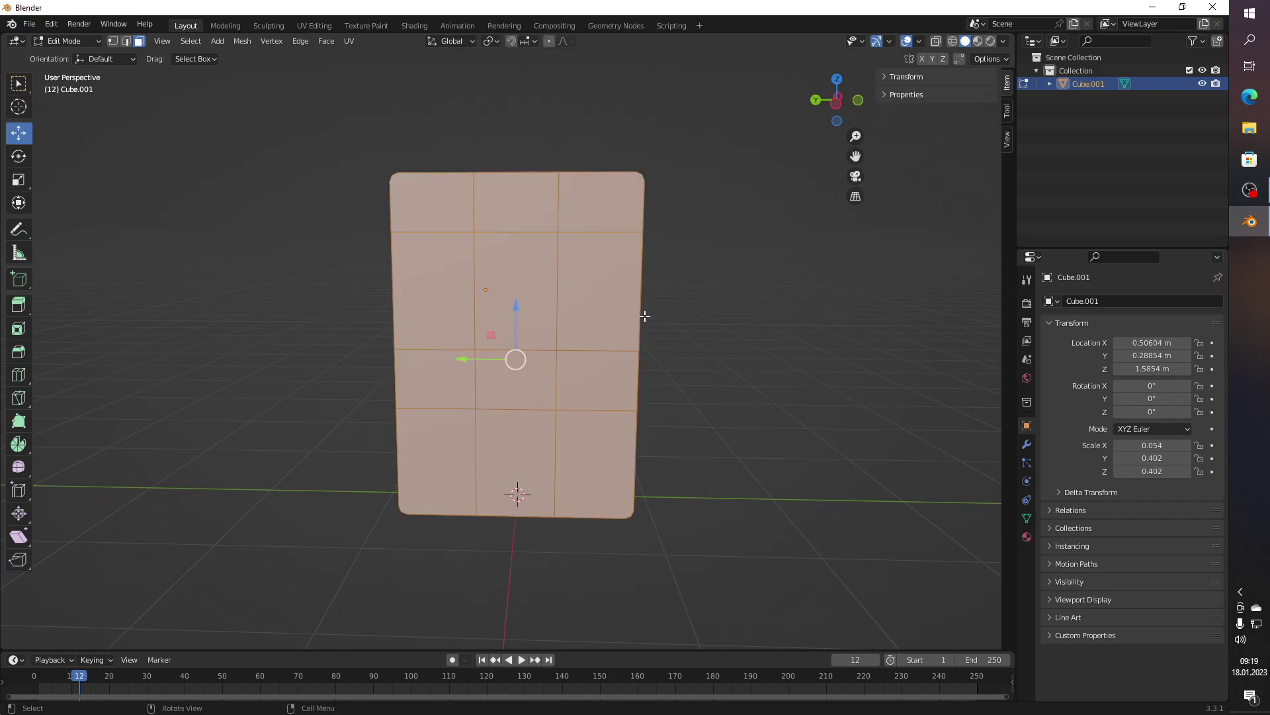
key(x)
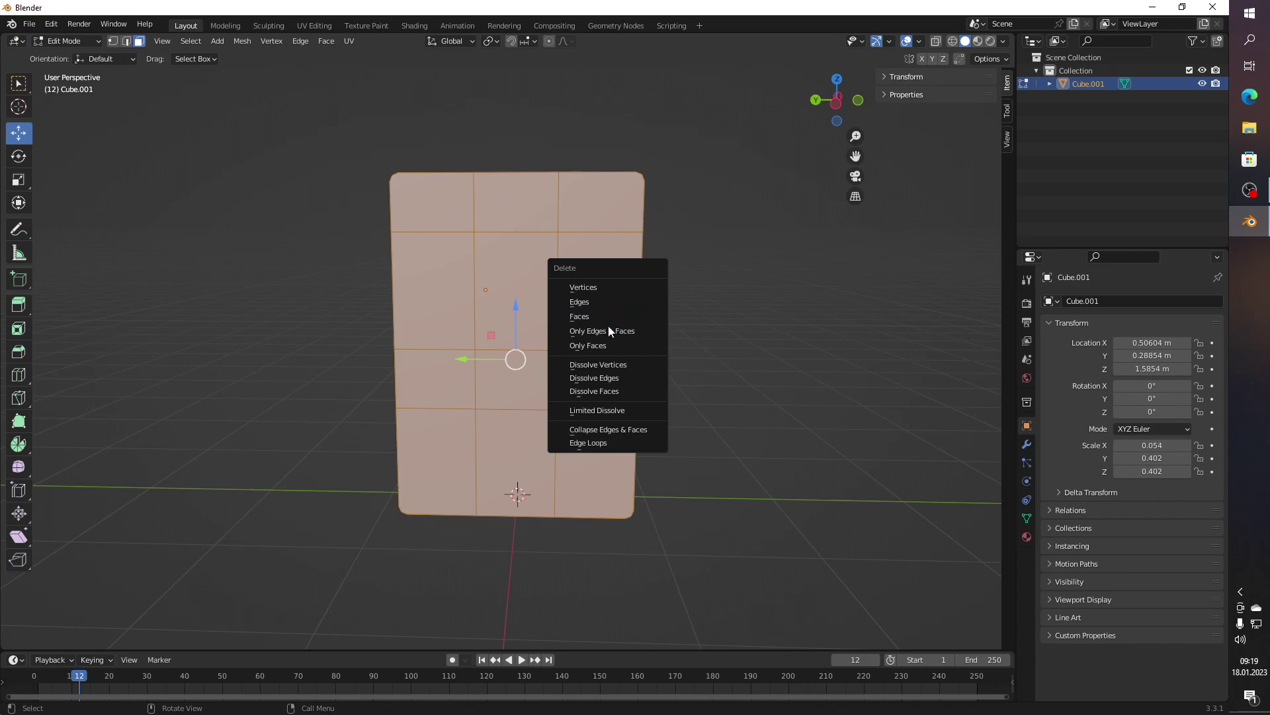
click(601, 321)
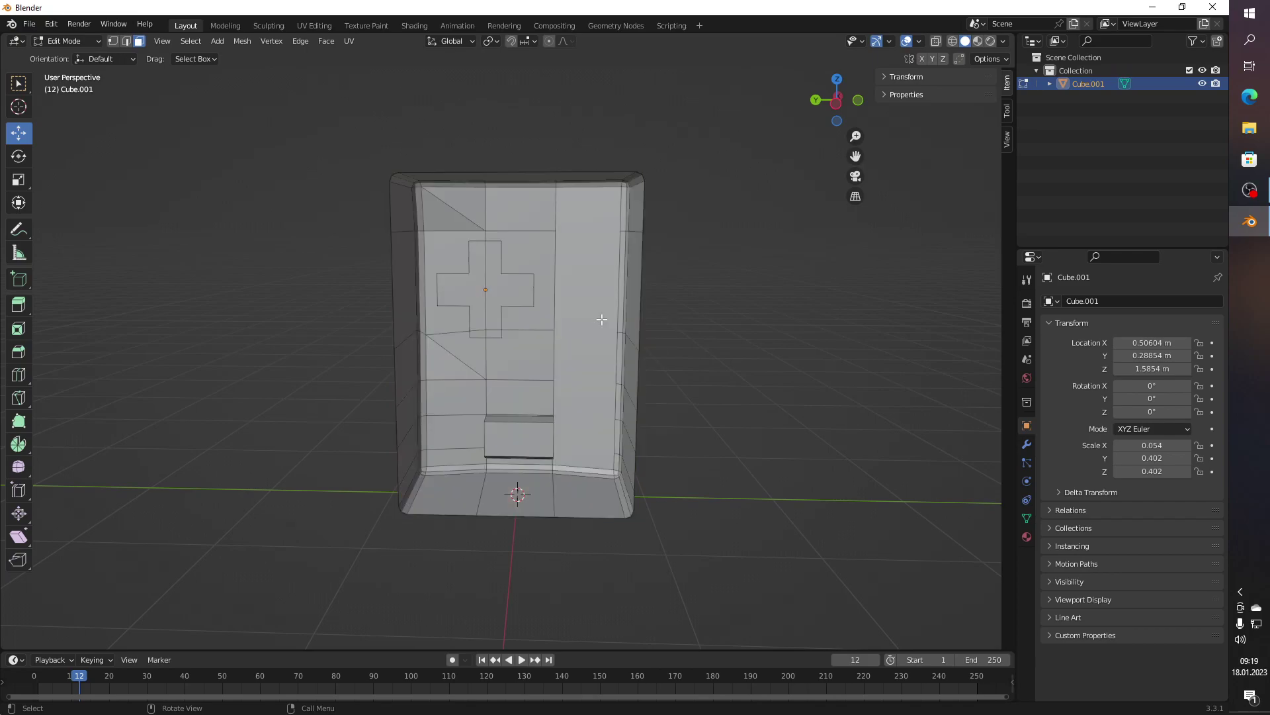
Step: Dissolve the first column of side faces into a single face
drag(770, 352, 675, 357)
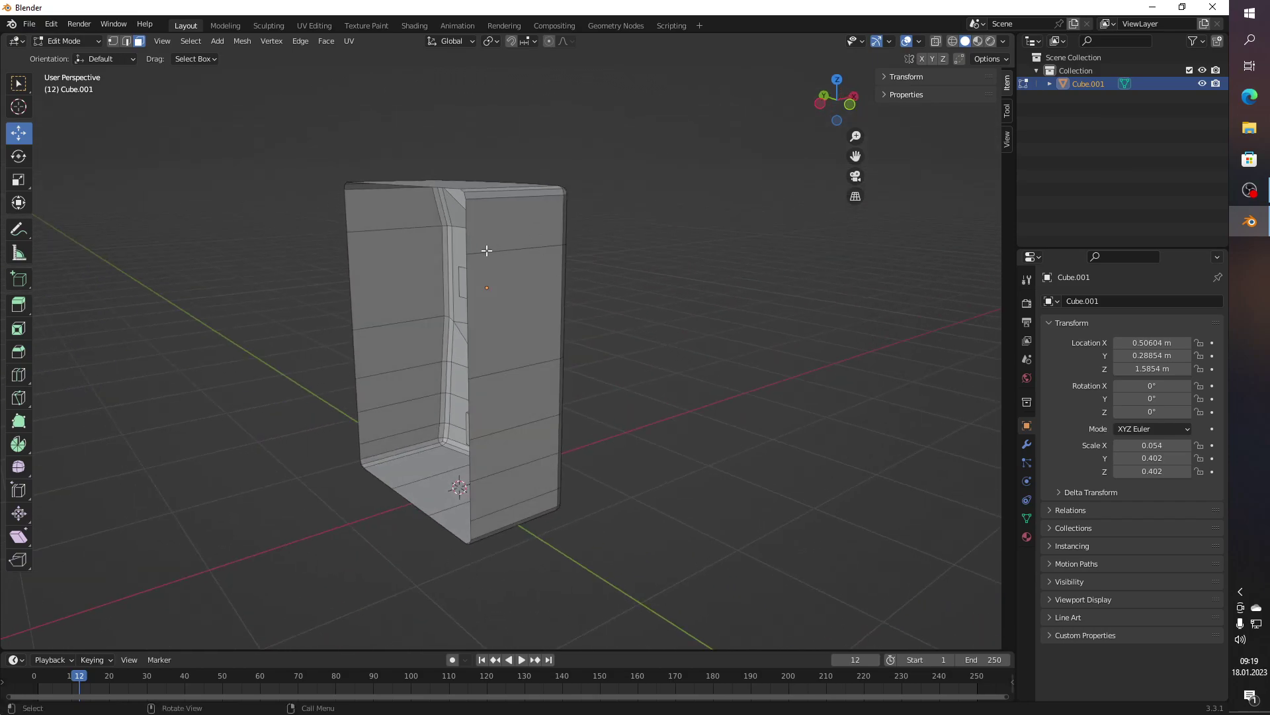
drag(764, 340, 615, 367)
key(c)
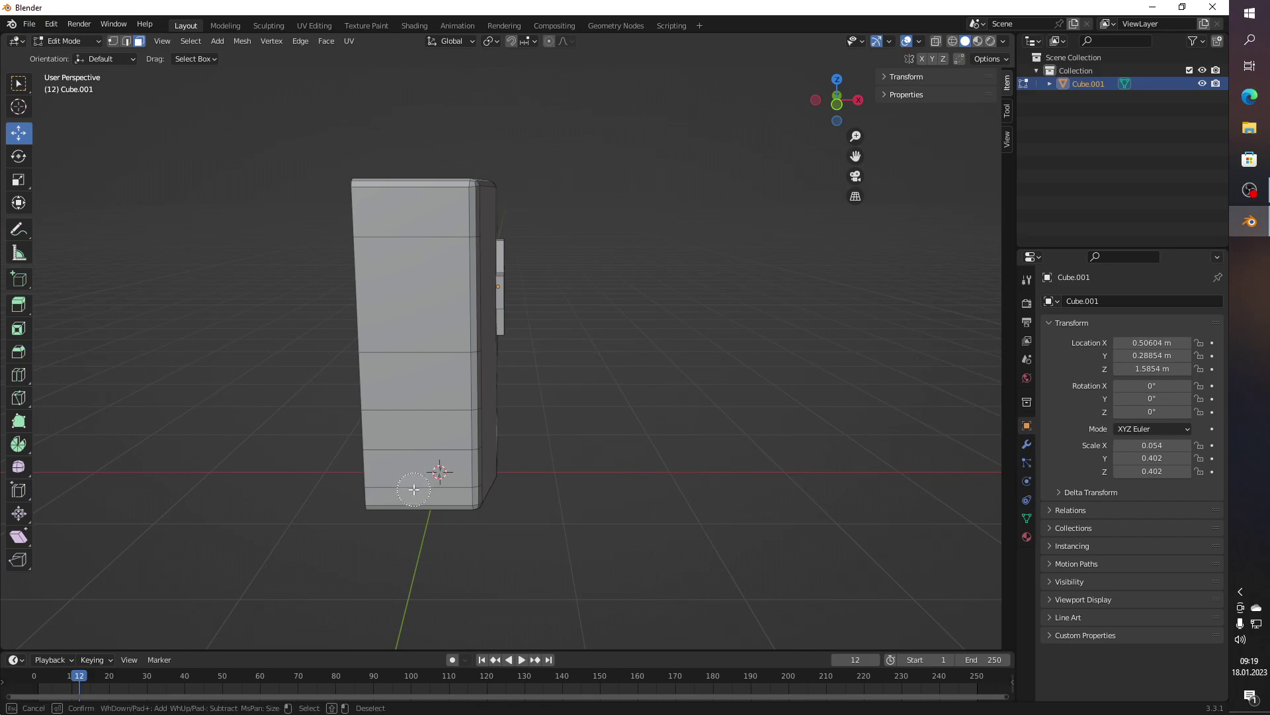
drag(420, 477, 420, 242)
key(Escape)
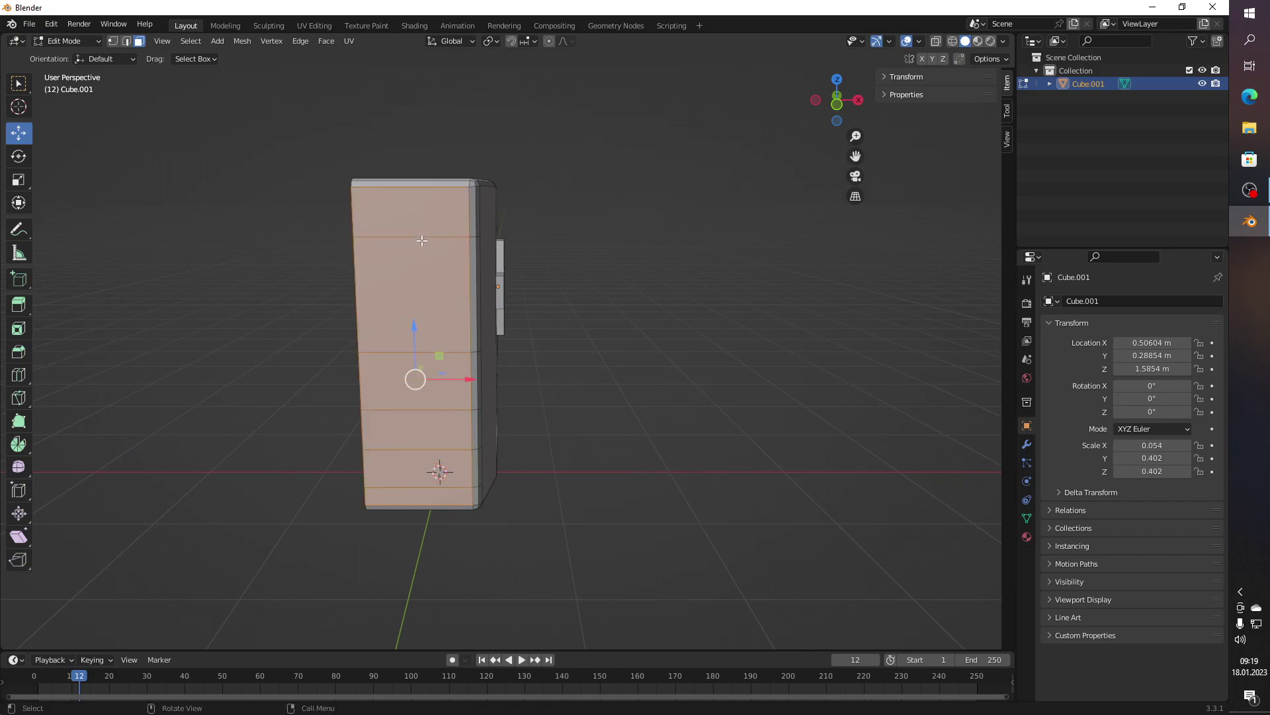
right_click(387, 281)
click(387, 280)
click(315, 281)
Step: Dissolve the next side column of faces into one face
drag(284, 284, 579, 483)
key(c)
drag(578, 483, 573, 254)
key(Escape)
right_click(556, 255)
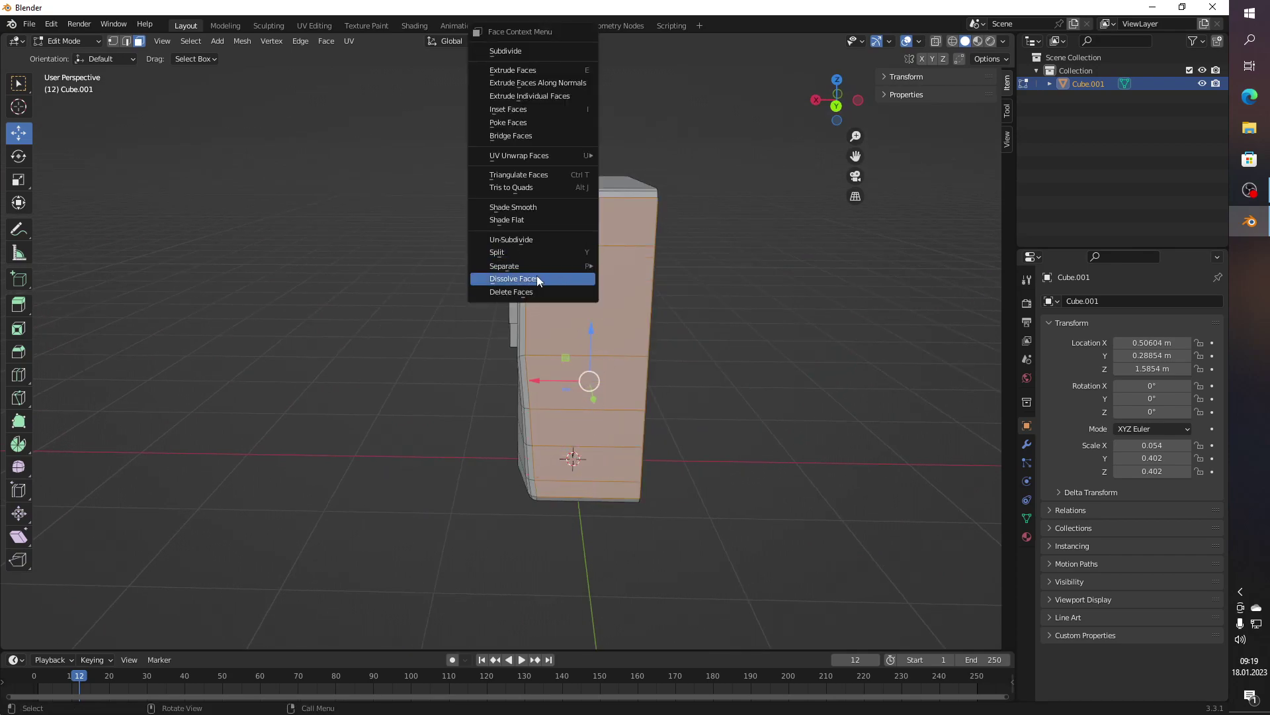
click(531, 281)
click(798, 407)
Step: Dissolve the third side column into one face and view the box from the front
drag(701, 529, 616, 415)
click(616, 415)
click(592, 318)
right_click(582, 351)
click(577, 350)
click(741, 380)
drag(740, 380, 827, 514)
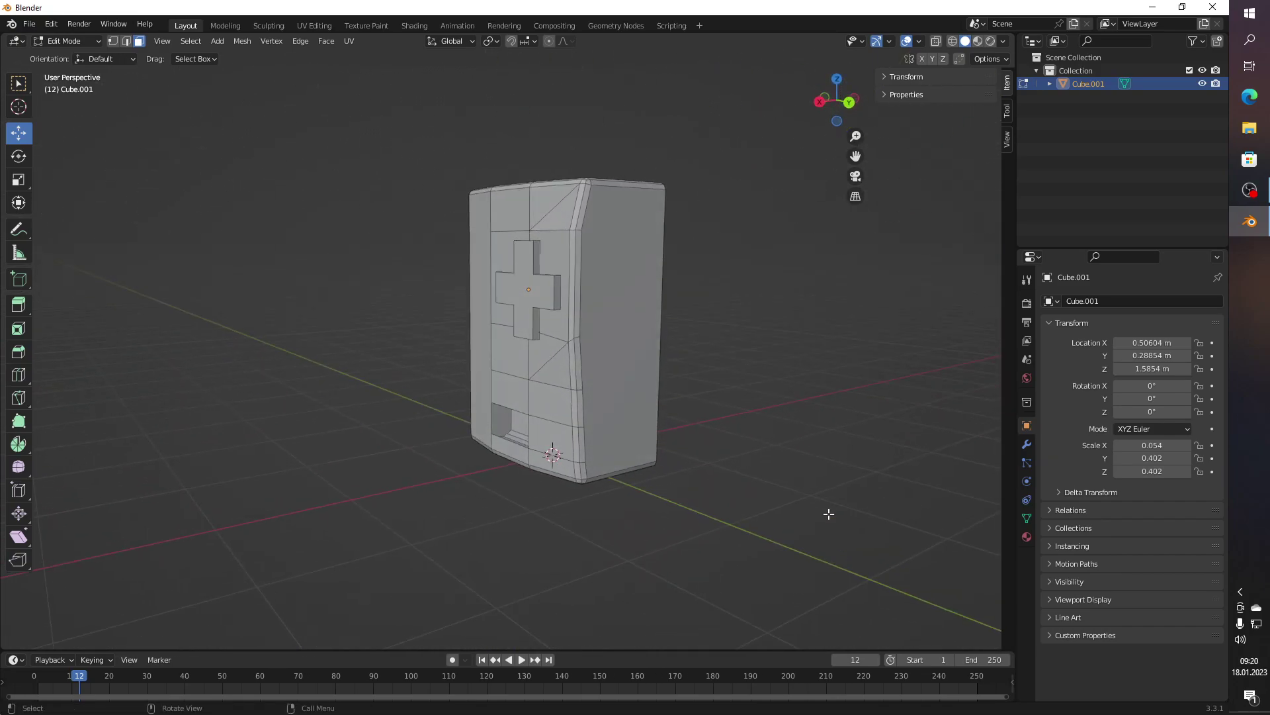
Step: Dissolve the corner-edge strip faces from bottom to top into one face
scroll(up, 3)
drag(647, 421, 586, 461)
click(478, 532)
drag(478, 456, 495, 439)
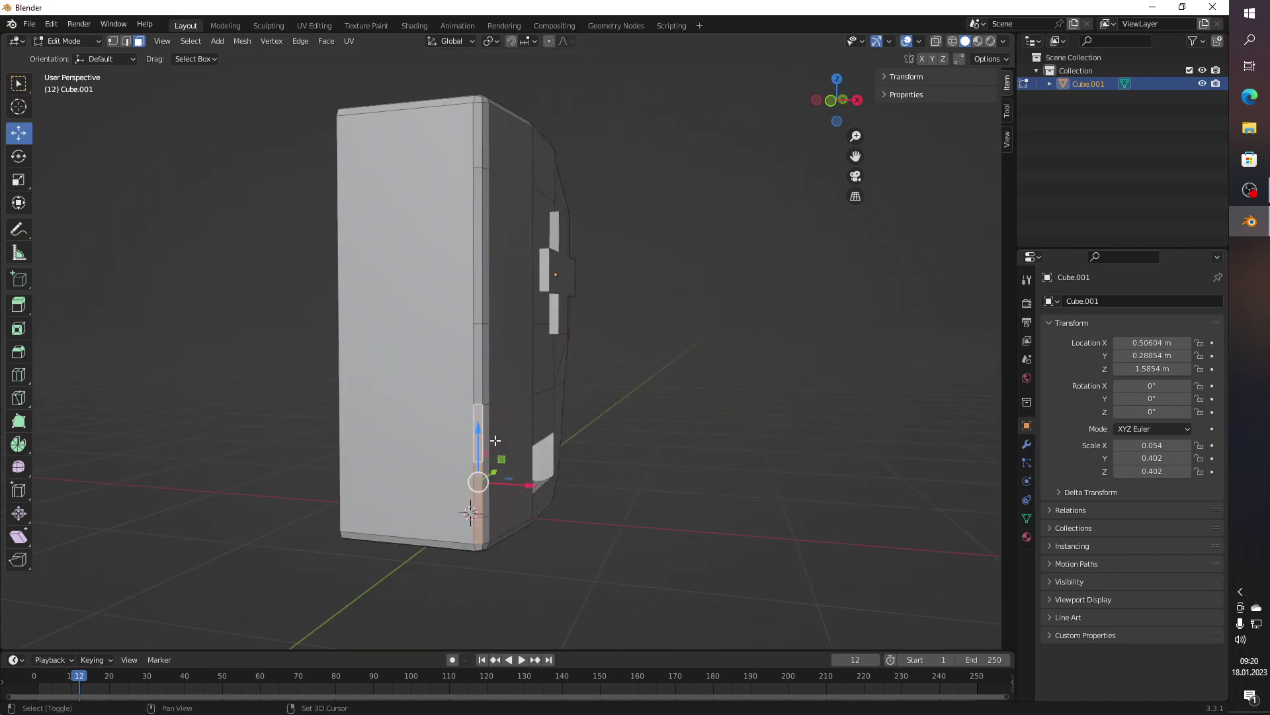
click(477, 241)
click(479, 158)
key(x)
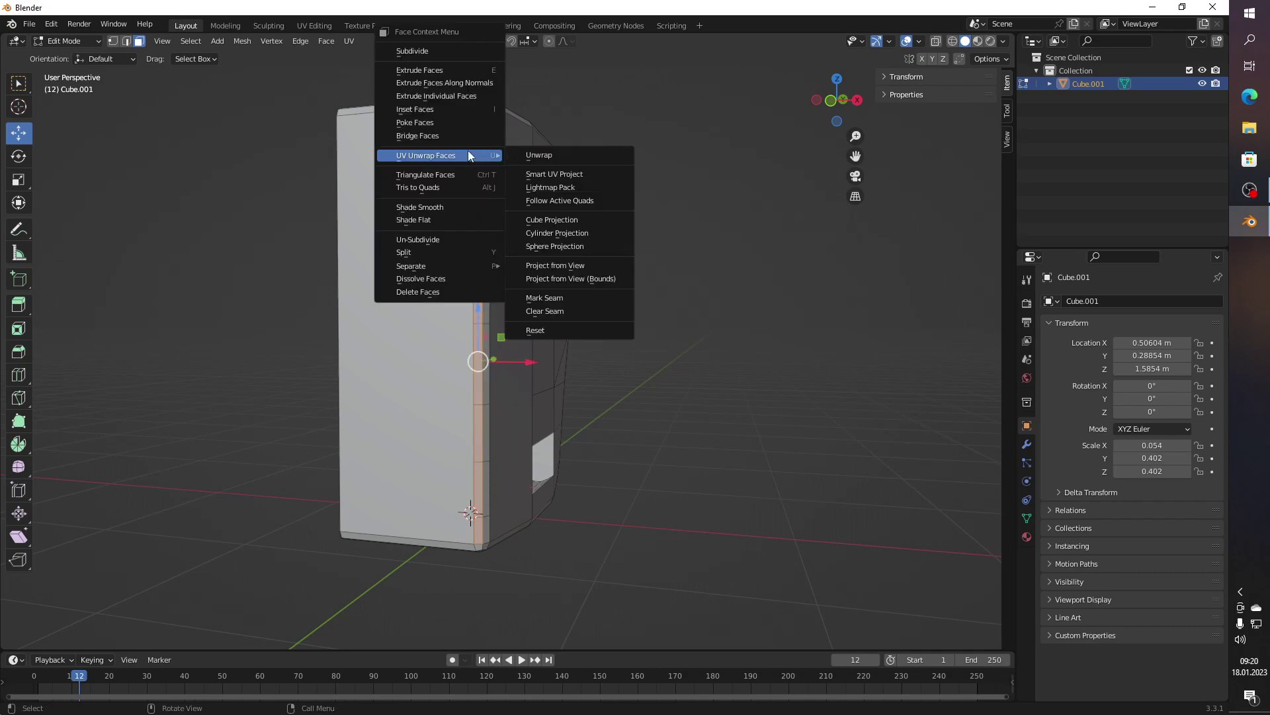
click(435, 266)
Step: Delete the narrow vertical strip faces running down the box's corner
click(486, 163)
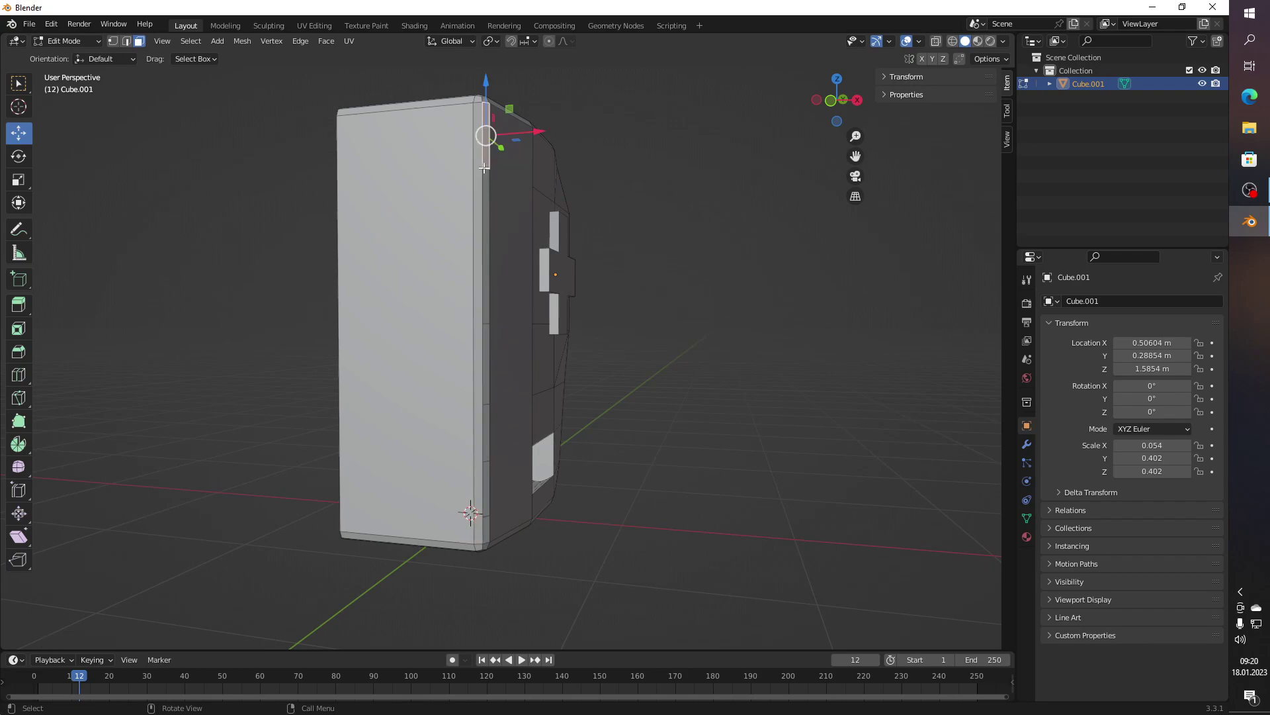
click(485, 188)
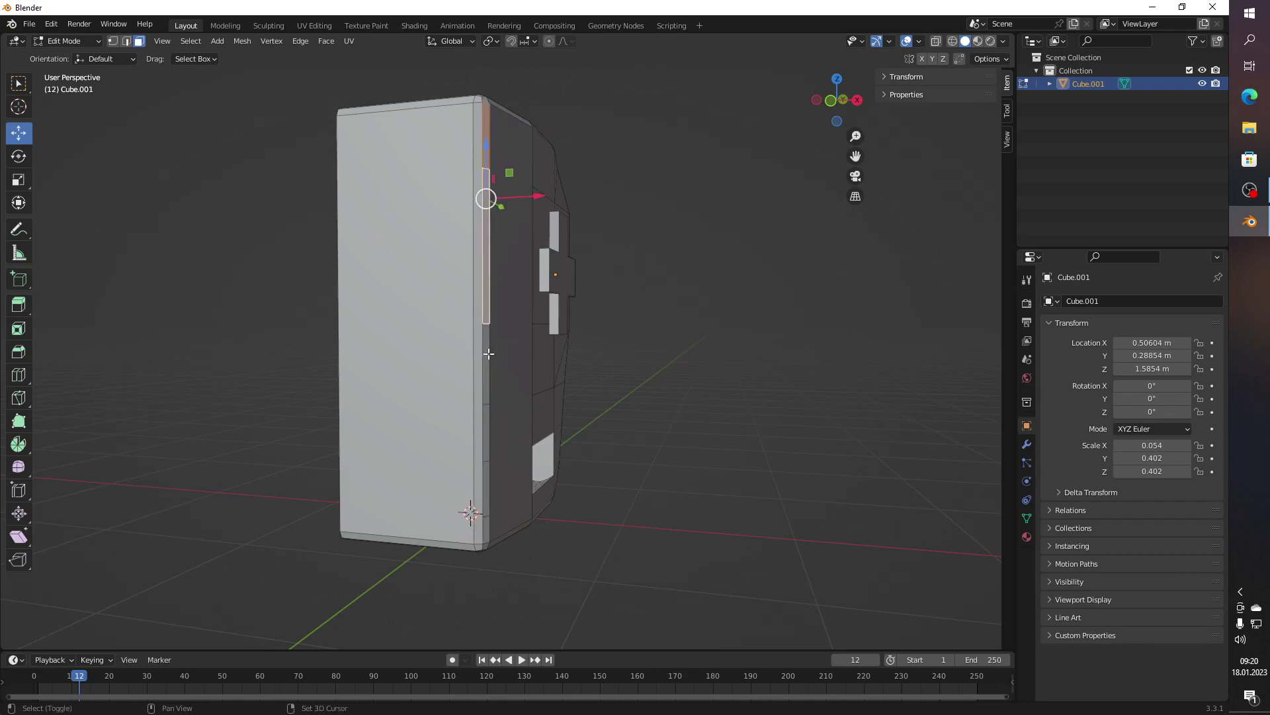
click(486, 357)
click(487, 433)
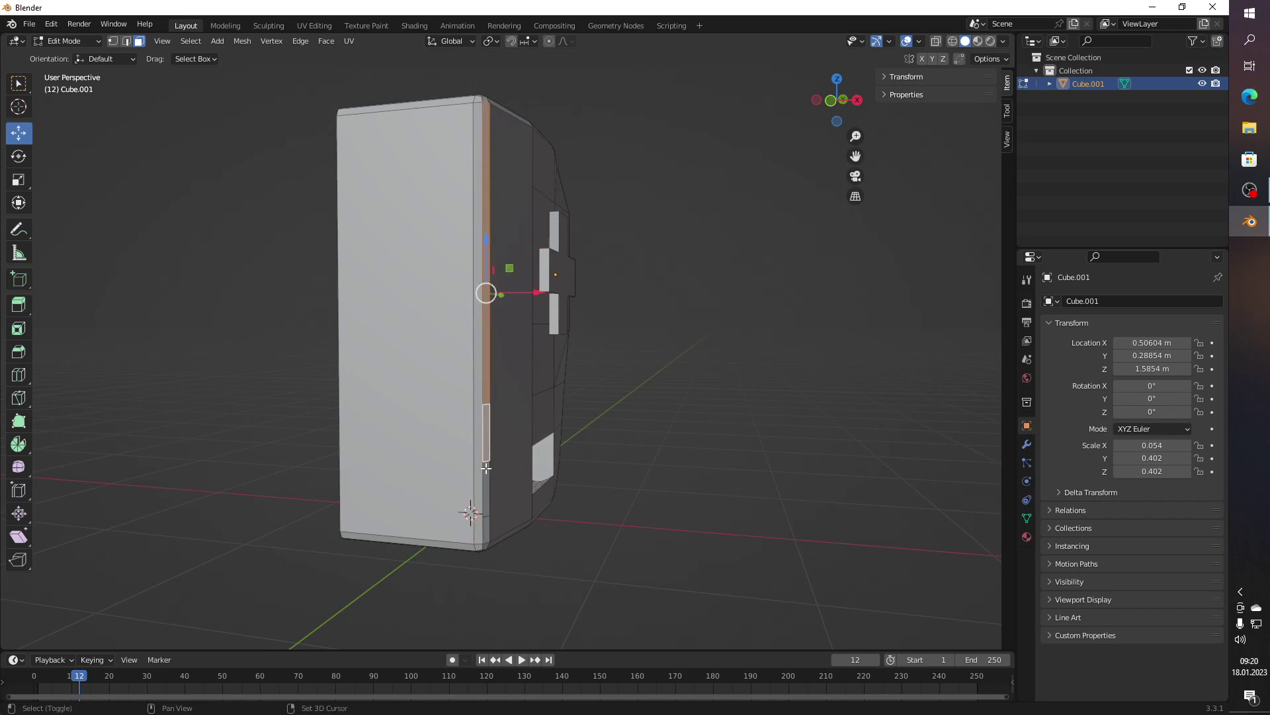
click(489, 497)
click(490, 503)
click(485, 516)
right_click(487, 493)
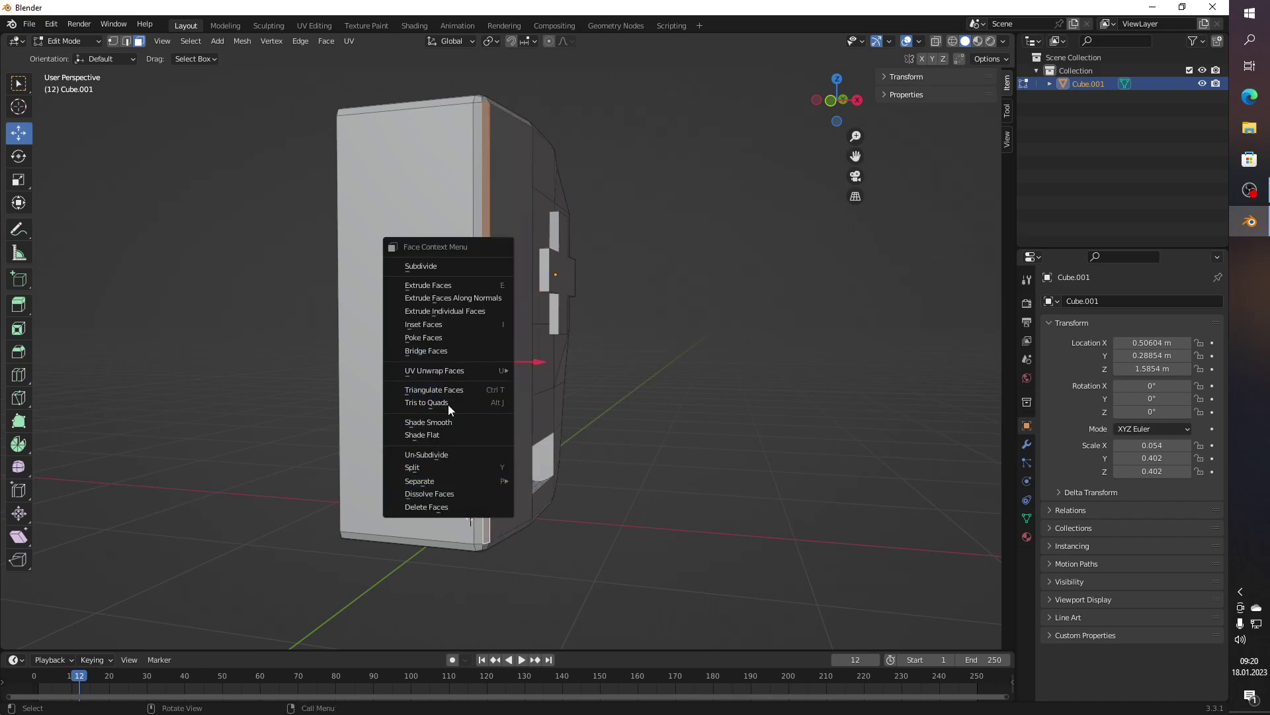
click(427, 506)
Step: Select the face inside the base opening from a front view
drag(680, 524, 573, 275)
scroll(down, 3)
scroll(up, 3)
scroll(up, 3)
click(568, 277)
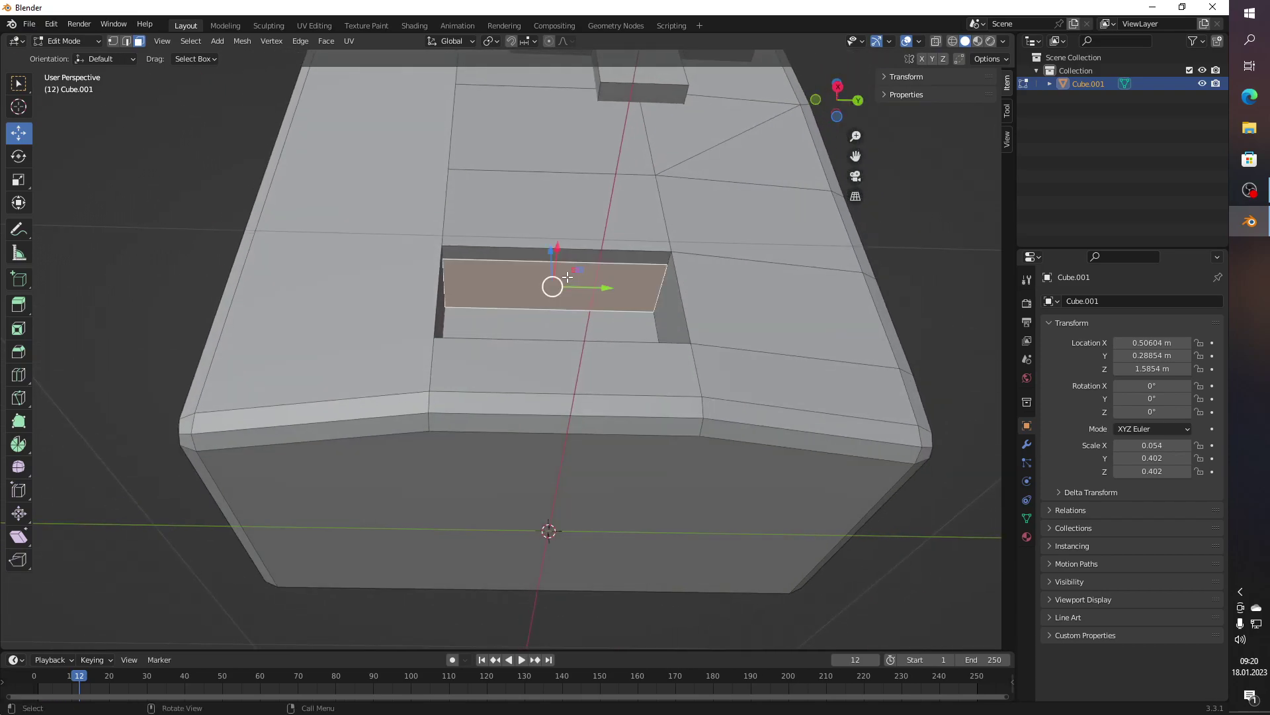
Step: Extrude the opening's face about 0.14 m and shift it along Z to form a ledge
drag(649, 282, 160, 170)
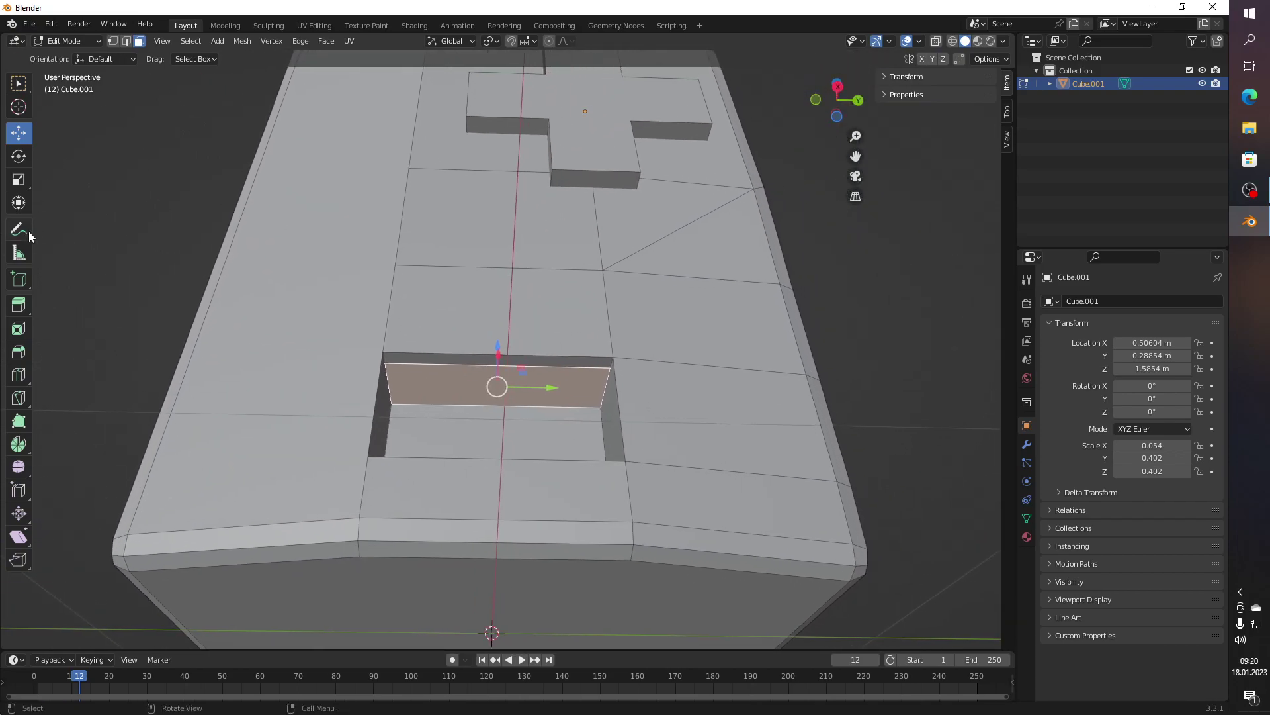
click(19, 304)
drag(503, 397, 519, 420)
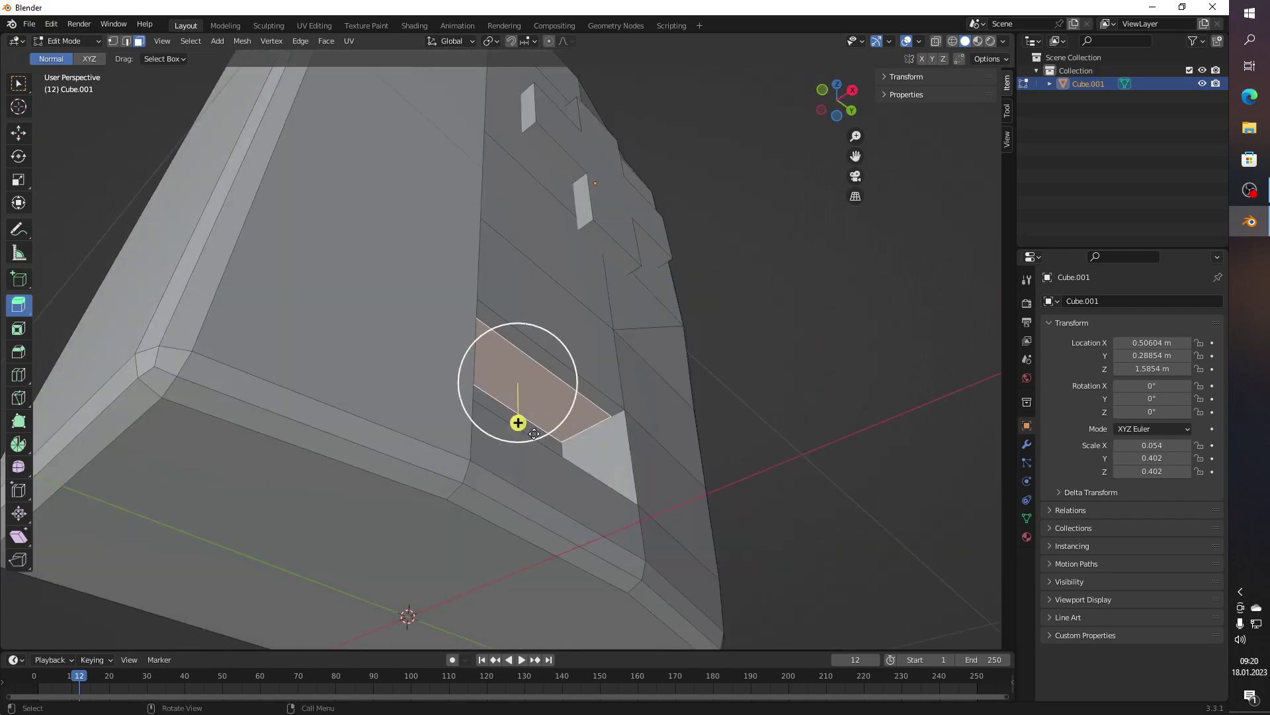
drag(521, 417, 516, 357)
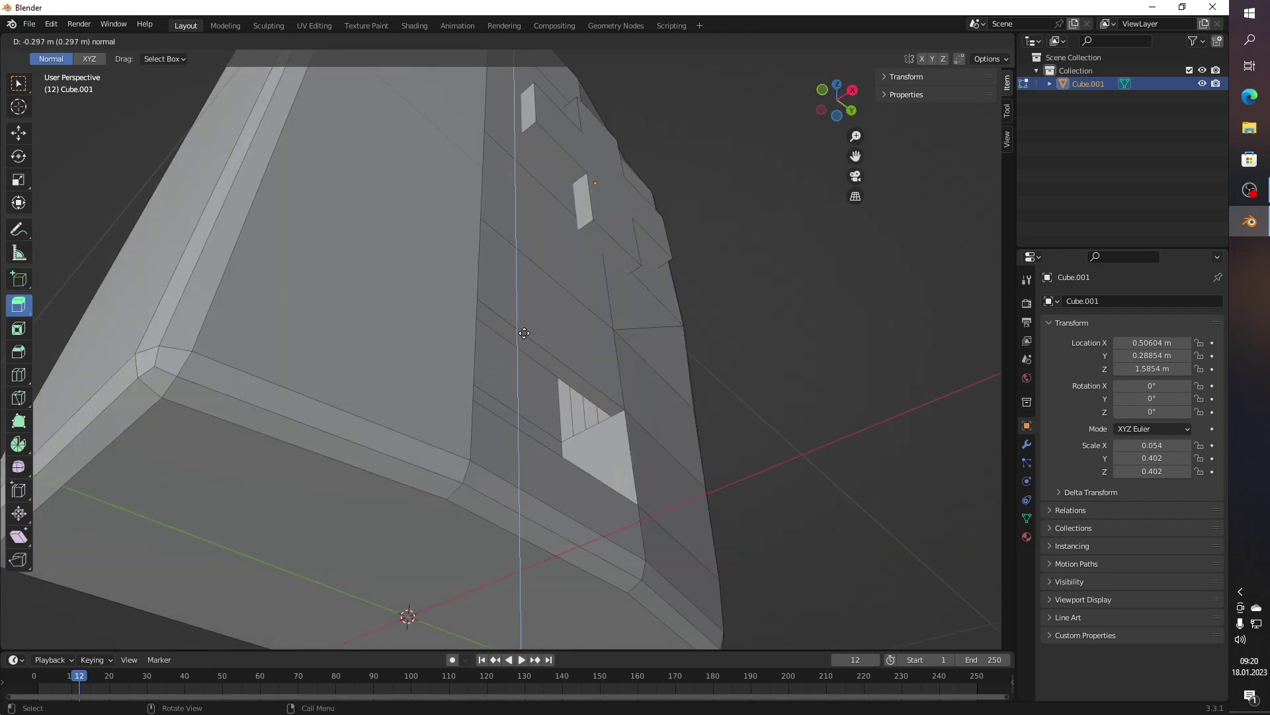
scroll(up, 3)
drag(514, 334, 202, 248)
click(25, 137)
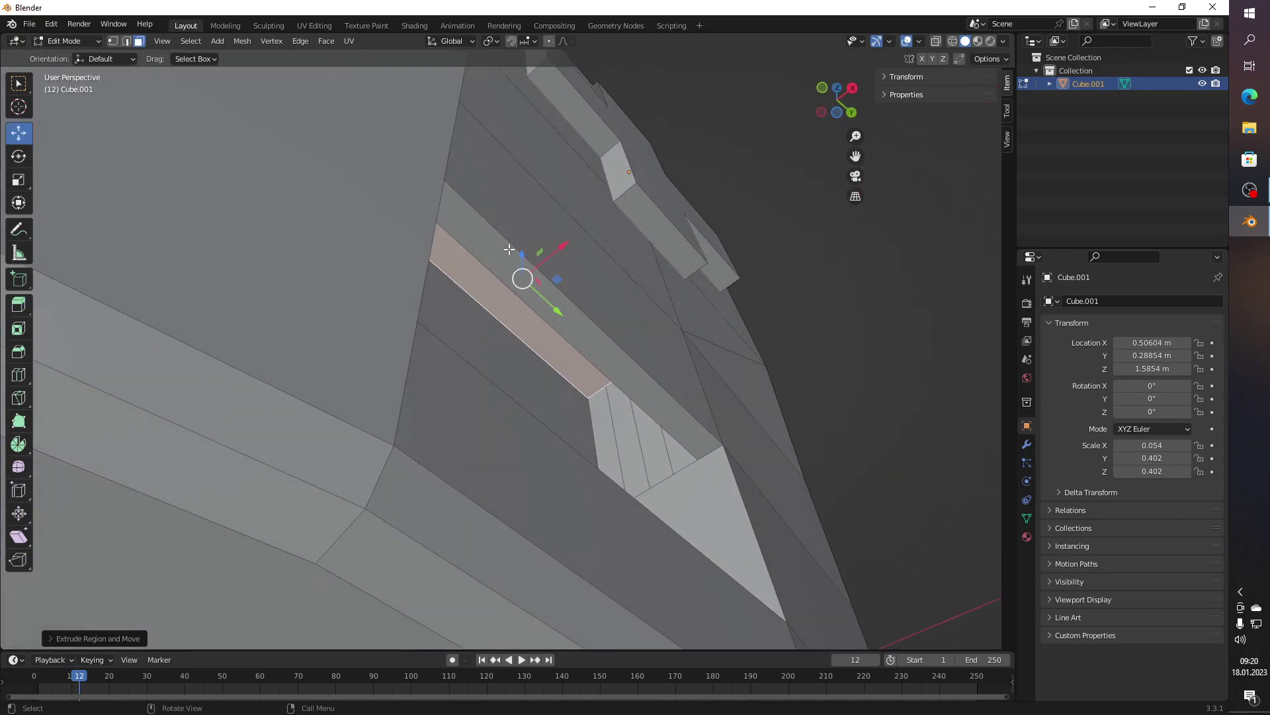
drag(524, 257, 522, 248)
drag(523, 248, 545, 341)
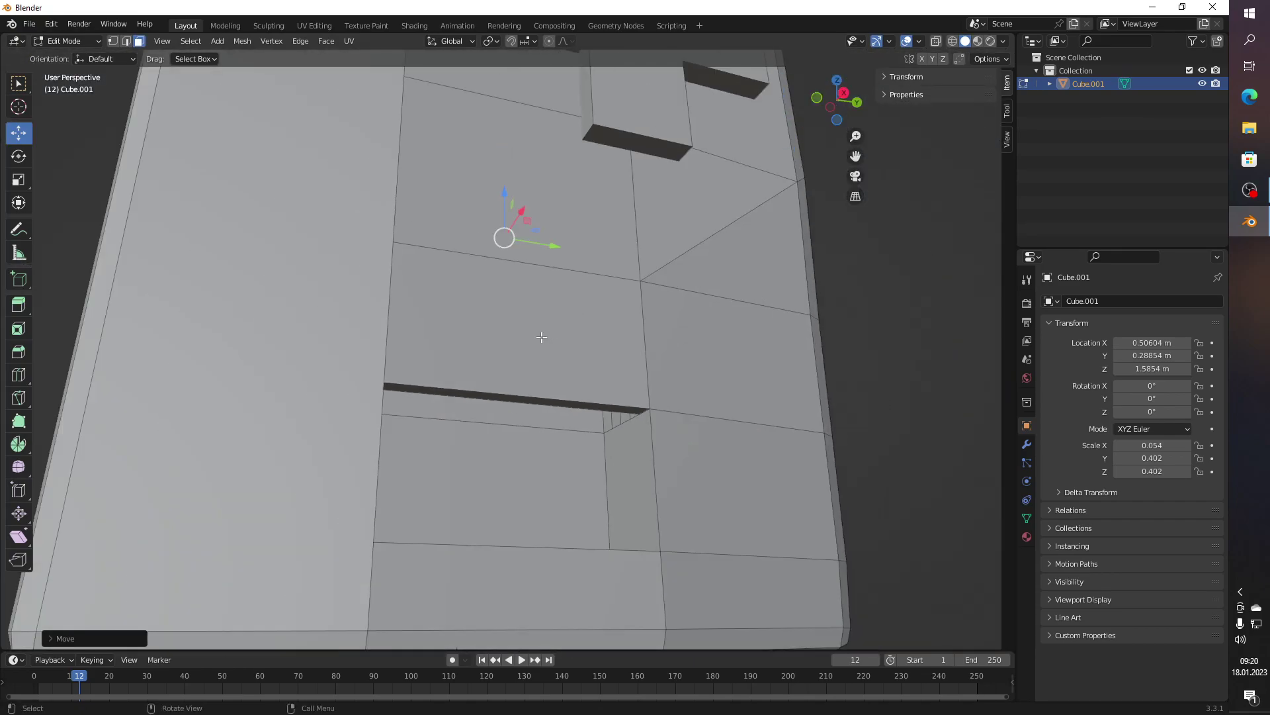
drag(525, 442, 246, 418)
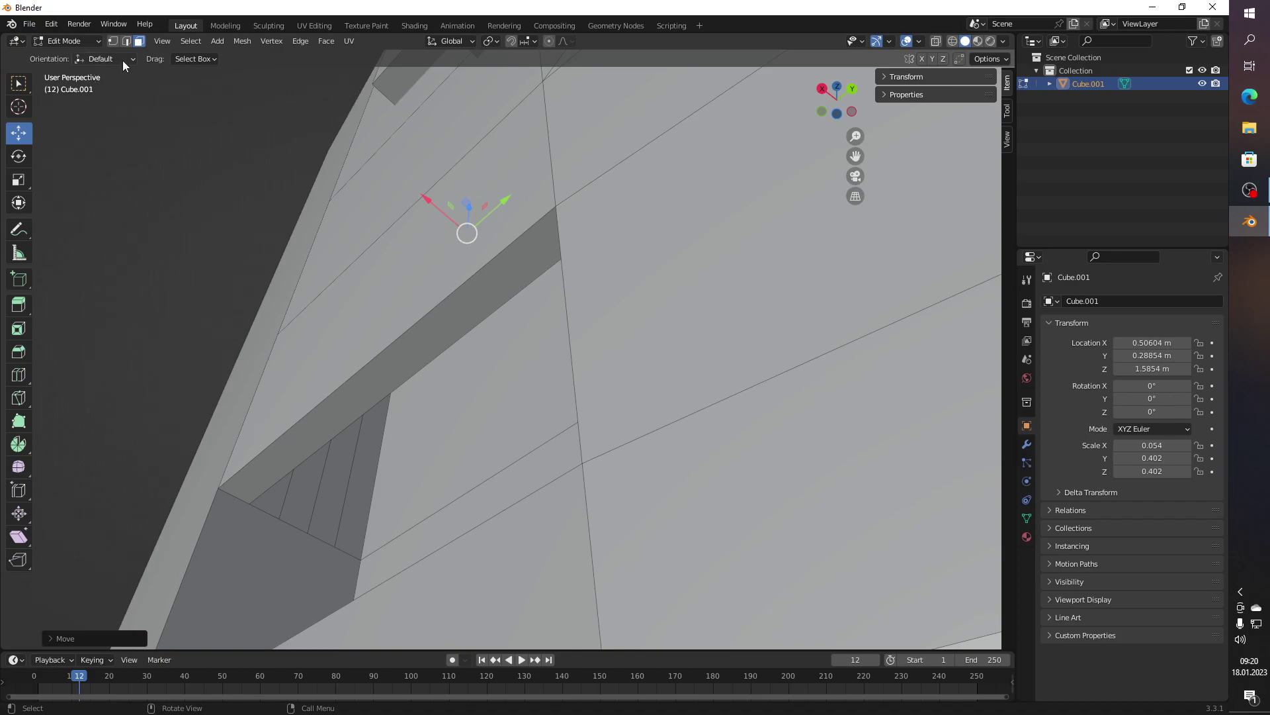
click(364, 494)
Step: Dissolve the strip faces and the dark face below on one side of the opening
click(318, 494)
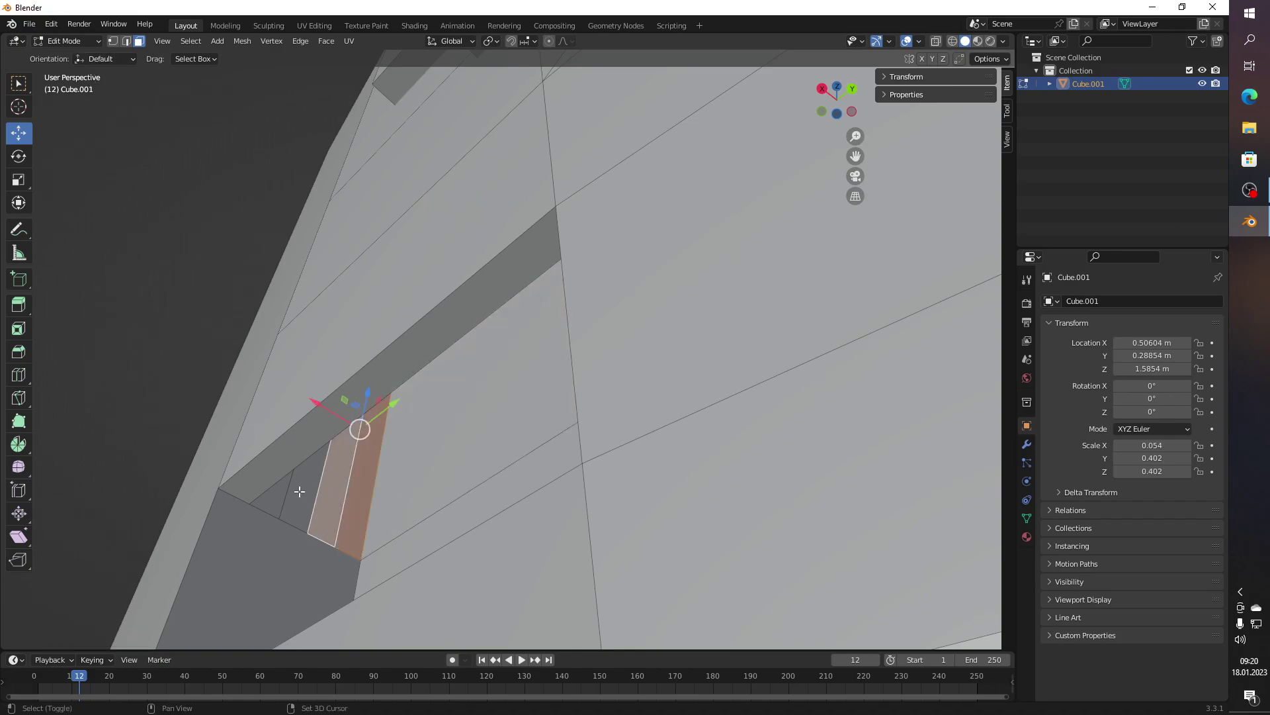
click(277, 496)
right_click(277, 499)
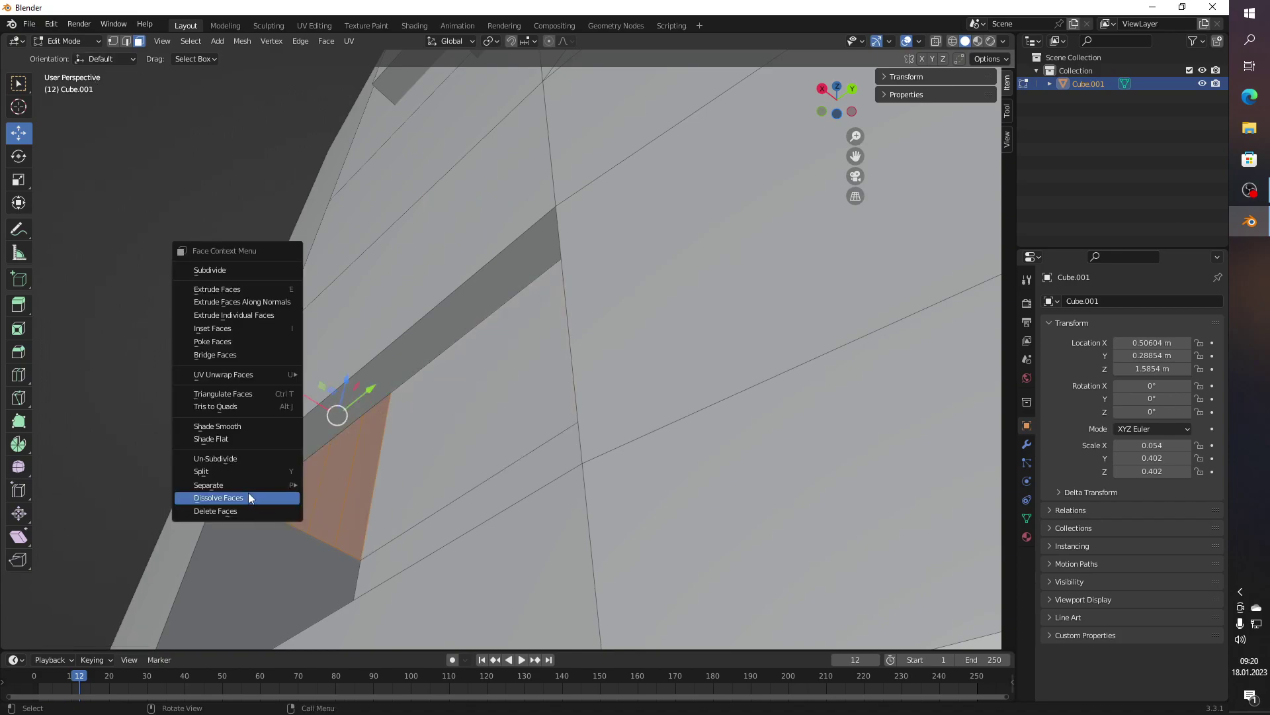
click(250, 499)
click(290, 551)
right_click(290, 553)
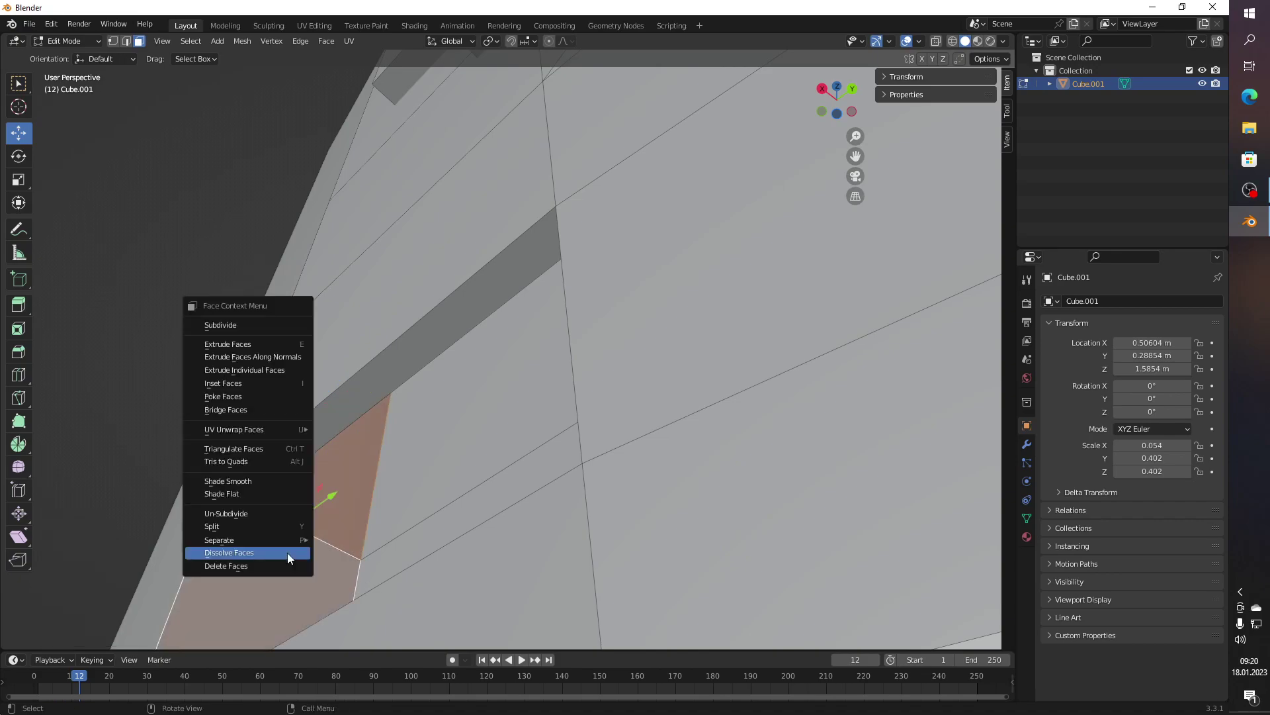
click(243, 554)
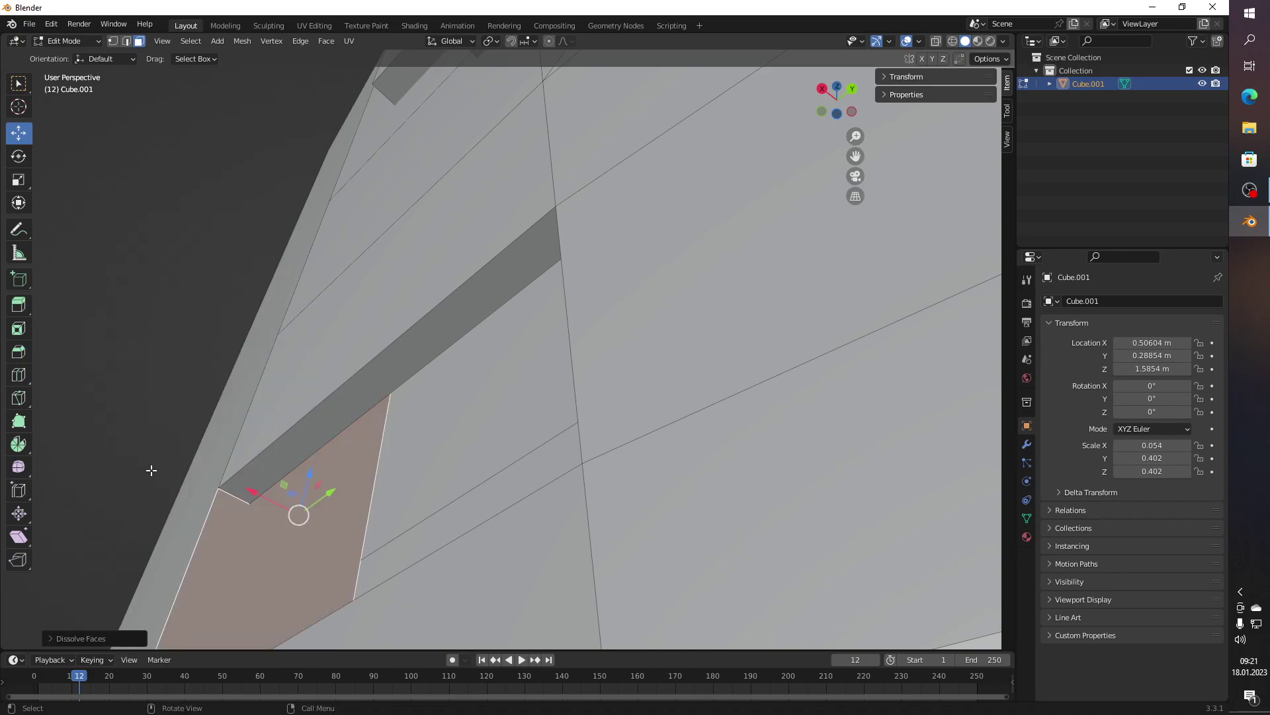
click(153, 467)
Step: Dissolve the strip and adjacent lower faces on the other side of the opening
drag(153, 467, 313, 494)
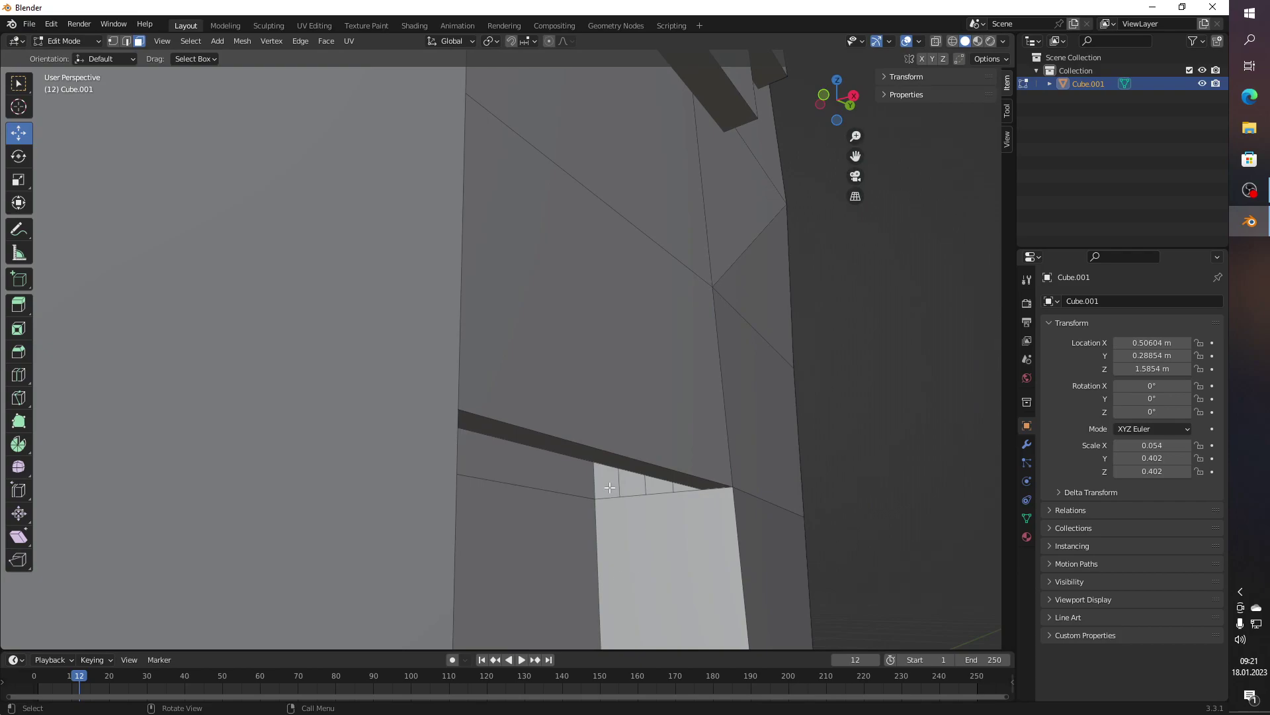
click(611, 477)
click(663, 490)
click(655, 513)
right_click(648, 518)
click(648, 518)
click(494, 474)
click(511, 509)
right_click(510, 507)
click(510, 507)
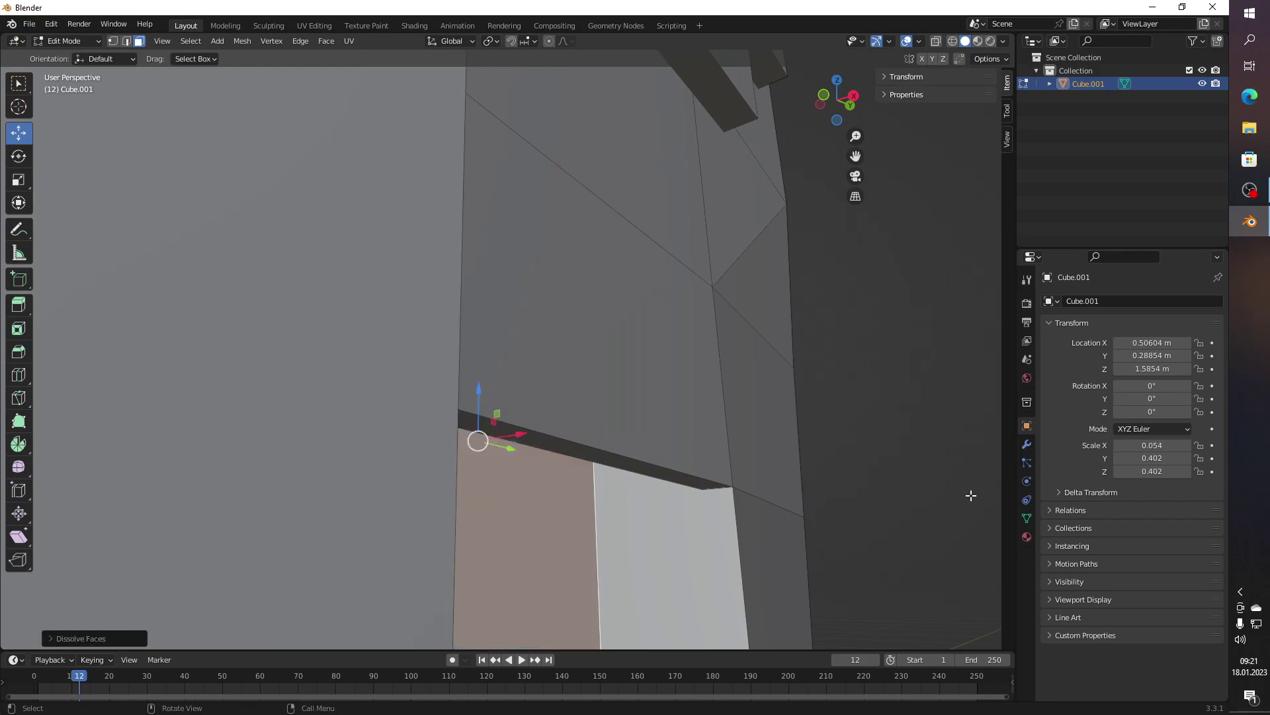
click(967, 496)
Step: Orbit around the tower to inspect the tidied base opening
drag(851, 482, 890, 506)
drag(581, 240, 250, 280)
drag(324, 267, 485, 290)
scroll(up, 3)
scroll(up, 3)
drag(516, 331, 583, 401)
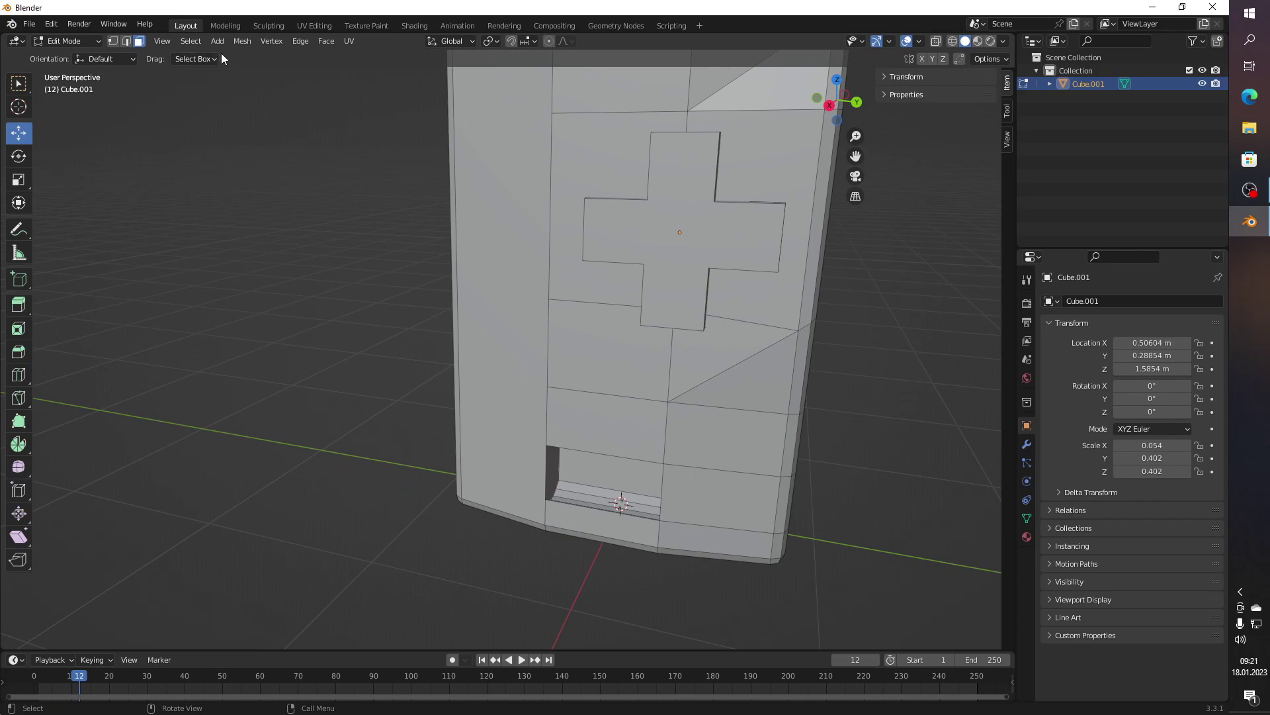
Step: In Object Mode, add a new cube mesh to the scene
click(217, 41)
key(Tab)
click(193, 86)
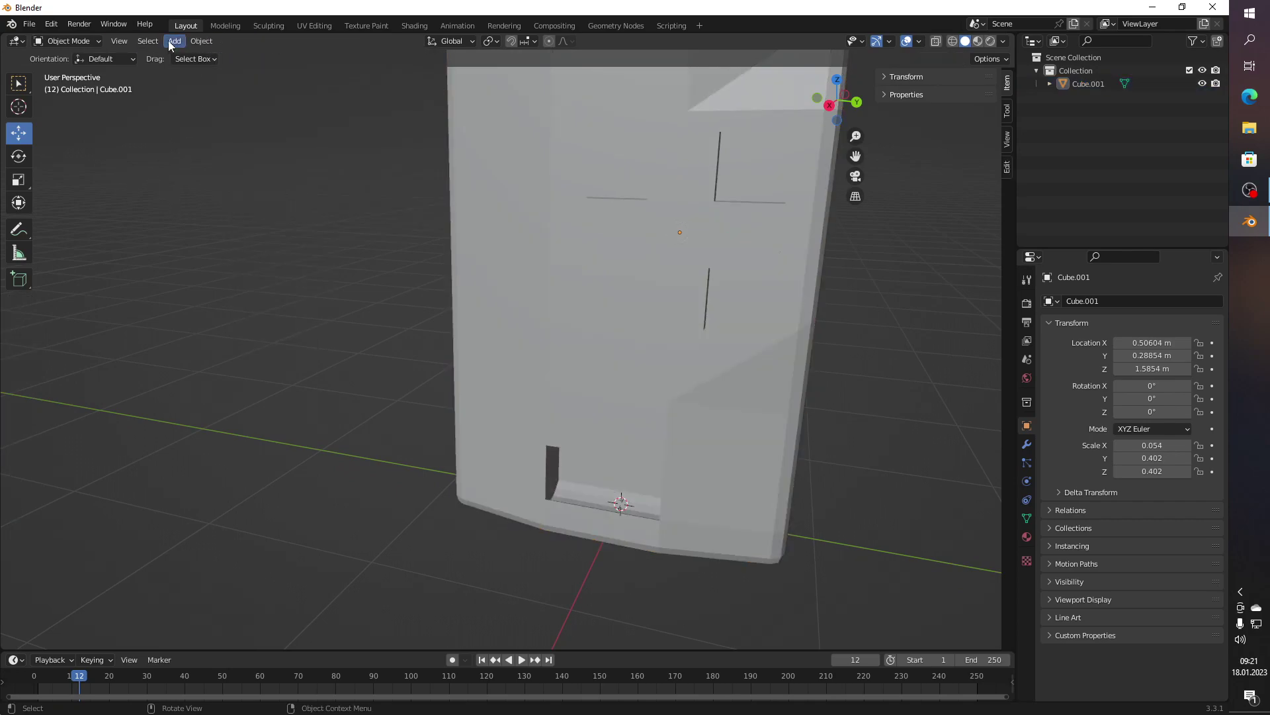
click(170, 41)
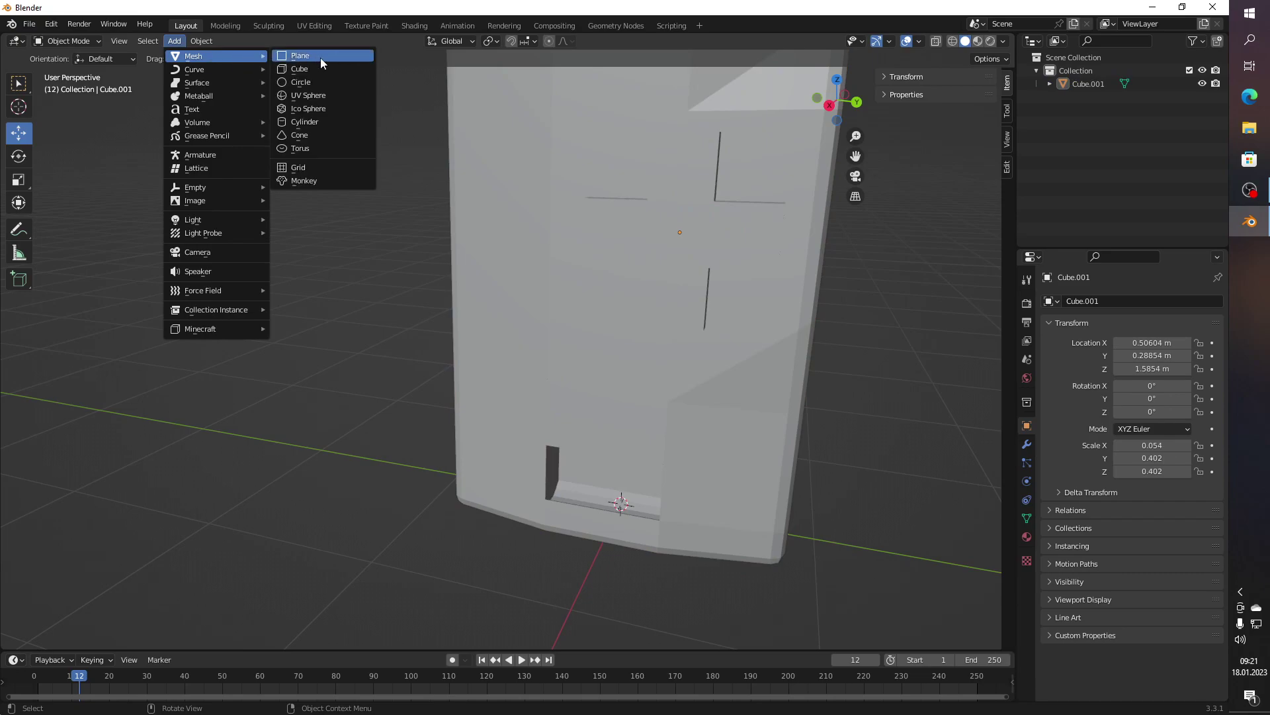
click(326, 68)
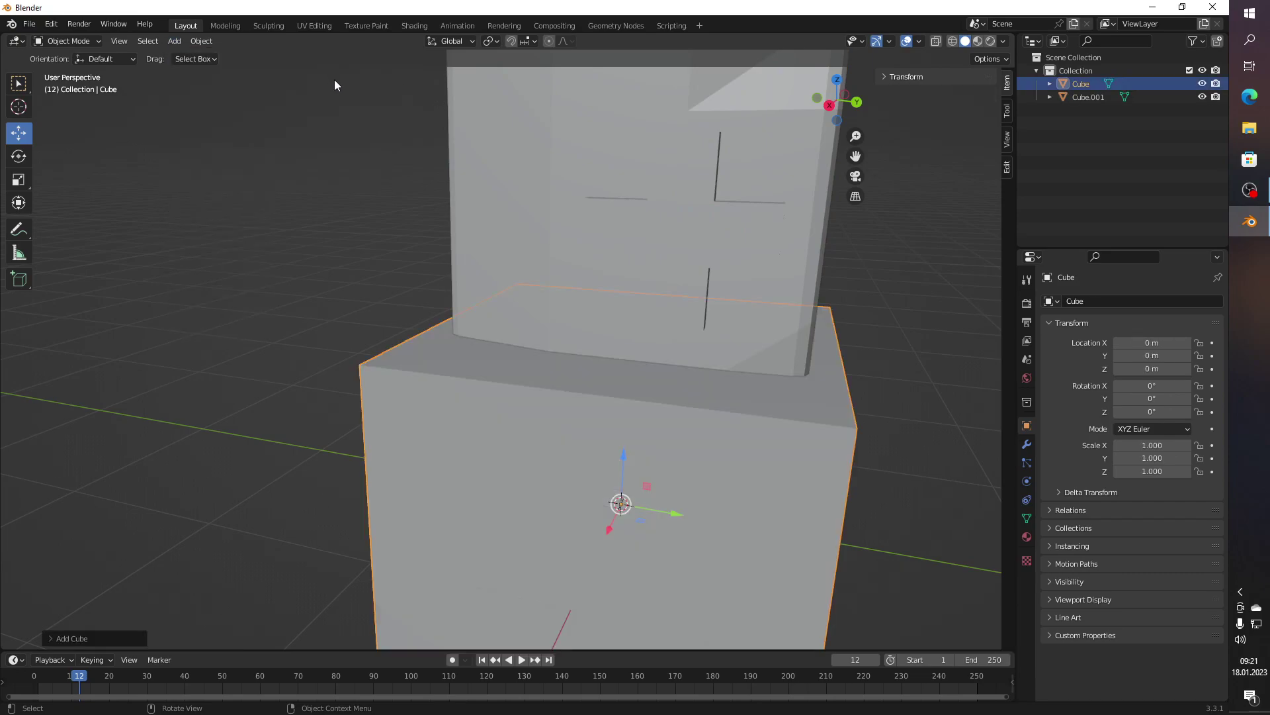
scroll(down, 3)
drag(381, 246, 511, 339)
Step: Scale the new cube down uniformly to 0.156
click(19, 179)
drag(497, 379, 471, 400)
drag(470, 400, 580, 387)
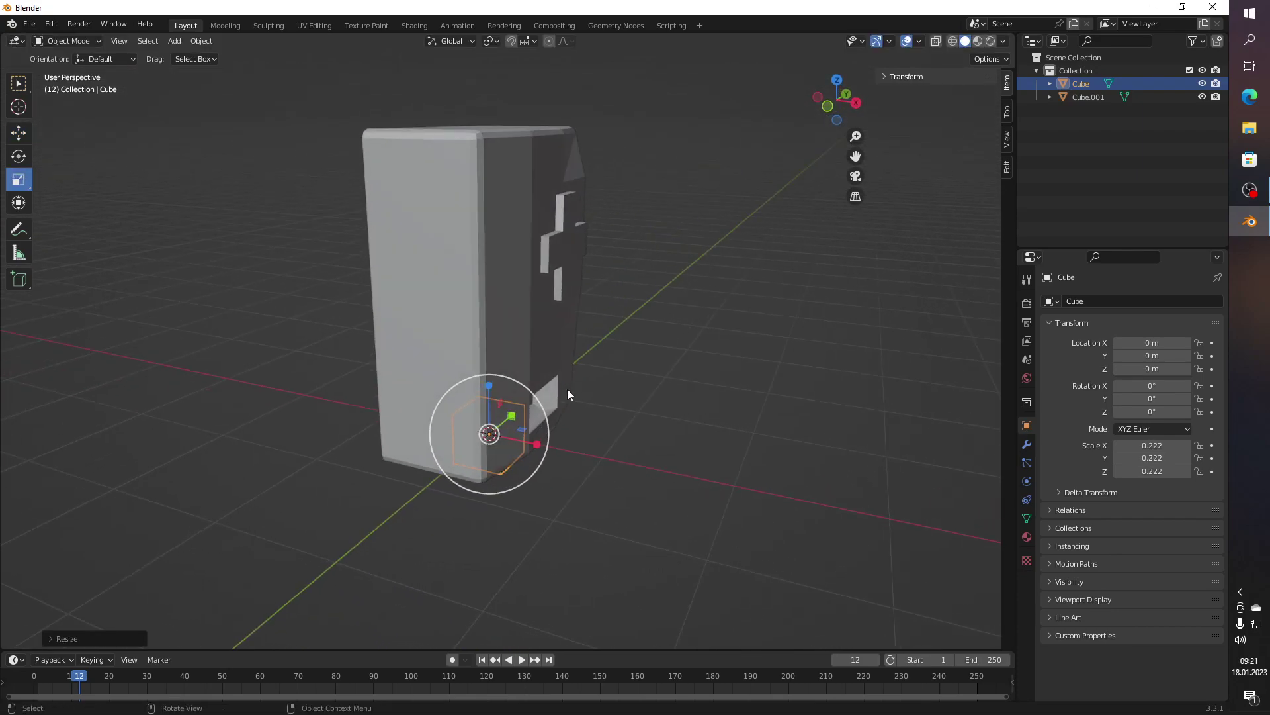
drag(530, 411, 518, 418)
Step: Move the cube to the cross's height, partly sunk into the tower's side
click(27, 132)
drag(493, 396, 617, 270)
scroll(up, 3)
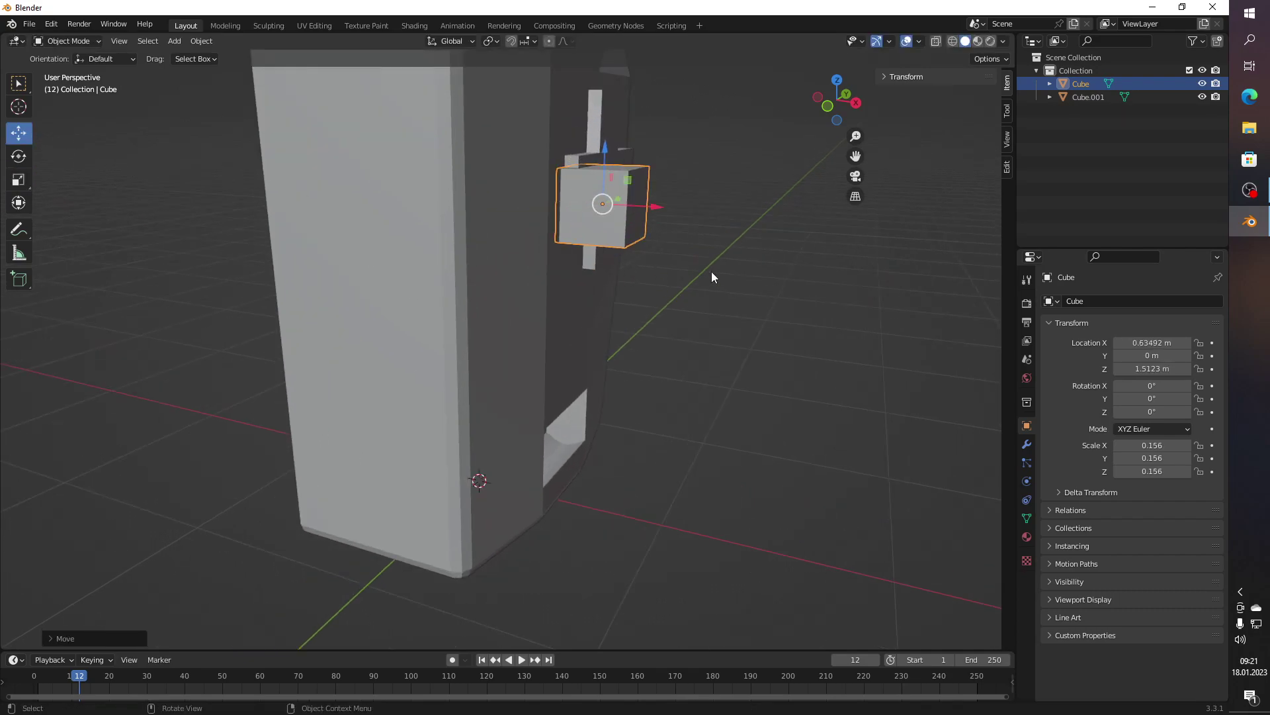
drag(712, 271, 588, 279)
scroll(down, 3)
drag(669, 269, 671, 371)
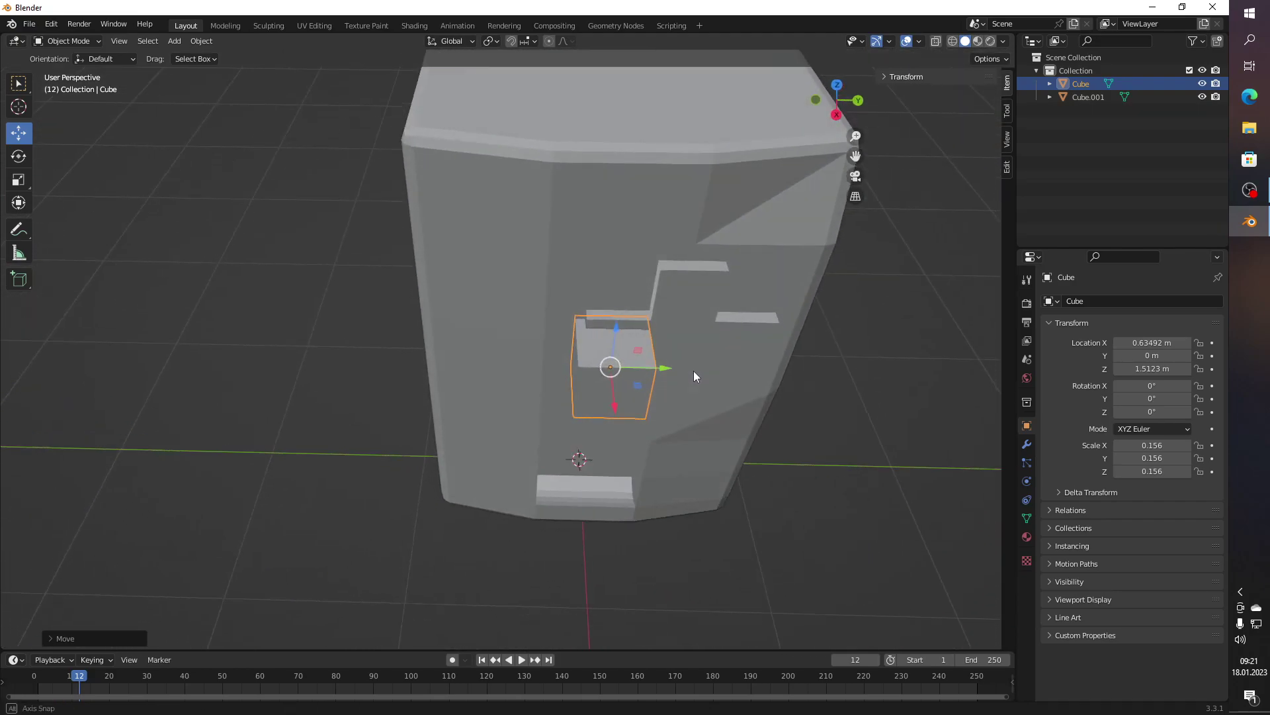
drag(670, 371, 552, 357)
drag(552, 357, 713, 289)
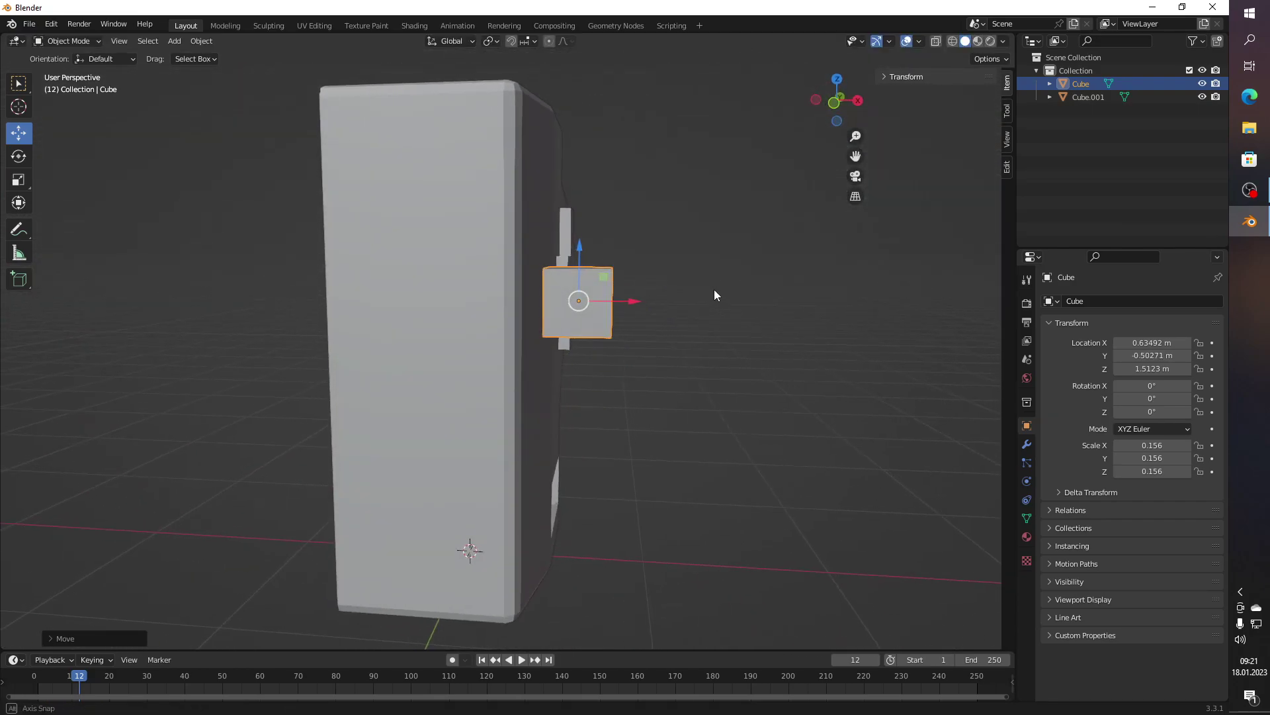
drag(627, 297, 579, 297)
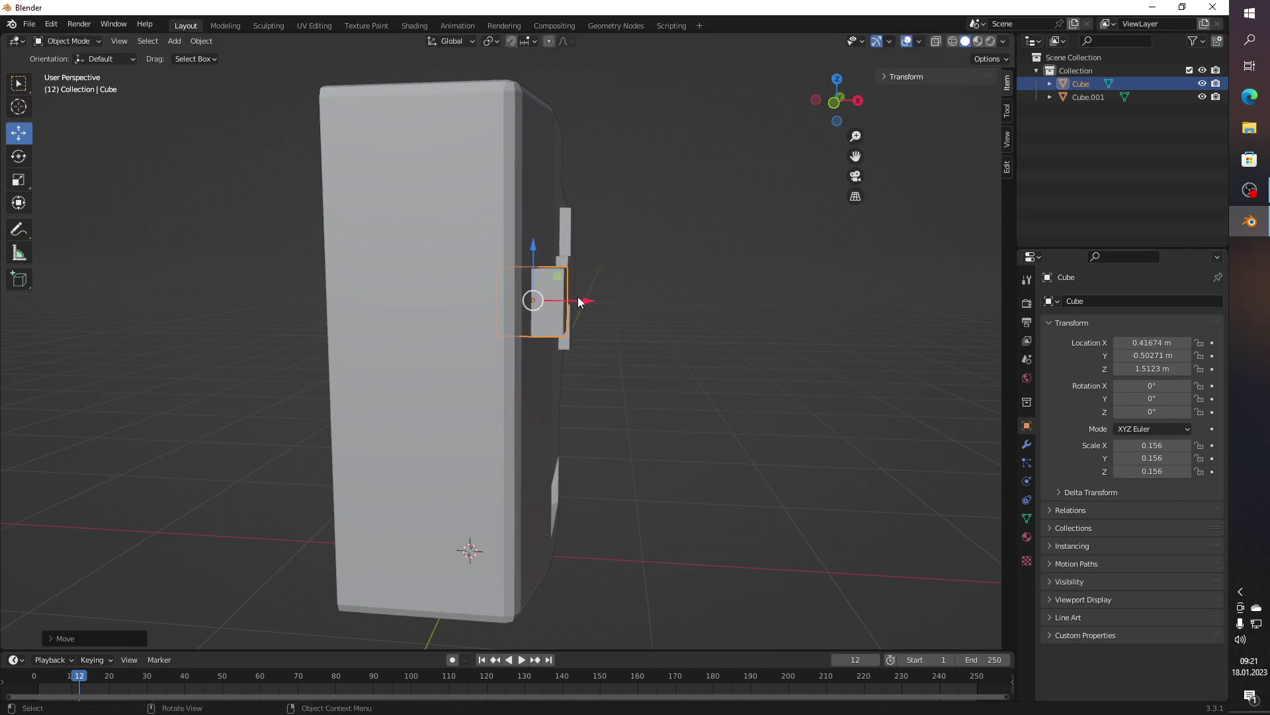
Step: Flatten the cube vertically to about 0.068 in Z
click(19, 156)
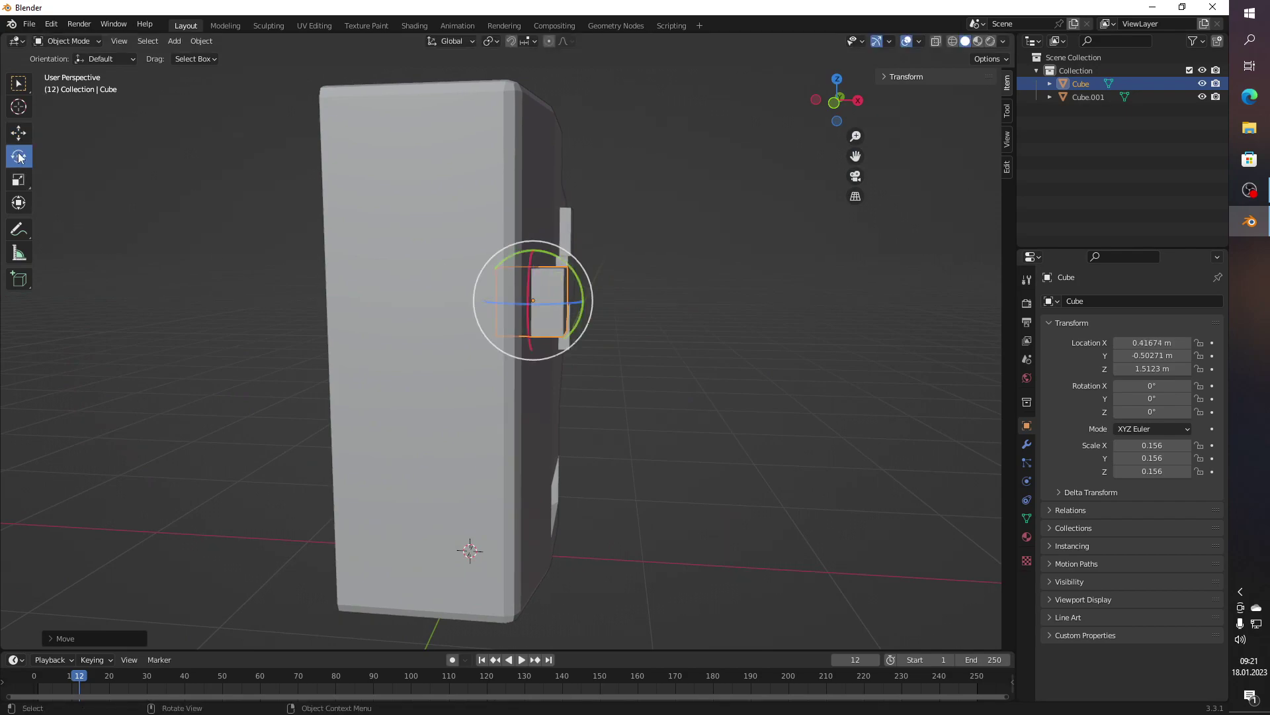
click(15, 182)
drag(244, 201, 210, 225)
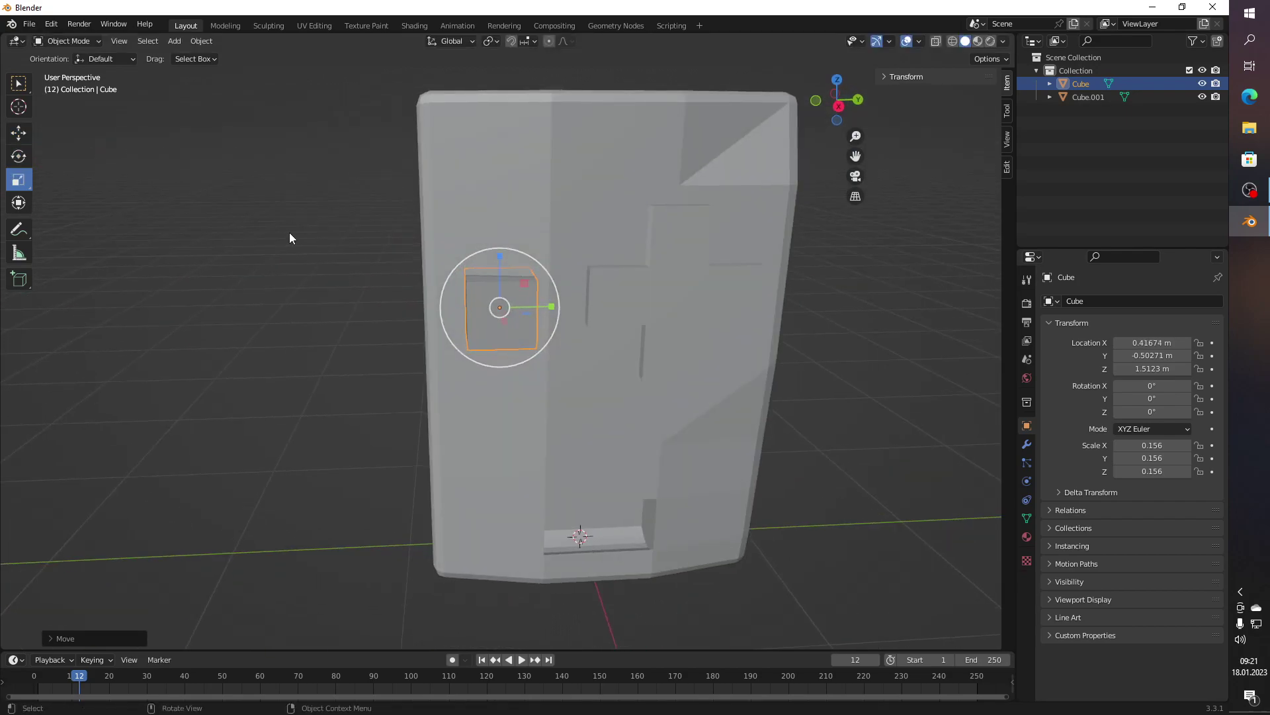
drag(553, 274, 501, 287)
Step: Scale the cube into a slab 0.079 × 0.177 × 0.427, tall and thin along X
scroll(up, 3)
drag(509, 293, 520, 256)
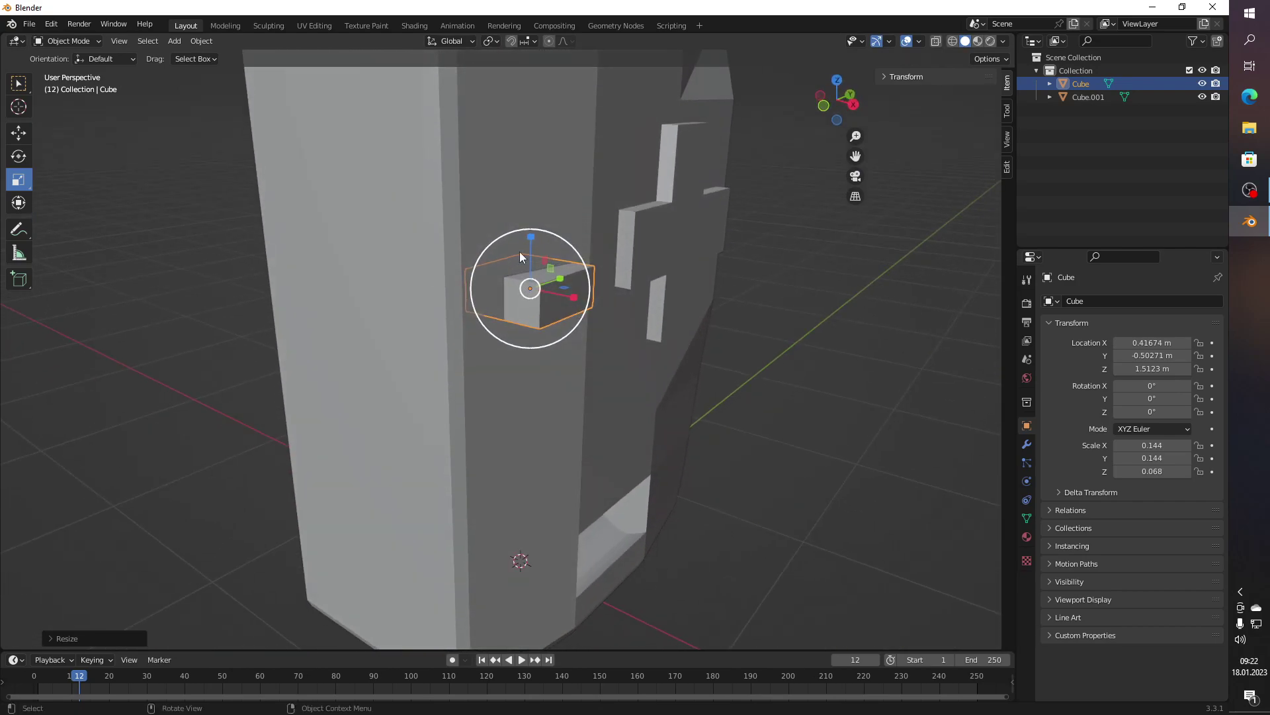
drag(520, 256, 536, 76)
scroll(down, 3)
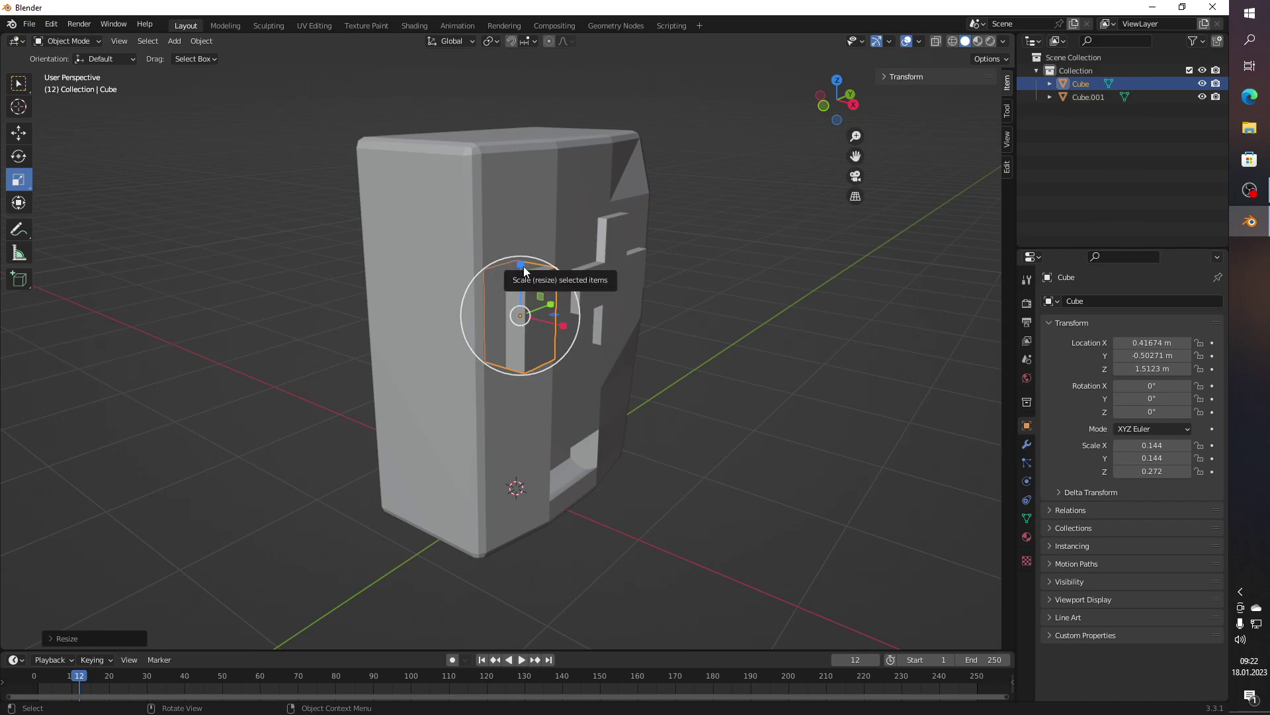
drag(523, 266, 522, 238)
drag(571, 256, 487, 272)
scroll(up, 3)
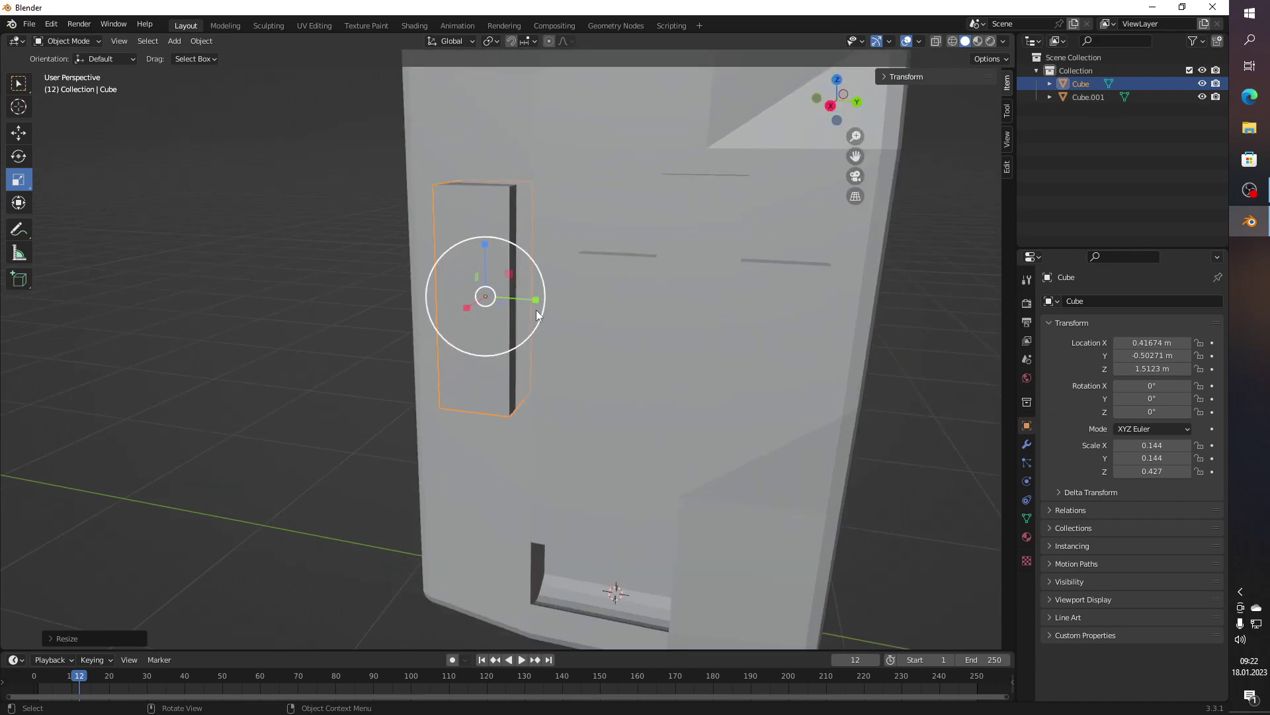
drag(538, 297, 551, 299)
drag(197, 281, 348, 283)
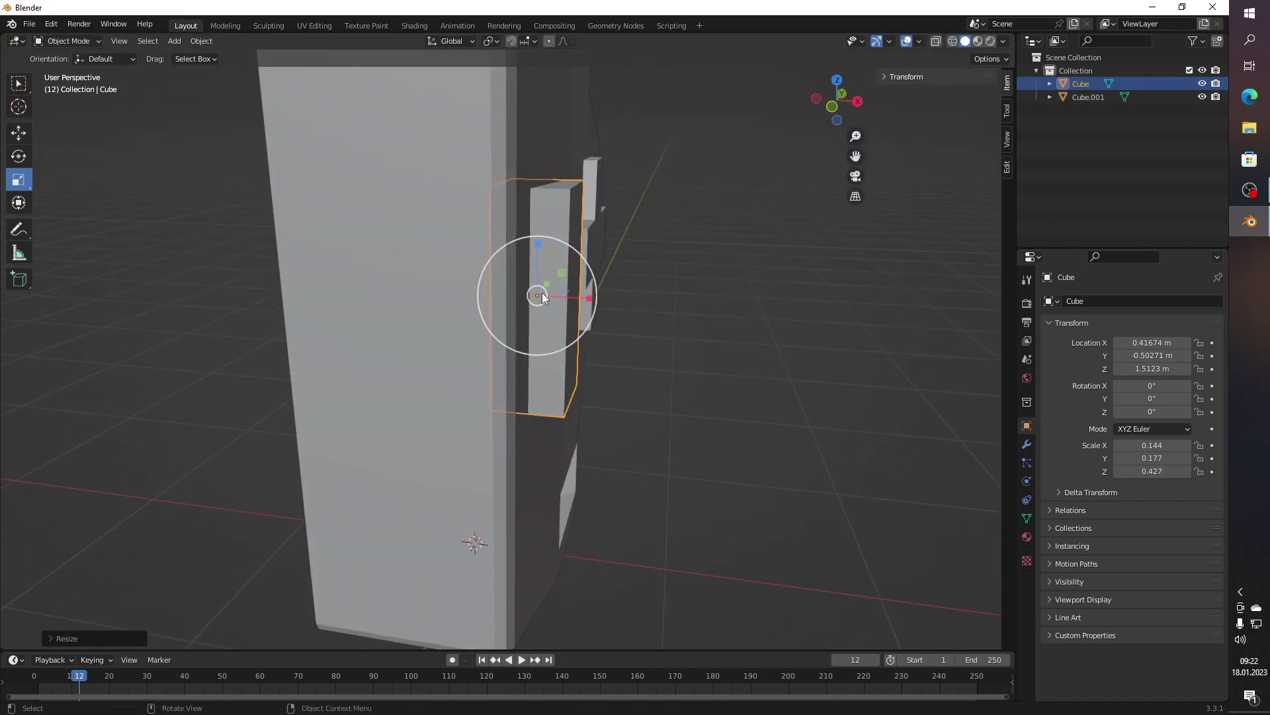
drag(591, 301, 560, 296)
Step: Lower the block to Z 1.2345 m and nudge it slightly along Y
click(18, 134)
scroll(up, 3)
drag(533, 224, 589, 301)
drag(533, 247, 537, 319)
drag(537, 319, 554, 265)
scroll(up, 3)
drag(544, 358, 530, 358)
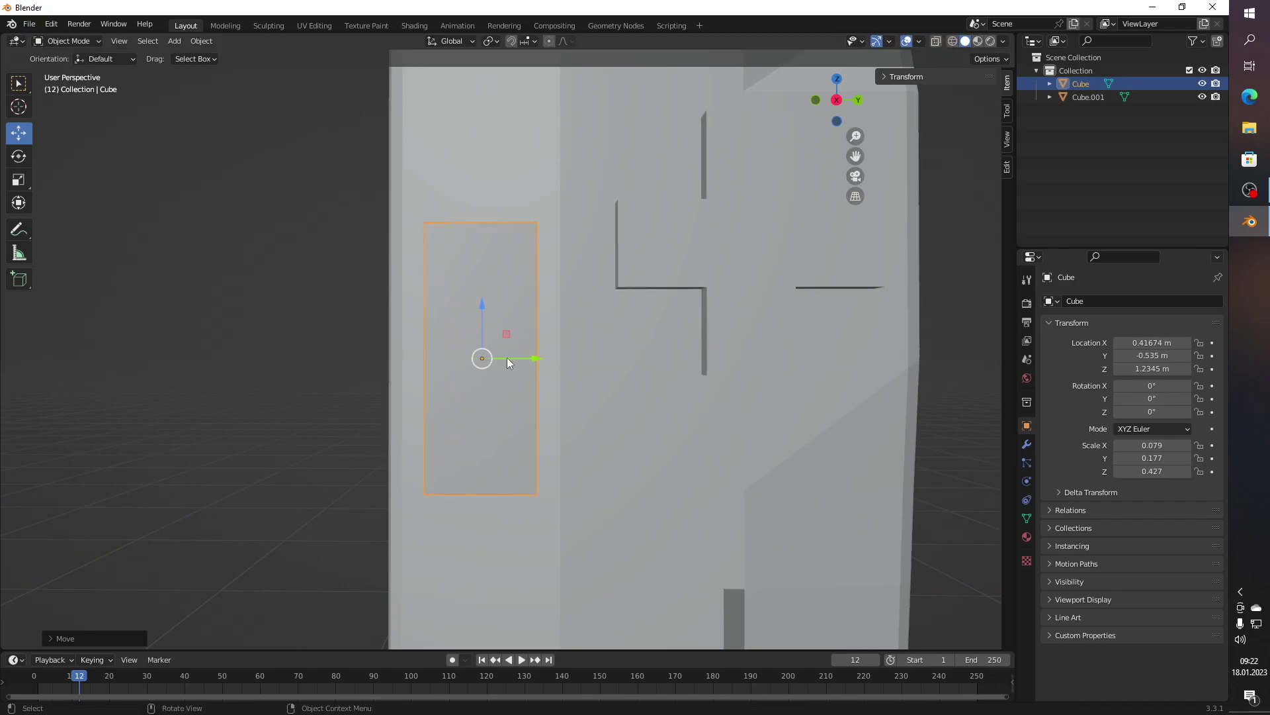
click(299, 371)
drag(299, 371, 669, 426)
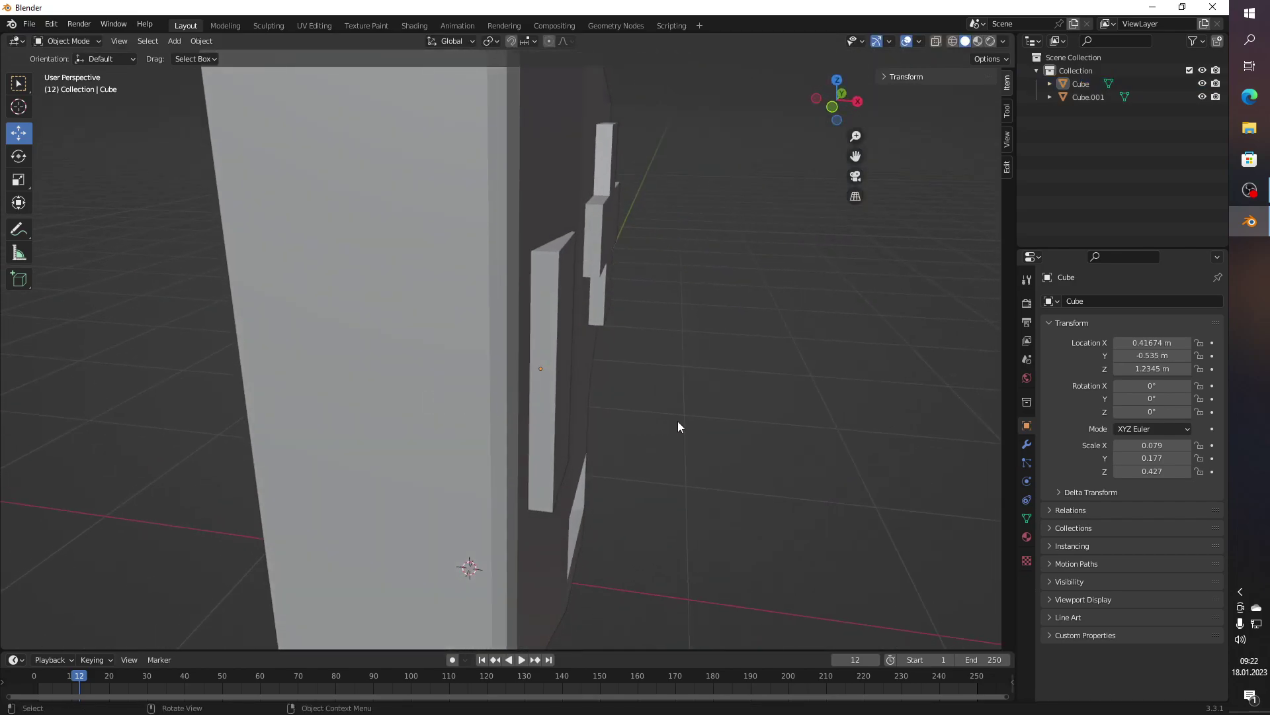
Step: Select the tower mesh and enter Edit Mode, abandoning an attempted loop cut
click(540, 404)
key(Tab)
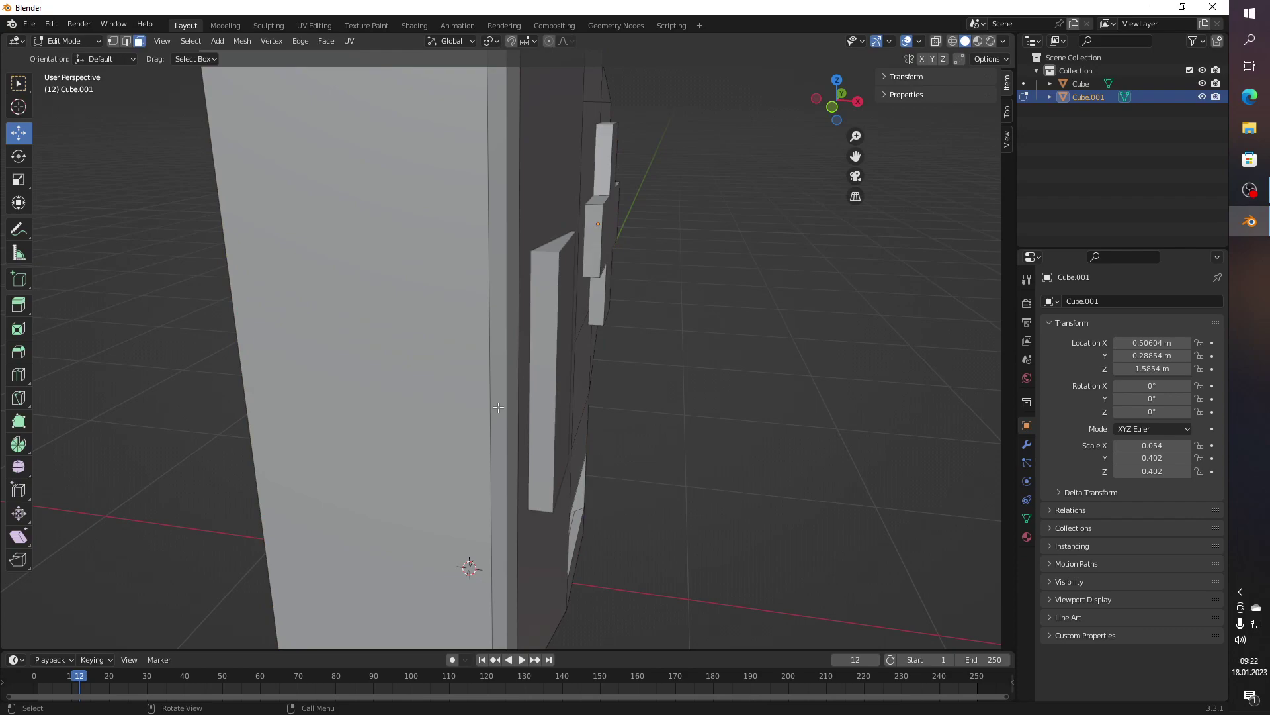
key(ctrl+r)
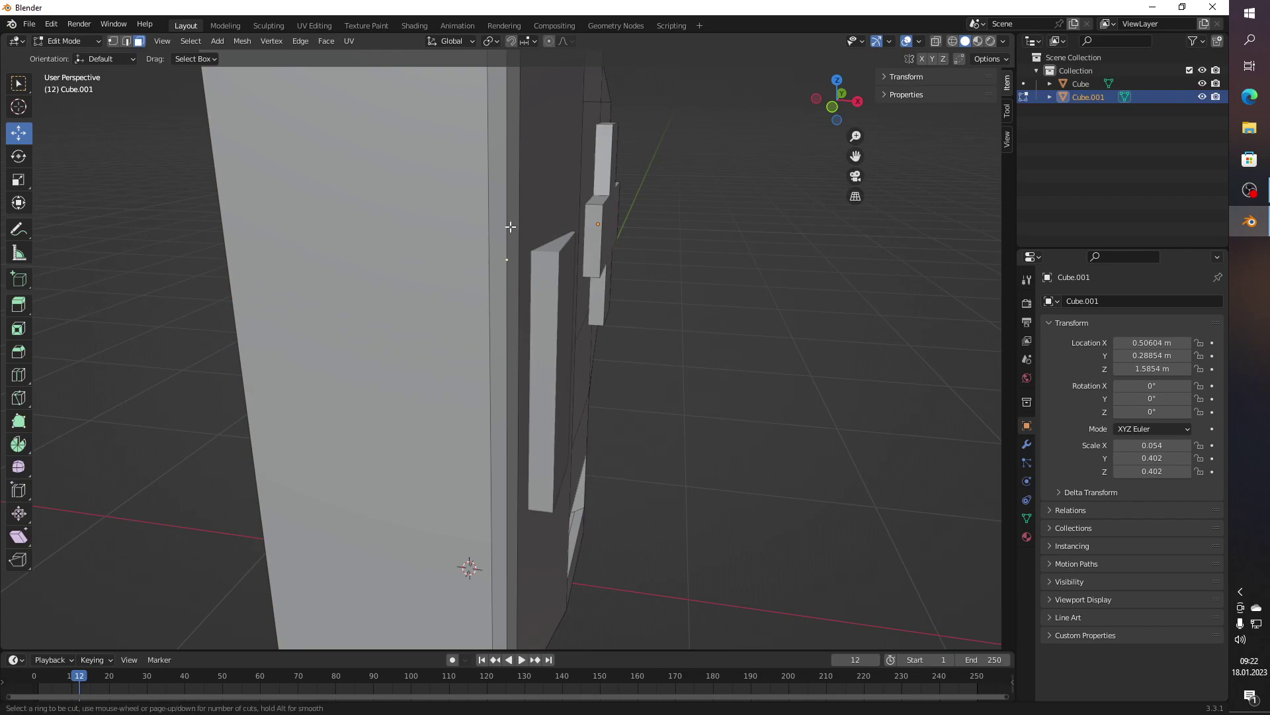
key(Escape)
right_click(712, 474)
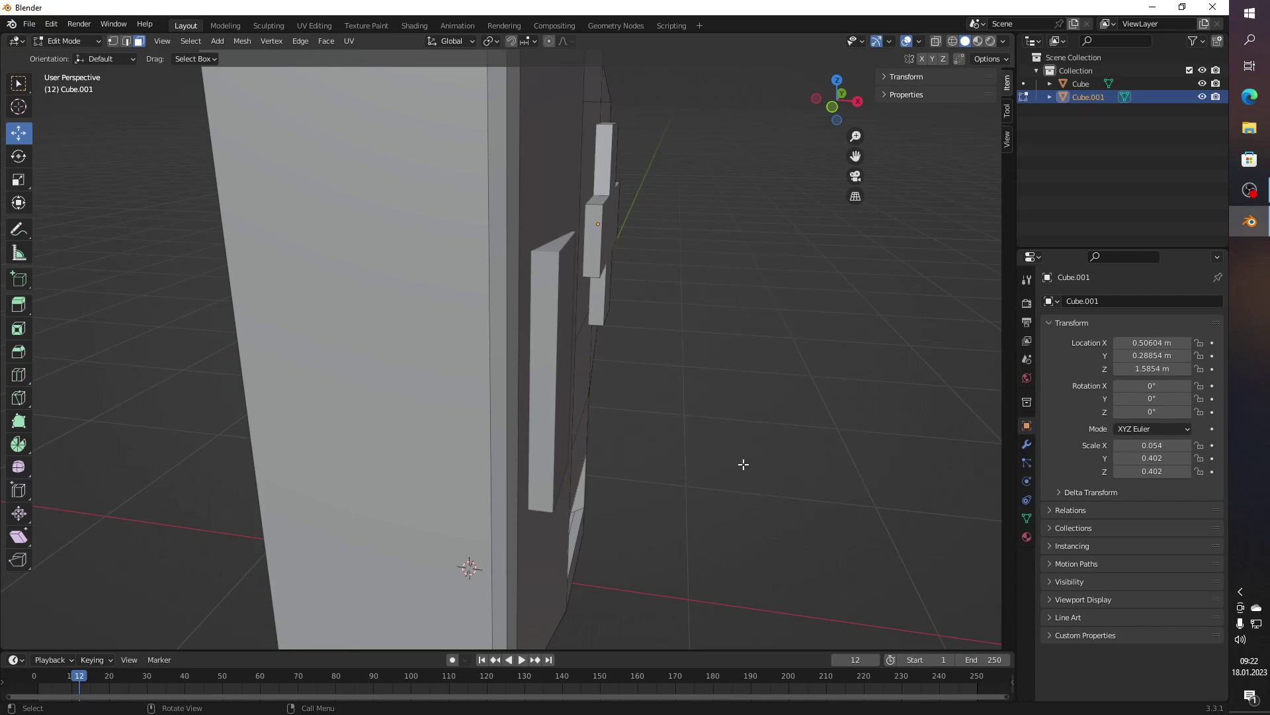
right_click(744, 464)
Step: View the cross face from the front and begin a Knife cut at the tower's left edge
drag(848, 415, 384, 285)
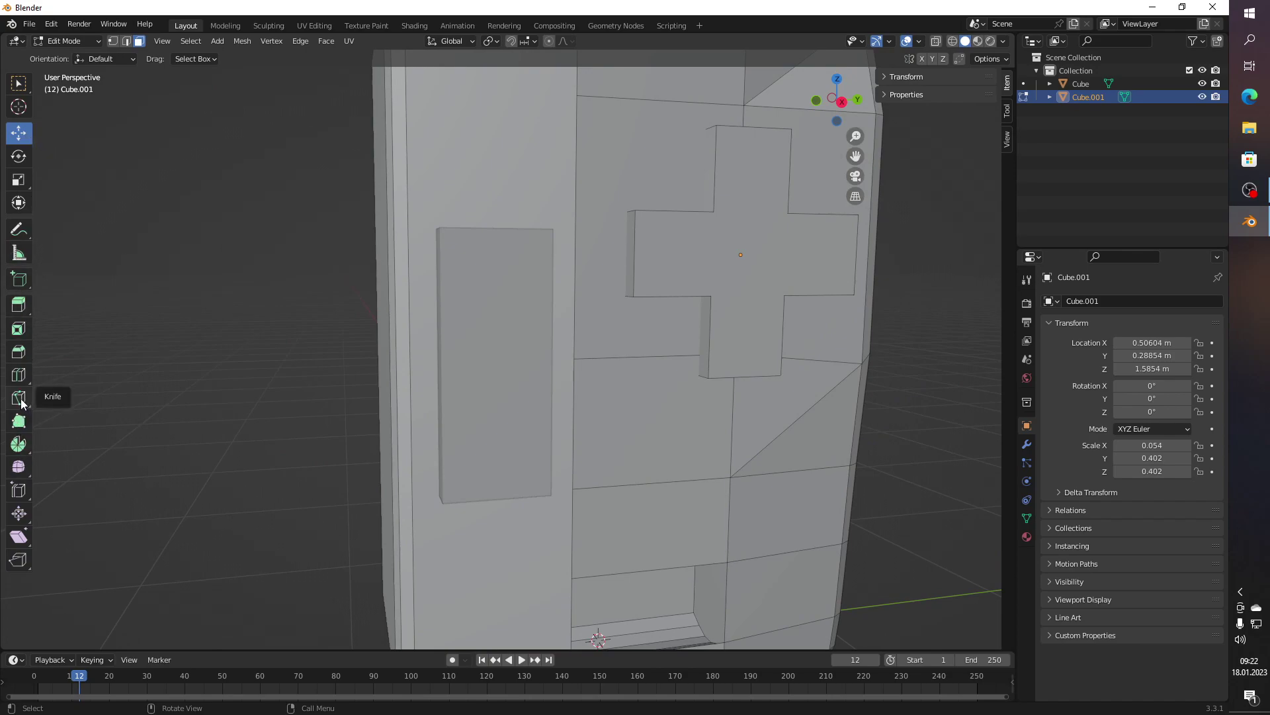
click(18, 398)
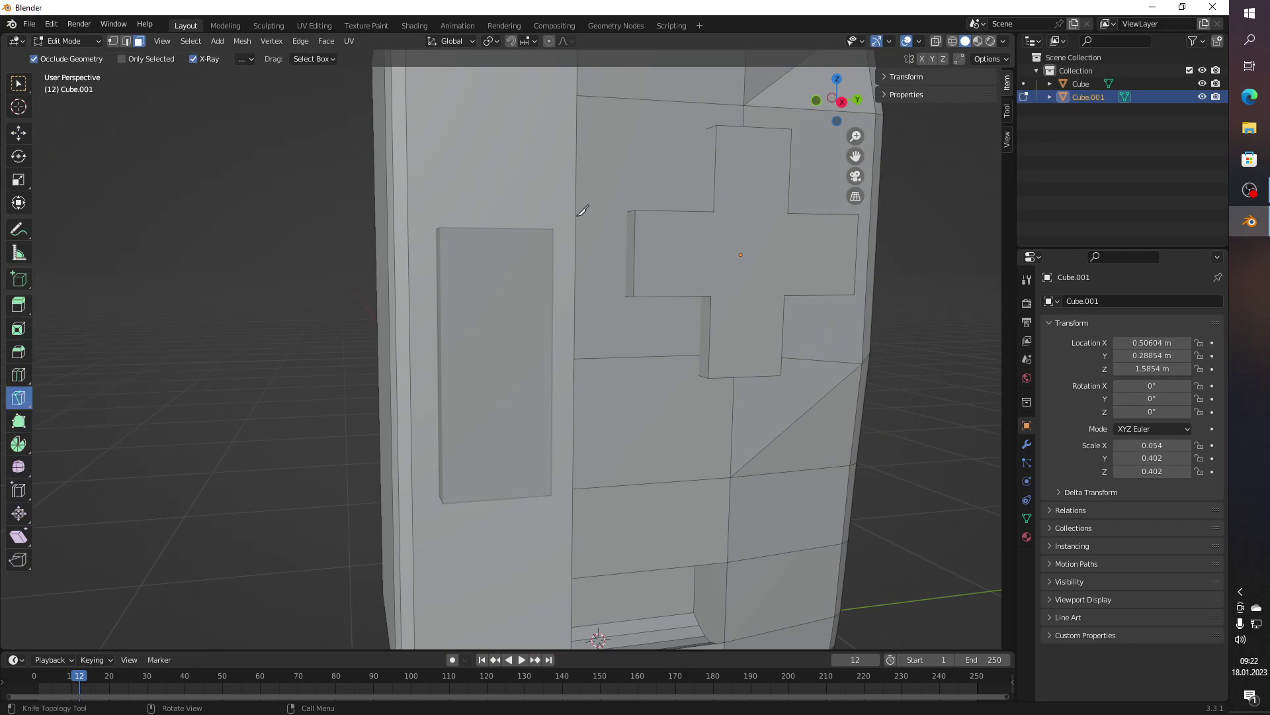
click(577, 212)
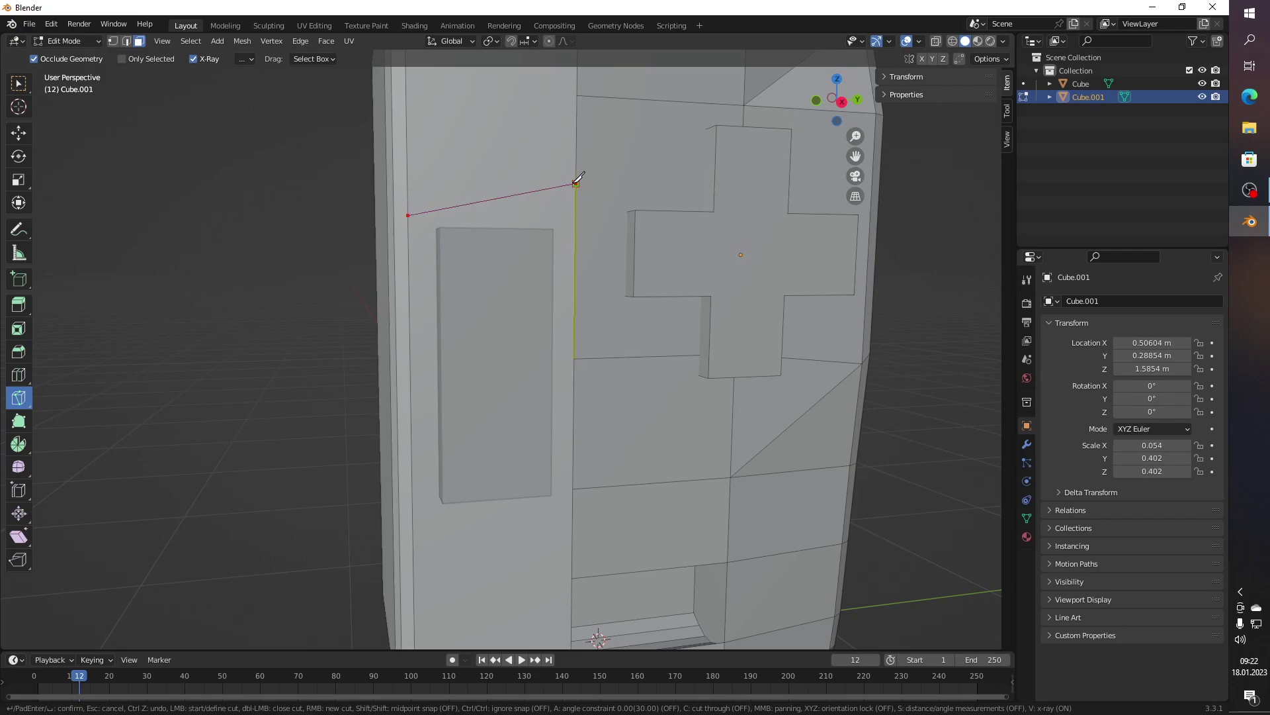
Step: Make two sloping knife cuts across the side face, above and below the recessed rectangle
key(Return)
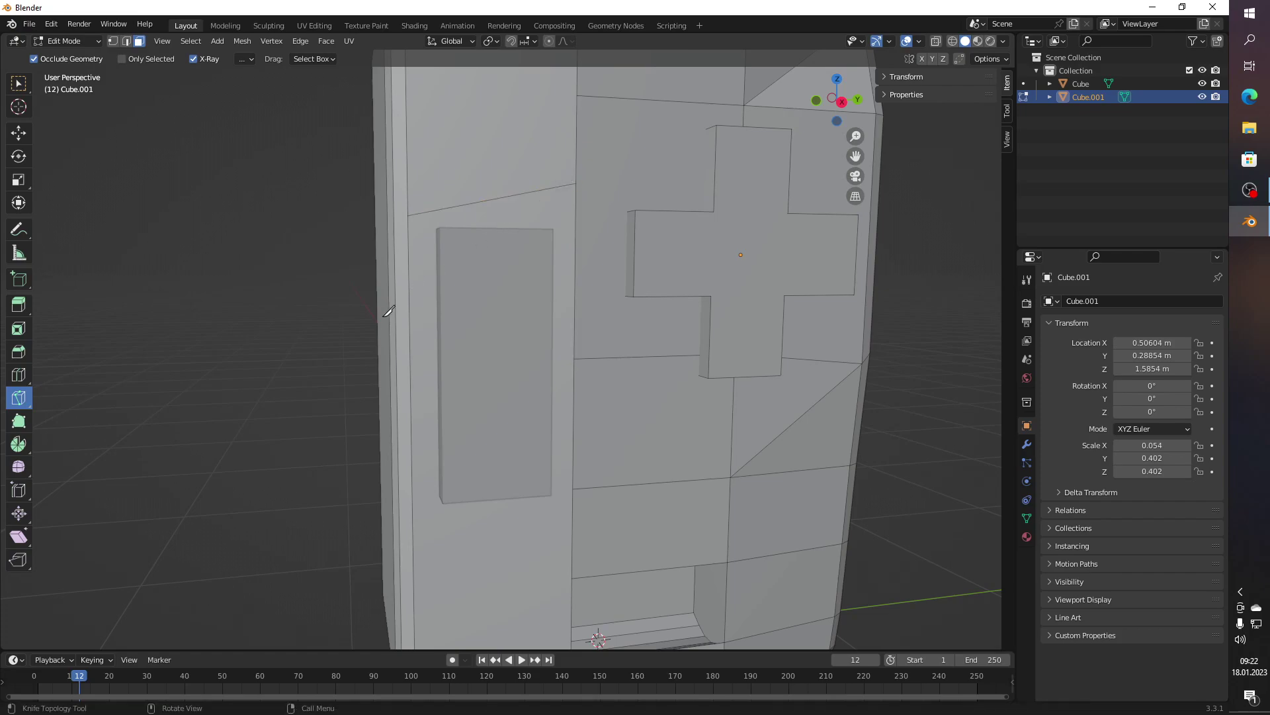
drag(444, 506, 445, 401)
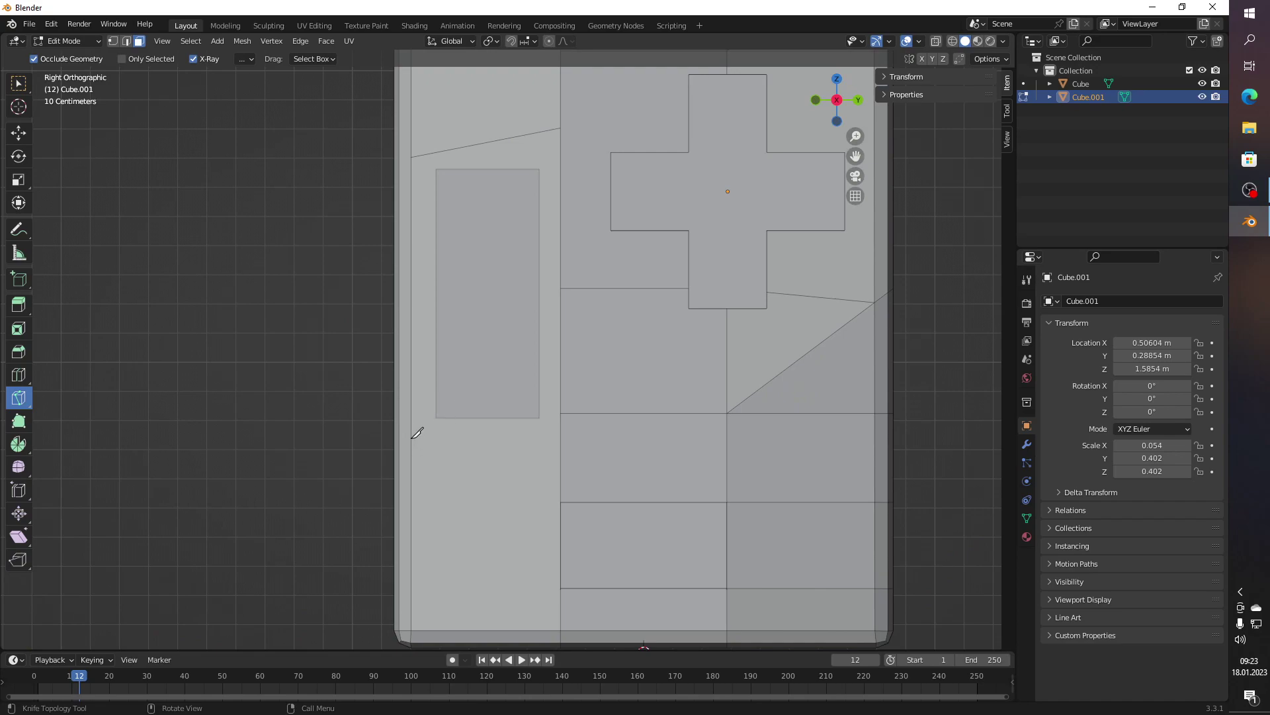
click(413, 434)
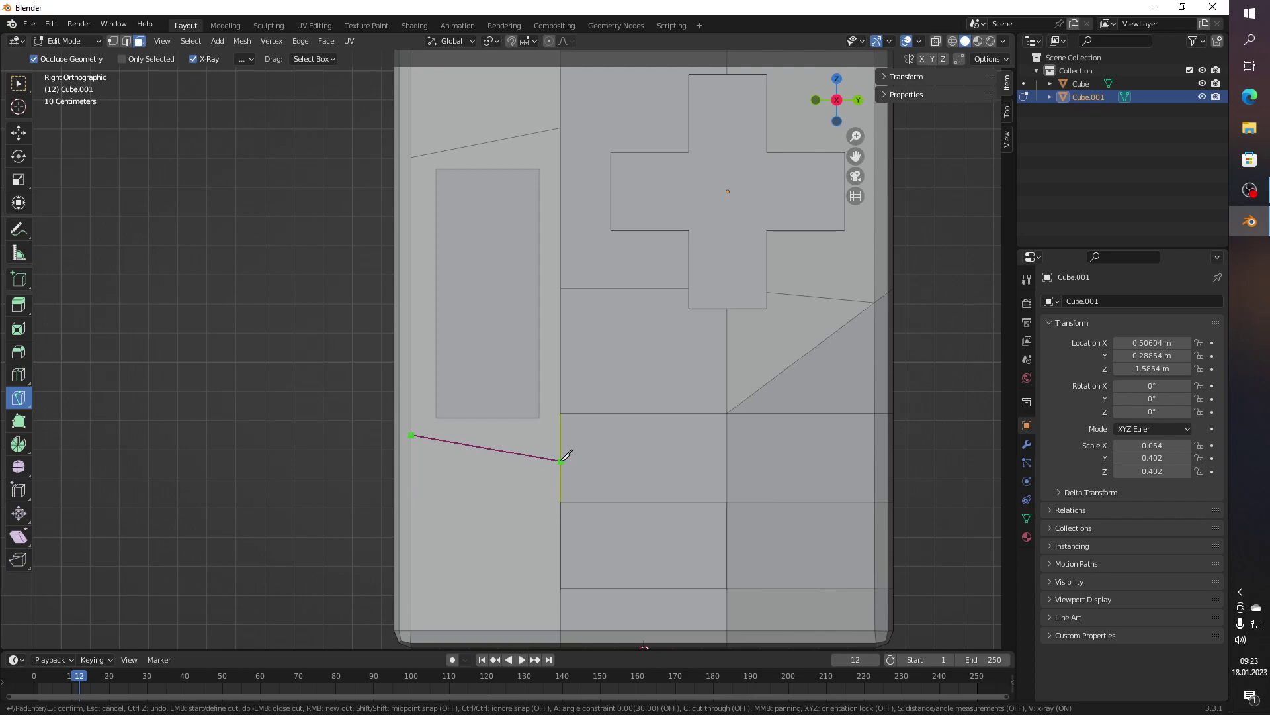
key(Return)
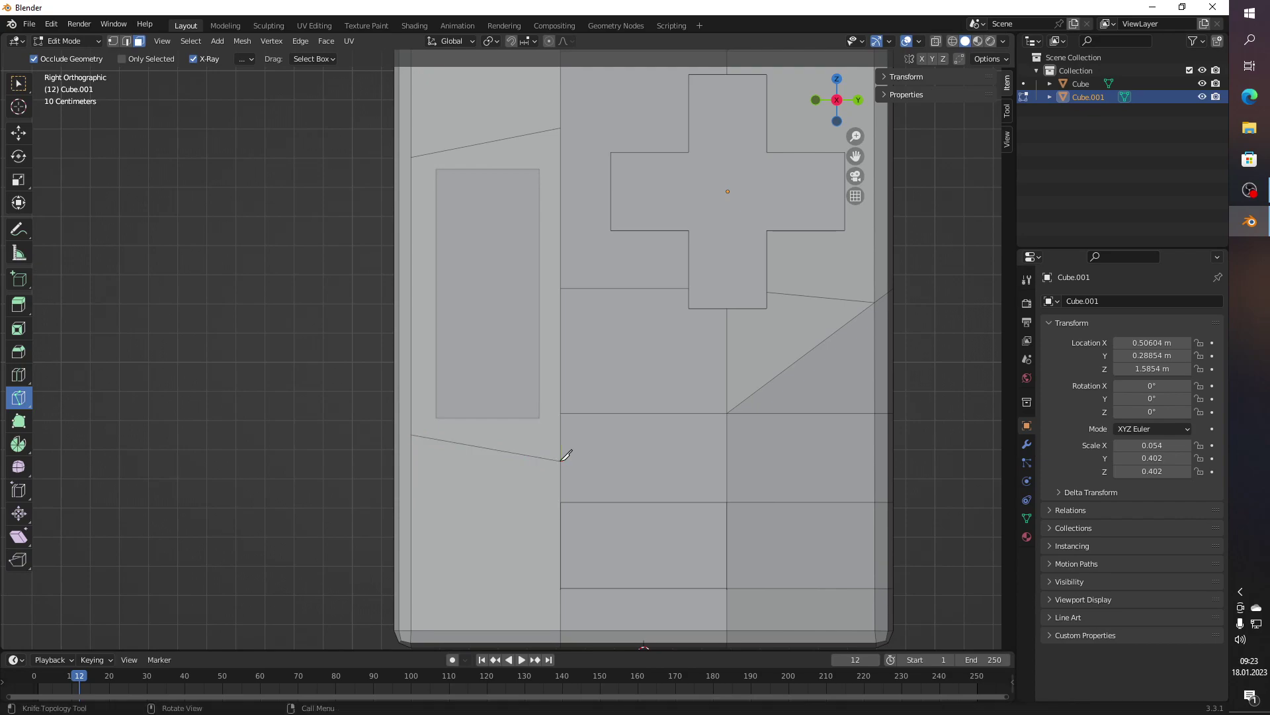
Step: In Edge select mode with Move active, select the vertical edge beside the recessed panel
click(19, 133)
click(122, 44)
drag(295, 144, 406, 192)
click(429, 225)
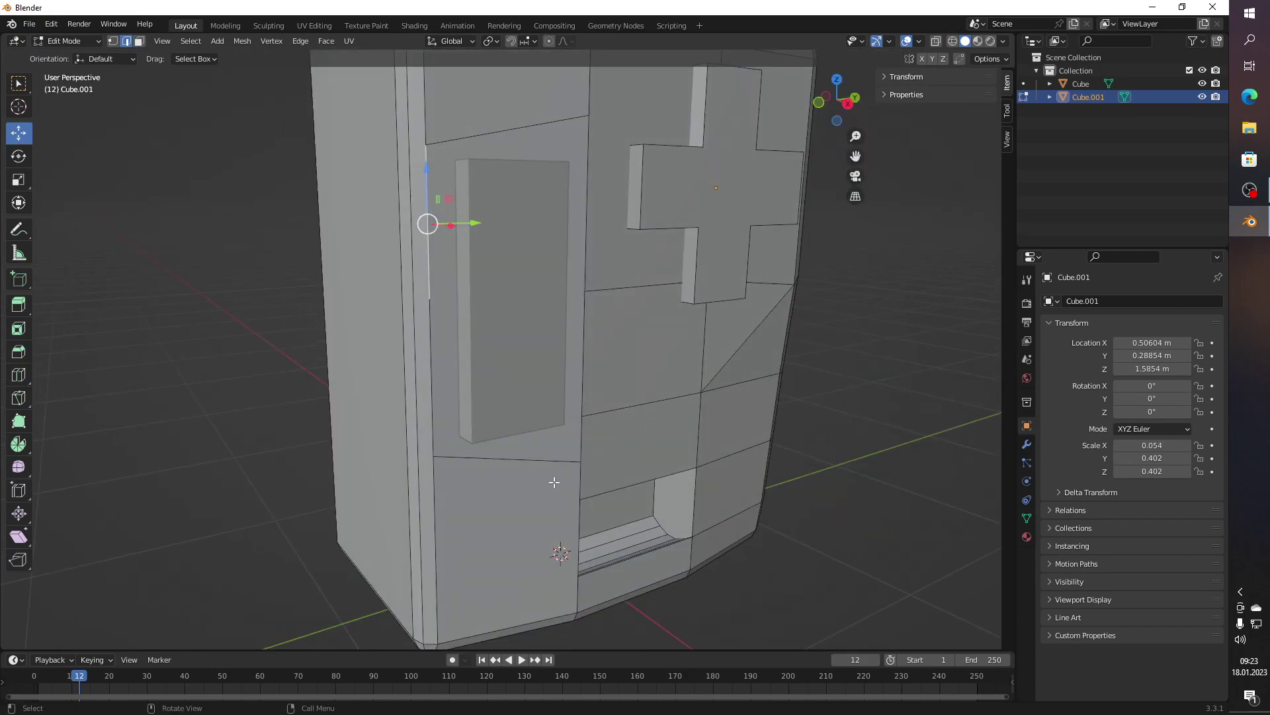
Step: In front view, select the full vertical edge and slide it outward along X
key(KP_1)
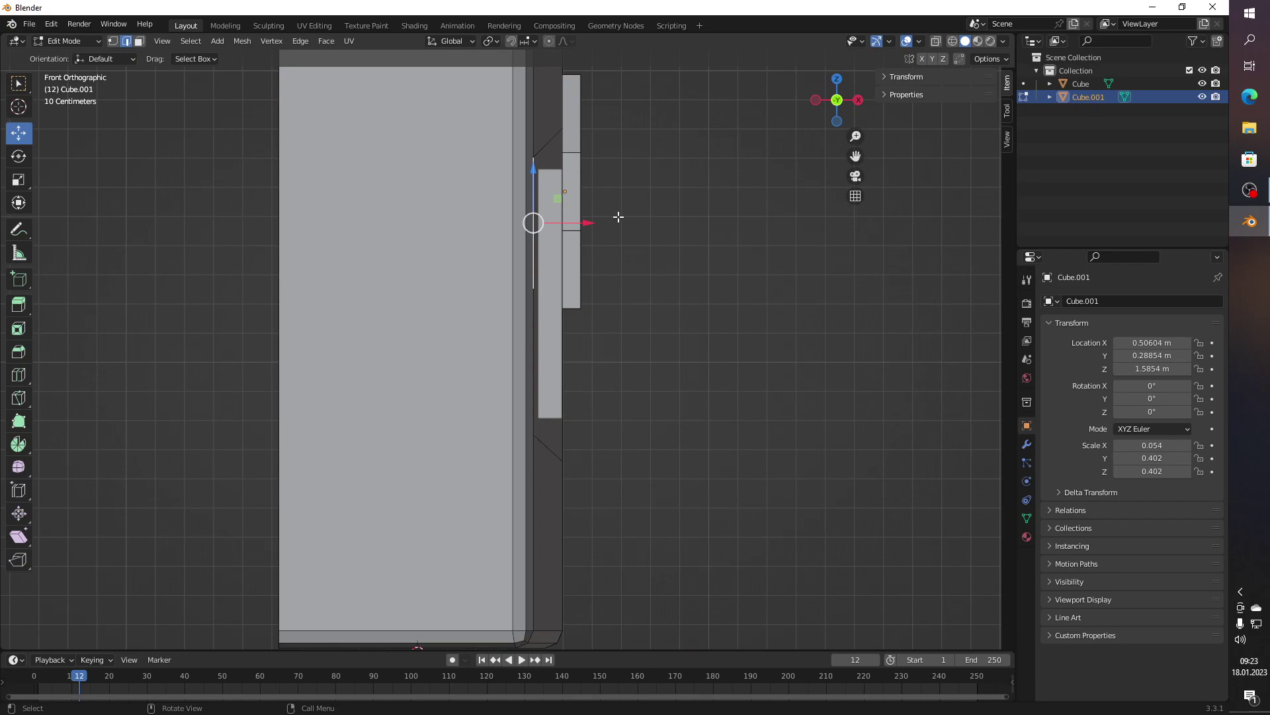
drag(588, 217, 603, 218)
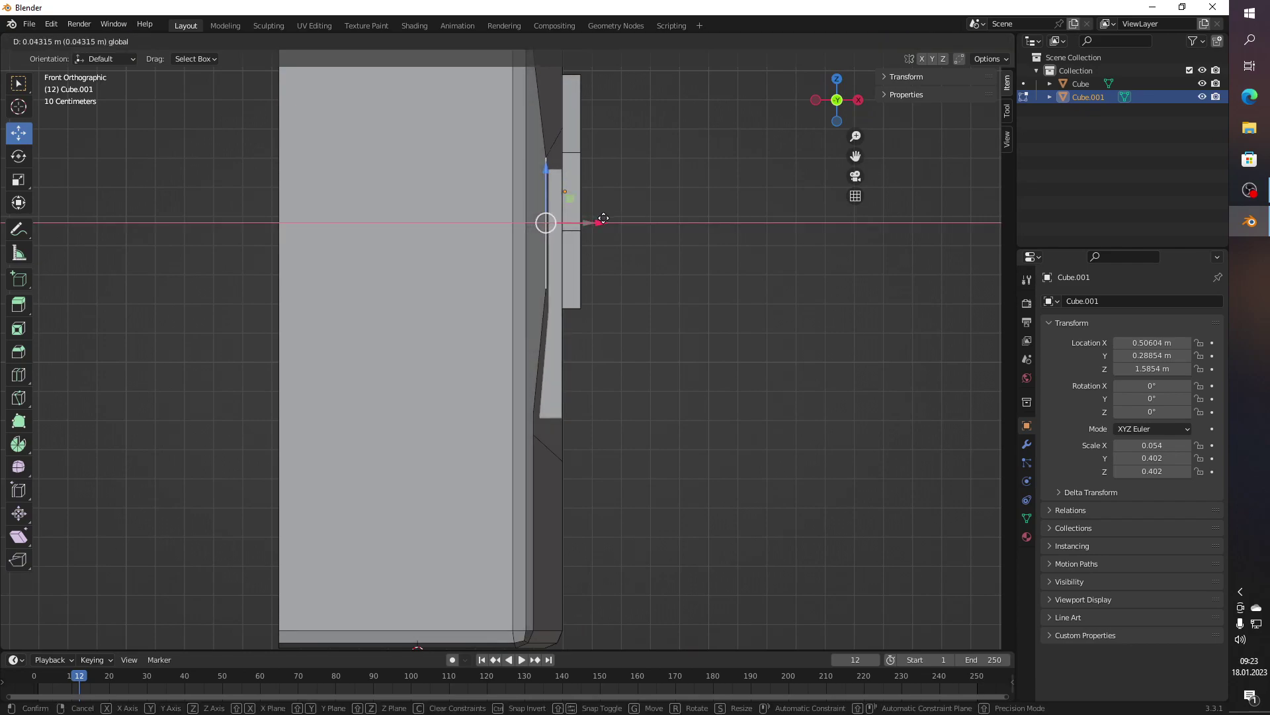
key(ctrl+z)
click(531, 336)
click(535, 424)
drag(592, 331, 622, 327)
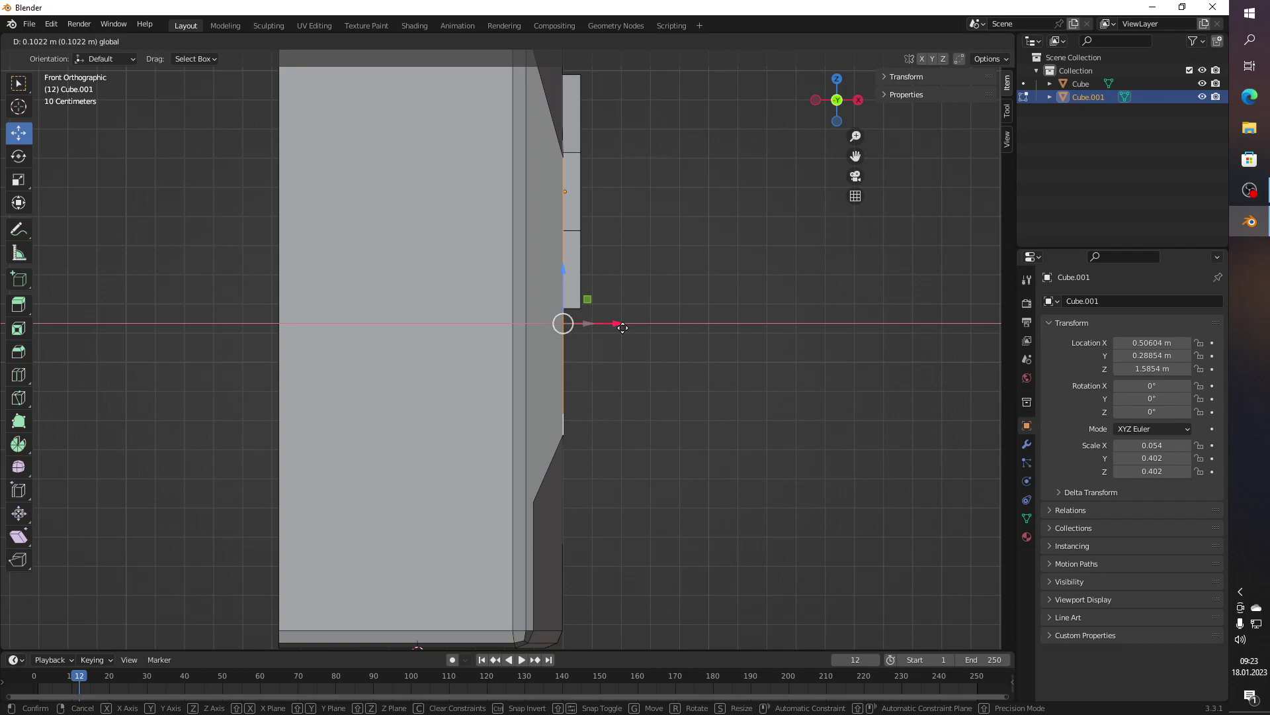
drag(622, 327, 620, 326)
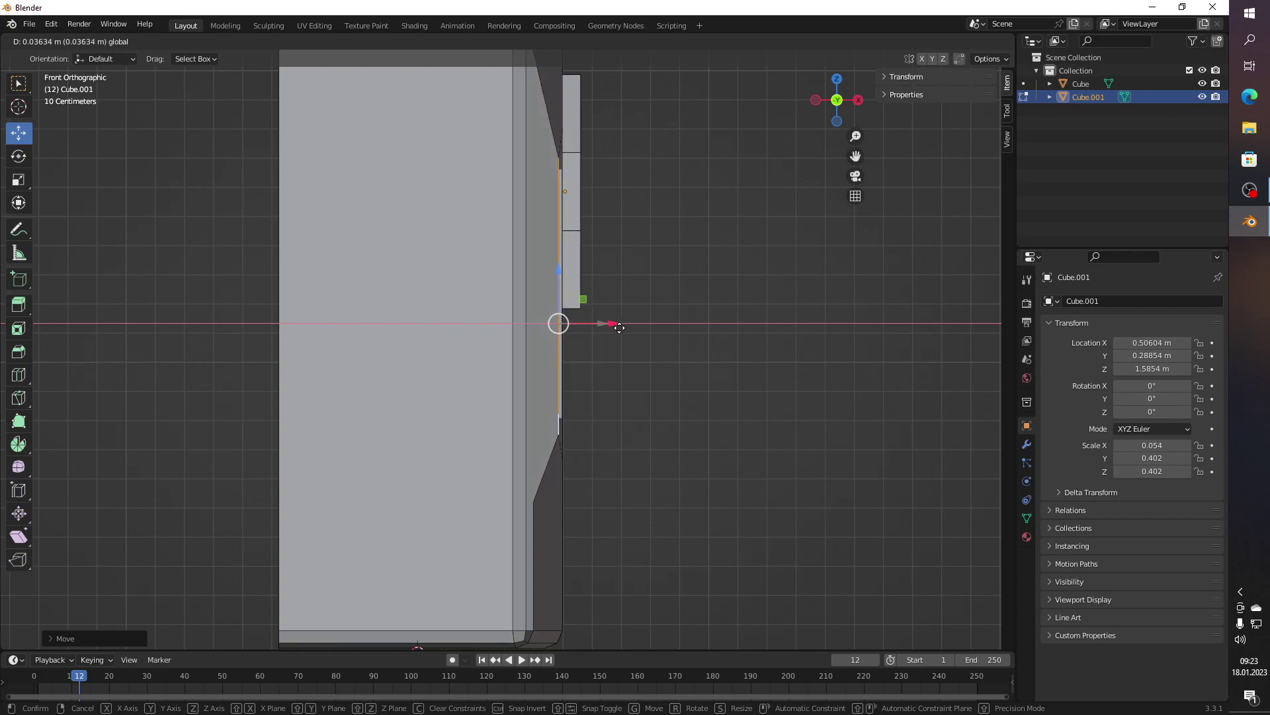
click(615, 327)
Step: Nudge the edge further to about 0.036 m along X, then return to Object Mode
scroll(up, 3)
scroll(up, 3)
drag(698, 358, 483, 489)
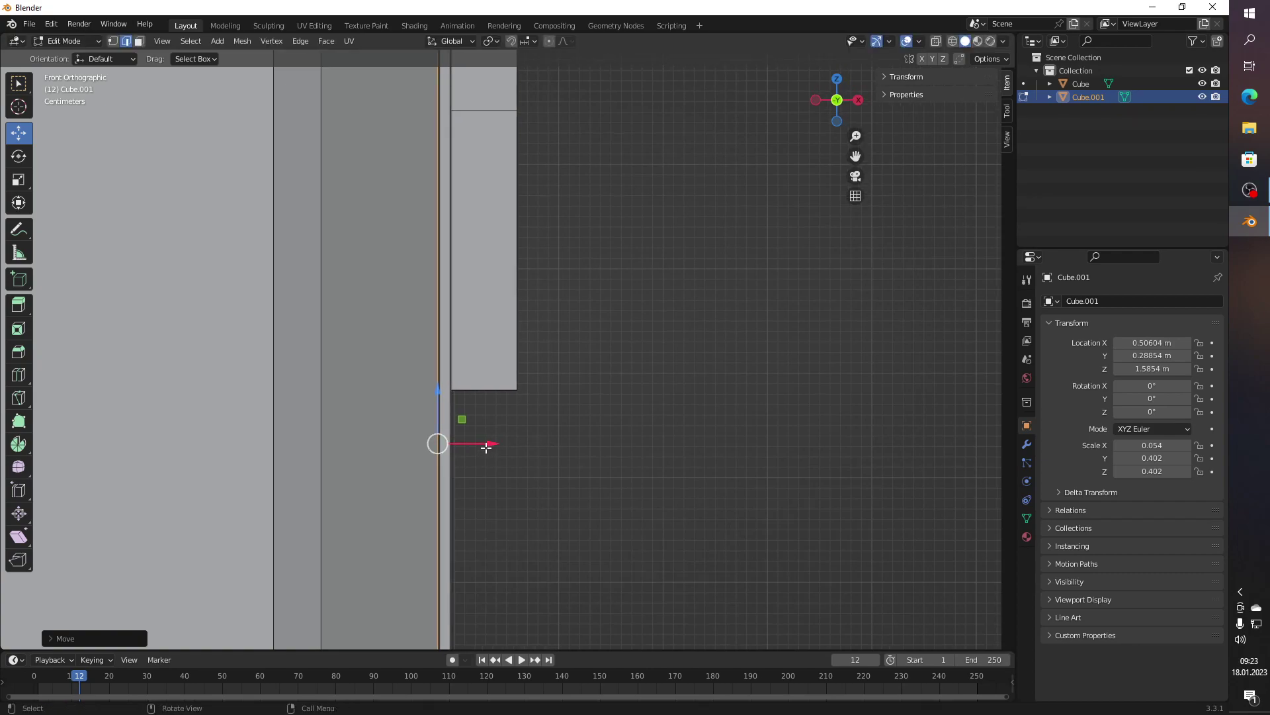
drag(487, 448, 498, 444)
drag(613, 474, 487, 478)
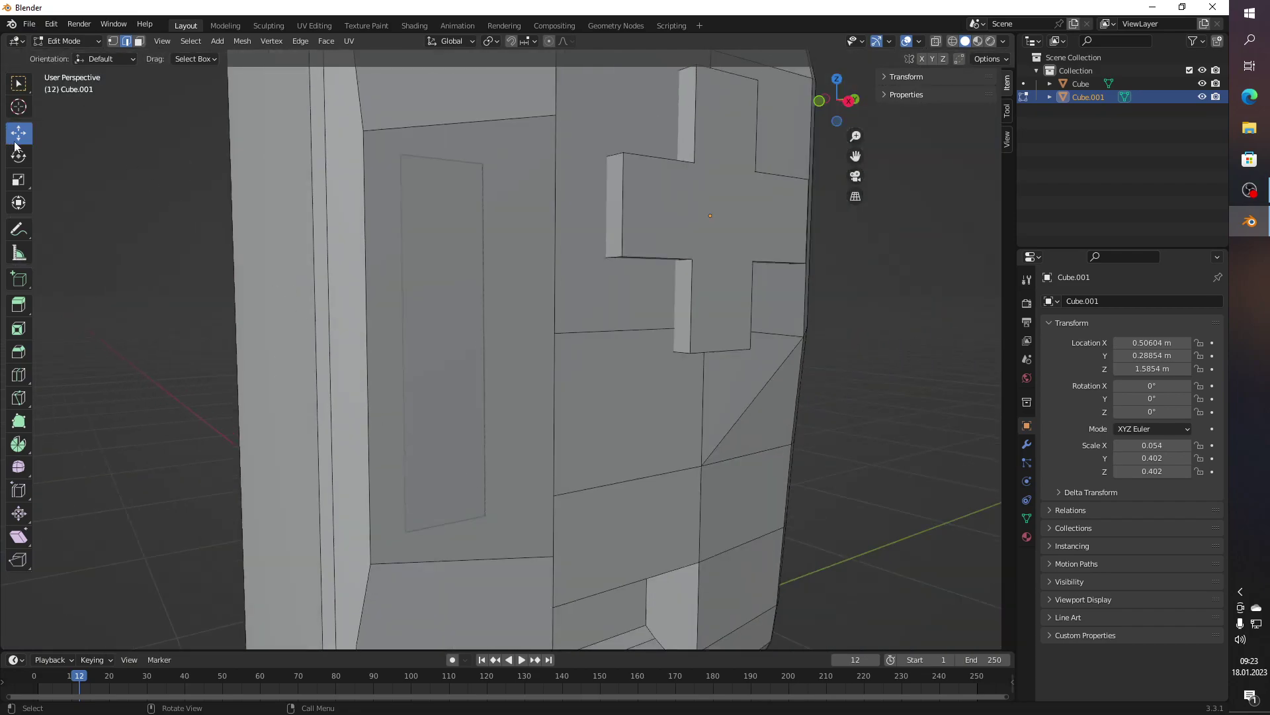
click(138, 41)
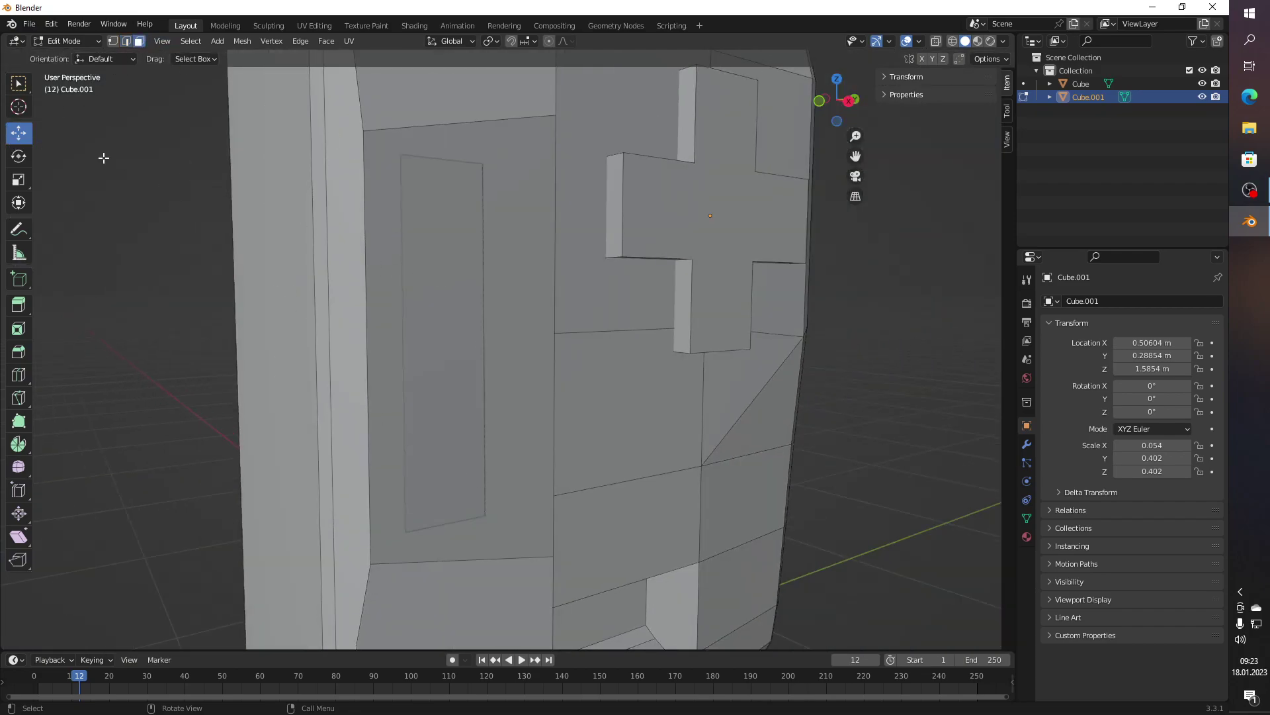
key(Tab)
Step: Move the small Cube along X and Y against the cabinet's side panel
click(465, 340)
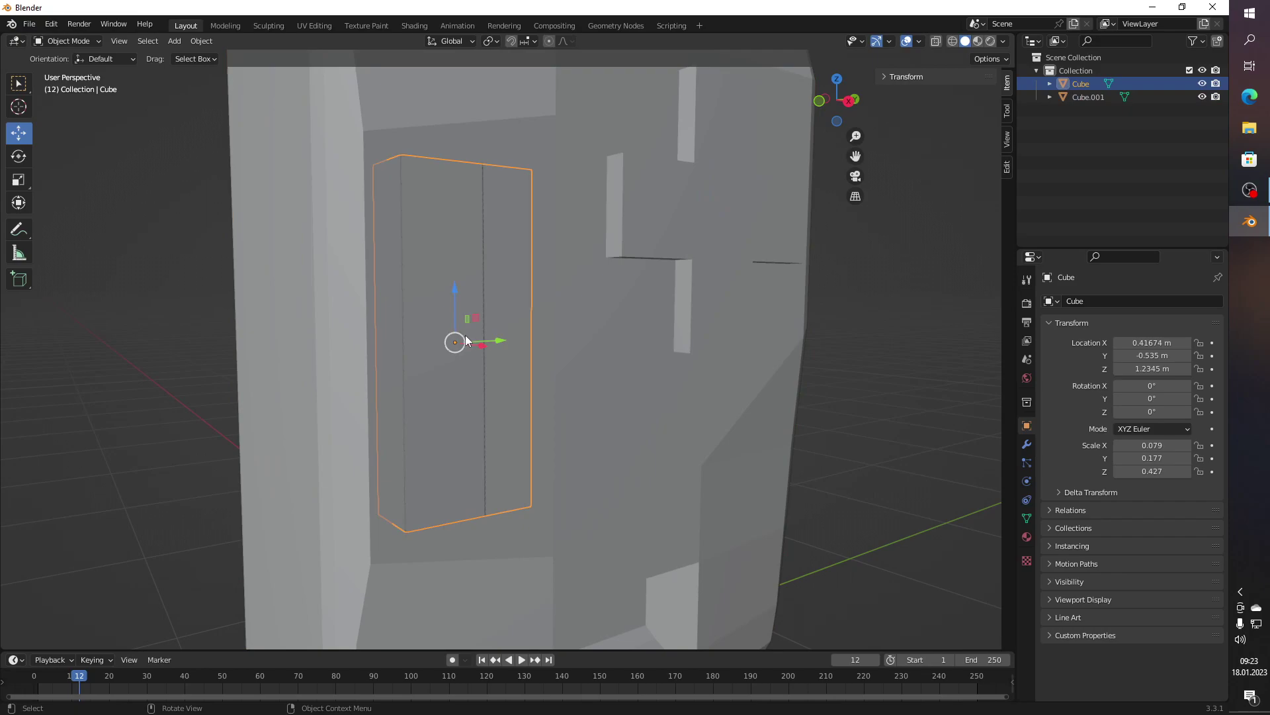
drag(464, 340, 481, 356)
drag(482, 356, 508, 350)
drag(508, 351, 509, 324)
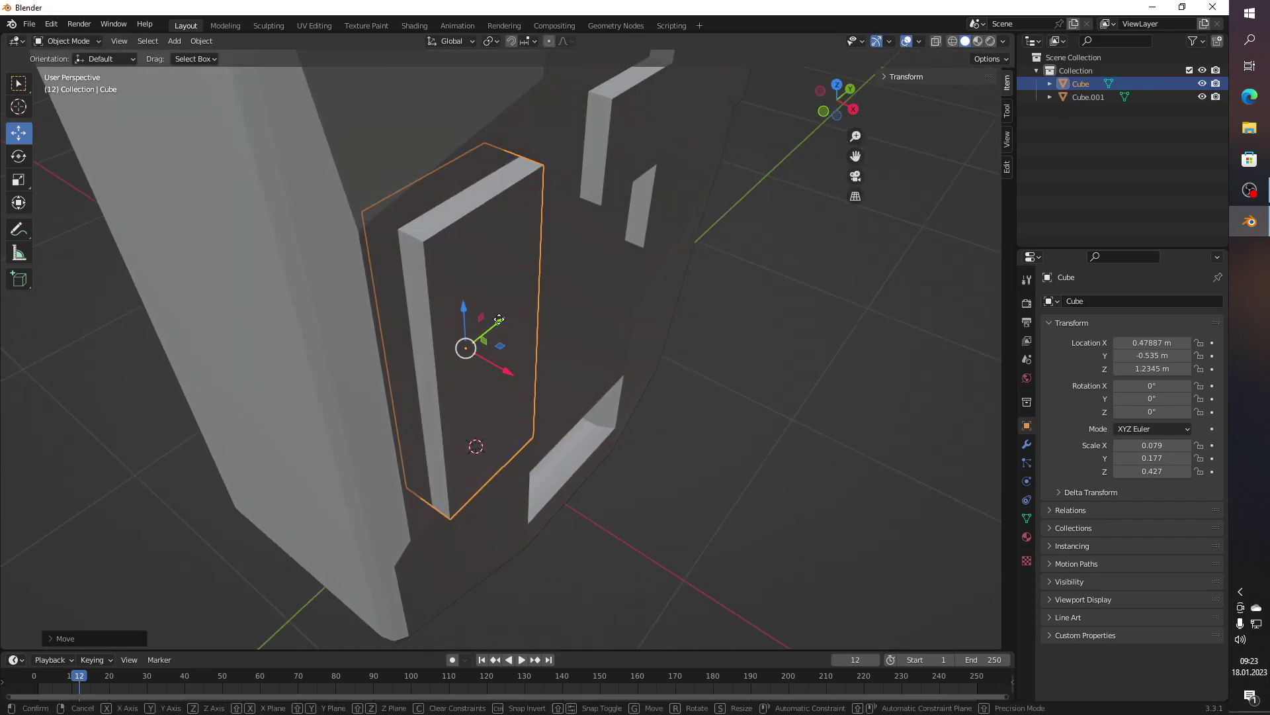
drag(501, 323, 488, 332)
scroll(down, 3)
drag(634, 328, 258, 213)
scroll(up, 3)
Step: Flatten the Cube into a thin slab by scaling it on X to 0.027
click(23, 175)
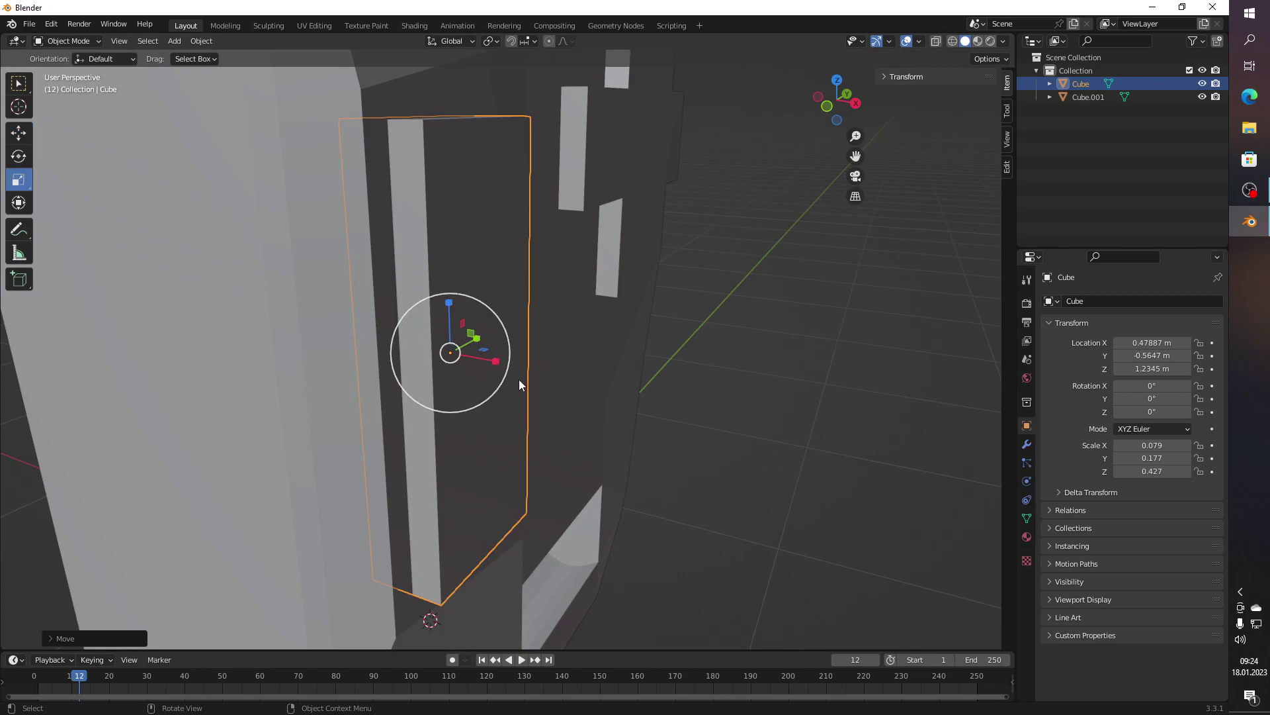
drag(501, 359, 486, 355)
right_click(490, 354)
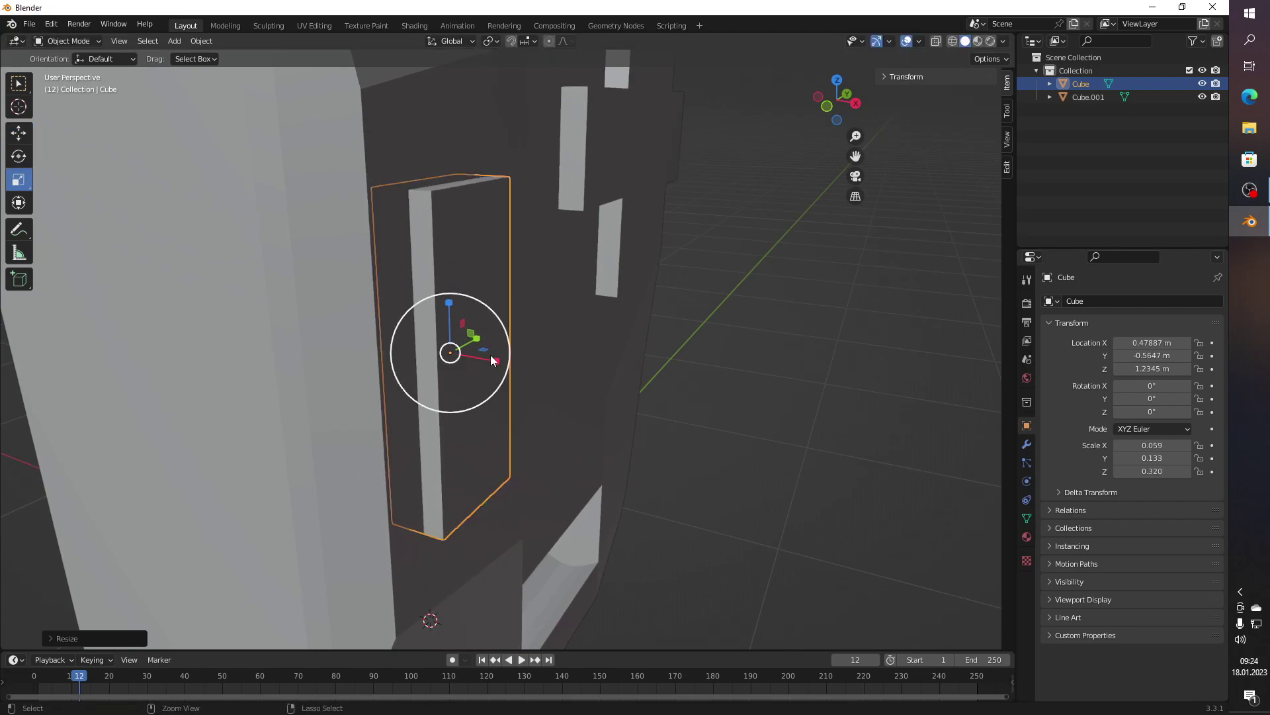
drag(486, 361, 503, 371)
Step: Select Cube.001, then the thin Cube slab as the active object
click(18, 132)
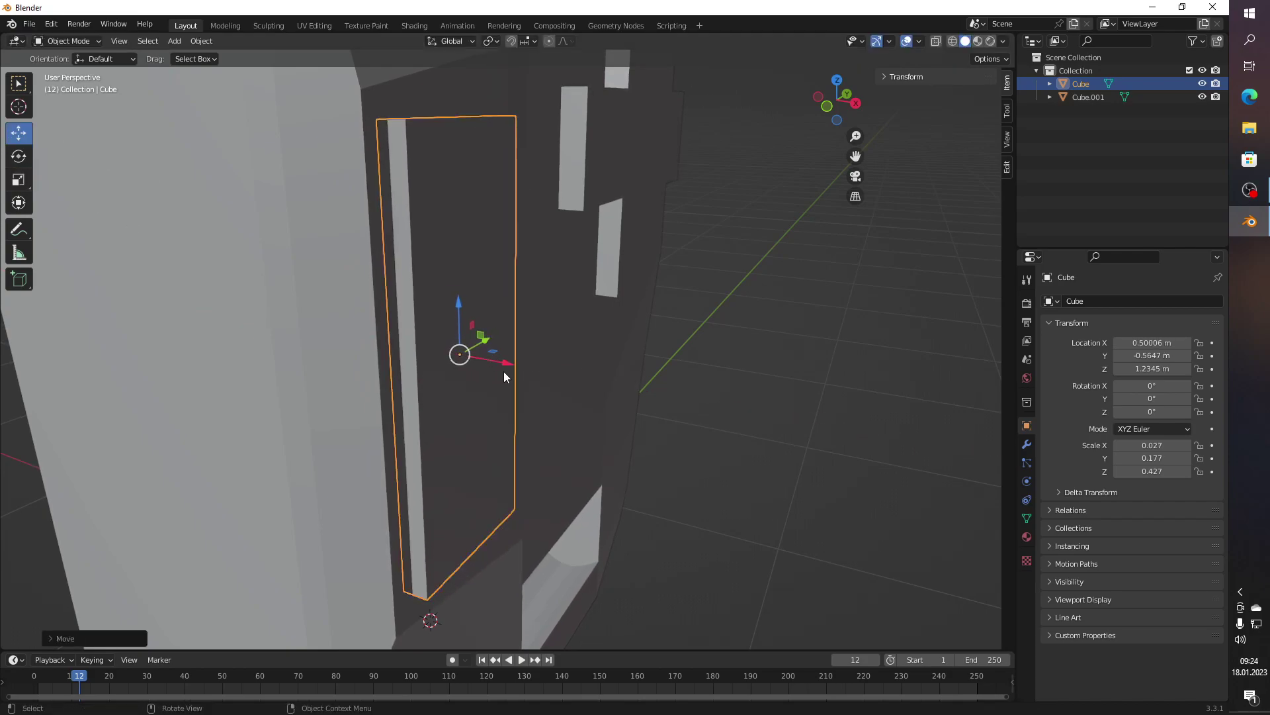
click(782, 409)
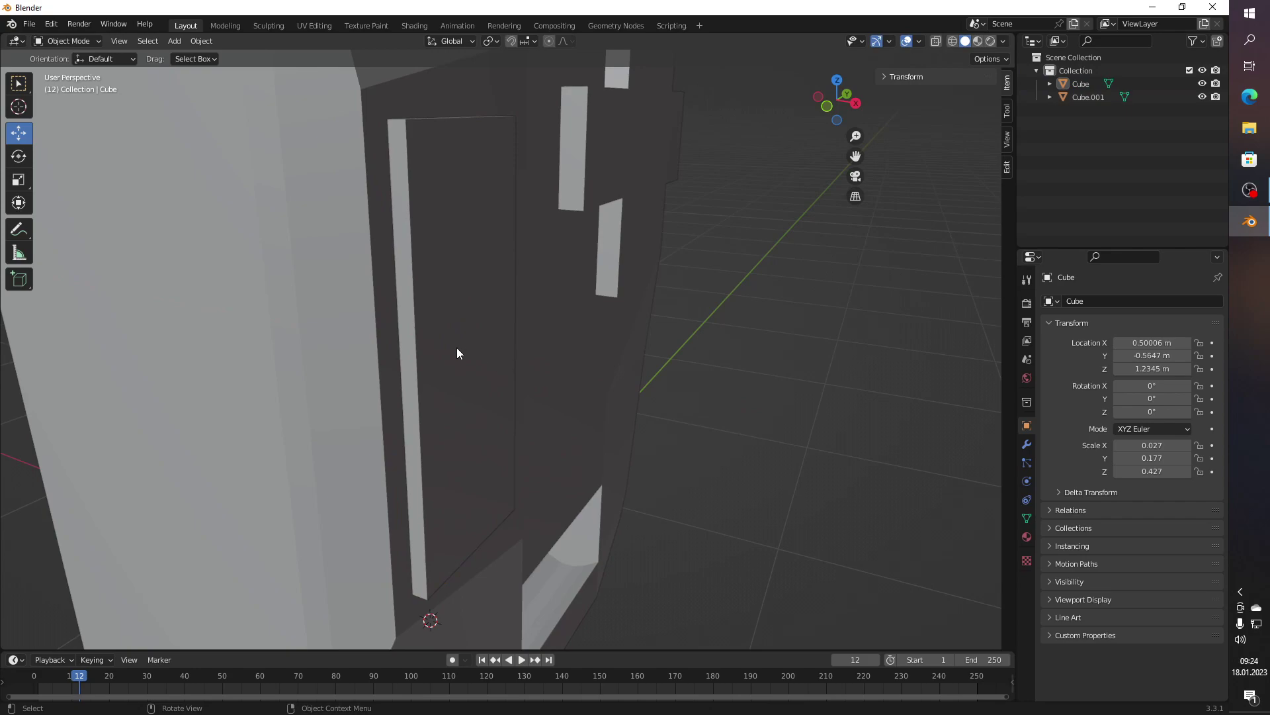
click(456, 348)
click(309, 358)
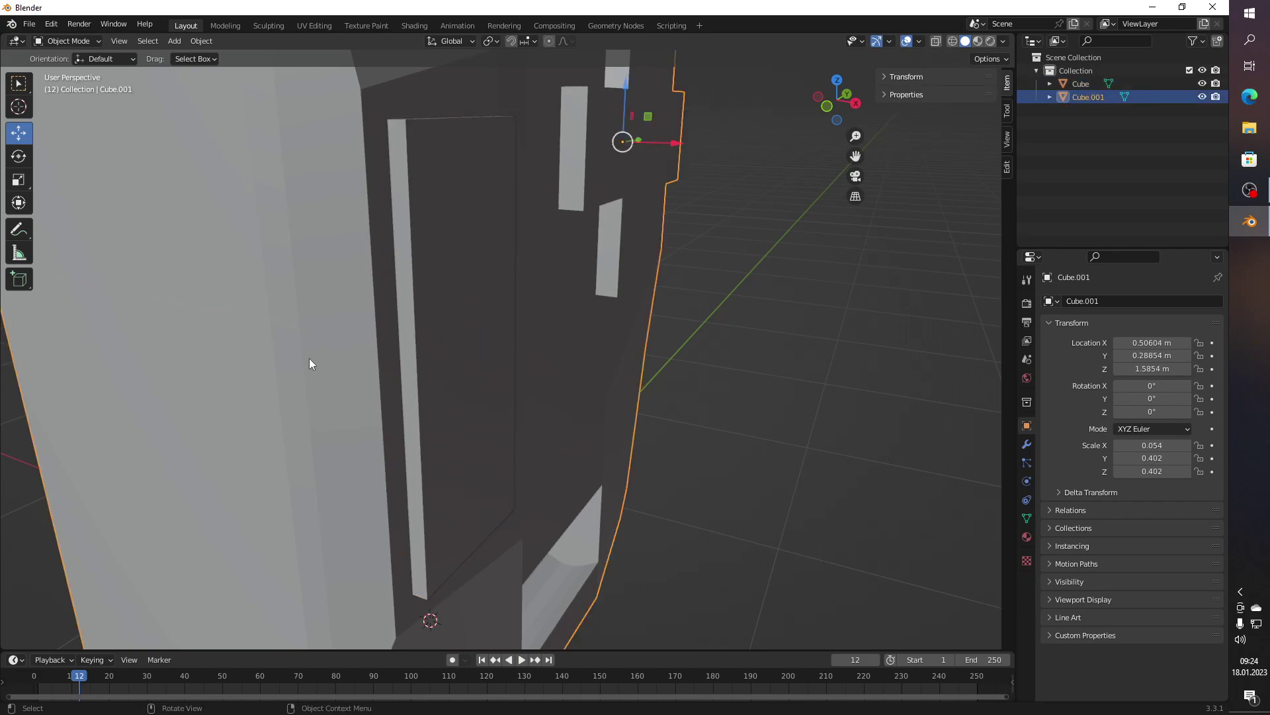
click(482, 349)
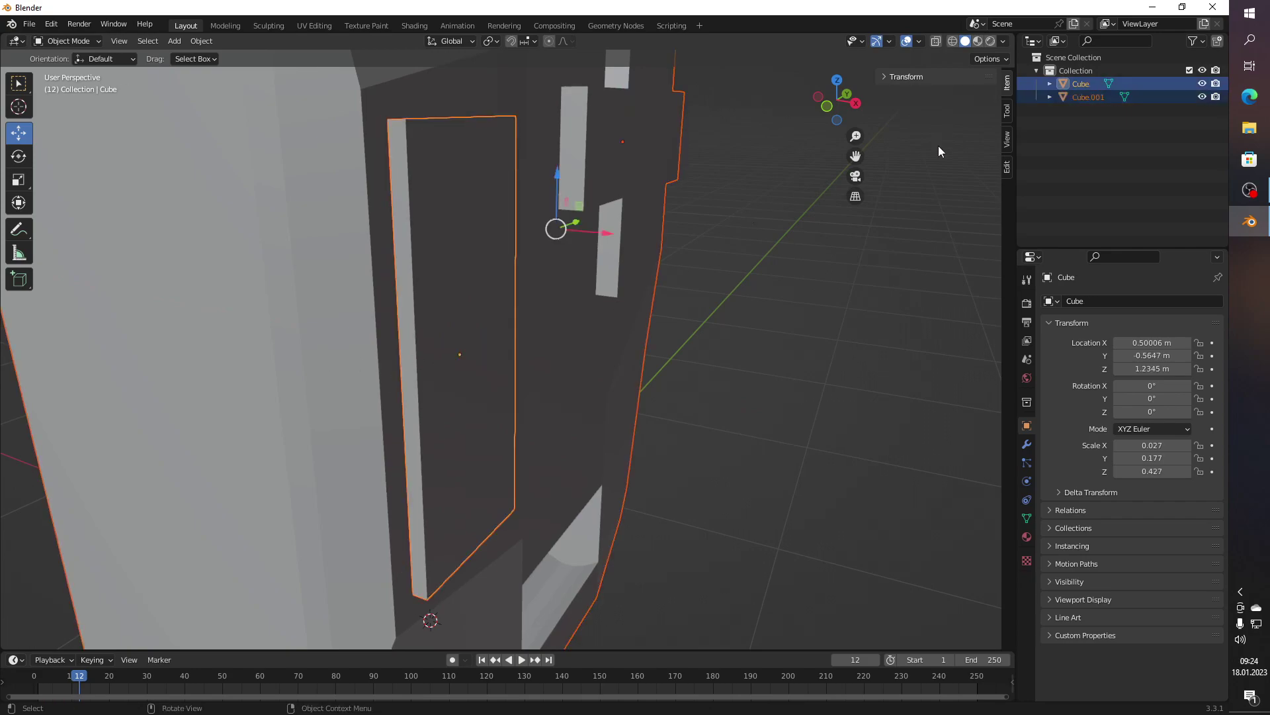
Step: Union the slab into the cabinet with Bool Tool's Brush Boolean and apply it
click(891, 77)
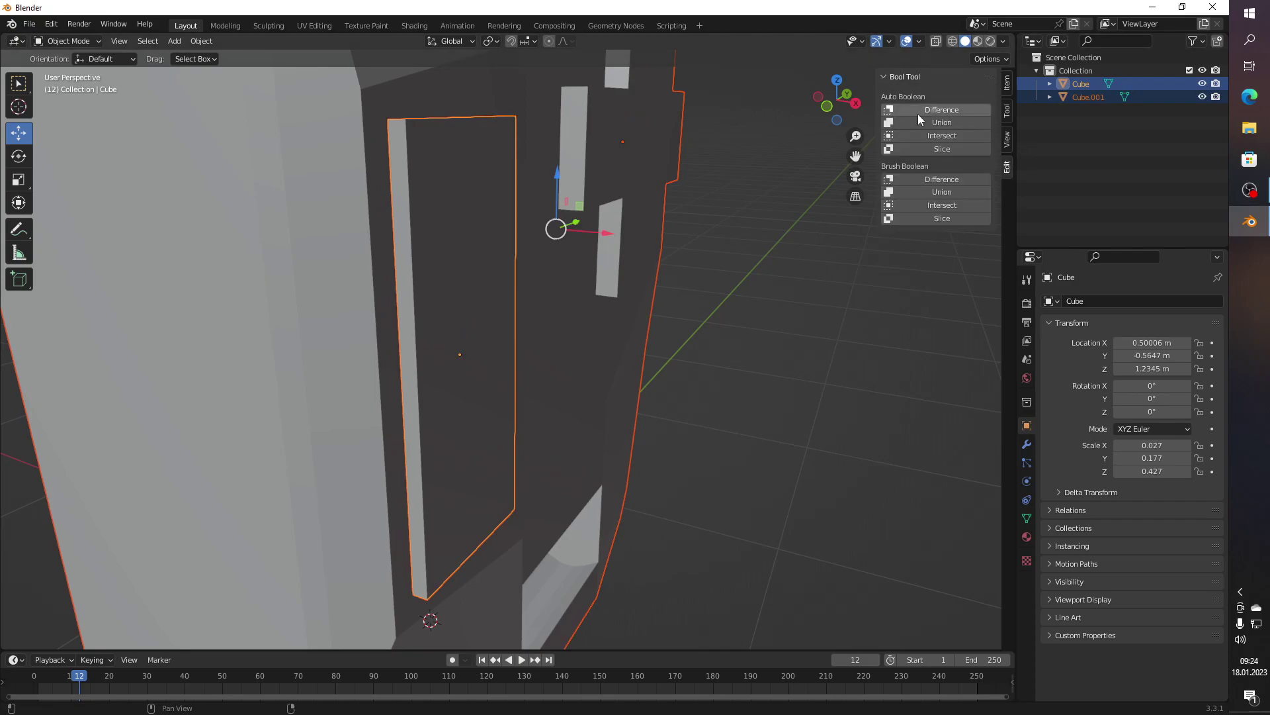
click(931, 192)
scroll(down, 3)
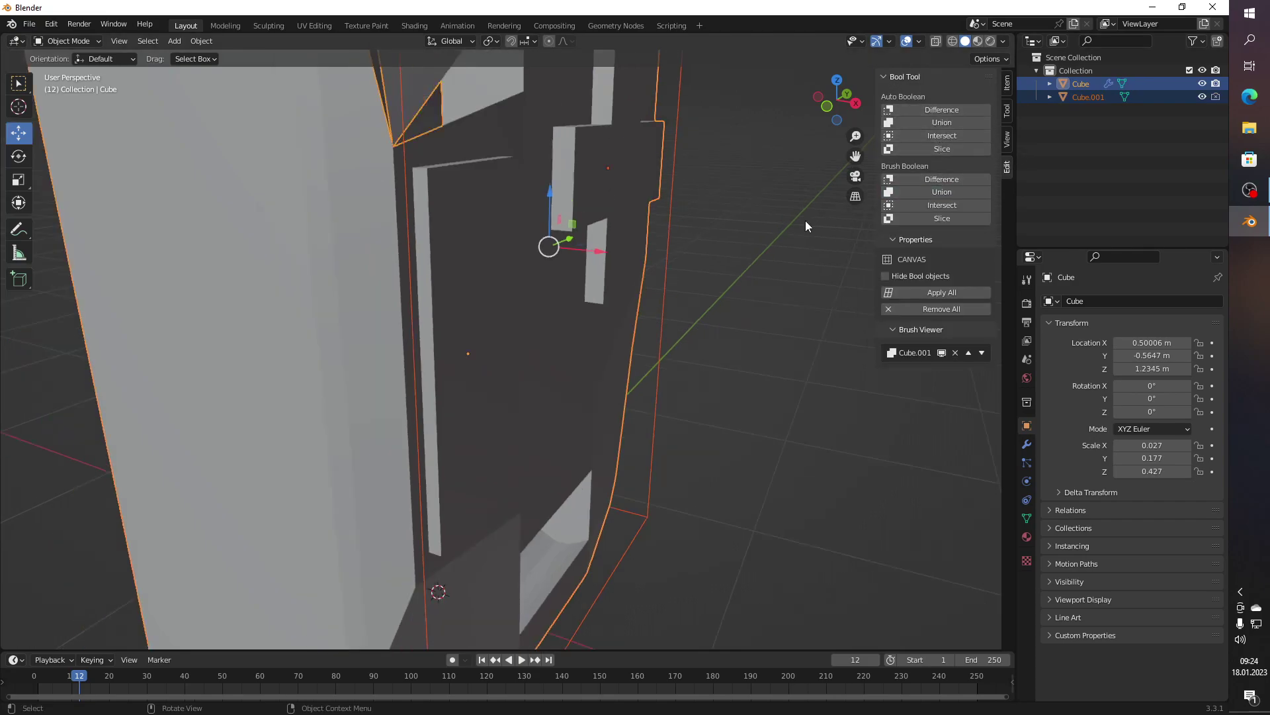
drag(688, 241, 780, 238)
click(902, 309)
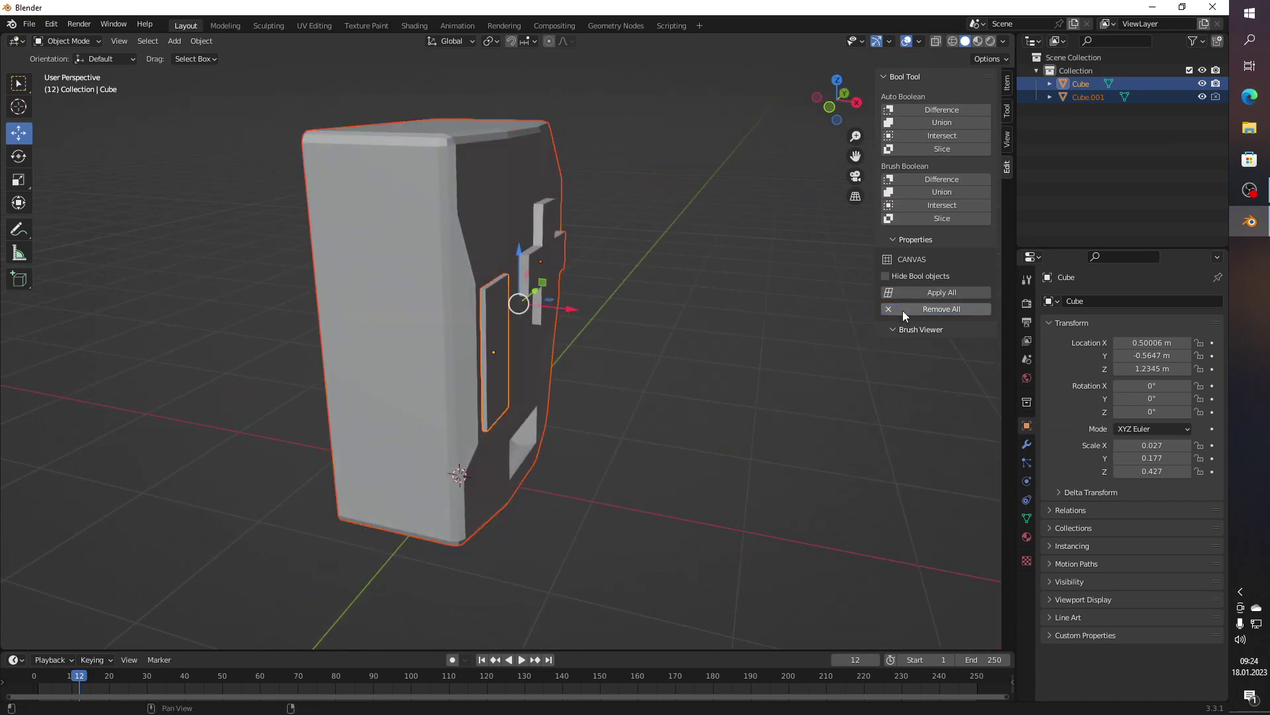
Step: Delete the leftover Cube.001 object
click(616, 328)
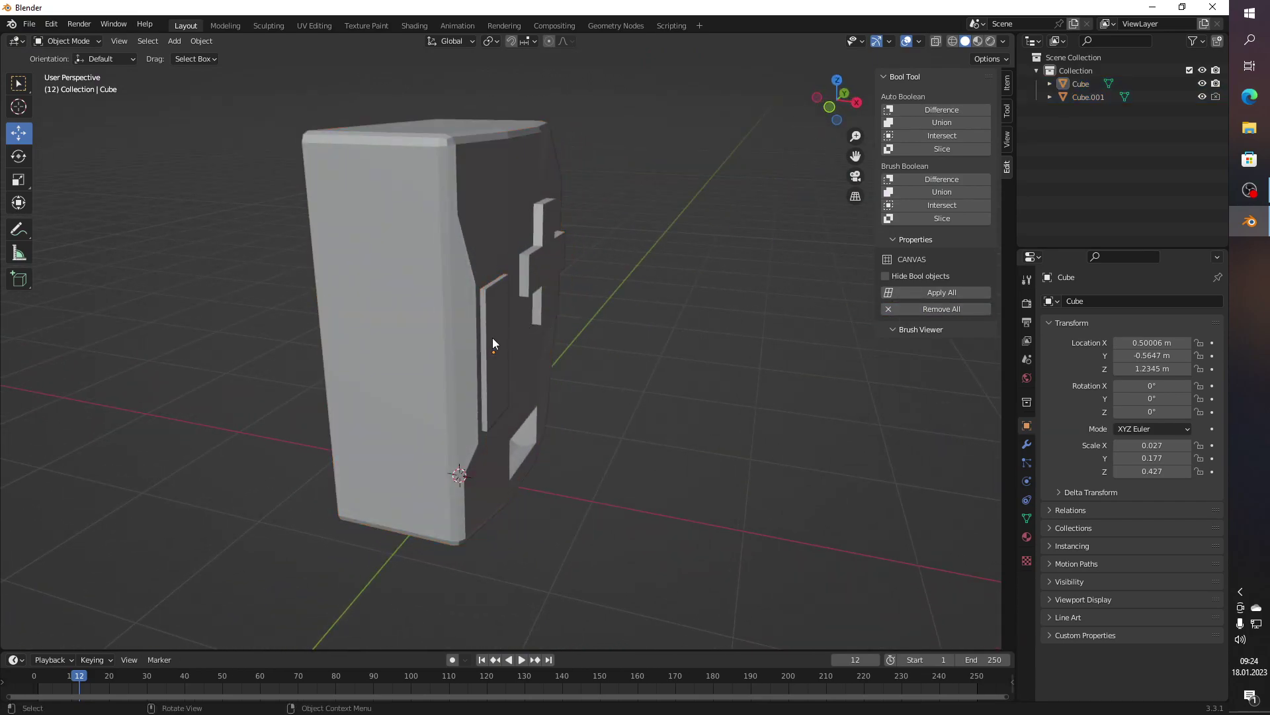
click(515, 344)
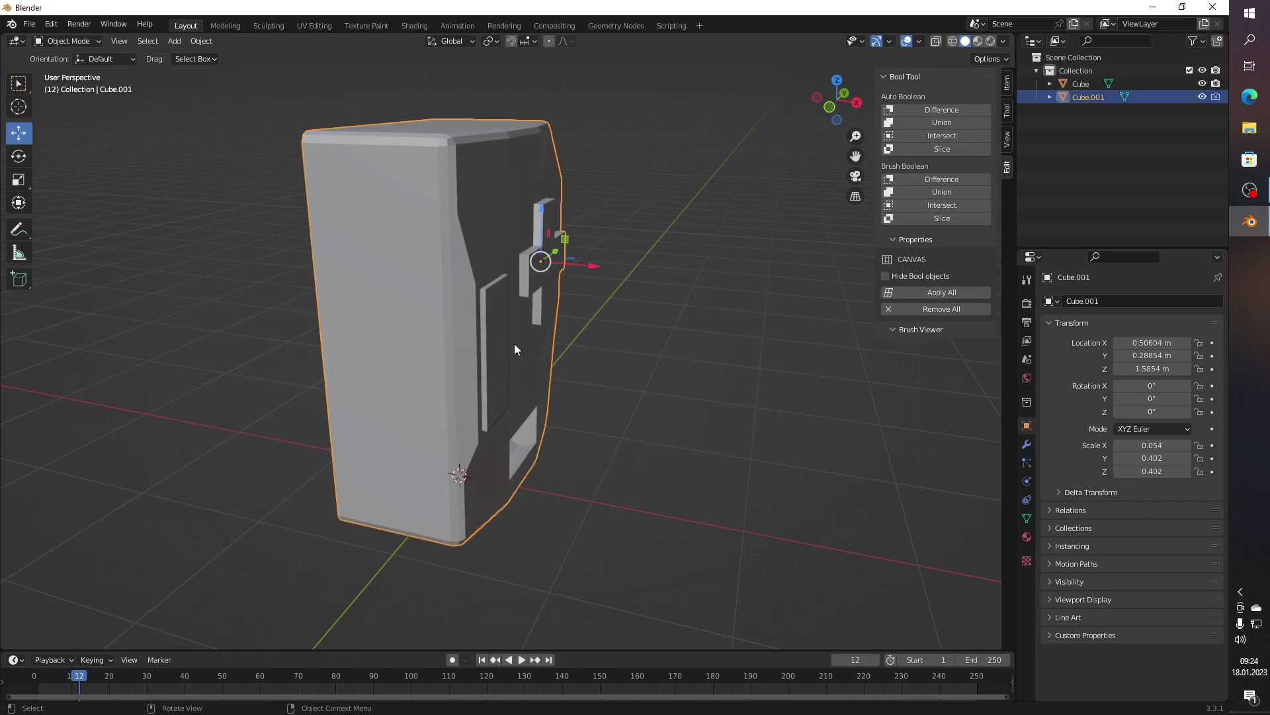
key(Tab)
key(Tab)
click(660, 368)
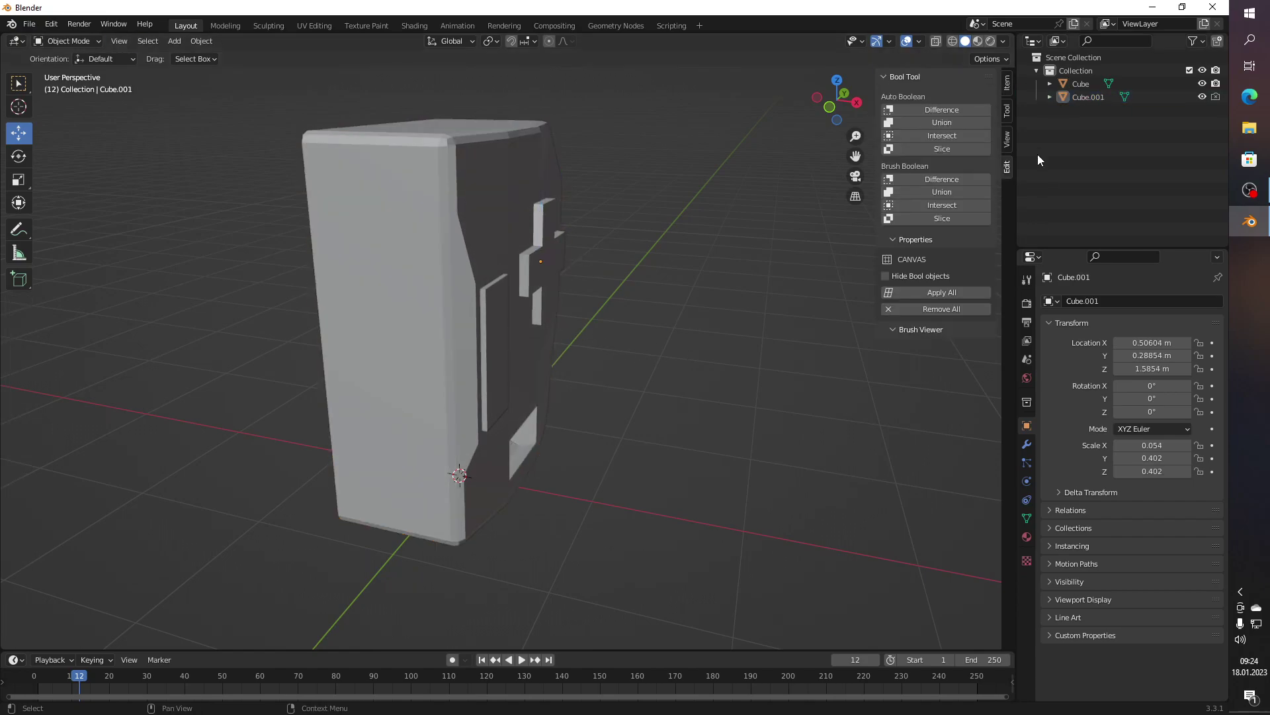
click(906, 79)
click(502, 355)
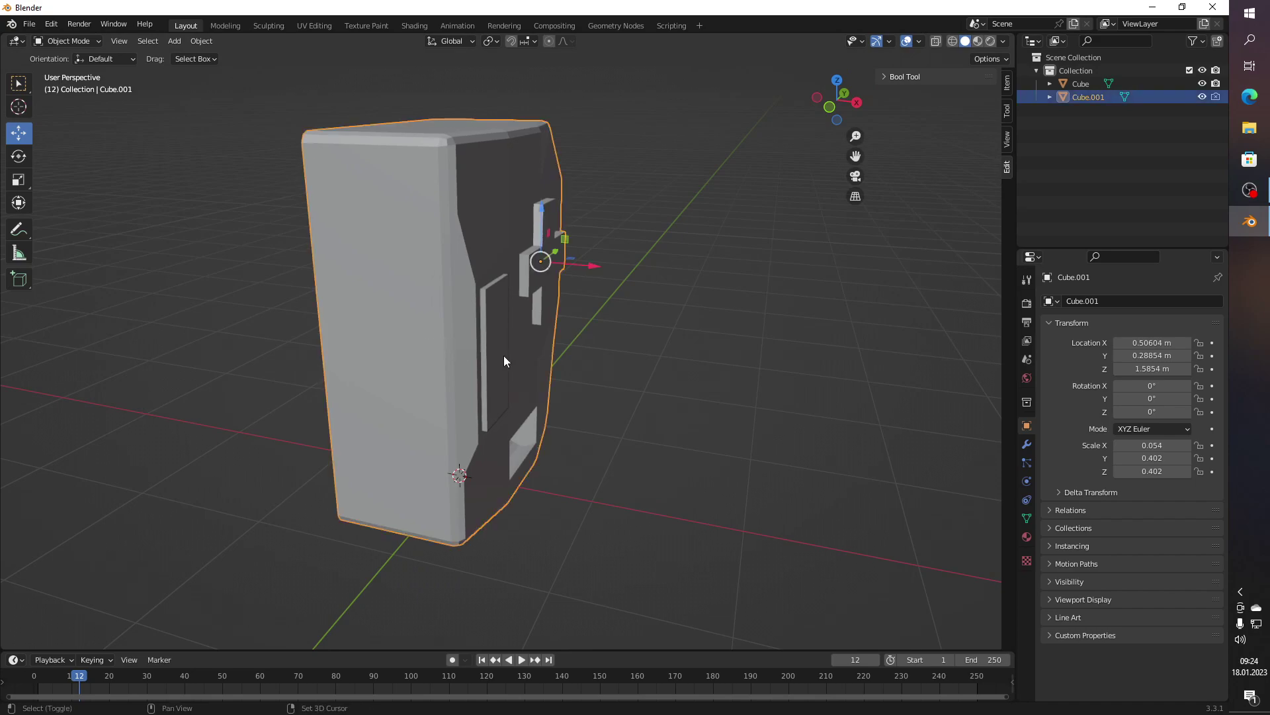
right_click(502, 355)
click(502, 356)
click(719, 380)
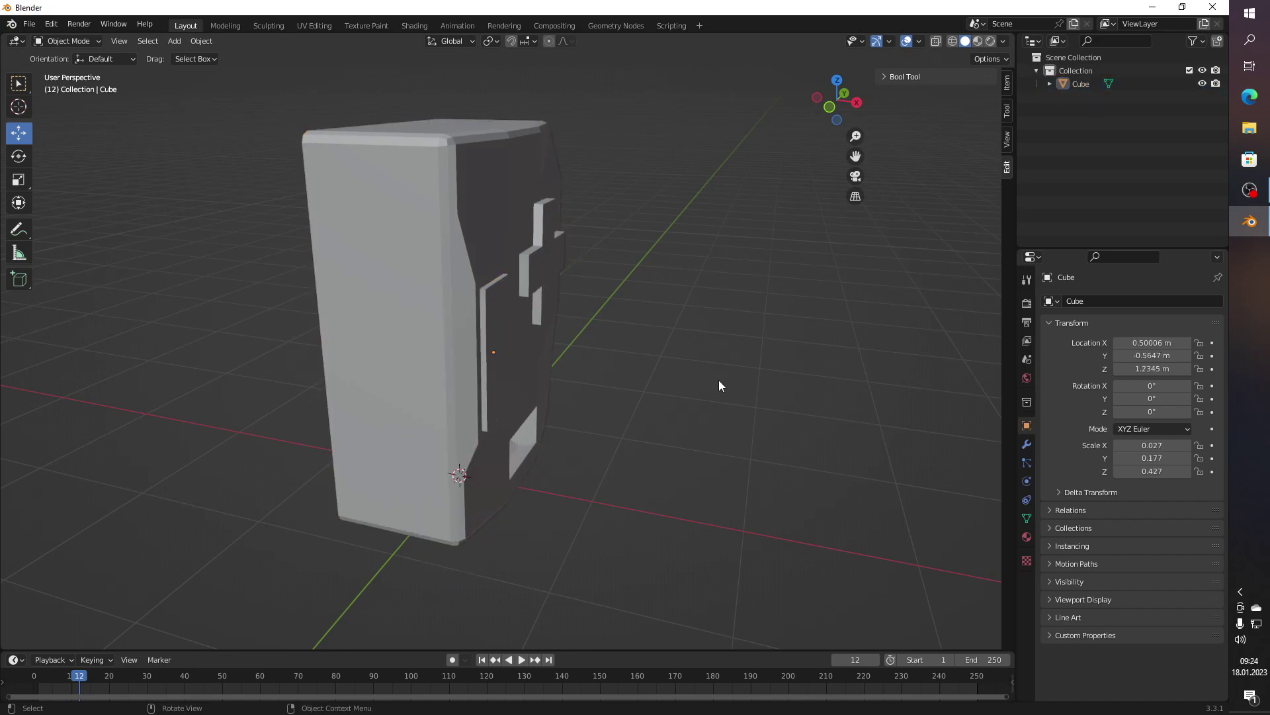
Step: Select the merged Cube and enter Edit Mode on it
scroll(up, 3)
scroll(up, 3)
drag(717, 352, 586, 324)
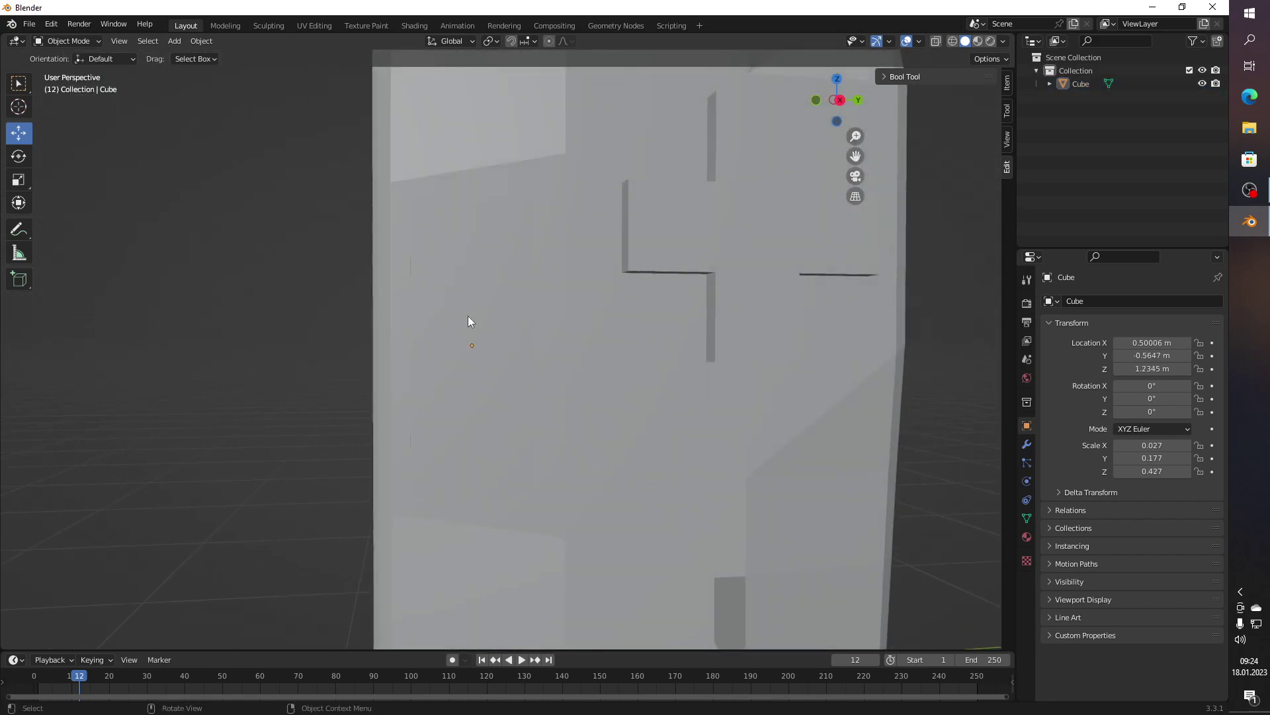
click(470, 321)
key(Tab)
Step: Inset the door panel face, leaving a thin border around it
drag(290, 224, 207, 292)
click(207, 293)
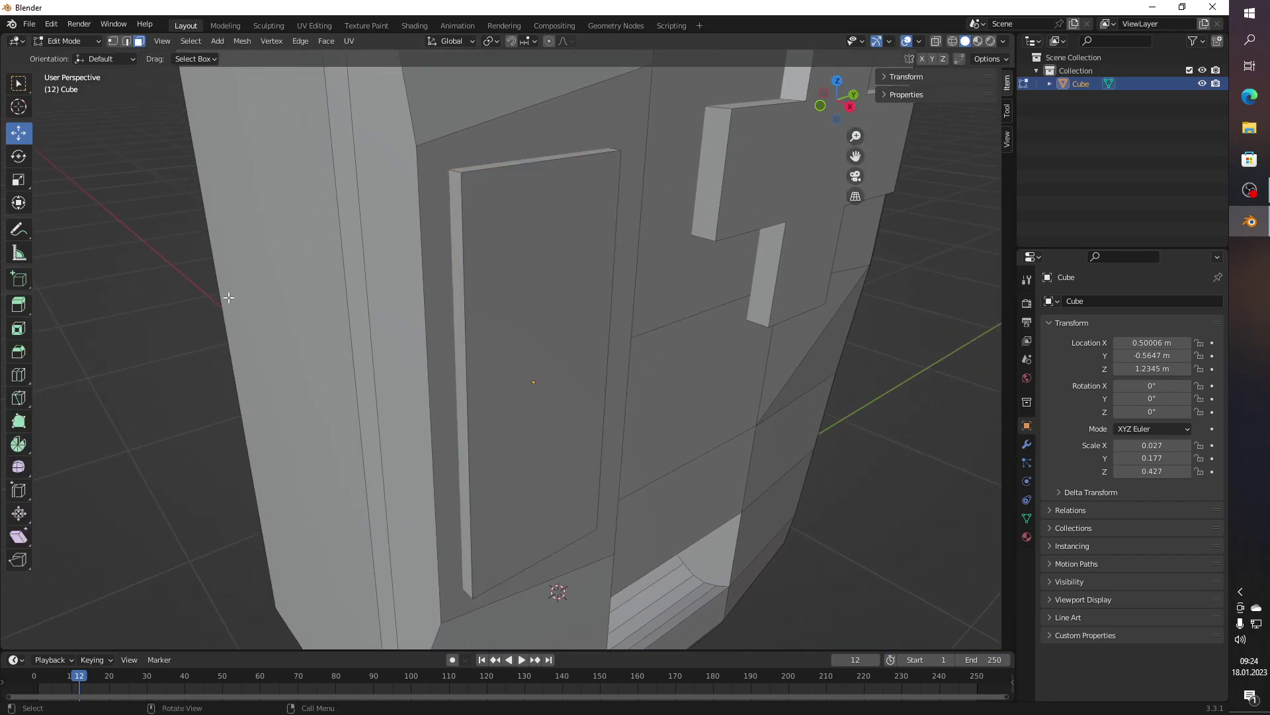
click(489, 314)
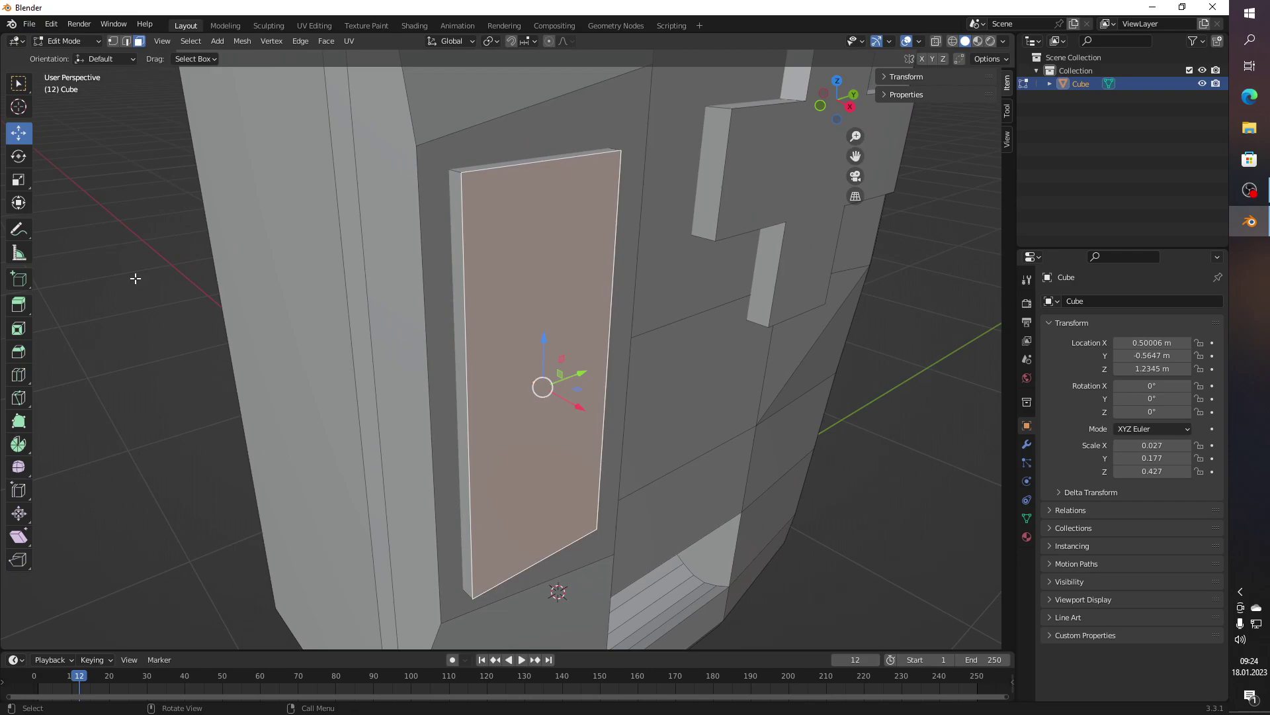
click(16, 329)
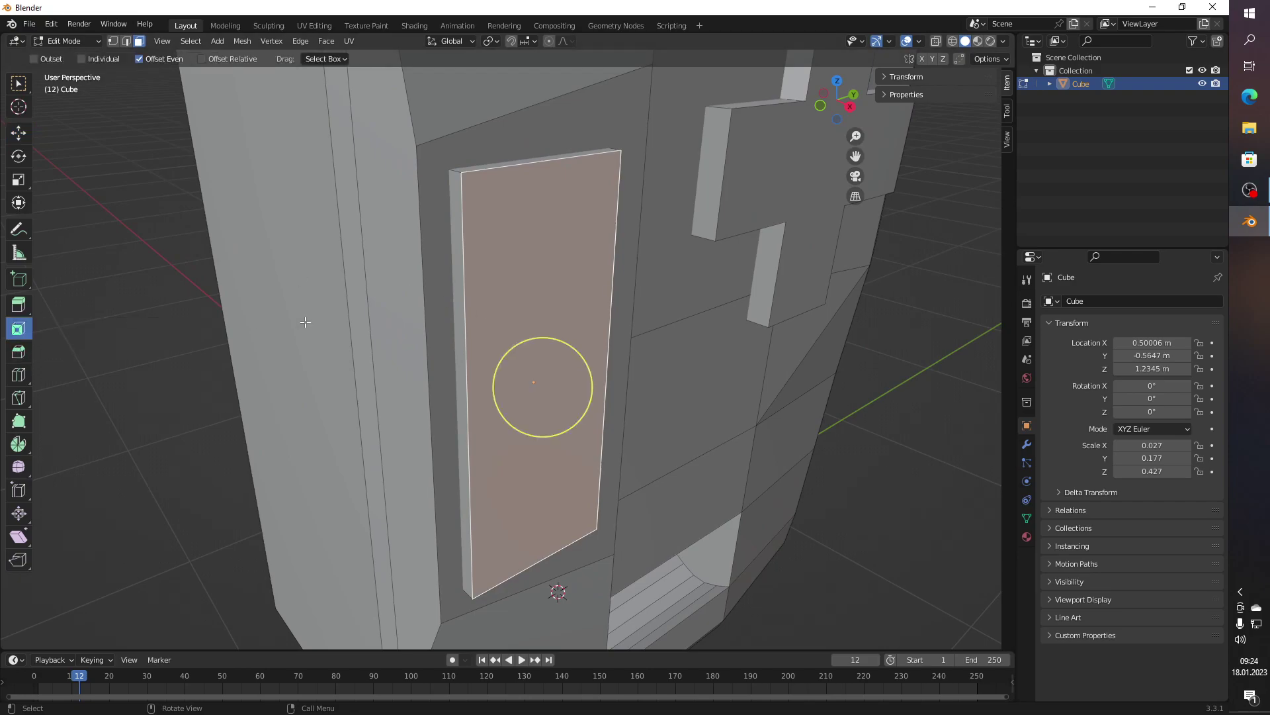
drag(585, 350, 576, 352)
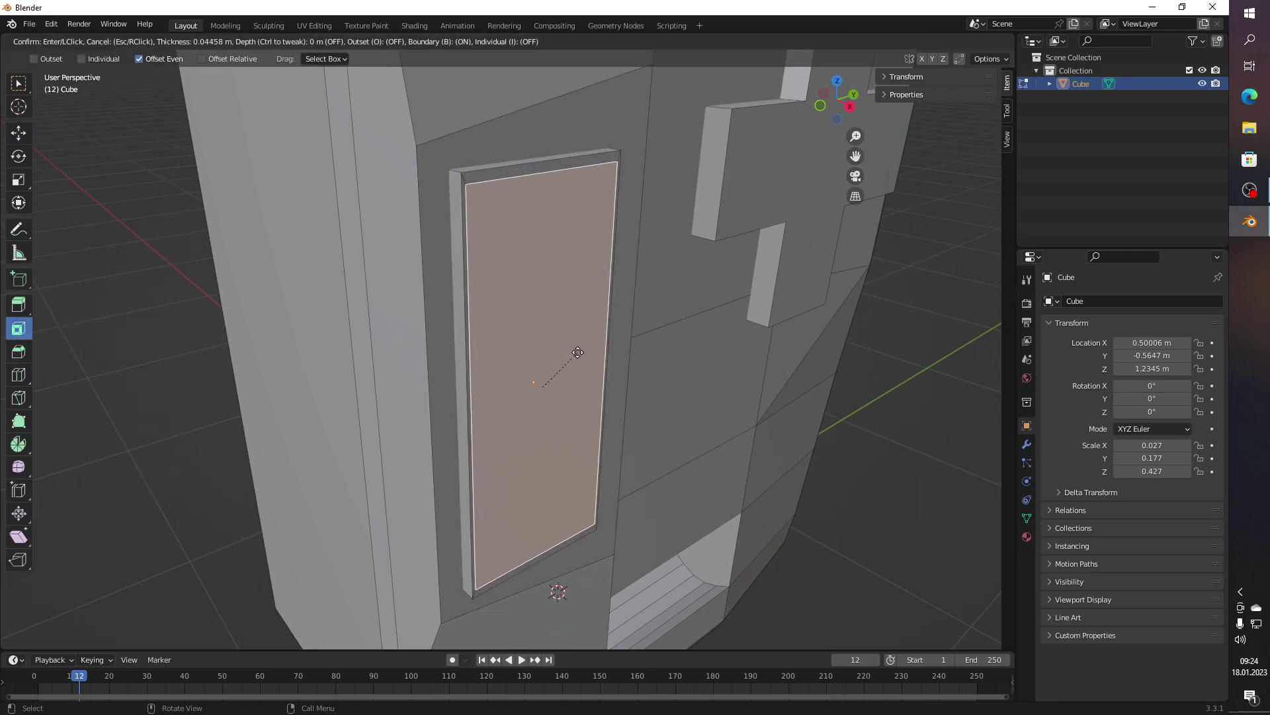
drag(575, 352, 536, 338)
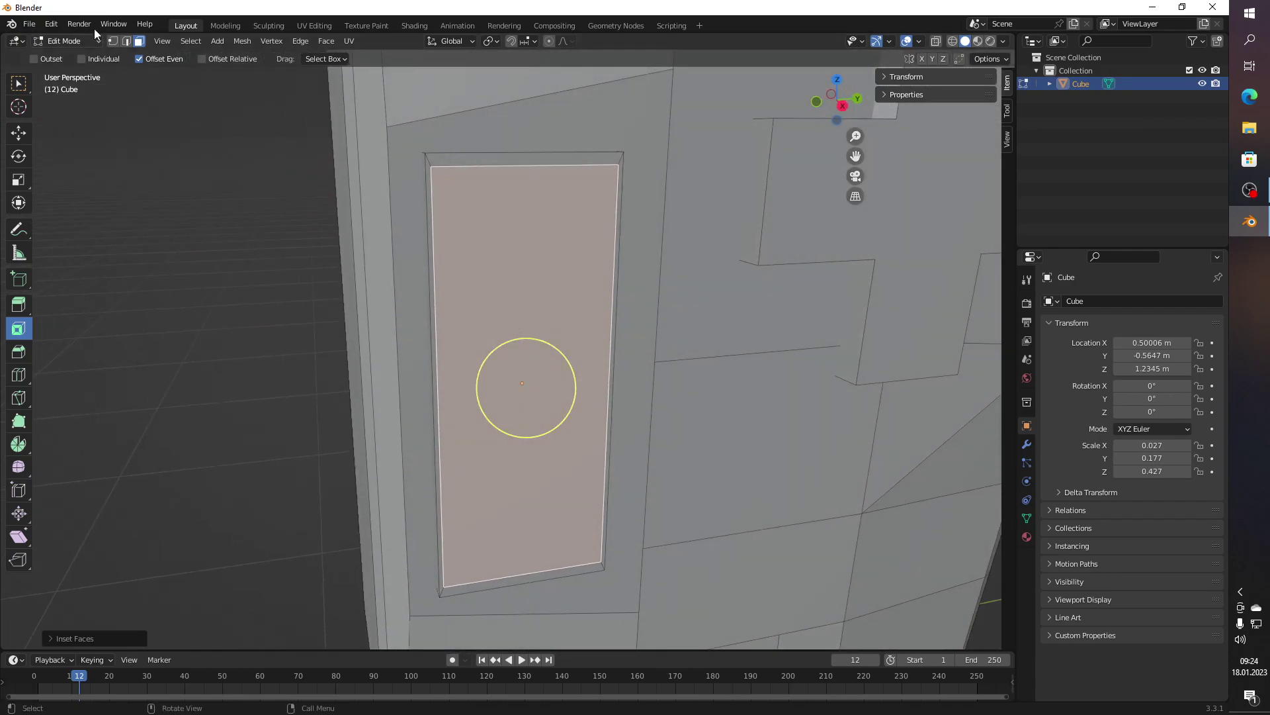
Step: Scale the door panel's left and right edges slightly closer together
click(129, 41)
click(438, 235)
click(610, 281)
click(17, 135)
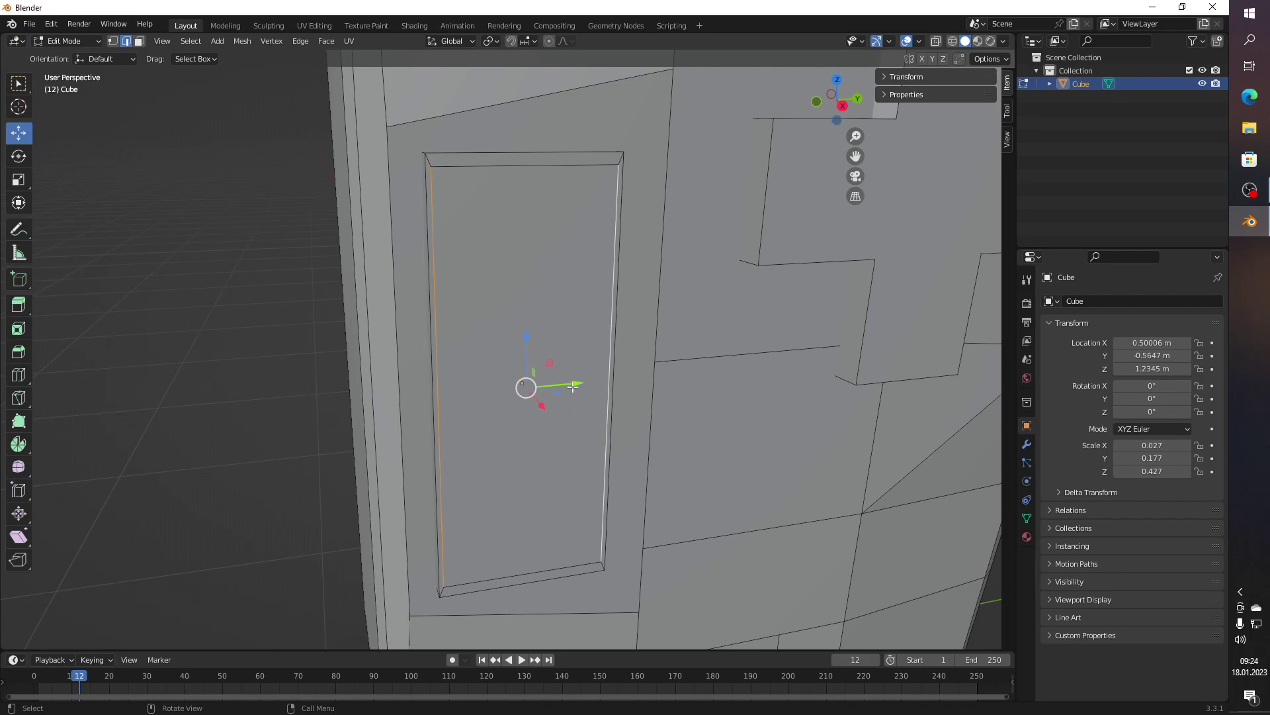
click(19, 179)
drag(577, 383, 571, 384)
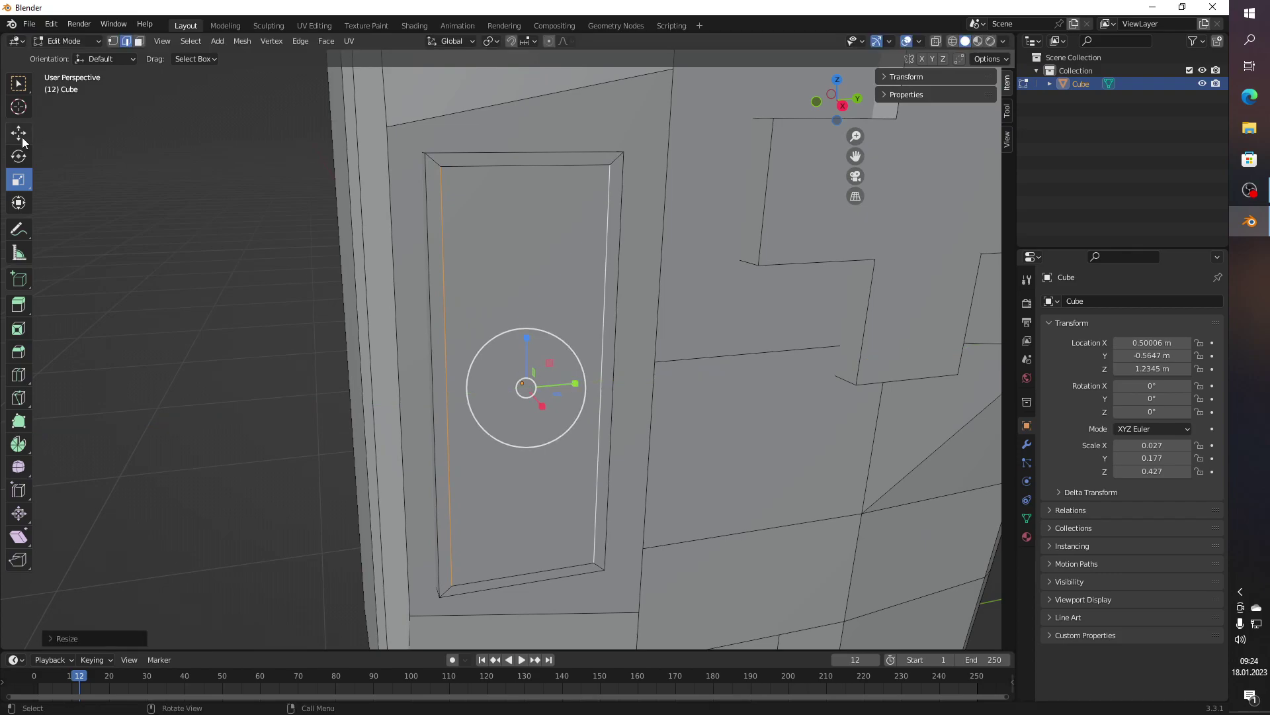
Step: Extrude the door face about 0.0136 m inward to recess it
click(139, 41)
click(567, 314)
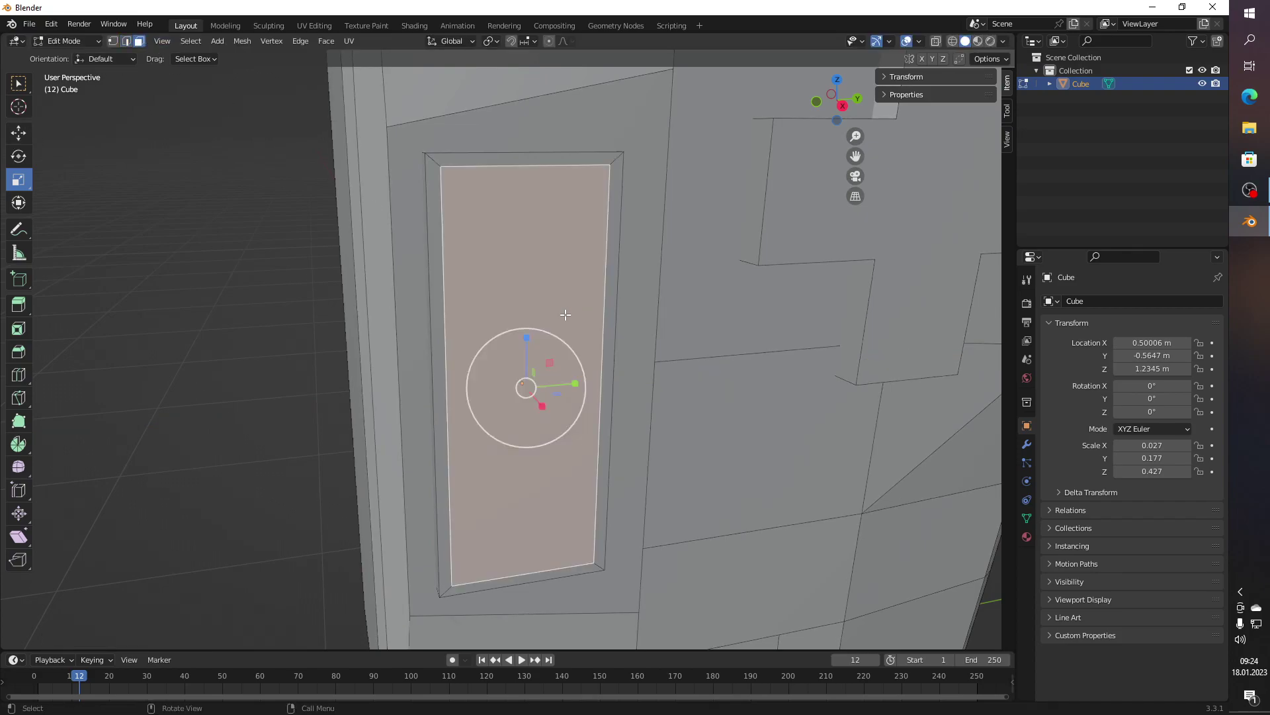
drag(567, 314, 6, 157)
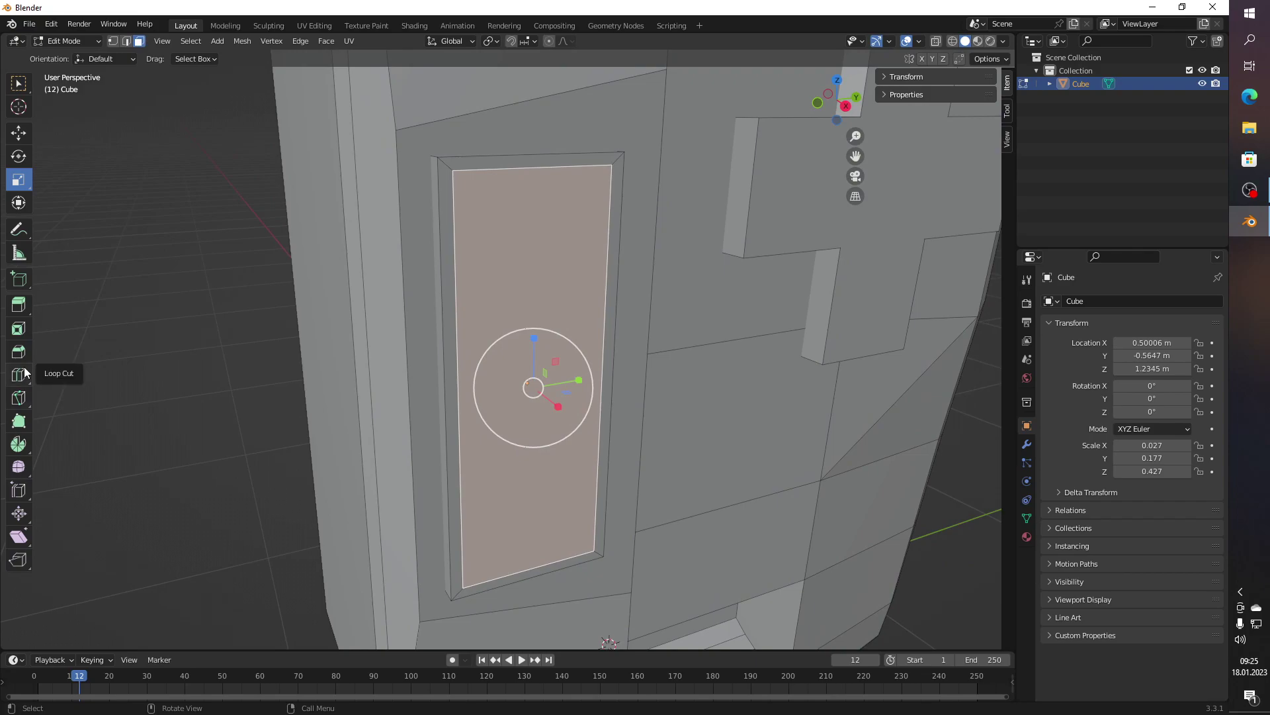
click(19, 303)
drag(236, 346, 479, 400)
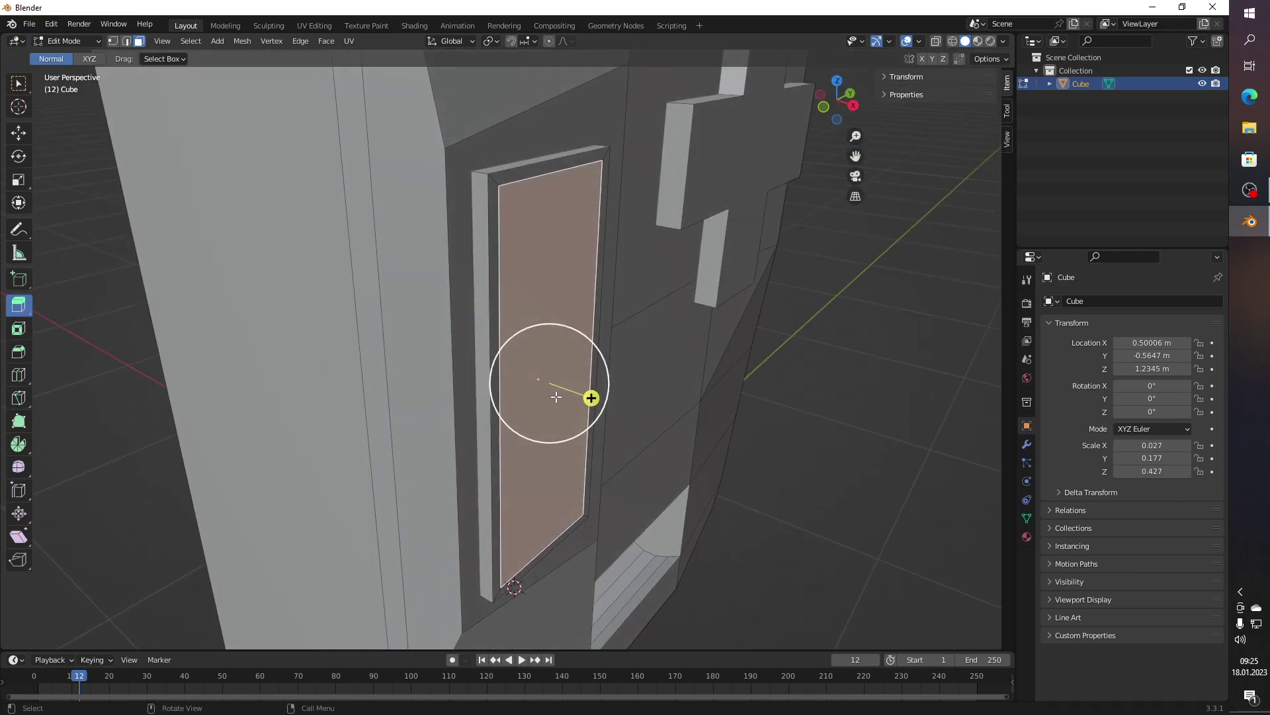
drag(591, 398, 582, 396)
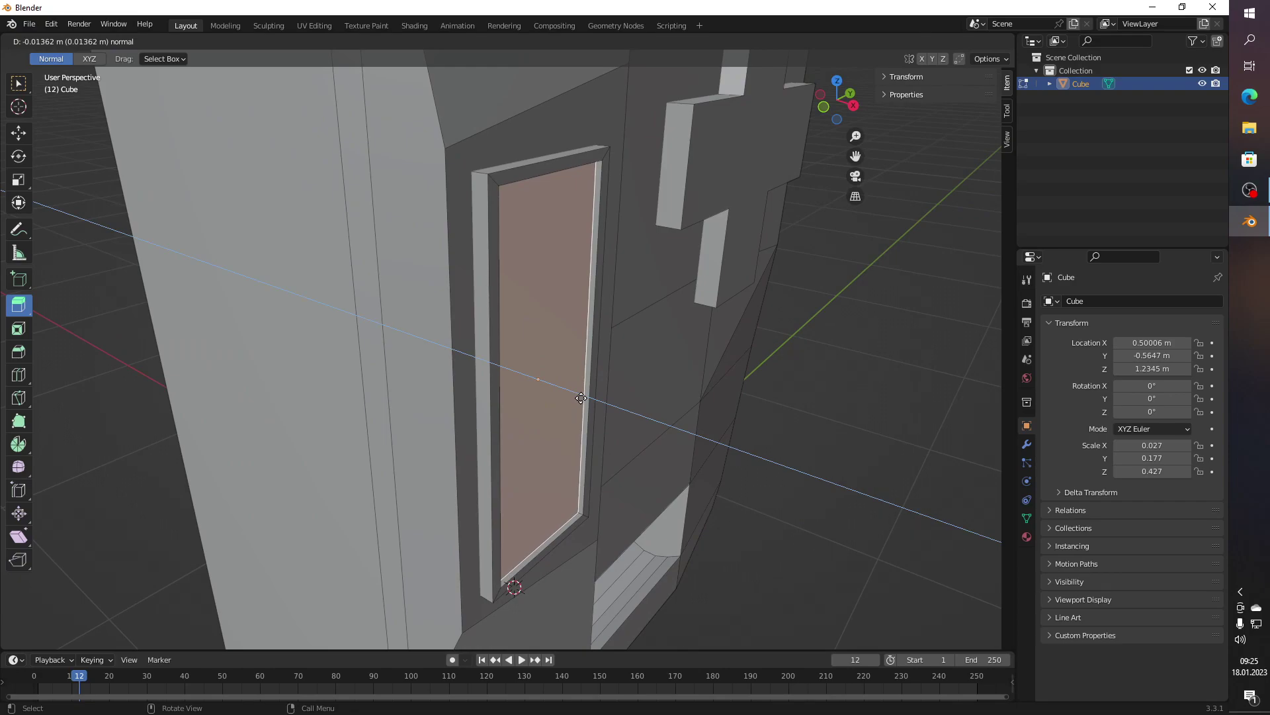
drag(581, 399, 581, 396)
drag(820, 455, 695, 413)
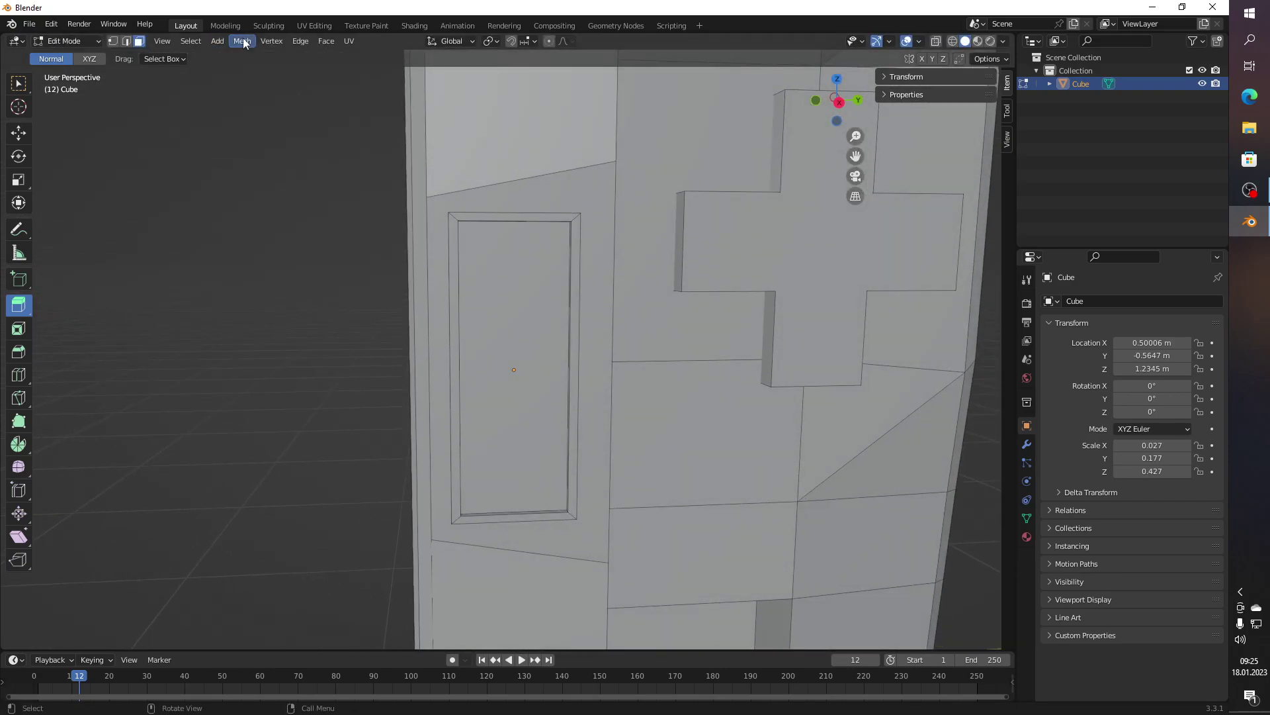
Step: Return to Object Mode and view the cabinet from the side
key(Tab)
click(228, 284)
drag(240, 260, 396, 80)
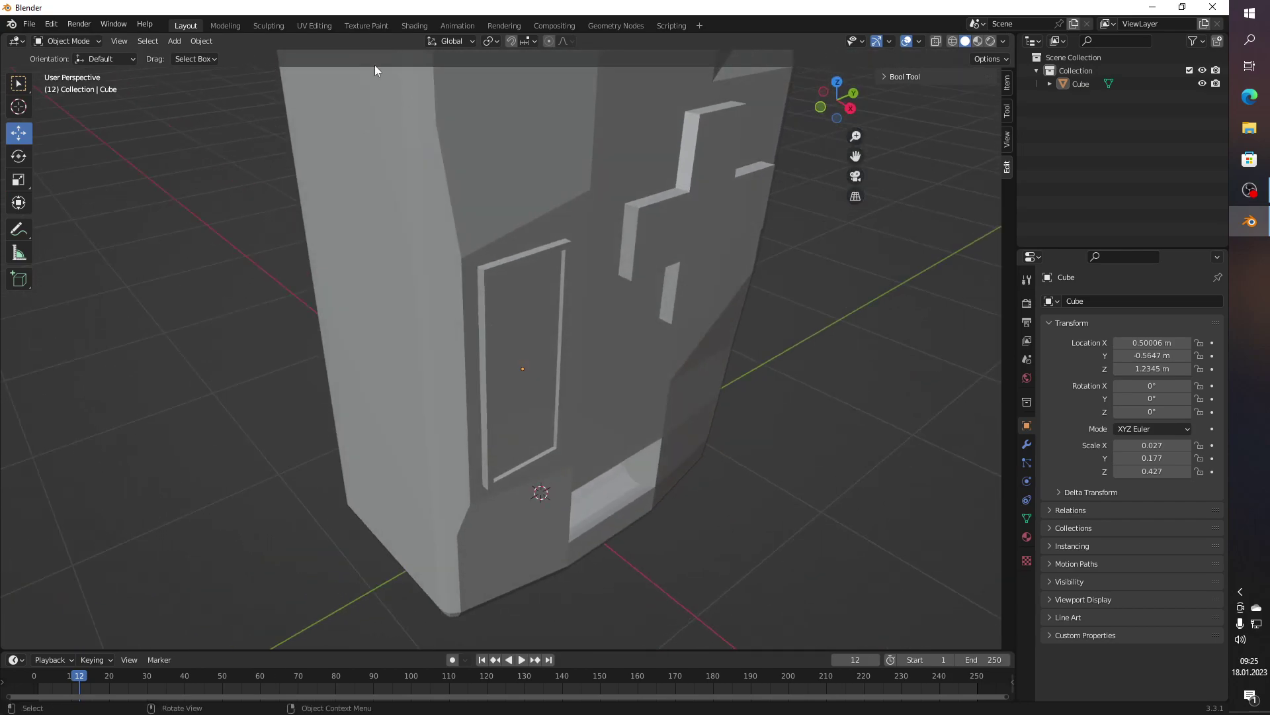
click(177, 41)
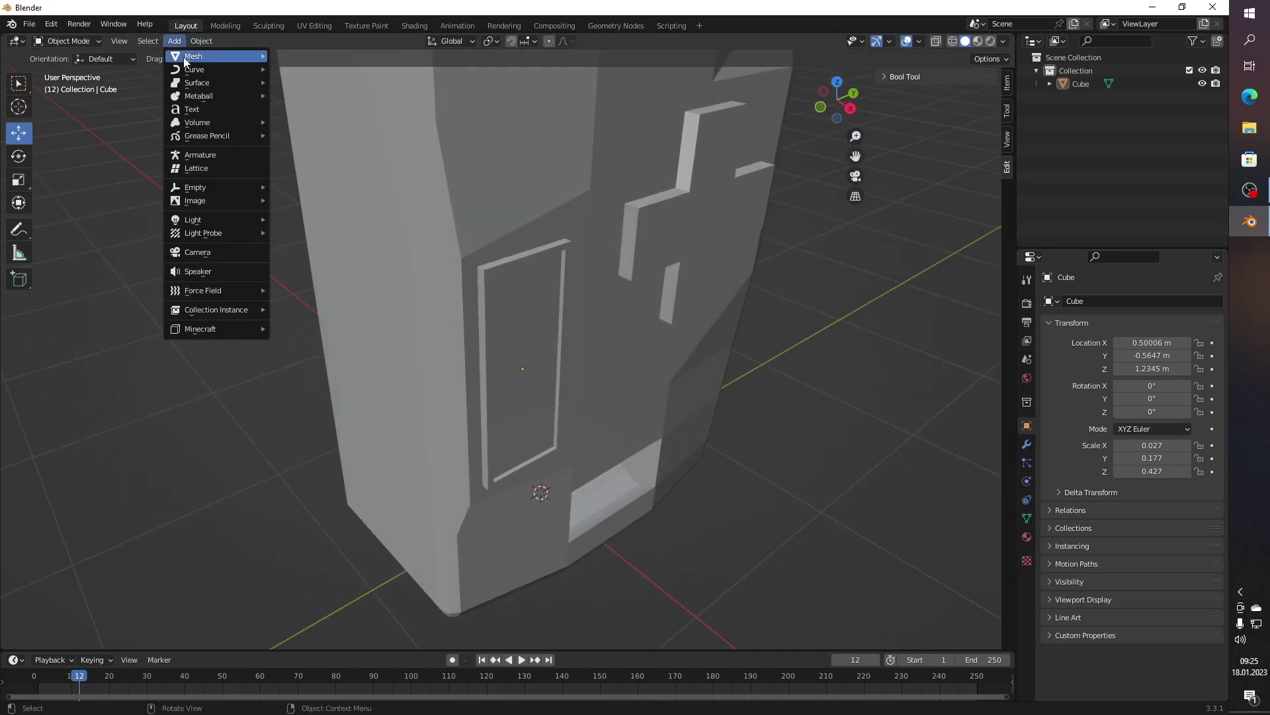
Step: Add a new cube and move it up and sideways beside the cabinet
click(309, 66)
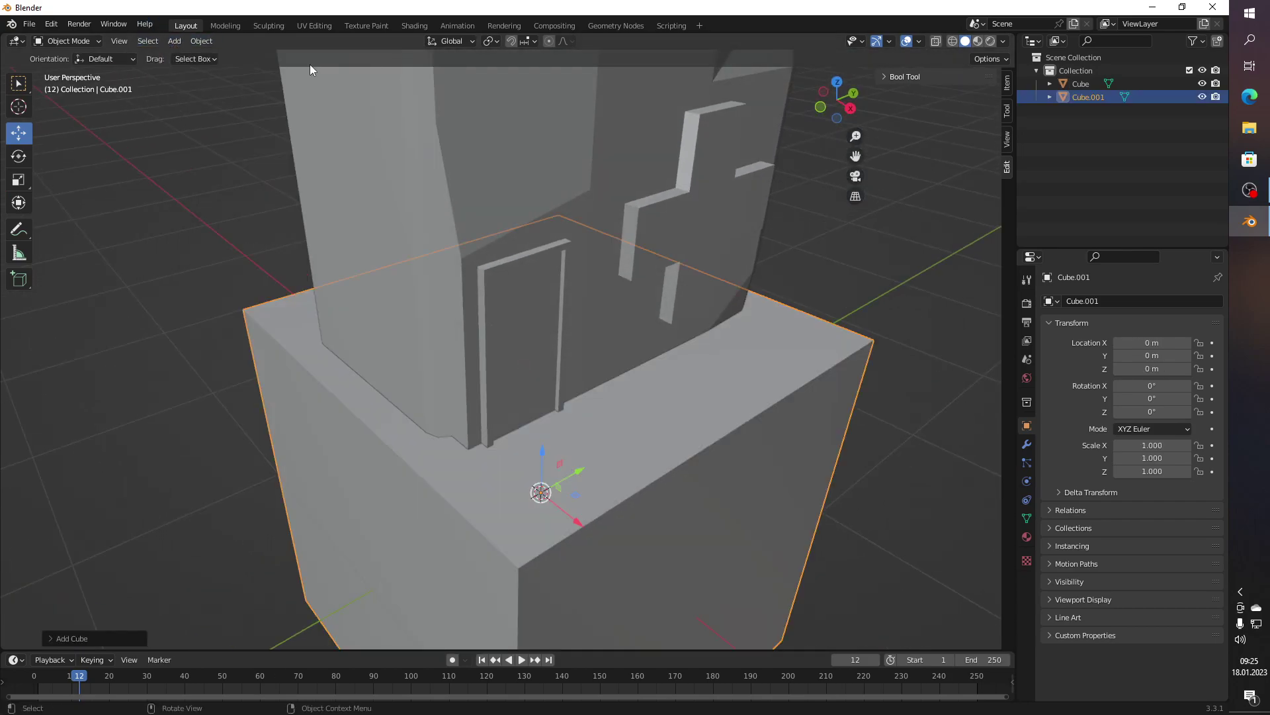
scroll(down, 3)
drag(529, 379, 543, 303)
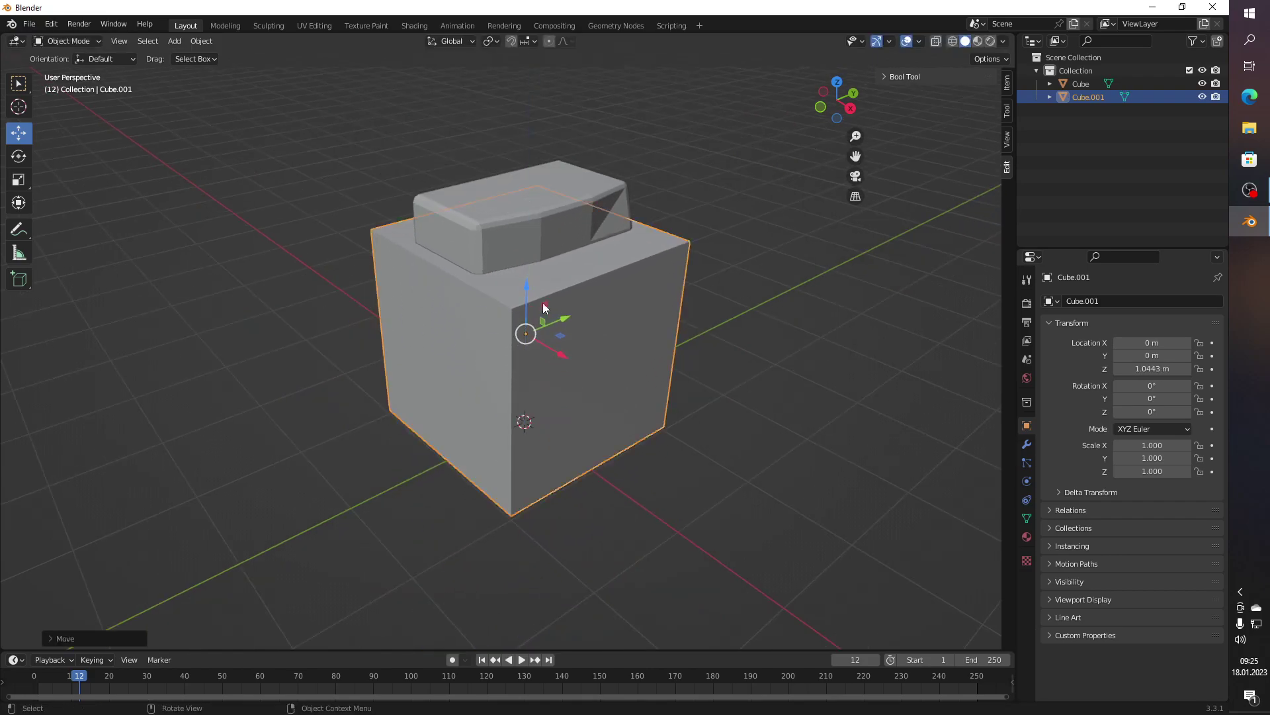
drag(559, 351, 757, 414)
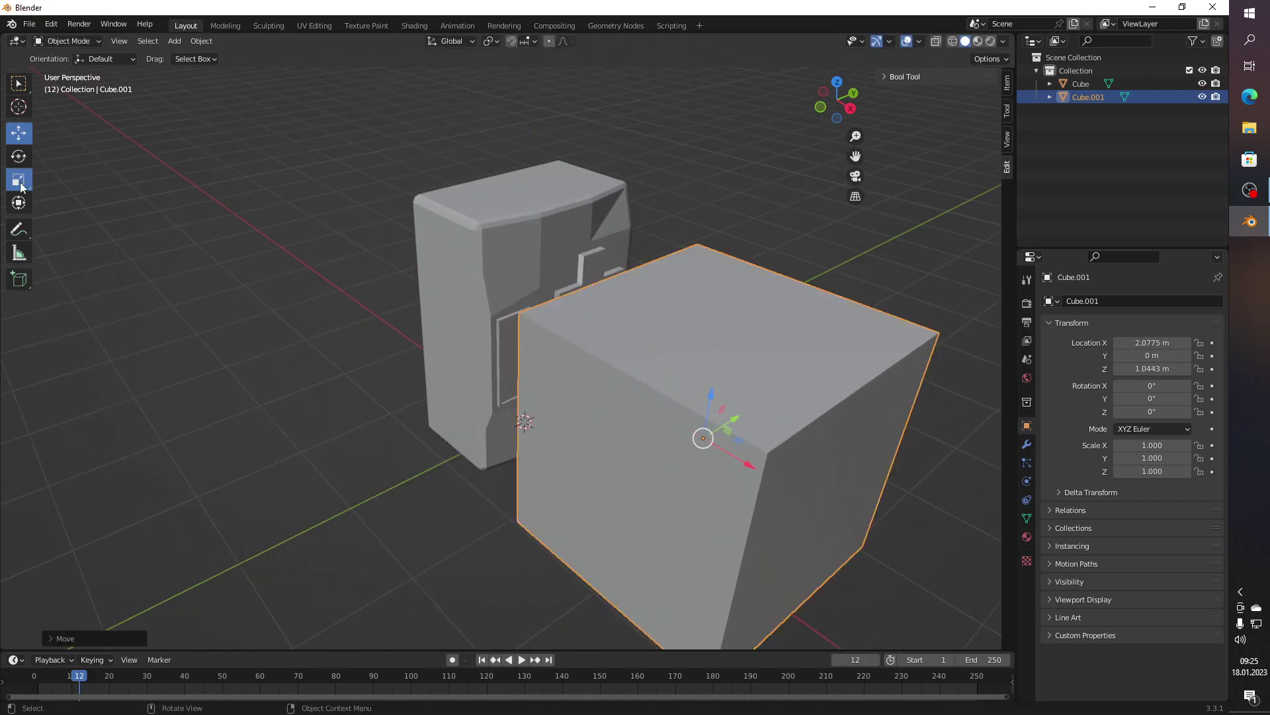
Step: Scale the new cube down to about 0.039
click(20, 187)
scroll(down, 3)
drag(692, 361, 632, 277)
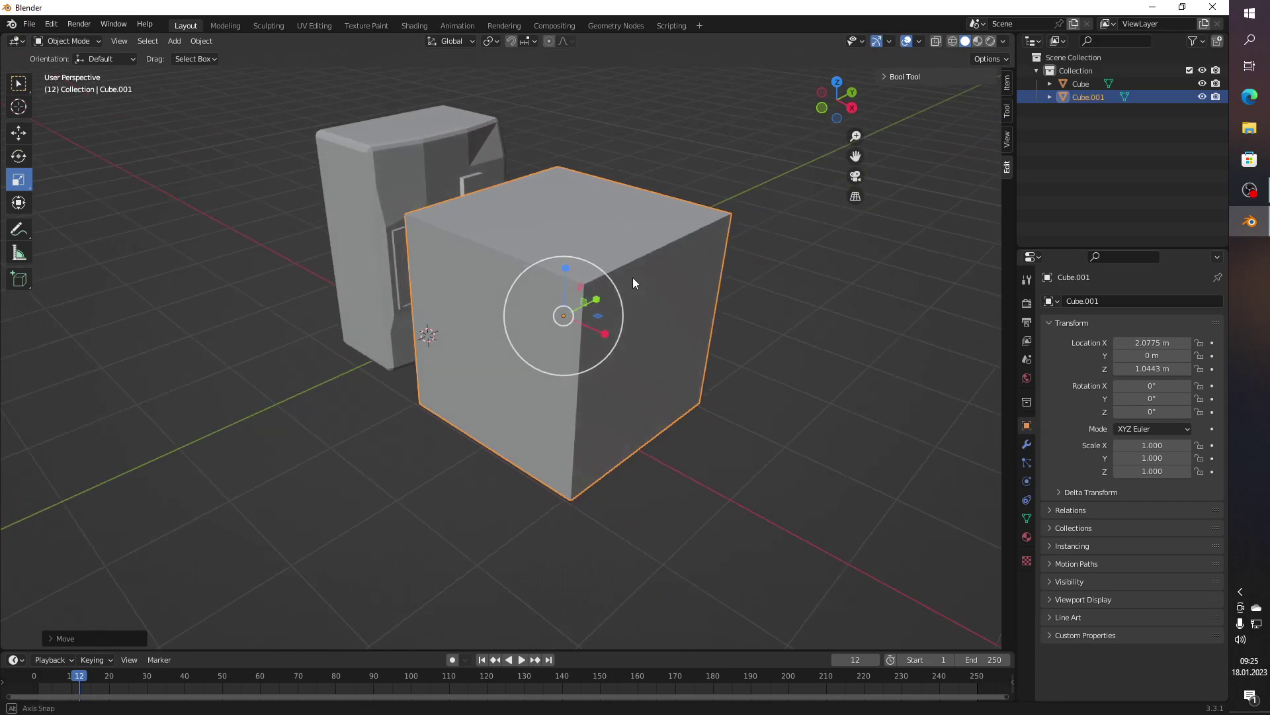
drag(617, 286, 573, 309)
scroll(up, 3)
drag(621, 305, 626, 319)
drag(626, 319, 589, 329)
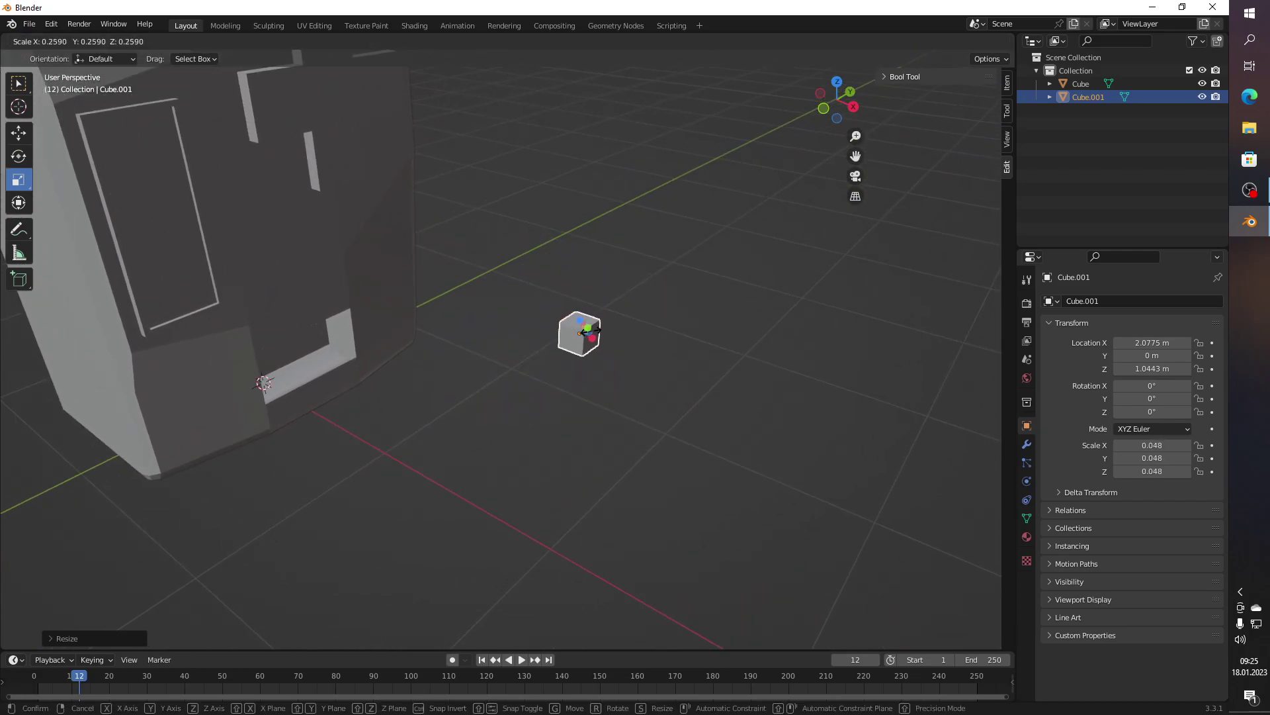
scroll(up, 3)
drag(589, 329, 623, 332)
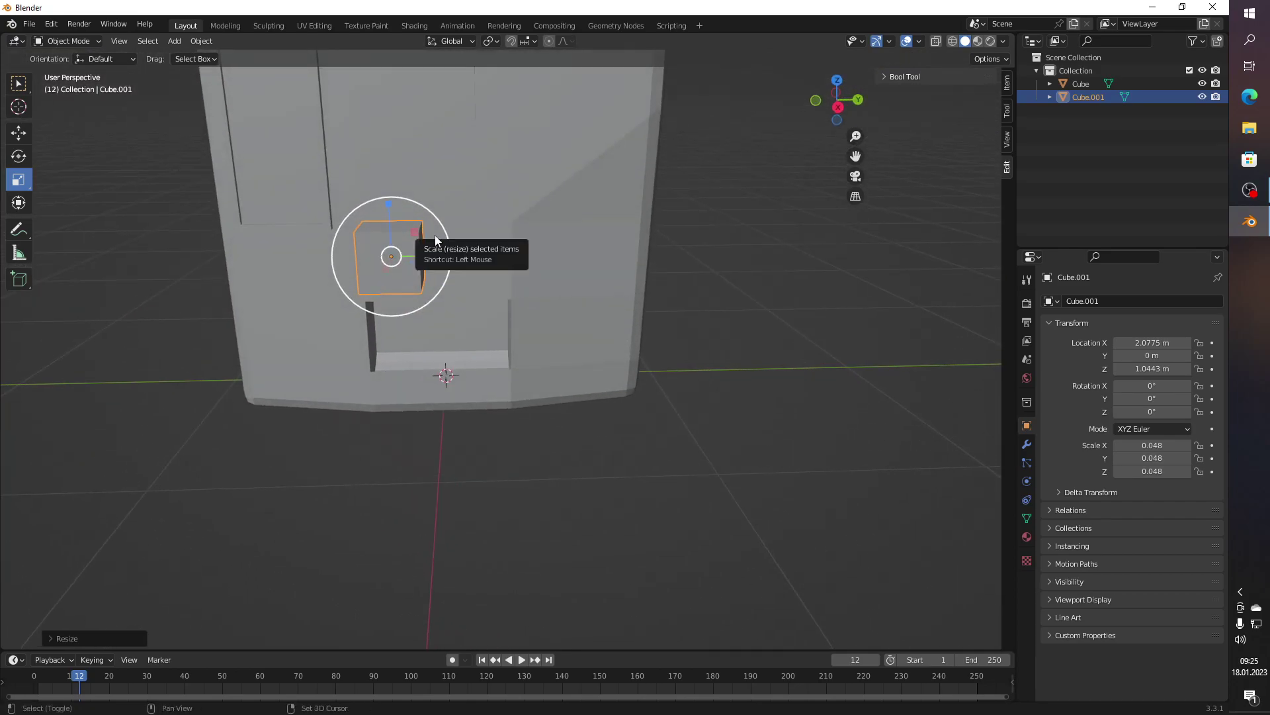
drag(434, 236, 422, 223)
drag(422, 223, 688, 318)
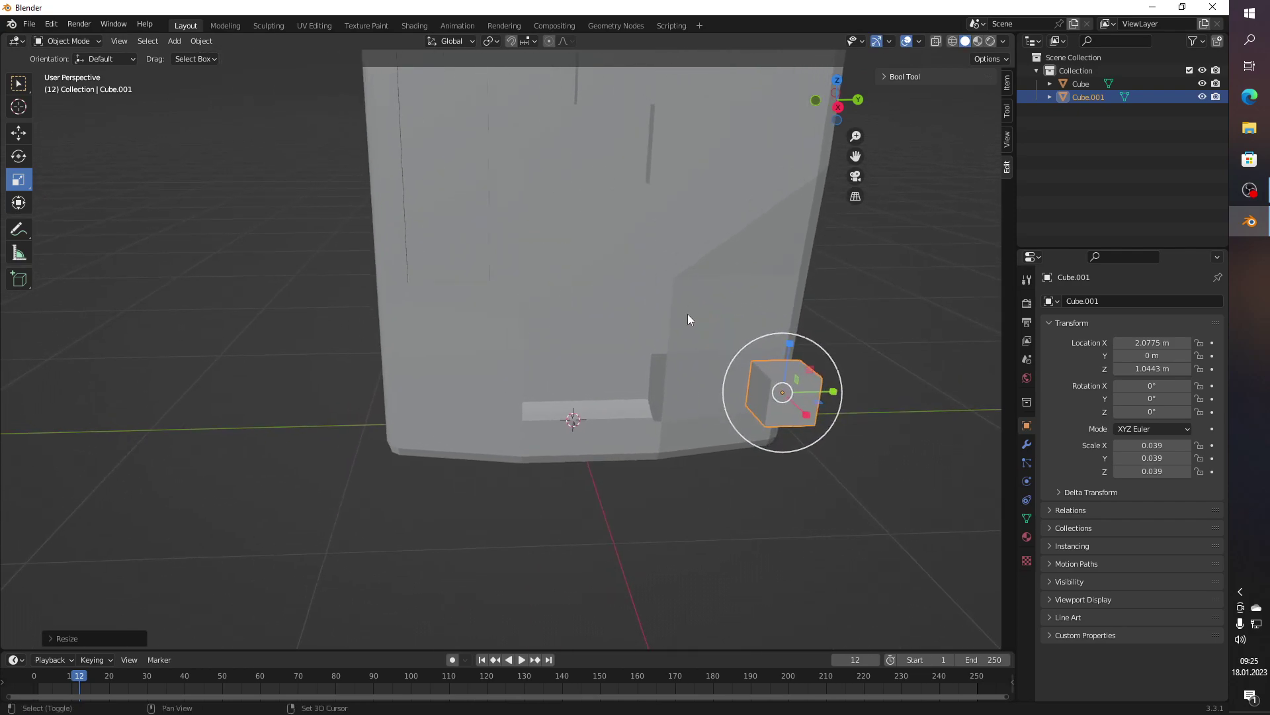
Step: Zoom toward the small cube and enter Edit Mode on it
click(27, 134)
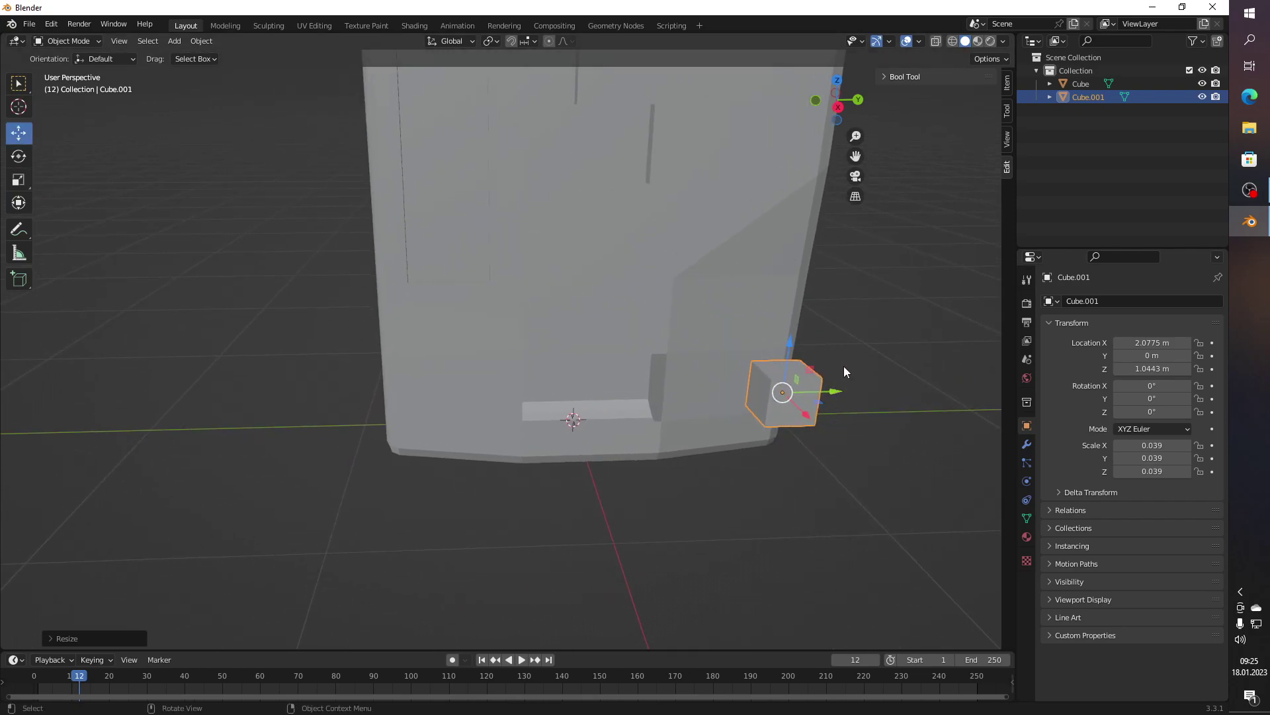
drag(766, 404, 574, 347)
scroll(up, 3)
key(Tab)
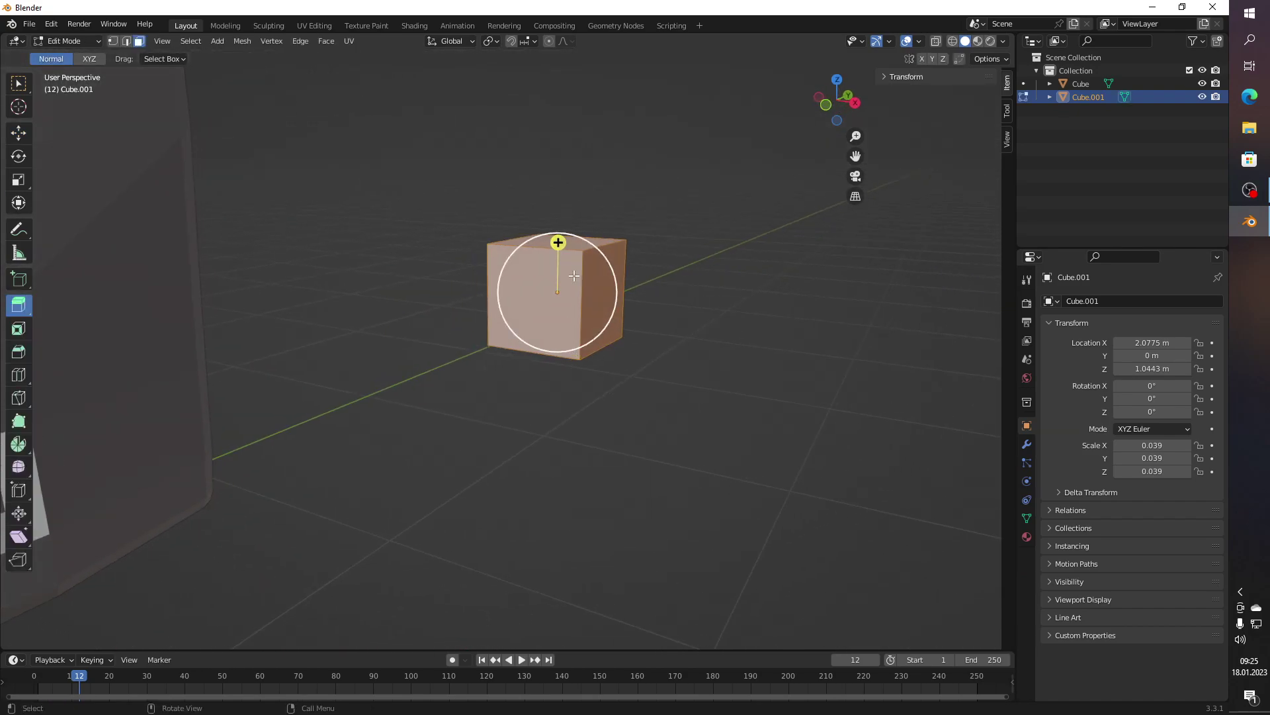
Step: Bevel the small cube's right-face edges with one segment, about 0.08 m wide
click(600, 250)
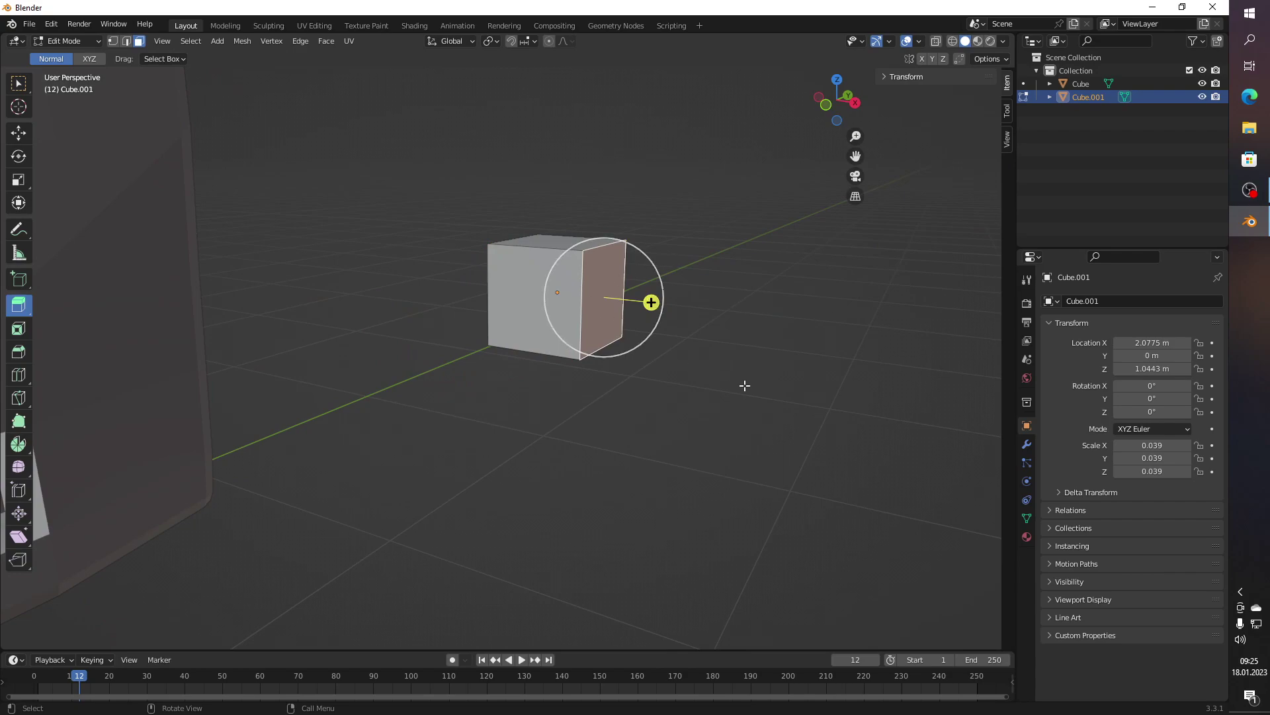
click(732, 384)
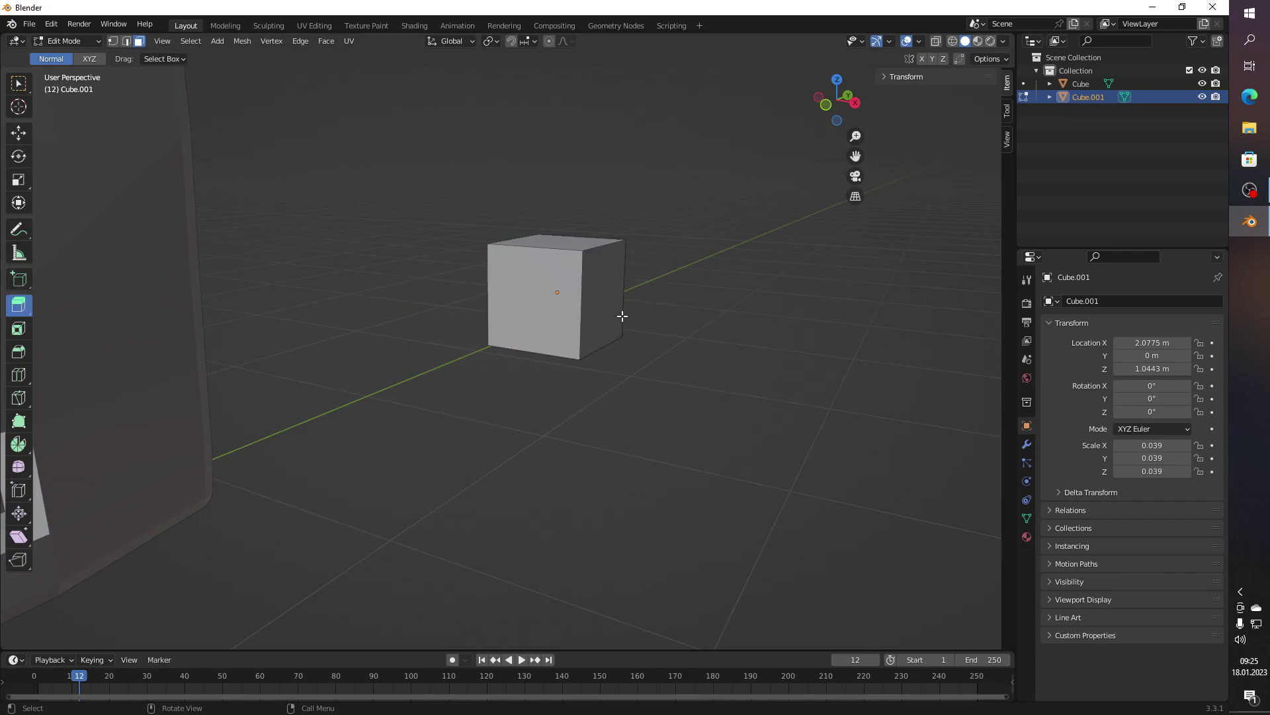
click(611, 306)
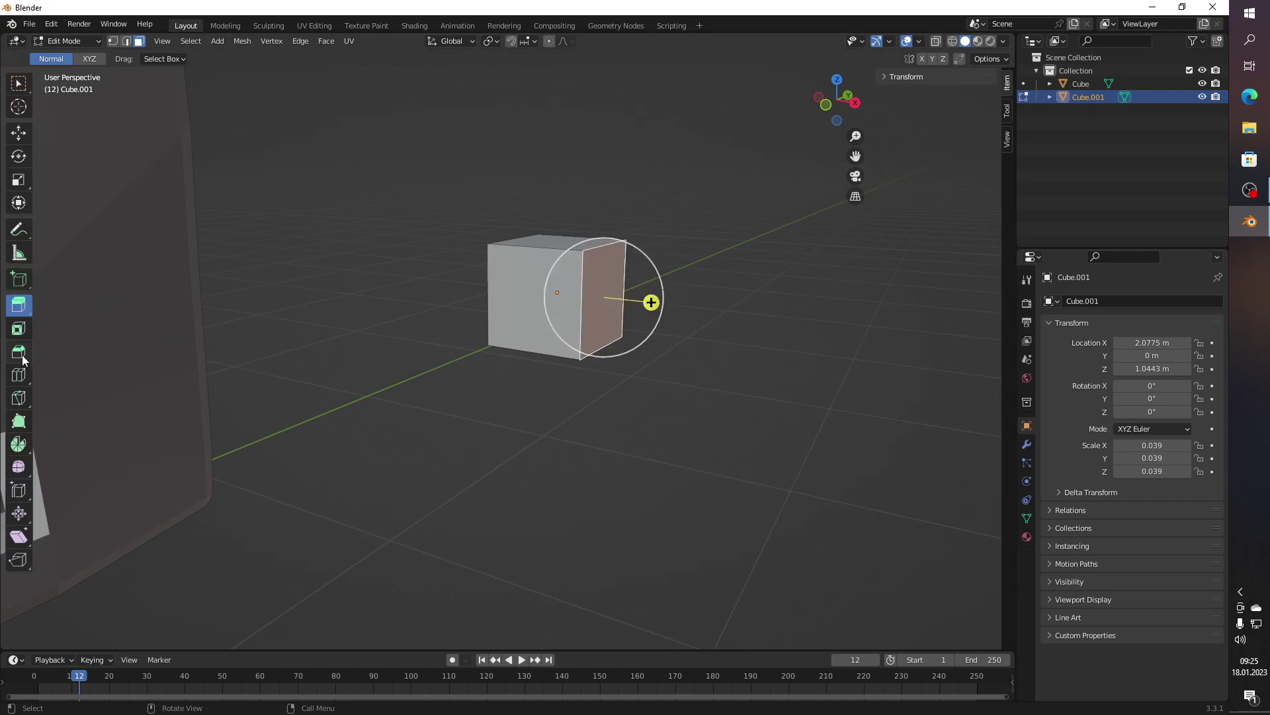
click(23, 358)
drag(668, 306, 694, 317)
scroll(up, 3)
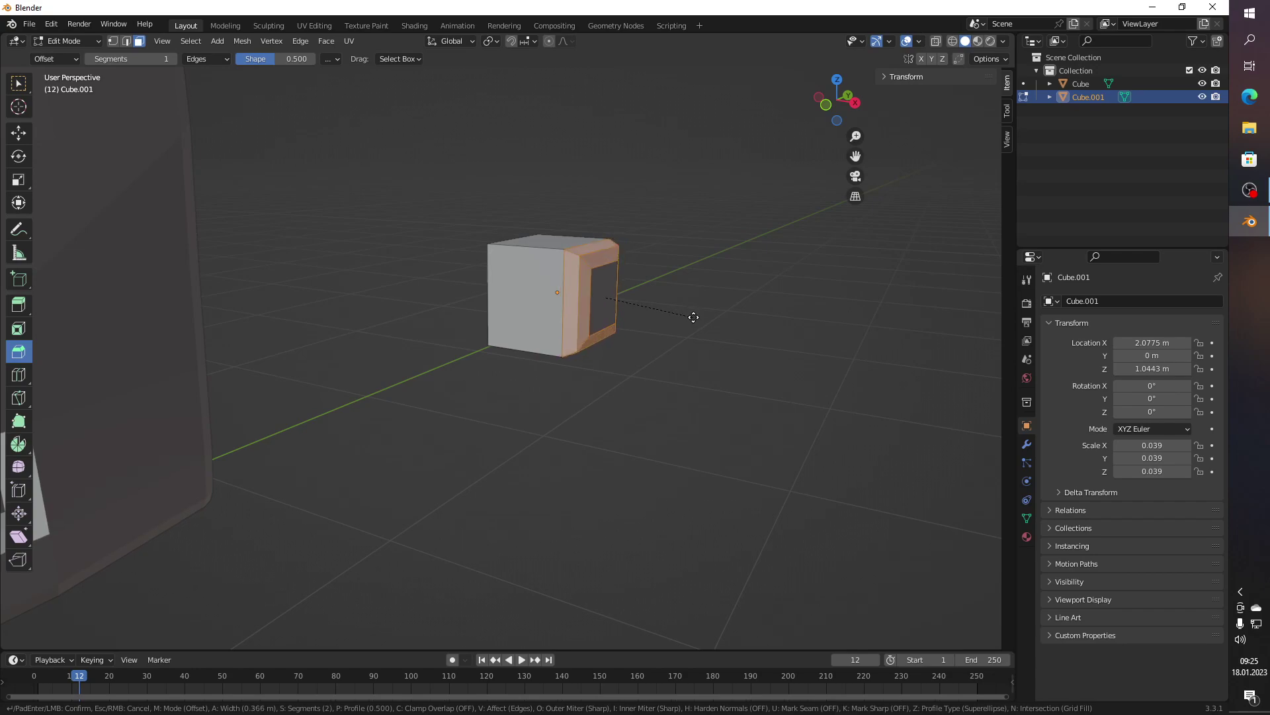
scroll(down, 3)
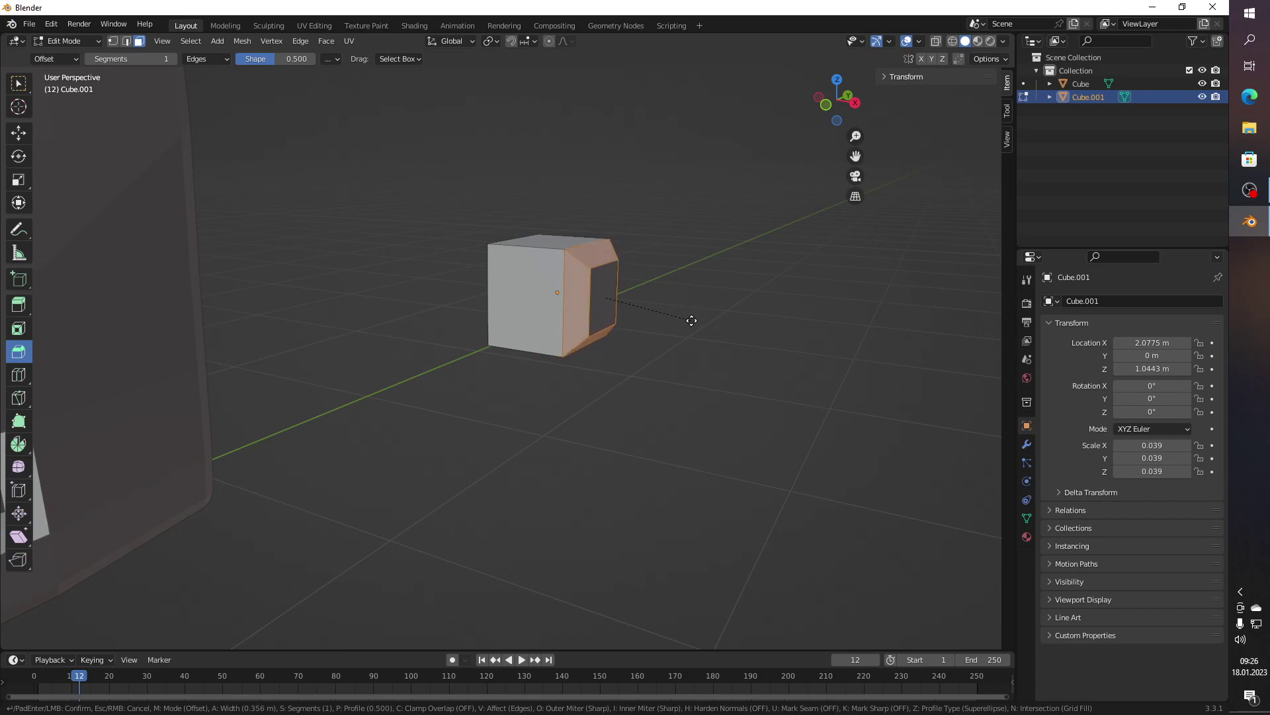
drag(690, 321, 684, 322)
click(684, 321)
click(648, 375)
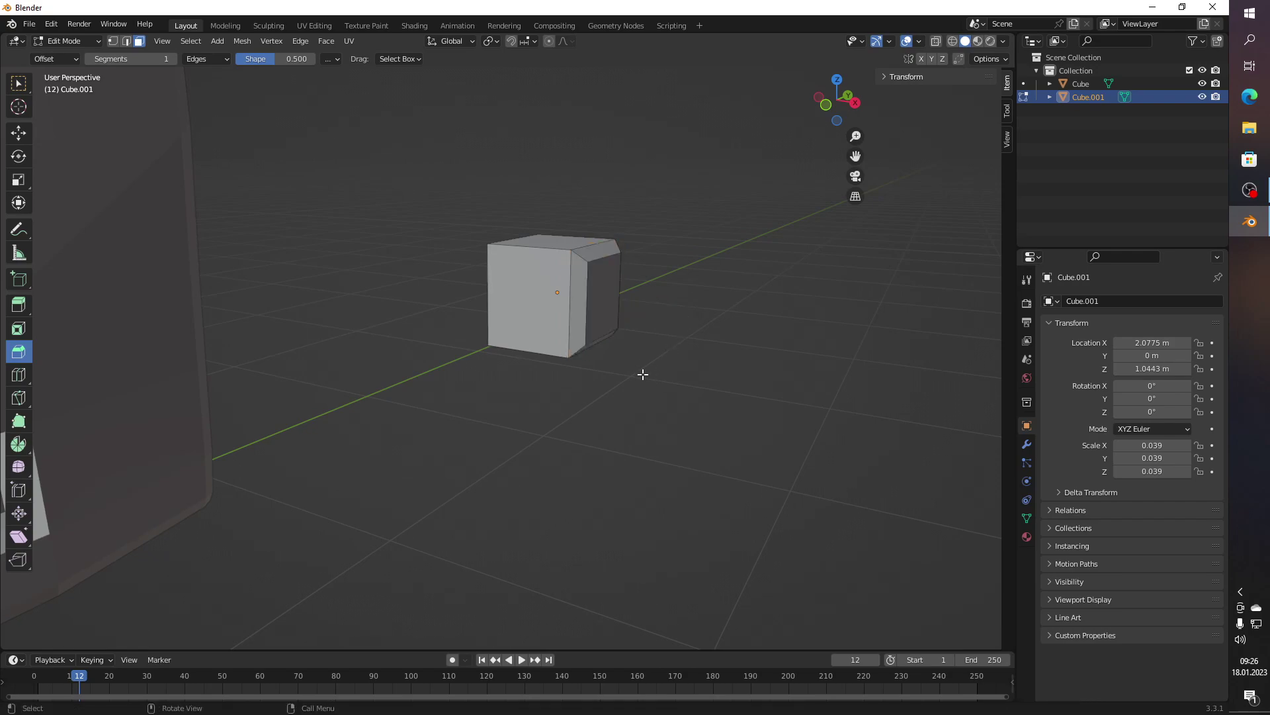
click(30, 132)
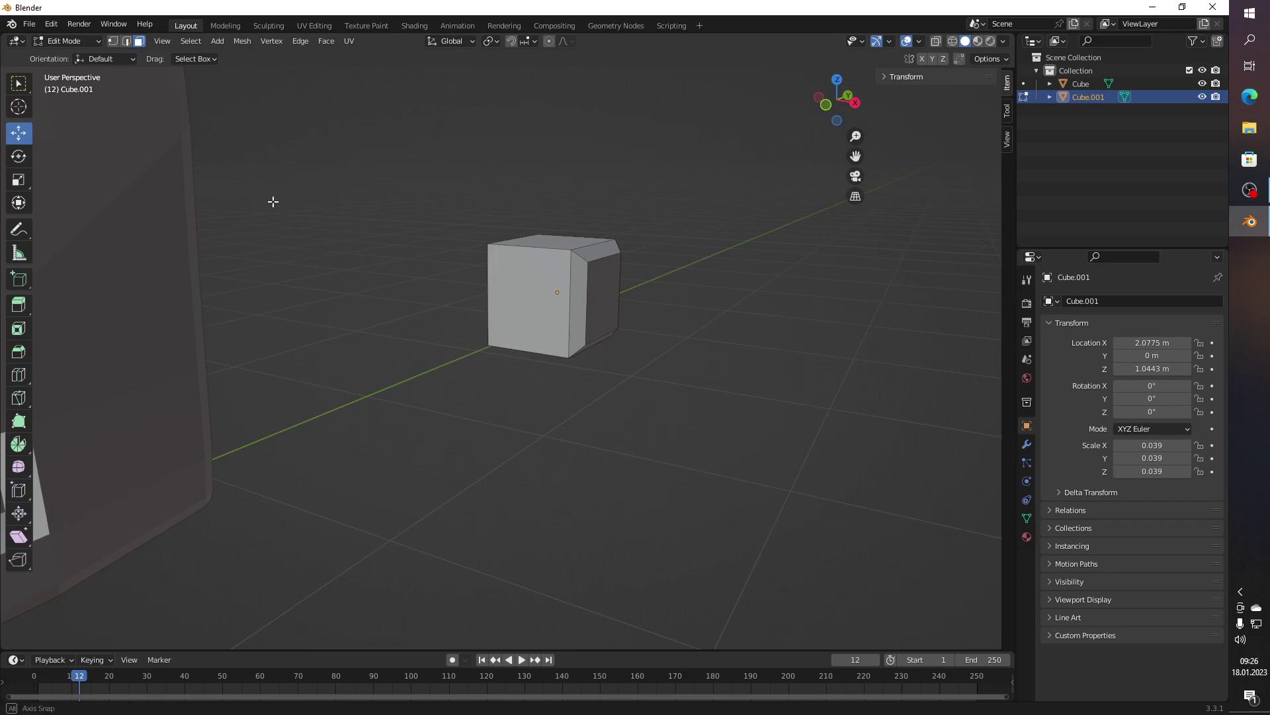
Step: Slide the small cube along X and Y toward the cabinet wall
drag(269, 198, 546, 250)
drag(744, 289, 655, 297)
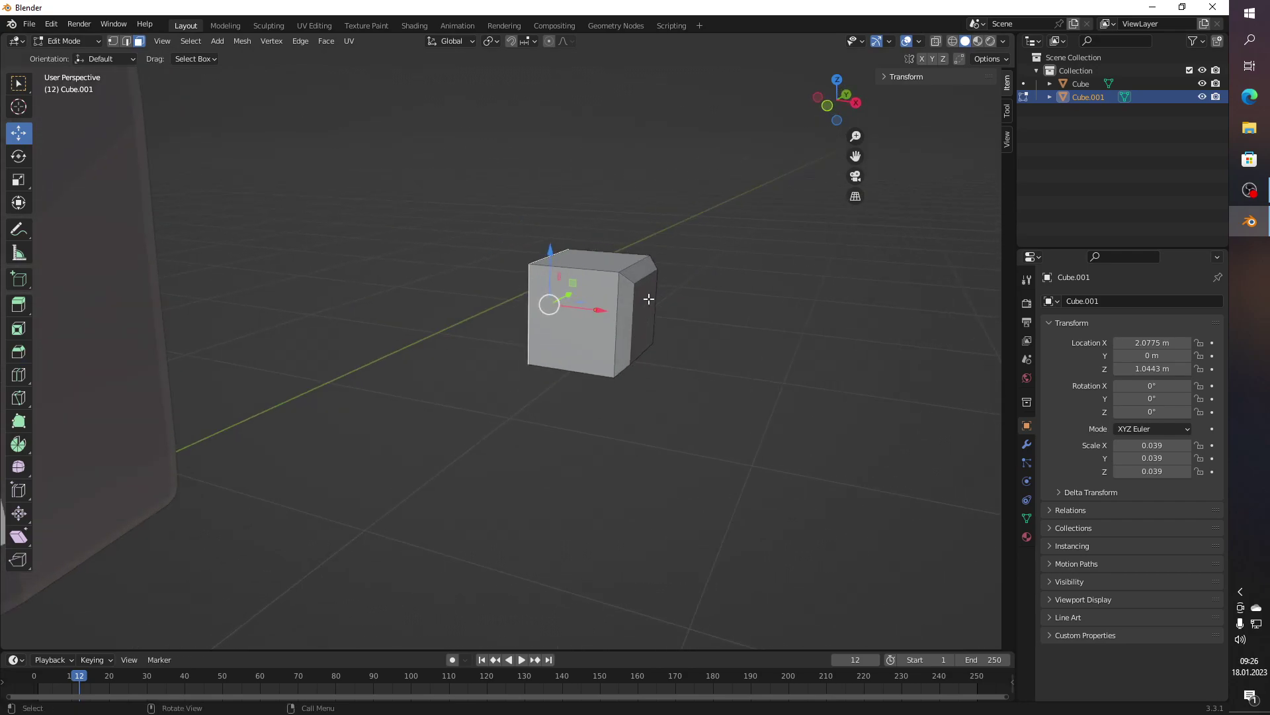
drag(599, 309, 668, 323)
scroll(down, 3)
scroll(down, 3)
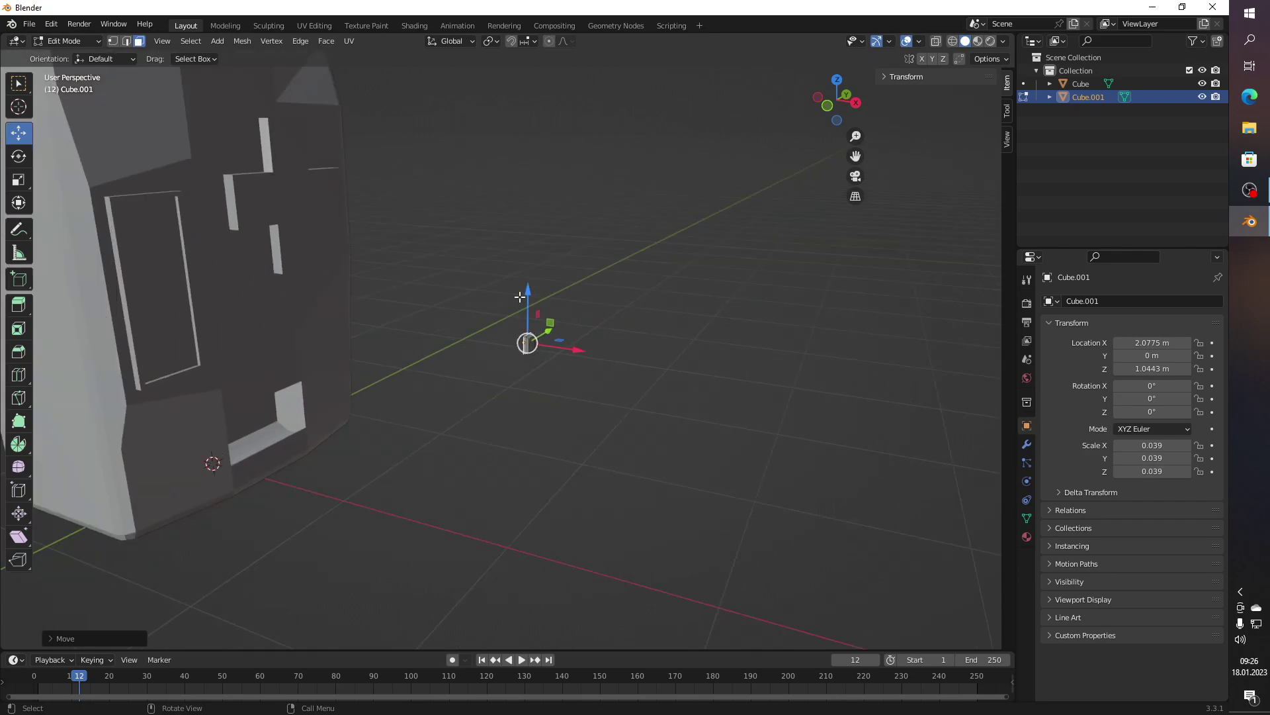
drag(542, 333, 424, 397)
drag(423, 397, 723, 449)
drag(723, 448, 341, 415)
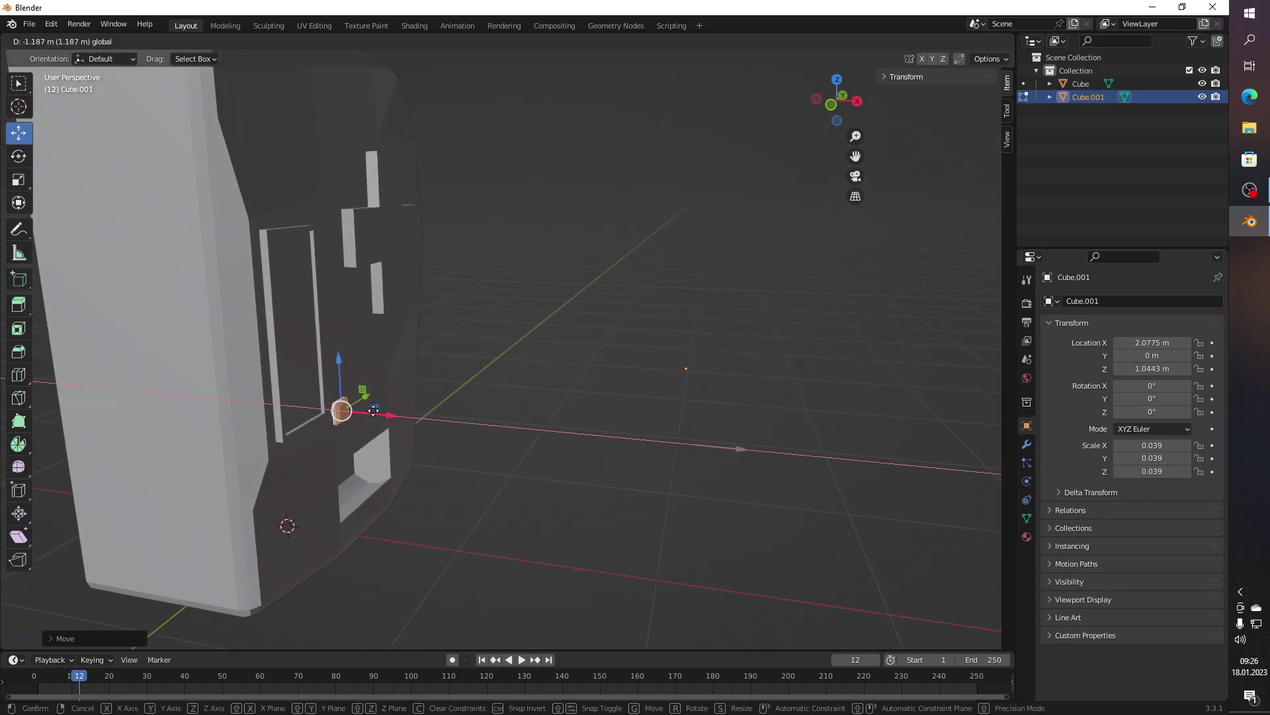
drag(341, 415, 580, 435)
drag(579, 435, 523, 434)
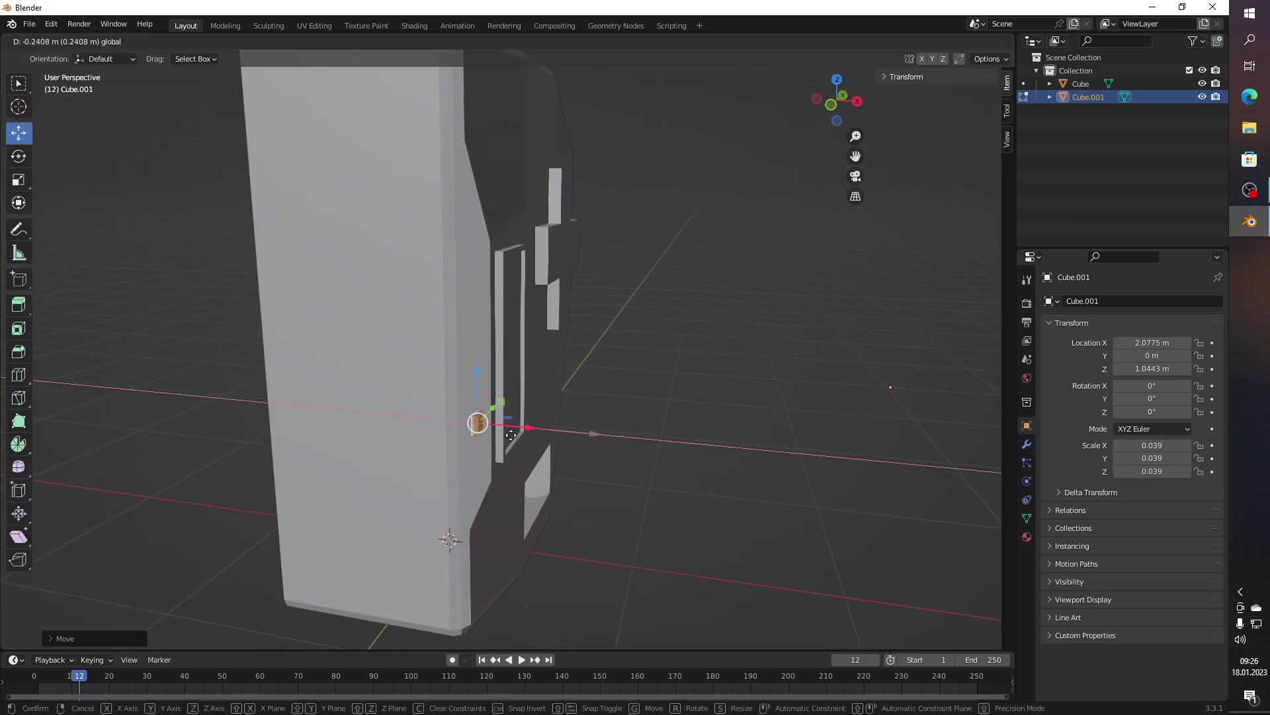
drag(523, 434, 395, 443)
drag(377, 382, 443, 373)
drag(444, 372, 384, 289)
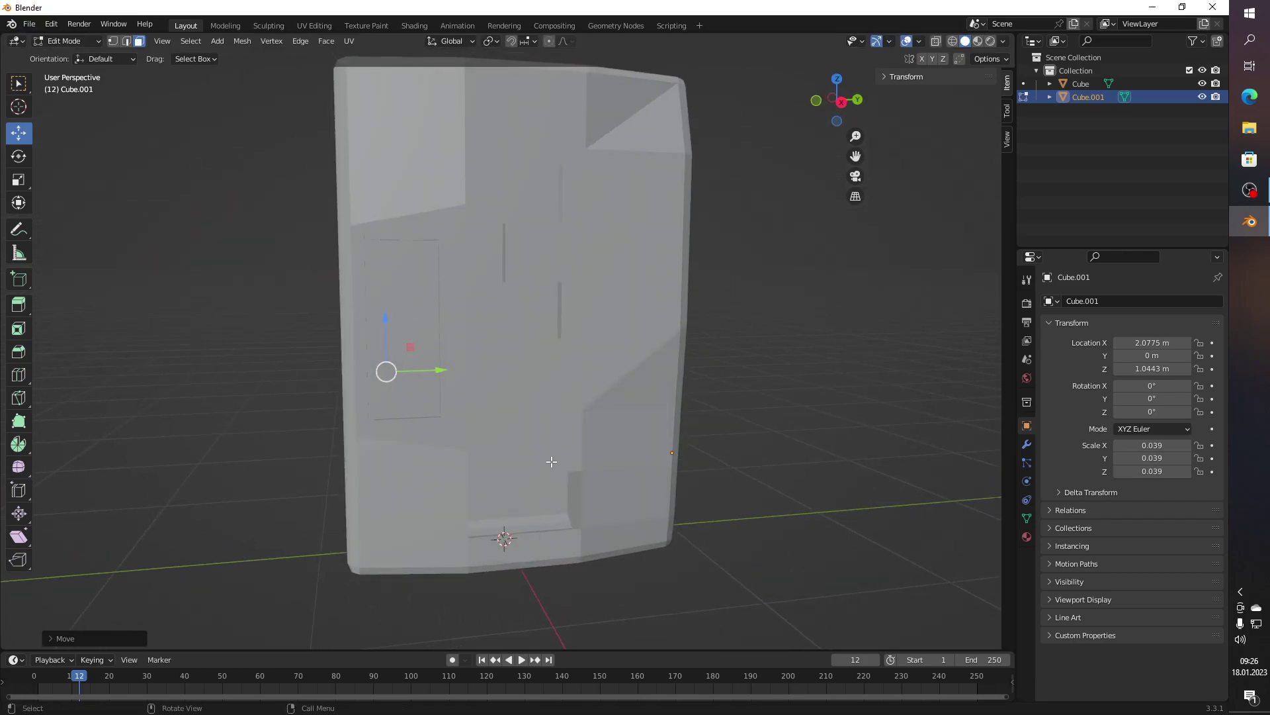
Step: Align the button cube along X and lower it to the panel's bottom edge
drag(543, 443, 675, 449)
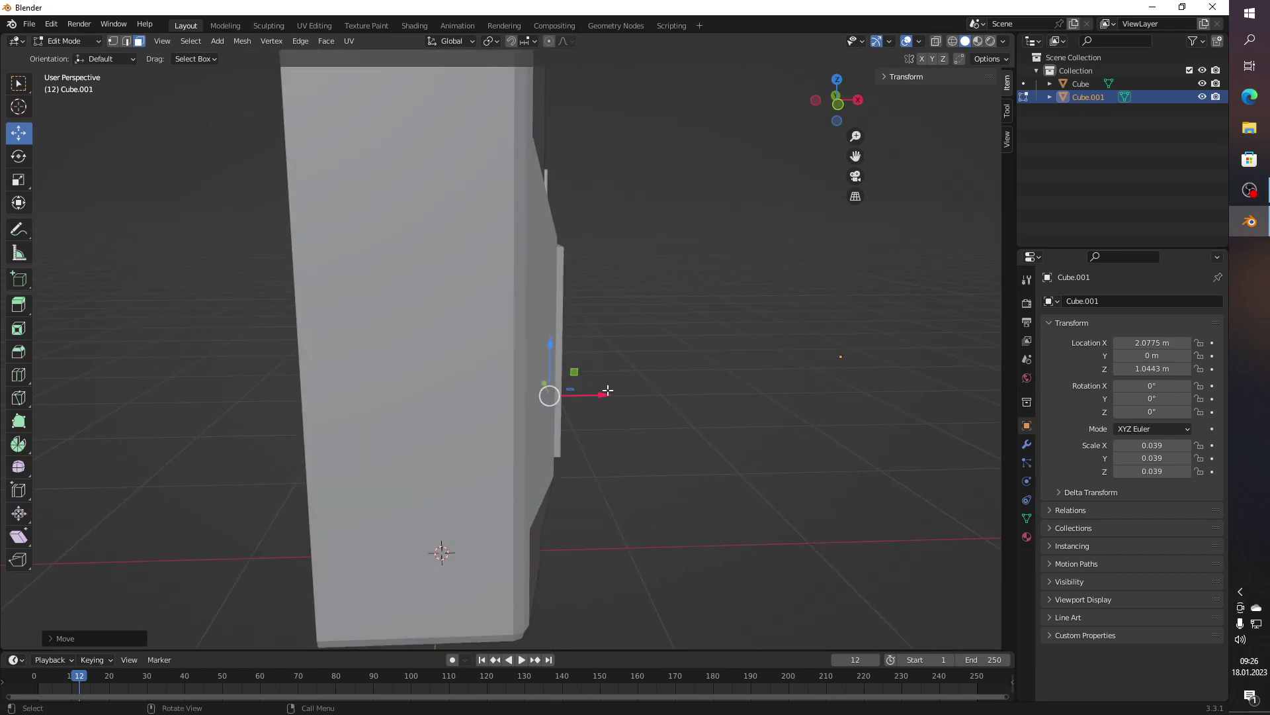
scroll(up, 3)
scroll(up, 3)
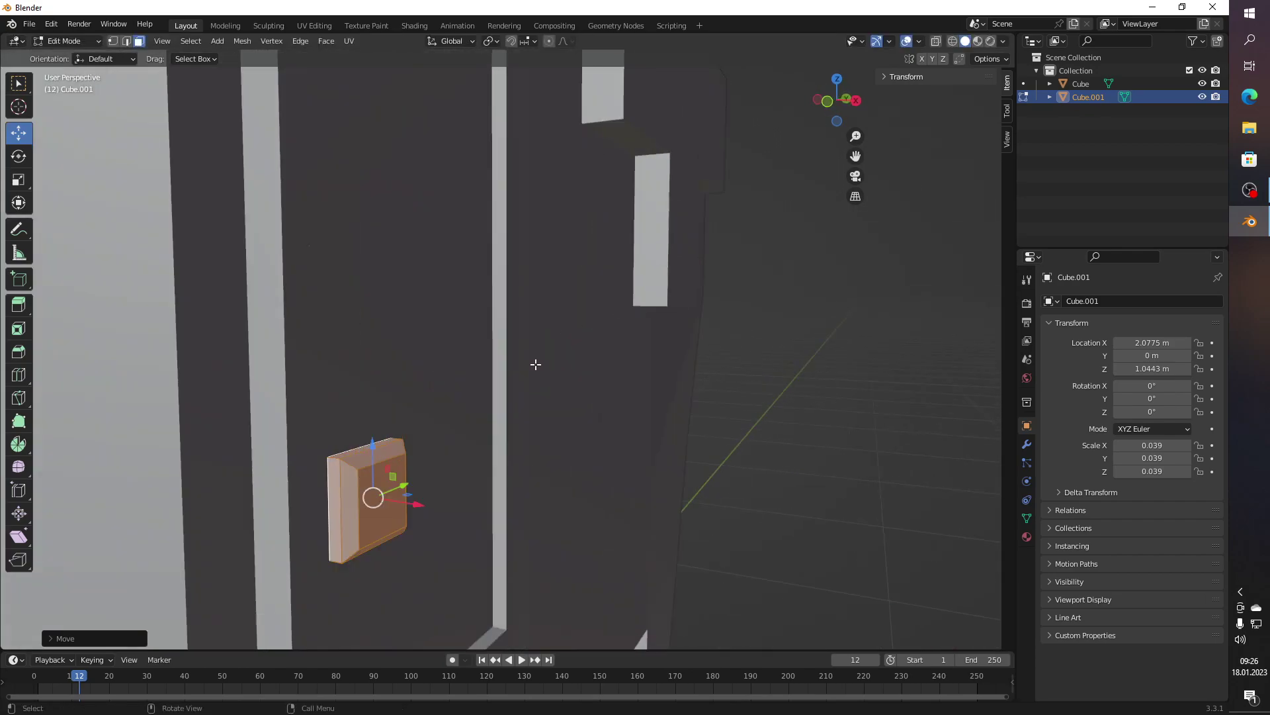
drag(523, 412, 449, 368)
drag(420, 391, 402, 393)
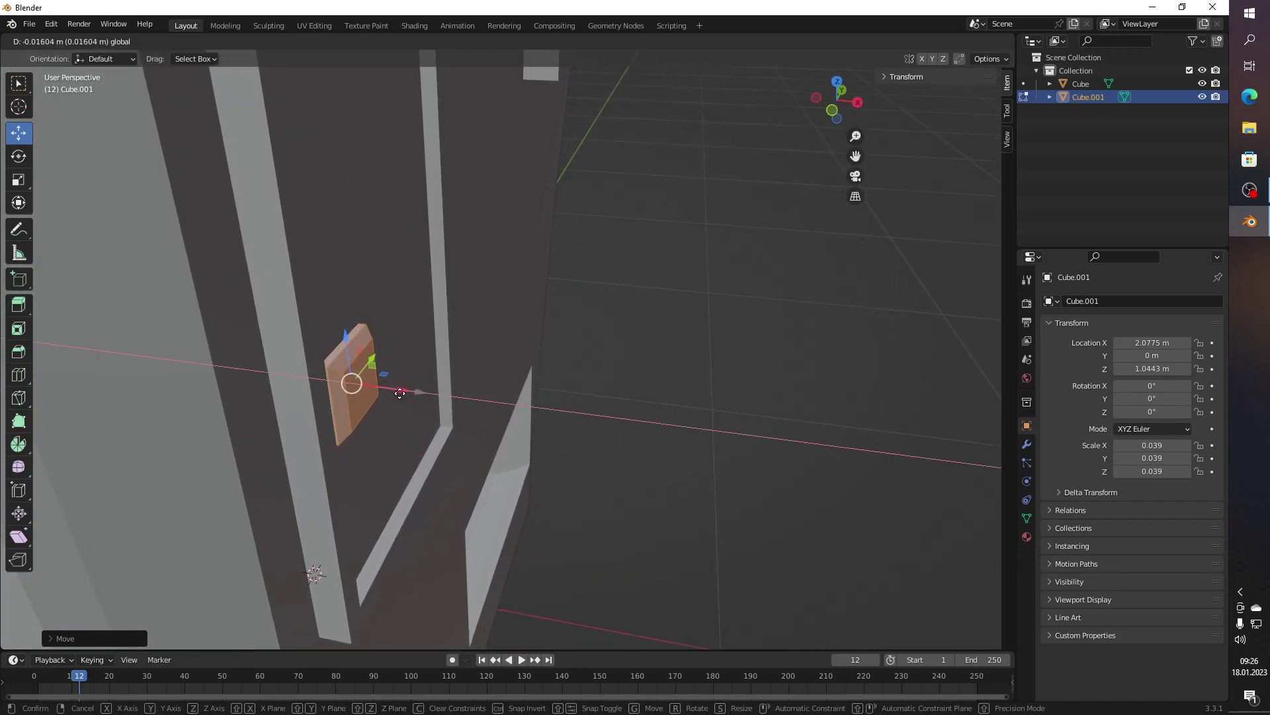
drag(405, 390, 448, 331)
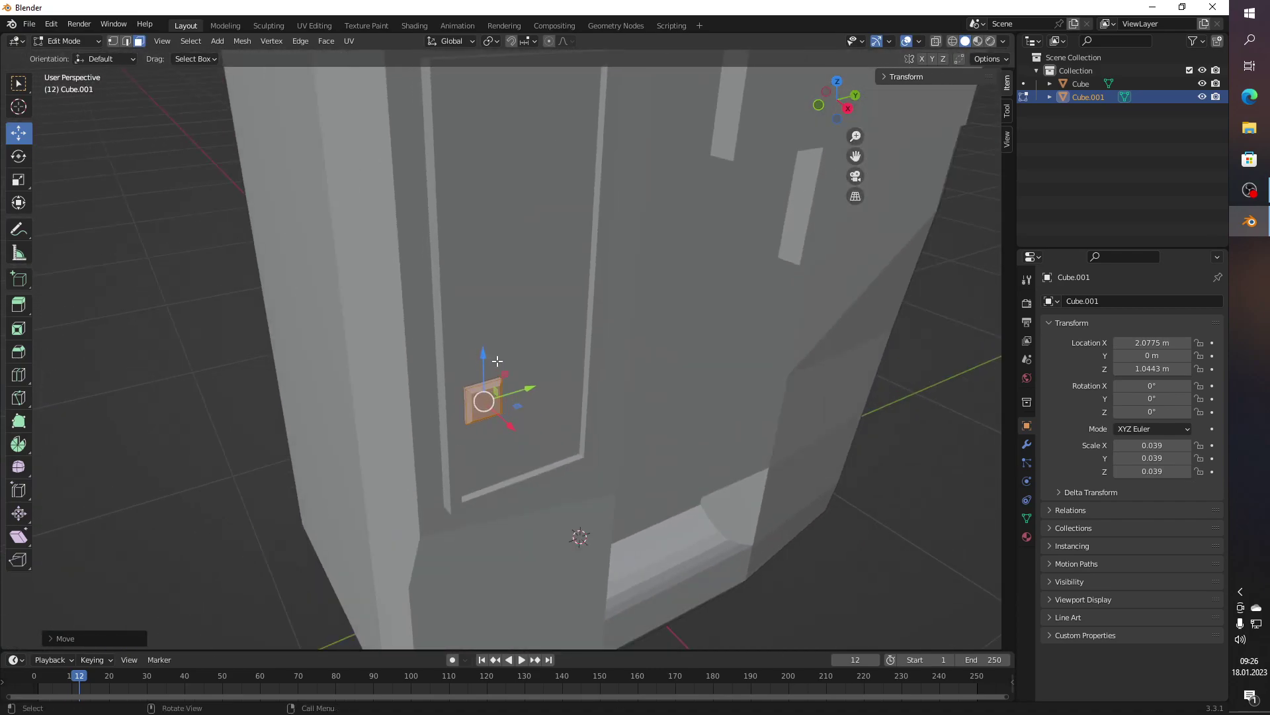
drag(463, 346, 553, 347)
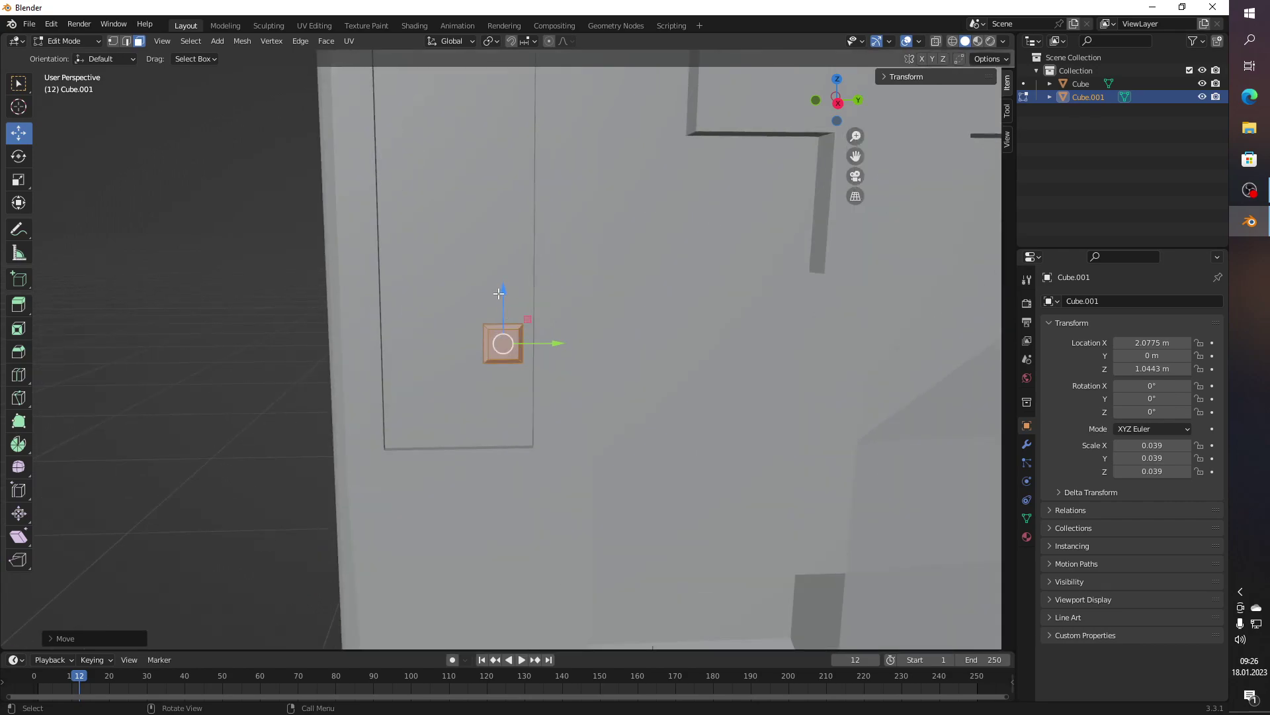
drag(503, 295, 502, 374)
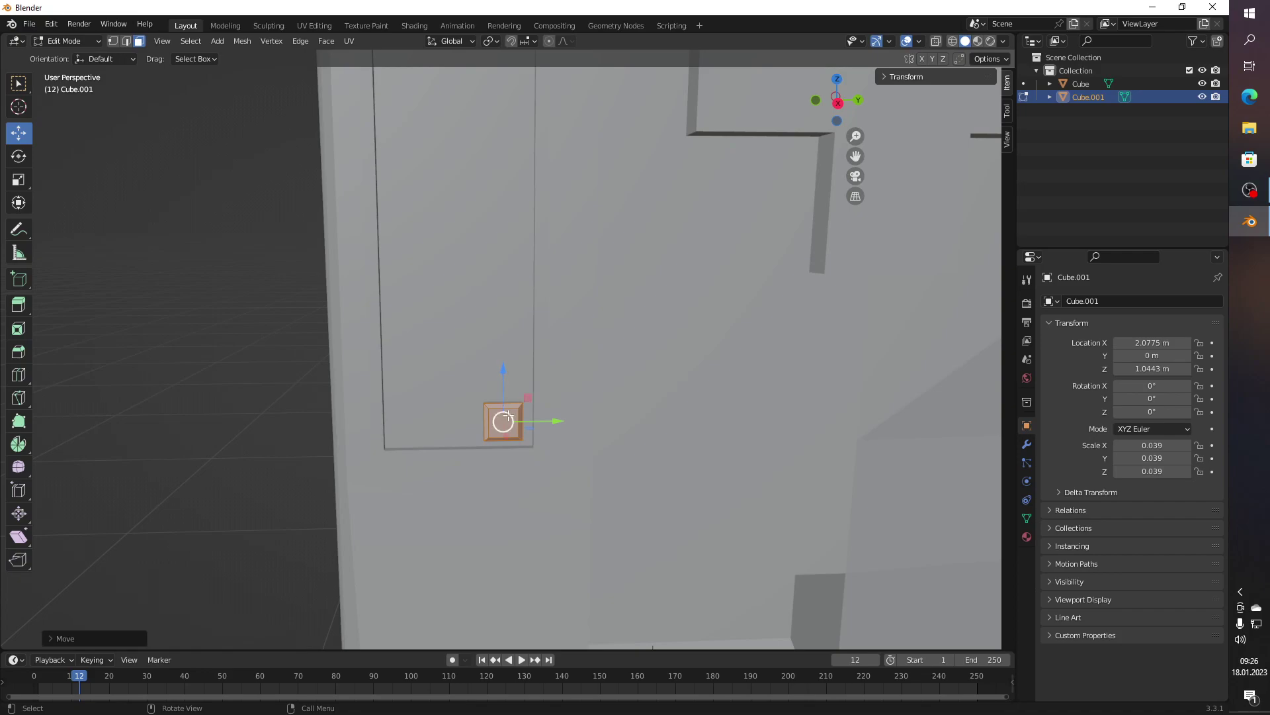
Step: Return to Object Mode and copy the button cube to the clipboard
scroll(up, 3)
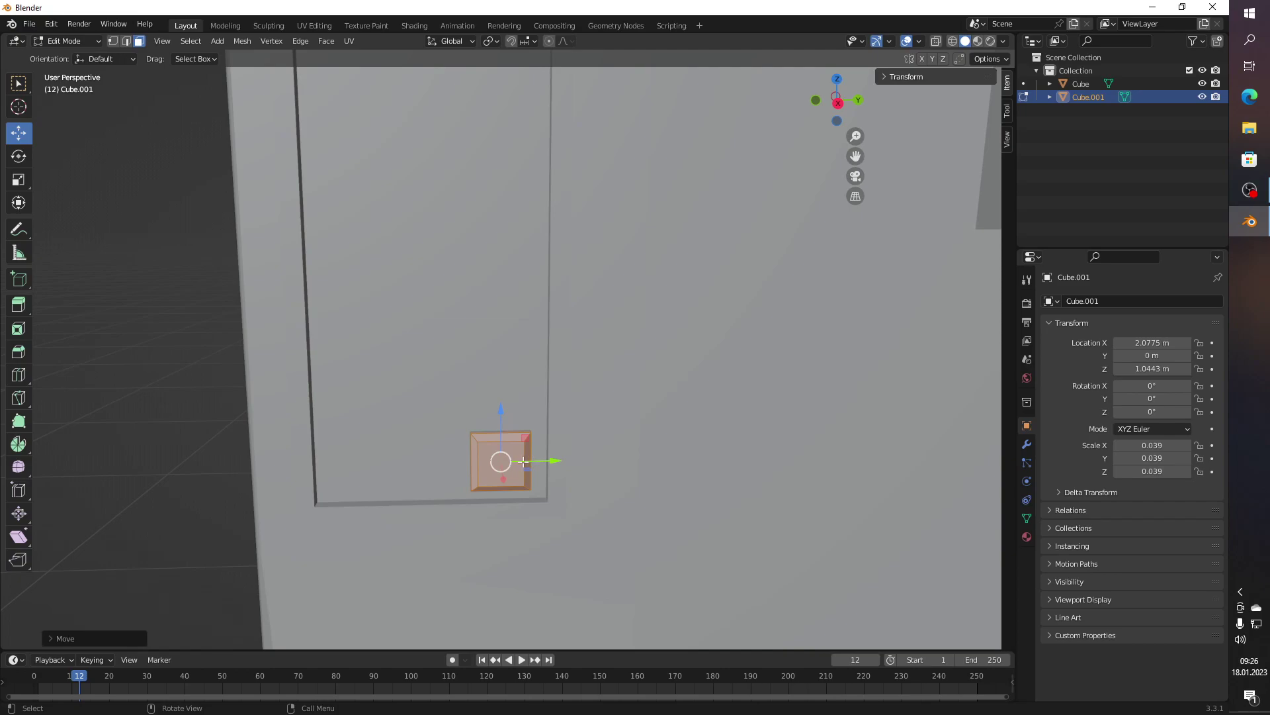
scroll(down, 3)
scroll(up, 3)
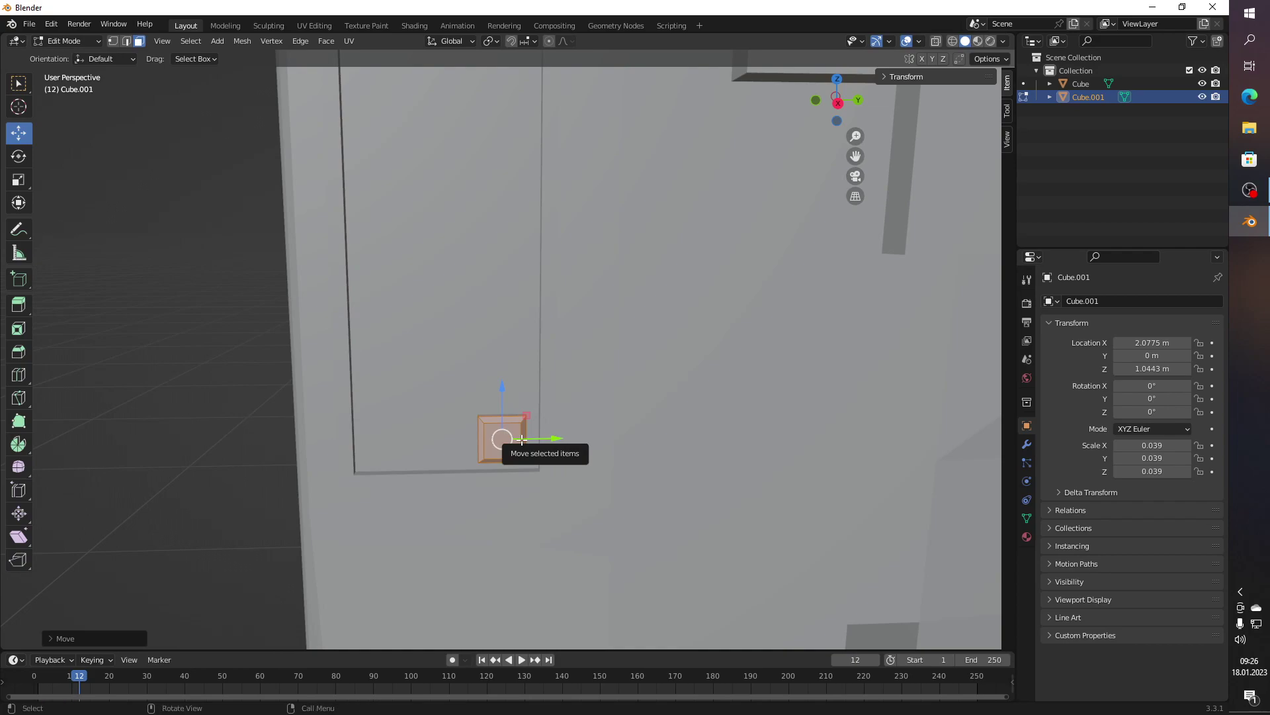
key(Tab)
key(ctrl+c)
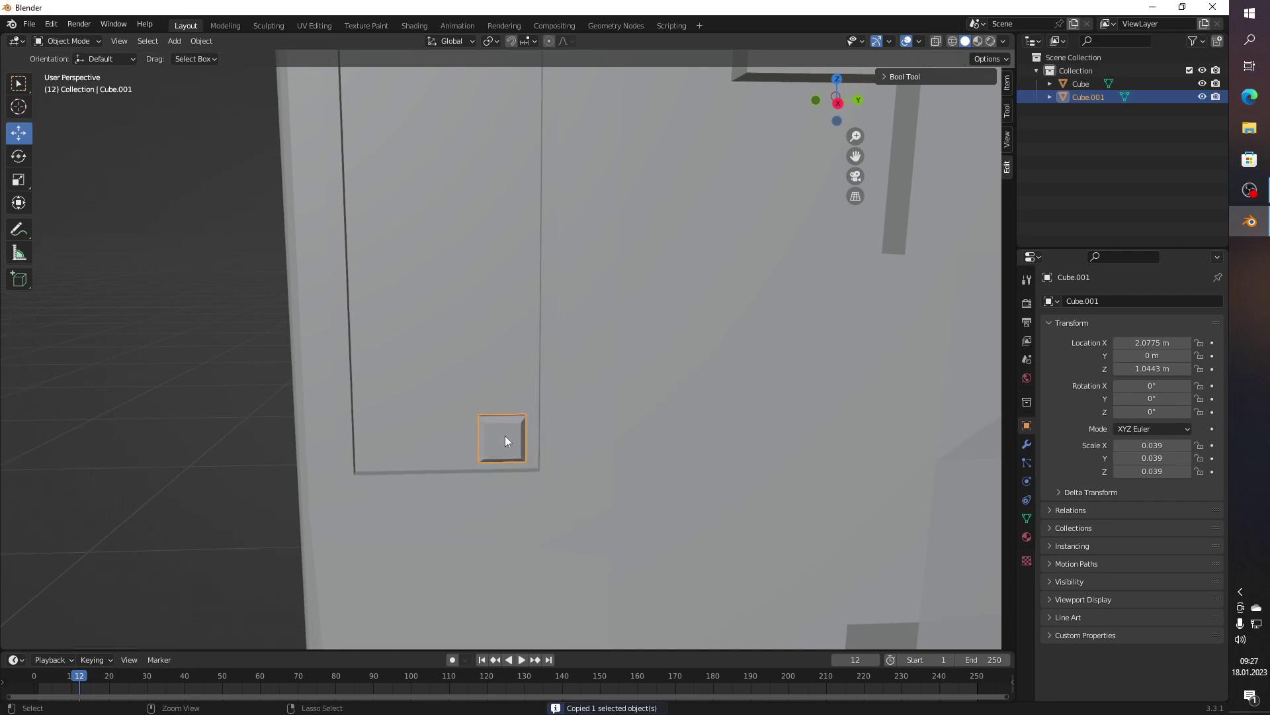
Step: Paste two button copies and space them evenly into a first row of three
key(ctrl+v)
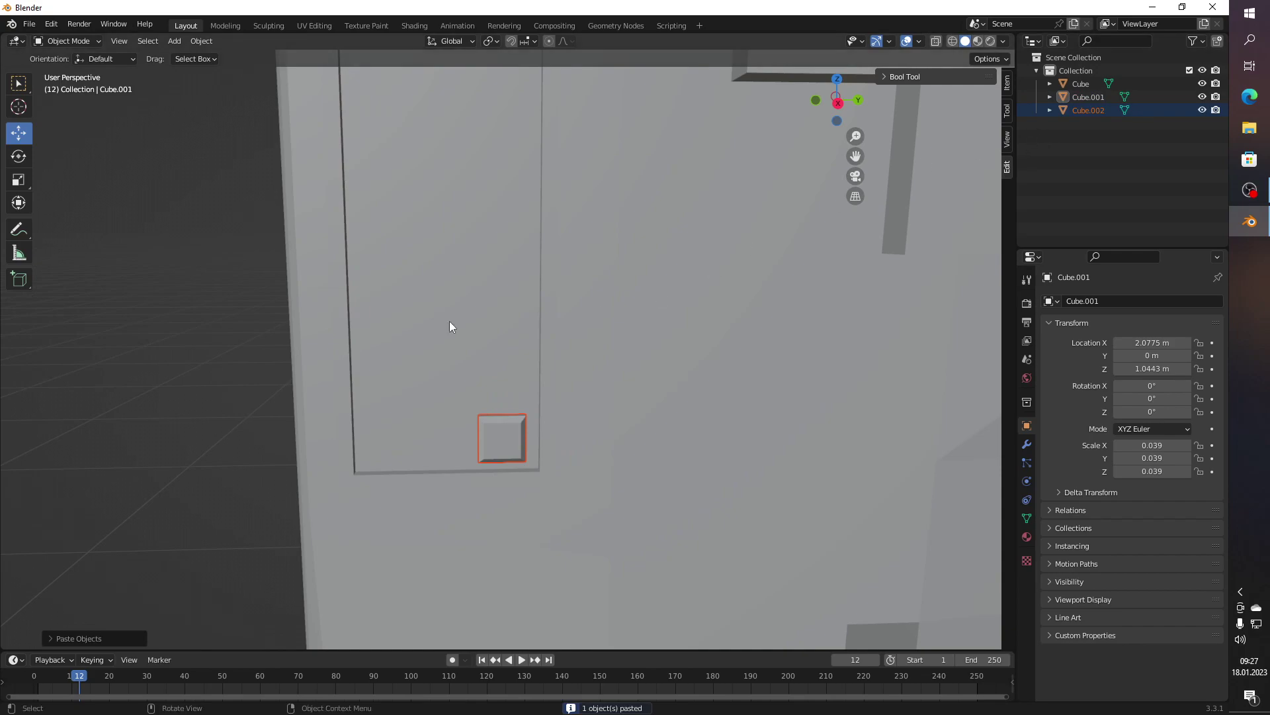
click(490, 444)
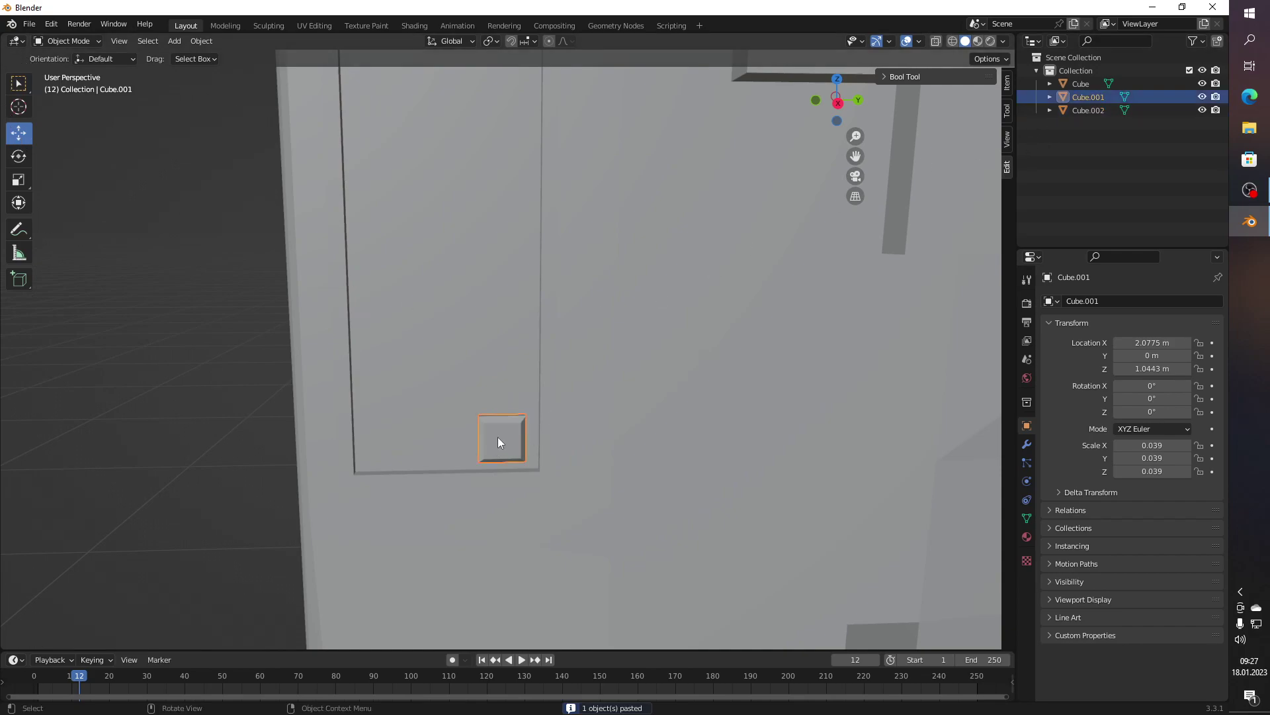
scroll(down, 3)
scroll(up, 3)
drag(903, 504, 845, 512)
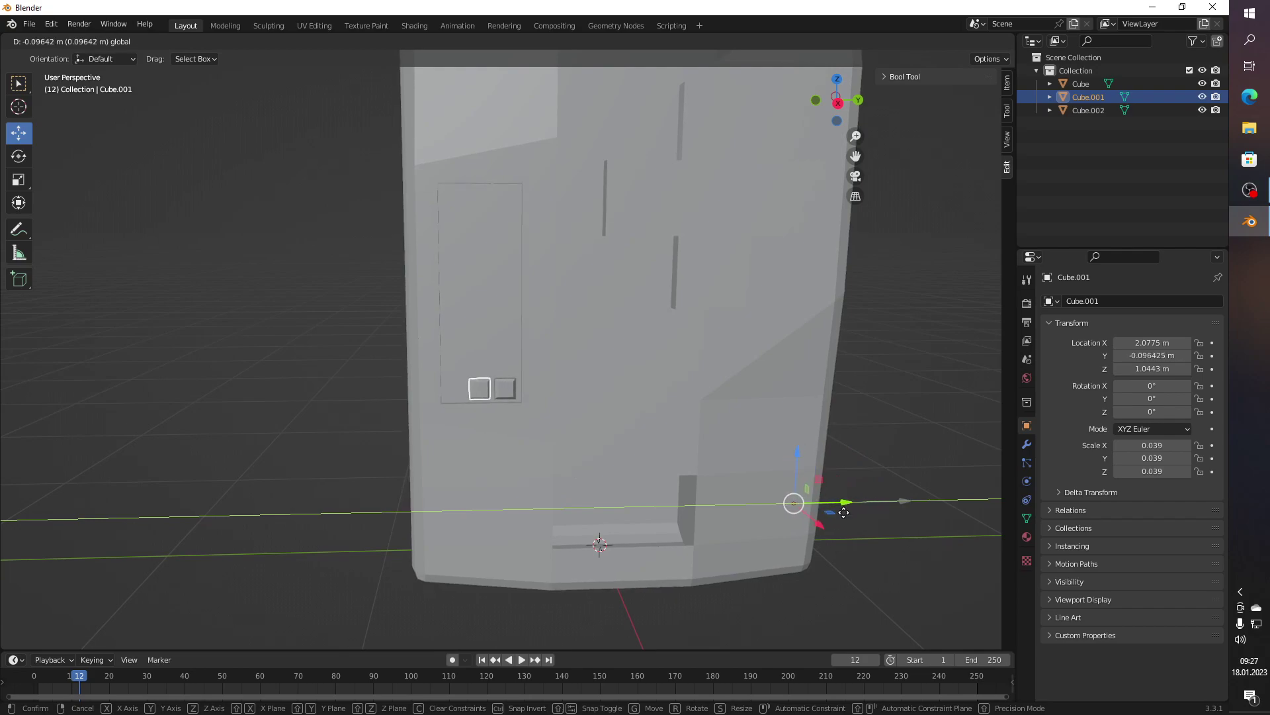
drag(846, 512, 788, 502)
key(ctrl+v)
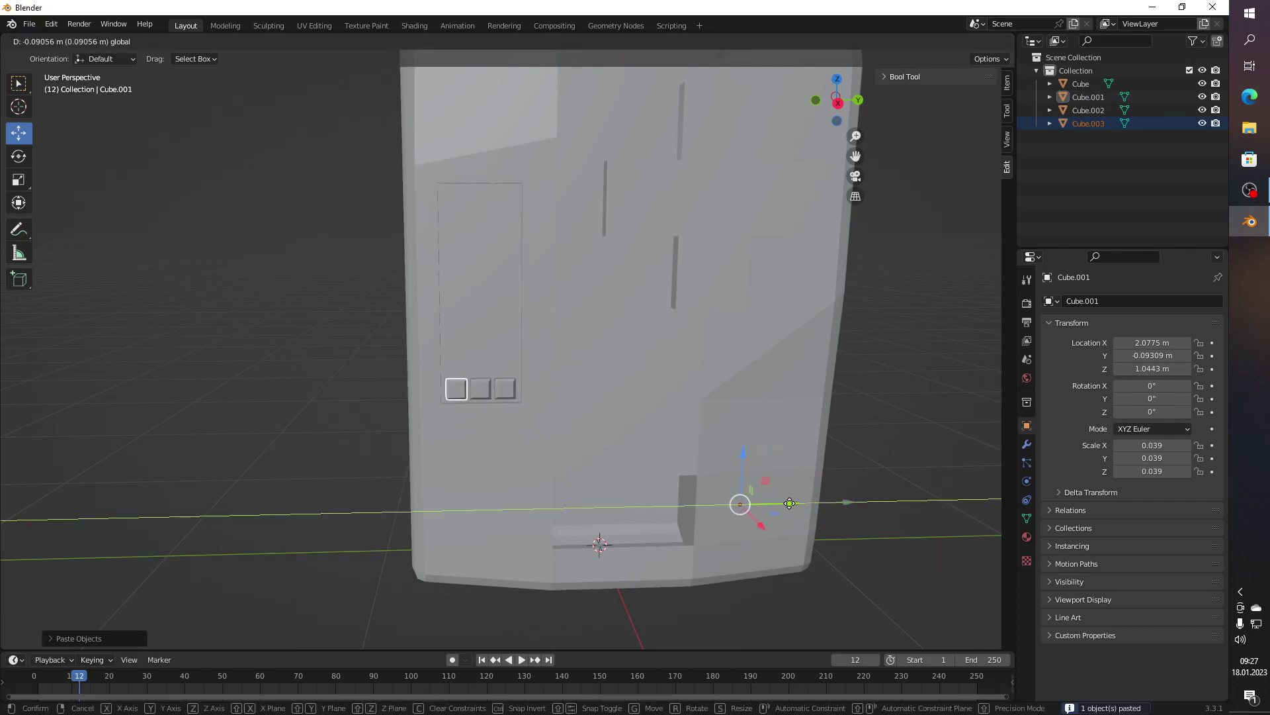
drag(787, 501, 788, 502)
scroll(up, 3)
scroll(up, 3)
click(340, 486)
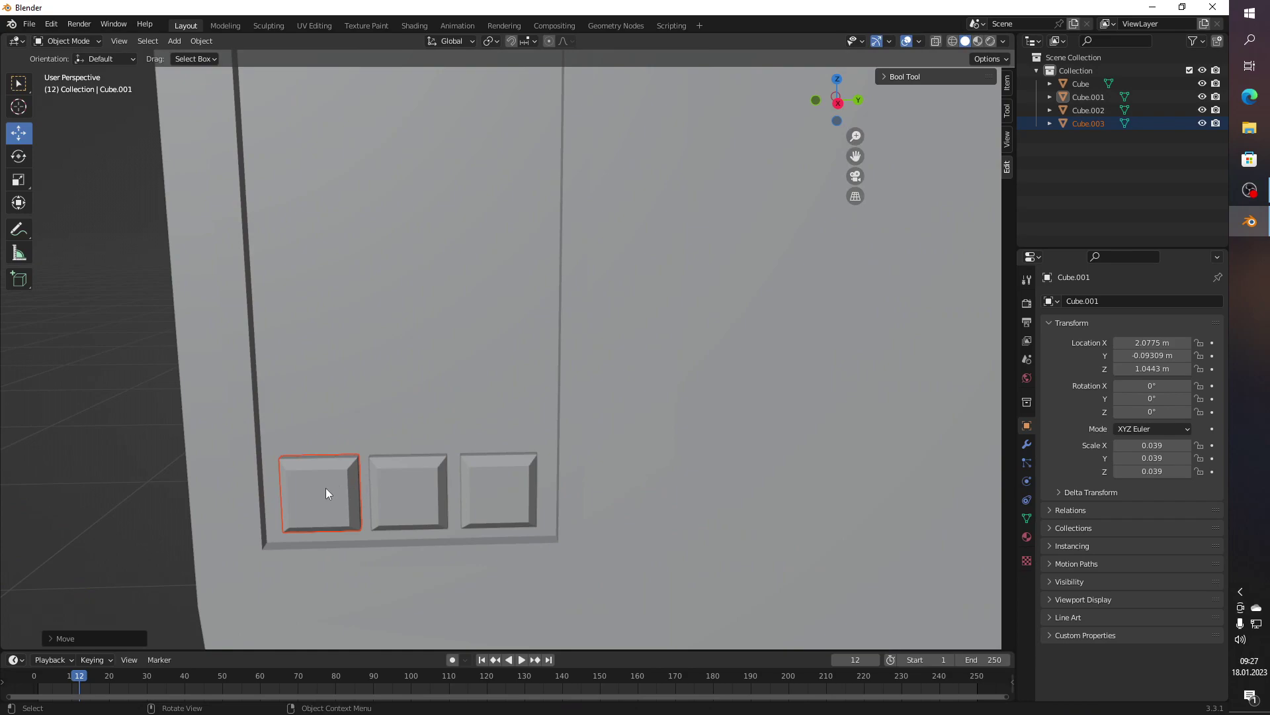
scroll(down, 3)
scroll(down, 3)
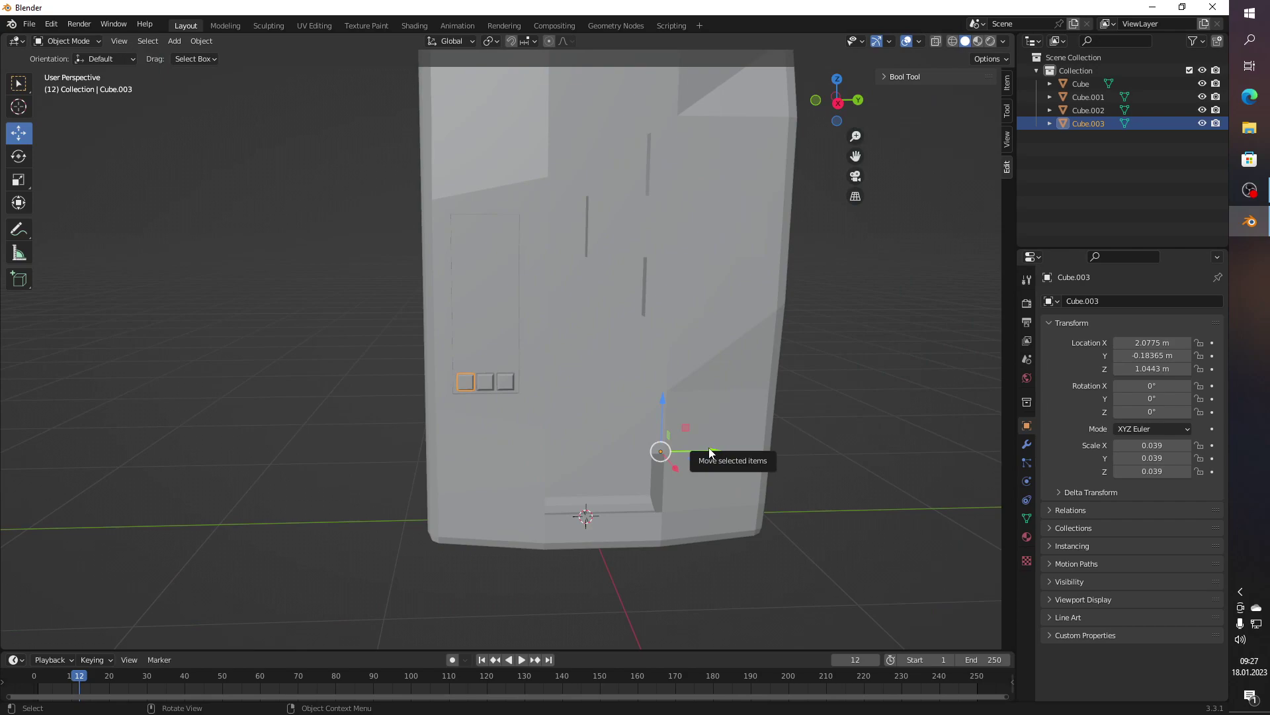
drag(709, 447, 705, 448)
Step: Copy the three-button row and raise the pasted copy to form a second row
scroll(up, 3)
scroll(up, 3)
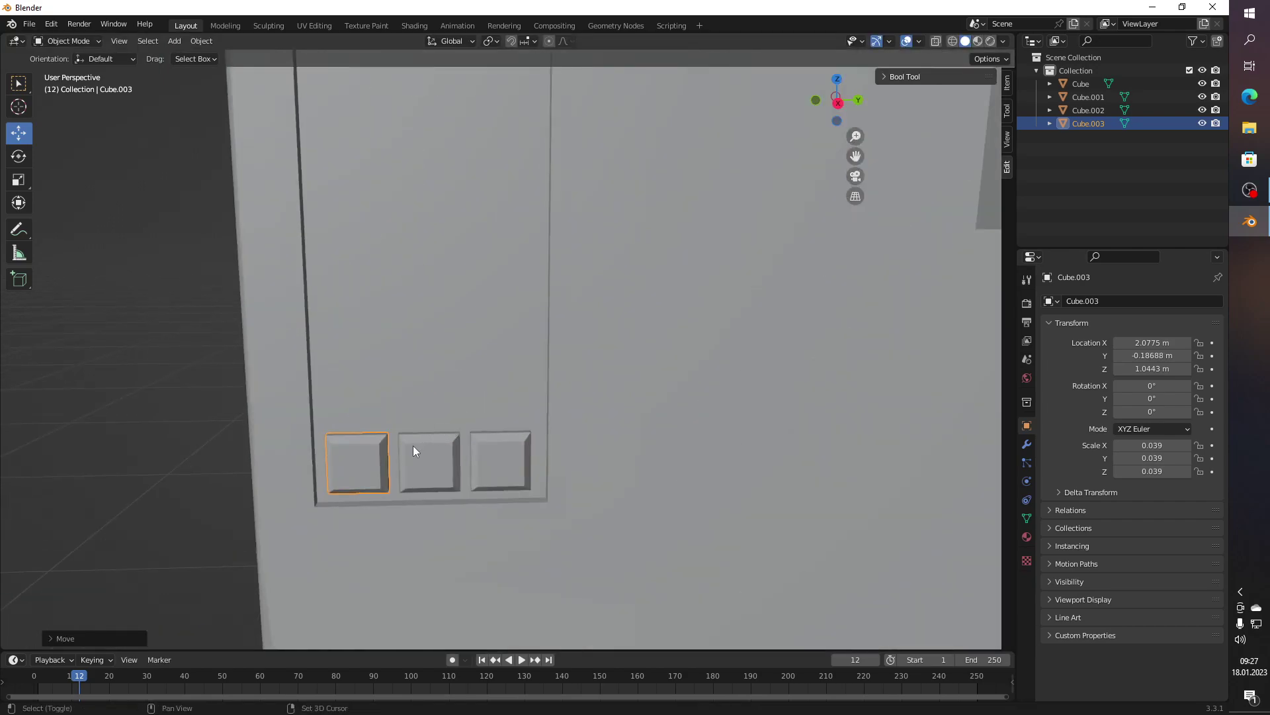
click(428, 450)
click(510, 452)
scroll(down, 3)
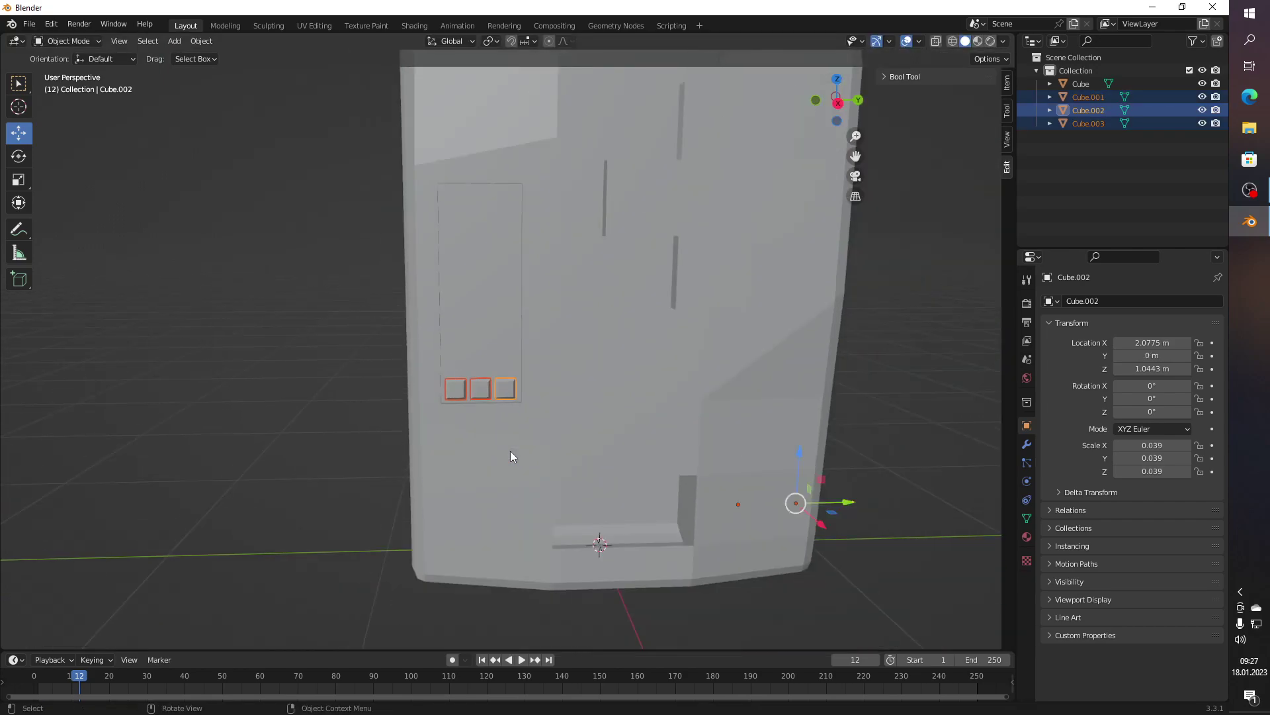
key(ctrl+c)
key(ctrl+v)
drag(794, 455, 816, 395)
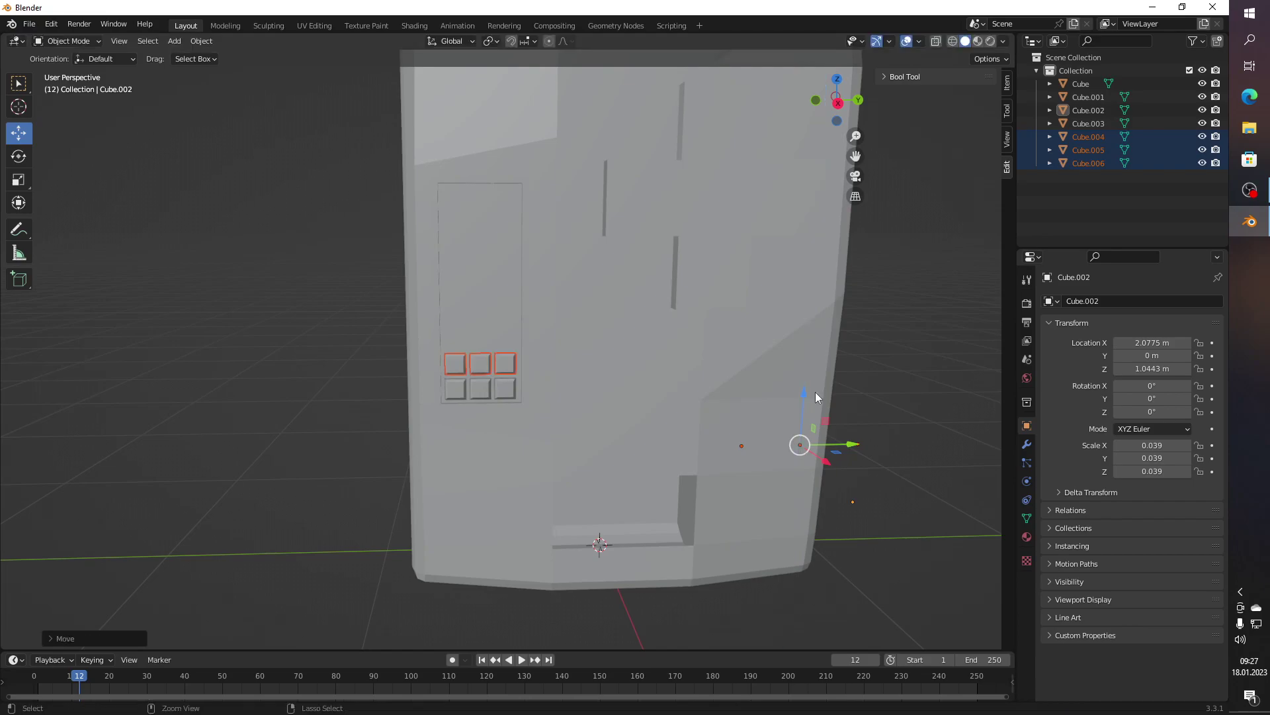
Step: Paste two more rows, stacking a third and fourth row above the keypad
key(ctrl+c)
key(ctrl+v)
drag(800, 394, 798, 339)
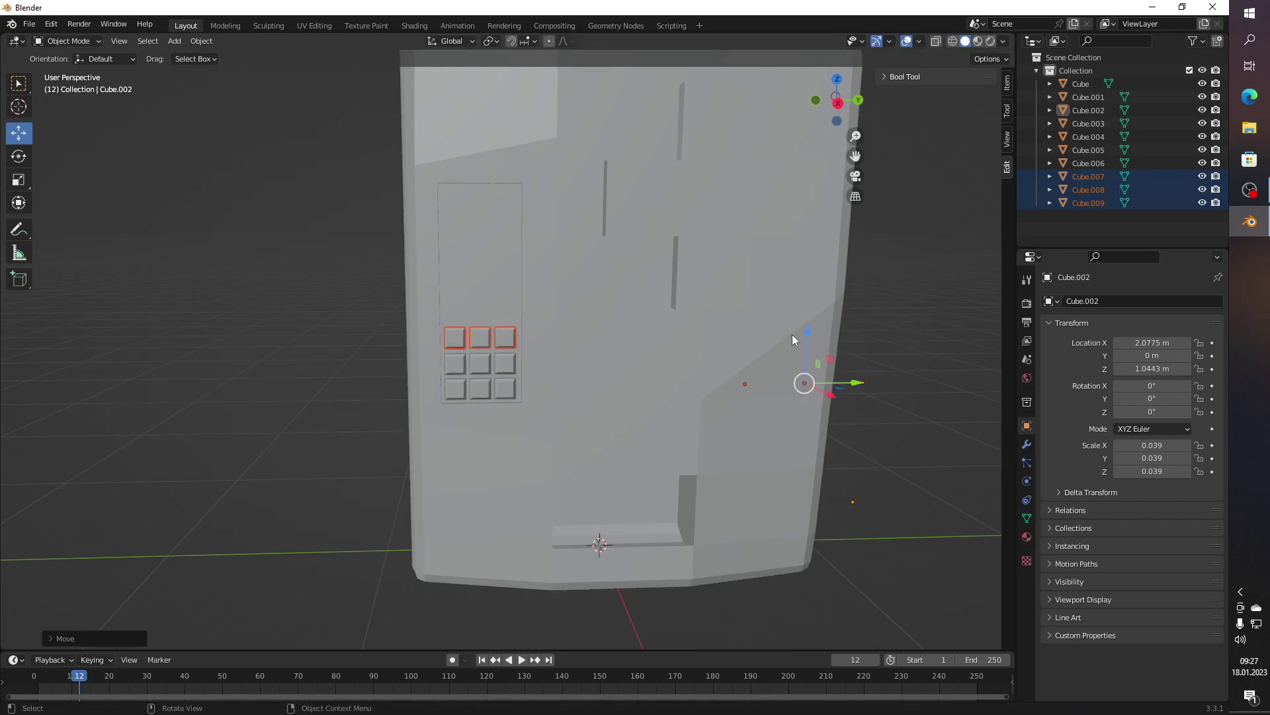
key(ctrl+c)
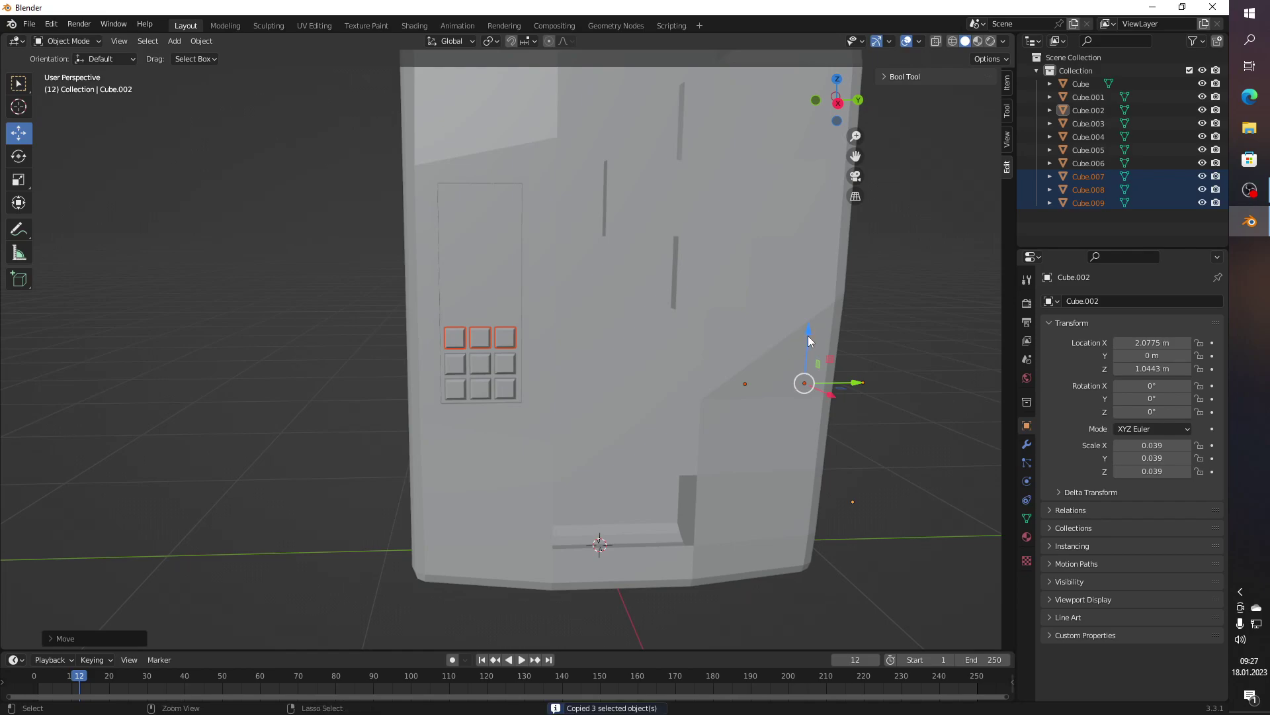
key(ctrl+v)
drag(808, 335, 821, 273)
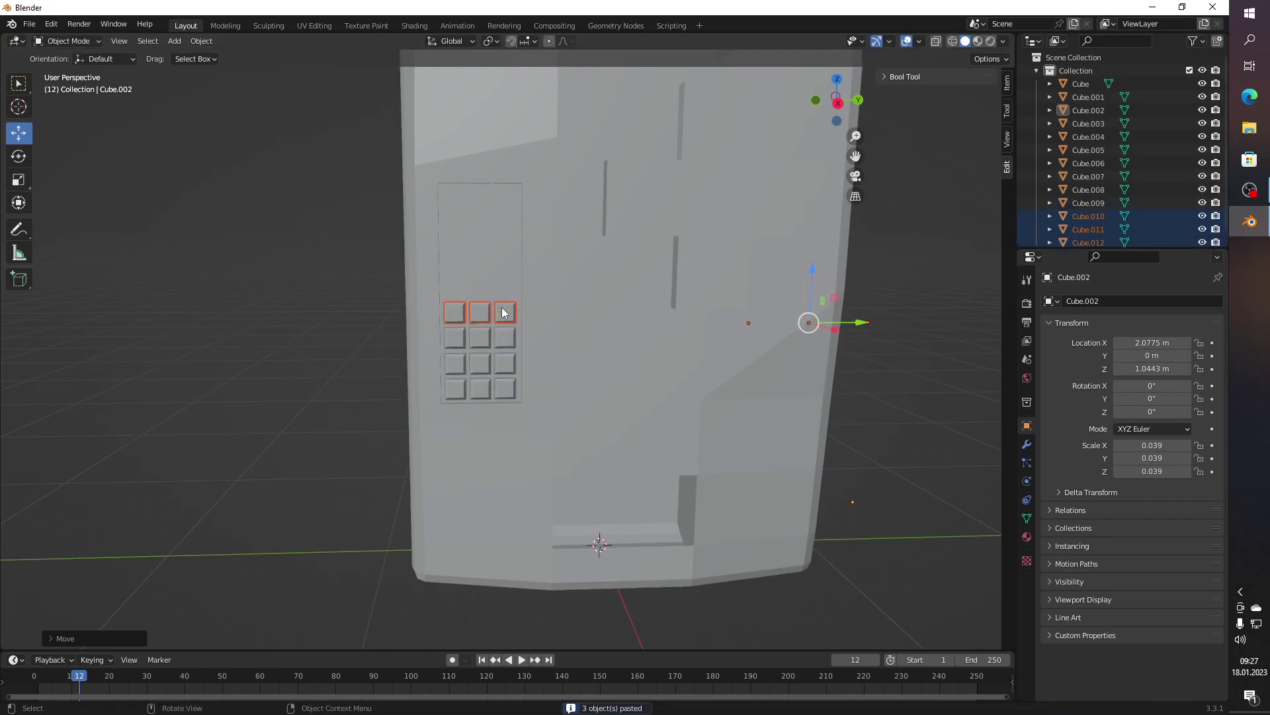
Step: Delete the two outer buttons of the top row, leaving one centred button
click(502, 312)
click(454, 310)
key(Delete)
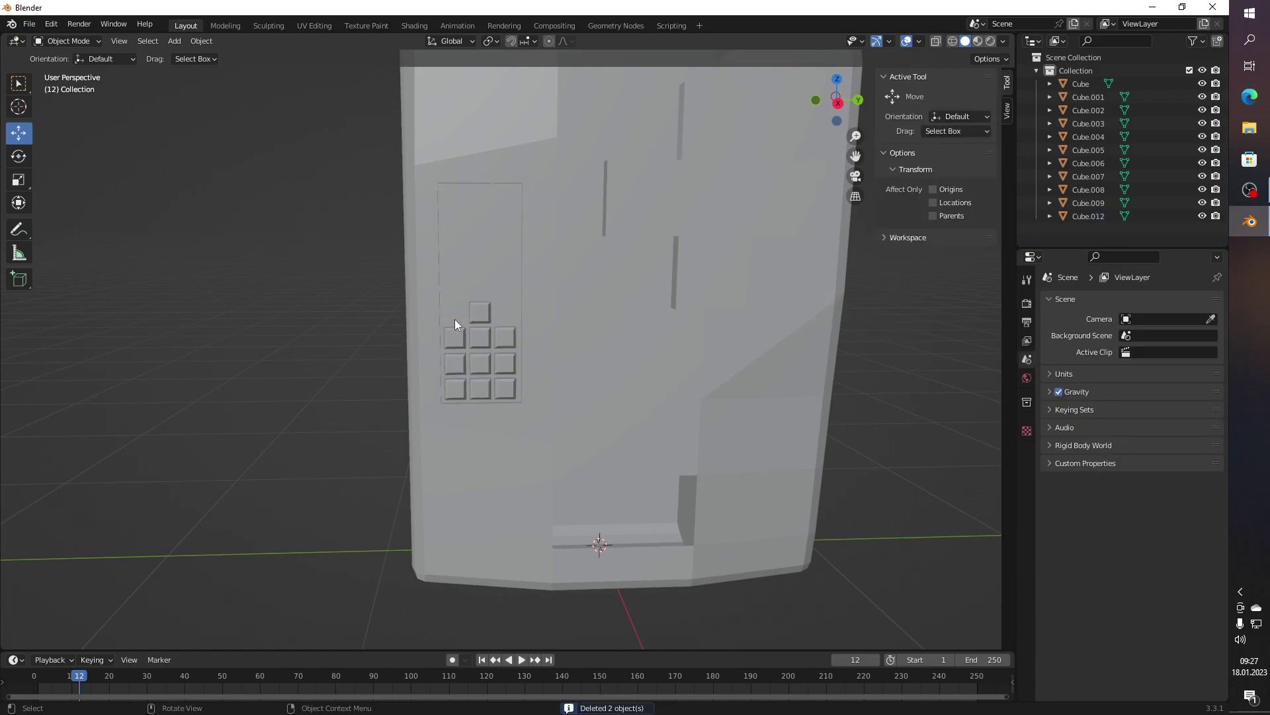
Step: Select all ten keypad button cubes
click(476, 311)
click(454, 336)
click(505, 338)
click(505, 364)
click(503, 389)
click(455, 389)
click(455, 363)
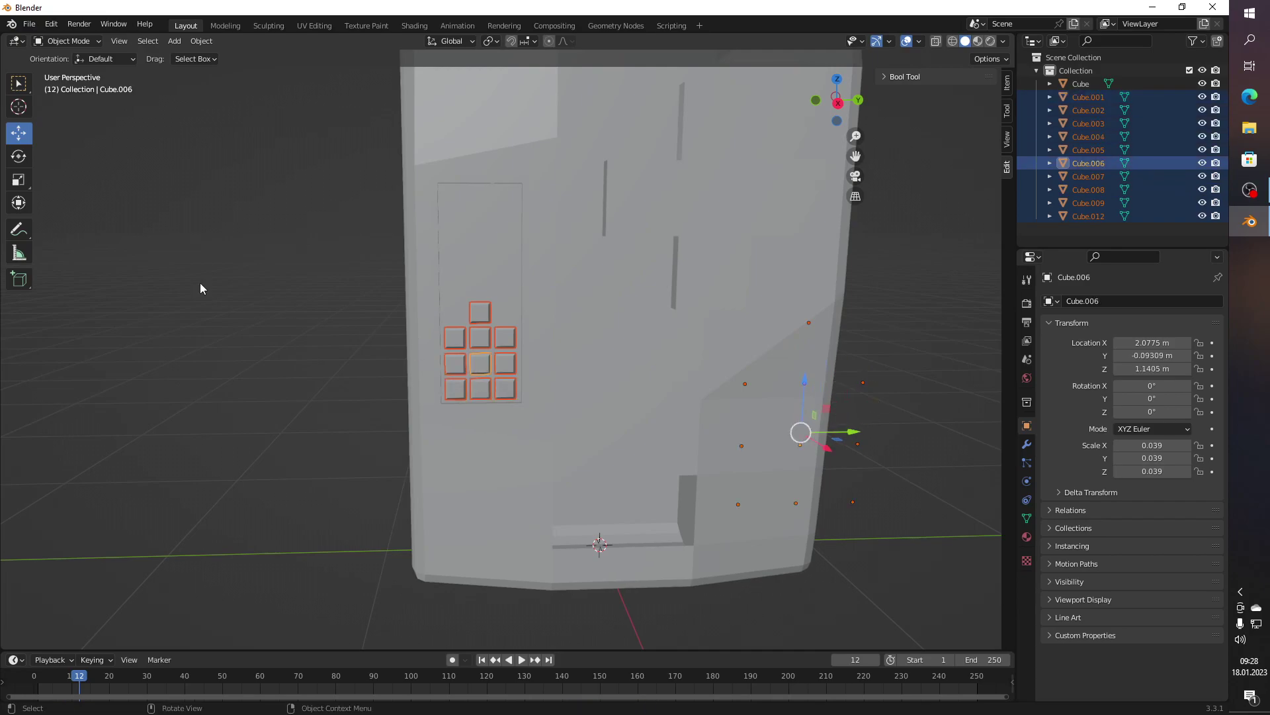
Step: In Right Orthographic view, rotate the keypad buttons 180° about X
click(18, 157)
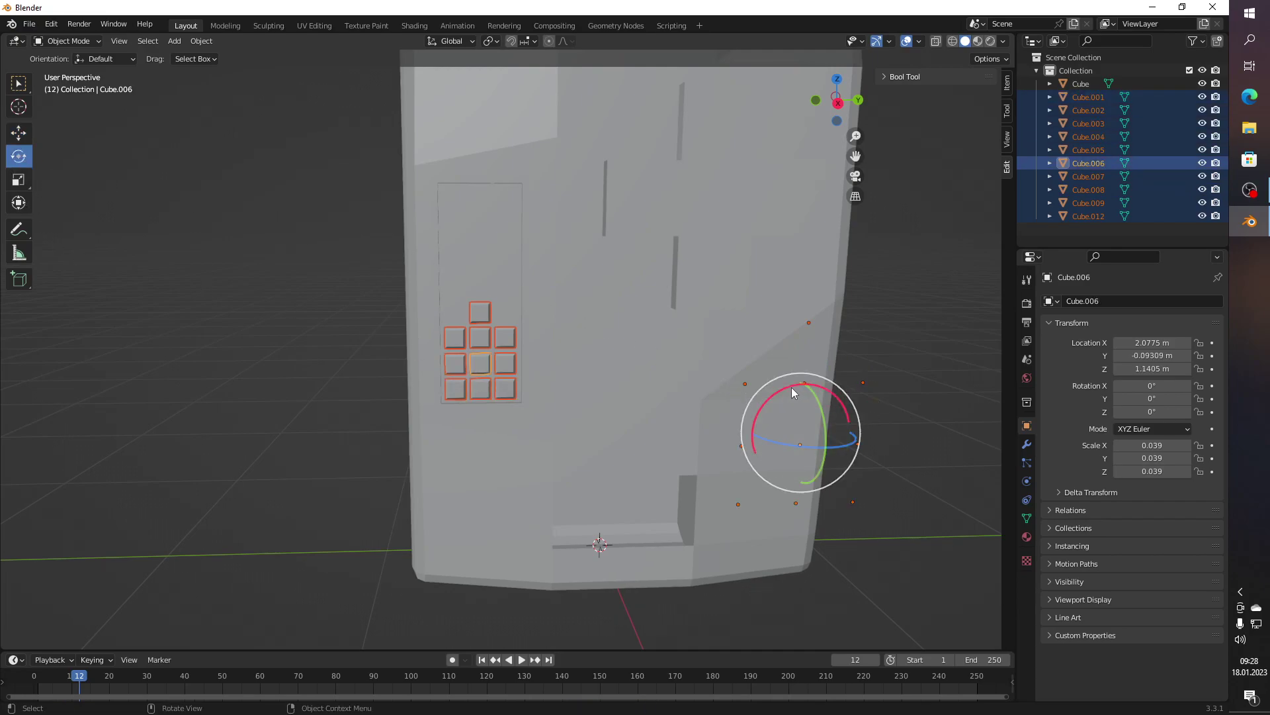
key(KP_3)
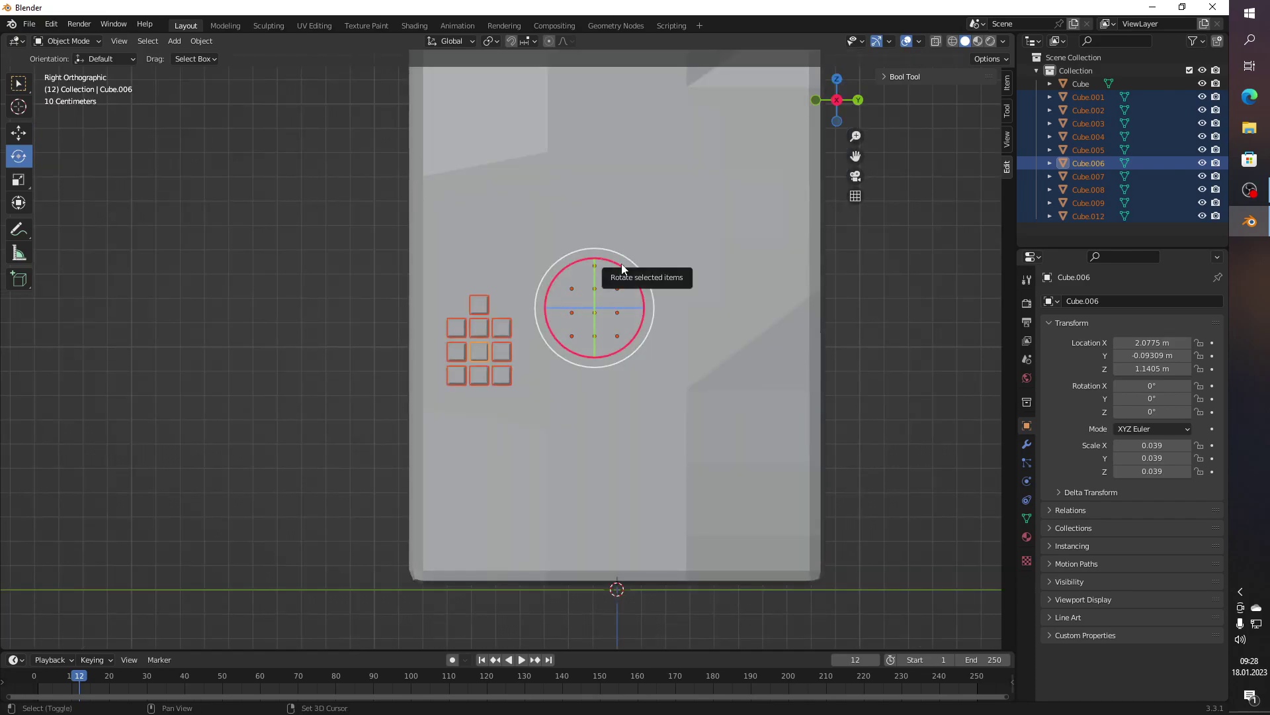
drag(621, 265, 641, 274)
key(ctrl+z)
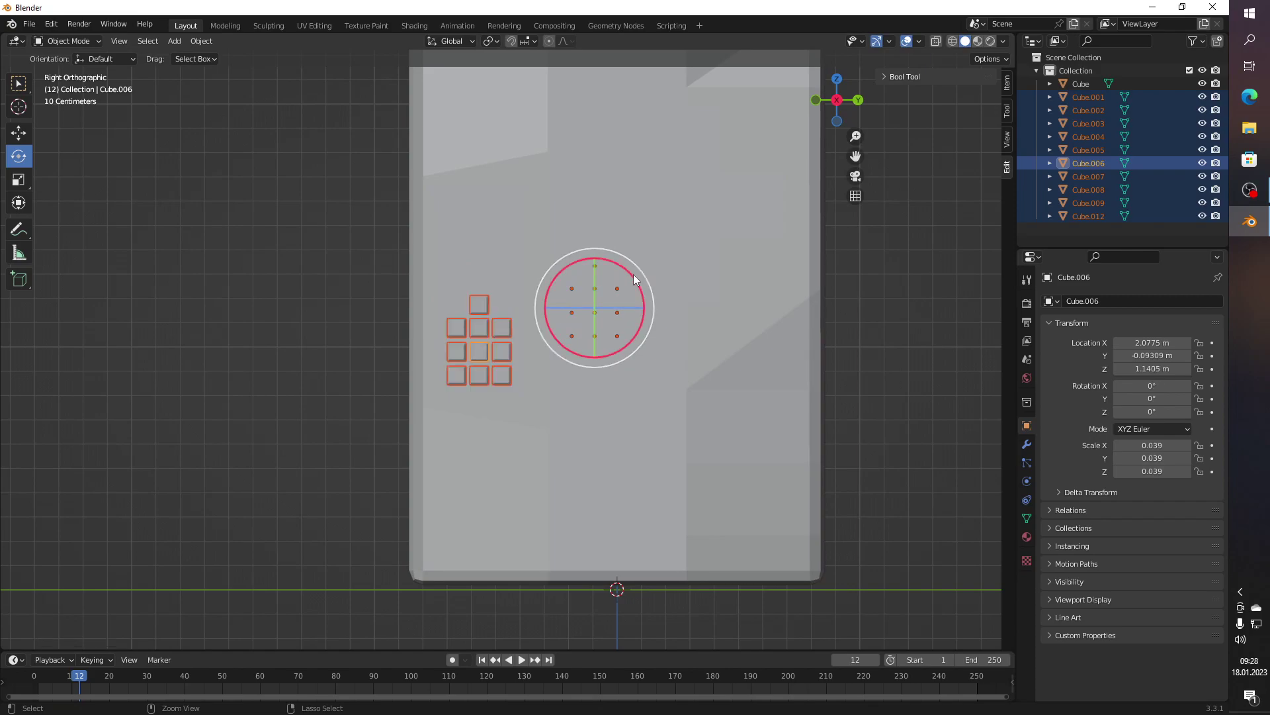
drag(631, 274, 434, 442)
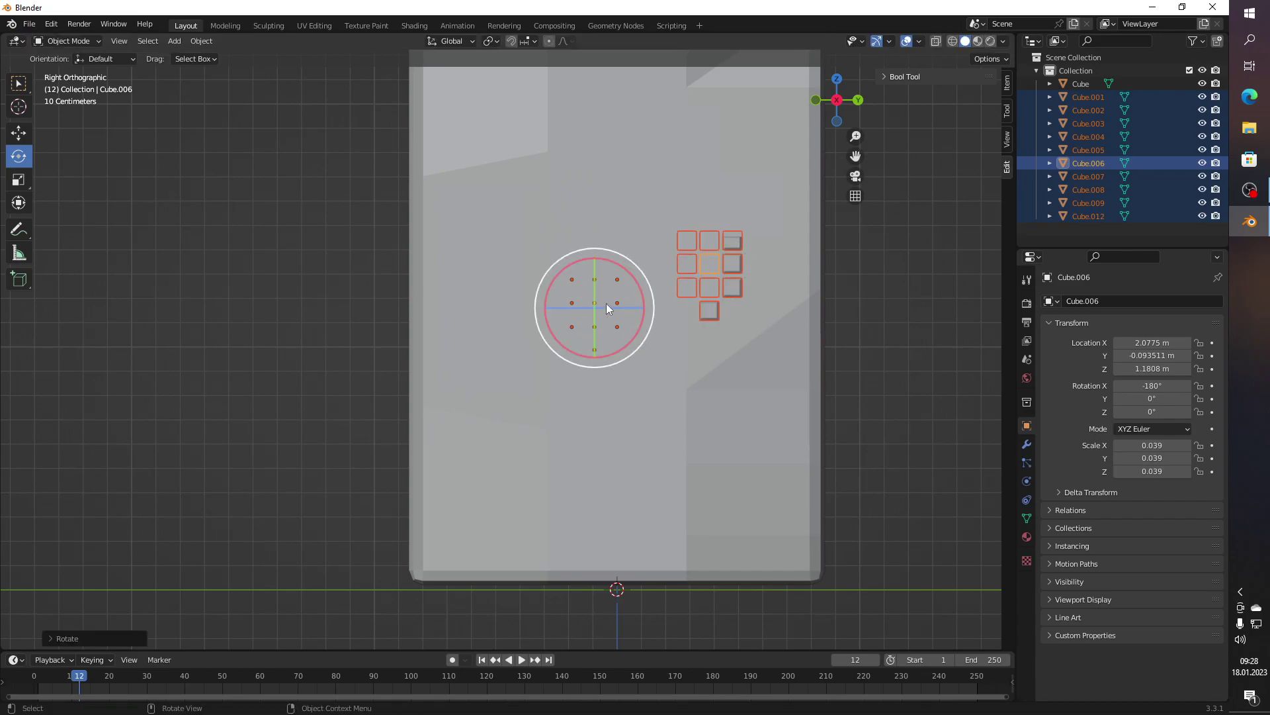
Step: Move the keypad buttons into the tall recessed panel on the cabinet door
click(18, 132)
drag(86, 148, 812, 422)
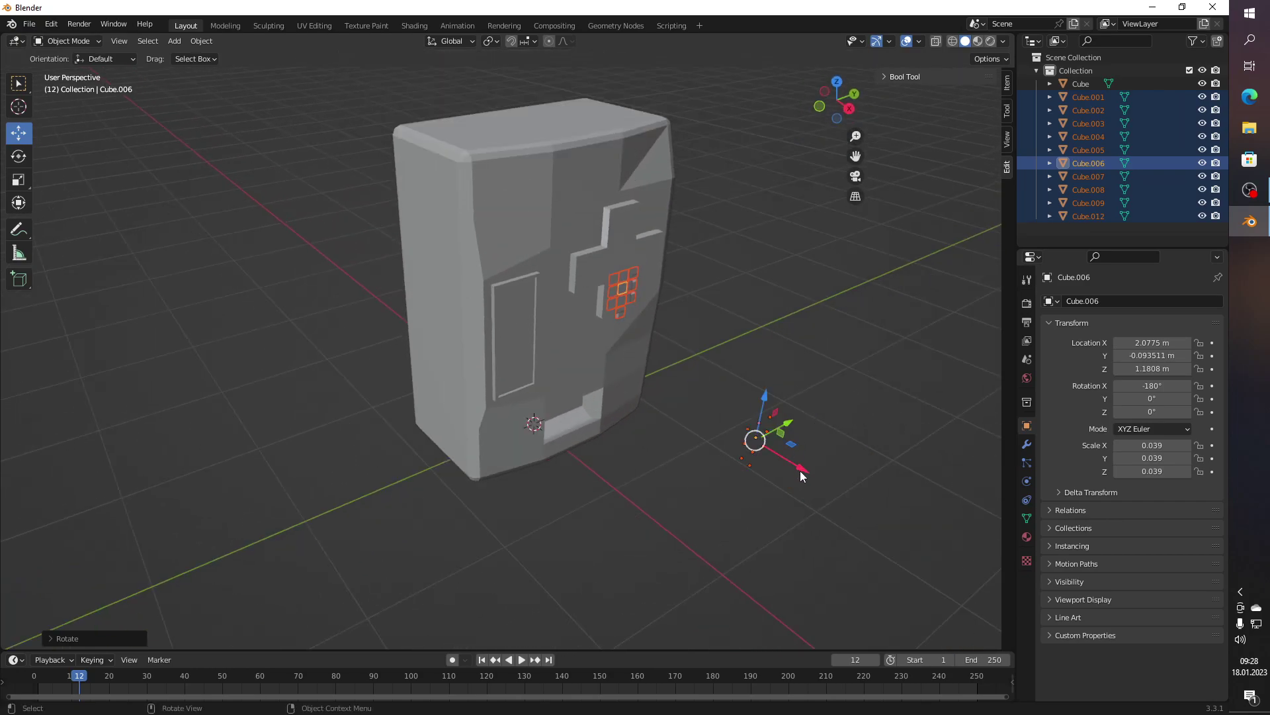
drag(799, 474, 799, 449)
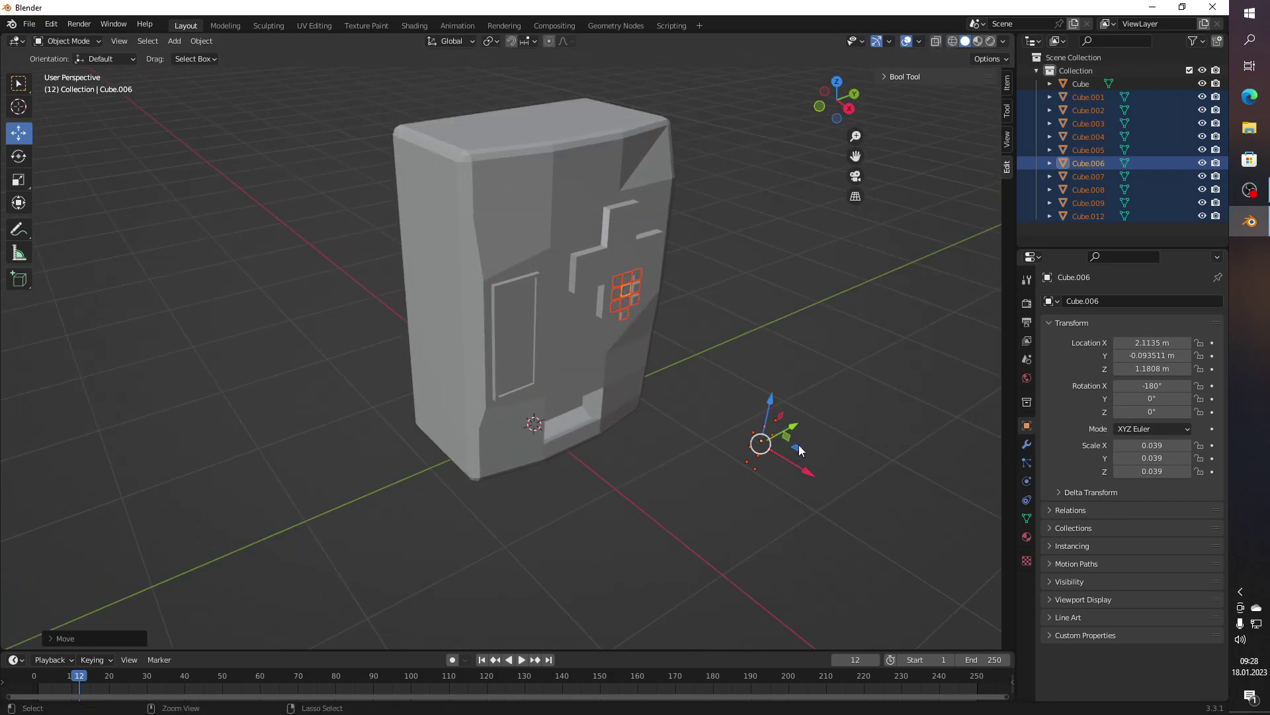
key(ctrl+z)
drag(791, 424, 634, 449)
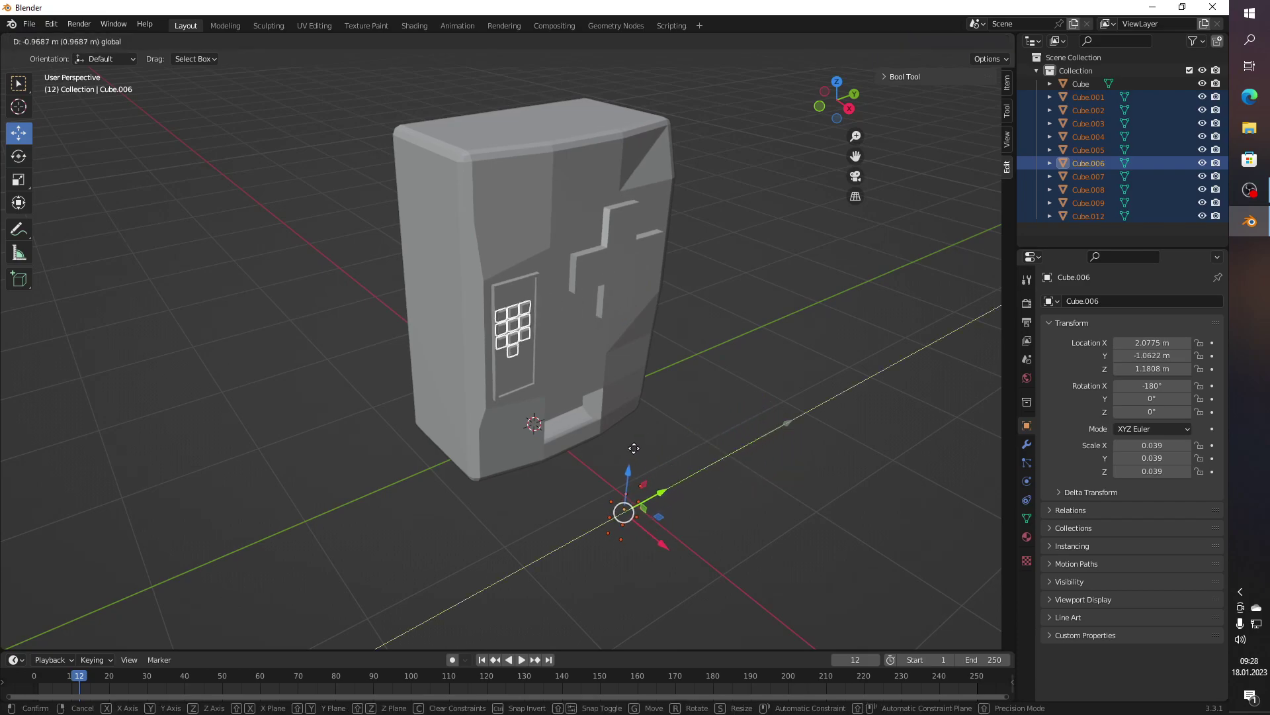
drag(633, 448, 627, 458)
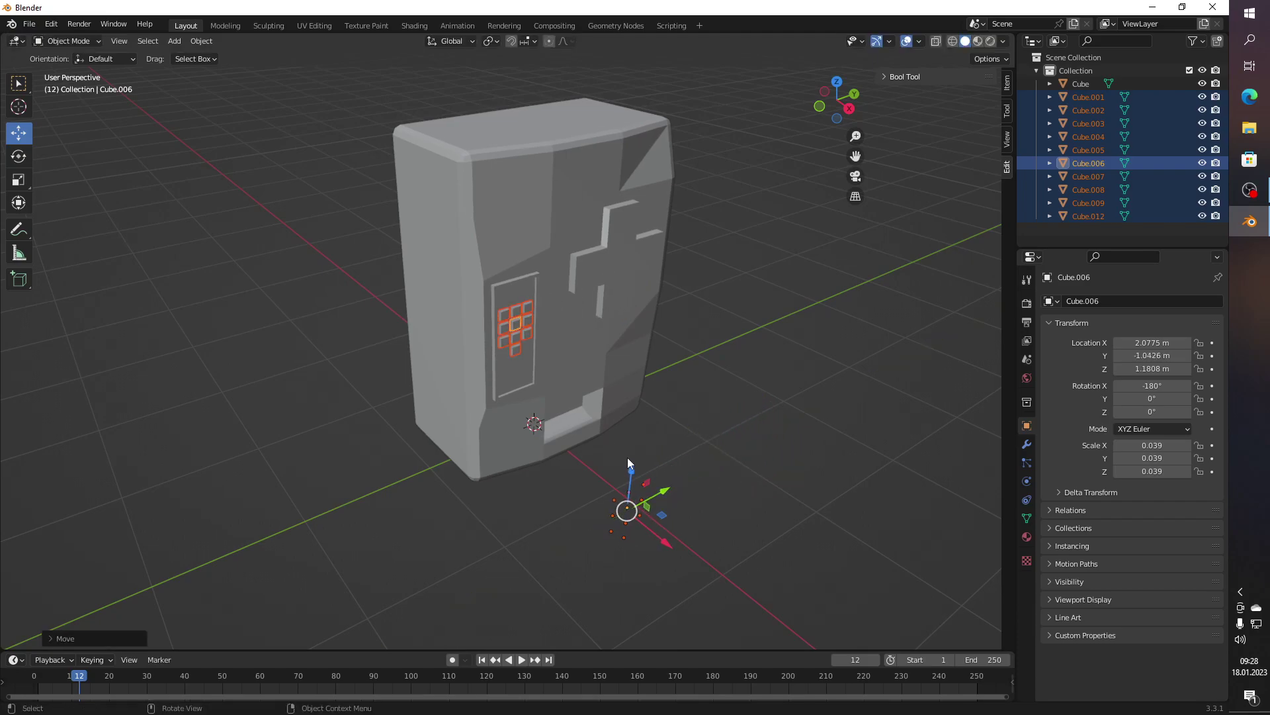
scroll(up, 3)
scroll(up, 3)
drag(589, 404, 443, 233)
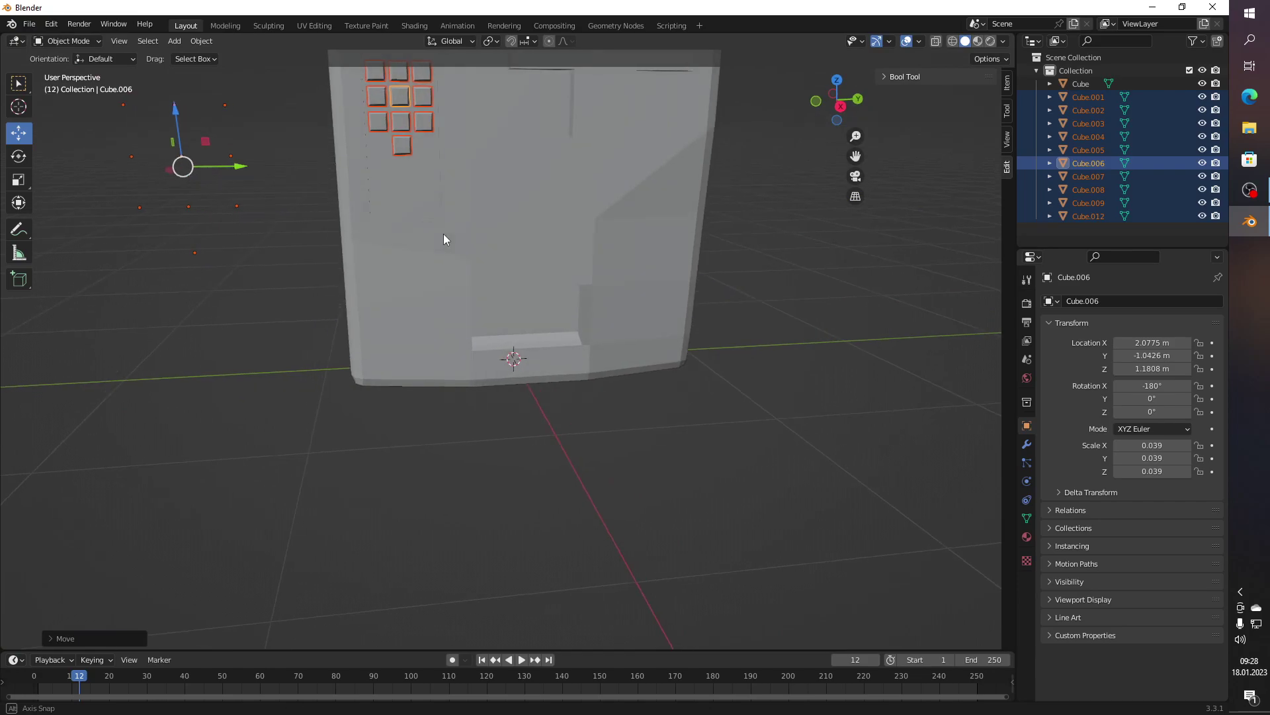
Step: Adjust the keypad buttons' height until the active button sits at Z 0.91761 m
key(KP_3)
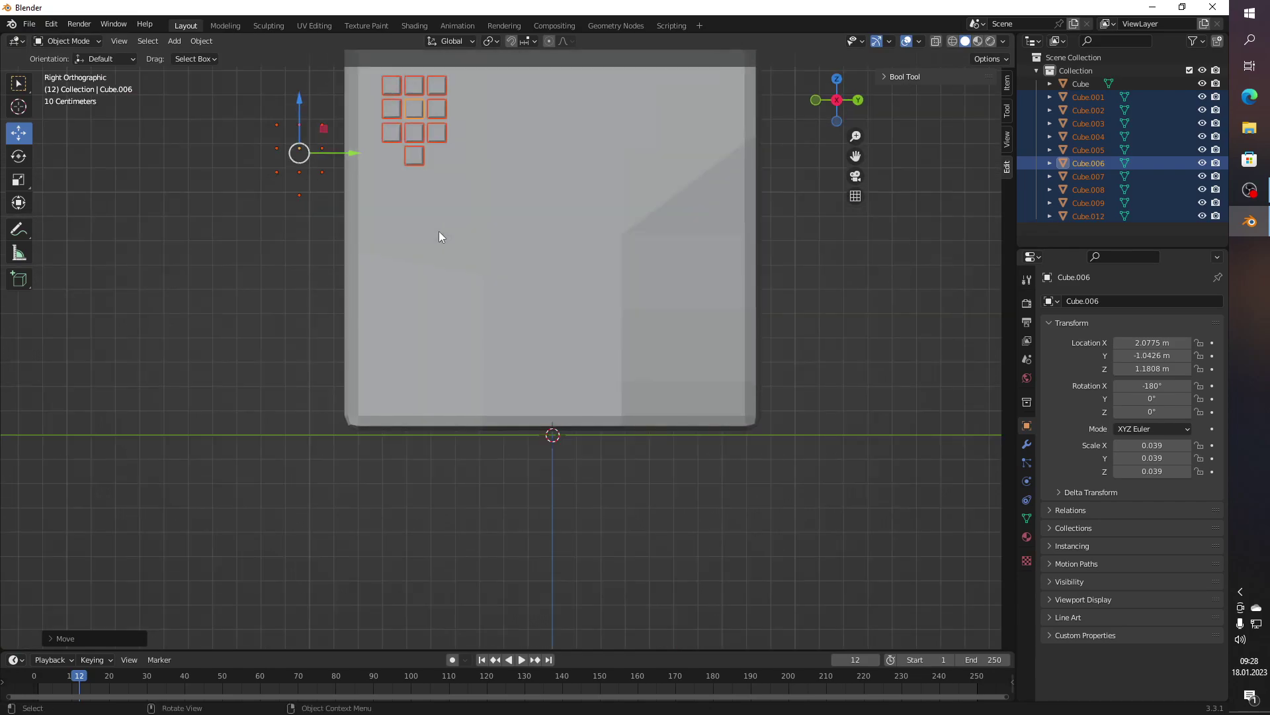
drag(298, 95, 307, 180)
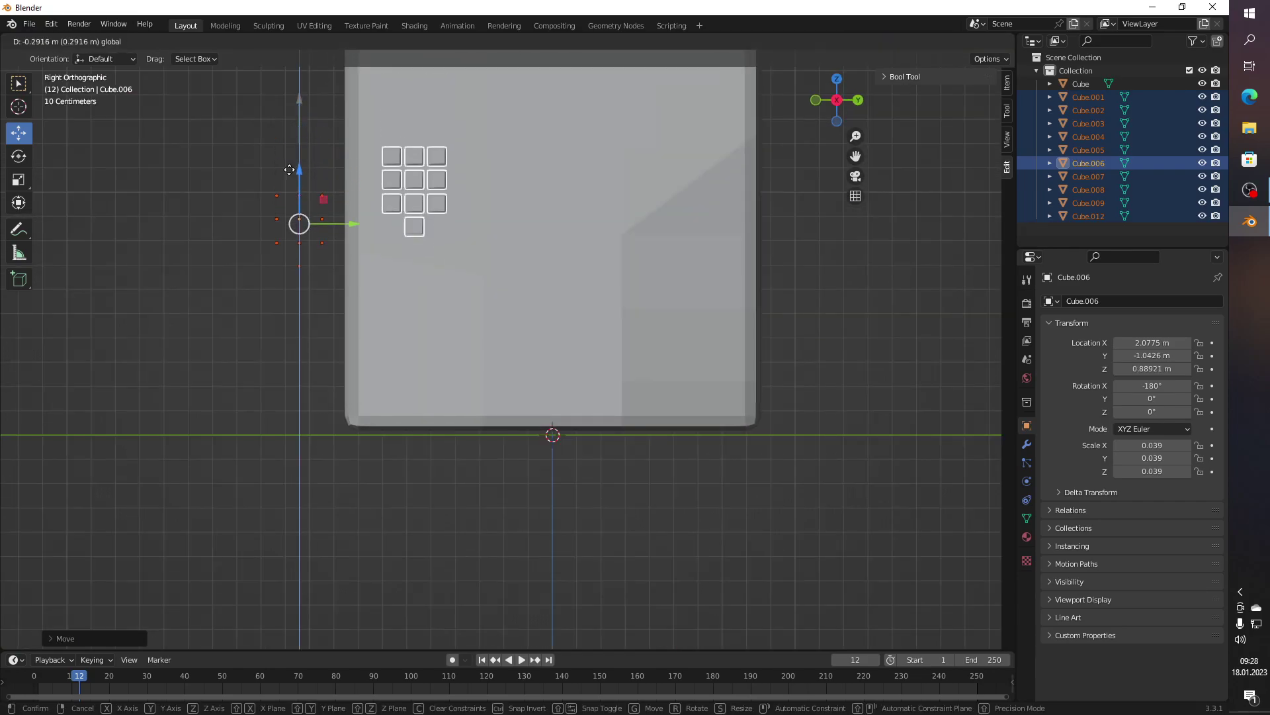
drag(307, 180, 415, 206)
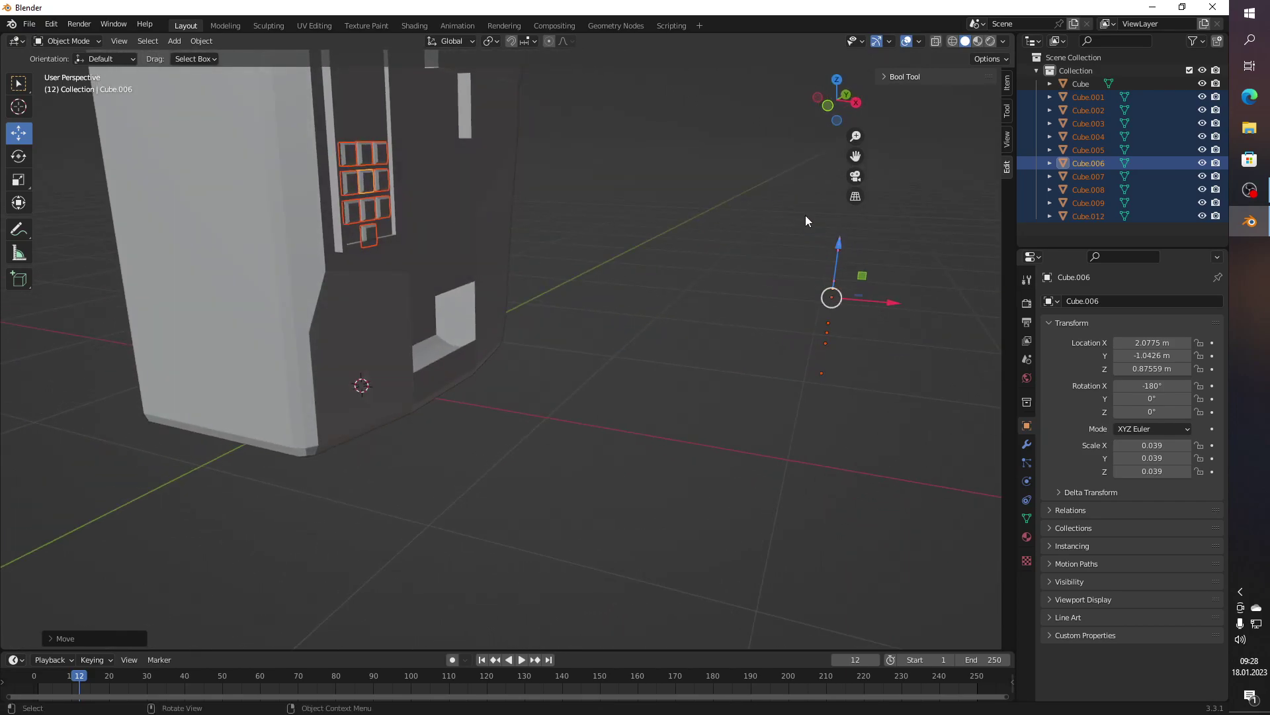
drag(844, 247, 691, 253)
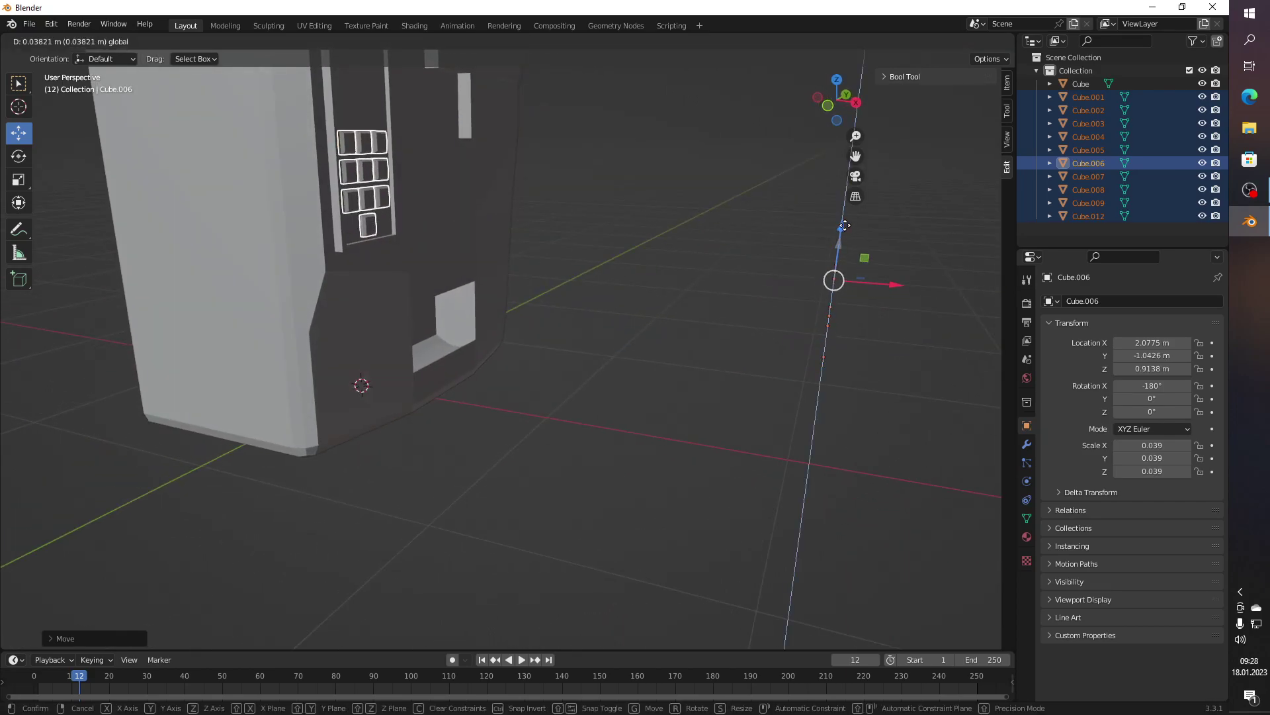
drag(679, 255, 728, 270)
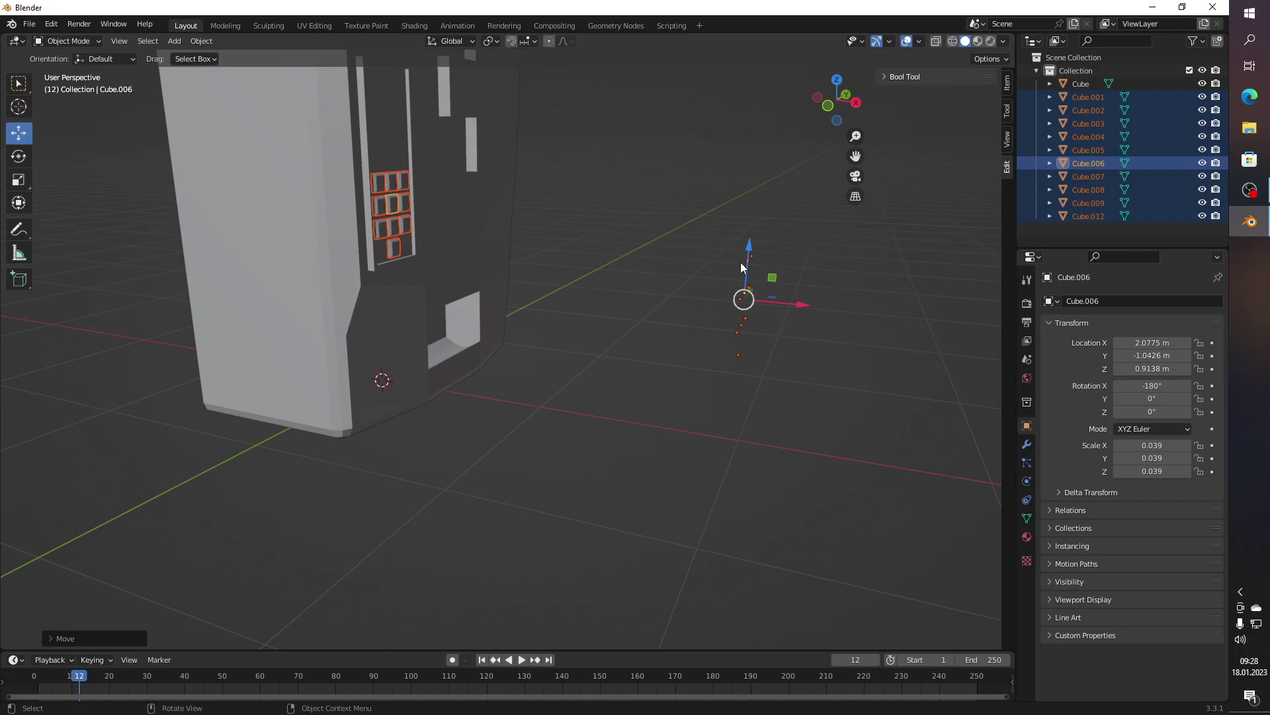
drag(751, 245, 751, 238)
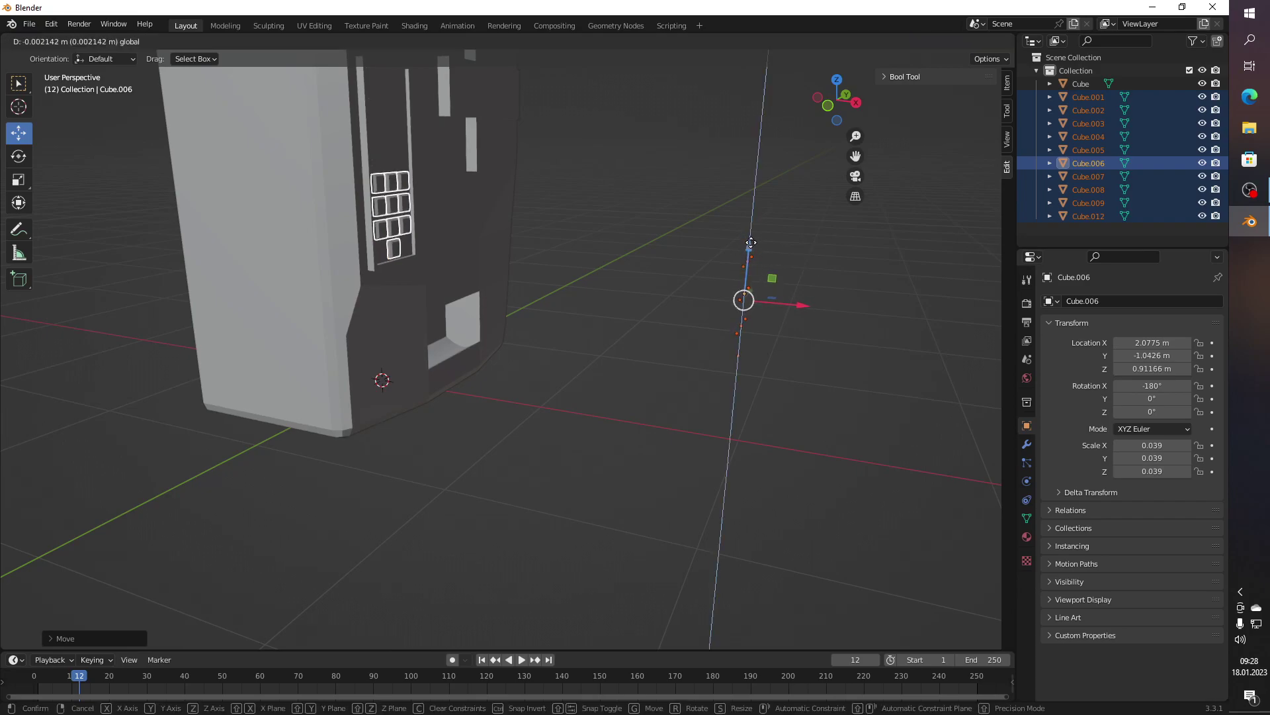
drag(751, 238, 739, 237)
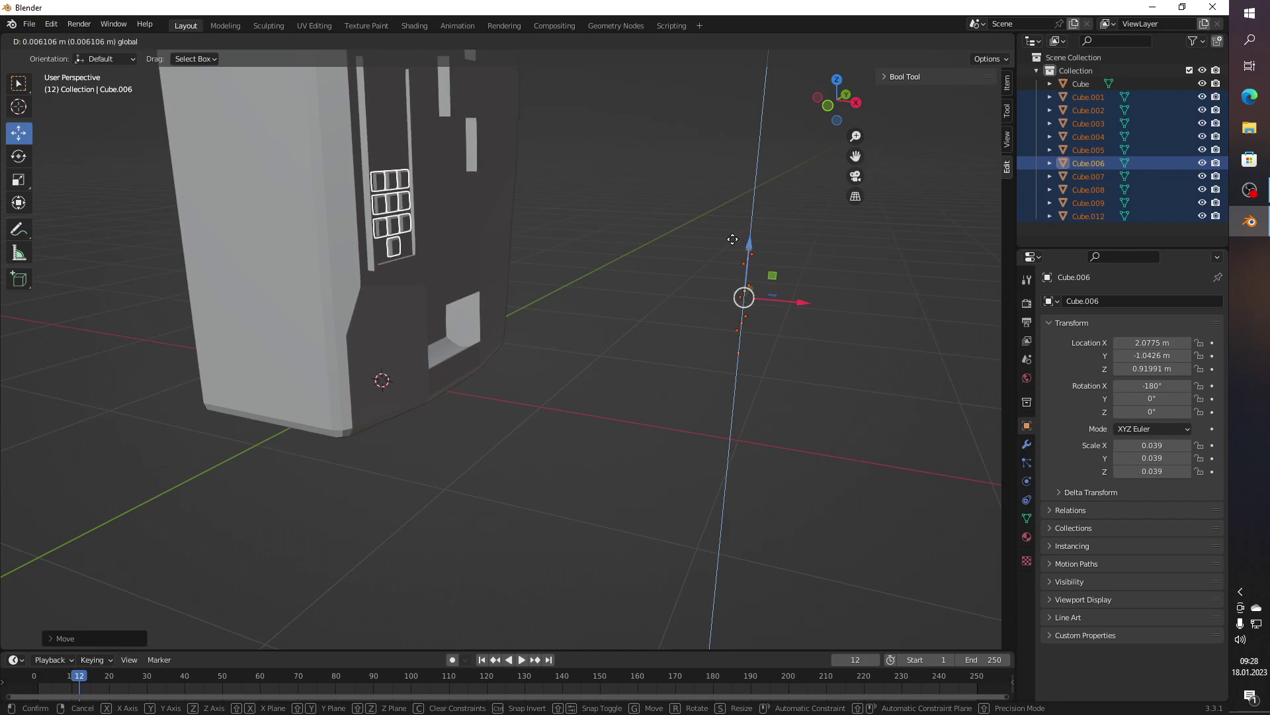
drag(739, 237, 740, 243)
right_click(391, 203)
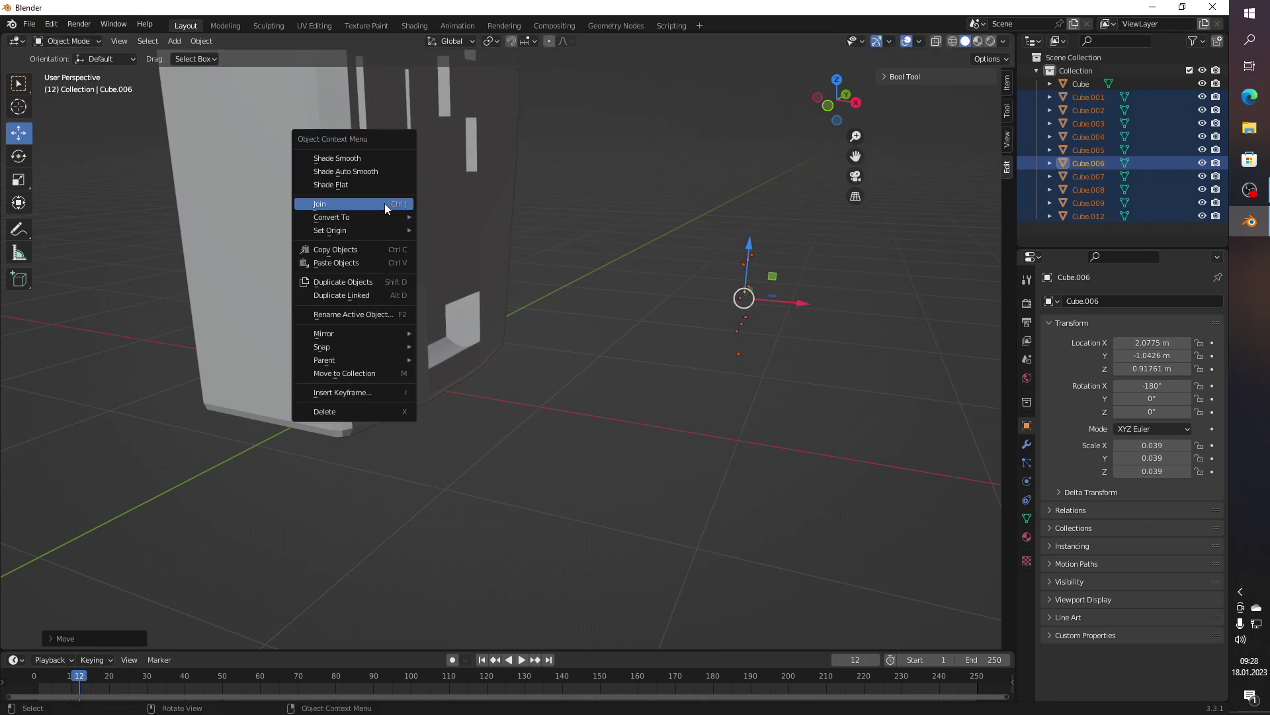
Step: Join the selected buttons into one keypad object, then select the keypad and Cube.006
click(381, 204)
drag(610, 192, 430, 185)
click(430, 185)
drag(347, 180, 613, 226)
click(689, 224)
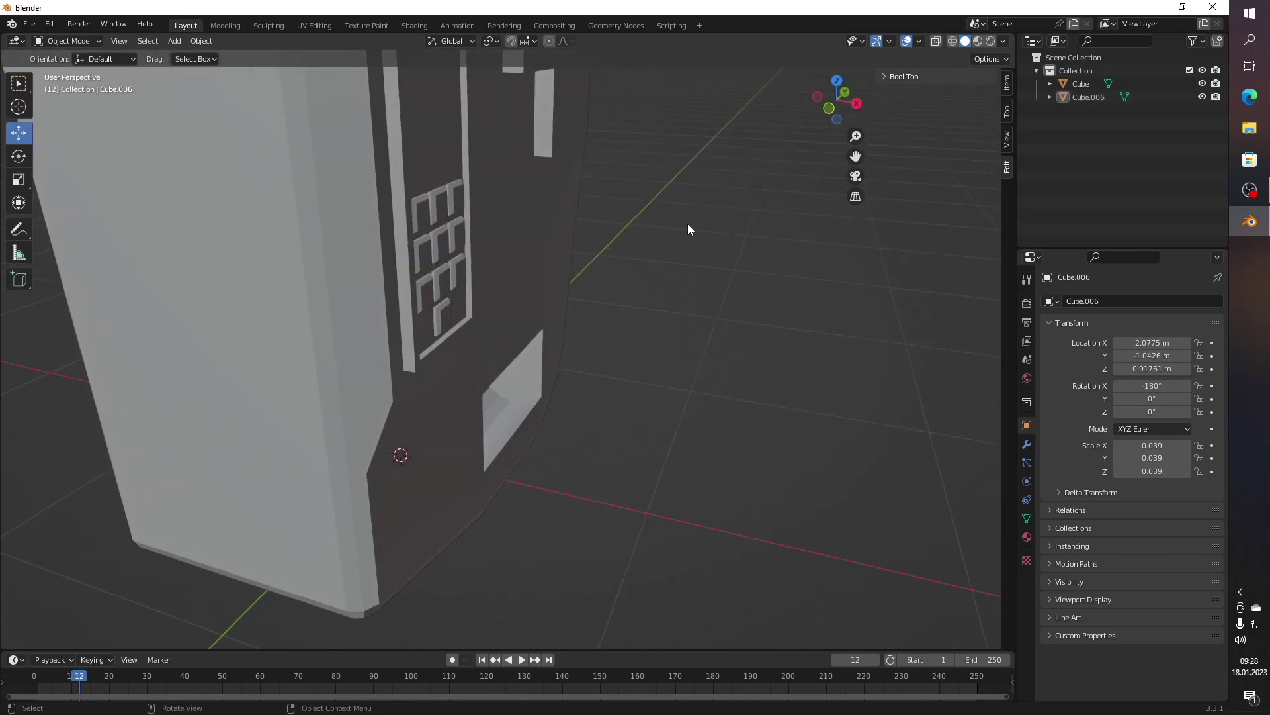
Step: Enter Edit Mode on Cube.006, clear its mesh selection, and return to Object Mode
key(Tab)
click(678, 222)
scroll(down, 3)
drag(678, 221, 624, 260)
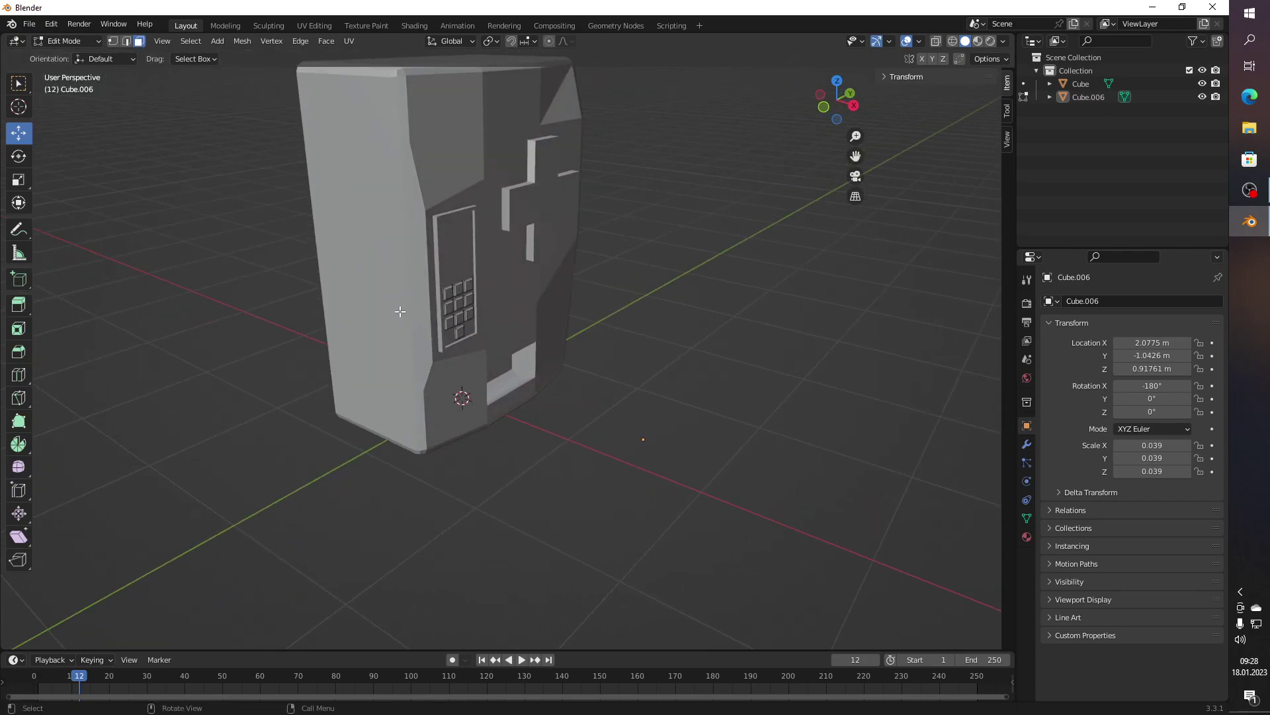
key(Tab)
Step: Join the keypad object into Cube.006 and deselect everything
click(455, 303)
right_click(455, 303)
click(455, 303)
click(661, 301)
drag(705, 299, 633, 274)
scroll(up, 3)
scroll(up, 3)
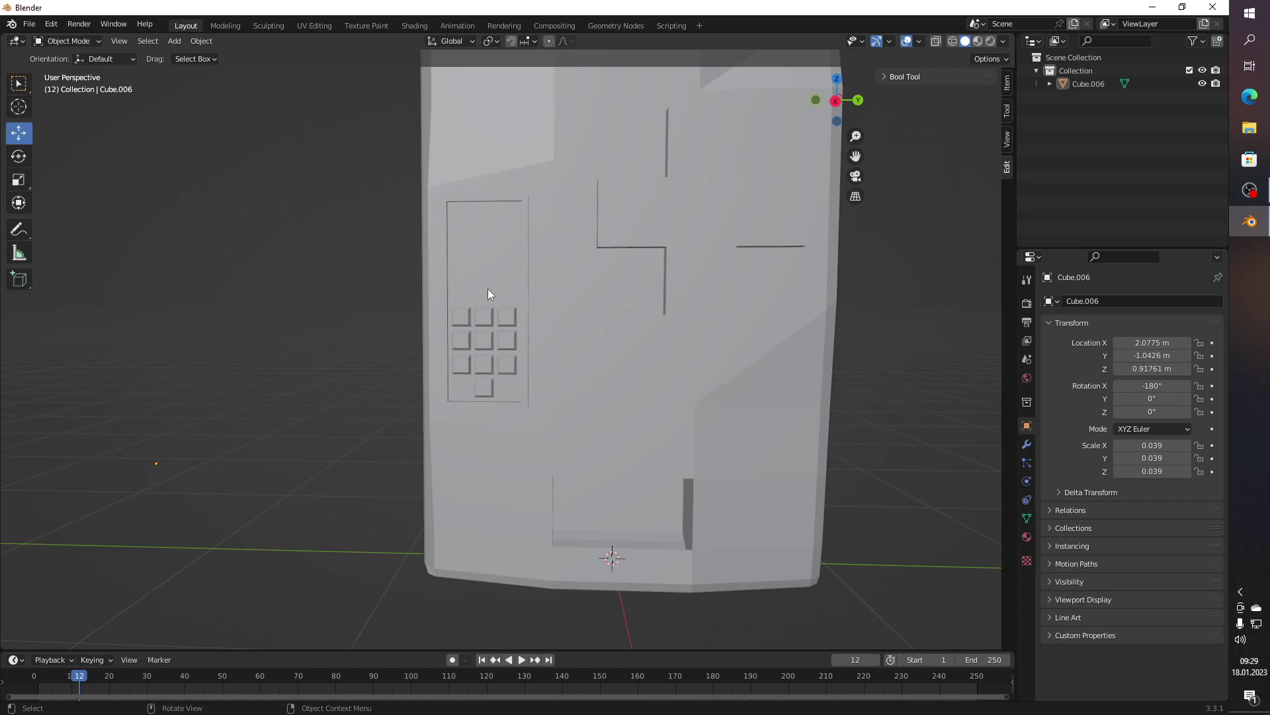
drag(332, 249, 162, 211)
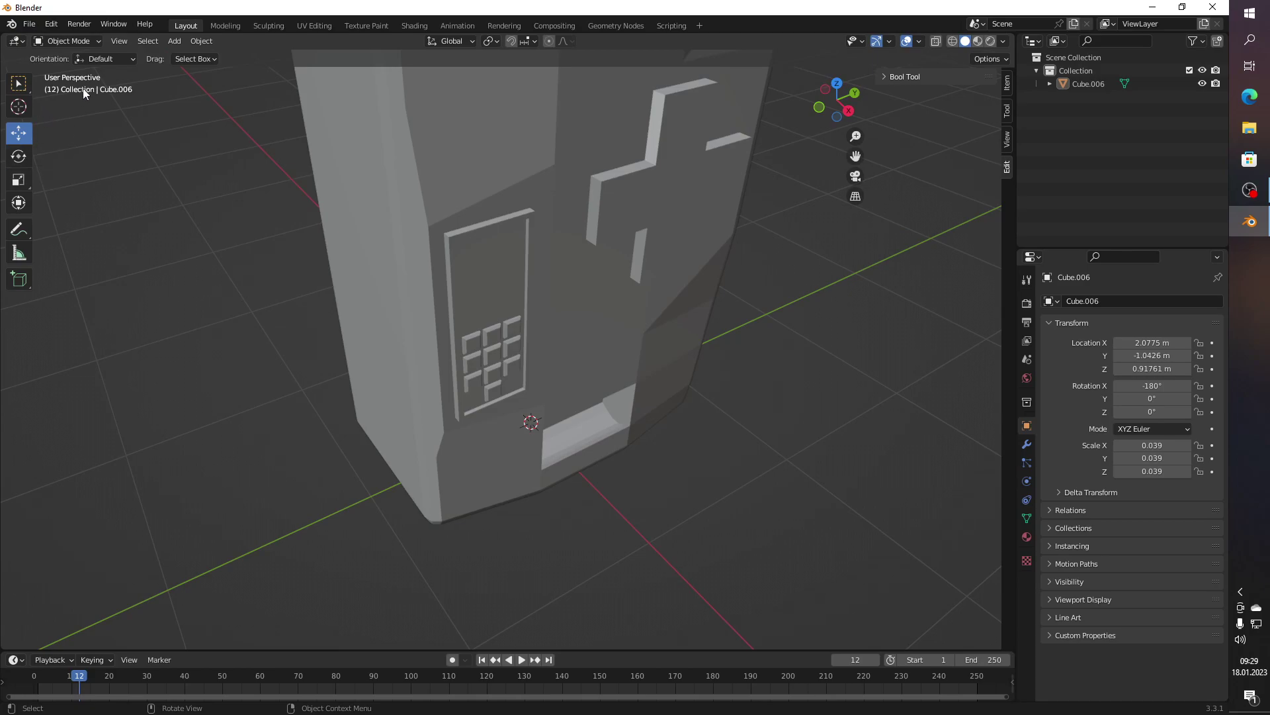
click(173, 41)
mouse_move(216, 55)
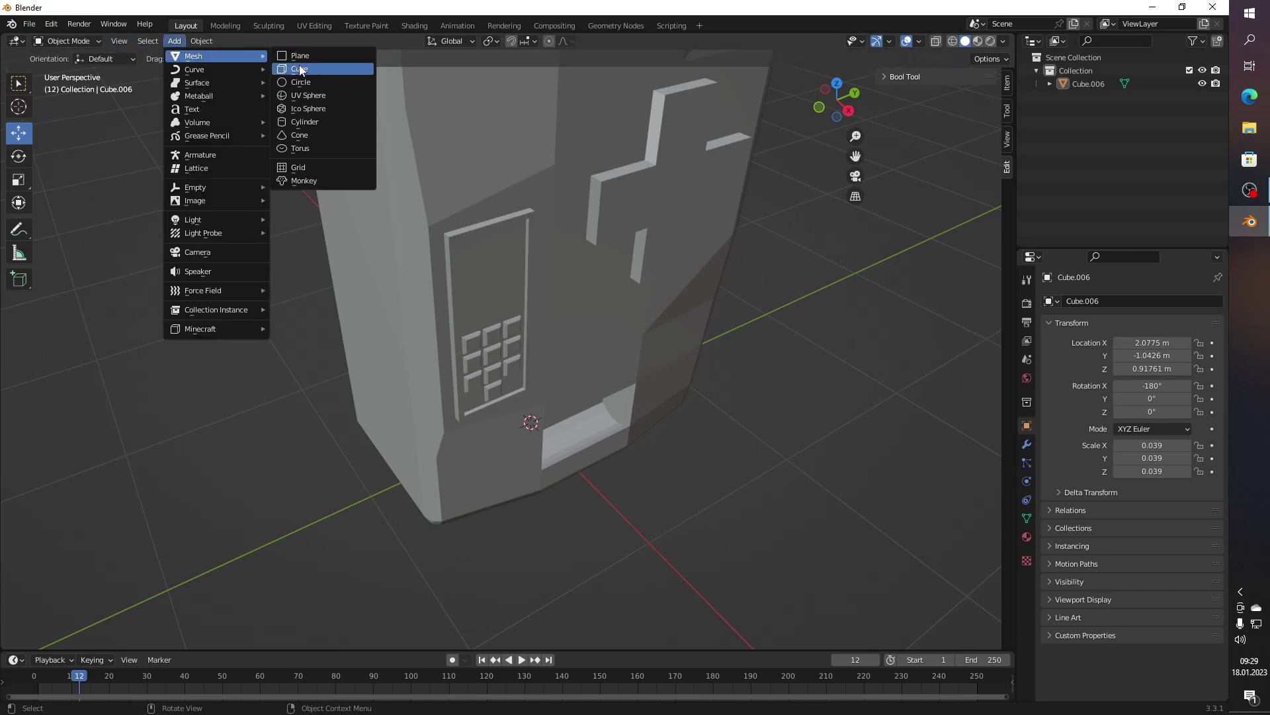
Step: Add a new mesh cube and shrink it with the Scale tool
click(300, 72)
scroll(down, 3)
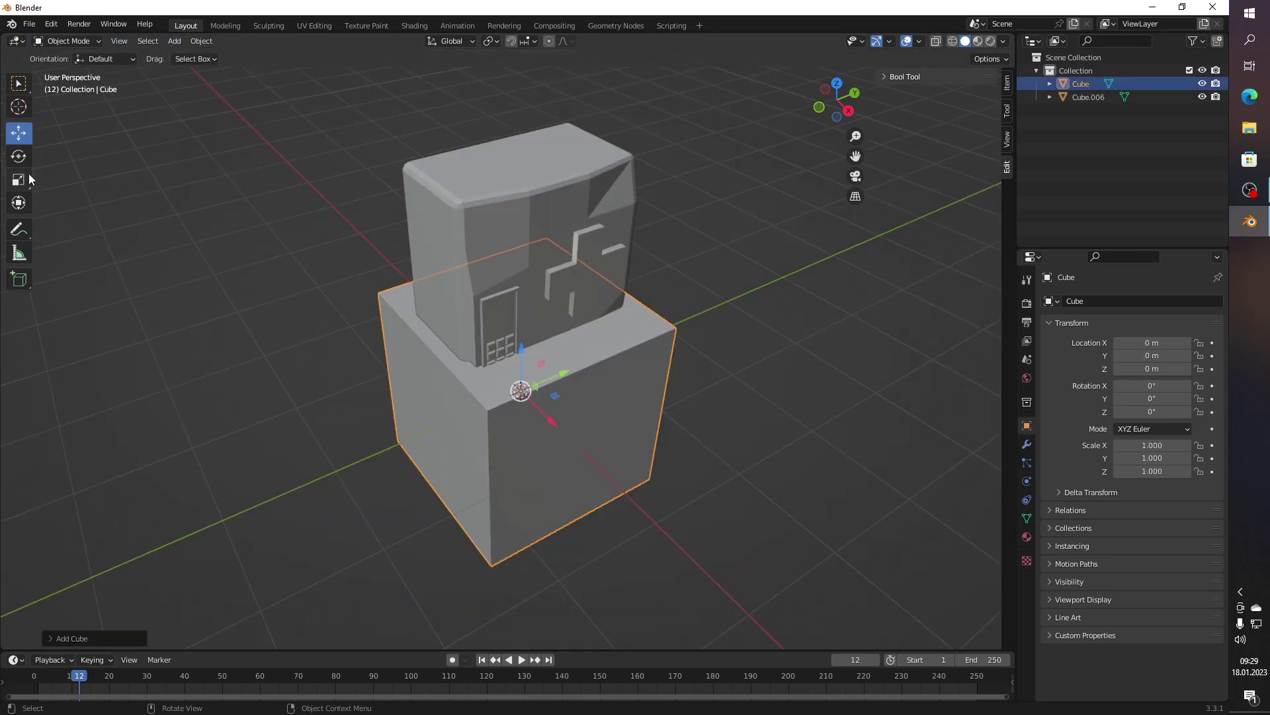
click(30, 176)
drag(444, 293, 487, 279)
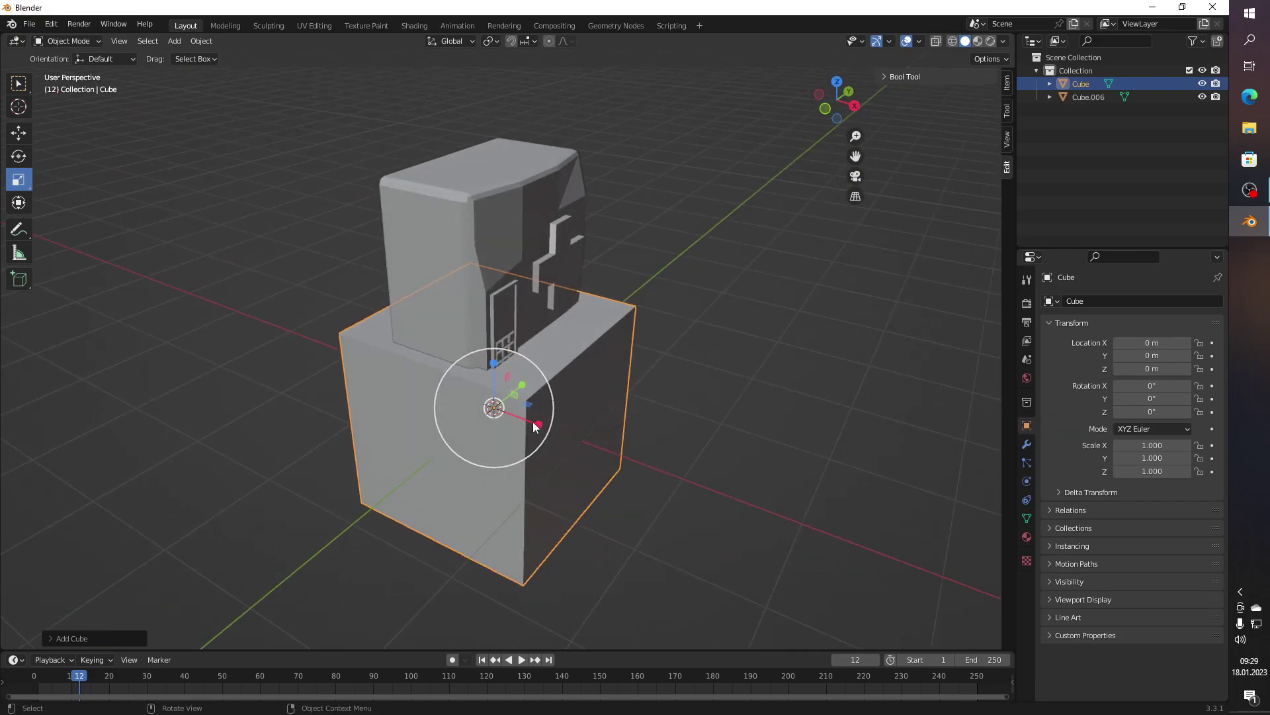
drag(537, 423, 626, 467)
Step: Move the cube onto the cabinet front just above the keypad
click(19, 135)
scroll(up, 3)
drag(629, 431, 506, 340)
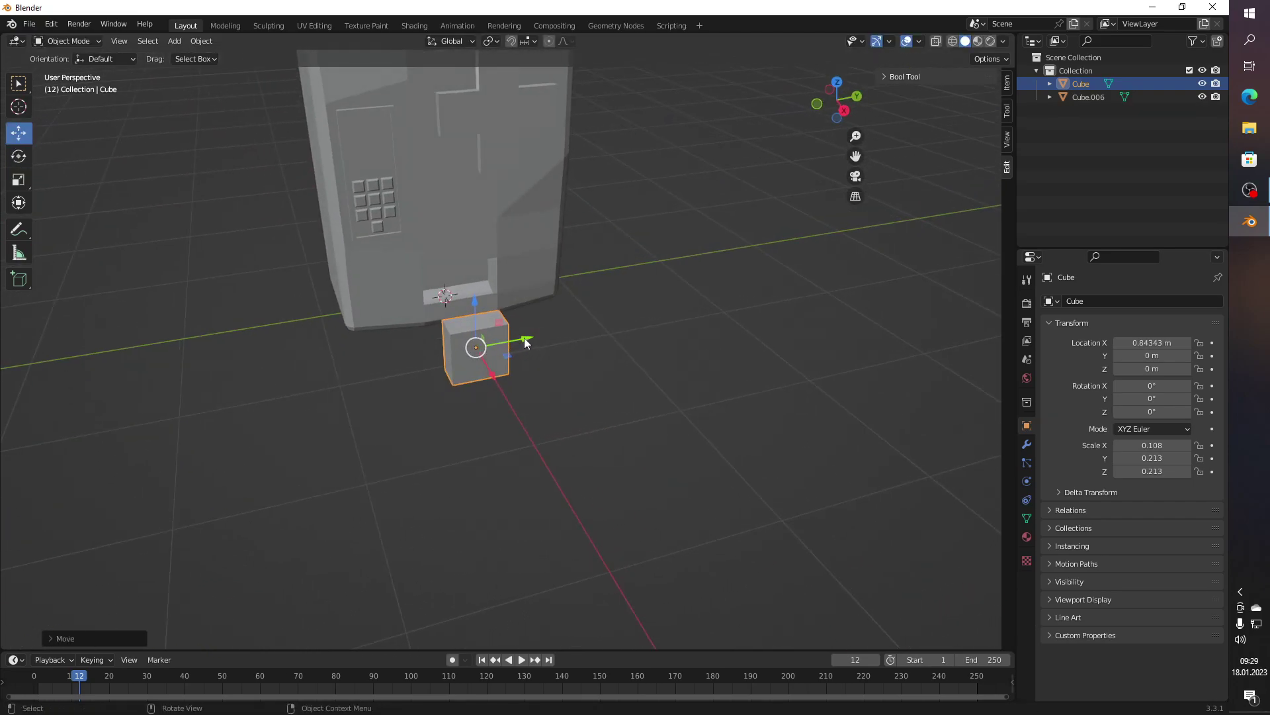
drag(524, 337, 440, 353)
drag(389, 314, 353, 103)
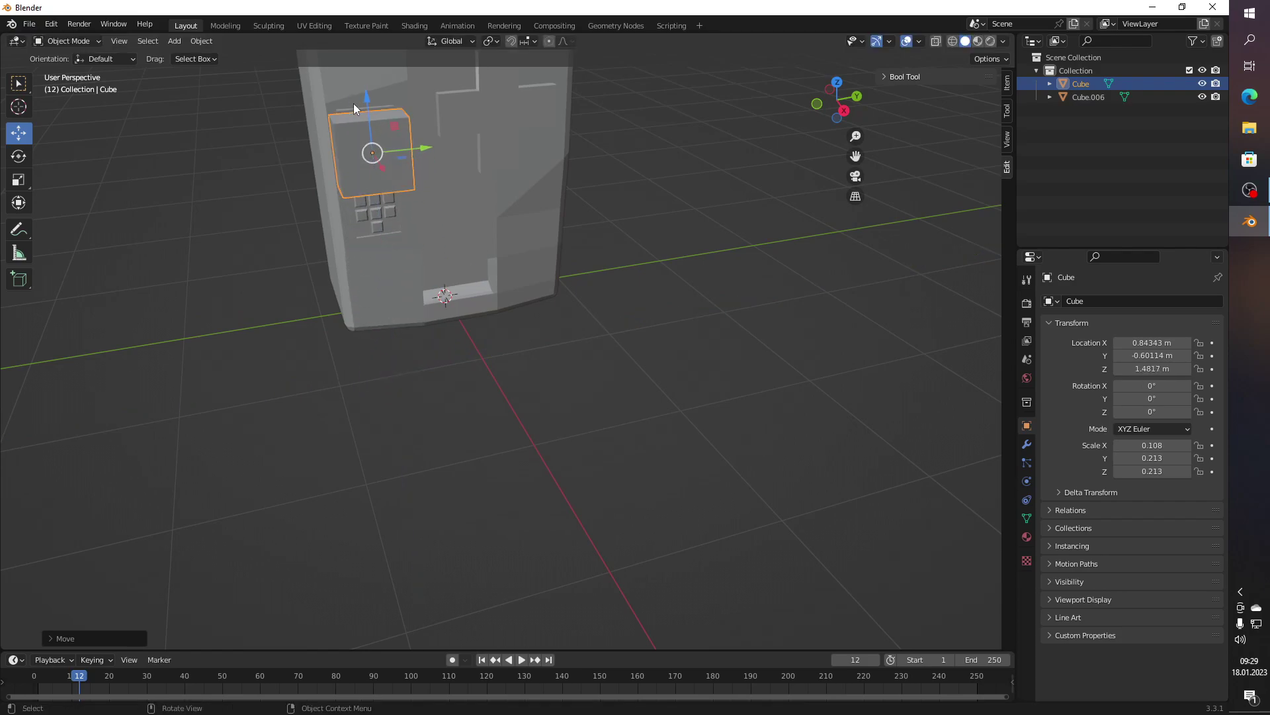
drag(353, 103, 518, 243)
scroll(up, 3)
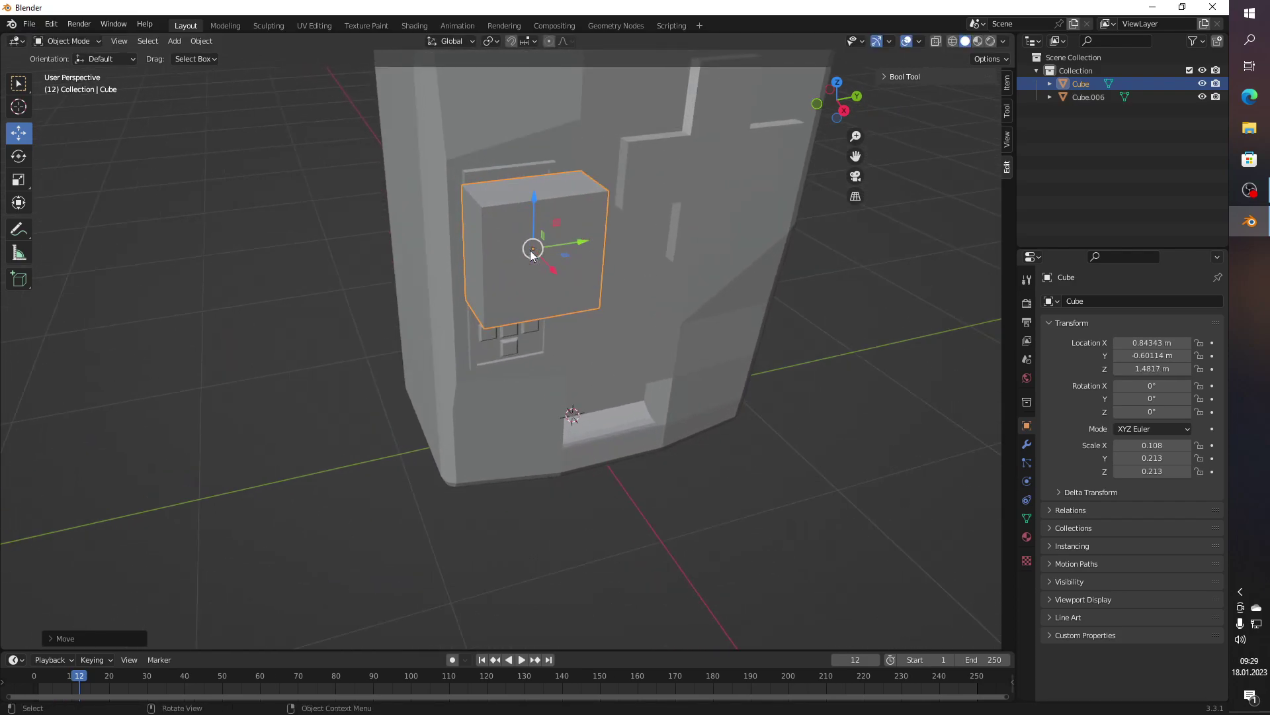
drag(559, 227, 555, 216)
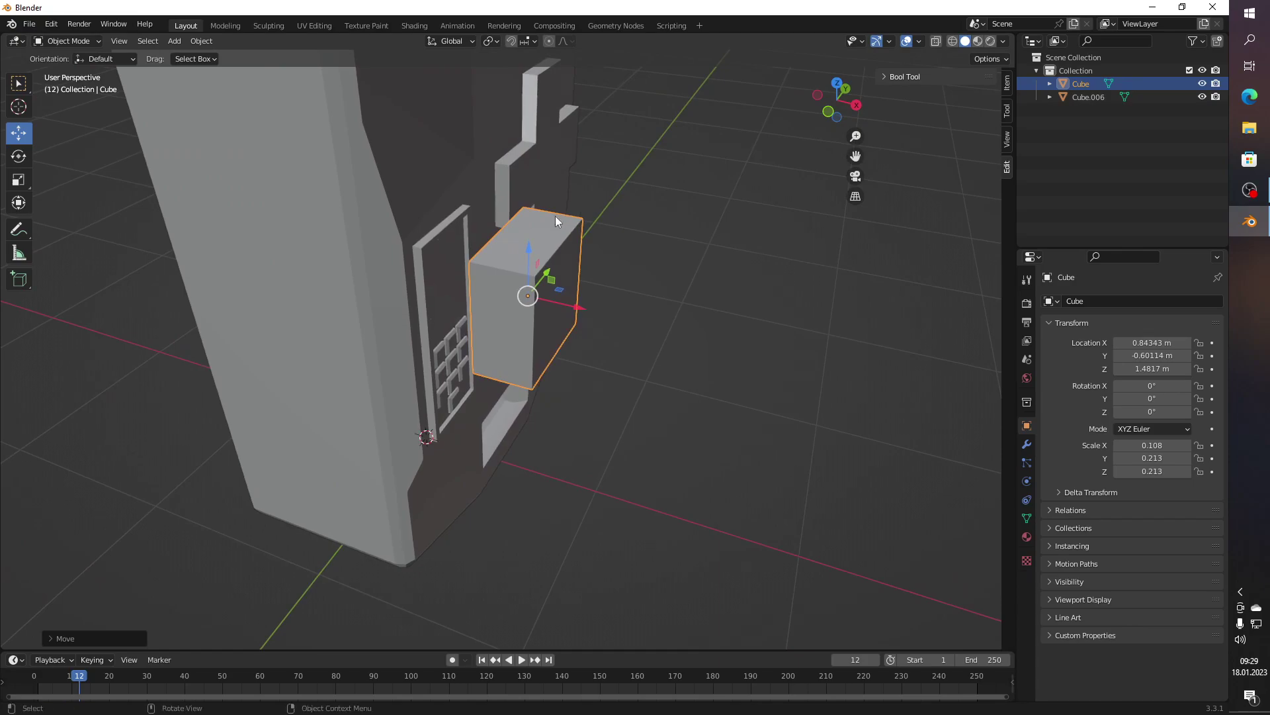
scroll(up, 3)
drag(559, 276, 97, 175)
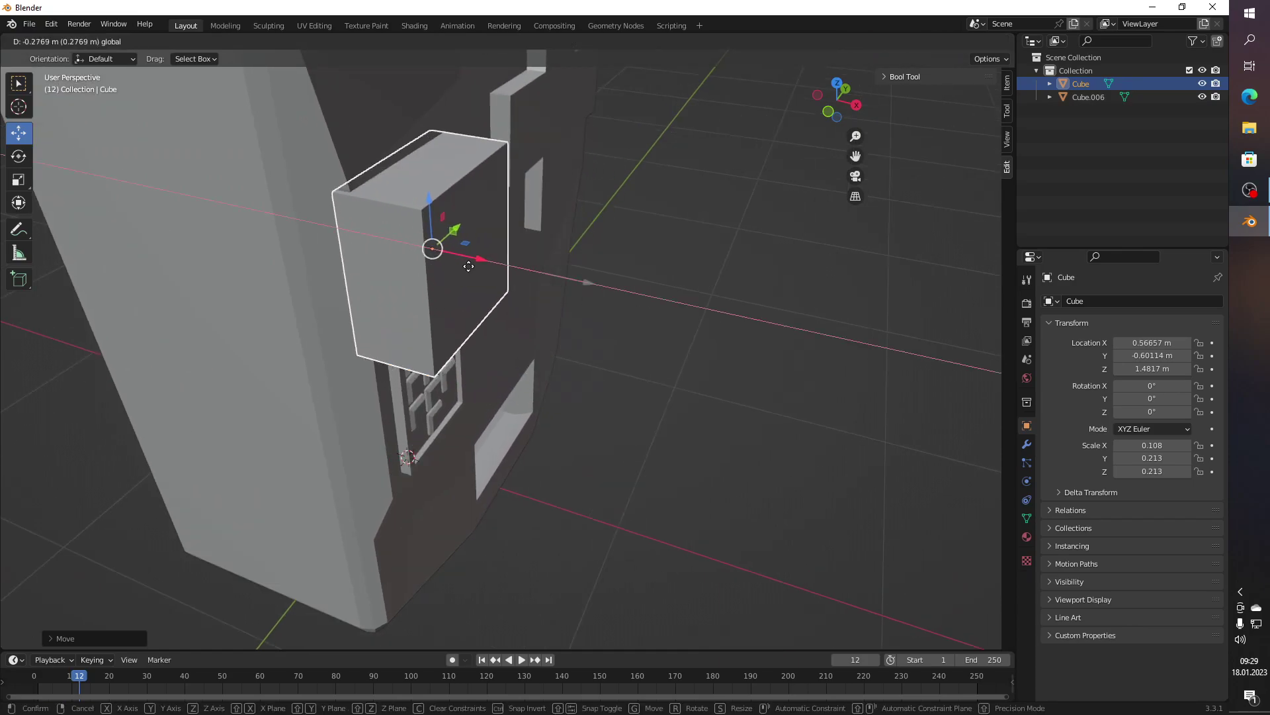
Step: Scale the cube down to about half, reaching 0.055×0.109×0.109
click(17, 186)
drag(442, 209, 424, 223)
drag(423, 222, 558, 288)
scroll(up, 3)
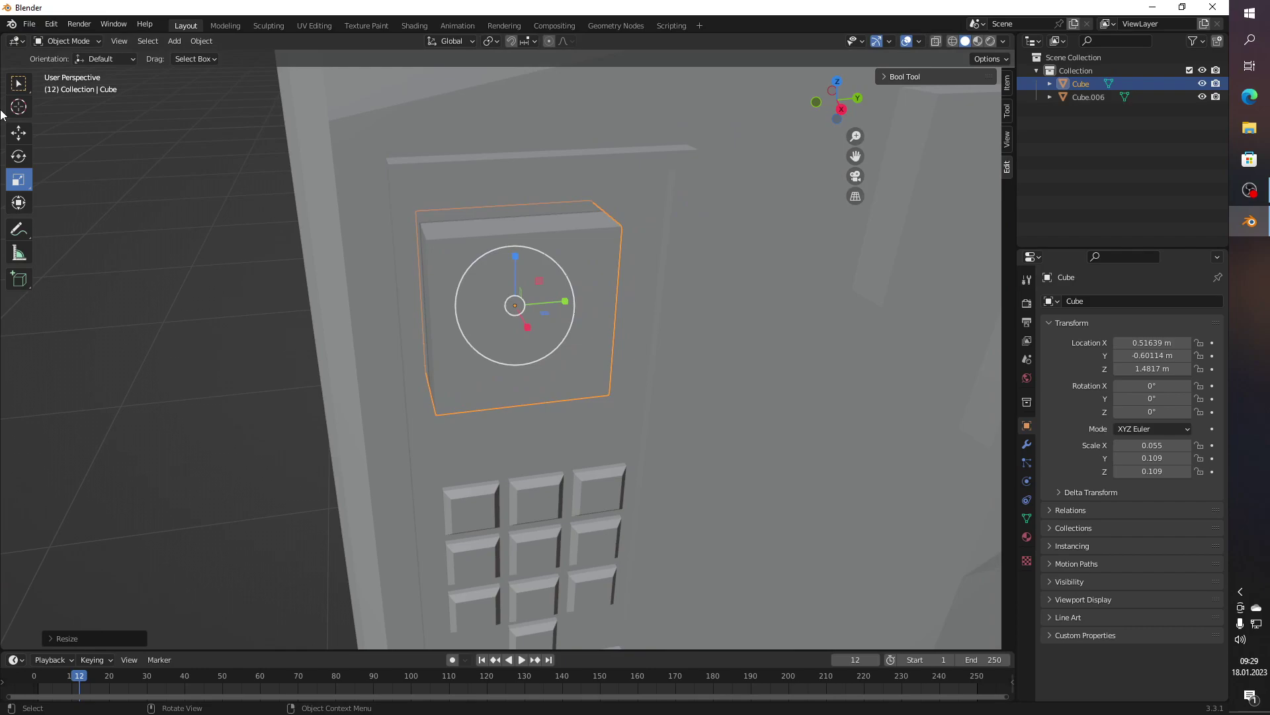
Step: Centre the new cube sideways on the panel above the keypad
click(24, 133)
drag(568, 303, 585, 297)
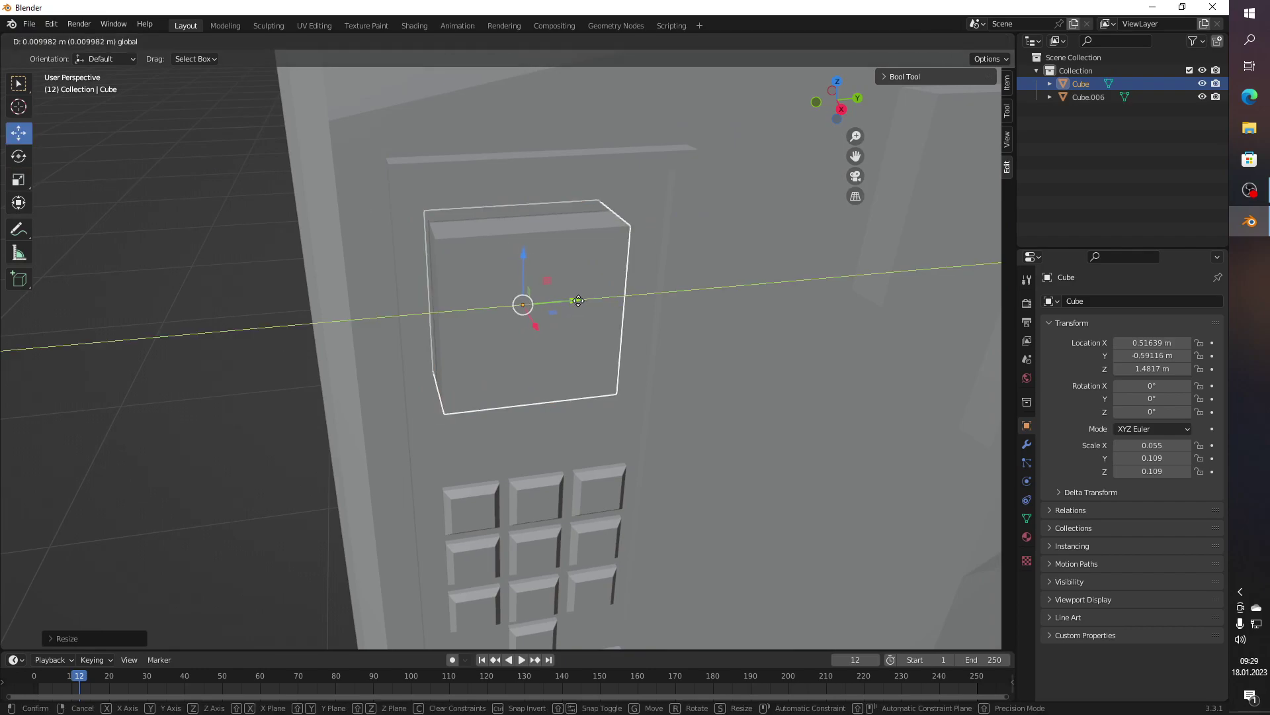
scroll(up, 3)
drag(558, 289, 519, 252)
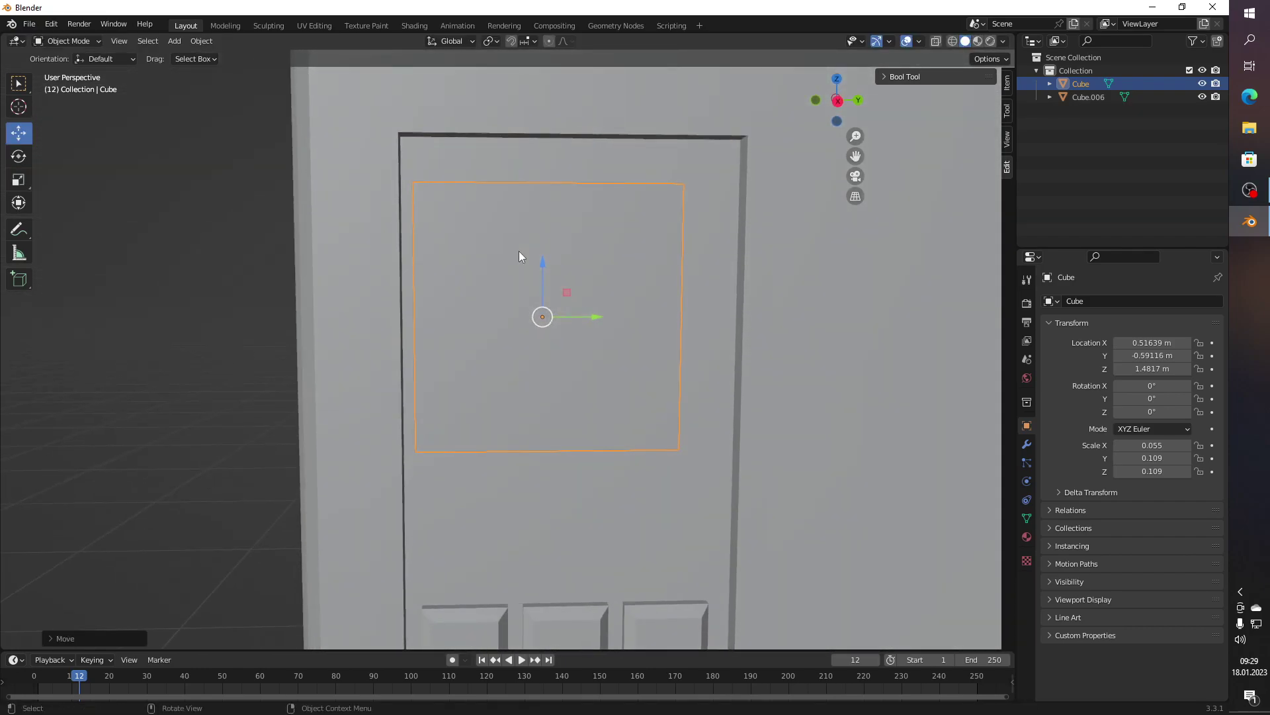
drag(596, 320, 622, 319)
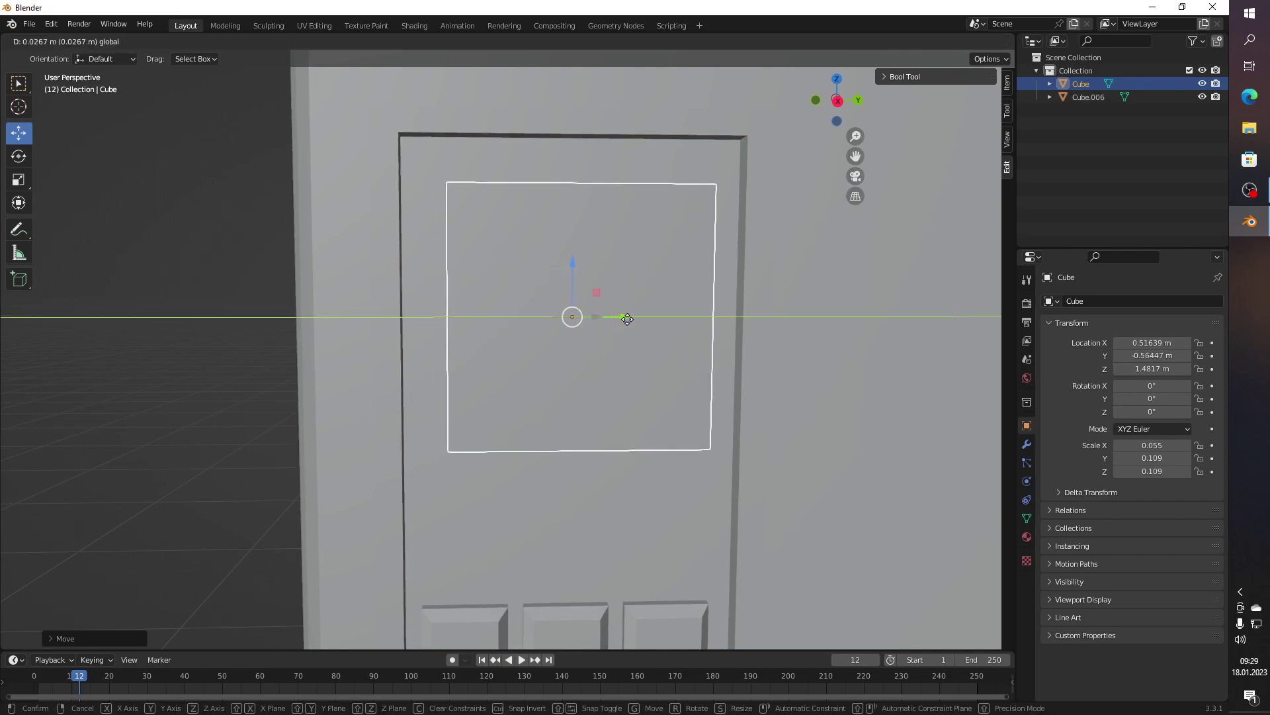
drag(622, 319, 619, 319)
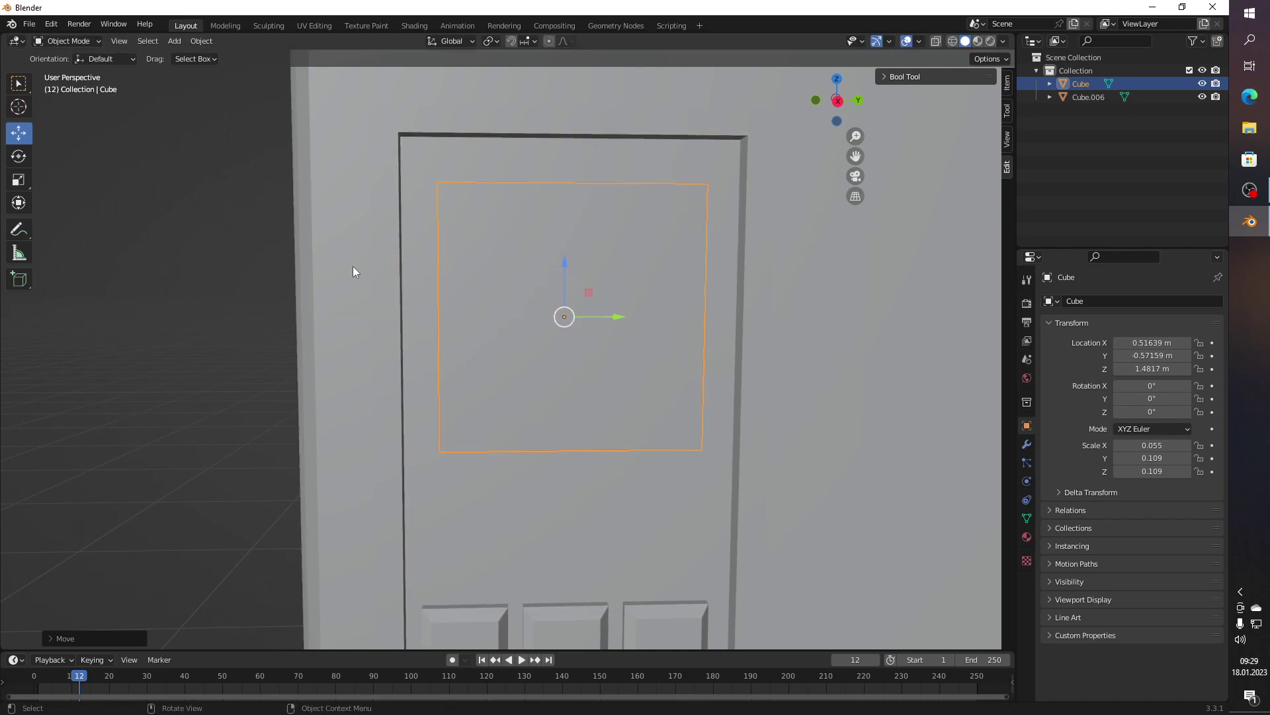
Step: Flatten the cube into a thin strip, reducing its height and X thickness
click(18, 179)
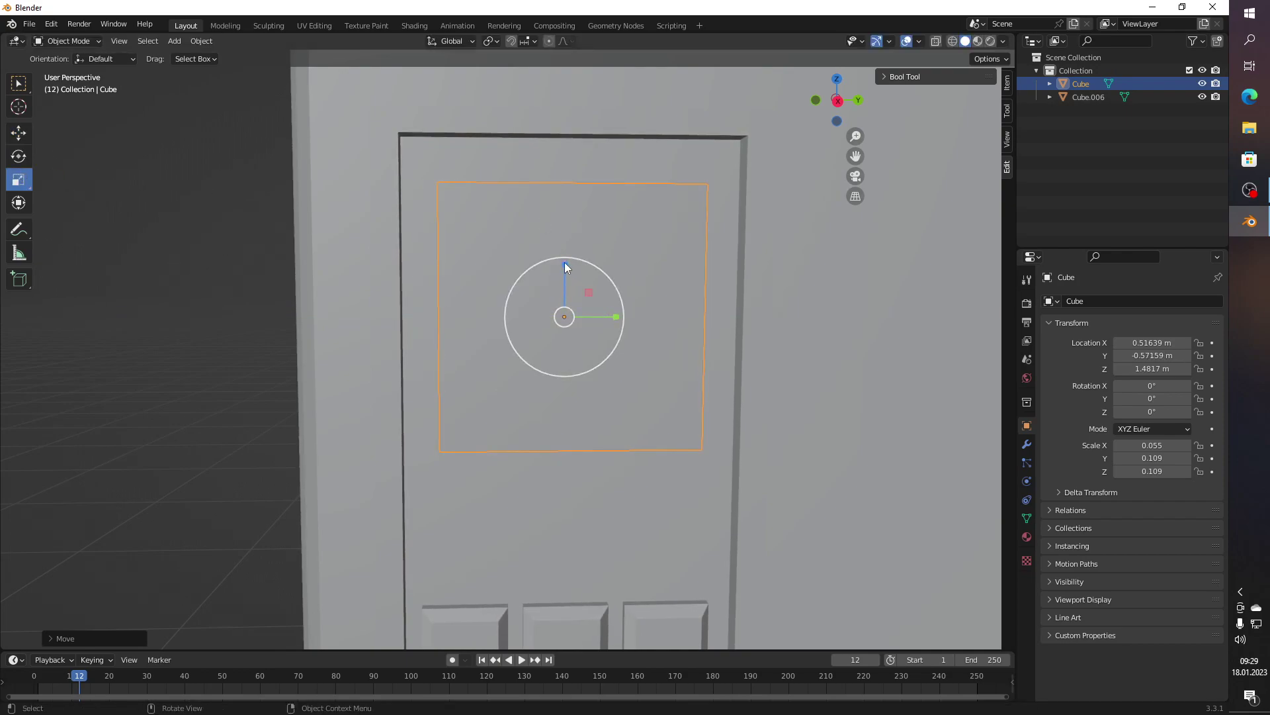
drag(565, 263, 558, 301)
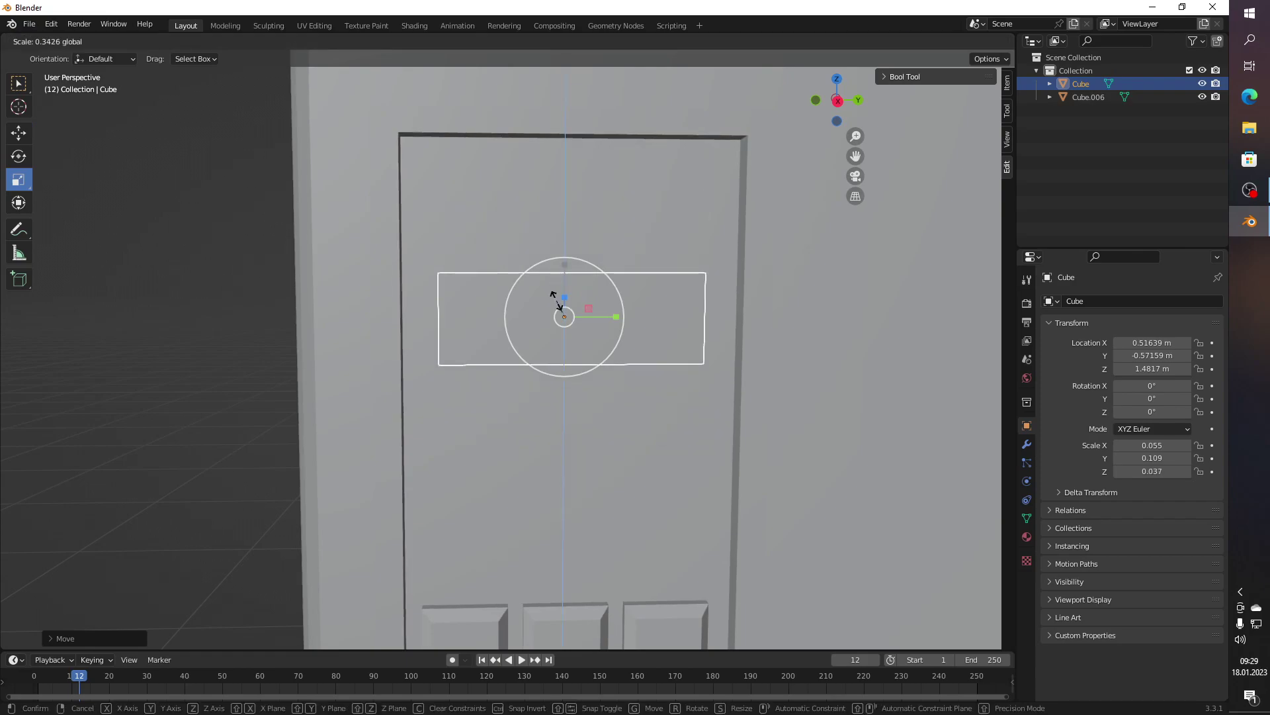
drag(558, 301, 557, 300)
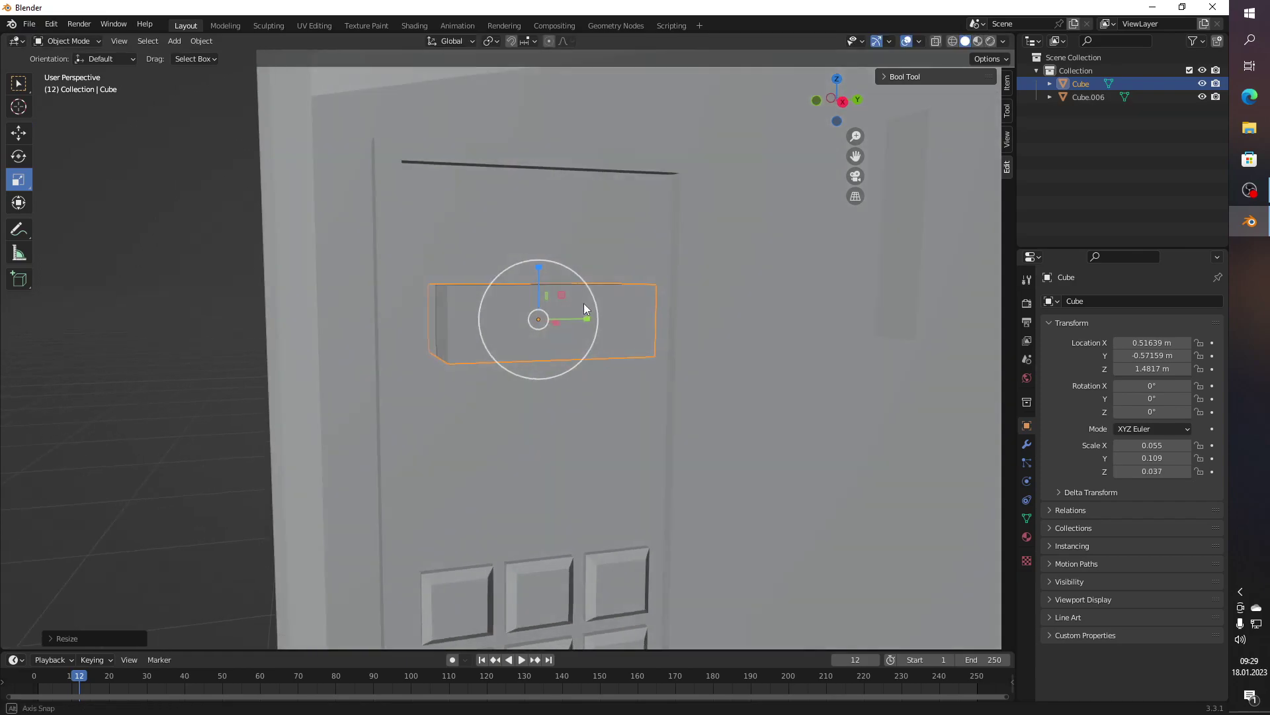
drag(557, 300, 649, 329)
drag(522, 308, 491, 303)
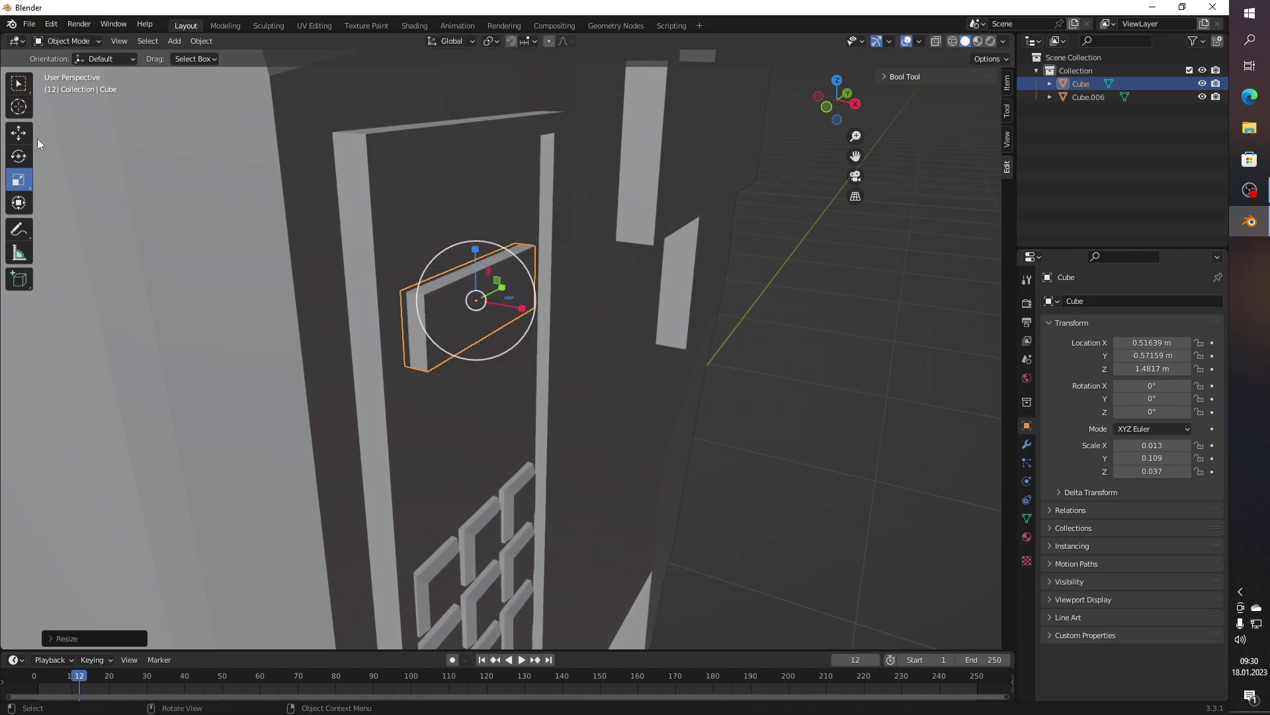
Step: Reposition the strip vertically and stretch it taller into a screen frame
click(19, 132)
drag(474, 248, 455, 356)
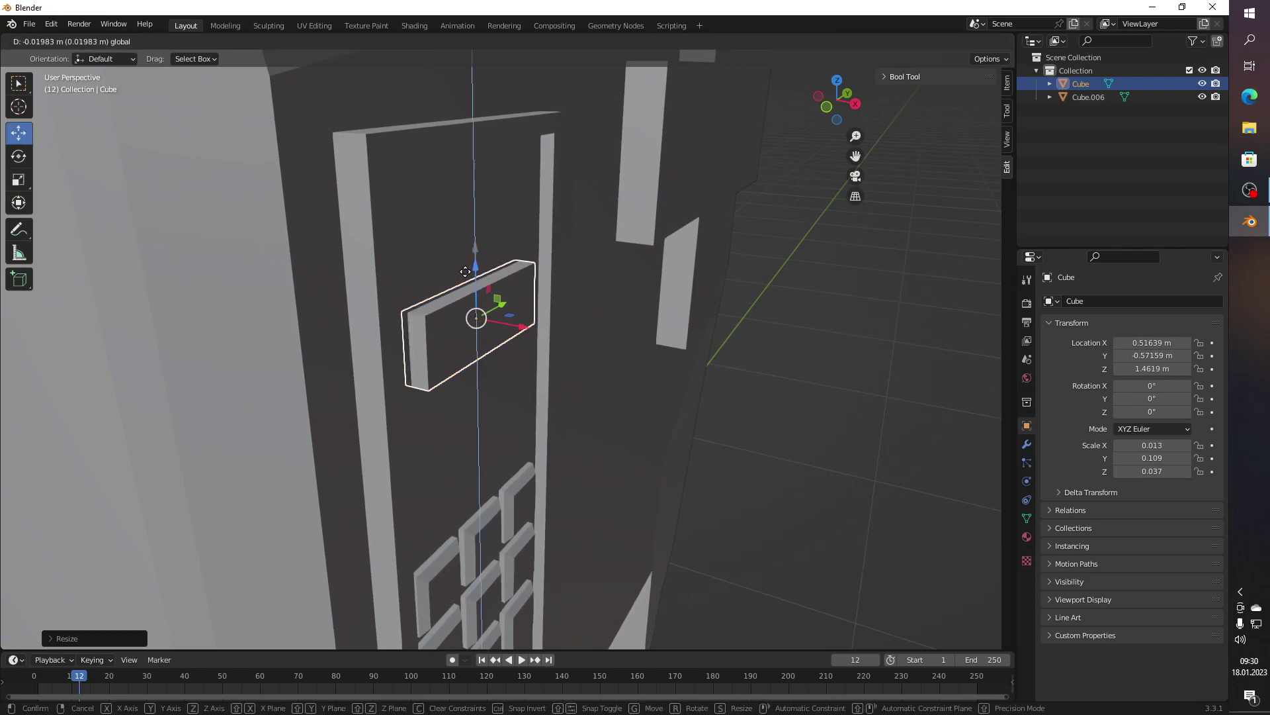
drag(455, 357, 485, 228)
click(18, 179)
drag(481, 204, 462, 208)
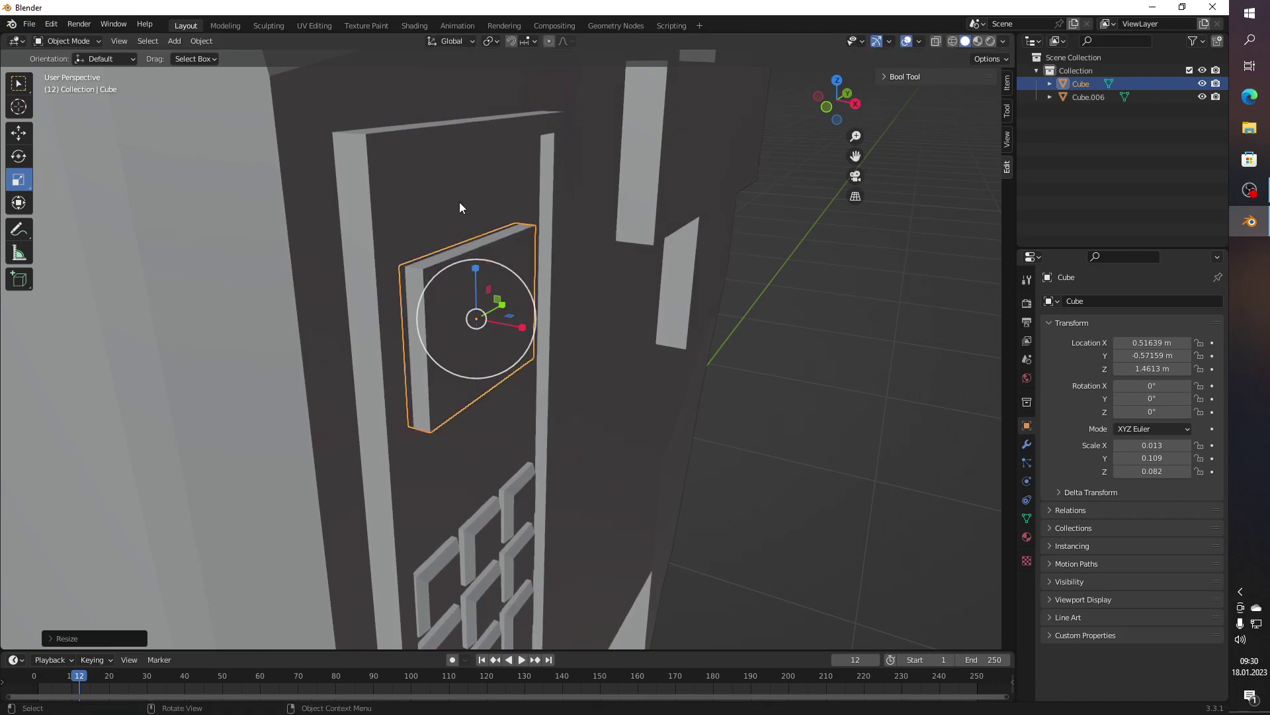
click(9, 131)
drag(474, 263, 451, 384)
drag(454, 380, 531, 292)
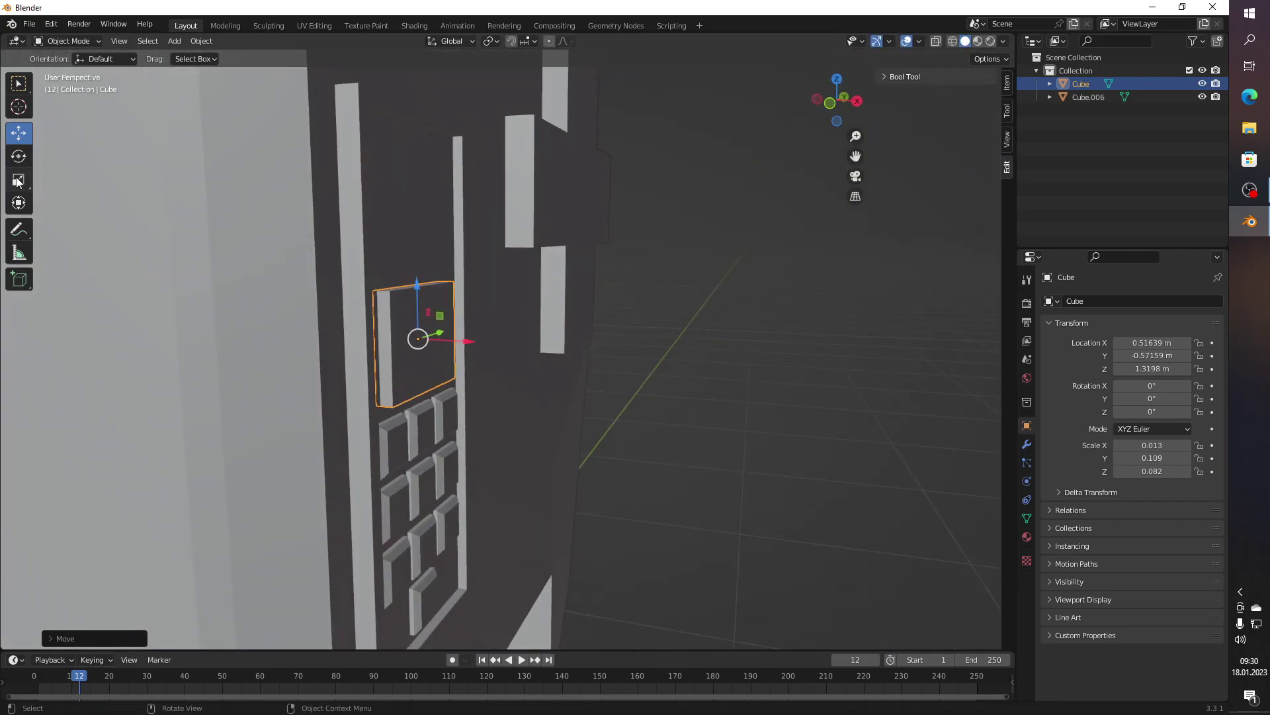
Step: Thin the screen frame along X to a scale of 0.008
click(18, 180)
drag(472, 337, 463, 338)
right_click(463, 338)
drag(466, 341, 447, 339)
drag(446, 340, 461, 299)
Step: Set the screen panel deeper to X 0.51488 m and enter Edit Mode on it
click(18, 133)
scroll(up, 3)
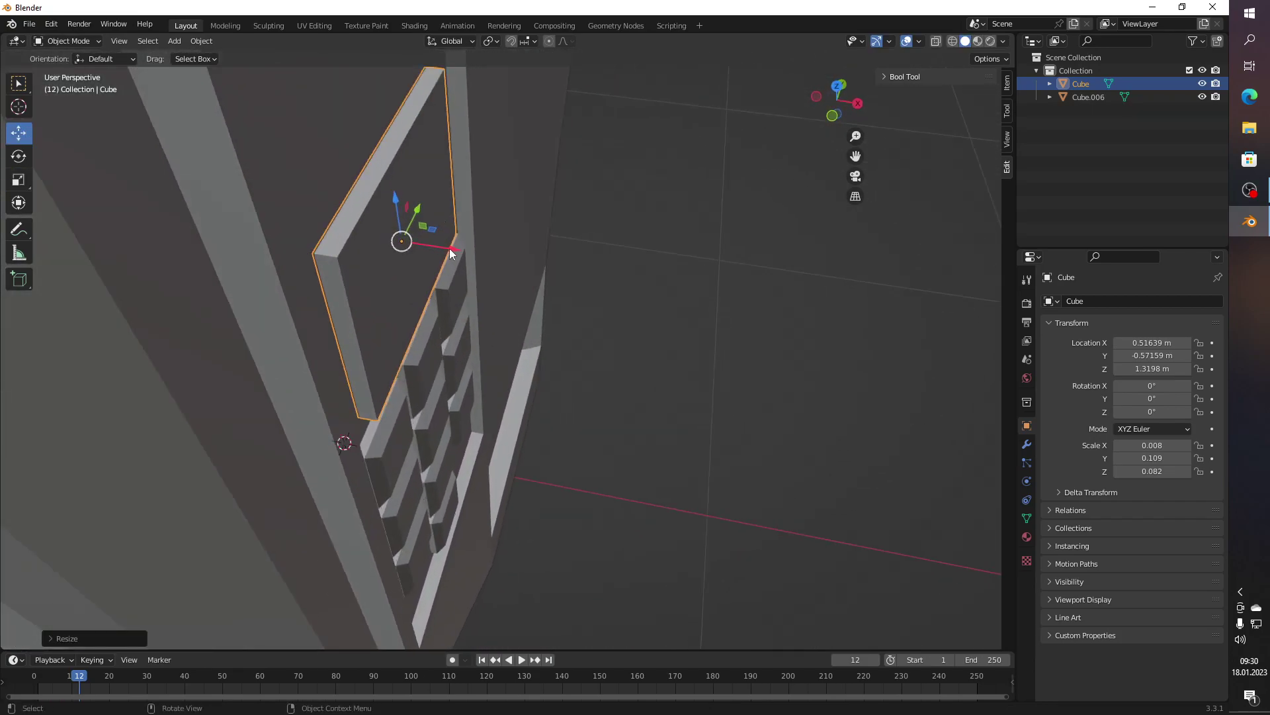
drag(448, 251, 440, 257)
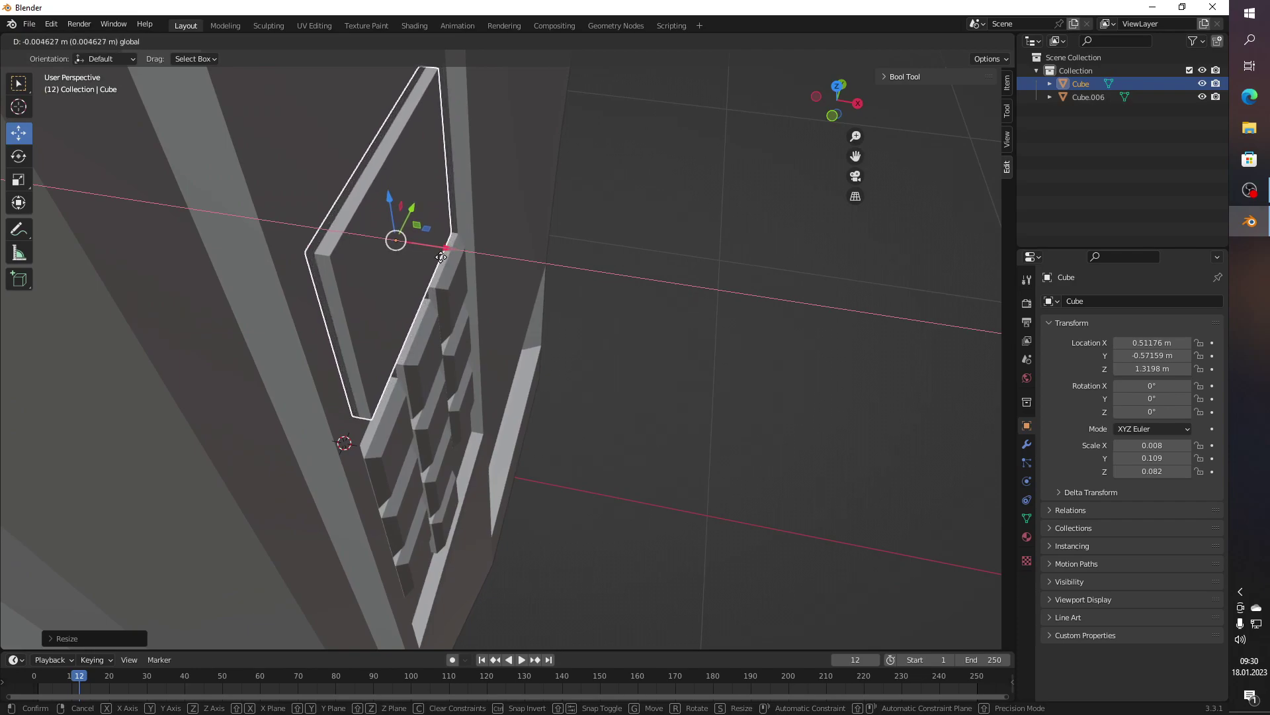
click(621, 271)
scroll(up, 3)
drag(621, 271, 487, 279)
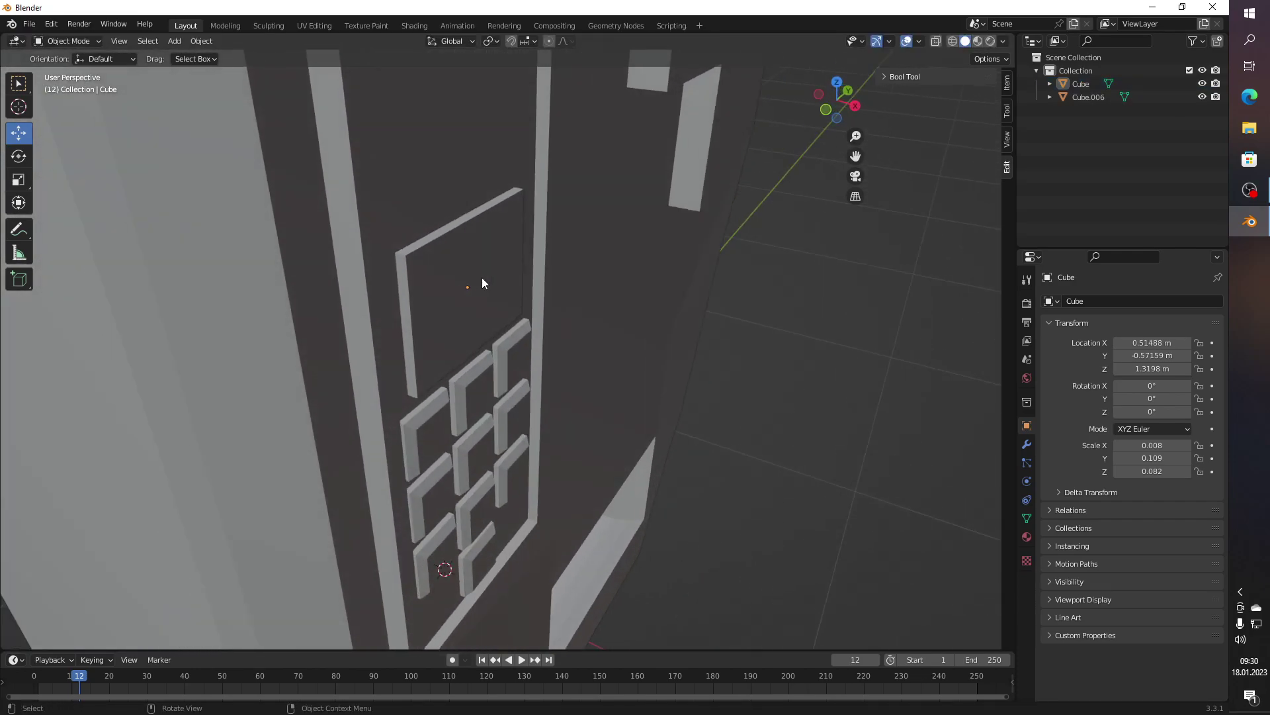
scroll(up, 3)
click(470, 281)
key(Tab)
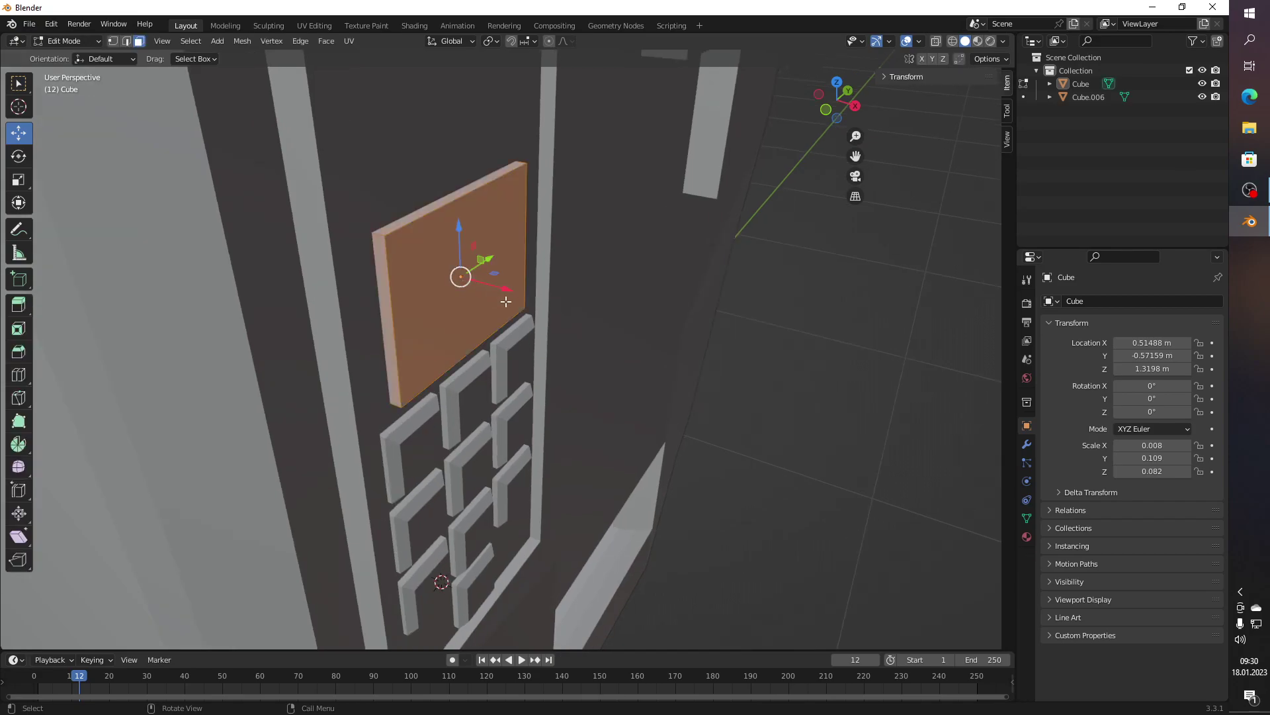
Step: Push the screen panel's mesh about -0.006 m along X to recess it into the door
drag(507, 298, 498, 295)
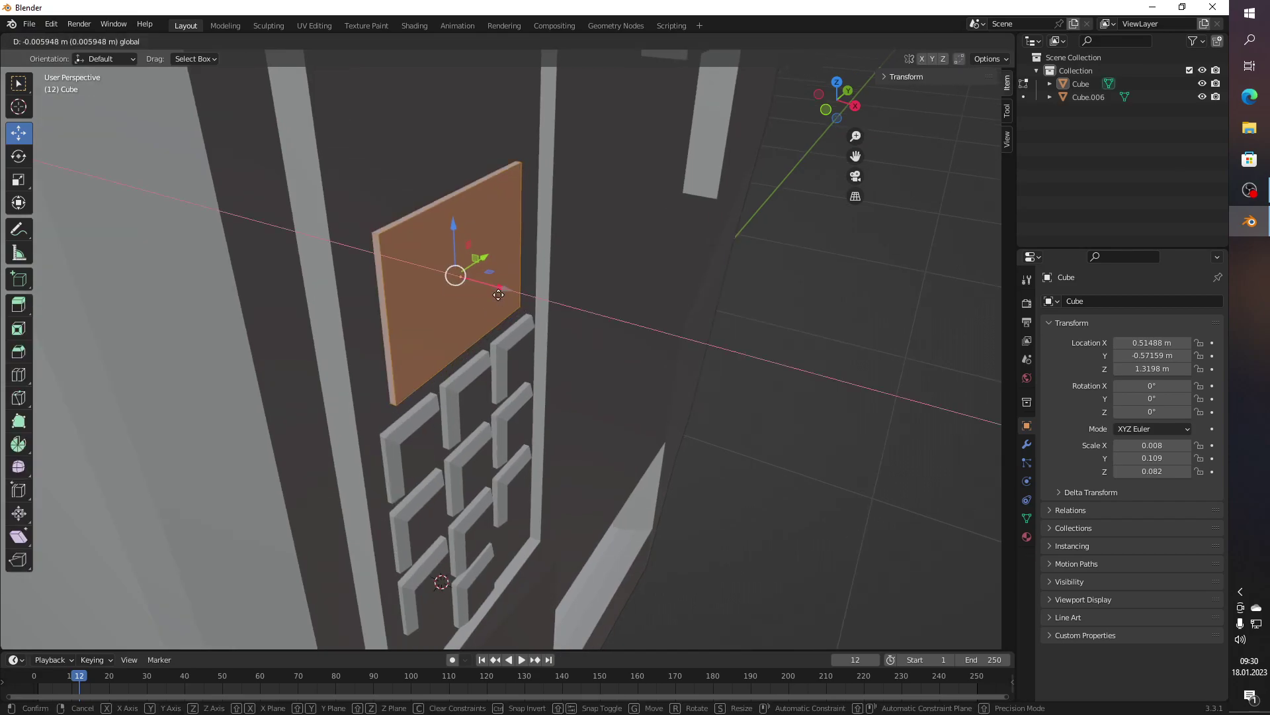
drag(800, 363, 715, 328)
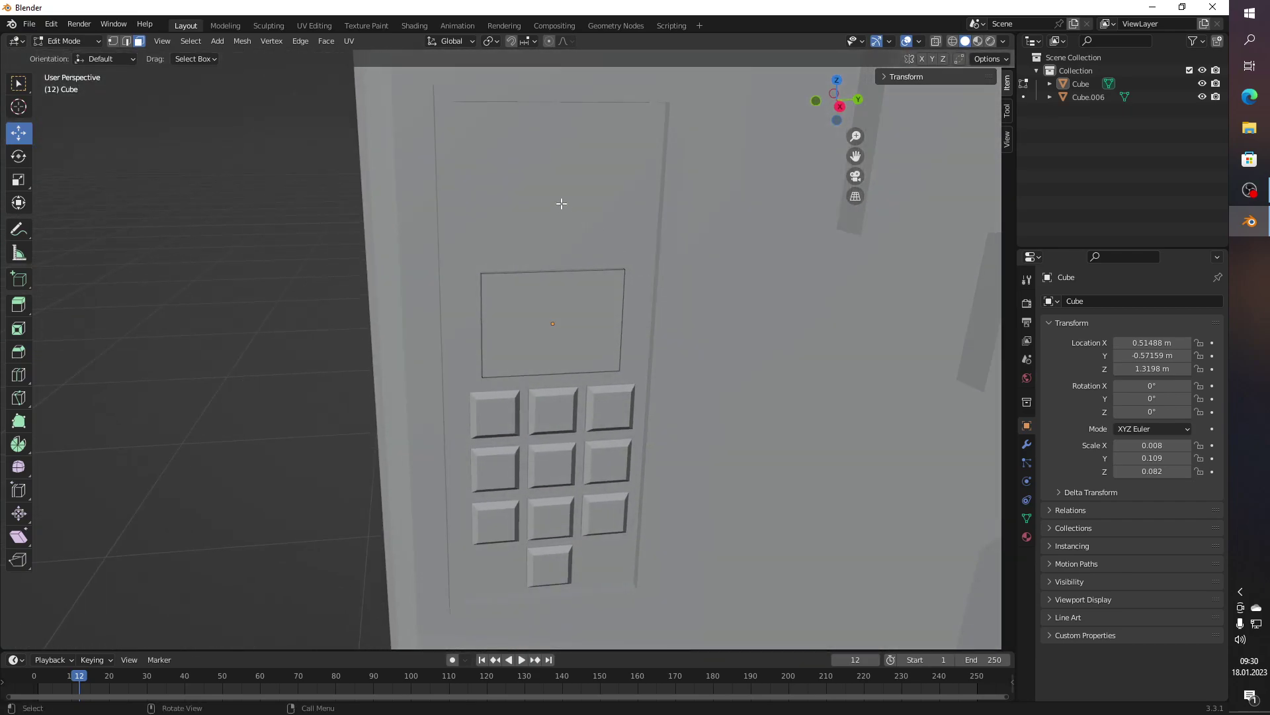
scroll(up, 3)
scroll(up, 3)
scroll(up, 3)
scroll(up, 3)
scroll(down, 3)
scroll(down, 3)
scroll(down, 3)
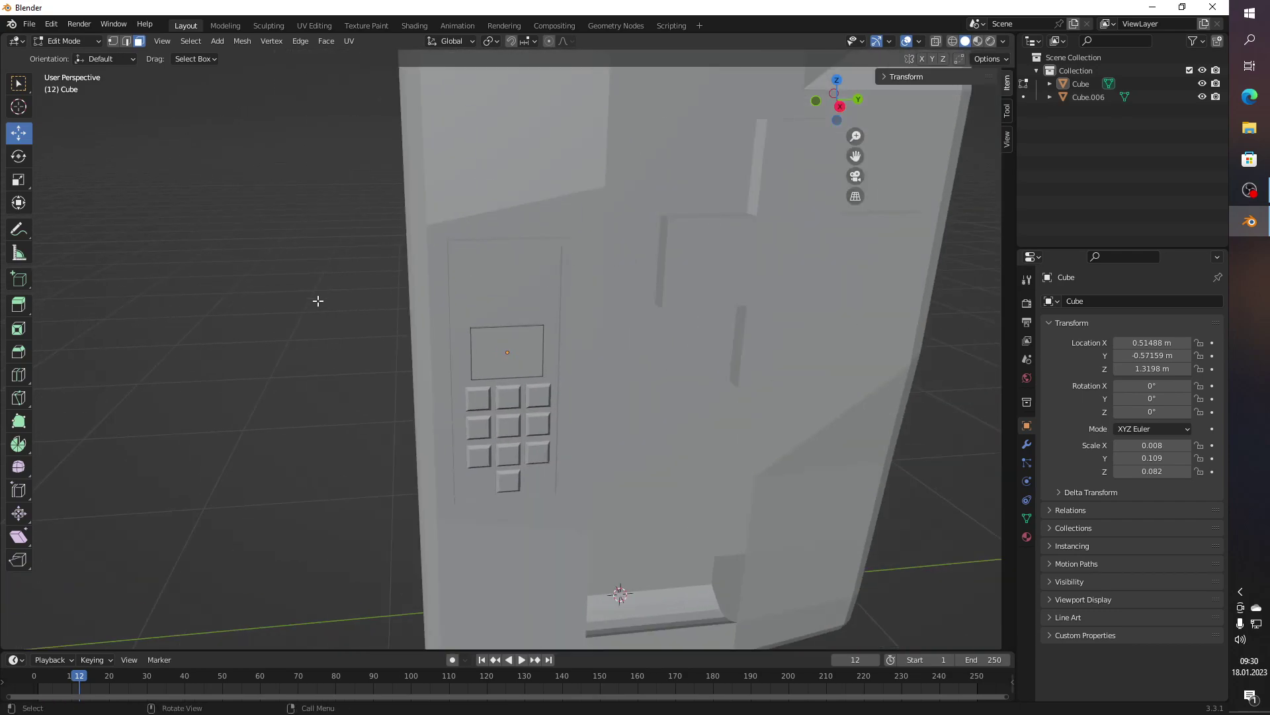
Step: Return to Object Mode and select the cabinet body Cube.006
key(Tab)
drag(362, 320, 470, 366)
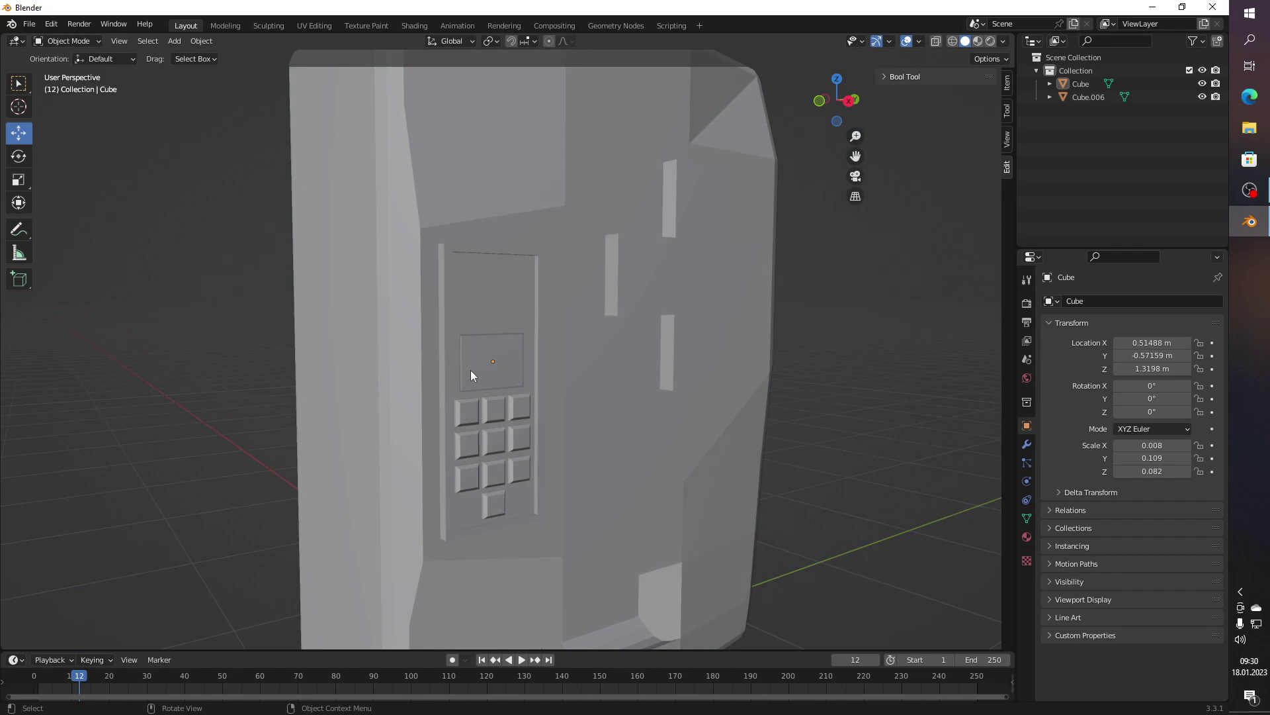
key(Tab)
click(479, 364)
key(Tab)
click(381, 368)
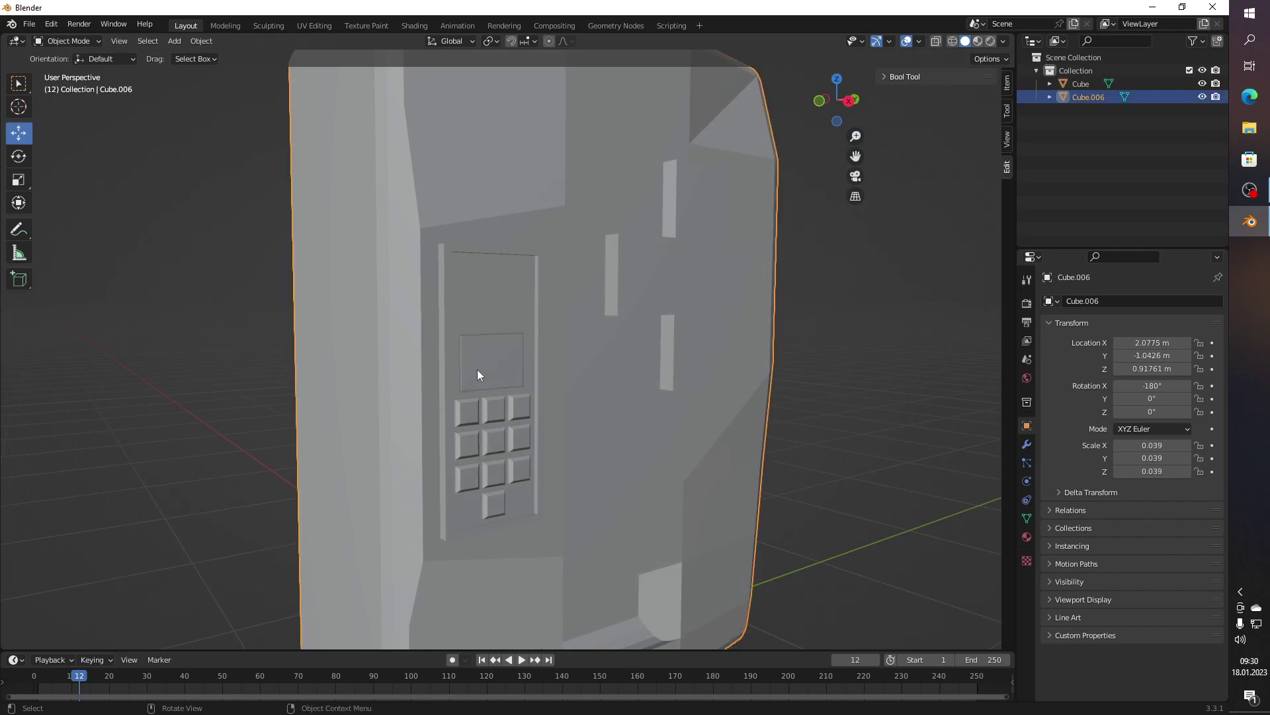
Step: Join the cabinet body Cube.006 into the screen Cube as one object
click(478, 370)
right_click(479, 369)
click(478, 369)
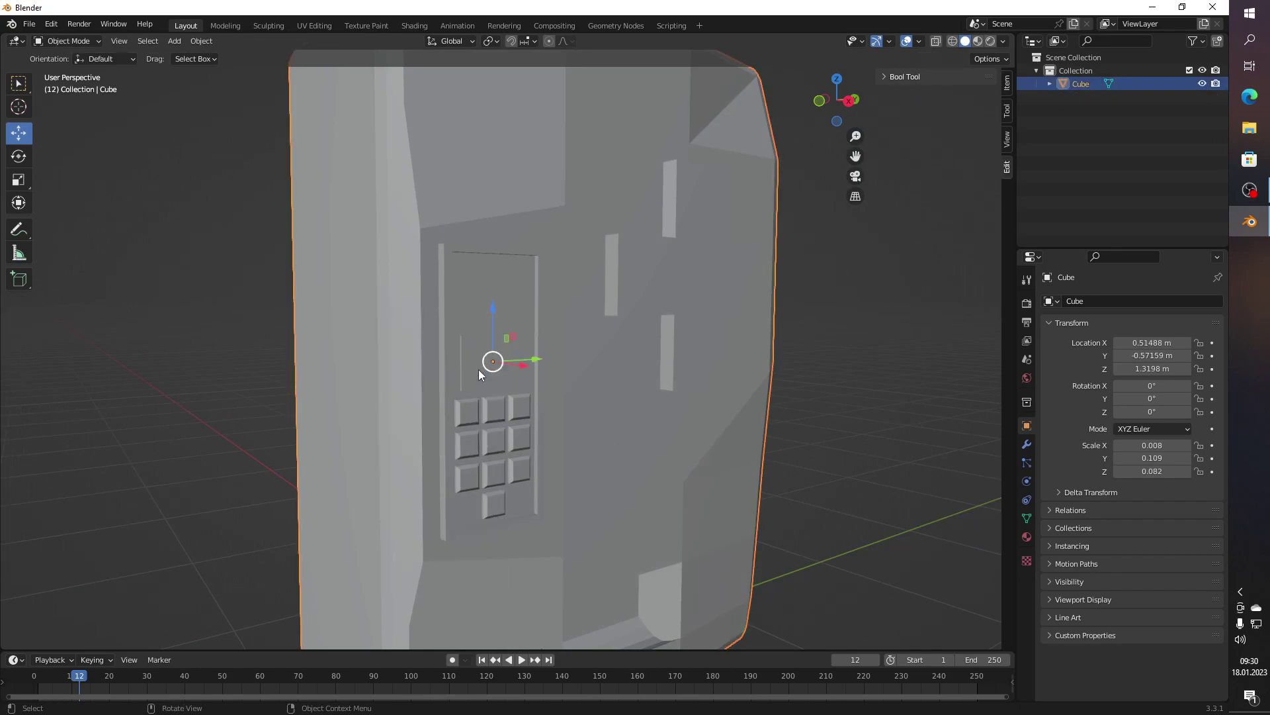
scroll(down, 3)
key(Tab)
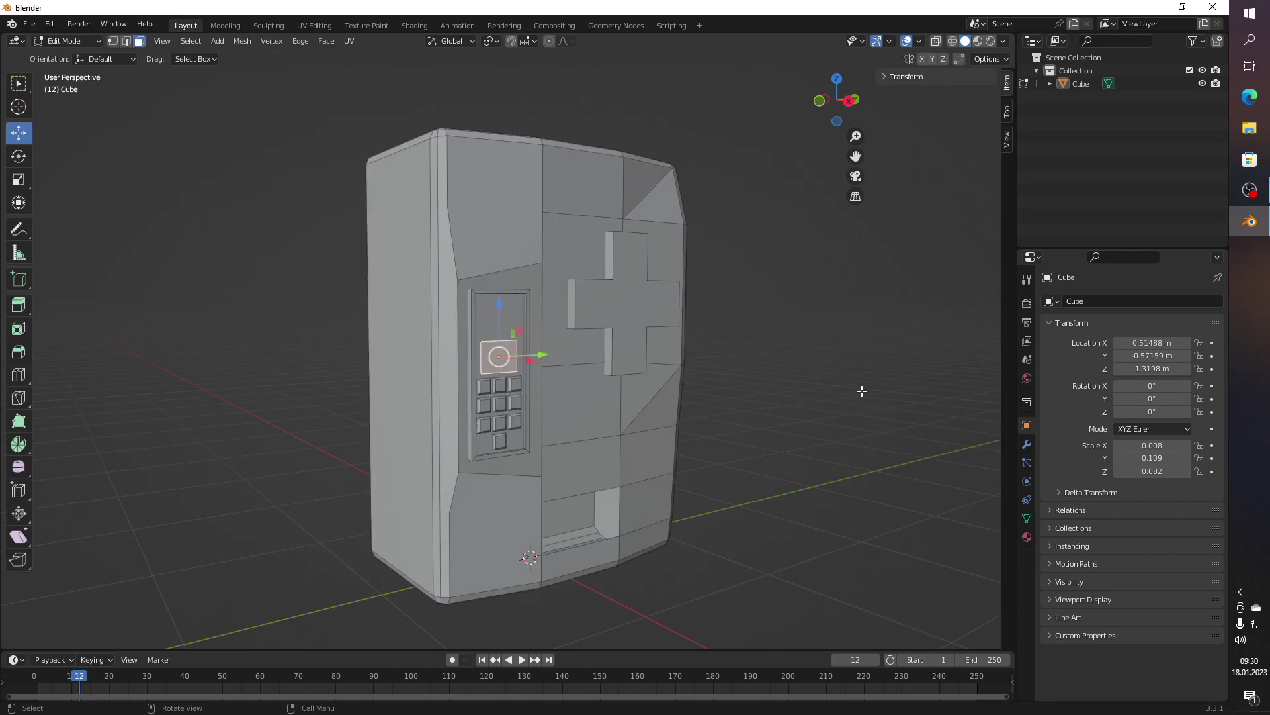
key(Tab)
Step: Apply smooth shading to the joined cabinet
drag(858, 392, 686, 370)
click(562, 351)
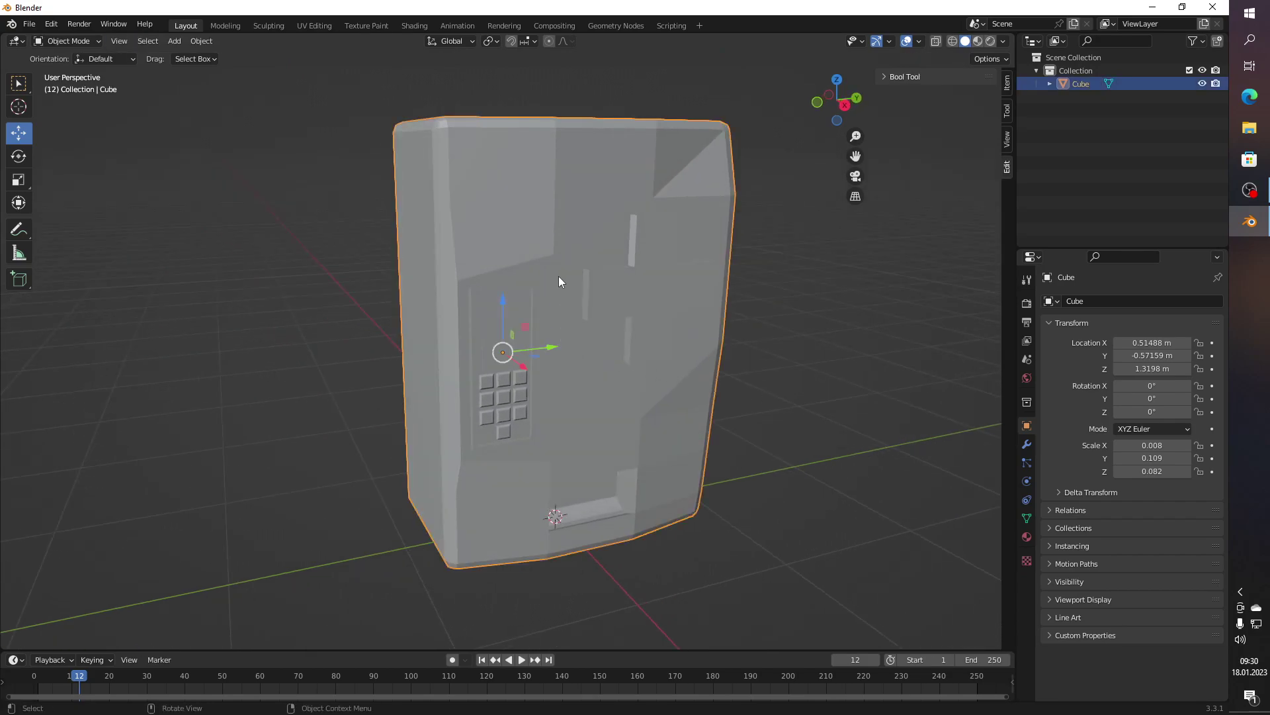
right_click(558, 275)
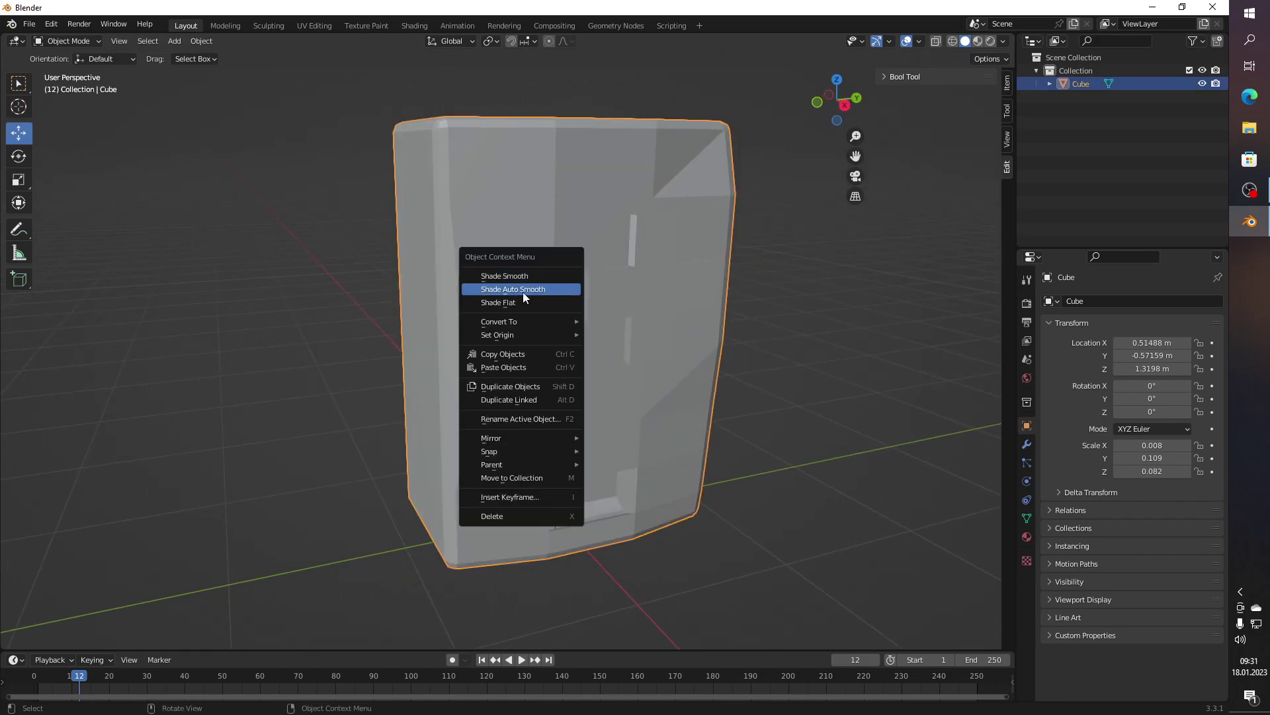
click(523, 292)
drag(618, 323, 716, 303)
scroll(up, 3)
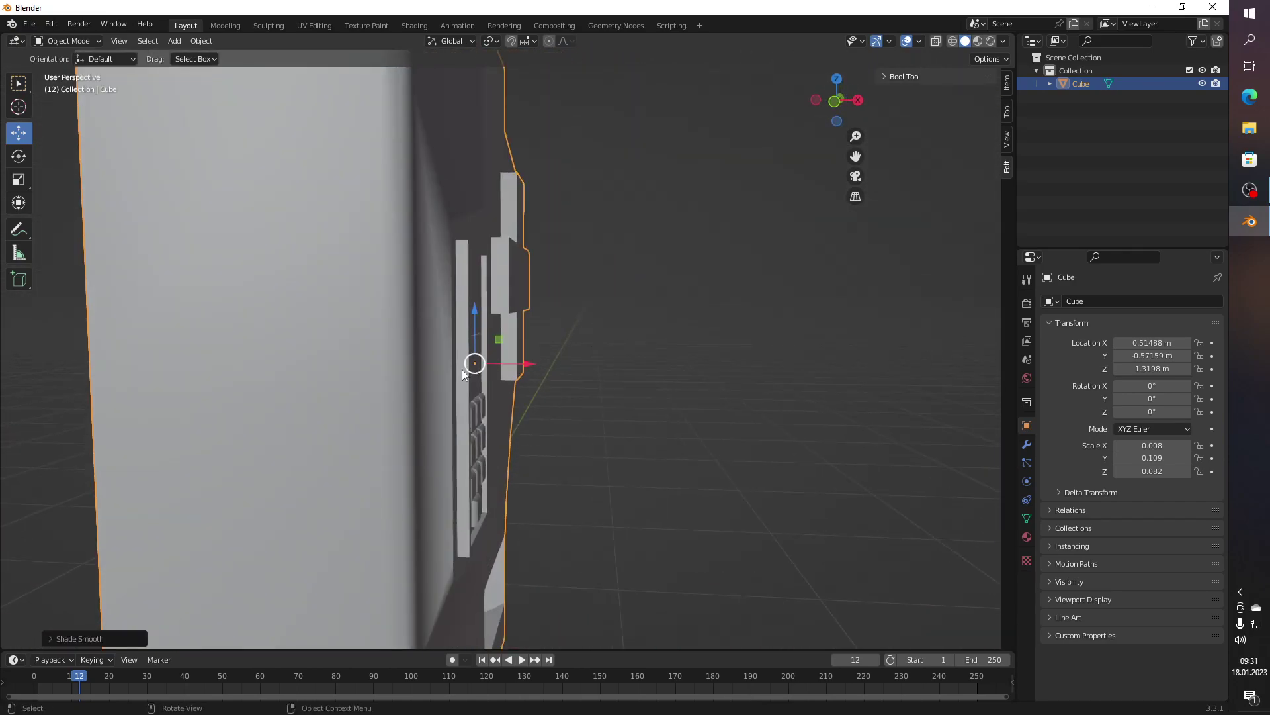
right_click(426, 383)
click(388, 392)
drag(388, 391, 496, 357)
Step: In Edit Mode, select the cabinet's narrow side face strip
key(Tab)
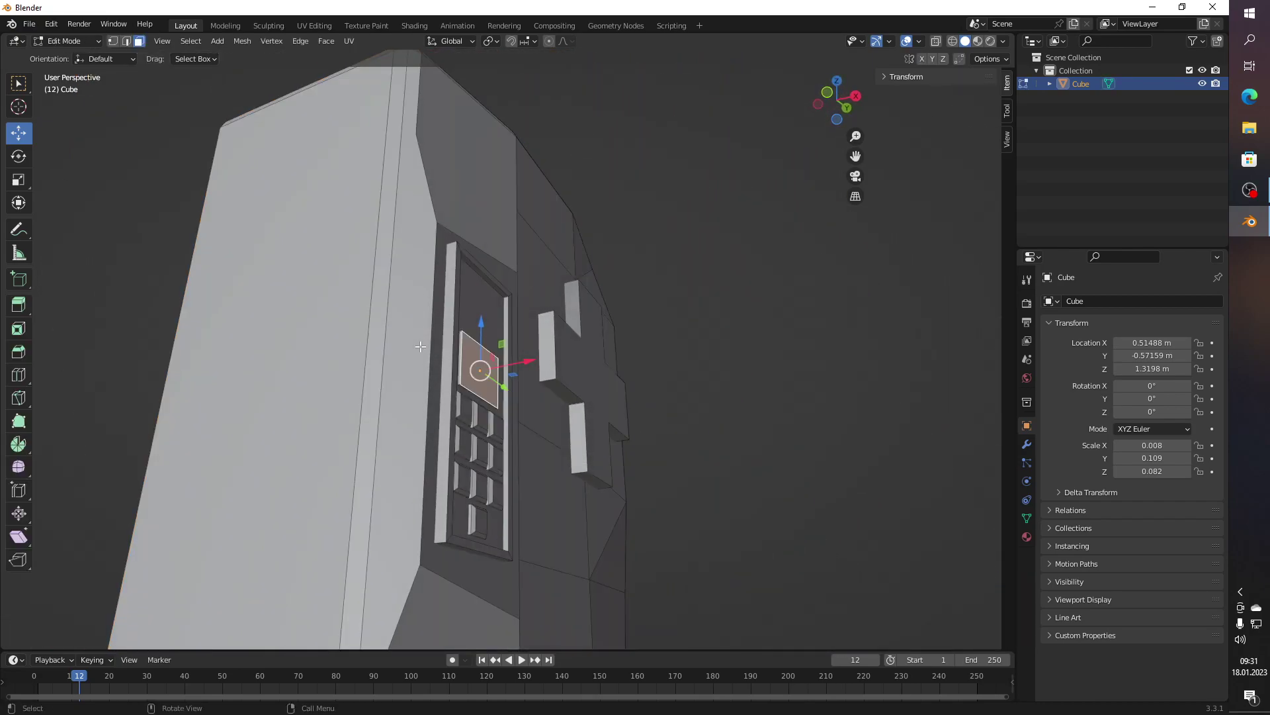
click(415, 345)
drag(415, 345, 410, 367)
right_click(410, 366)
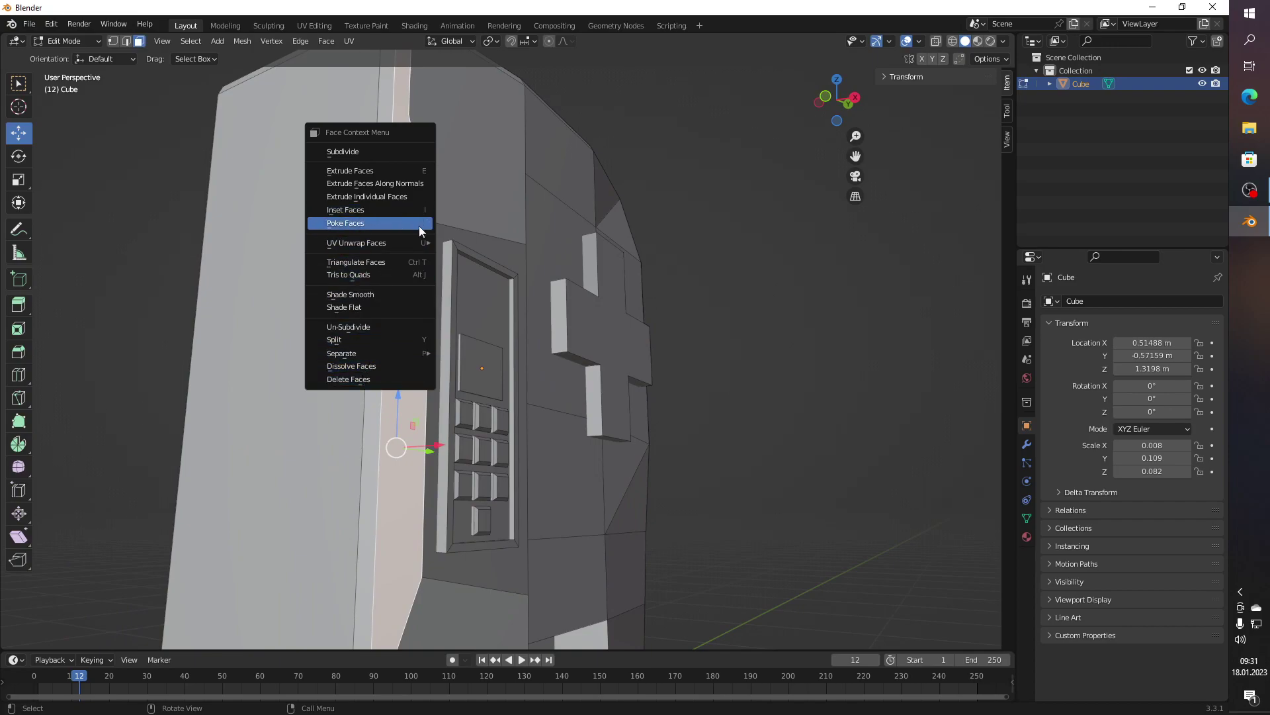
Step: Delete the selected side face strip and switch to edge select mode
key(x)
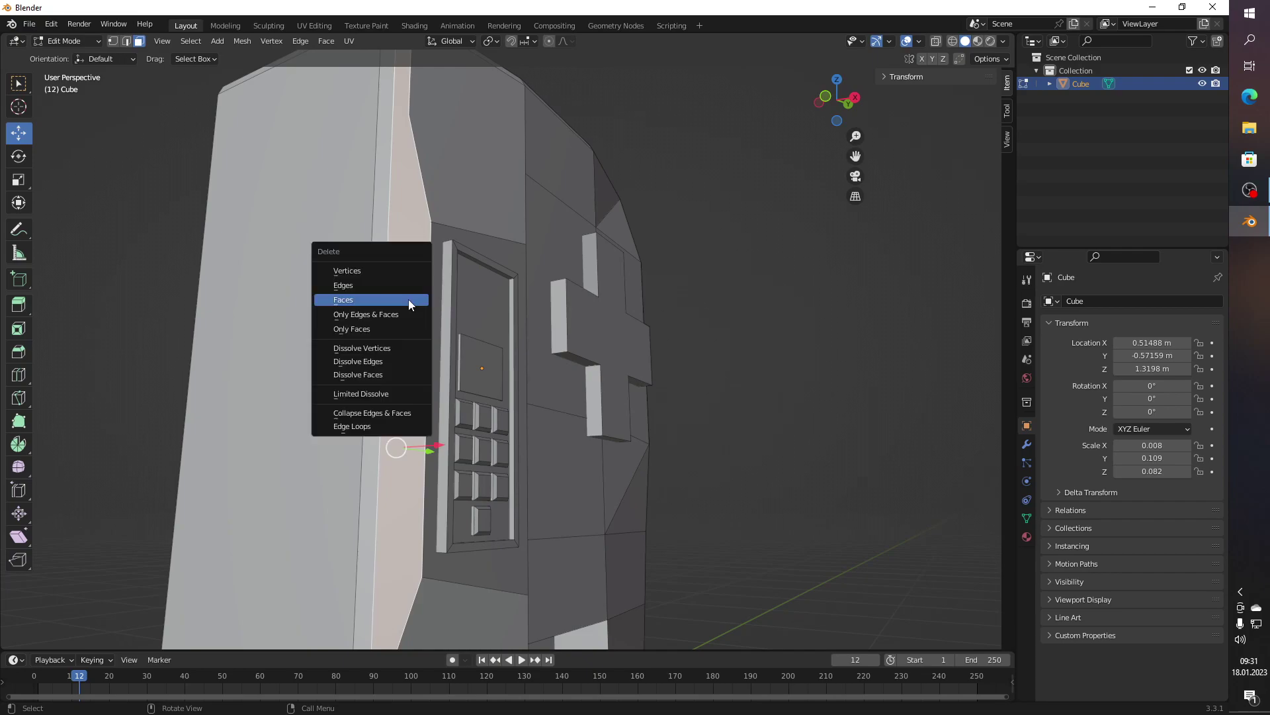
click(407, 301)
click(123, 42)
drag(311, 95, 459, 279)
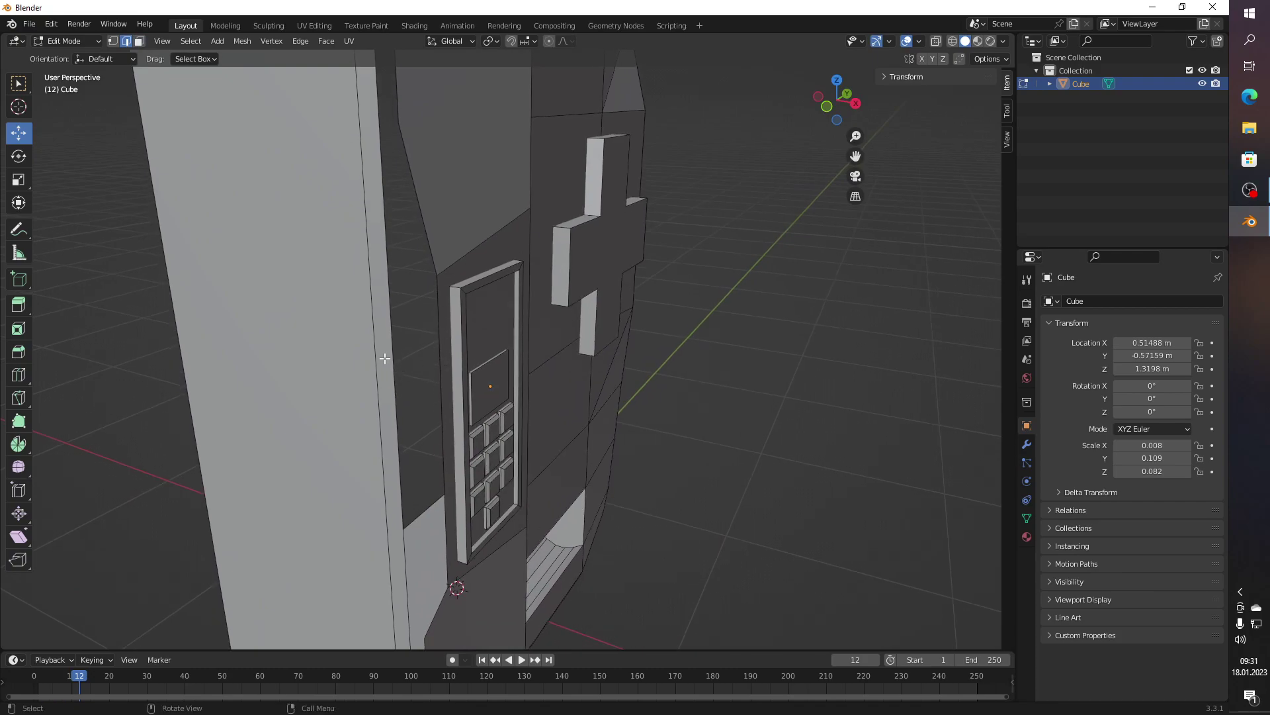
key(ctrl+r)
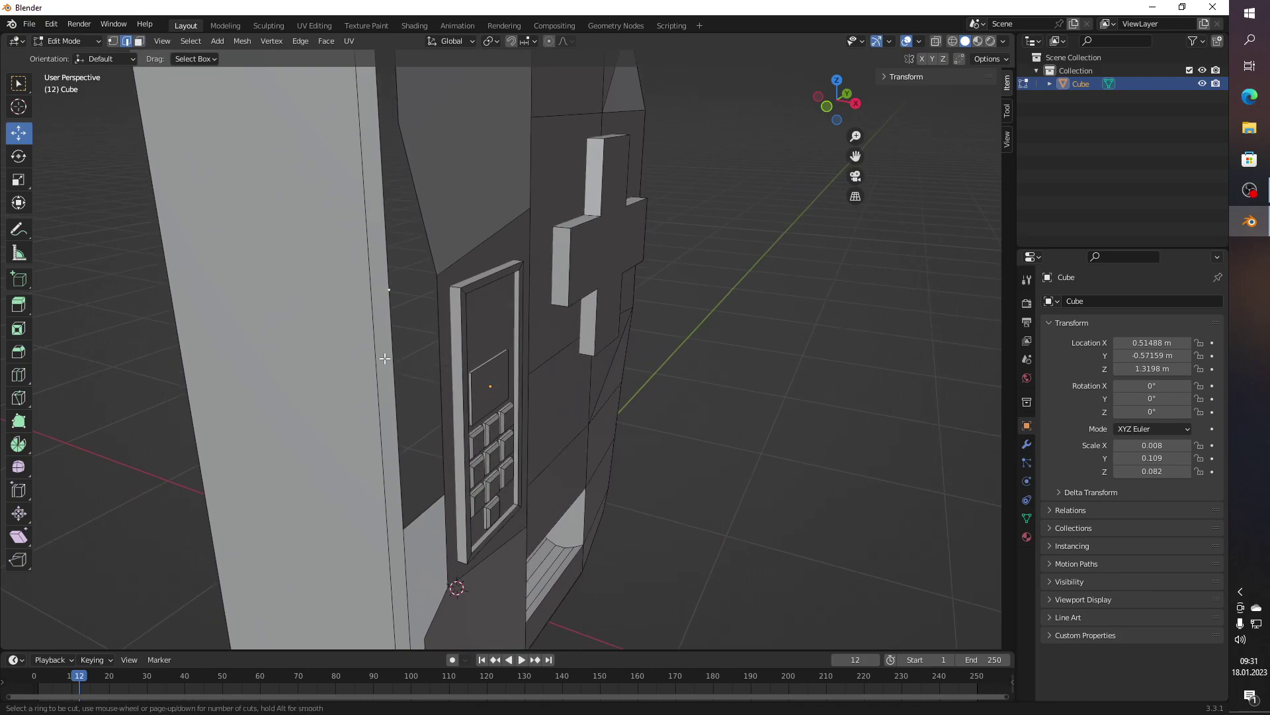
key(Escape)
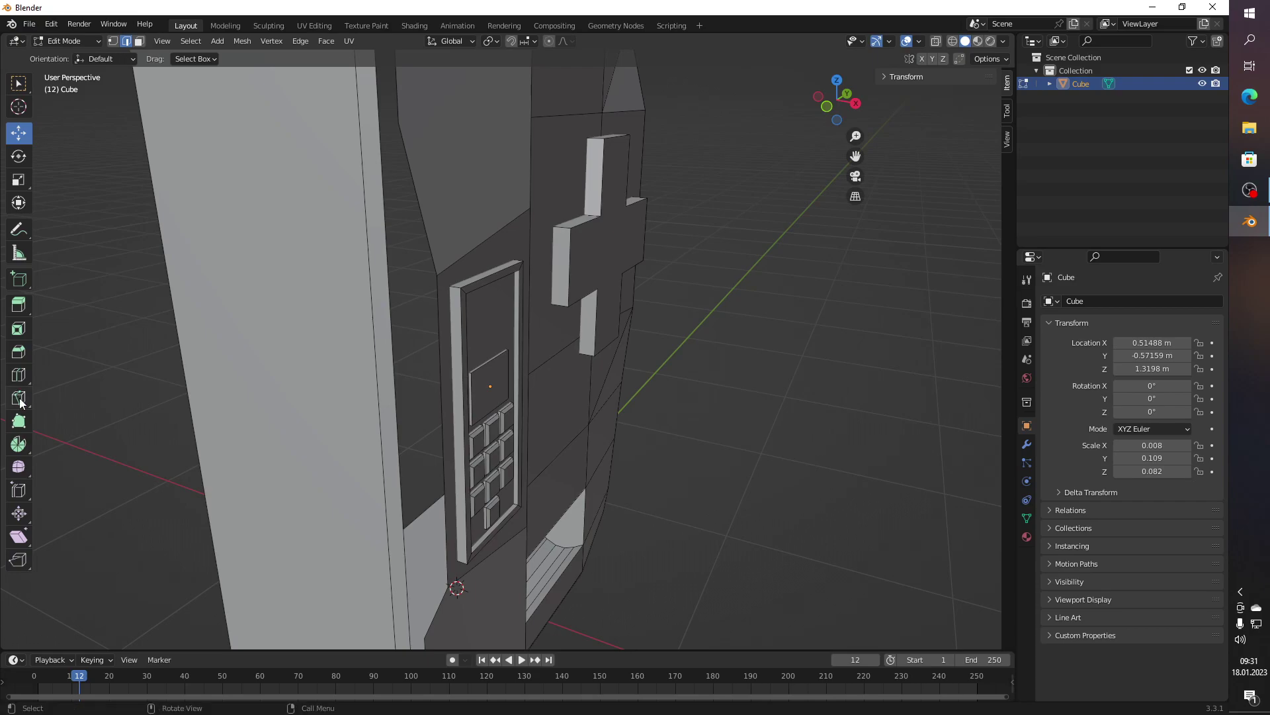
Step: Knife-cut new edges across the narrow top faces beside the opening
click(20, 401)
drag(297, 304, 388, 362)
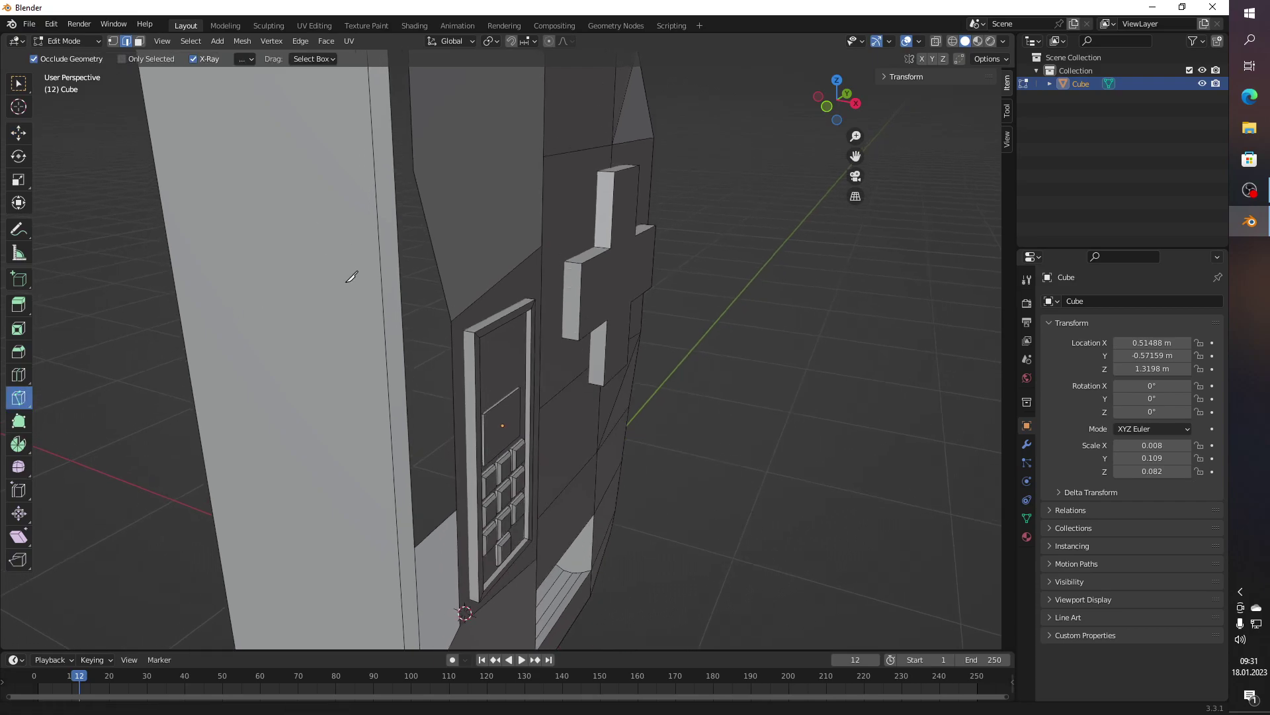
scroll(up, 3)
click(421, 272)
key(Return)
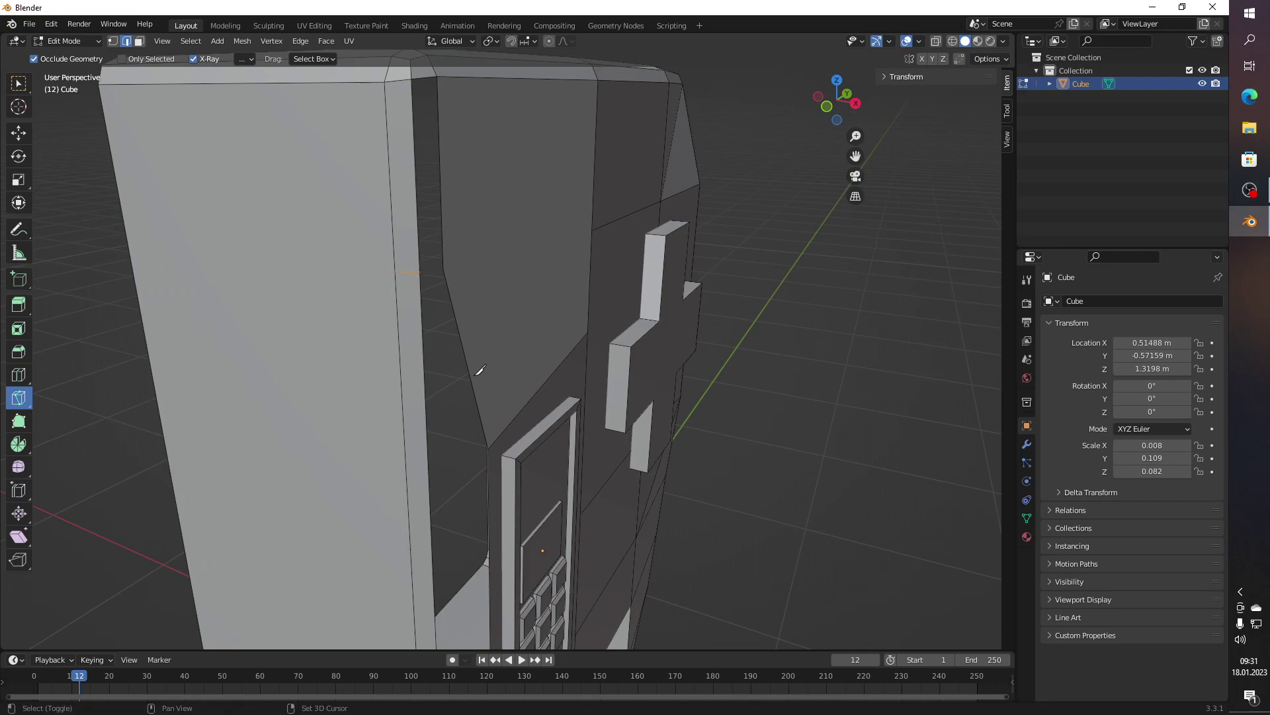
drag(476, 372, 419, 303)
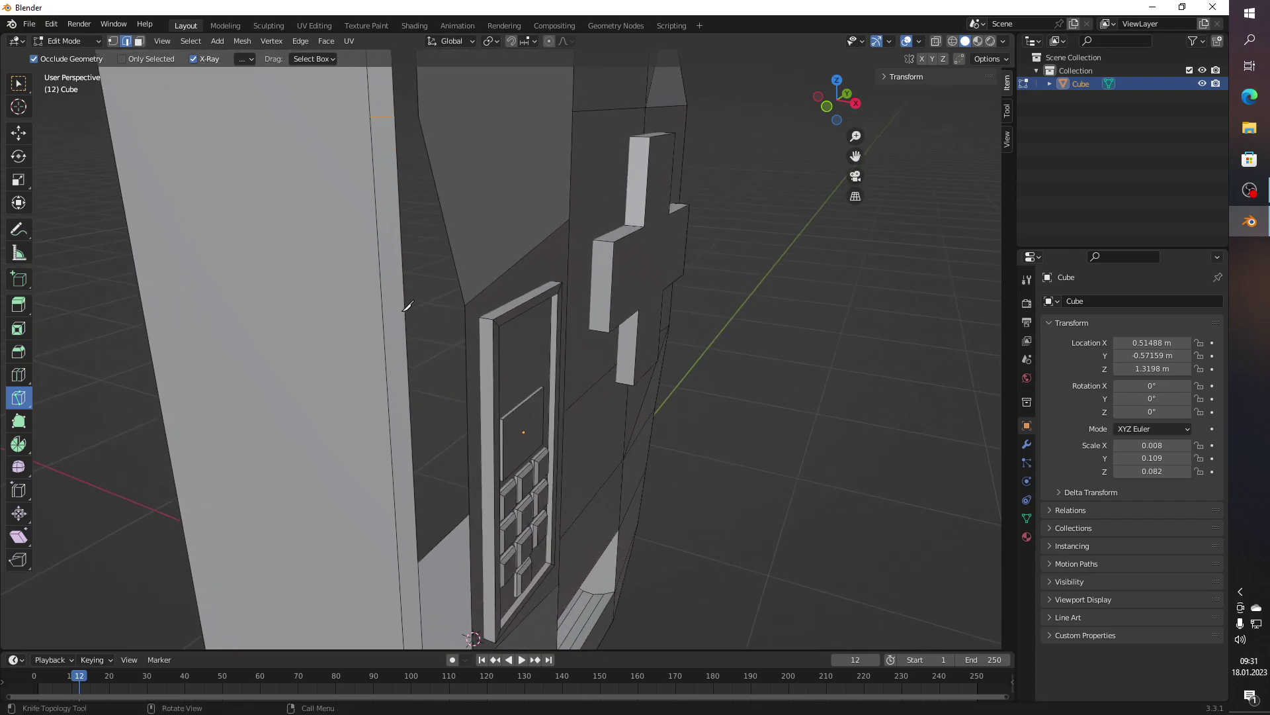
click(405, 308)
click(384, 309)
key(Return)
Step: Add short knife cuts on the vertical edge near the lower front corner
drag(397, 355, 474, 176)
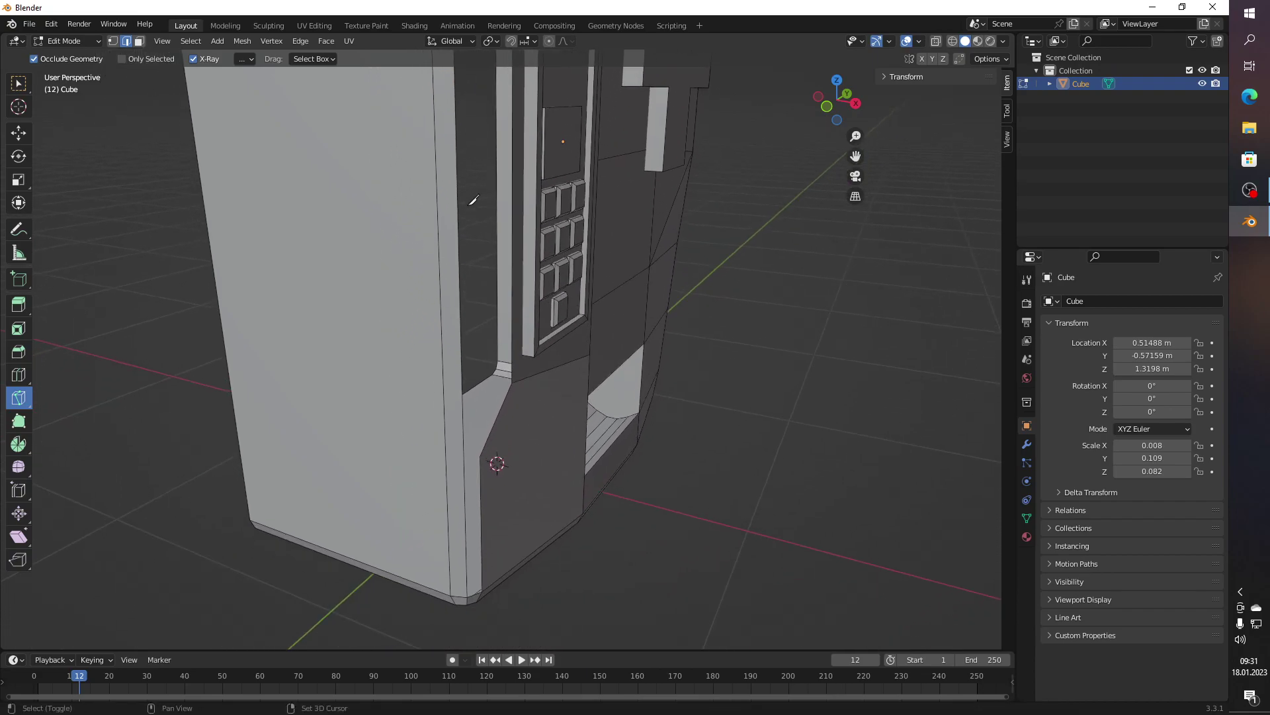
click(463, 389)
click(452, 386)
key(Return)
click(455, 445)
key(Return)
click(20, 134)
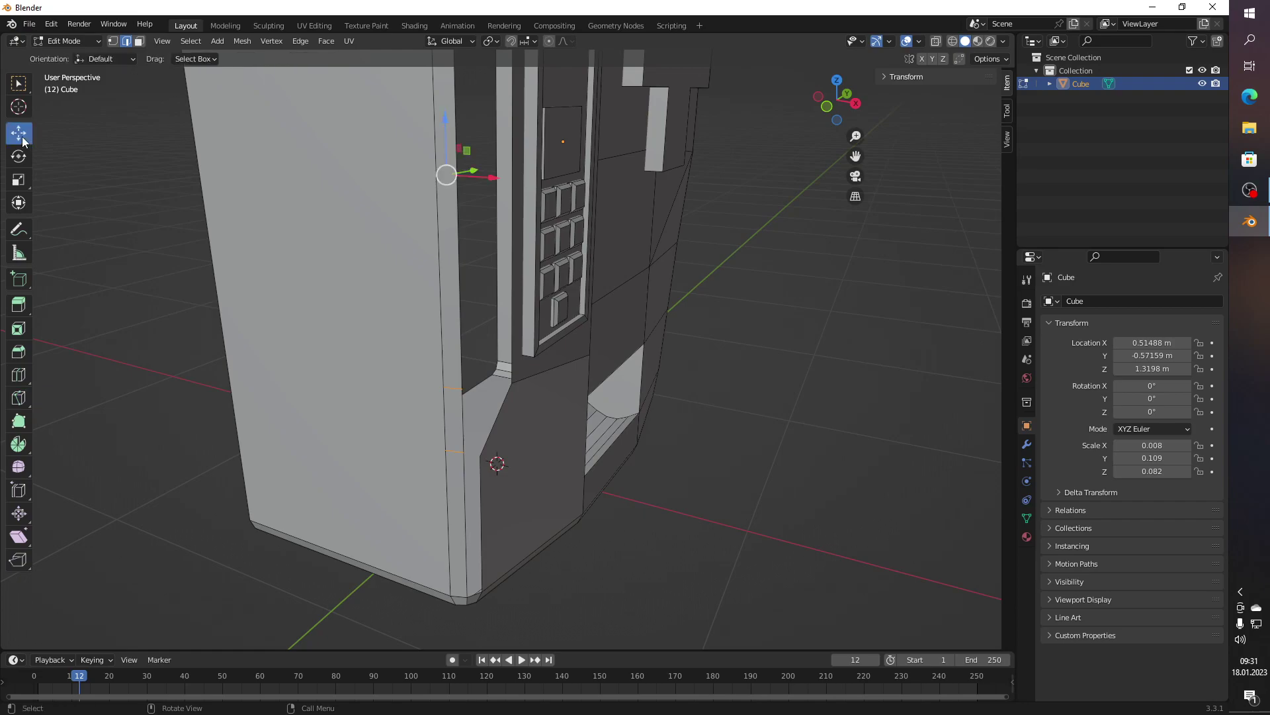
Step: Fill a new face from the edges beside the opening
drag(260, 115, 489, 359)
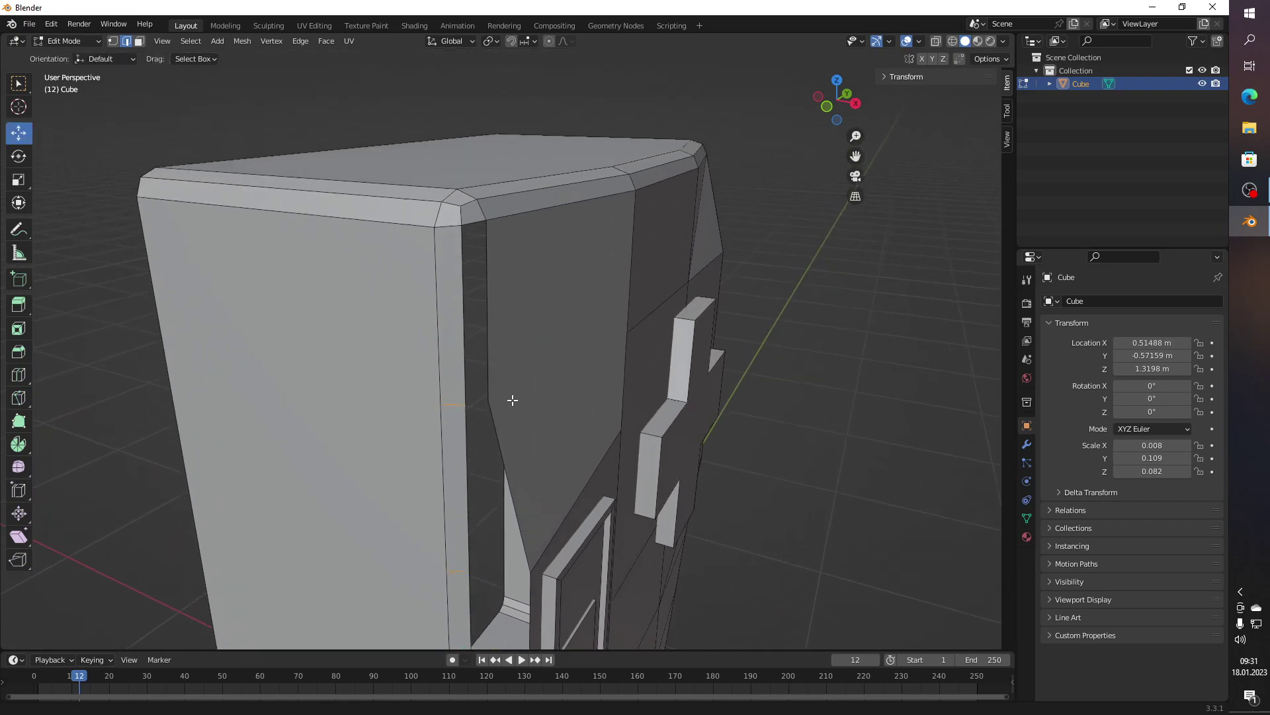
click(488, 359)
right_click(488, 355)
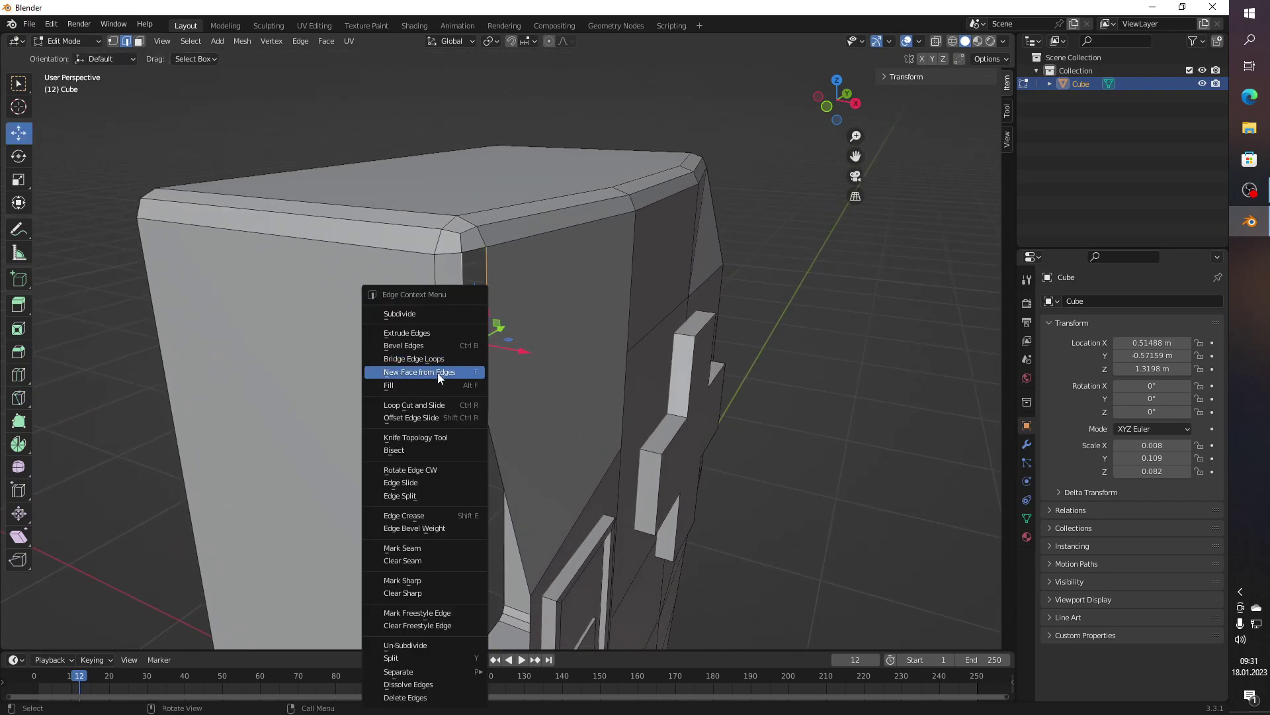
key(Escape)
drag(493, 398, 448, 290)
click(432, 307)
right_click(414, 323)
click(413, 323)
Step: Fill the gap at the bottom corner and the one just above it
drag(458, 349, 512, 368)
click(470, 528)
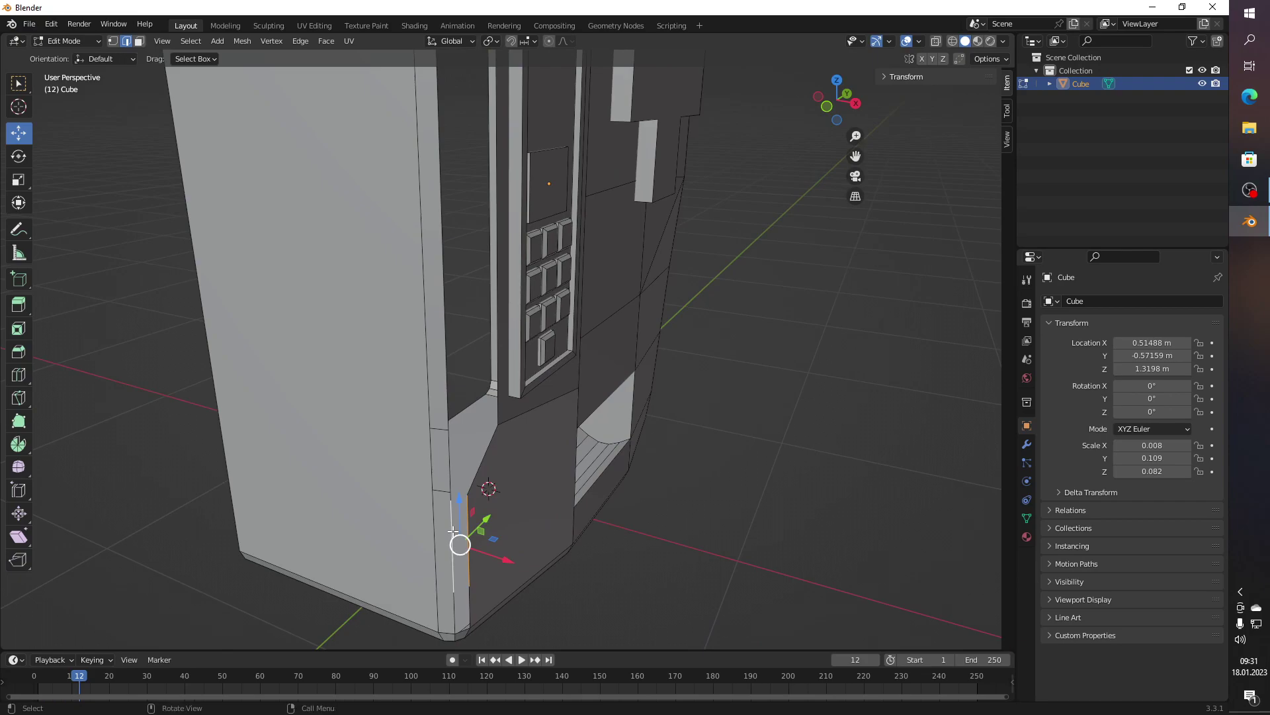
click(471, 613)
right_click(463, 615)
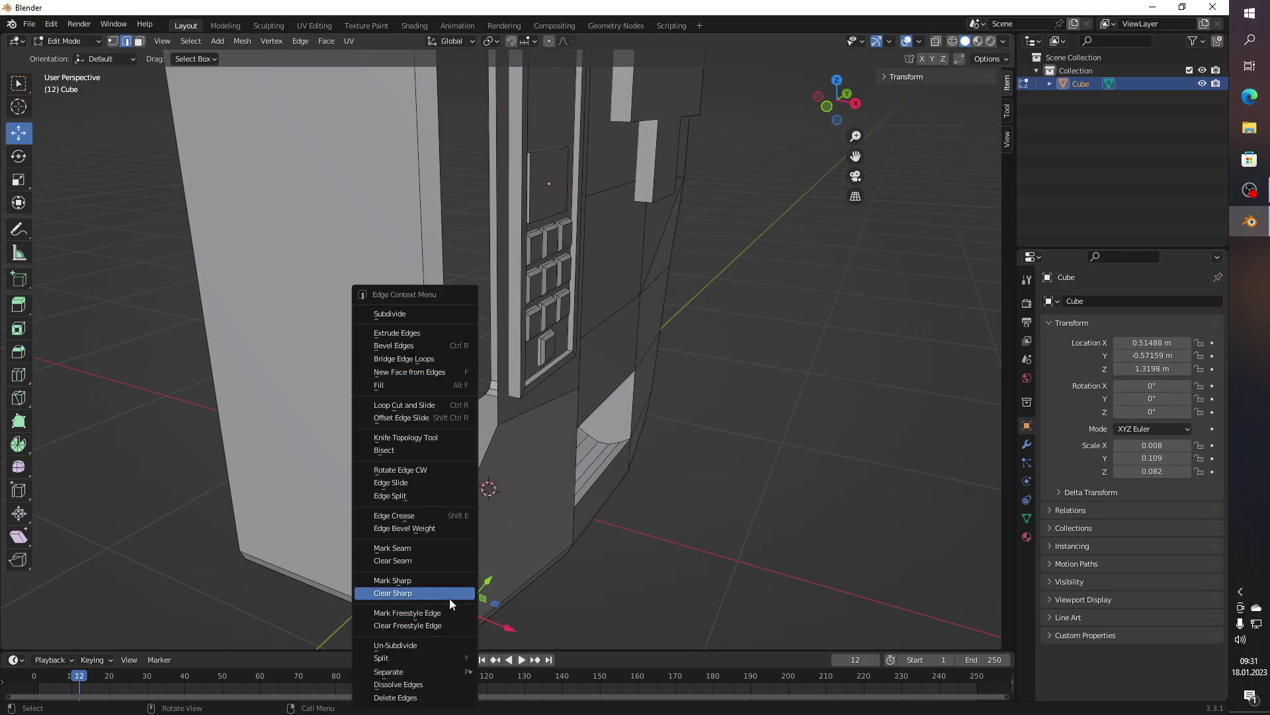
click(411, 383)
click(465, 553)
right_click(414, 543)
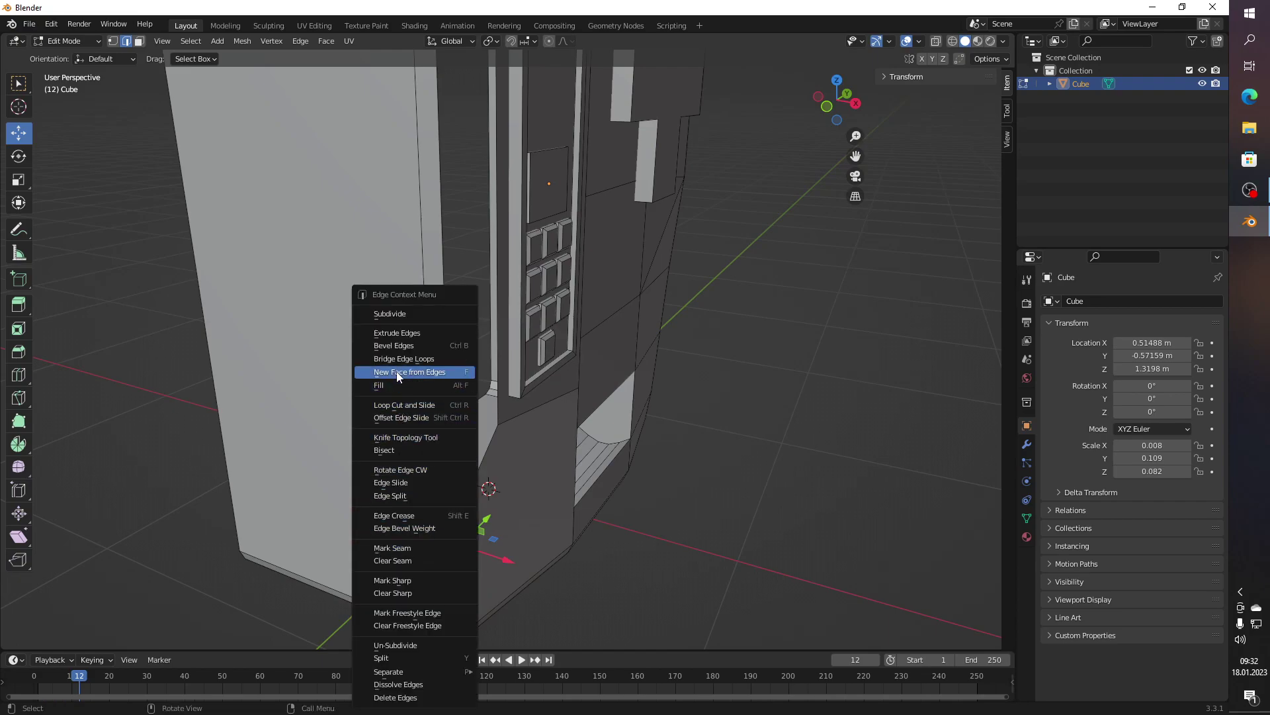
click(399, 372)
Step: Fill the gap between the diagonal corner edges
click(478, 475)
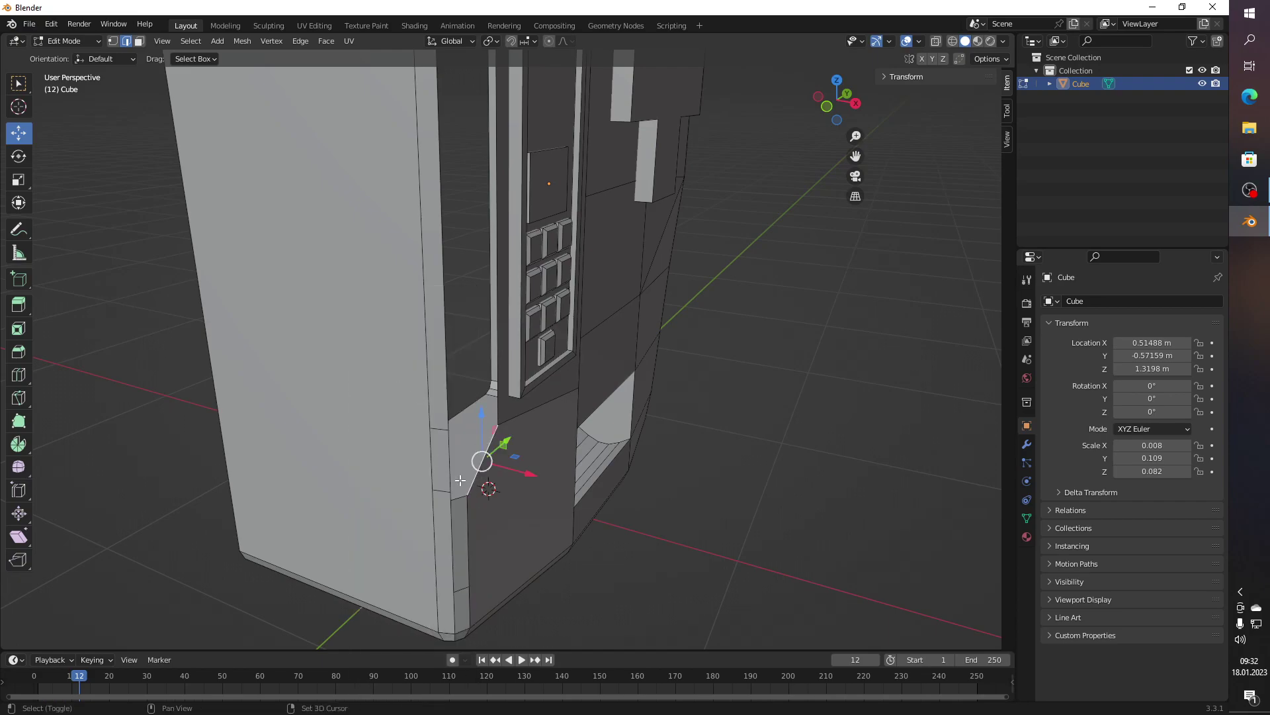
click(467, 482)
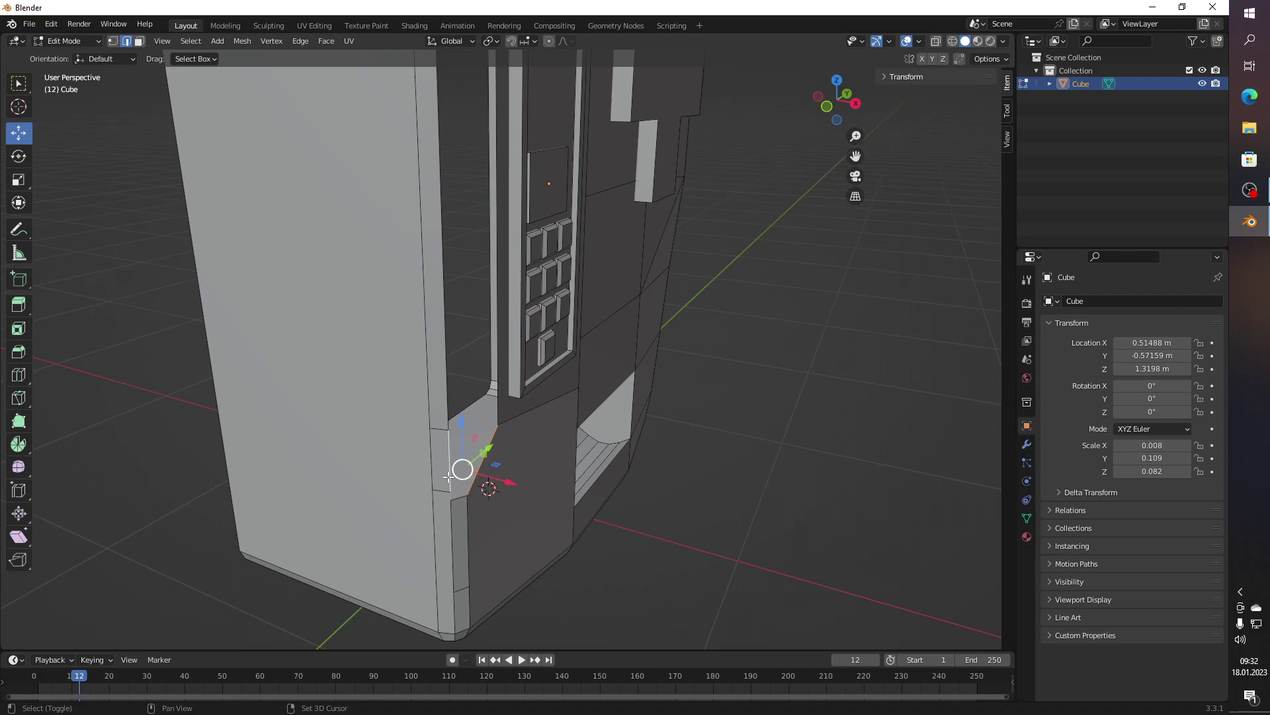
right_click(446, 474)
click(391, 371)
Step: Fill the last gap along the vertical edges beside the keypad panel
click(446, 402)
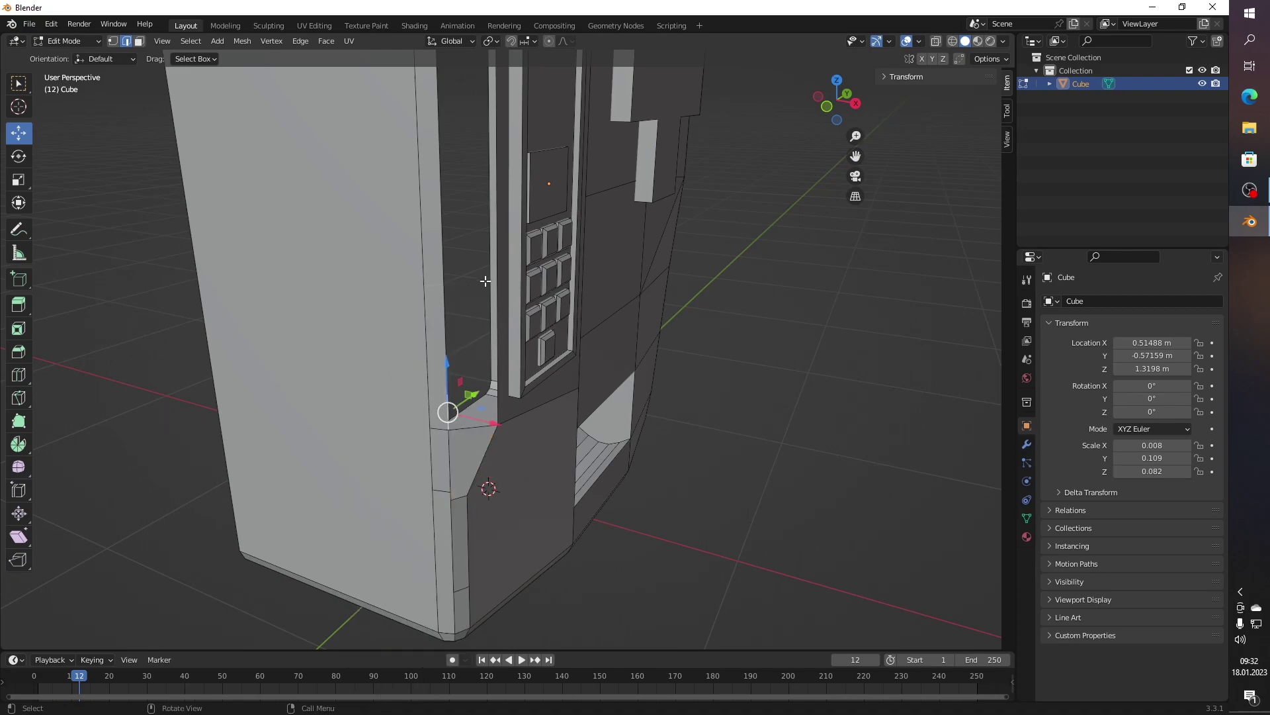
click(441, 344)
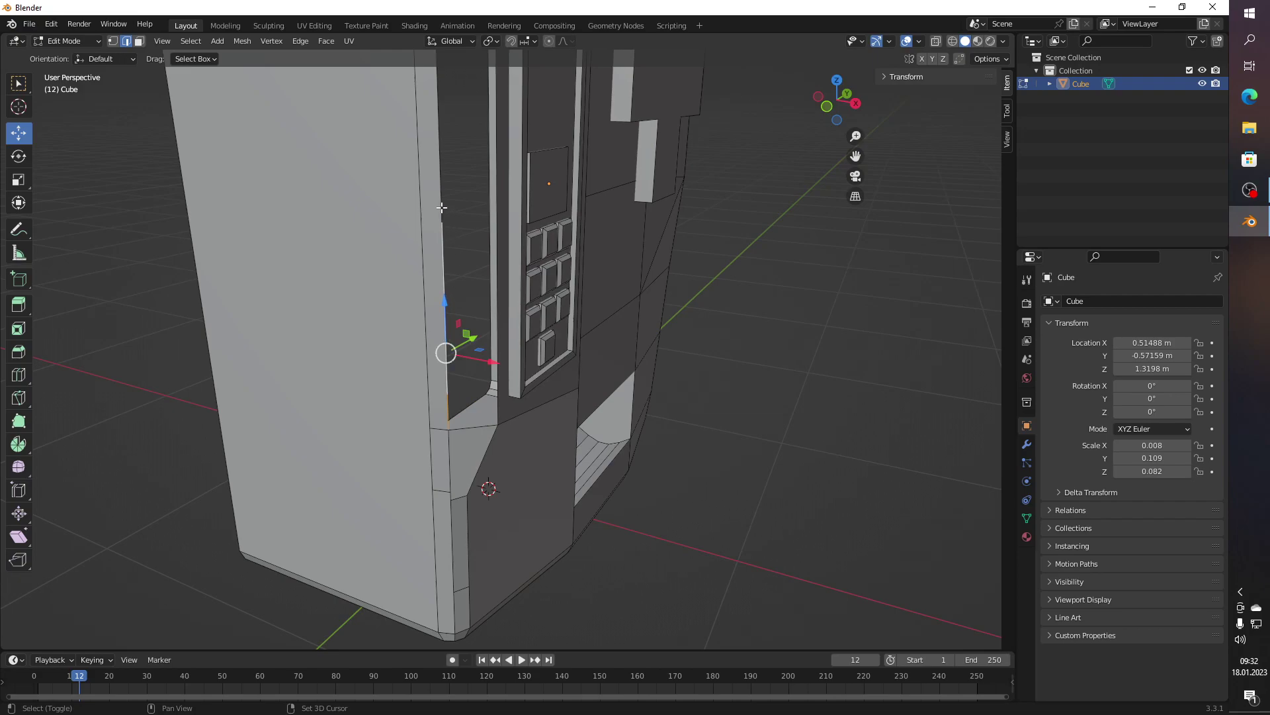
drag(457, 162, 450, 334)
click(456, 323)
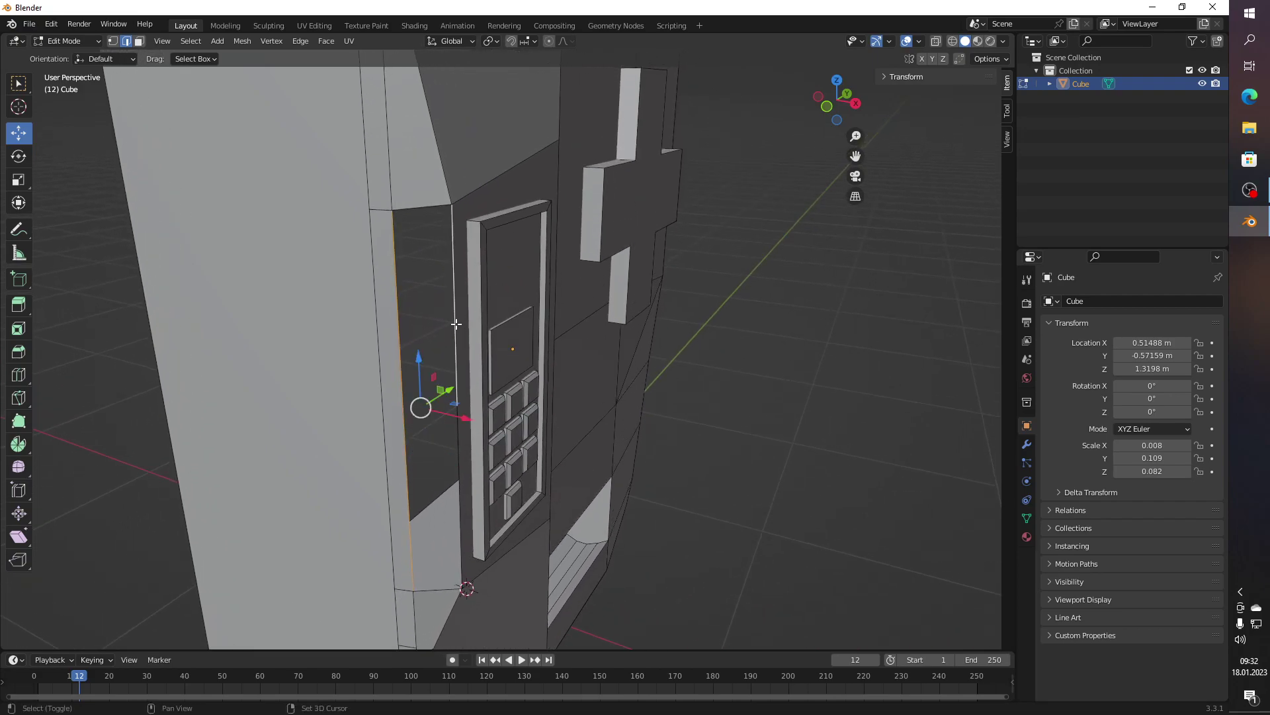
click(459, 528)
click(465, 574)
right_click(465, 574)
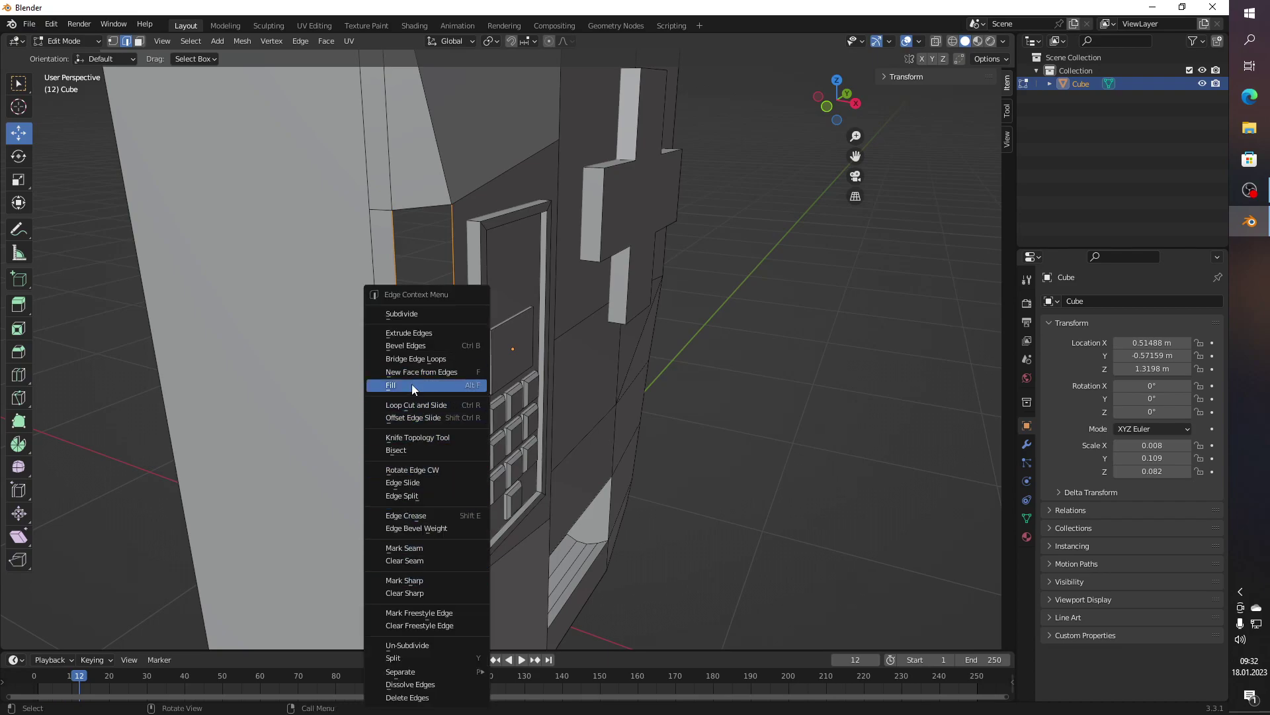
click(412, 387)
click(775, 434)
drag(774, 434, 899, 341)
Step: Return to Object Mode and orbit around to inspect the rebuilt cabinet
key(Tab)
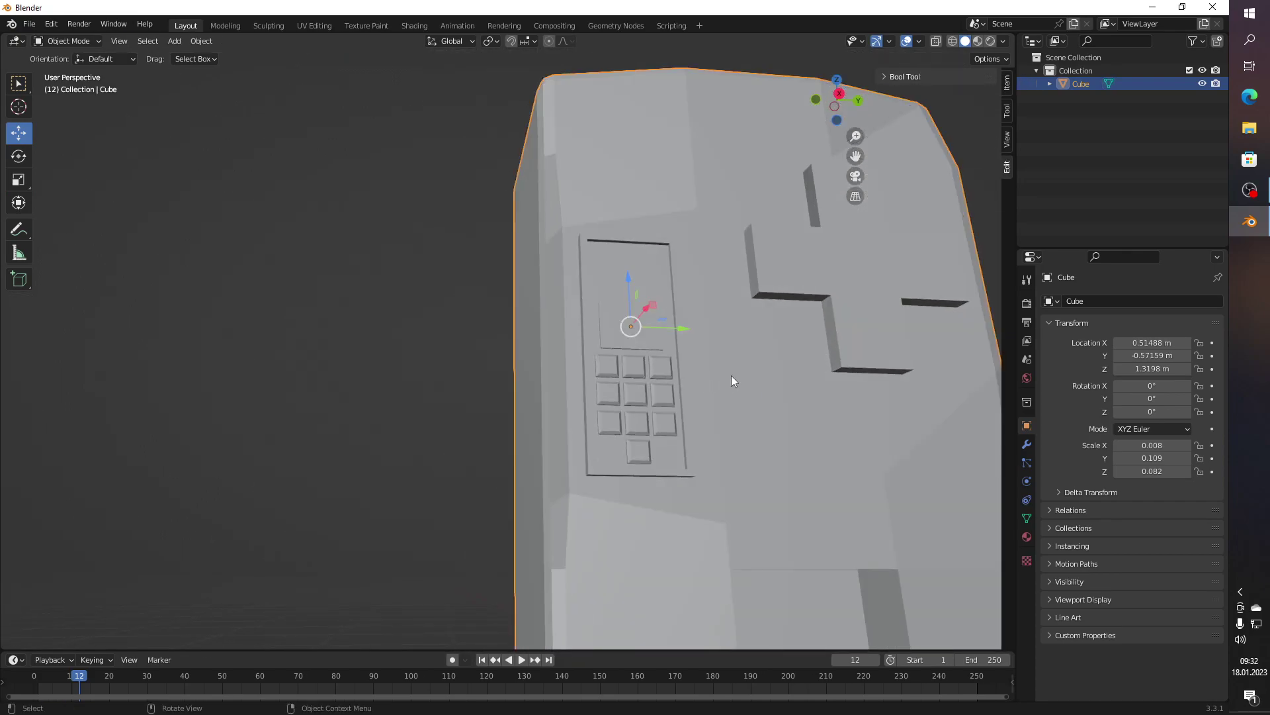
right_click(732, 375)
click(464, 331)
scroll(down, 3)
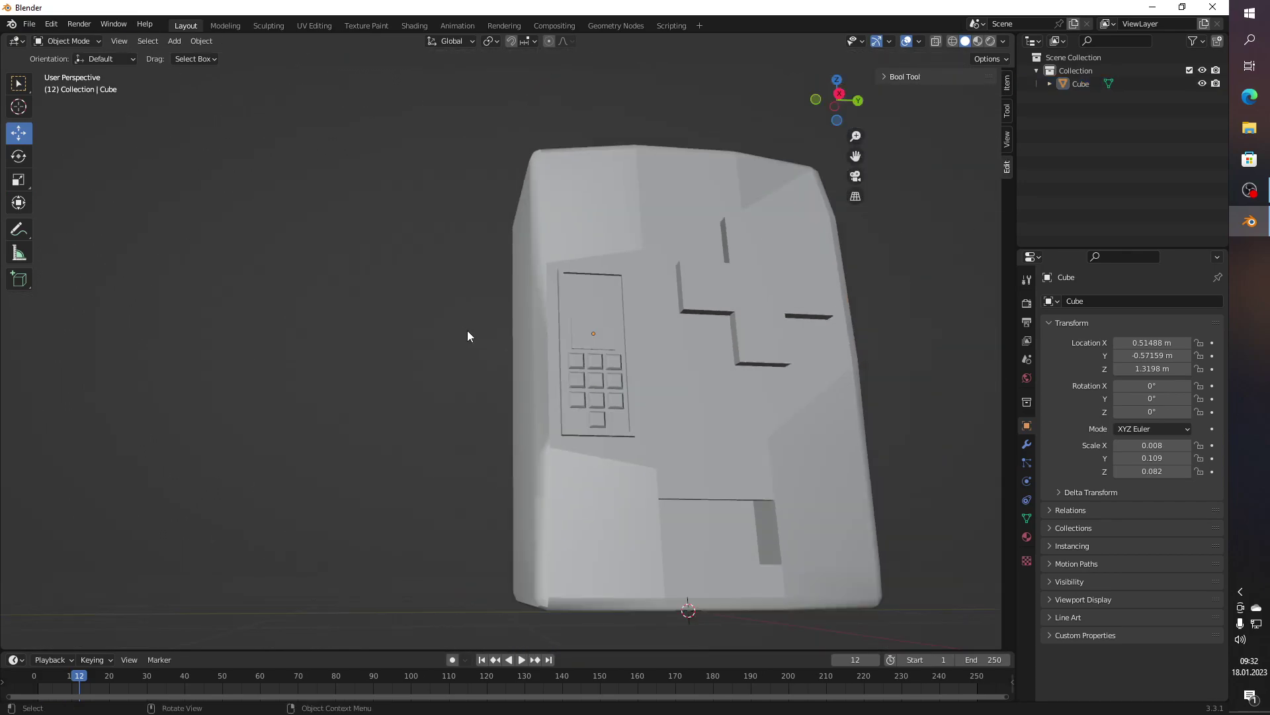
drag(465, 331, 529, 390)
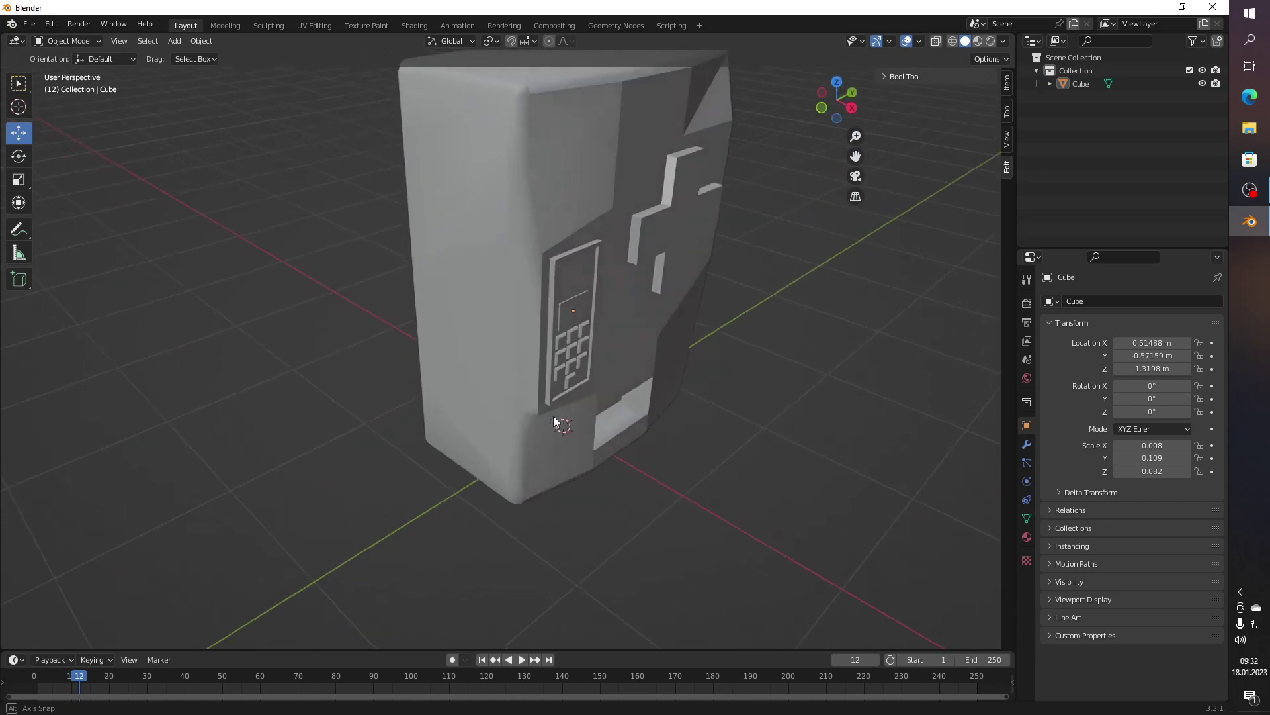
scroll(up, 3)
drag(451, 388, 685, 375)
scroll(down, 3)
drag(625, 339, 543, 312)
scroll(up, 3)
Step: Select the cabinet and apply flat shading to it
right_click(477, 237)
click(463, 225)
right_click(606, 211)
click(597, 228)
click(542, 312)
right_click(510, 293)
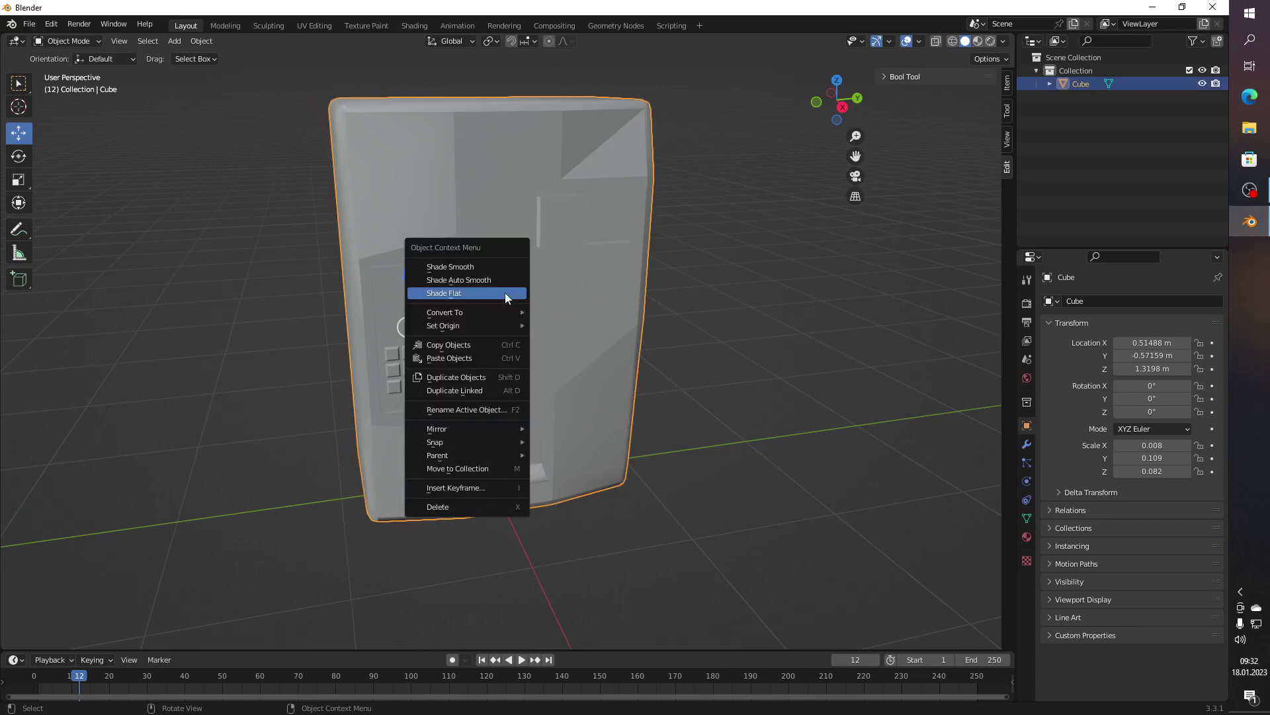
click(475, 294)
right_click(536, 283)
click(518, 283)
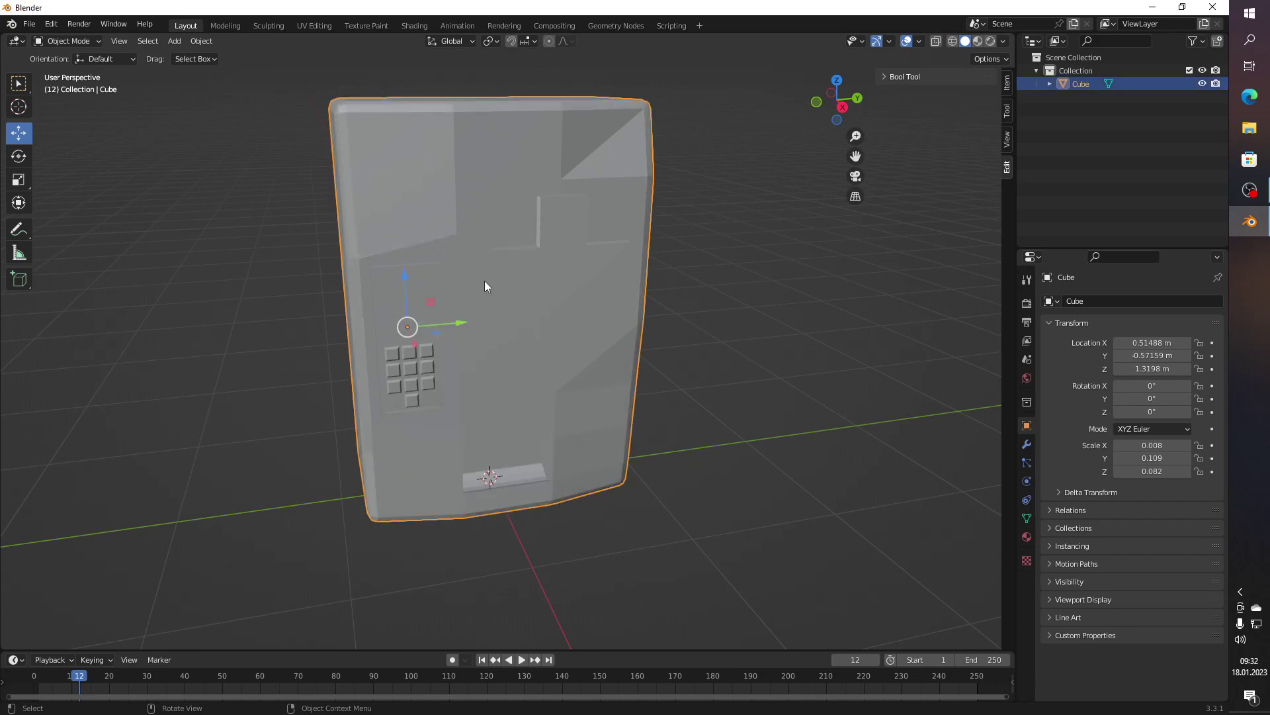
Step: Compare flat and smooth shading, settling on Shade Smooth for the whole cabinet
drag(726, 323, 605, 311)
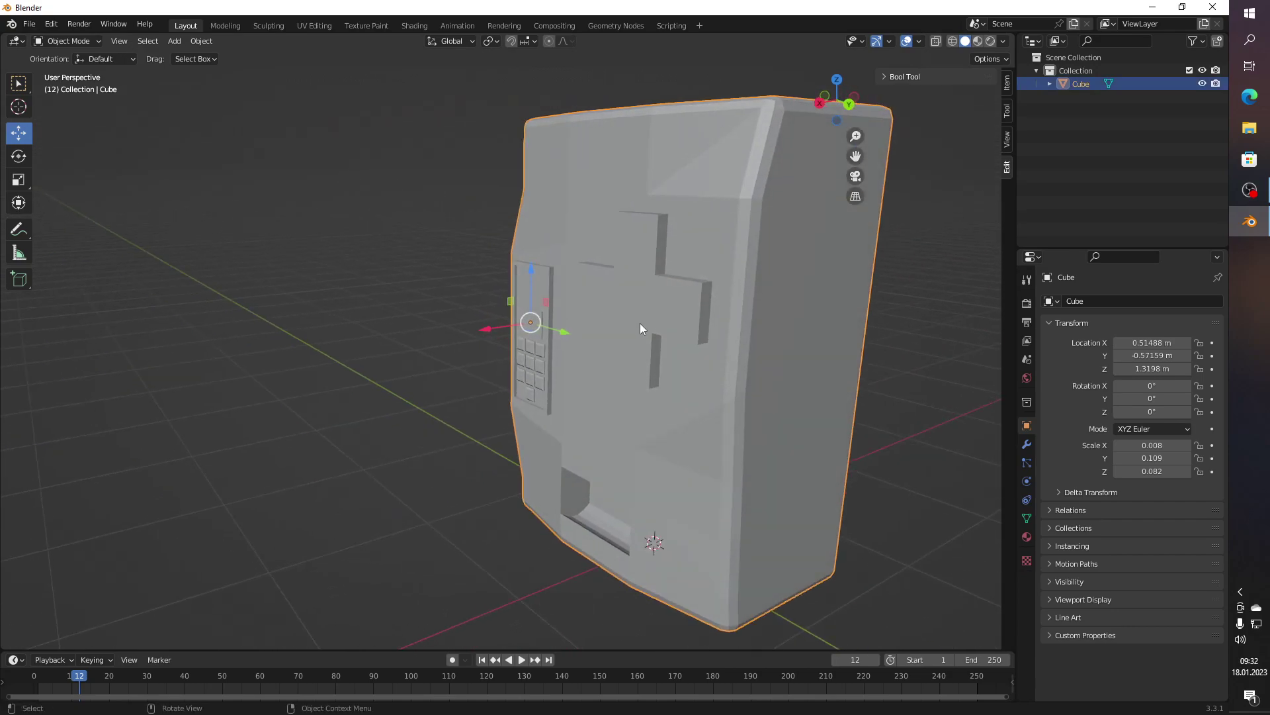
right_click(640, 323)
click(601, 295)
drag(601, 295, 588, 323)
right_click(588, 323)
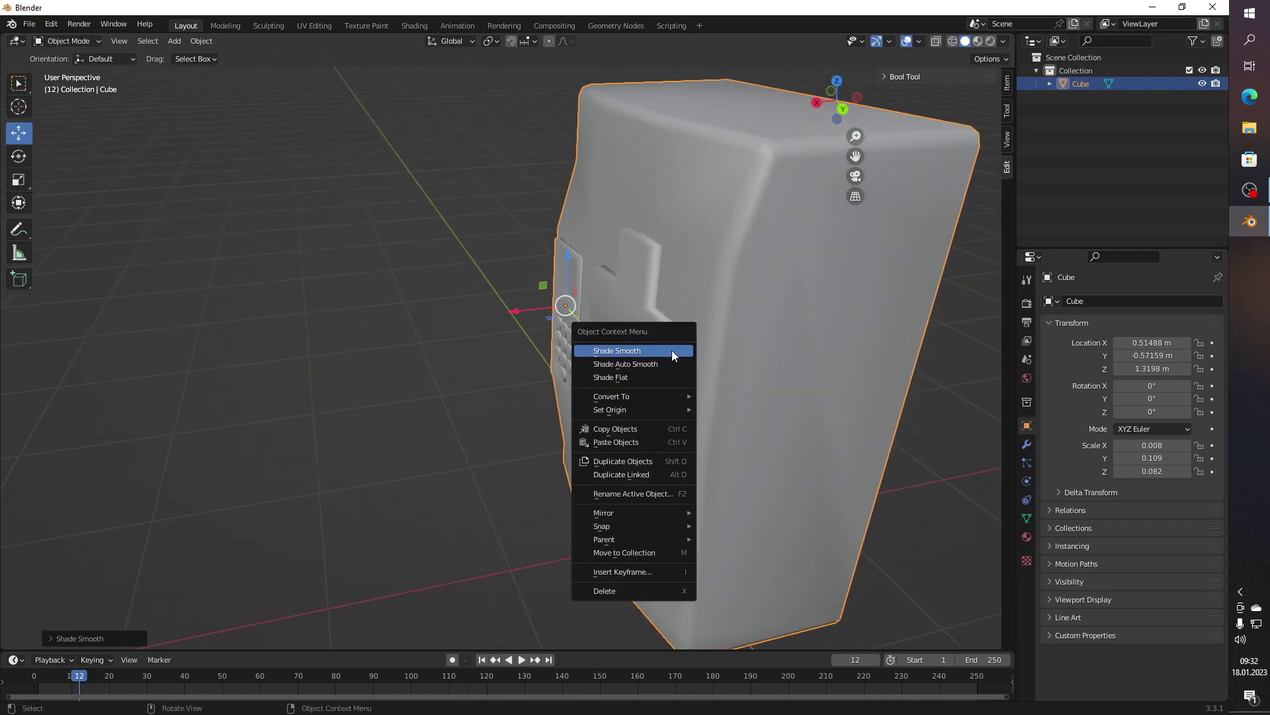
click(614, 378)
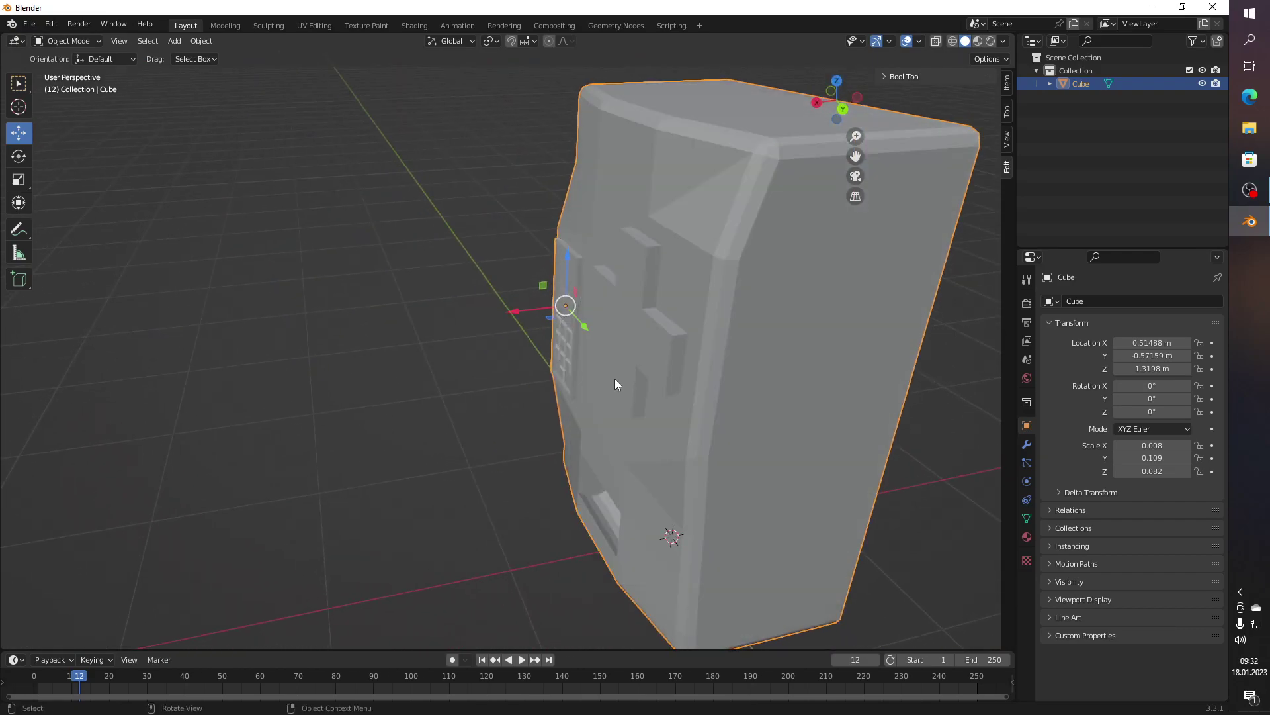
right_click(691, 379)
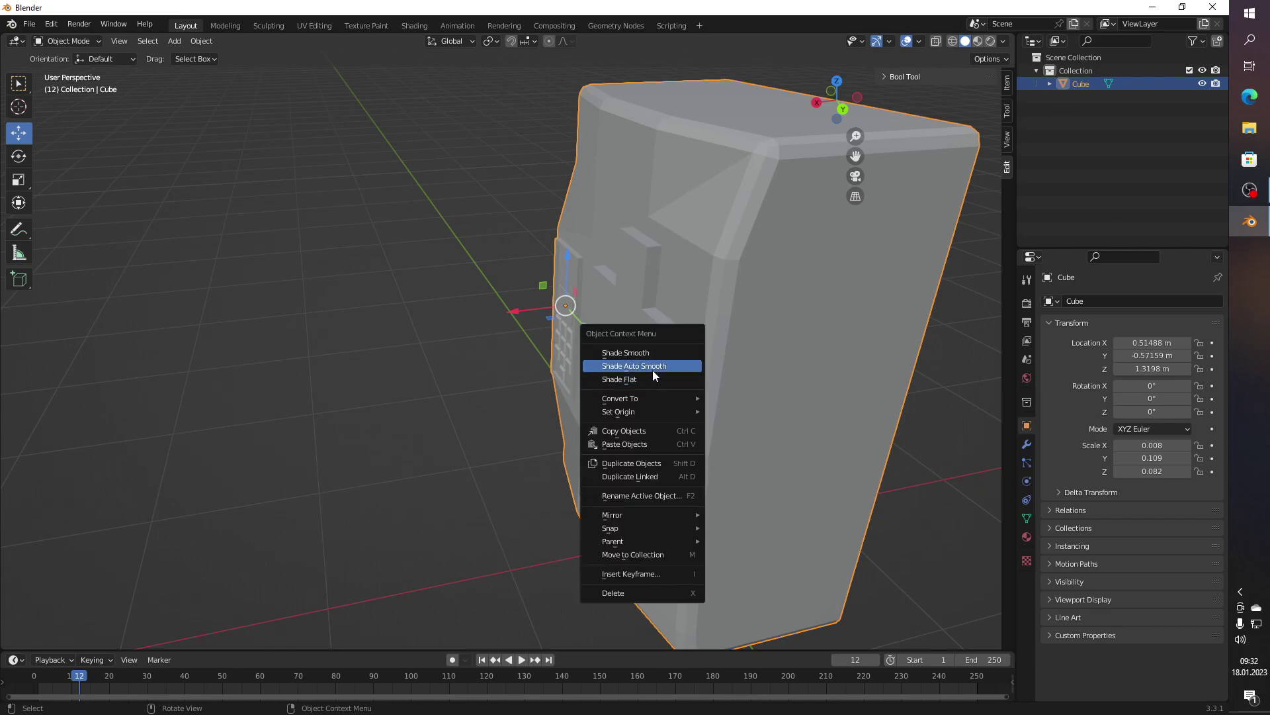
click(652, 371)
drag(661, 374, 743, 304)
right_click(653, 332)
click(632, 323)
scroll(up, 3)
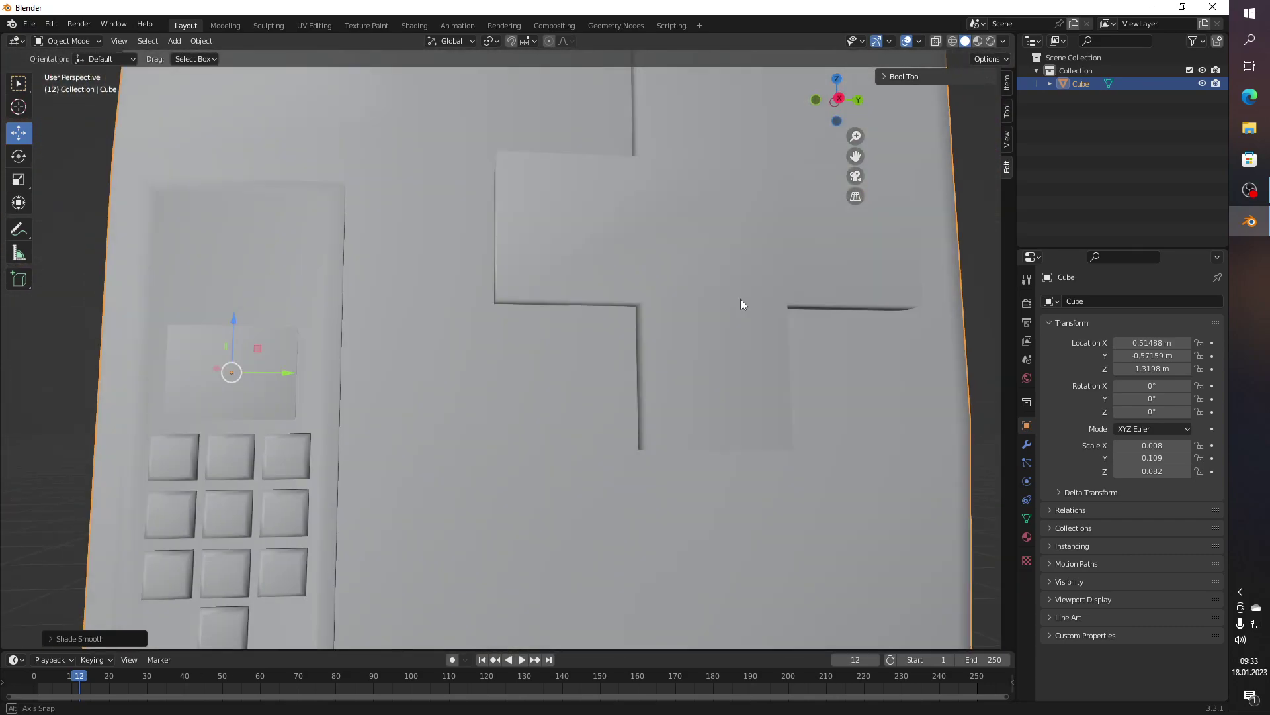
Step: Apply Shade Auto Smooth to the cabinet and orbit to check the crisp grooves
right_click(593, 303)
click(561, 317)
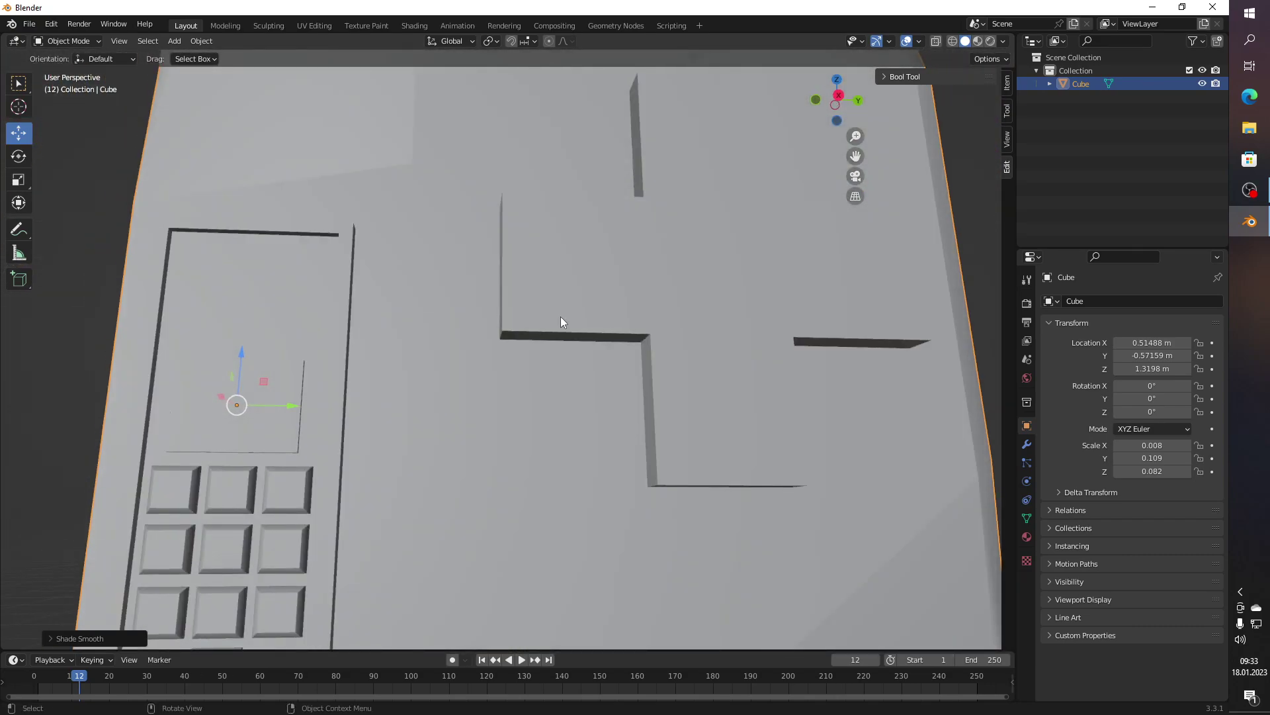
scroll(down, 3)
scroll(down, 3)
drag(708, 340, 658, 393)
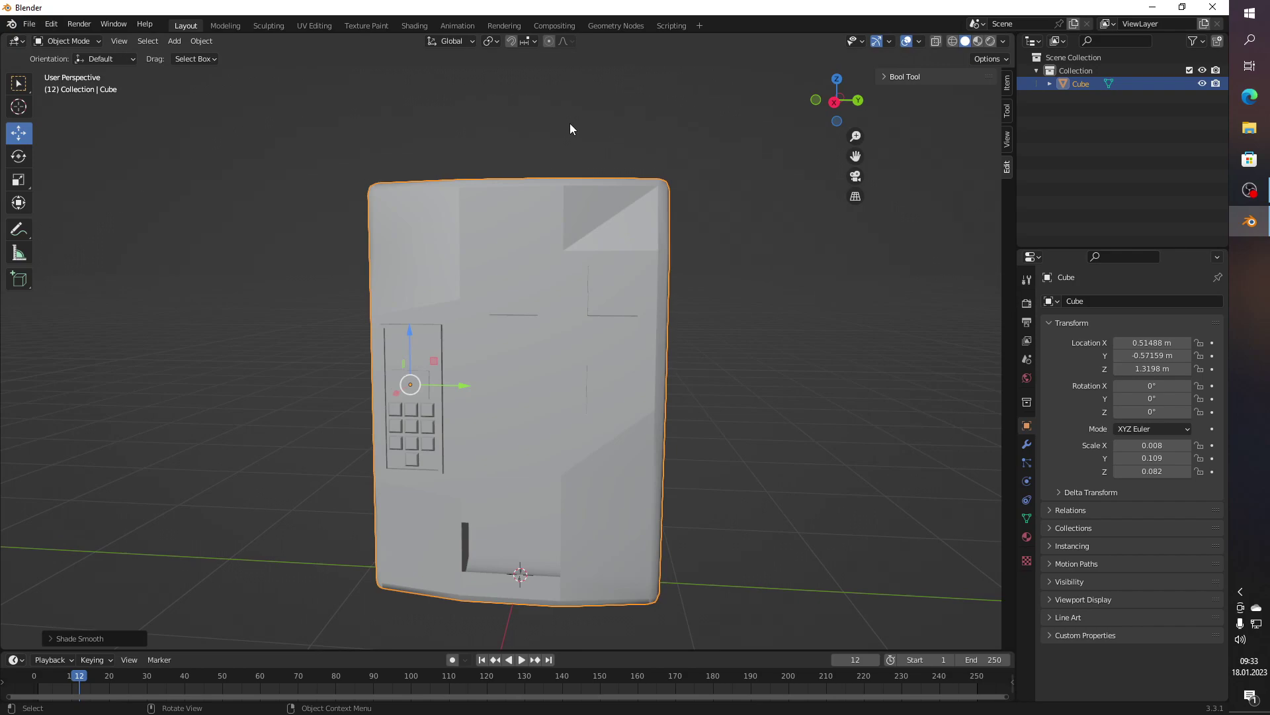
scroll(down, 3)
click(668, 256)
scroll(down, 3)
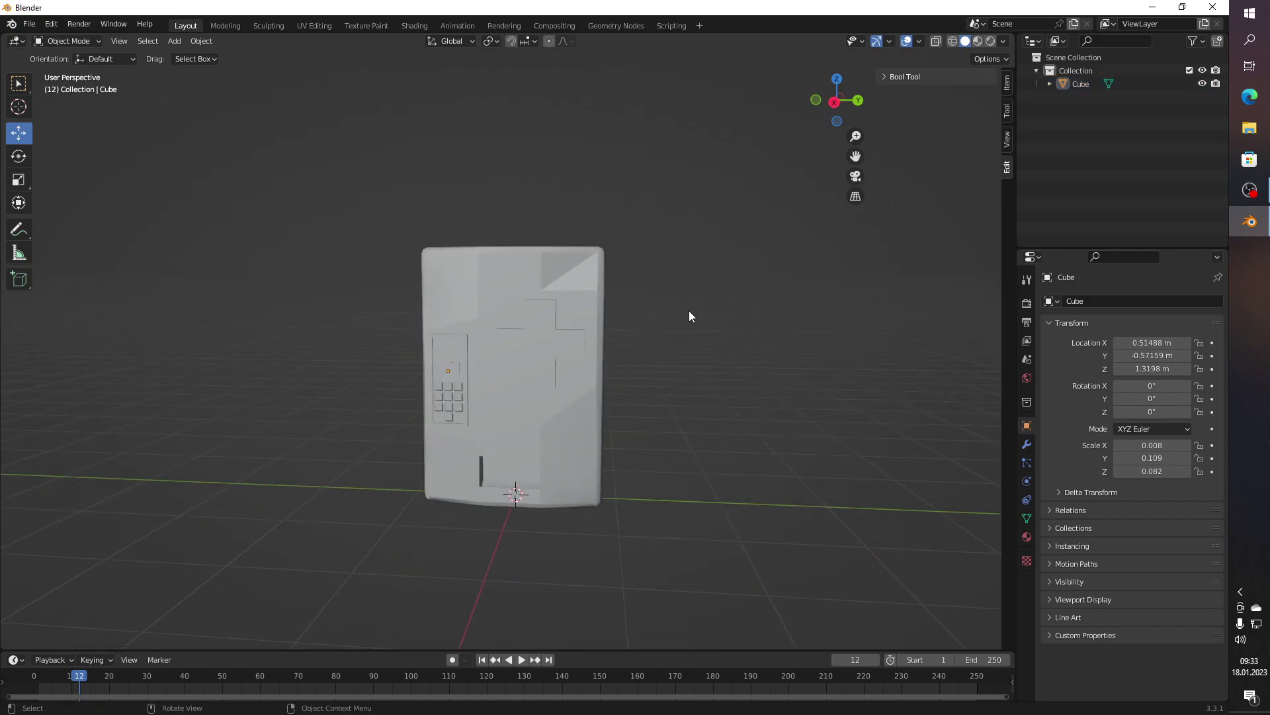
drag(685, 311, 749, 292)
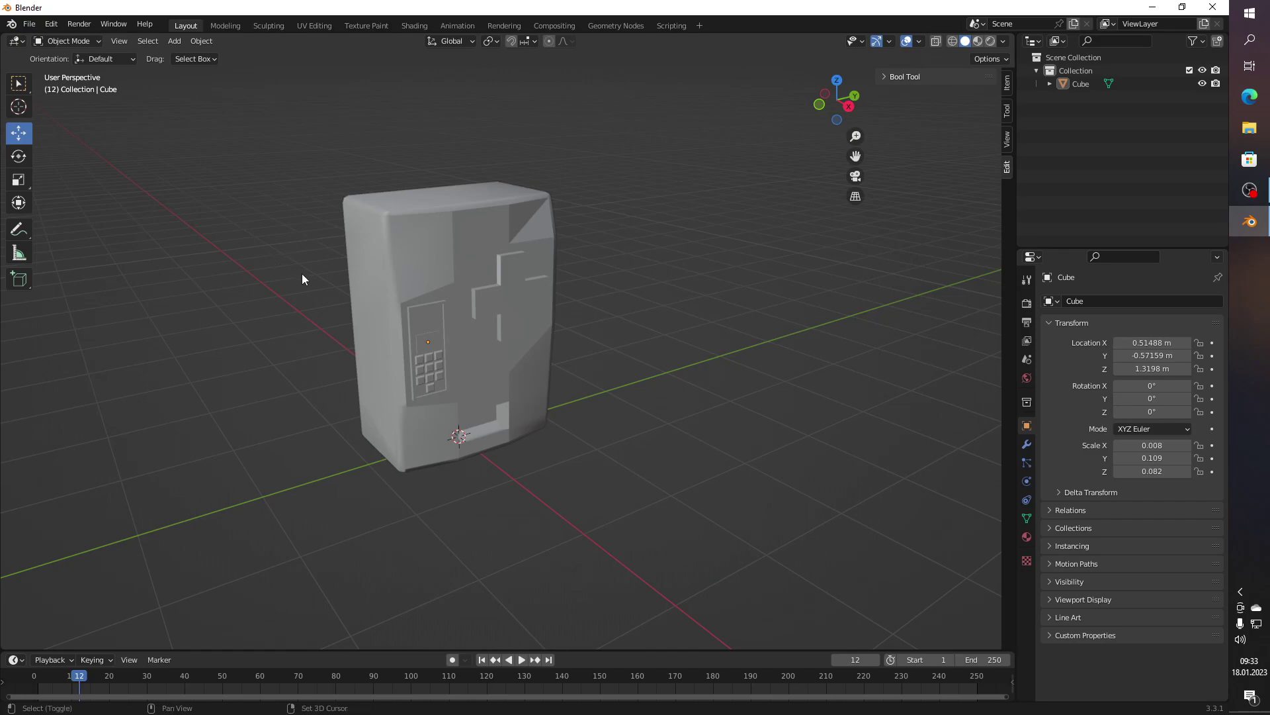
drag(267, 263, 389, 289)
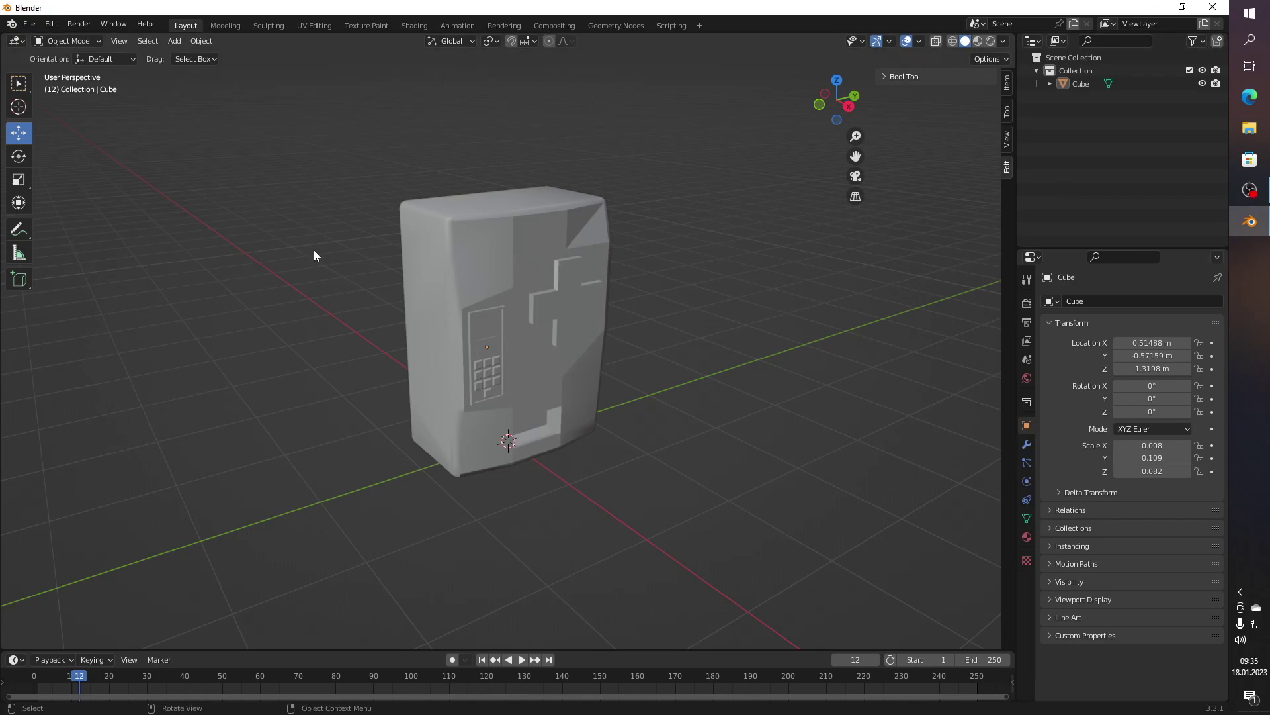
click(509, 290)
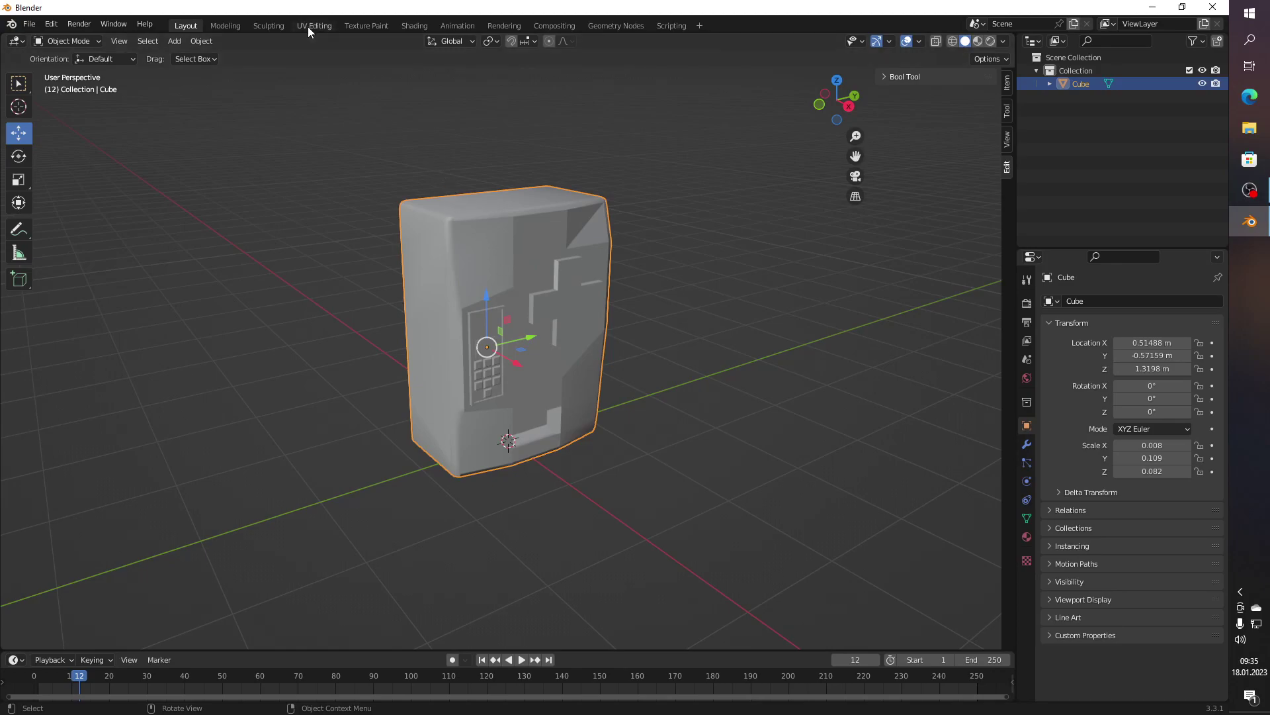
right_click(519, 285)
Step: Apply auto smooth, then Smart UV Project the whole cabinet mesh at a 66° angle limit
click(519, 281)
key(Tab)
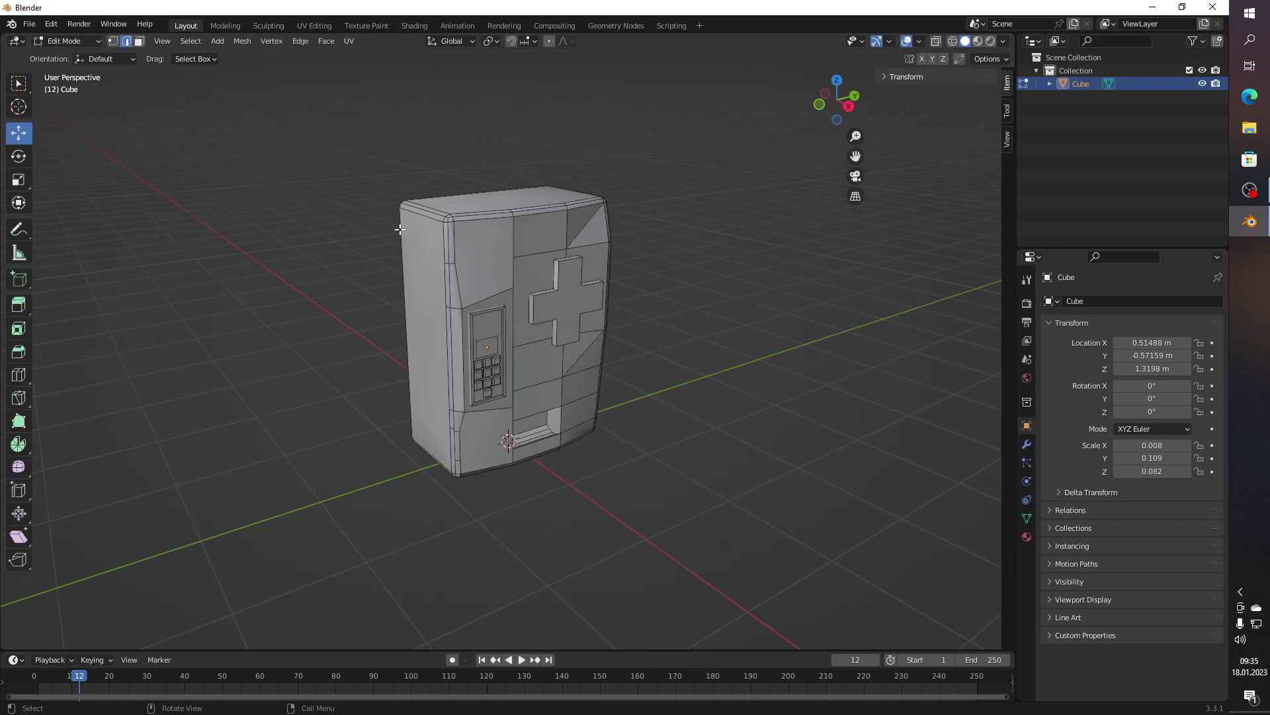
key(a)
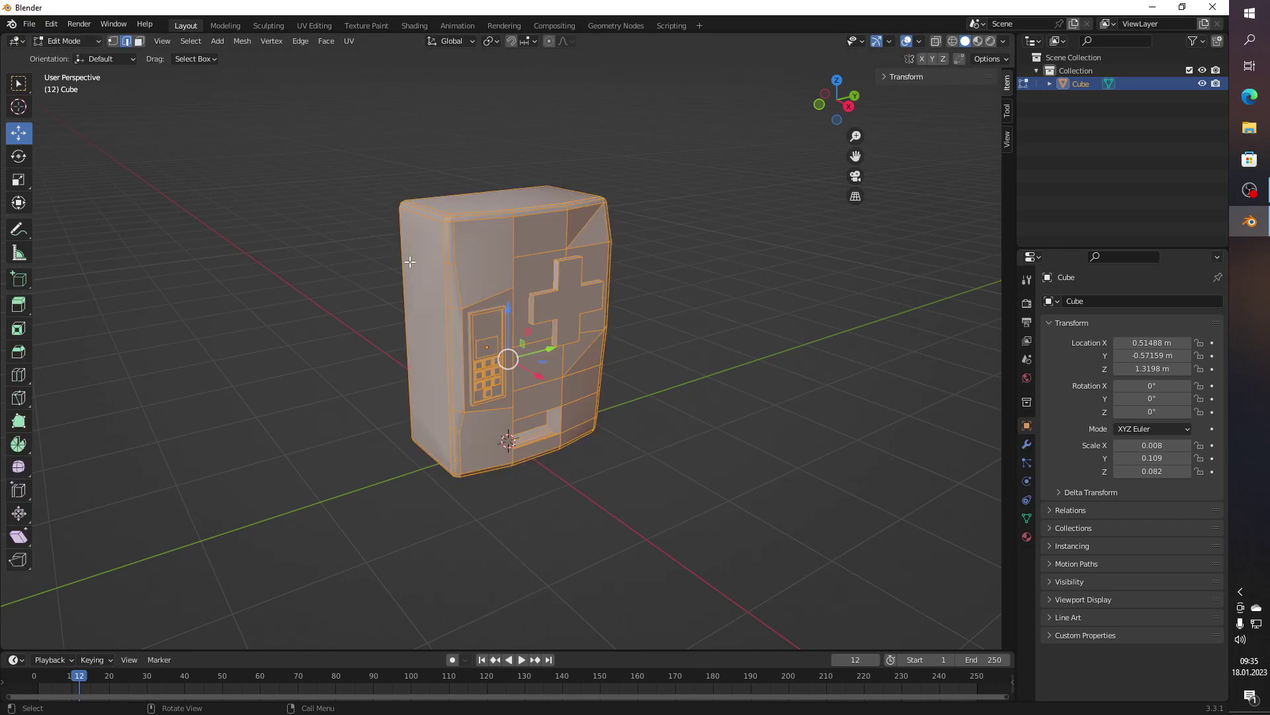
key(u)
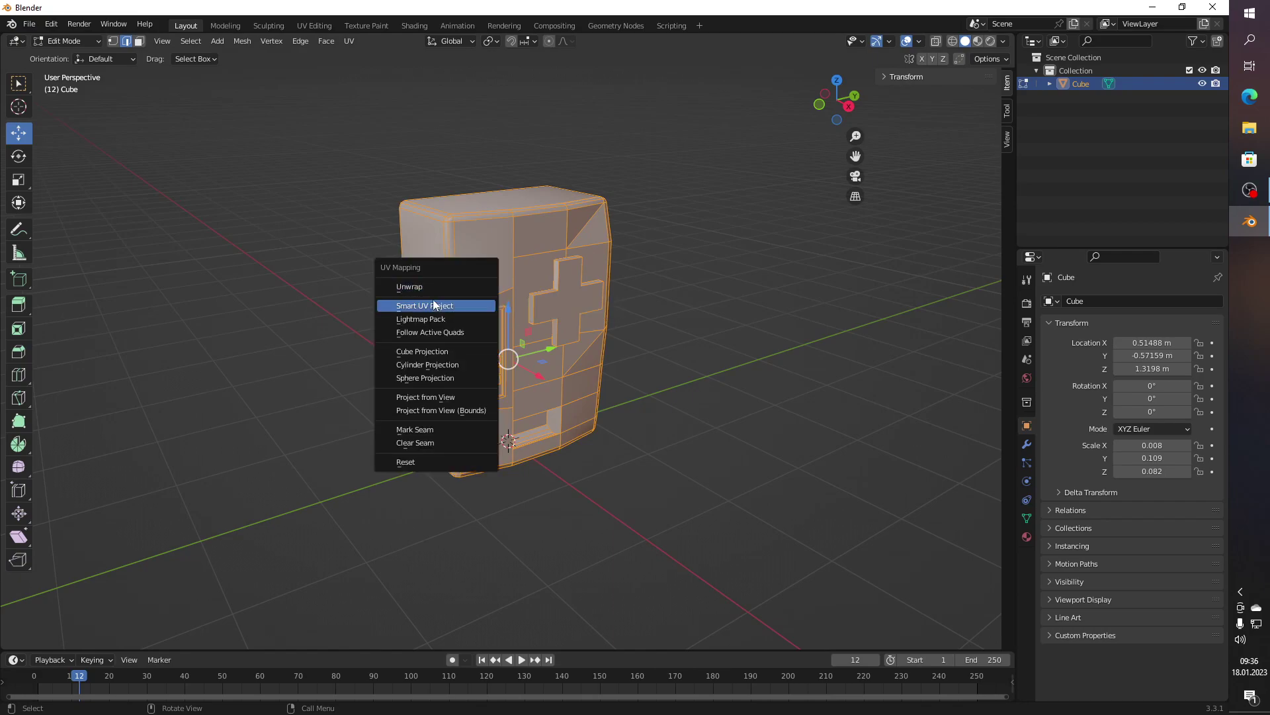
click(434, 306)
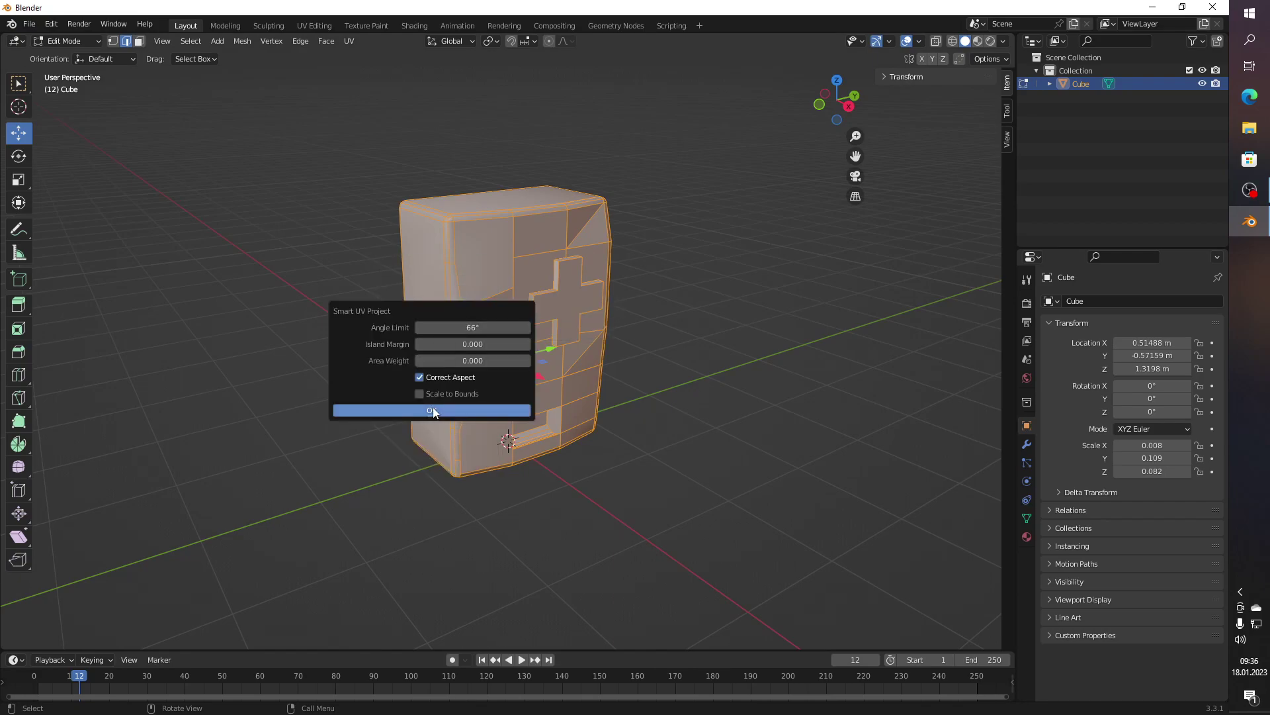
click(433, 411)
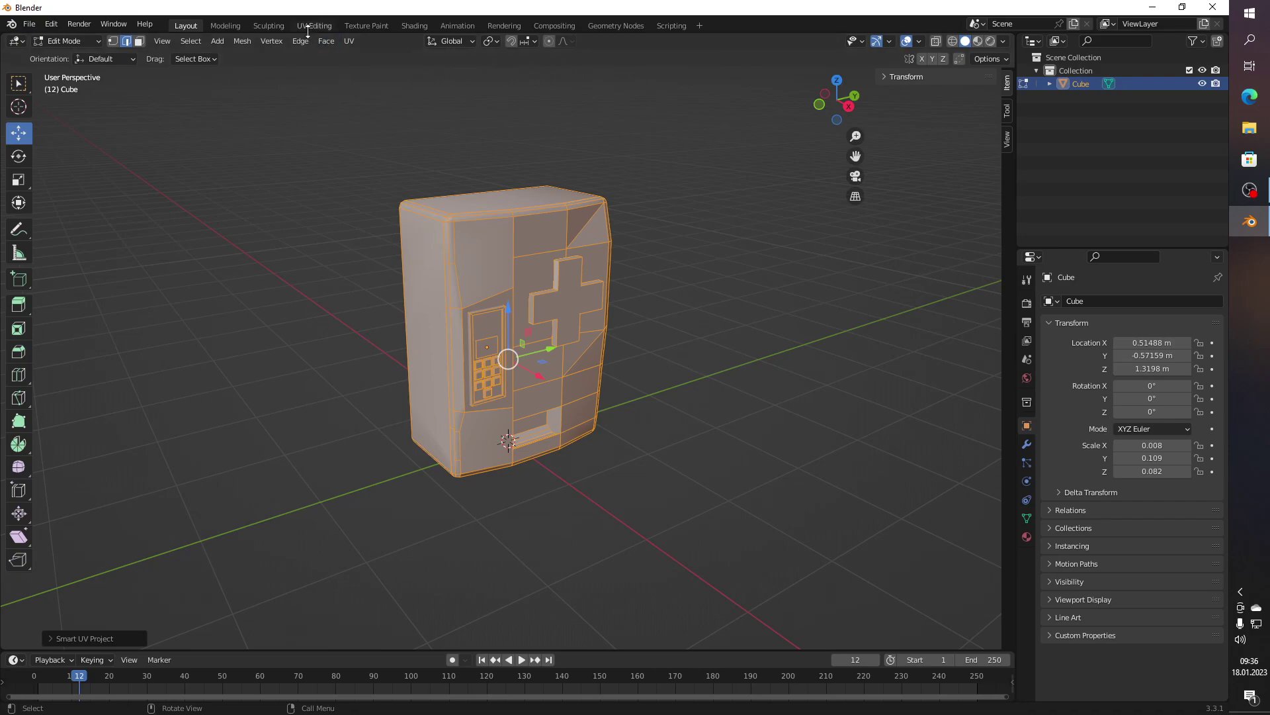
click(314, 26)
Step: Zoom over the cabinet's UV islands, then go back to the Layout workspace
scroll(up, 3)
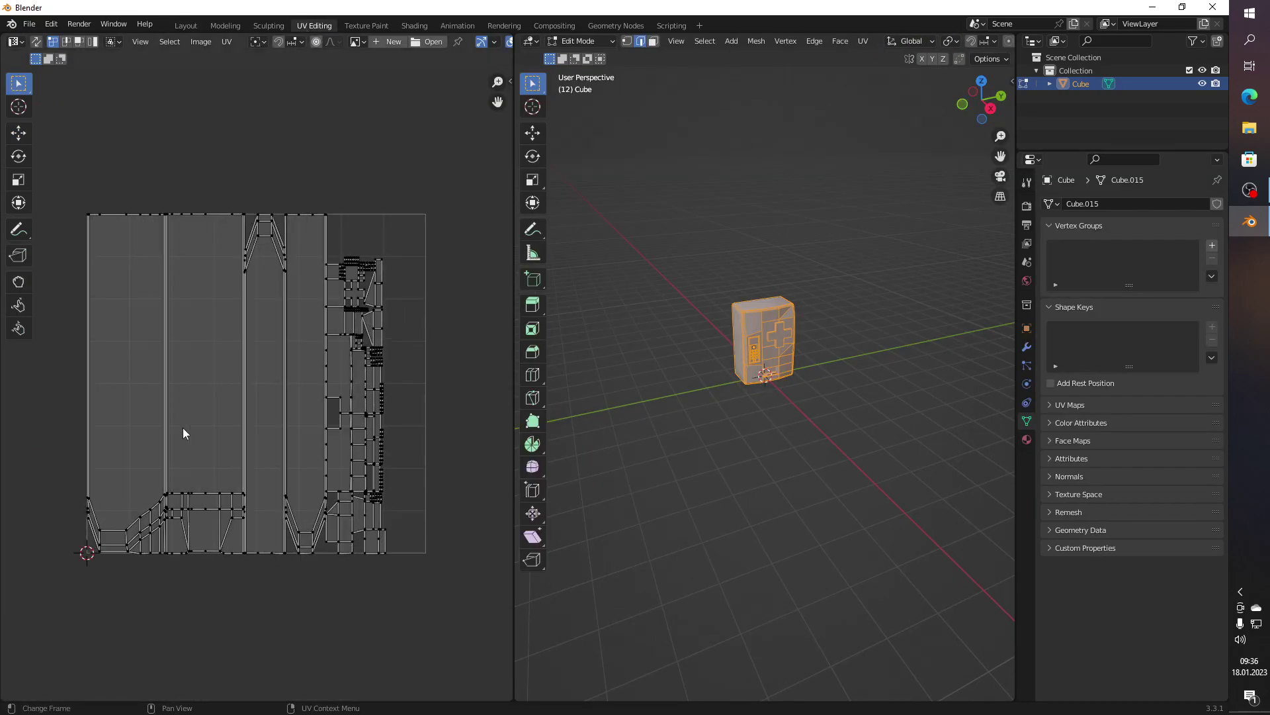
scroll(up, 3)
scroll(up, 3)
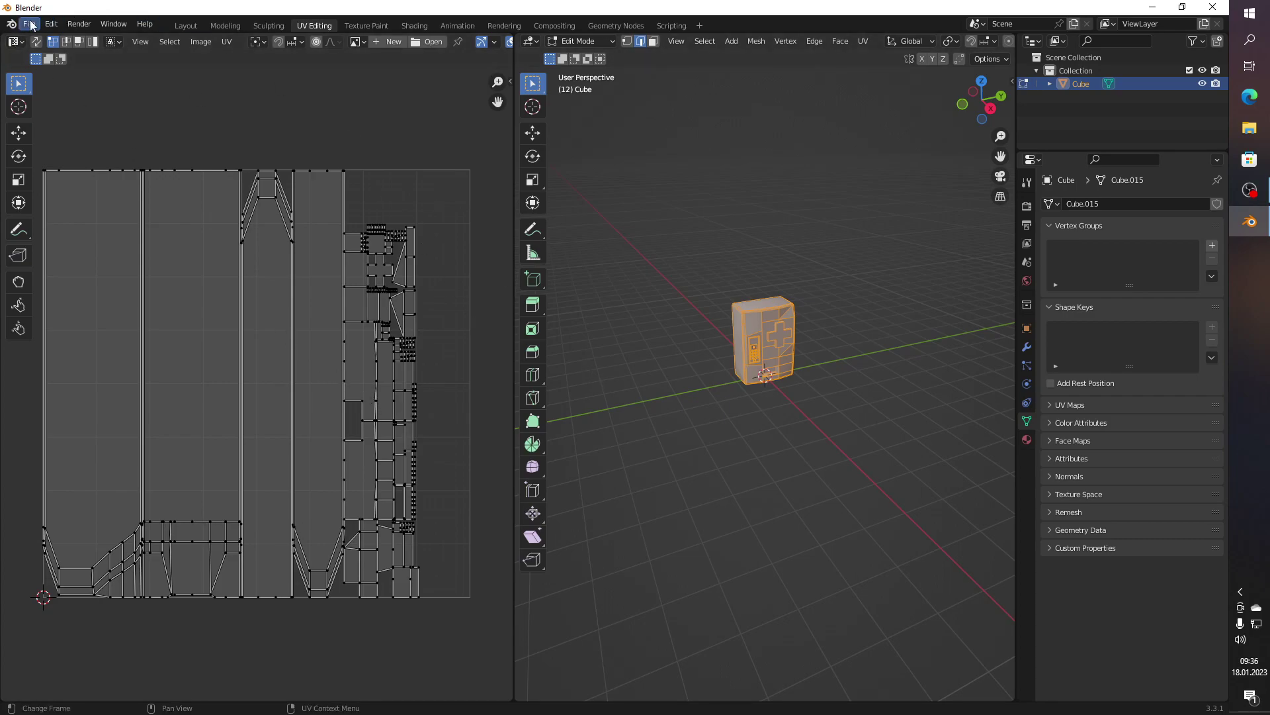
click(180, 25)
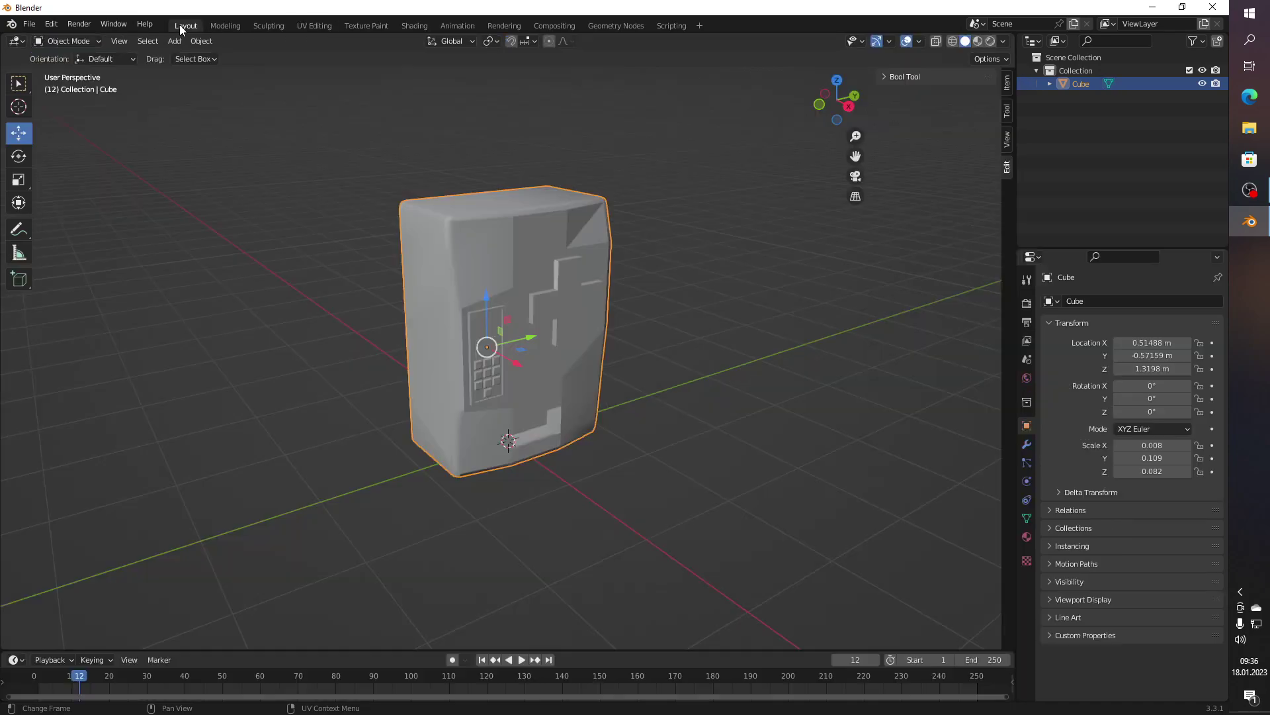